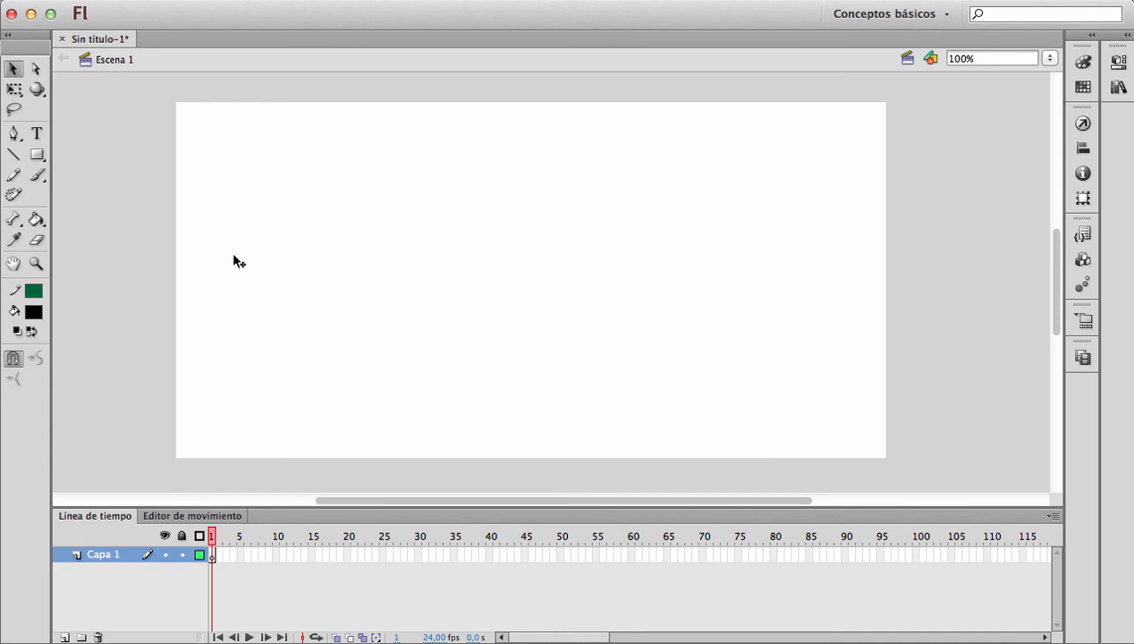
left_click(13, 155)
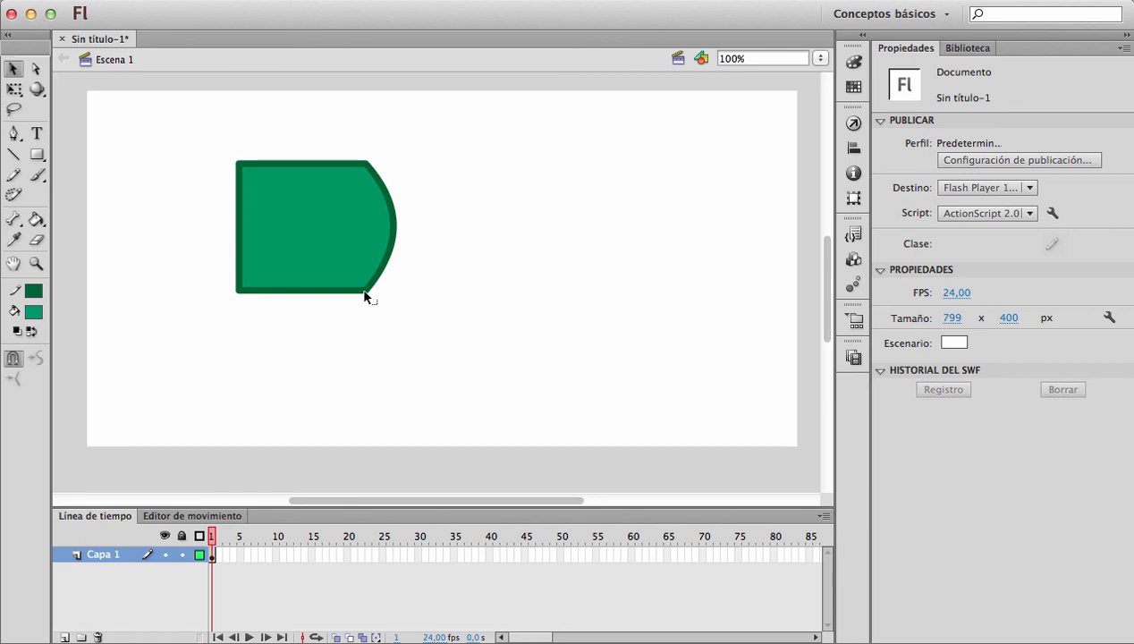
Step: Reshape the green shape by pulling its lower-right corner inward and its two upper corners outward
left_click_drag(365, 292, 291, 204)
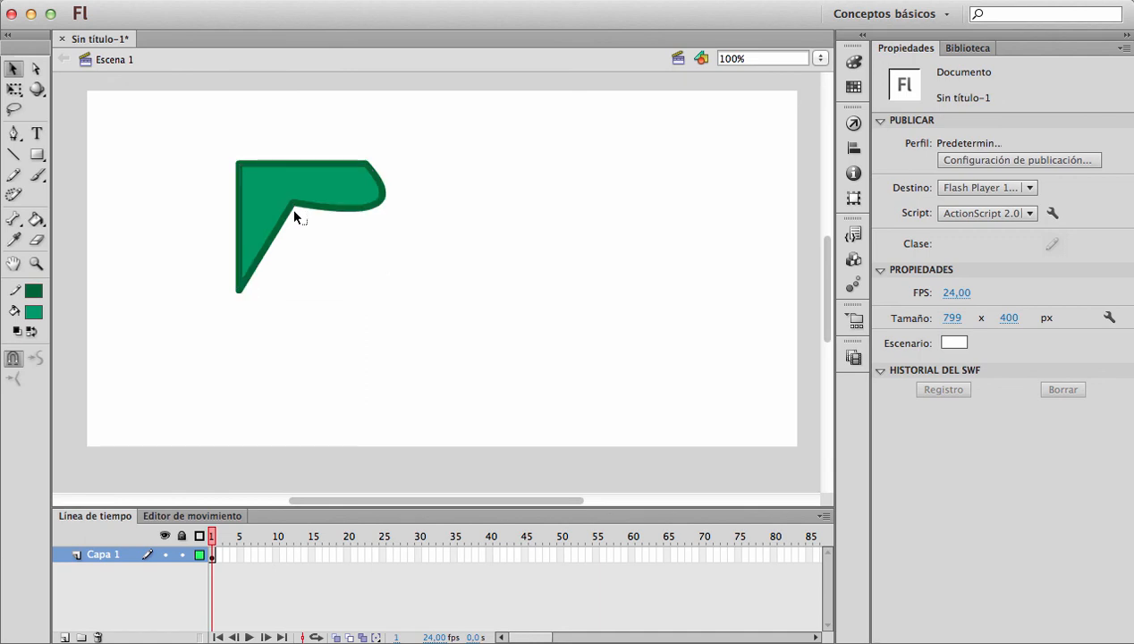
left_click_drag(238, 164, 179, 132)
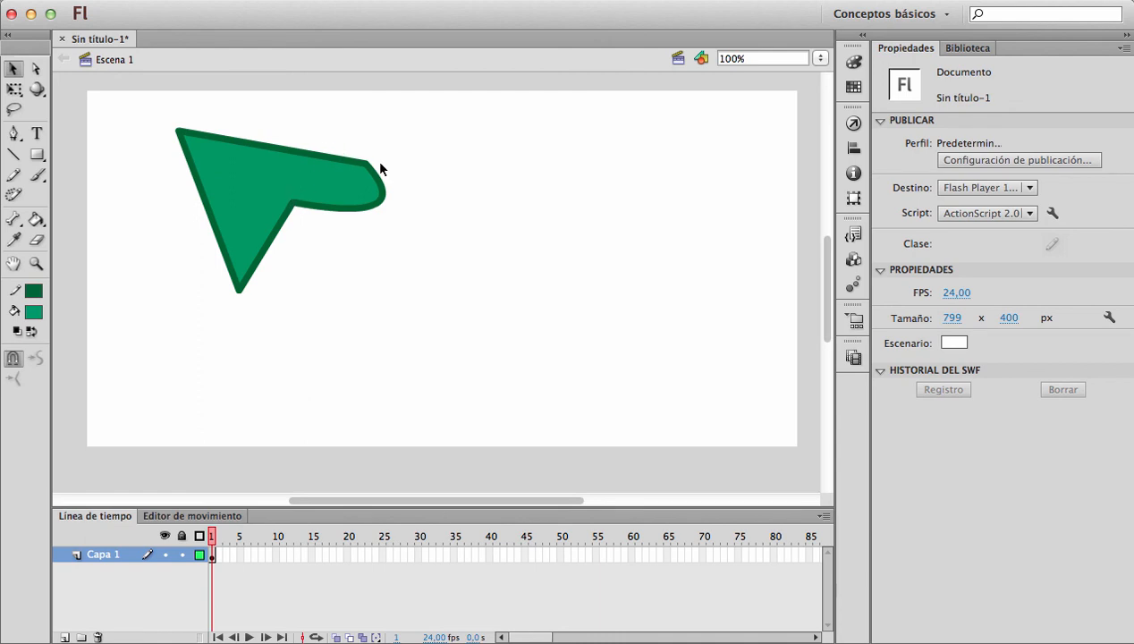
left_click_drag(365, 166, 431, 142)
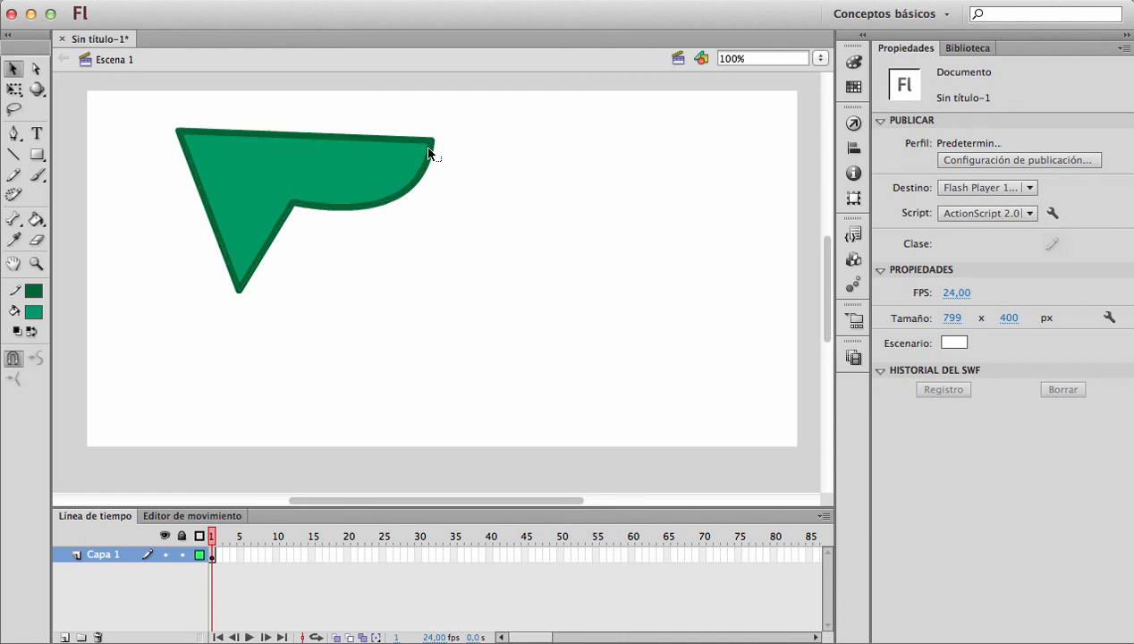
left_click(293, 206)
left_click(297, 220)
Step: Using Subselection, move the inner anchor point outward and adjust both curve handles to form a rounded right end on the green shape
left_click(37, 70)
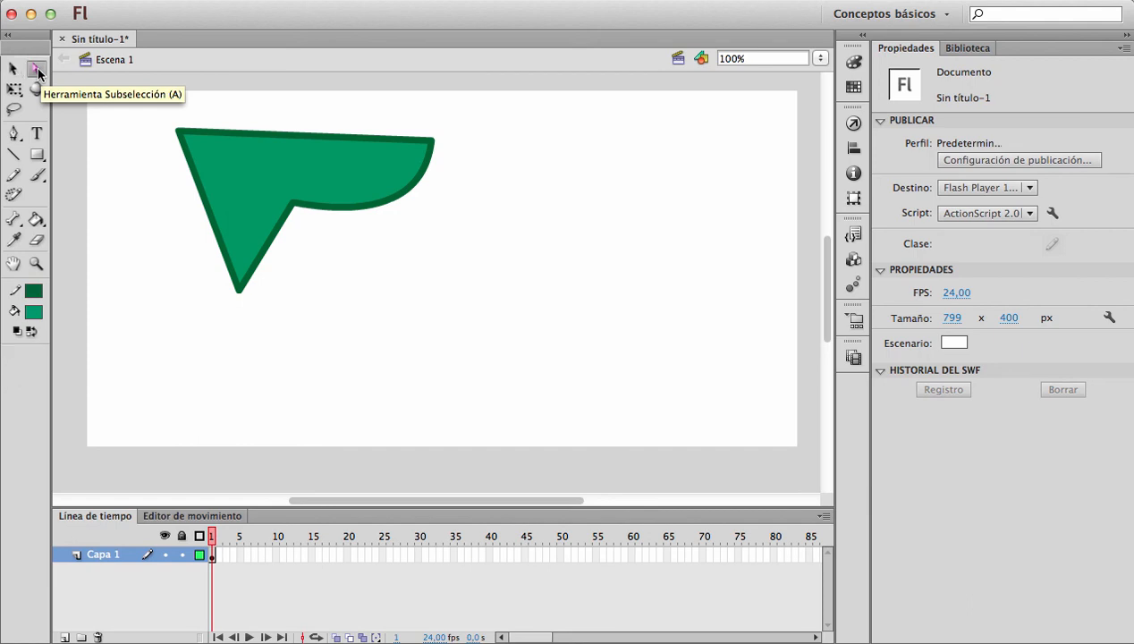
left_click(414, 143)
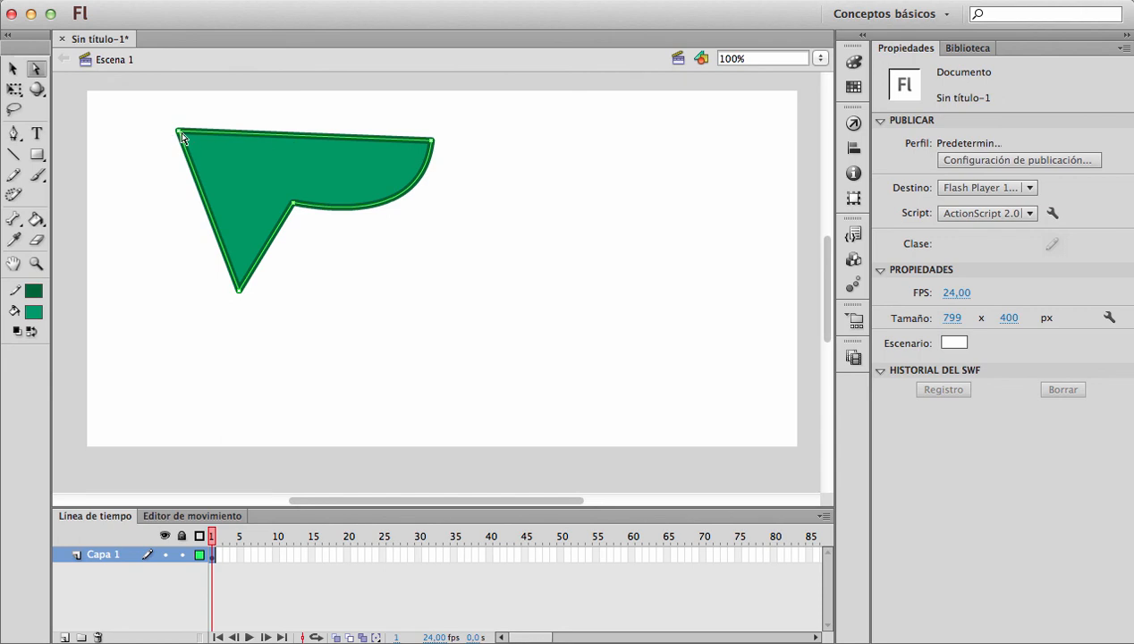
left_click(338, 213)
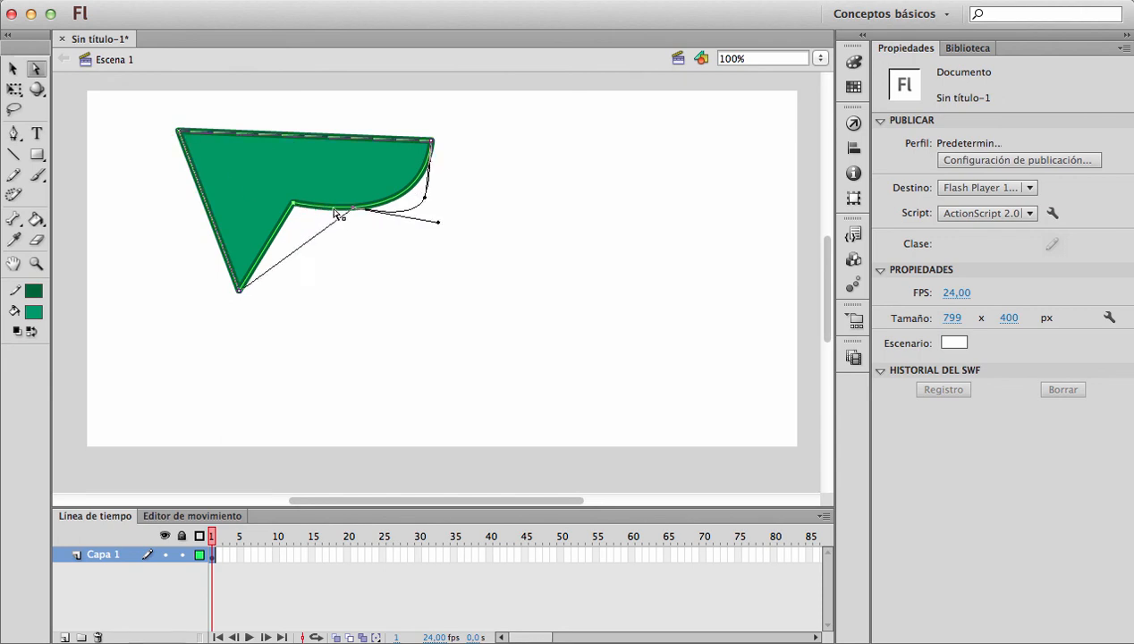
left_click_drag(335, 209, 414, 224)
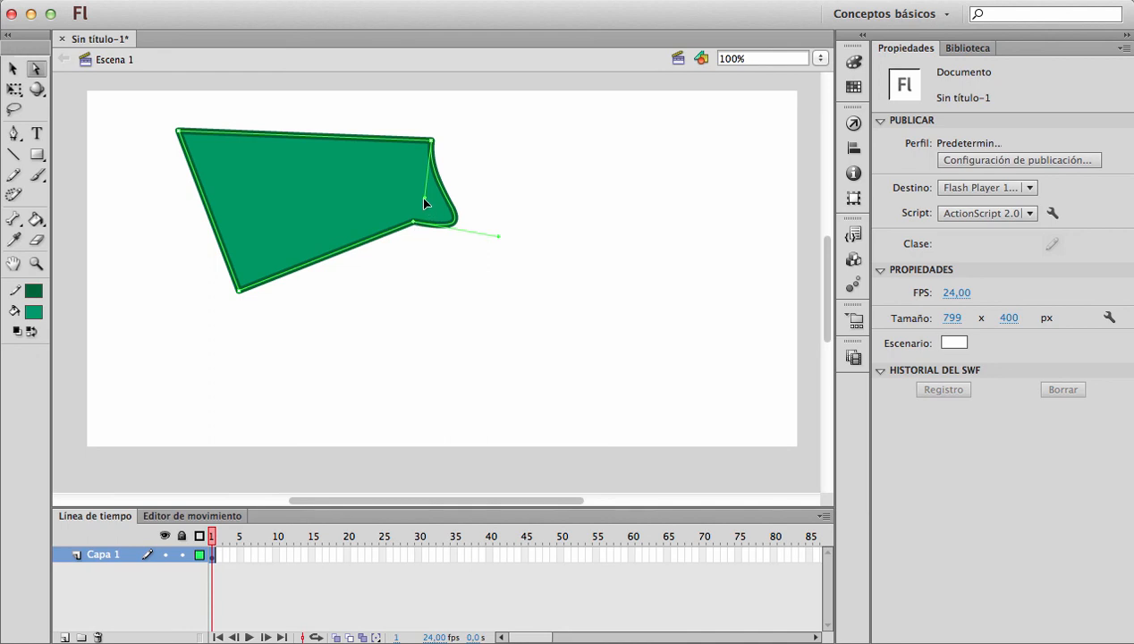
left_click_drag(424, 197, 519, 134)
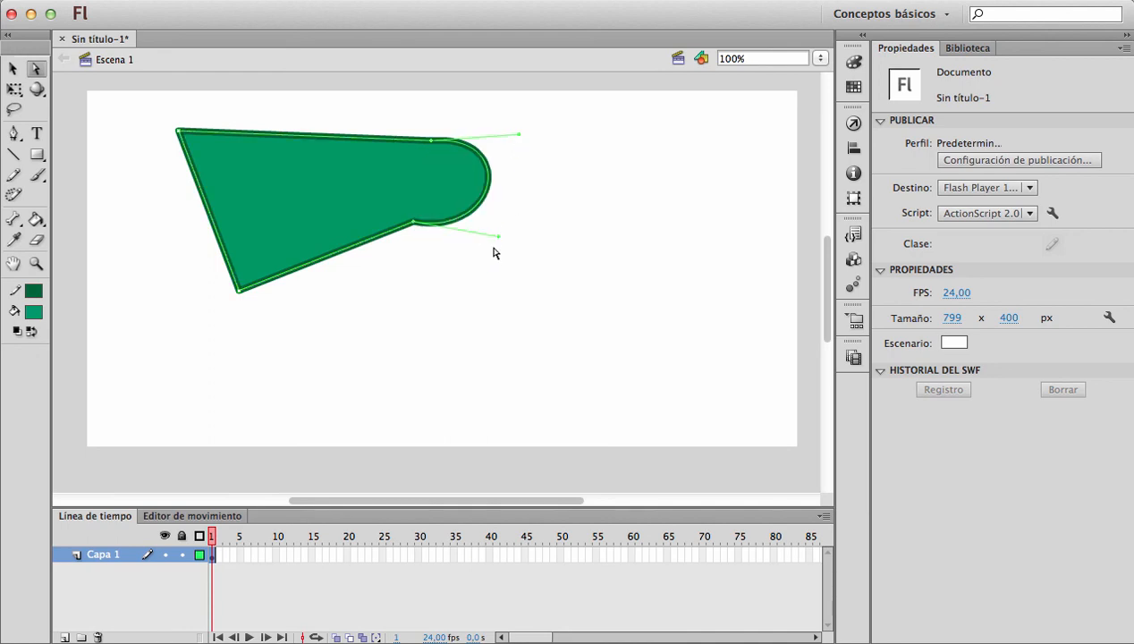
left_click_drag(499, 241, 502, 230)
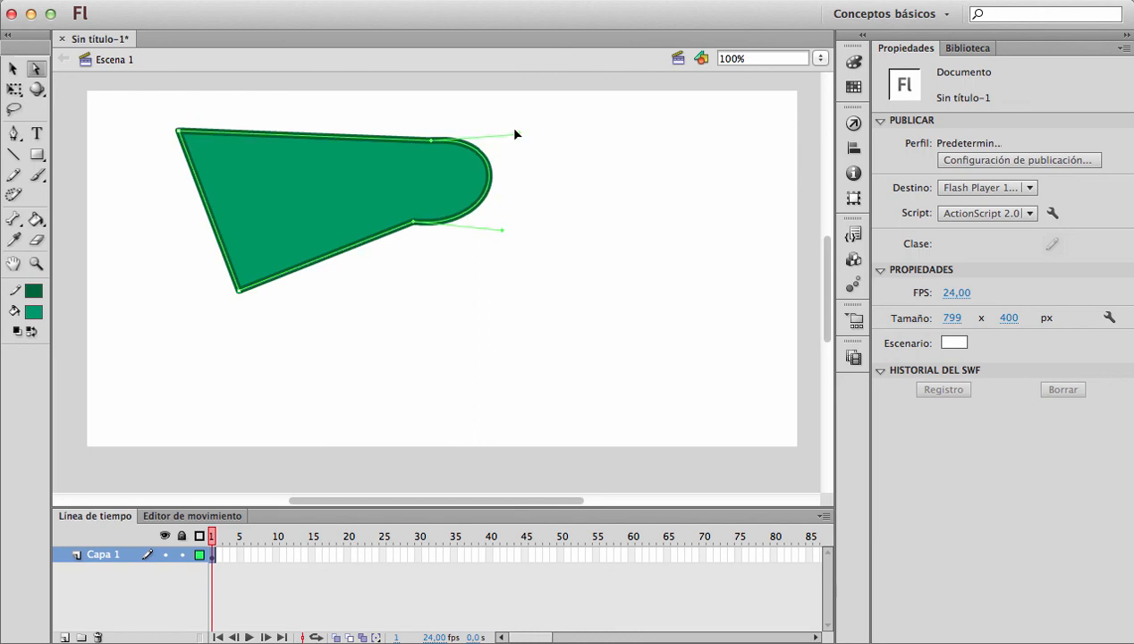
left_click_drag(515, 135, 512, 140)
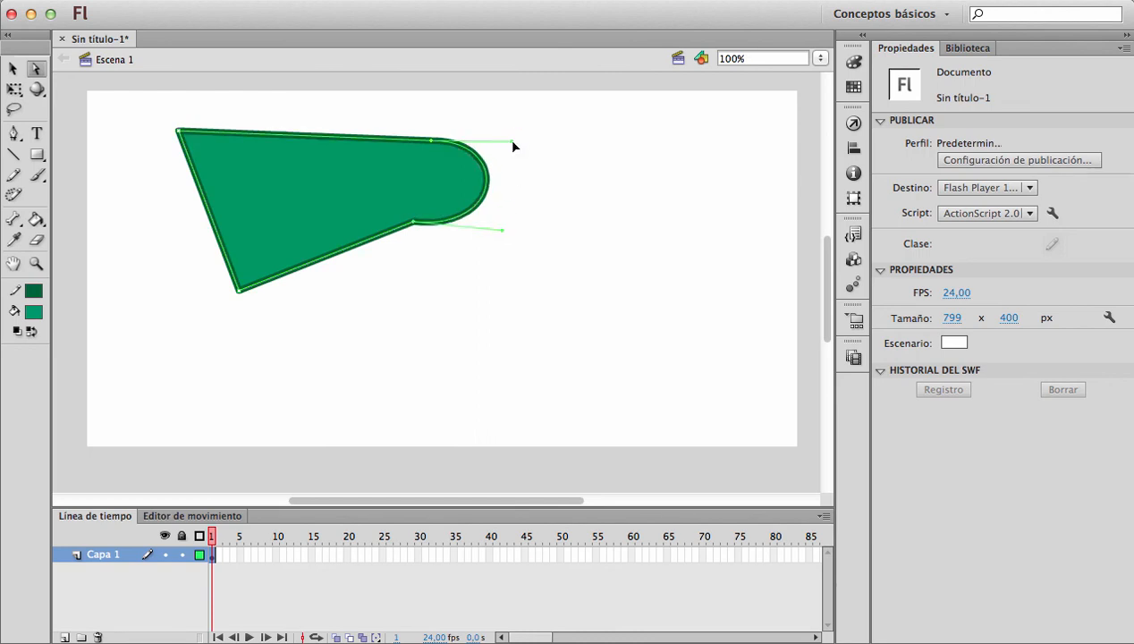
Step: Select the whole green shape and move it down and right toward the middle of the stage
left_click(13, 69)
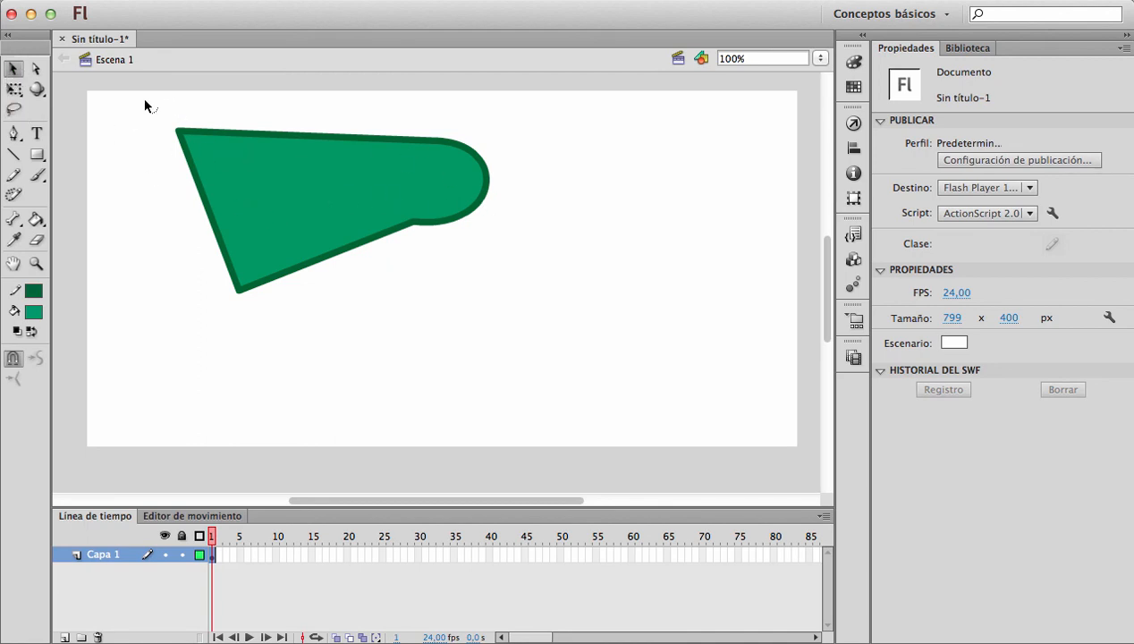
left_click_drag(142, 99, 611, 354)
left_click_drag(329, 208, 441, 270)
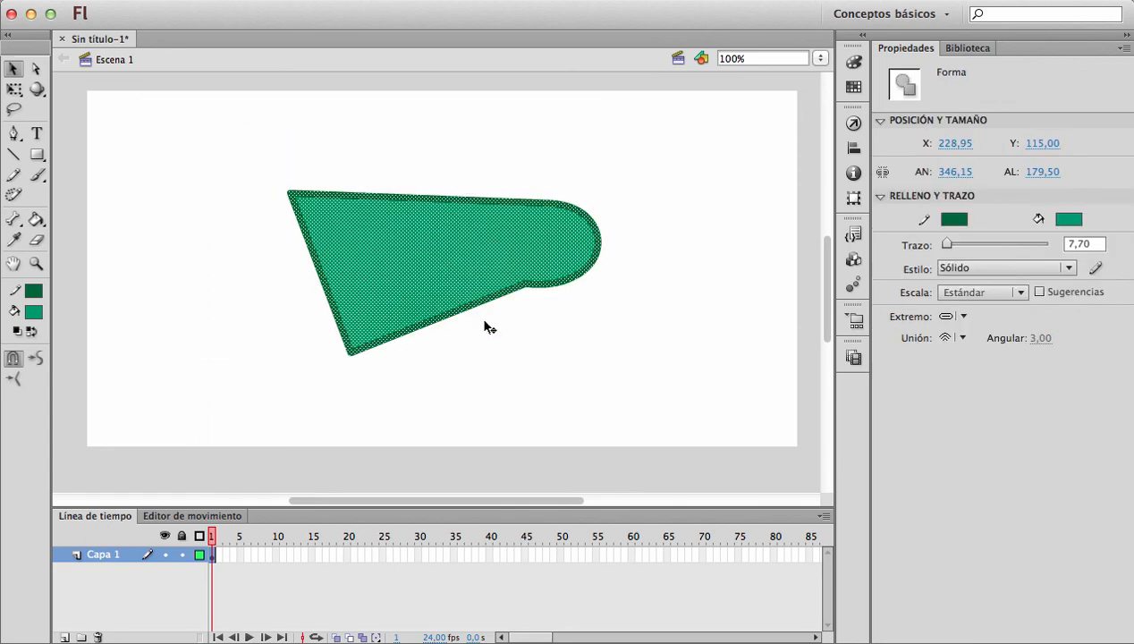
left_click(543, 357)
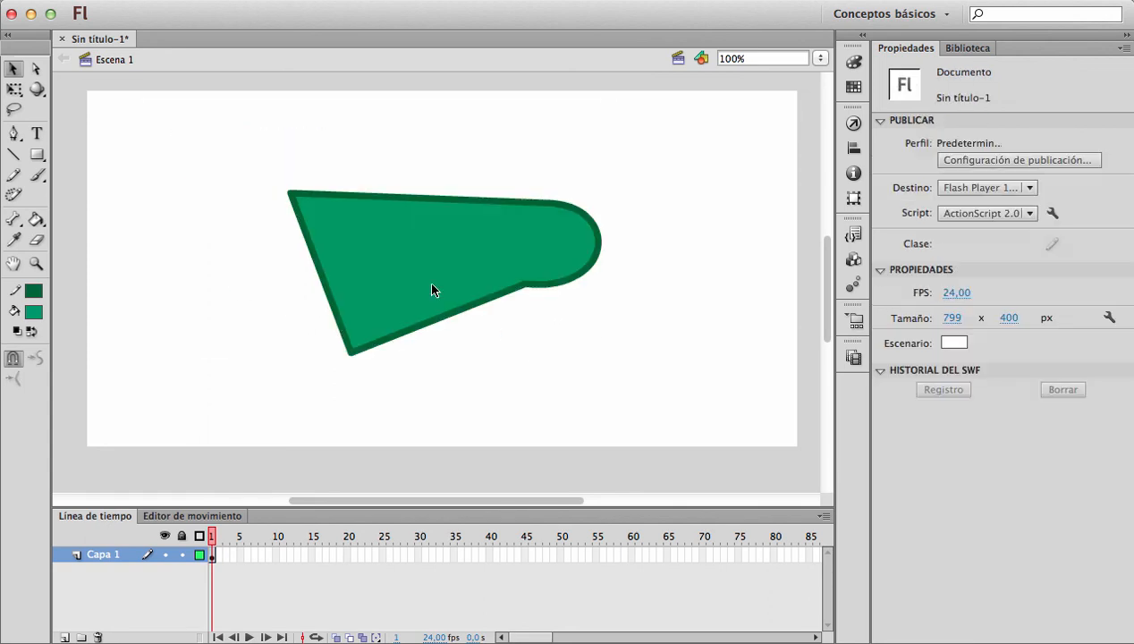
Step: Subselect the shape's two left anchor points and move them together slightly up and left
left_click(35, 69)
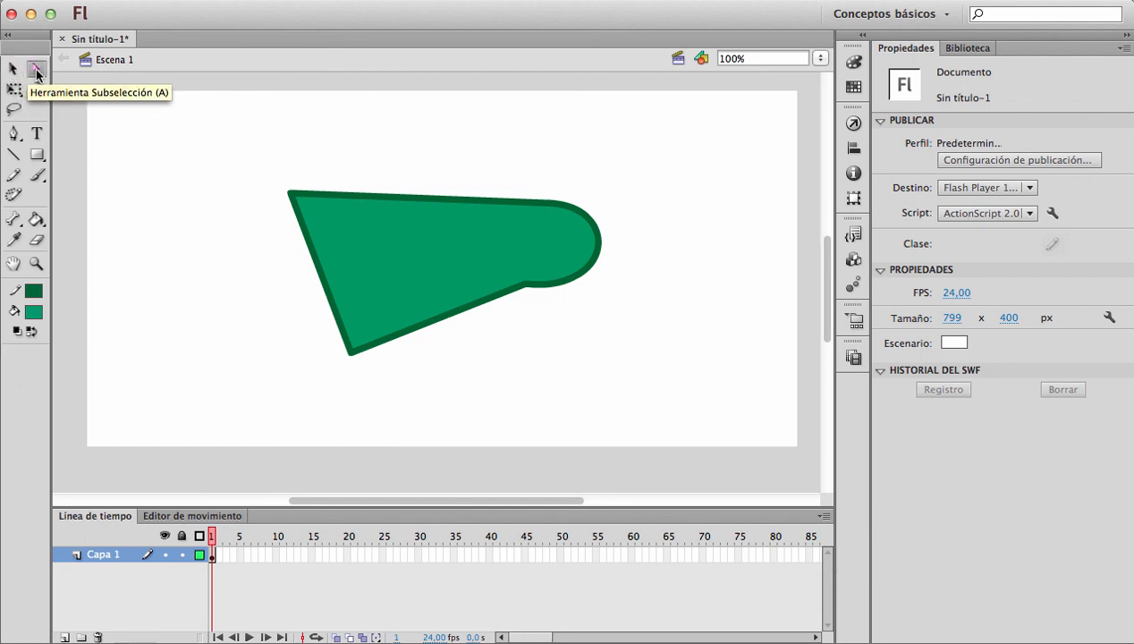
left_click_drag(216, 146, 499, 426)
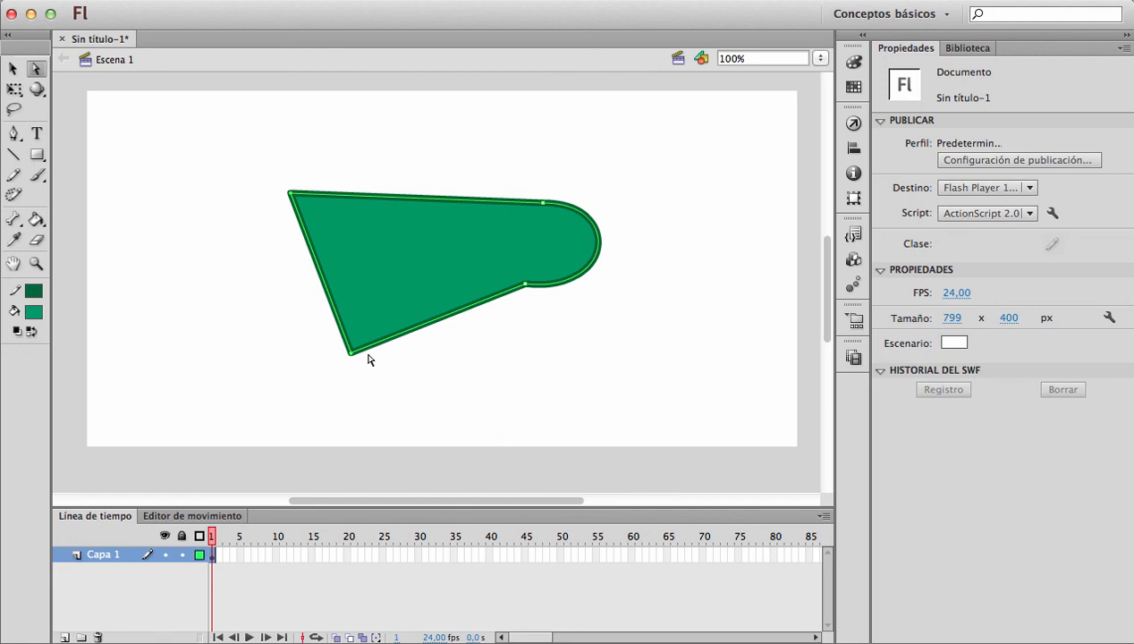
mouse_move(351, 356)
left_mouse_down()
mouse_move(340, 278)
mouse_move(341, 335)
left_mouse_up()
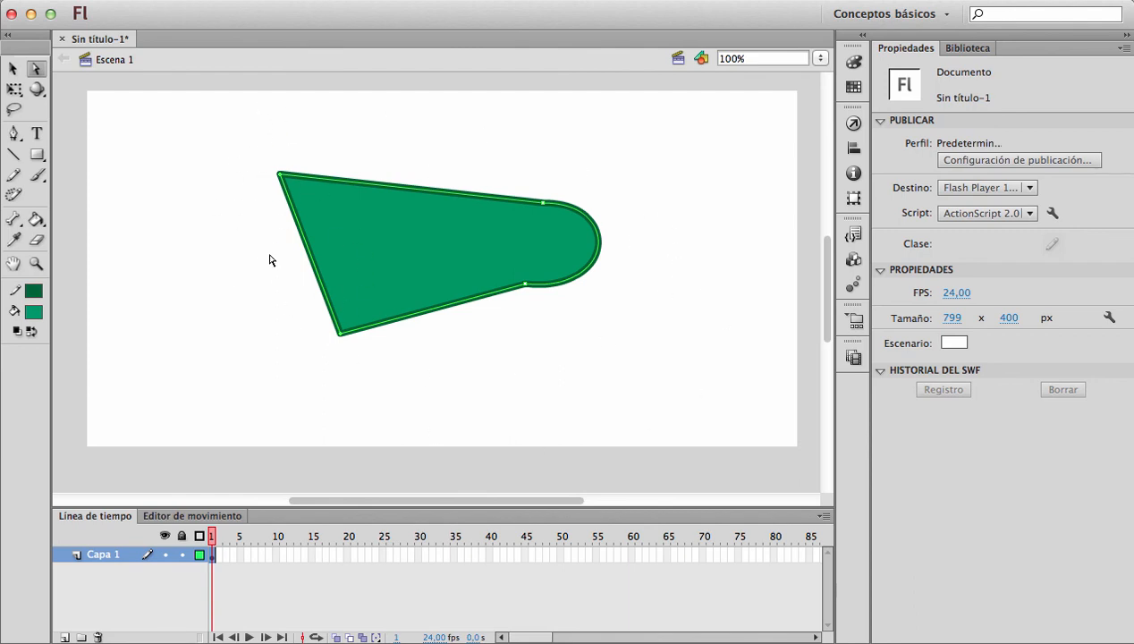
Step: Select the upper-left part of the green shape and give it an ochre fill and a magenta stroke
left_click(10, 68)
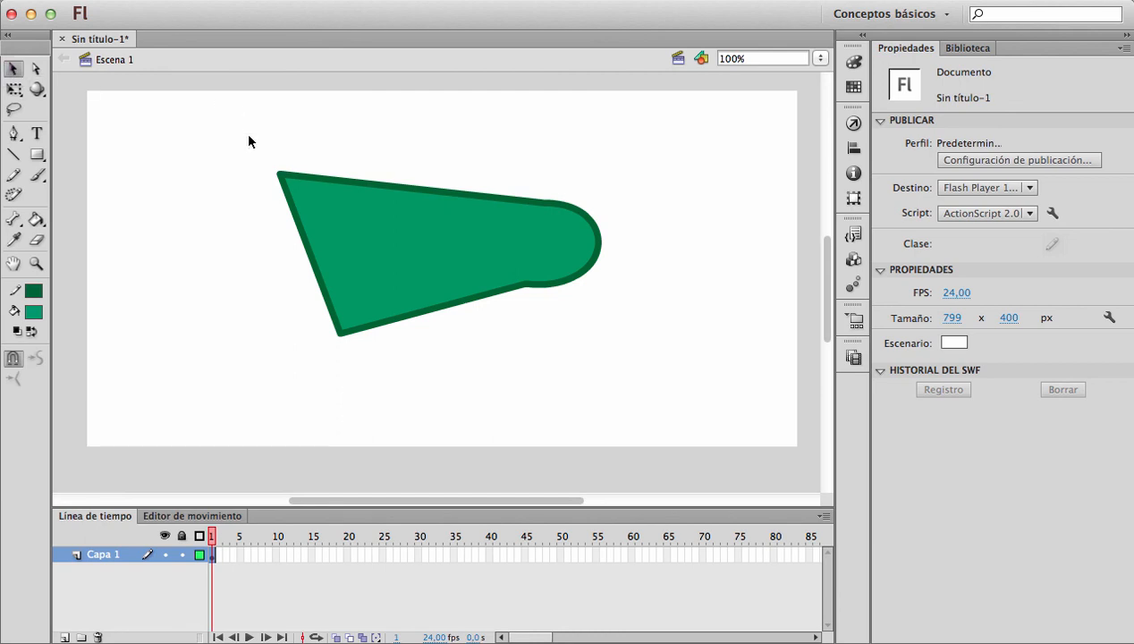
left_click_drag(226, 134, 410, 285)
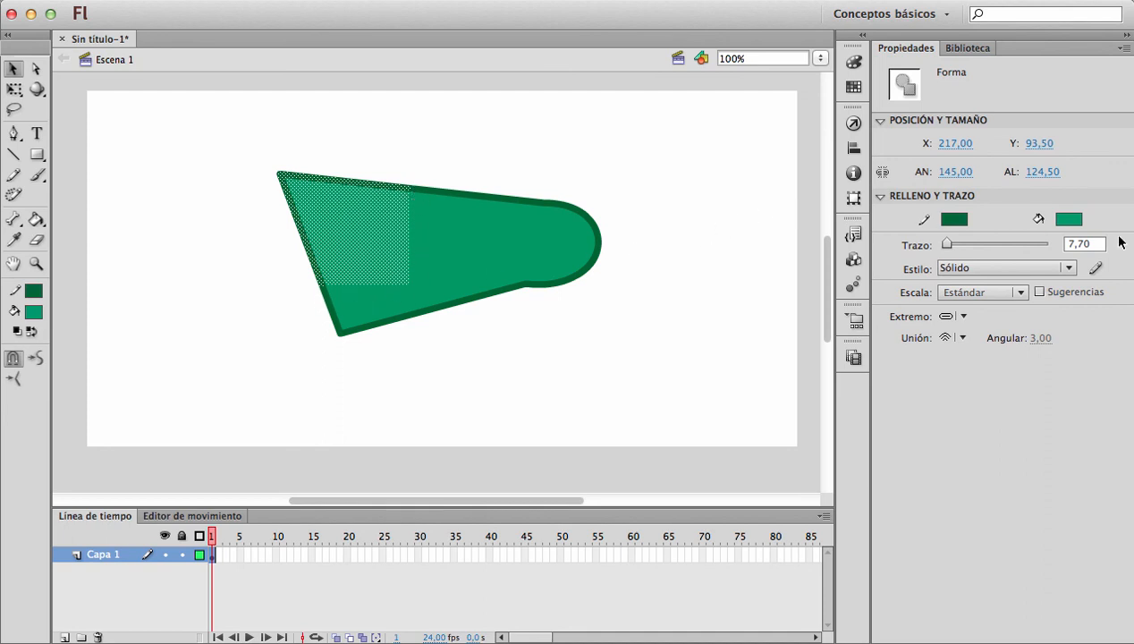
left_click(1068, 219)
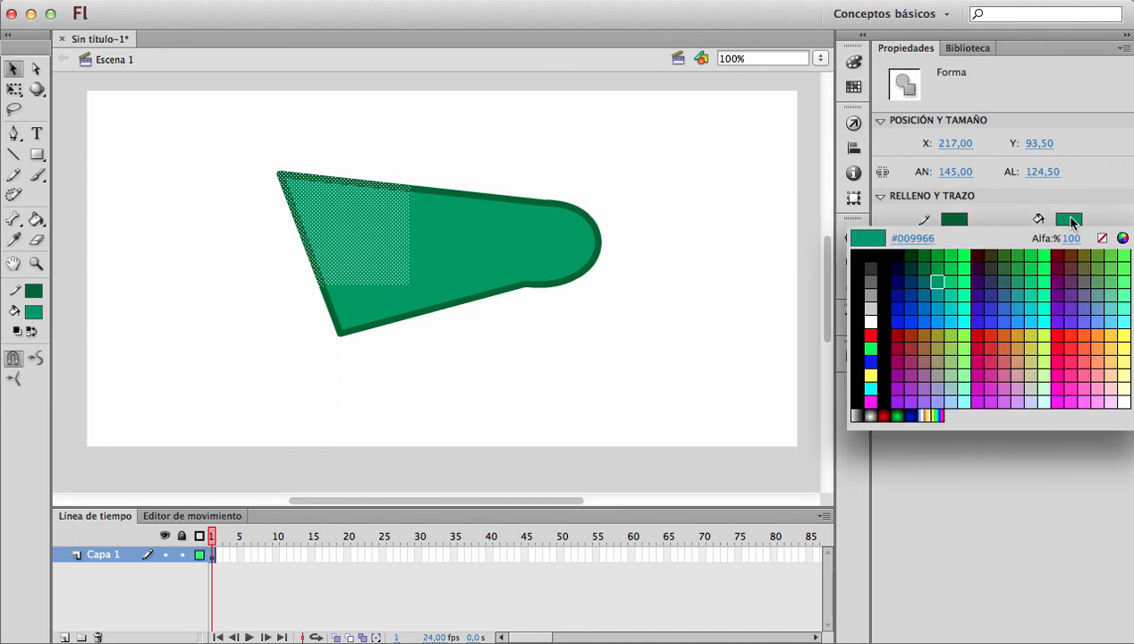
left_click(1012, 328)
left_click(954, 219)
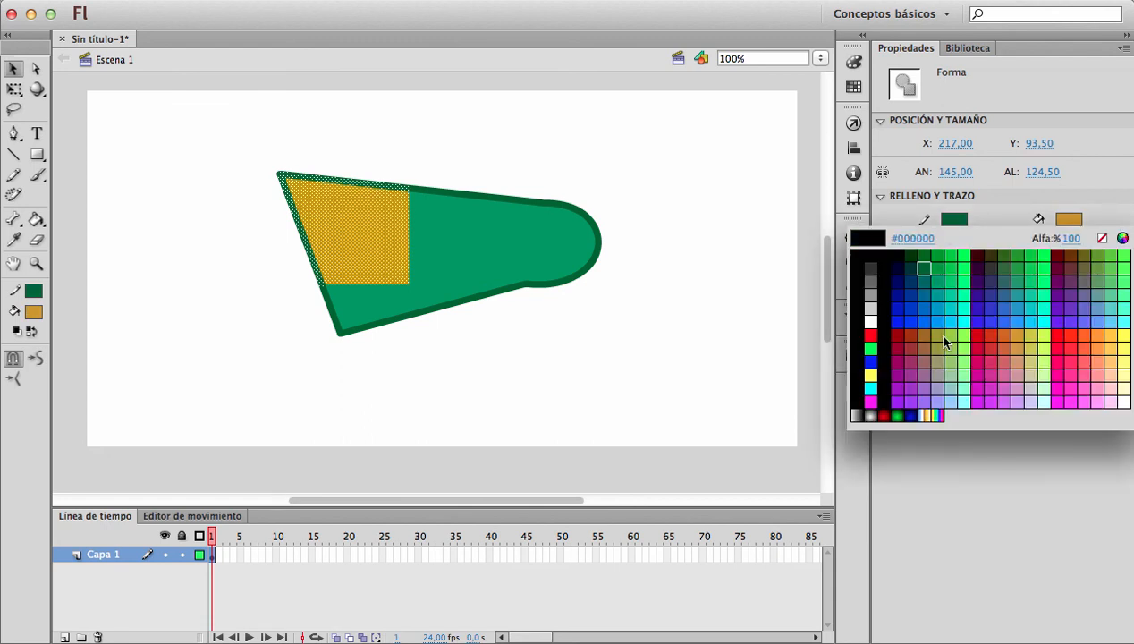
left_click(989, 374)
left_click(533, 336)
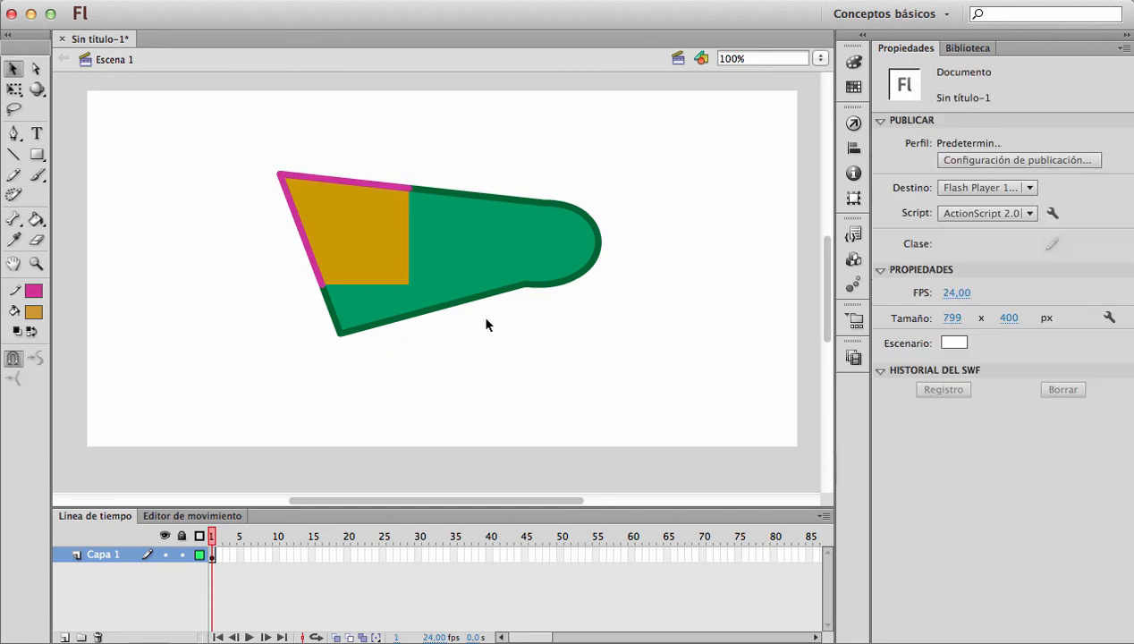
Step: Select the ochre fill and the magenta stroke segments separately to examine them as independent pieces
left_click(353, 243)
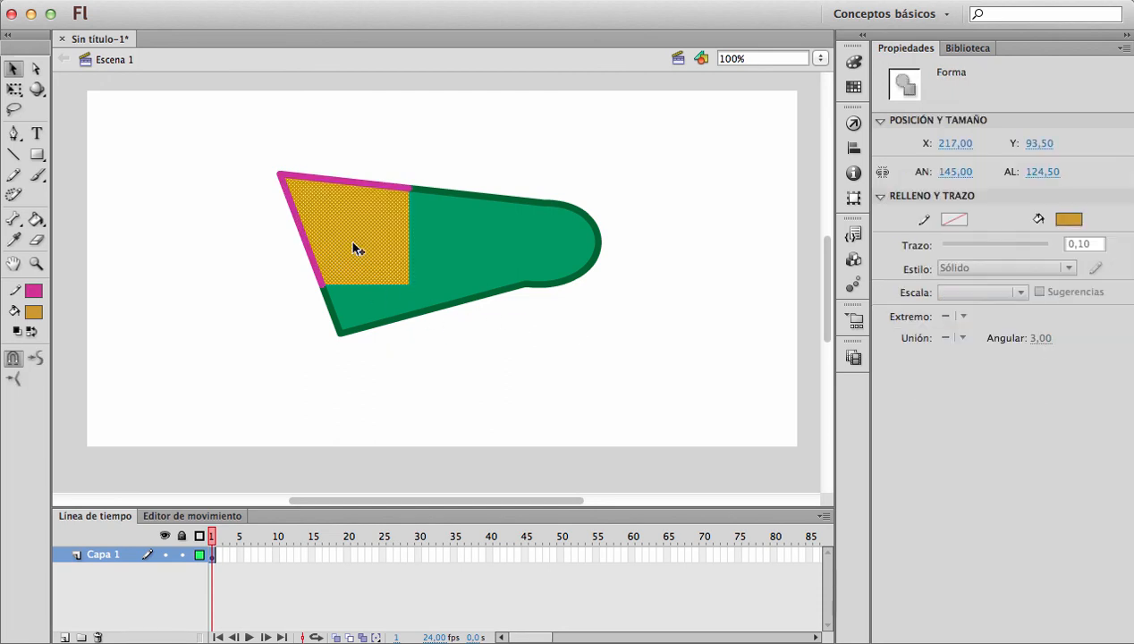
left_click(299, 230)
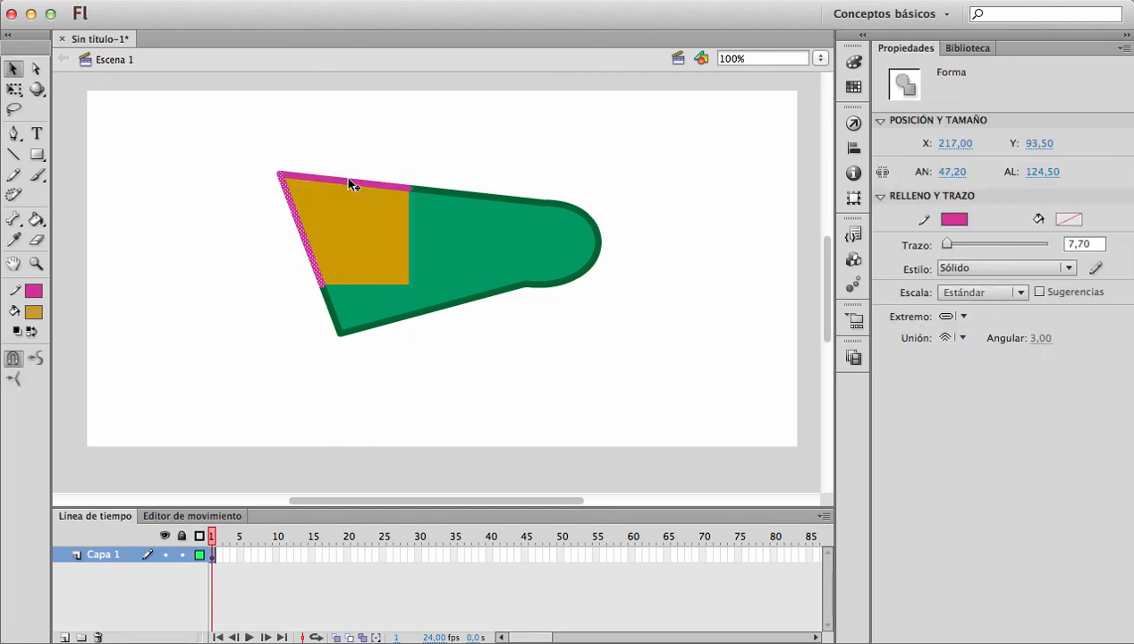
left_click(349, 184, "shift")
left_click(364, 237)
Step: Select partial areas of the green shape along its lower edge and at its rounded end, clearing the selection each time
left_click_drag(484, 311, 438, 261)
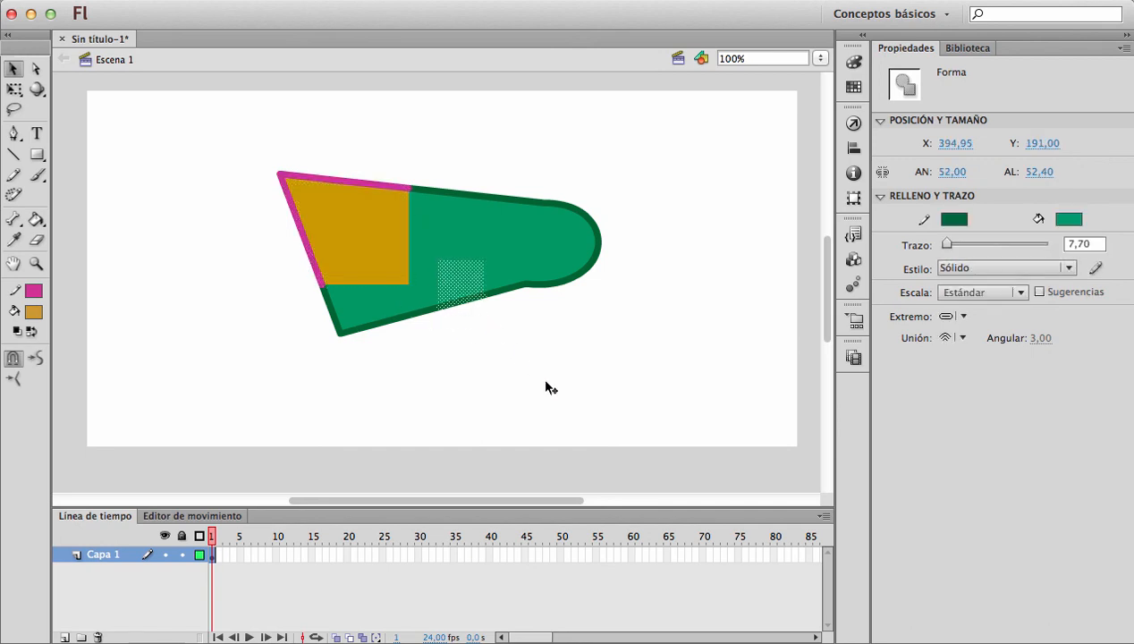
left_click(545, 380)
left_click_drag(660, 295, 536, 170)
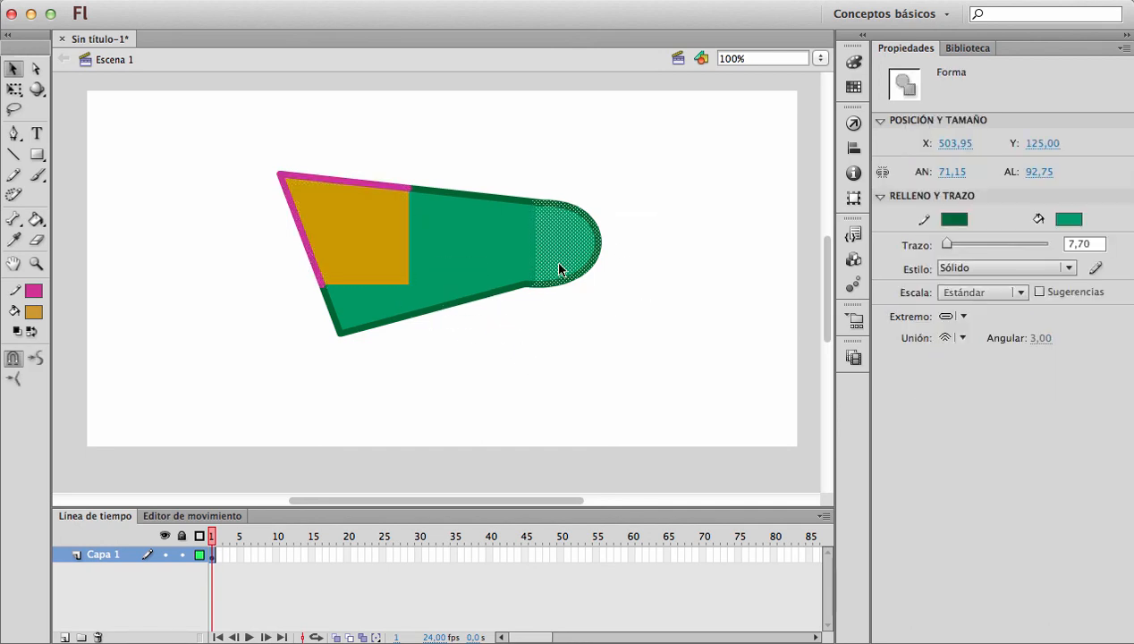
left_click(571, 338)
left_click_drag(560, 323, 445, 256)
left_click(515, 337)
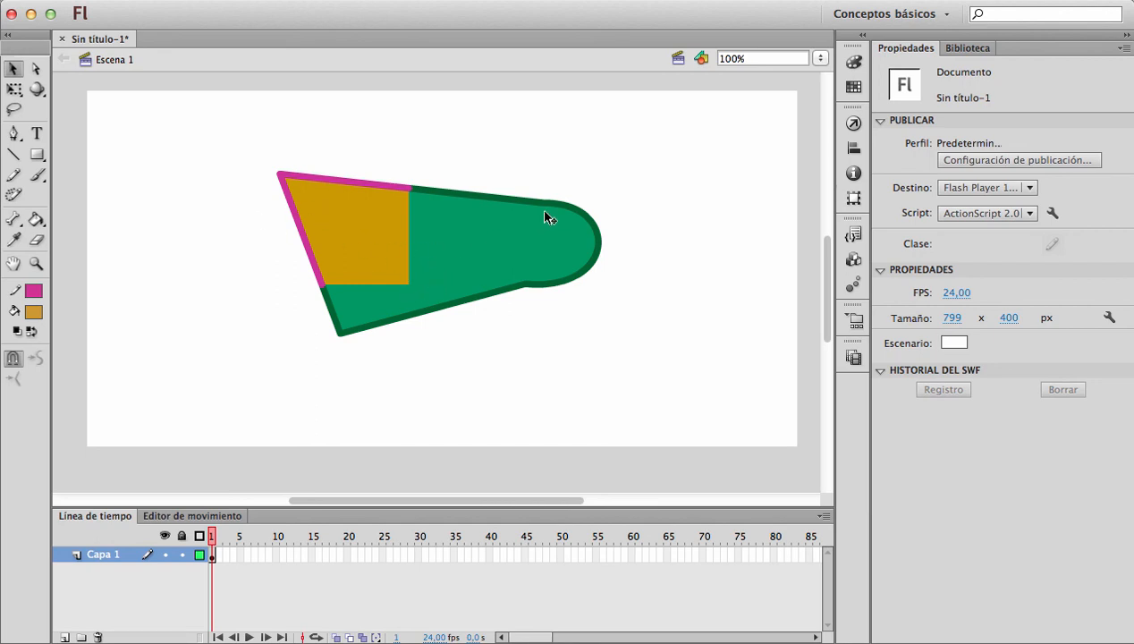
Step: Set the Rectangle tool to draw without a stroke, keeping the ochre fill
left_click(36, 154)
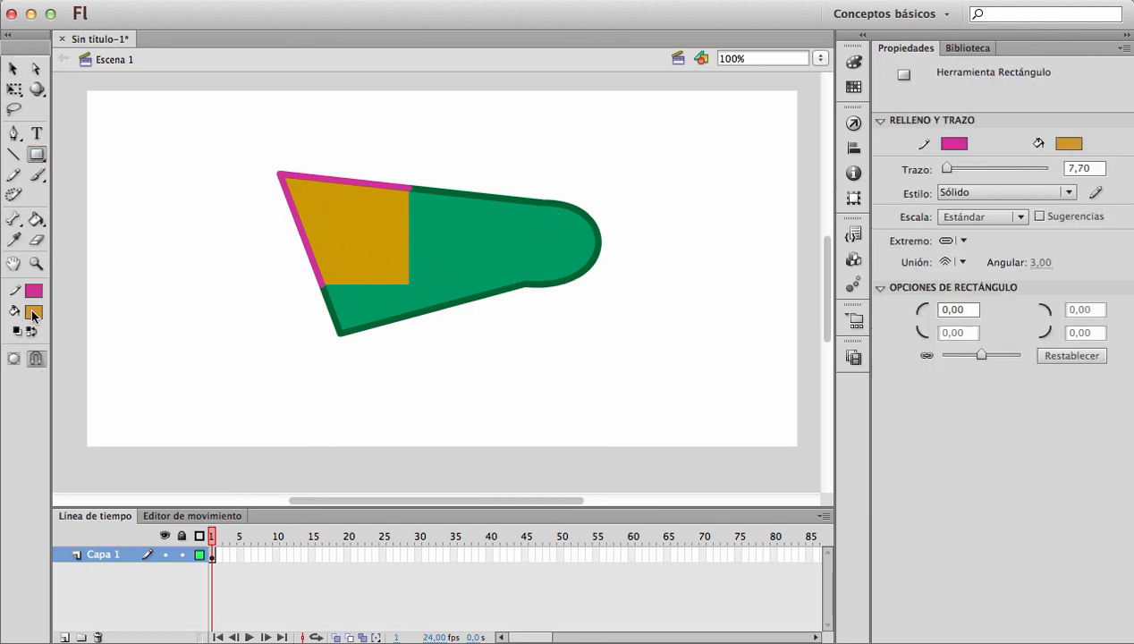
left_click(36, 291)
left_click(286, 308)
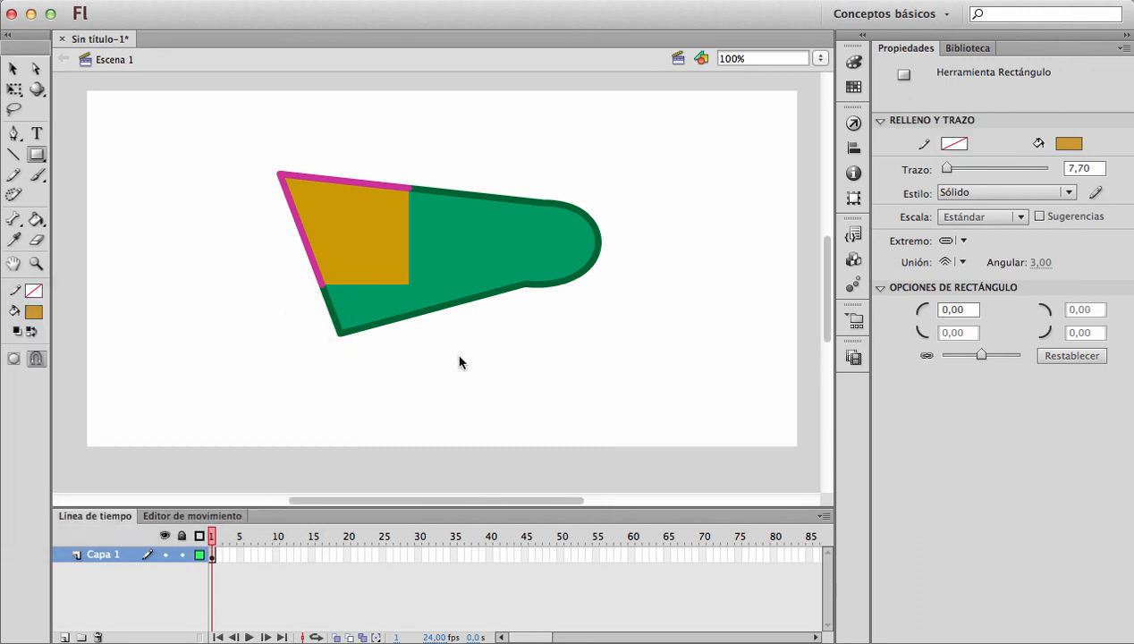
Step: Draw two ochre rectangles side by side below the green shape, the right one about 109 by 136 px
left_click_drag(470, 337, 590, 411)
mouse_move(630, 286)
left_mouse_down()
mouse_move(673, 372)
mouse_move(727, 407)
left_mouse_up()
key("v")
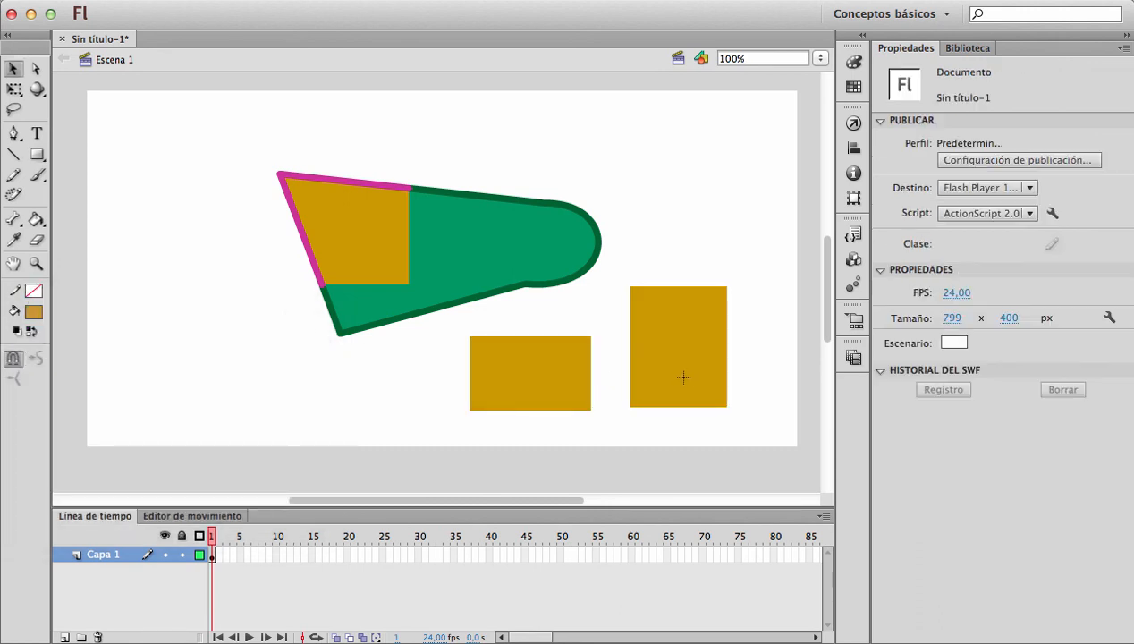
Step: Move the right ochre rectangle over the left one's edge to merge them, and delete the merged shape
left_click(682, 370)
left_click_drag(701, 324, 650, 337)
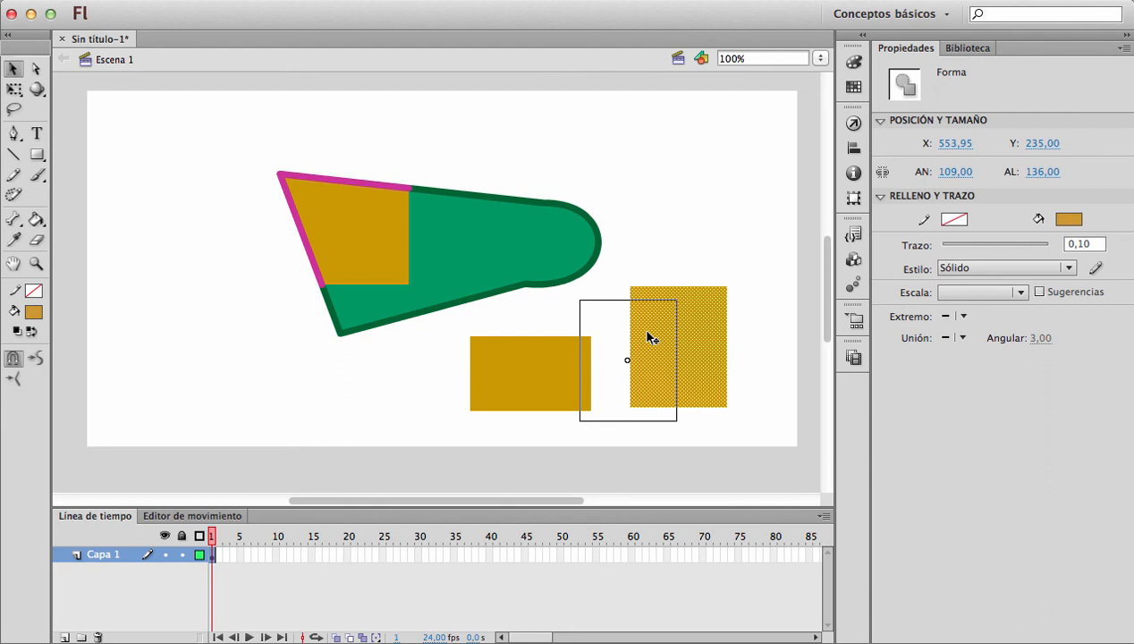
left_click_drag(648, 336, 650, 338)
left_click(752, 316)
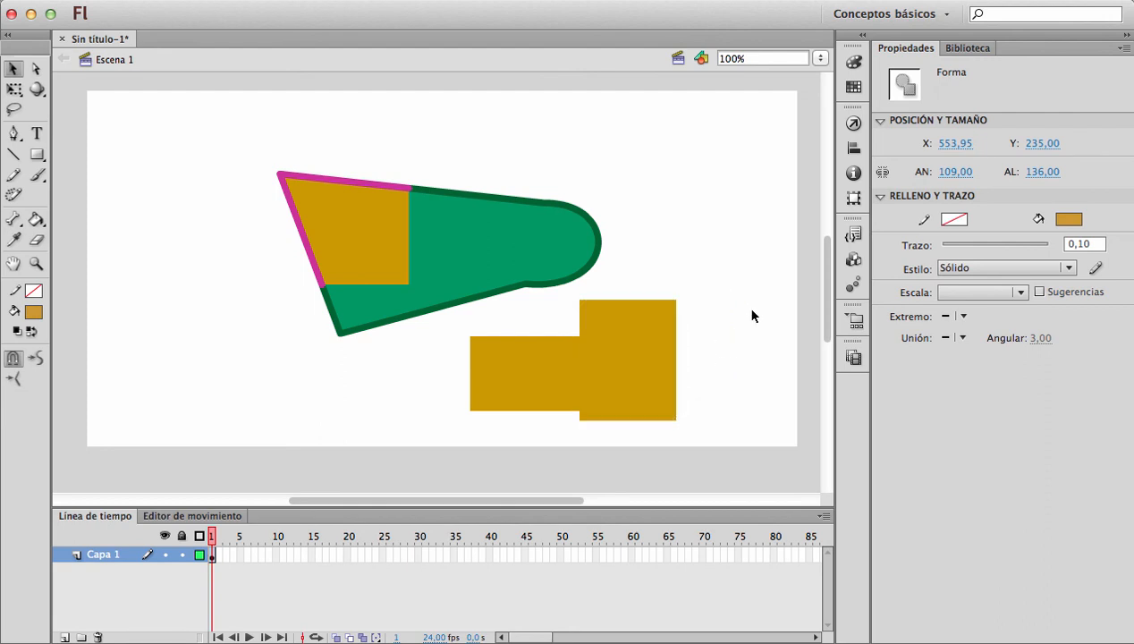
left_click(625, 382)
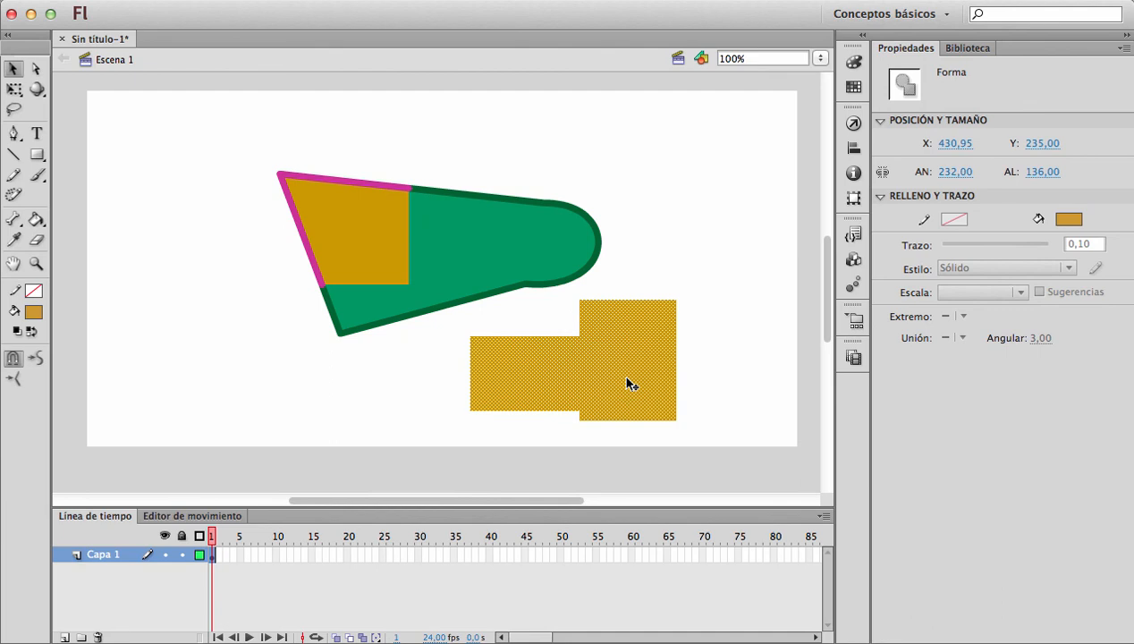
key("Delete")
Step: Draw a wide ochre rectangle and, to its right, a narrow one about 42 by 116 px below the green shape
left_click(36, 154)
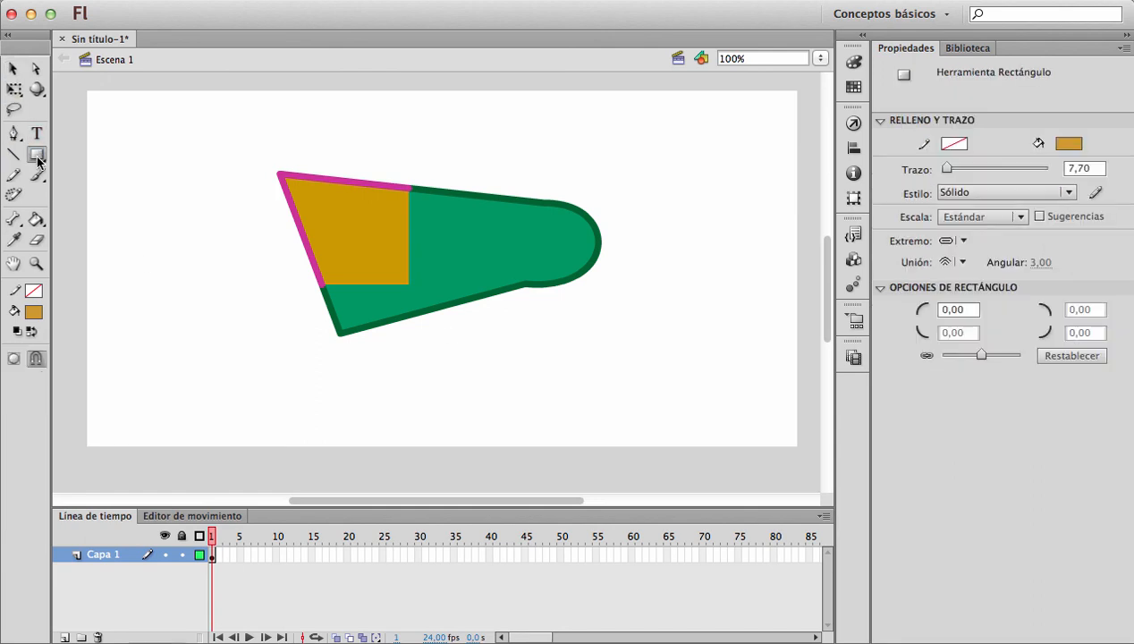
left_click_drag(502, 309, 631, 390)
left_click_drag(679, 293, 717, 398)
Step: Recolor the narrow ochre rectangle's fill to bright green
key("v")
left_click(695, 340)
left_click(34, 311)
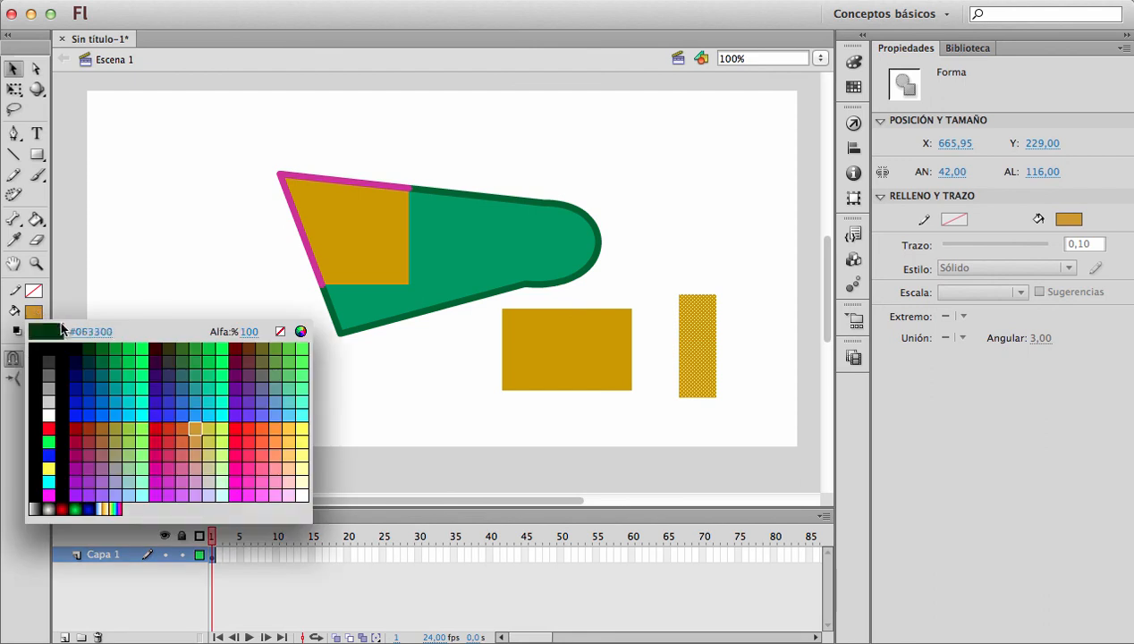
left_click(126, 372)
left_click(693, 414)
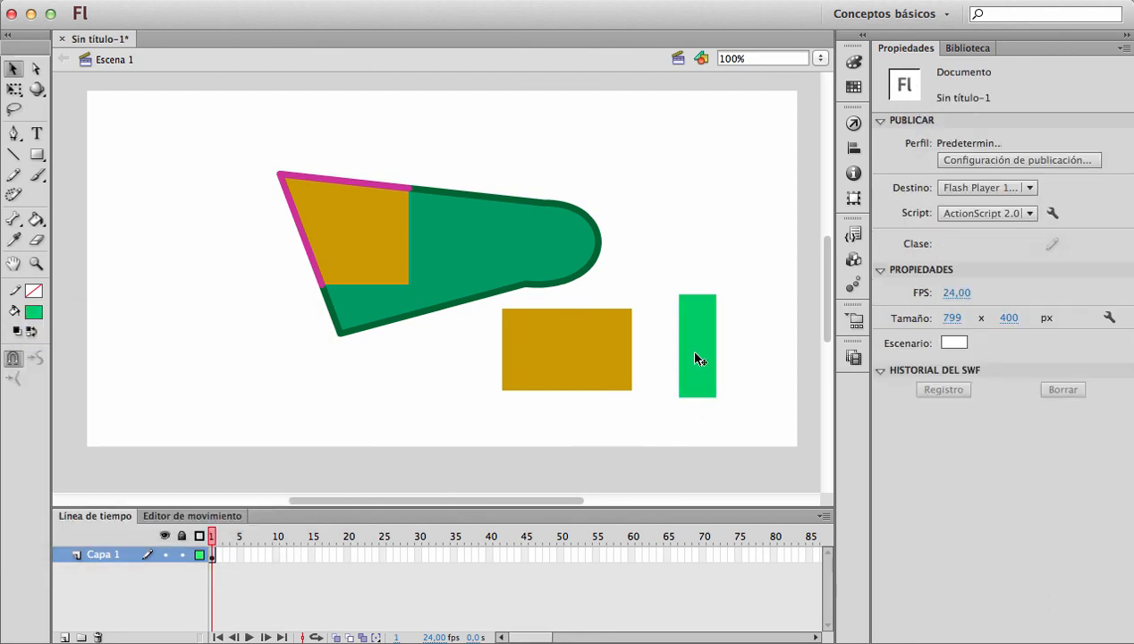
Step: Place the green rectangle over the lower part of the wide ochre one, deselect, and separate the two shapes to cut a notch
left_click_drag(699, 359, 594, 383)
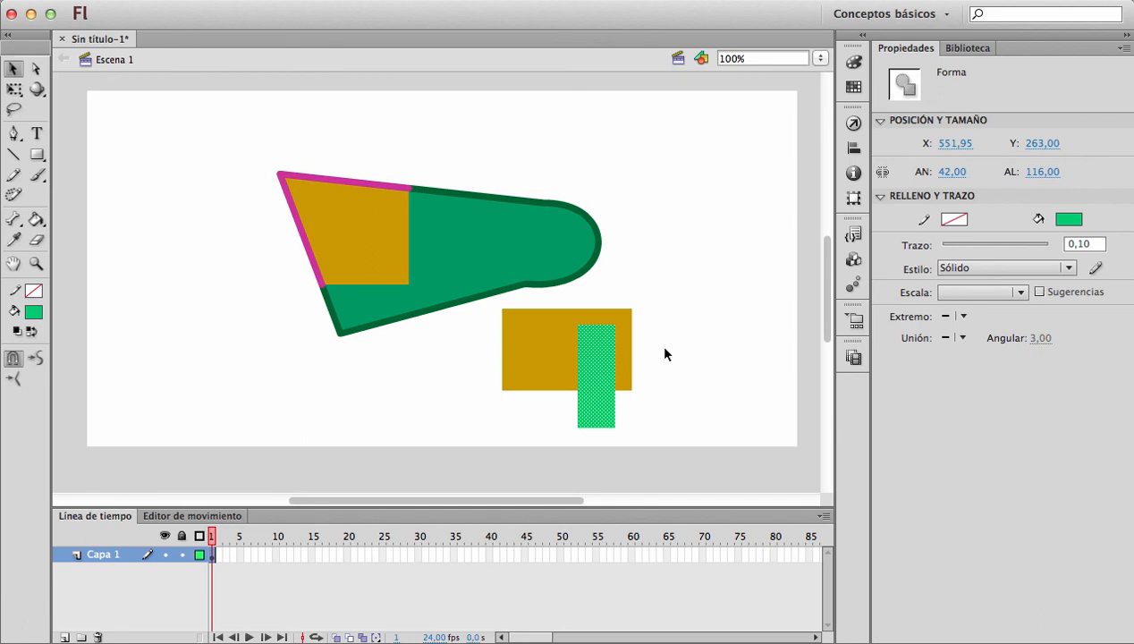
left_click(665, 349)
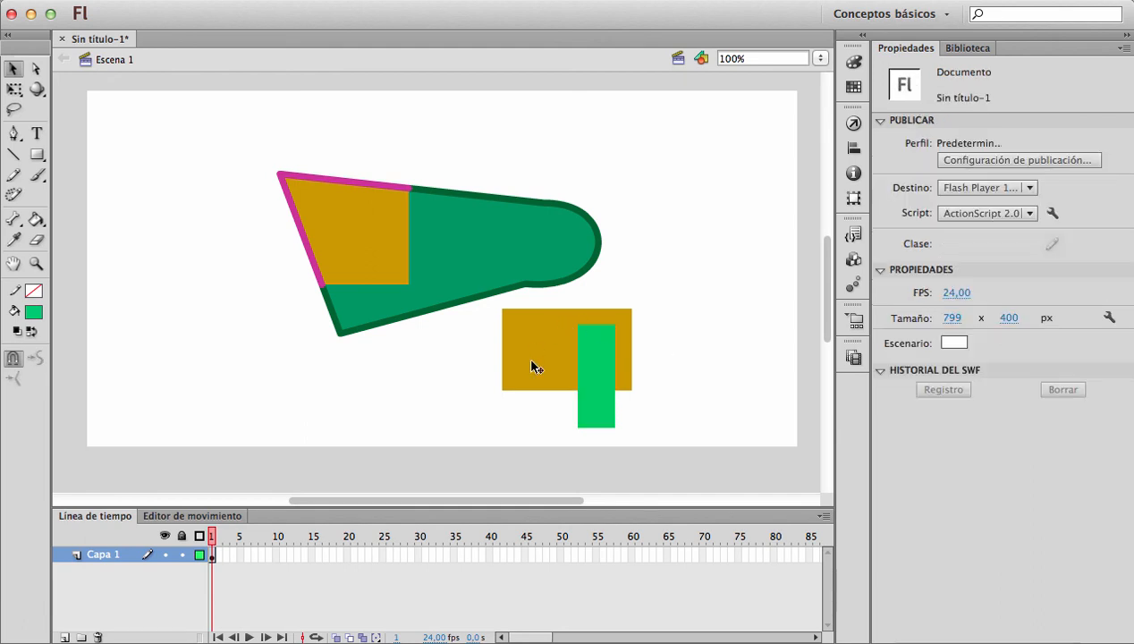
left_click_drag(531, 362, 438, 398)
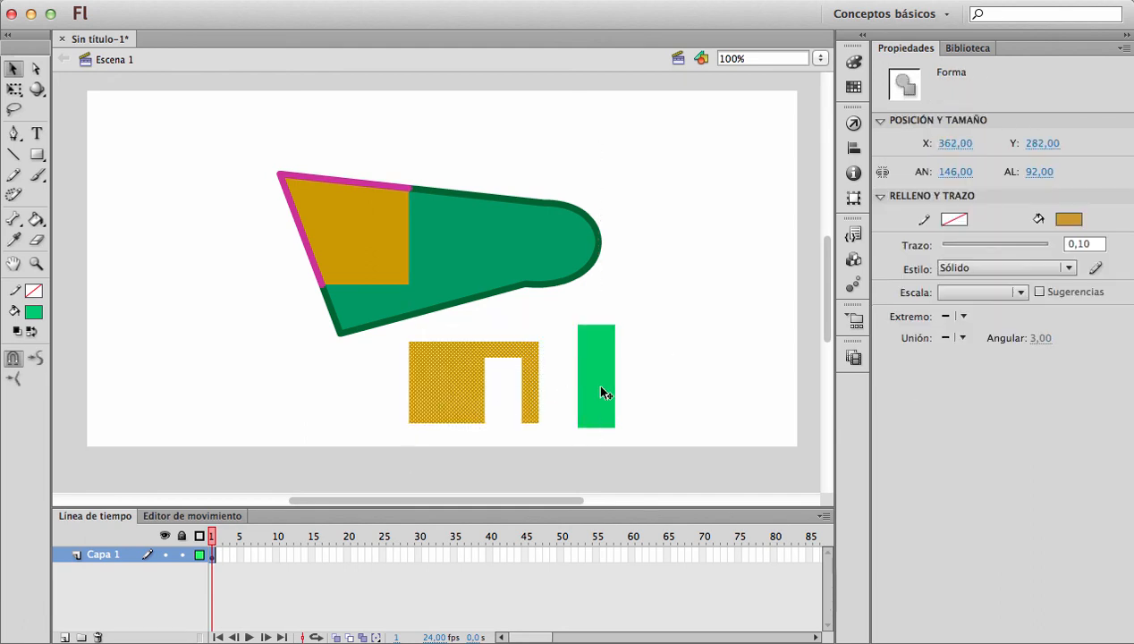
left_click_drag(595, 382, 680, 375)
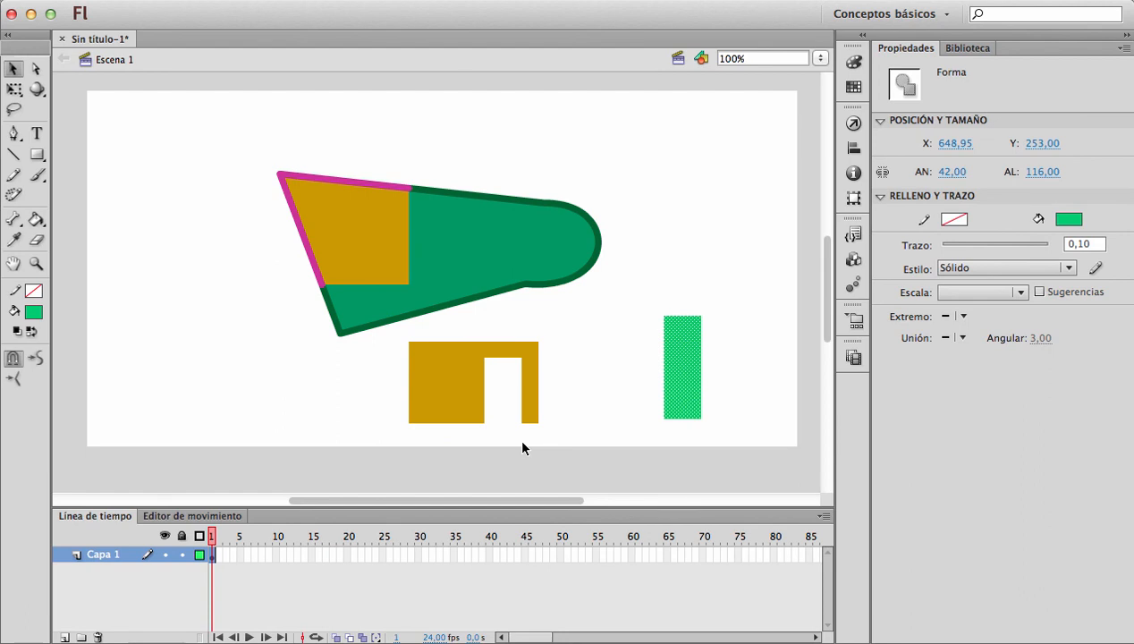
Step: Bring the notched ochre shape and the green rectangle side by side, and delete both
left_click_drag(452, 397, 574, 363)
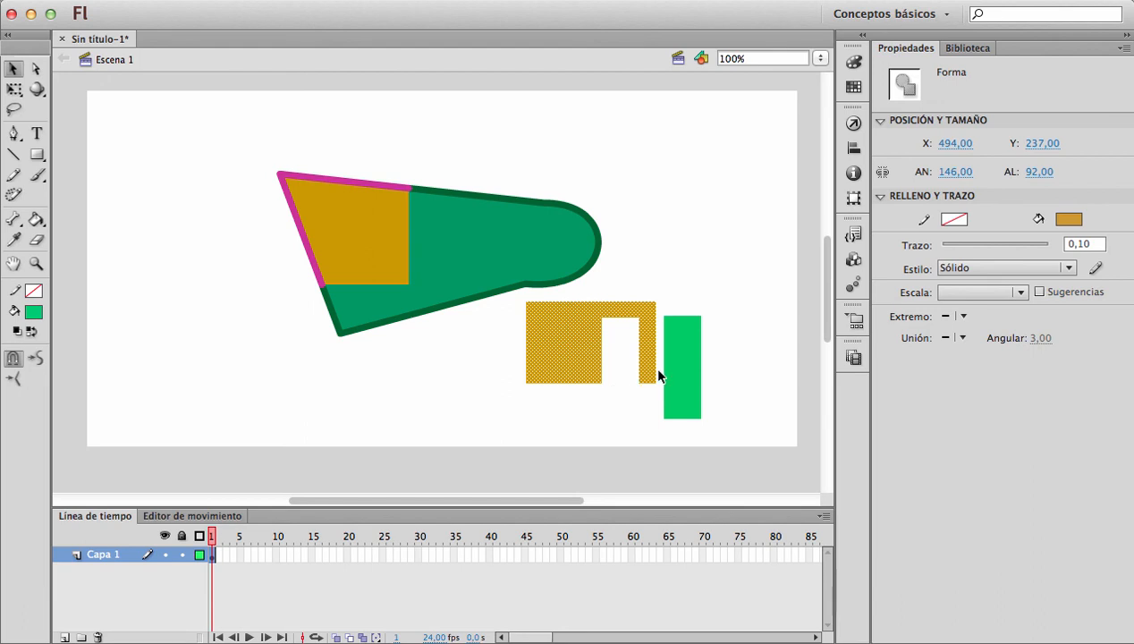
left_click_drag(676, 363, 691, 336)
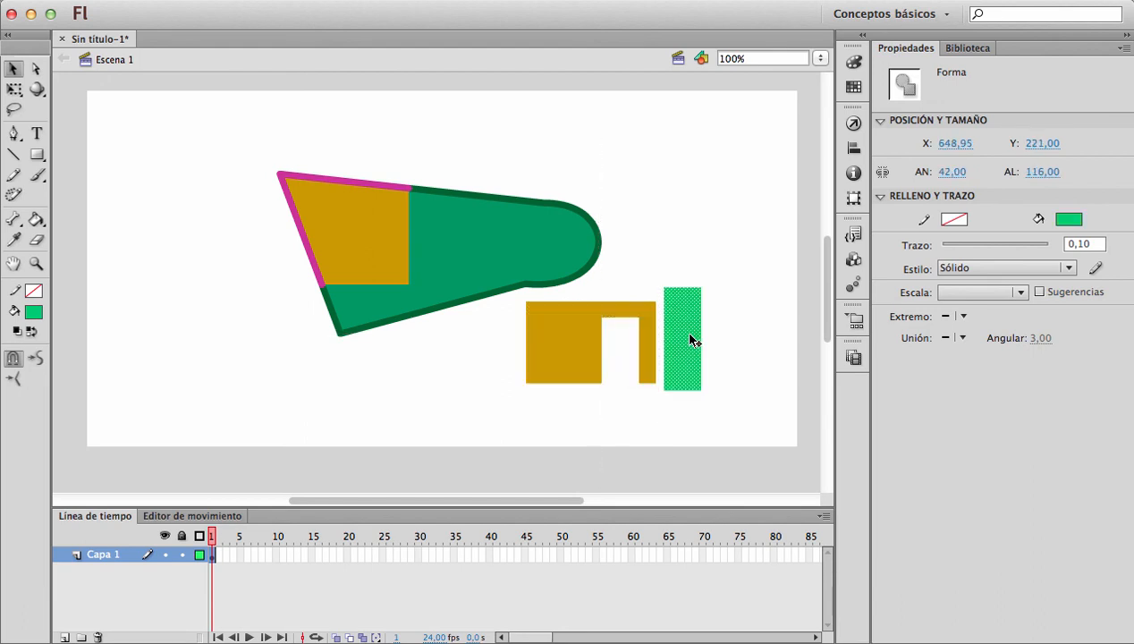
left_click(637, 307, "shift")
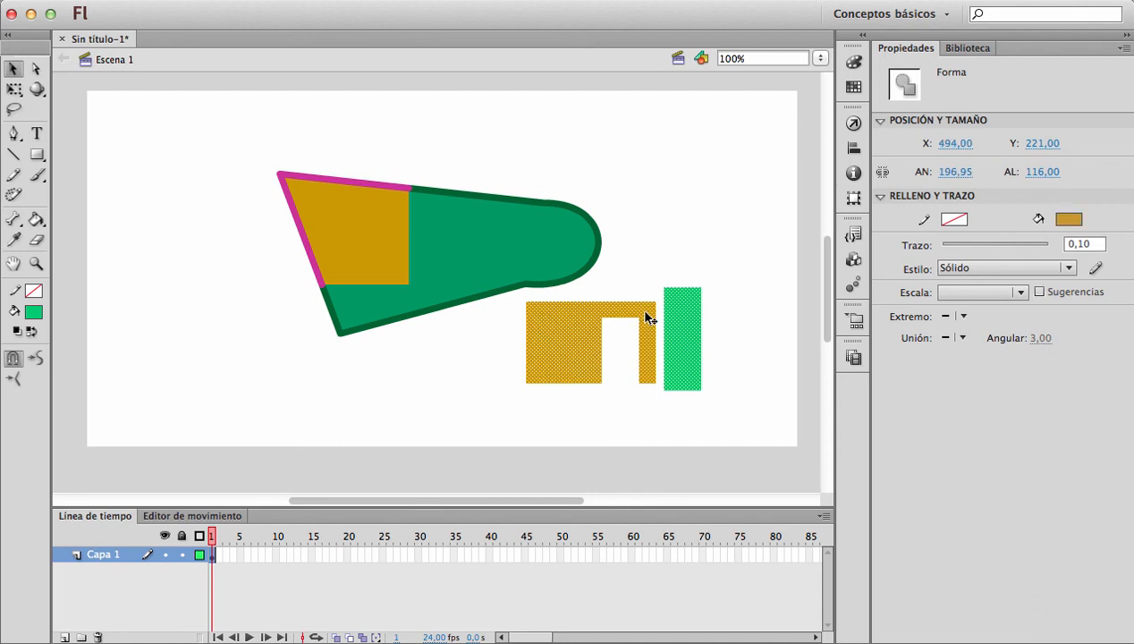
key("Delete")
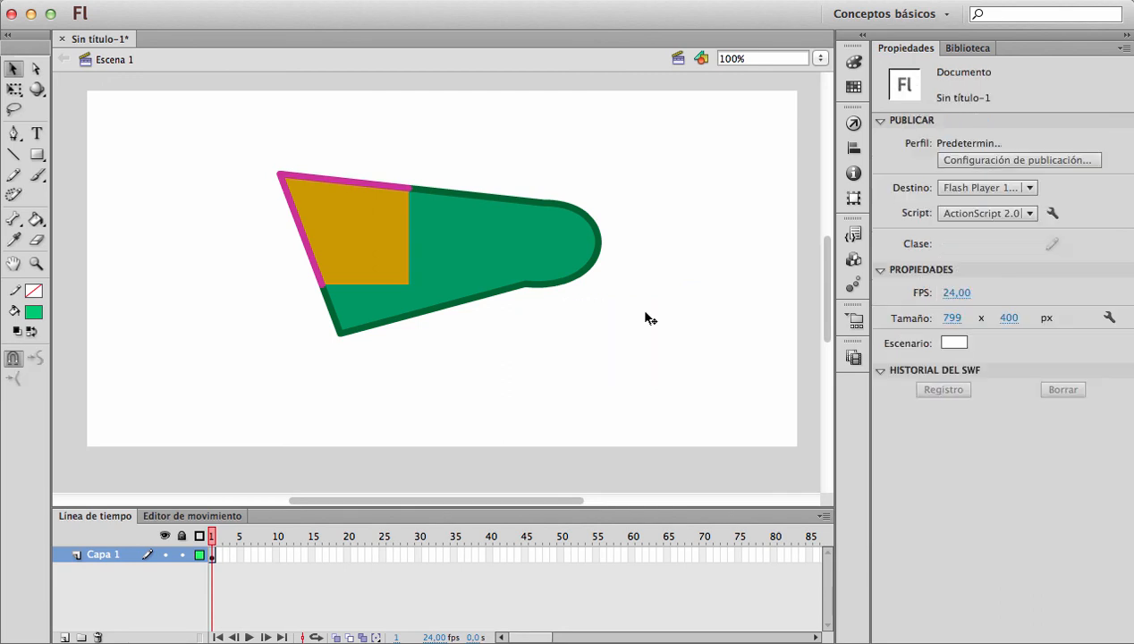
Step: Move the entire ochre-and-green shape with its outline to the upper-left corner of the stage
left_click_drag(651, 341, 296, 167)
left_click_drag(498, 228, 327, 177)
left_click(426, 329)
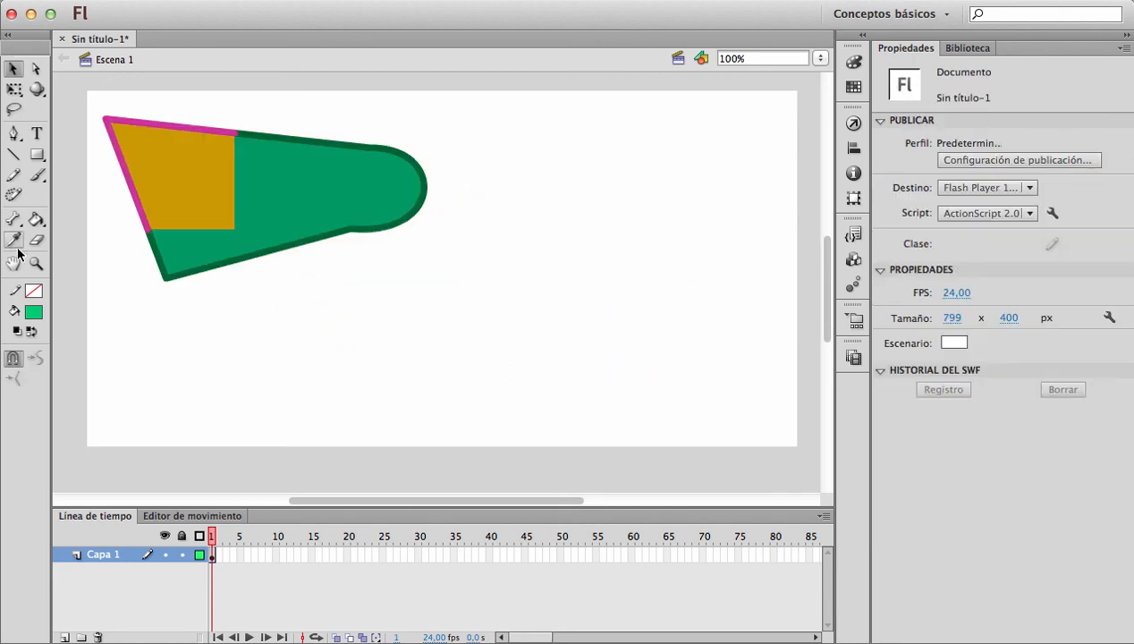
Step: Examine which tools offer the Object Drawing option, comparing Rectangle, Line, Pencil, Brush, Text, Pen, Free Transform and Selection
left_click(37, 155)
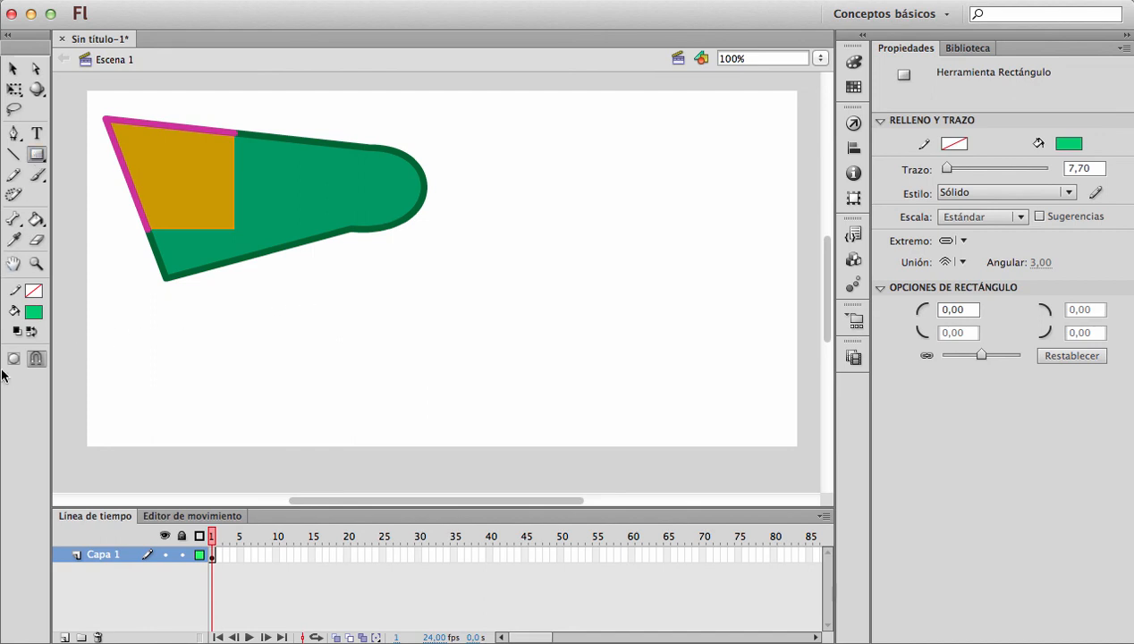
left_click(13, 154)
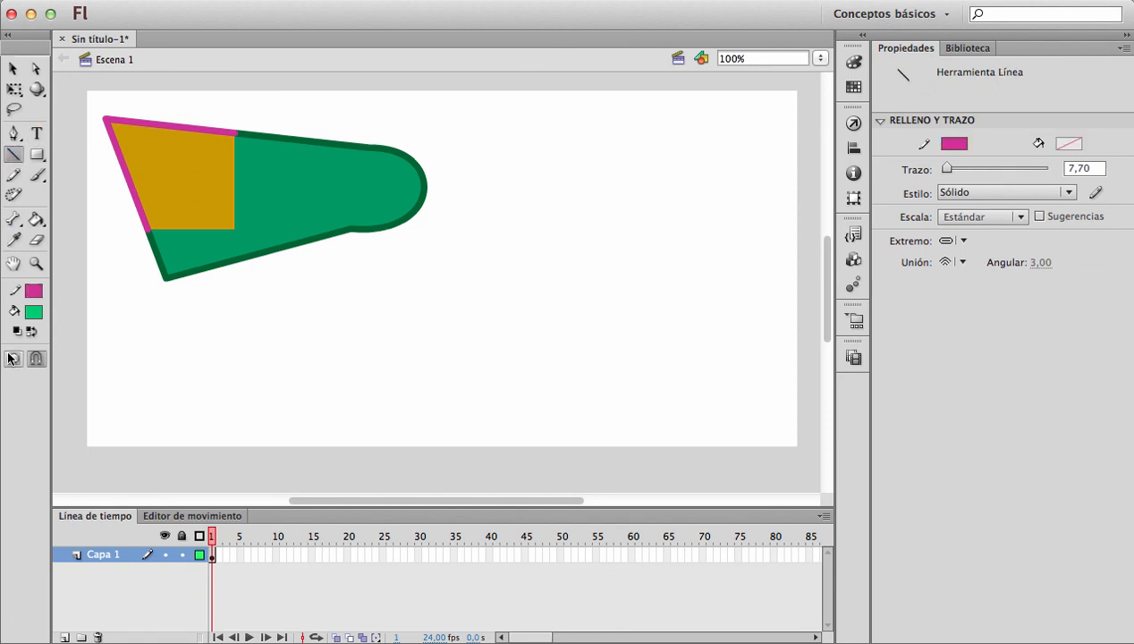
left_click(15, 174)
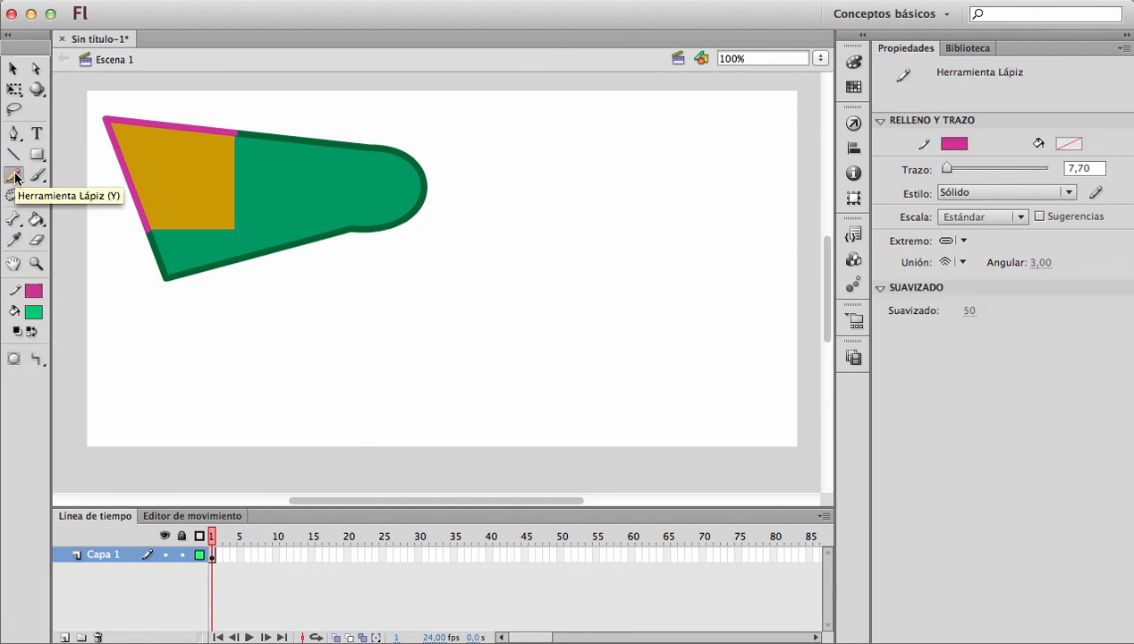
left_click(37, 174)
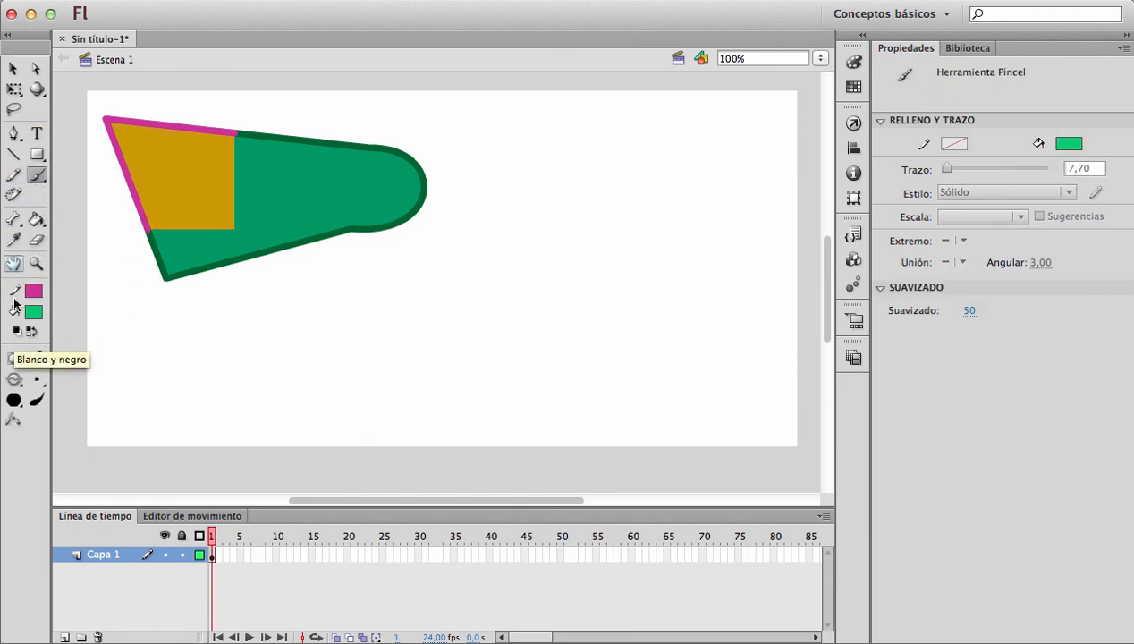
left_click(37, 133)
left_click(15, 133)
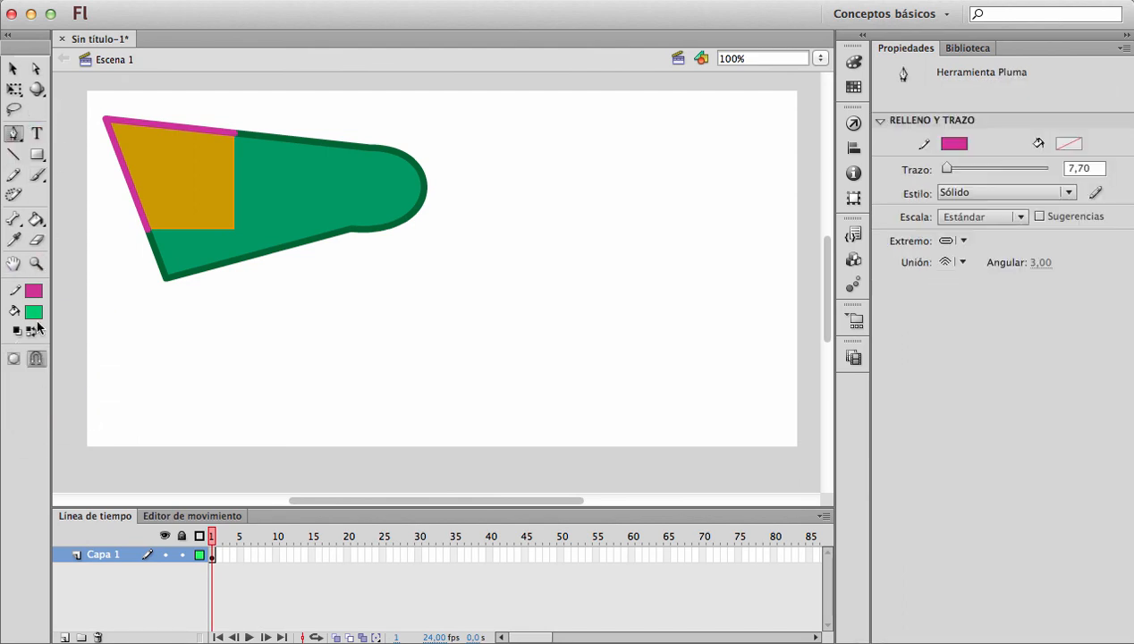
left_click(13, 91)
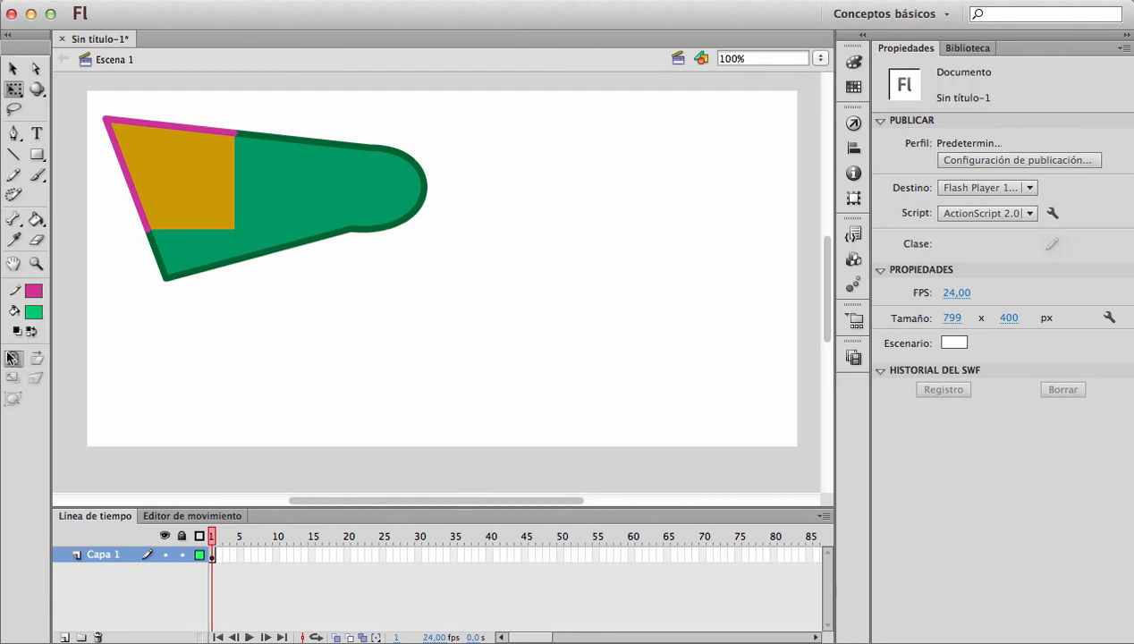
left_click(14, 69)
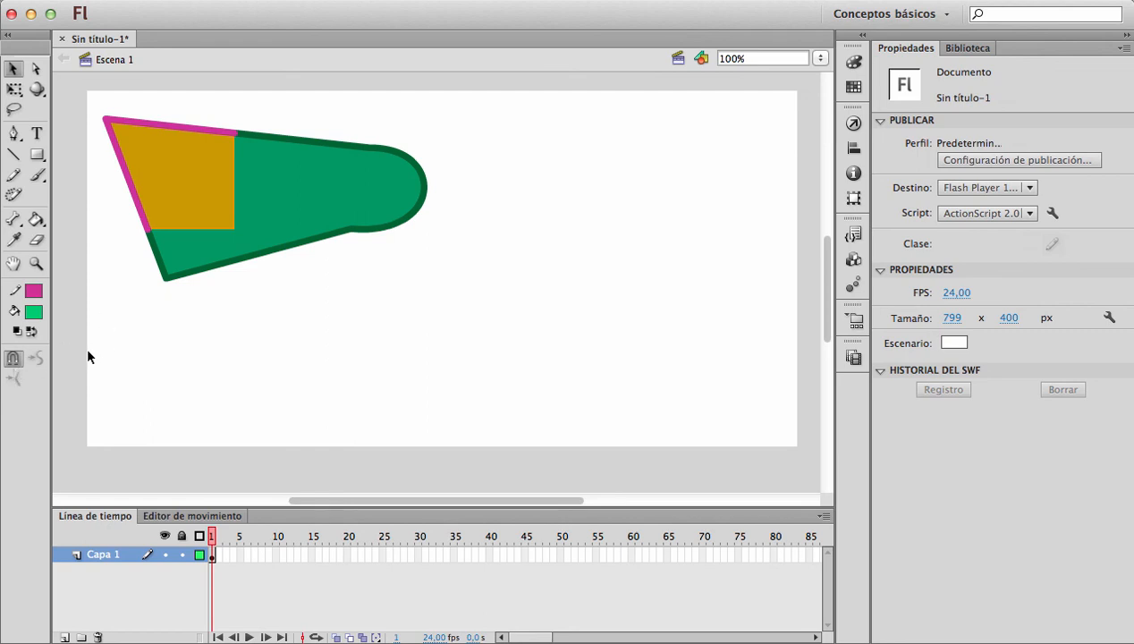
Step: Set the Rectangle tool to draw without a stroke, keeping the bright green fill
left_click(37, 154)
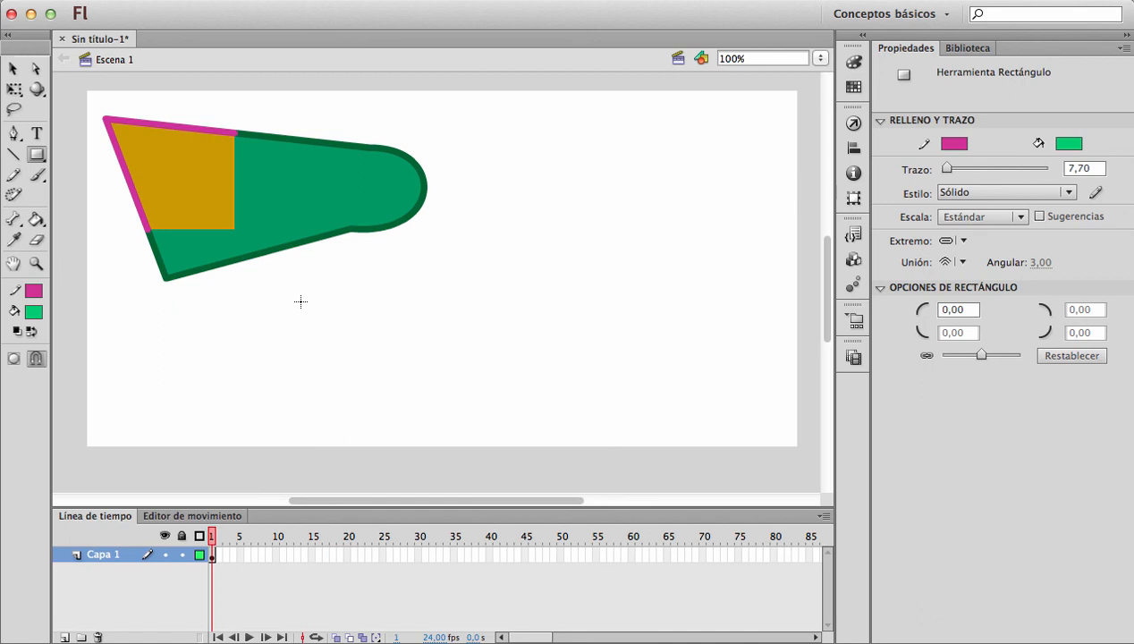
left_click_drag(159, 332, 250, 388)
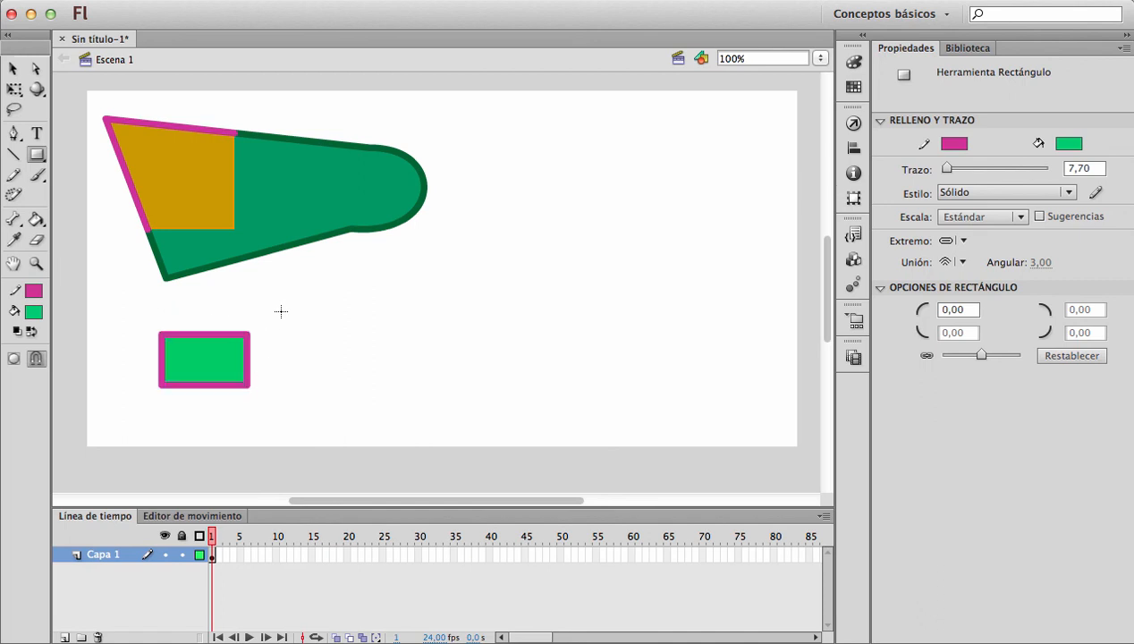
key("ctrl+z")
left_click(33, 290)
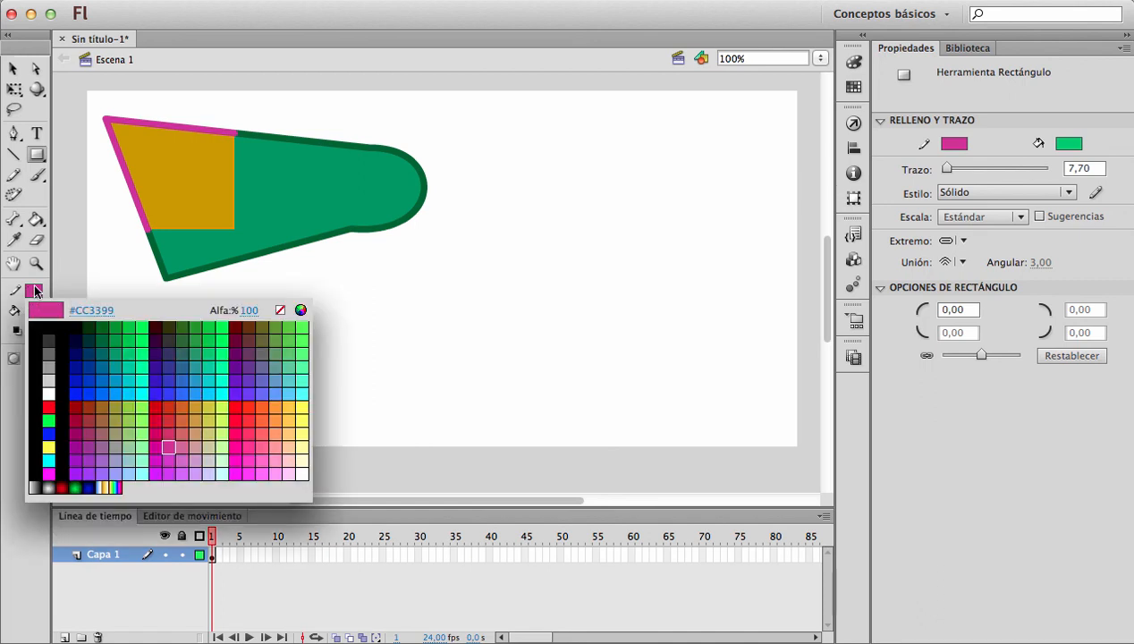
left_click(280, 312)
Step: Draw two overlapping green rectangles below the large shape so they merge into one shape about 131 by 109 px overall
left_click_drag(149, 334, 243, 397)
mouse_move(216, 302)
left_mouse_down()
mouse_move(243, 369)
mouse_move(265, 380)
mouse_move(204, 392)
mouse_move(215, 375)
left_mouse_up()
key("v")
left_click(239, 372)
left_click(183, 344)
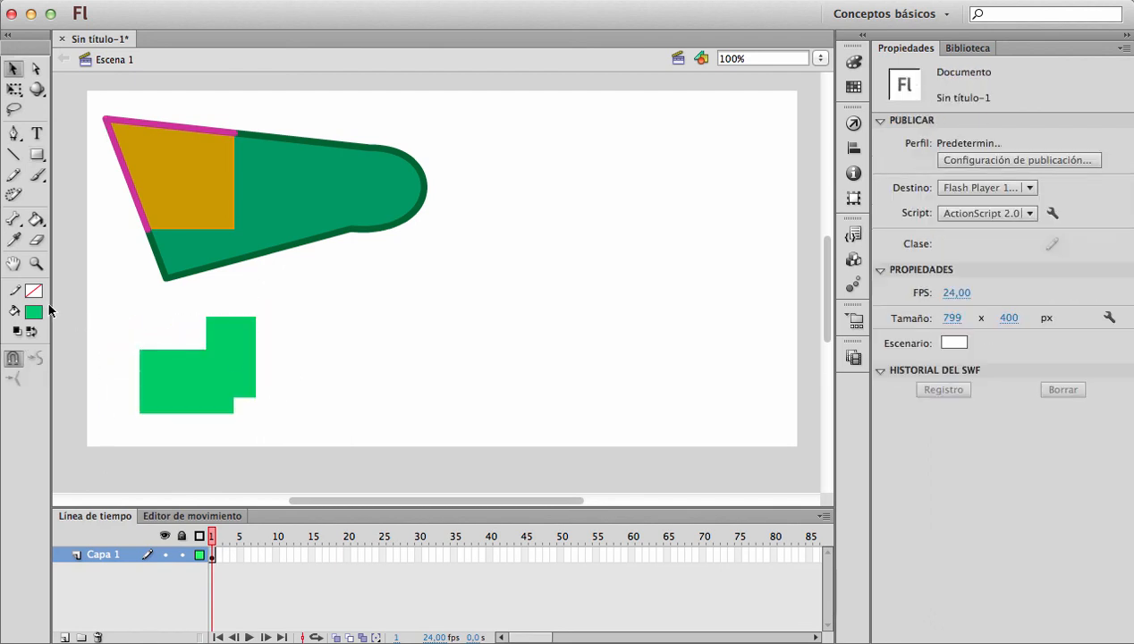
Step: Enable Object Drawing for the Rectangle tool and draw two separate green rectangles, about 205 by 181 px and 97 by 182 px
left_click(36, 155)
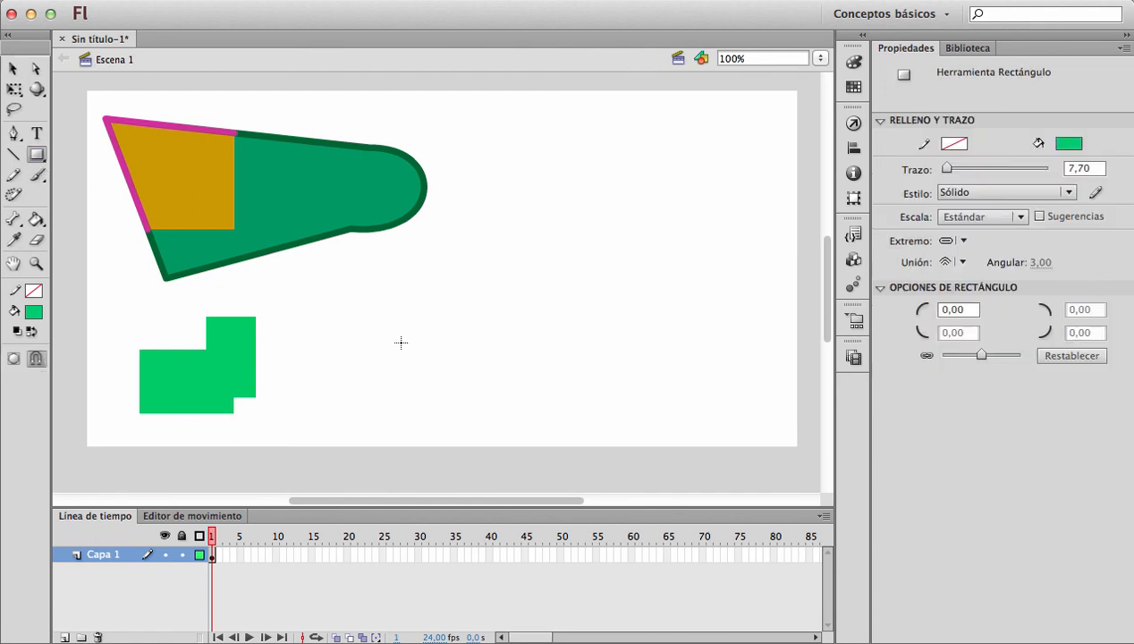
left_click(13, 361)
left_click(13, 359)
left_click_drag(374, 264, 556, 424)
left_click_drag(665, 230, 578, 392)
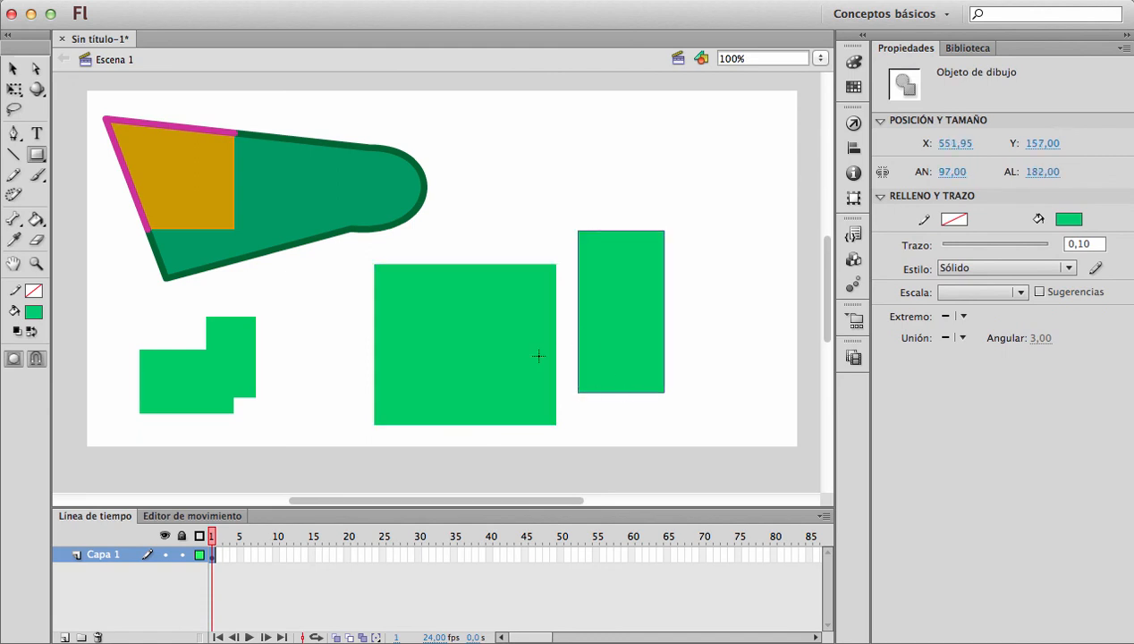
Step: Select the two drawing objects and the merged green shape in turn to compare their object types in the properties
key("v")
left_click(468, 368)
left_click(617, 305)
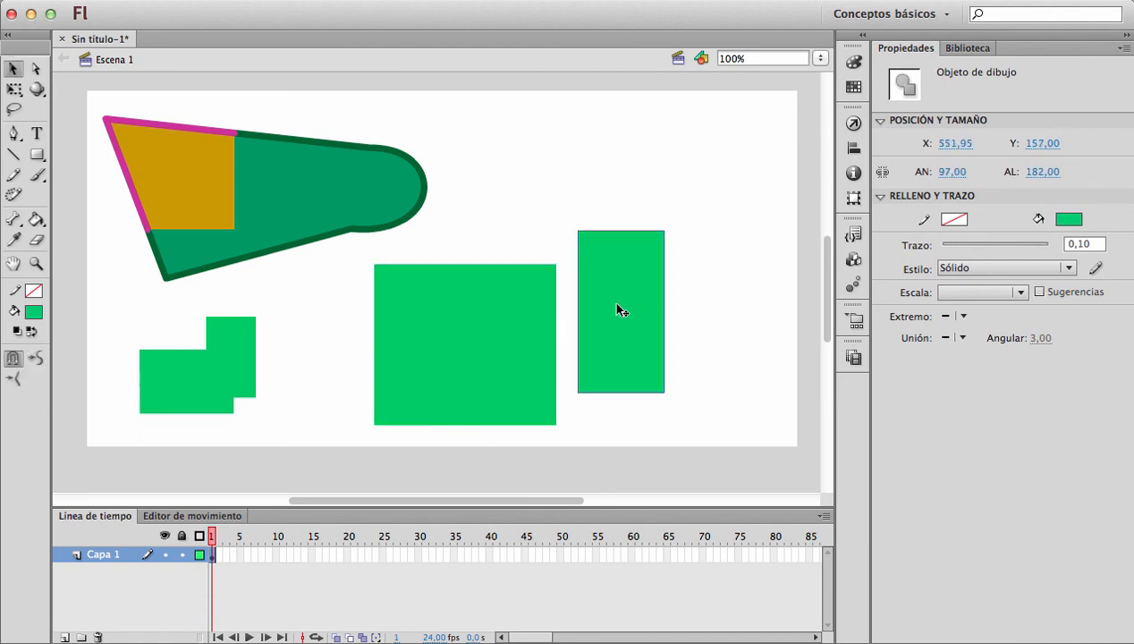
left_click(499, 318)
left_click(204, 358)
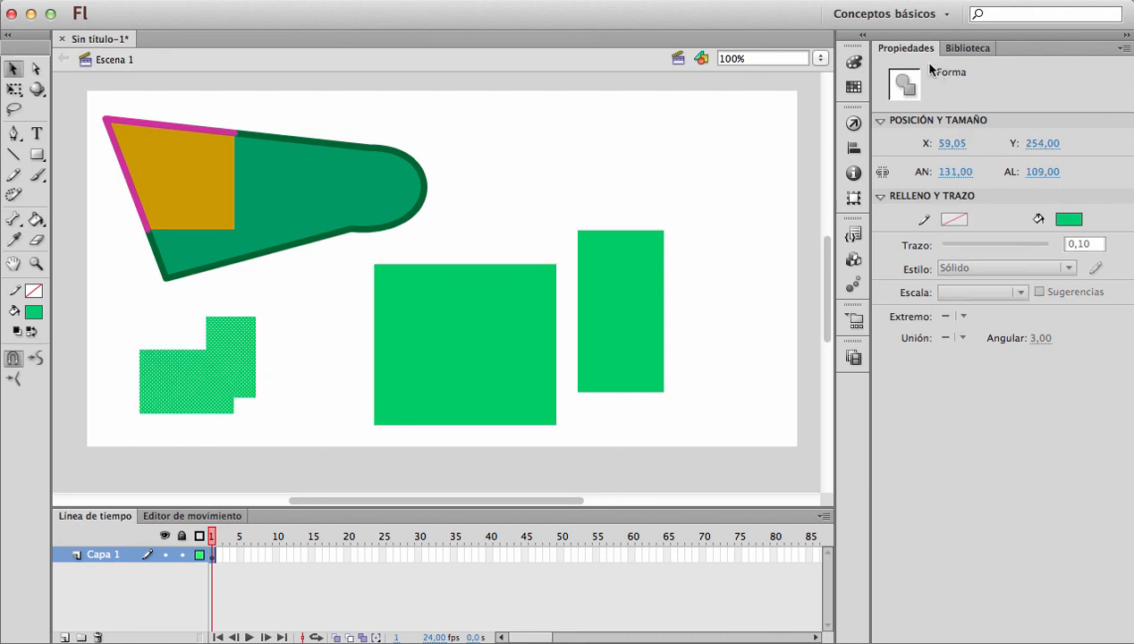
left_click(520, 295)
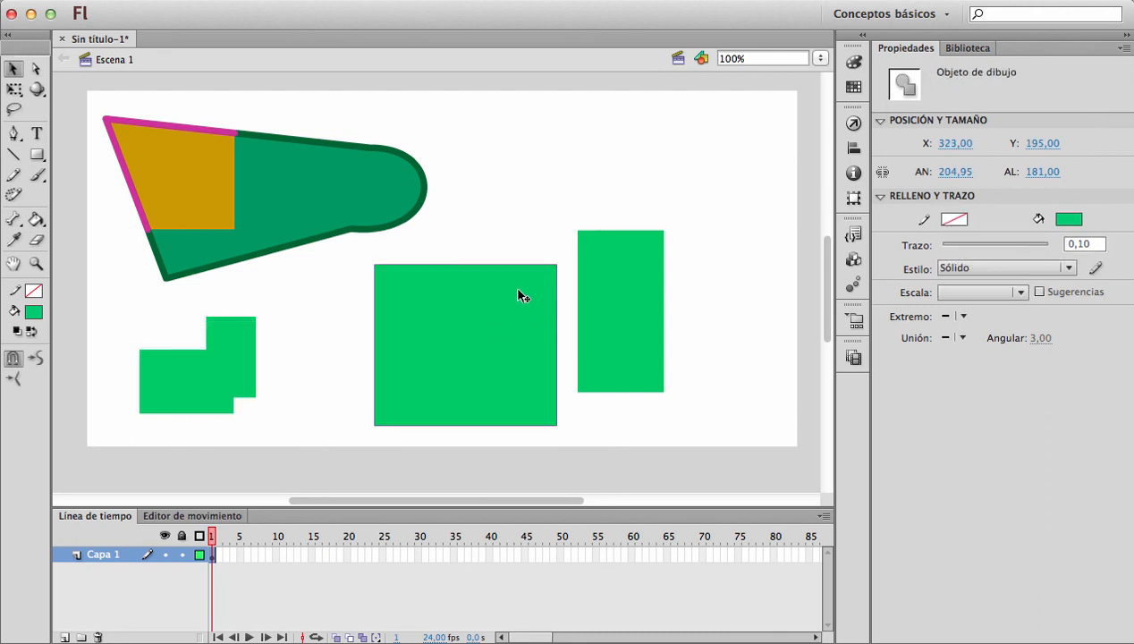
Step: Move the large green drawing object slightly up the stage, to Y 174
left_click(601, 291)
left_click(537, 298)
left_click_drag(509, 302, 480, 306)
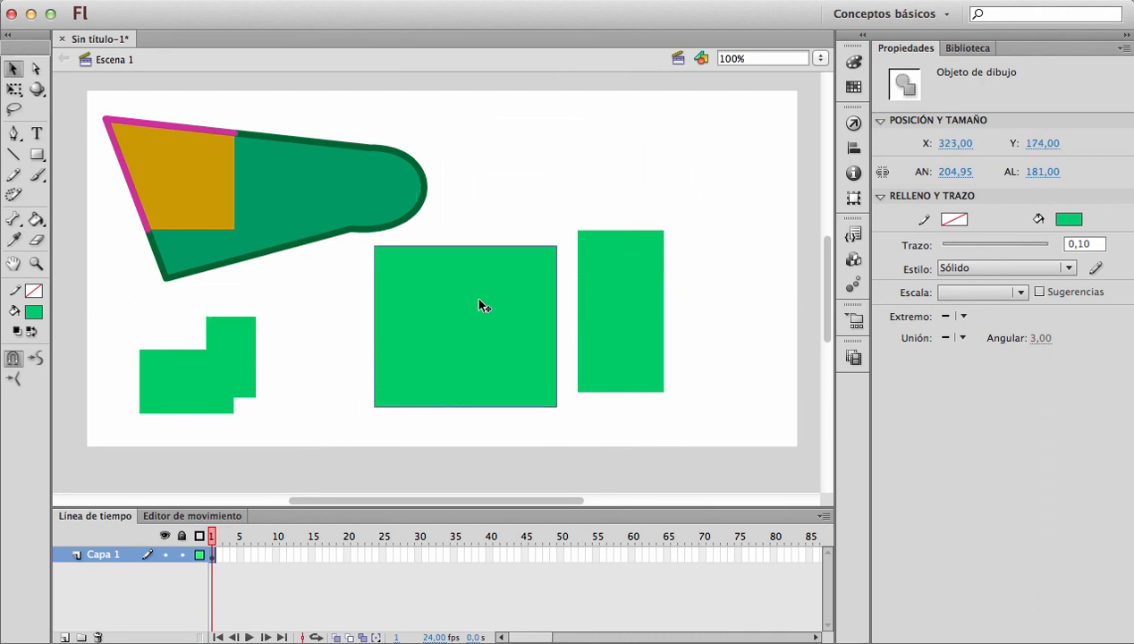
Step: Open the large green drawing object for editing, inspect the shape inside it by selecting its fill, and return to Escena 1
double_click(481, 306)
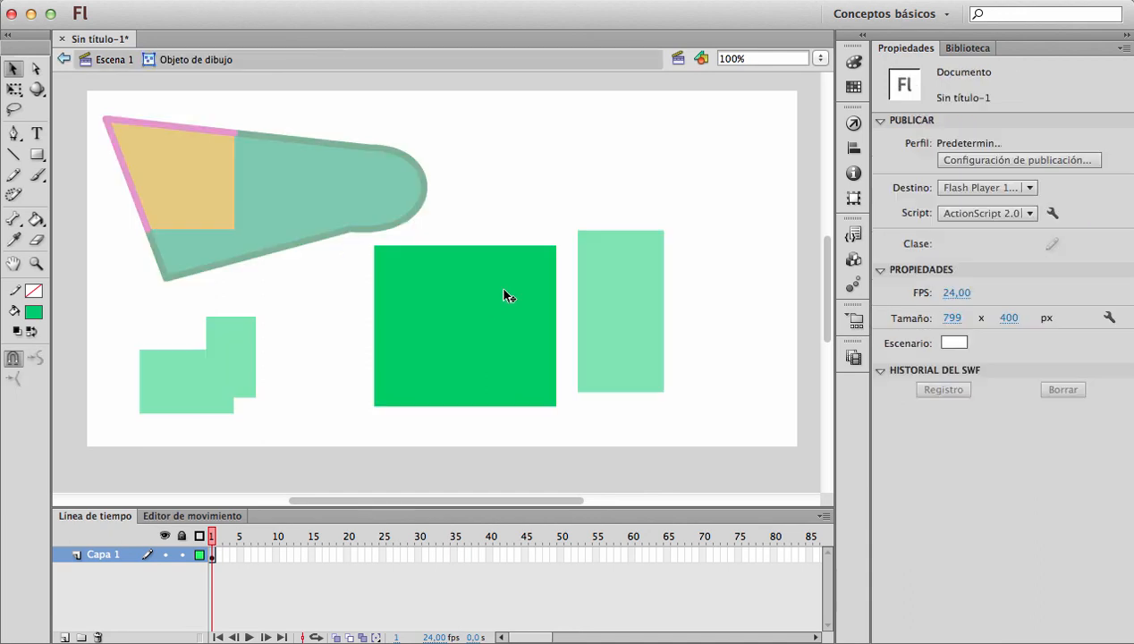
left_click(483, 317)
left_click(557, 210)
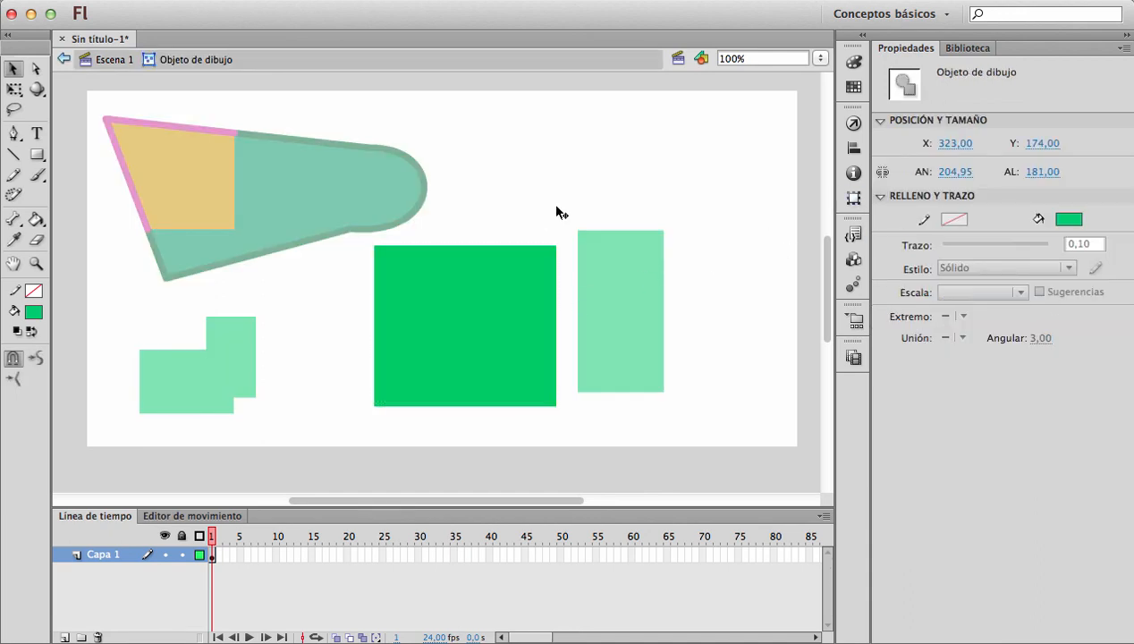
left_click(520, 280)
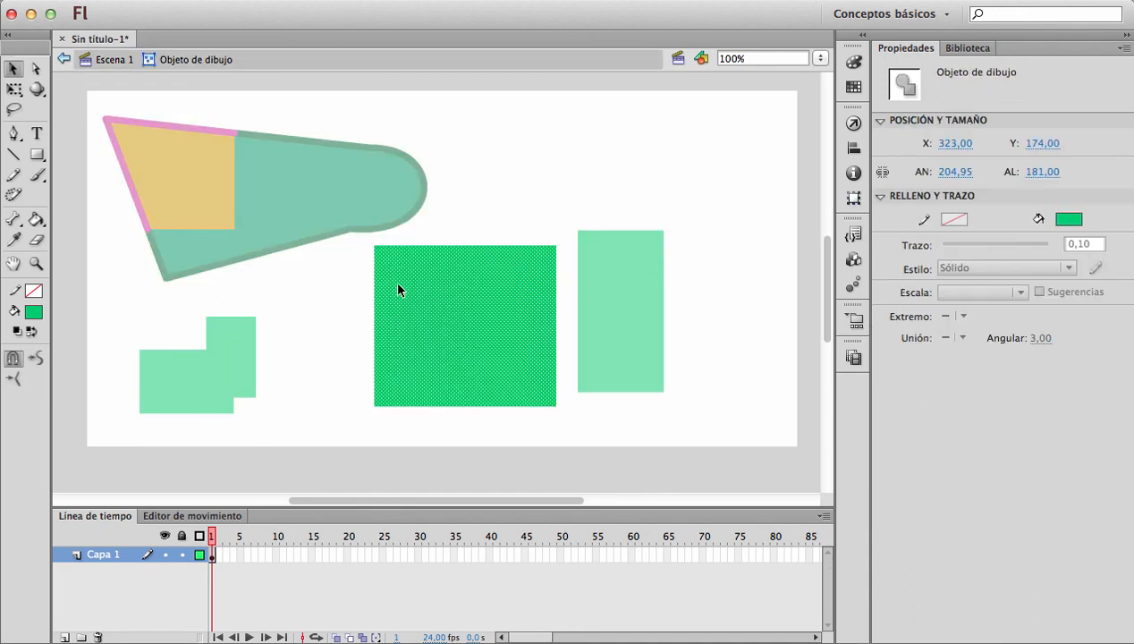
double_click(589, 188)
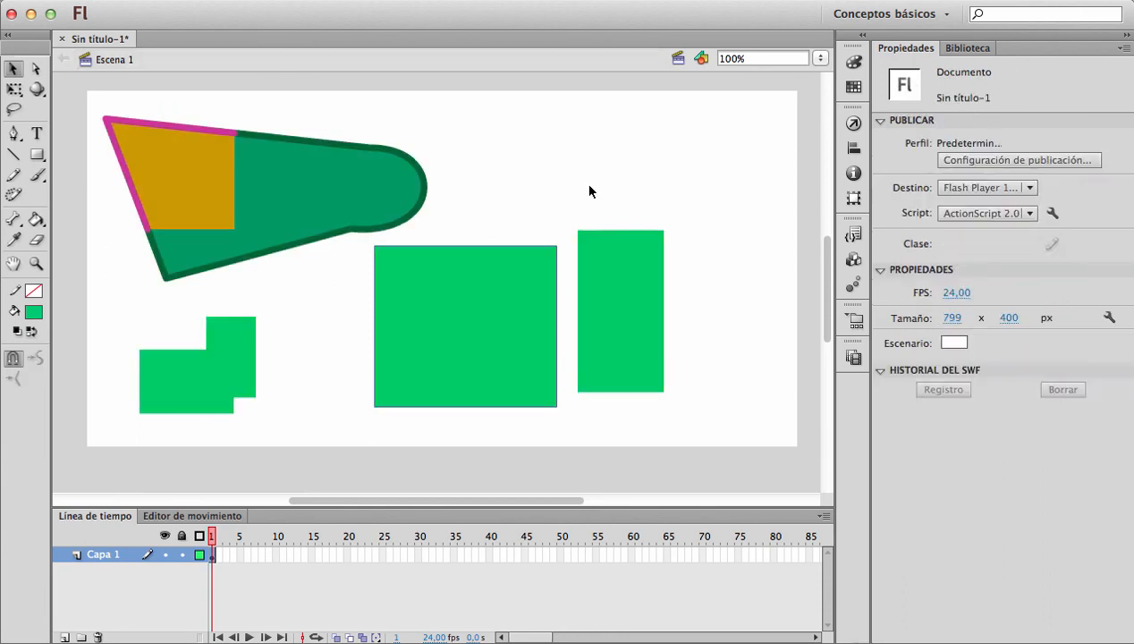
Step: Shift the large drawing object to X 294, place the narrow one over its lower-right part at about X 448, Y 205, and deselect
left_click(553, 243)
left_click_drag(424, 341, 468, 334)
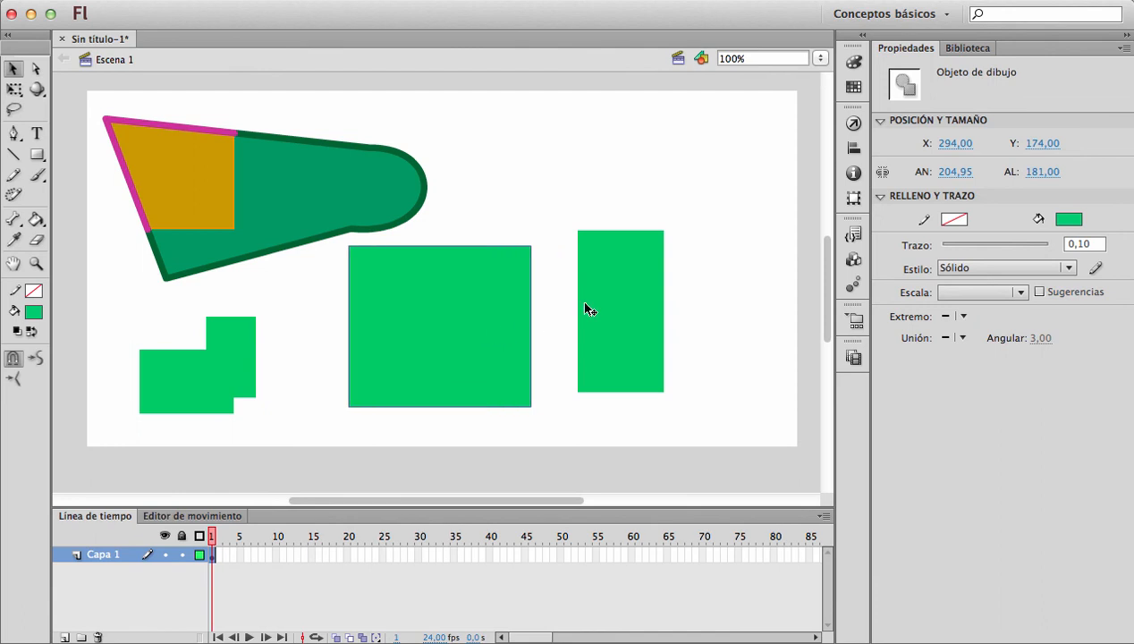
left_click_drag(584, 307, 491, 345)
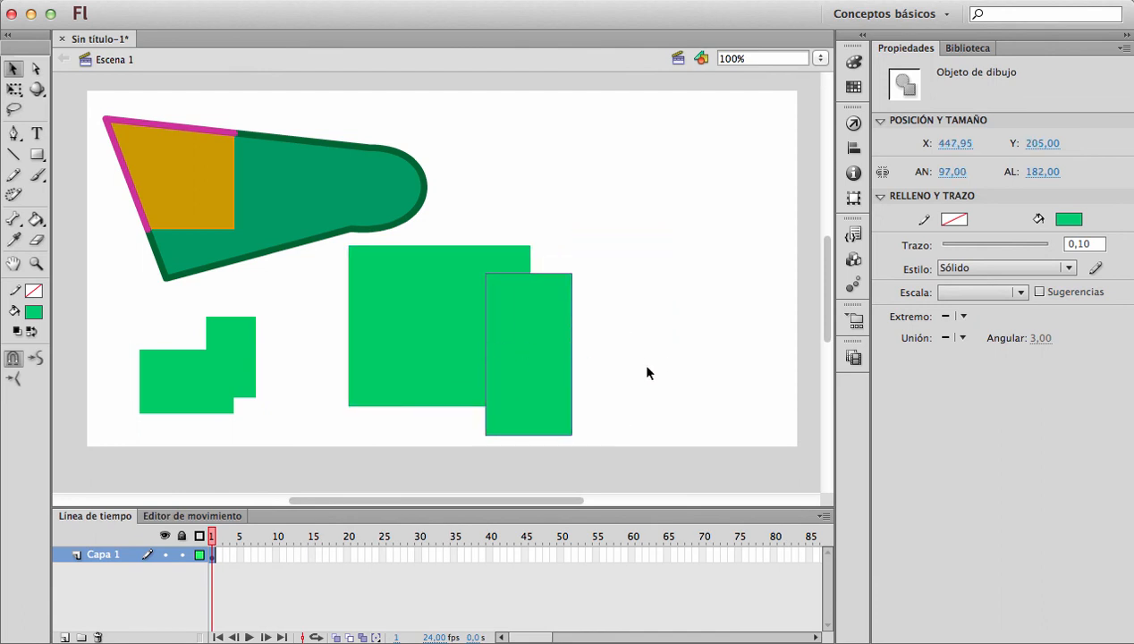
left_click(724, 281)
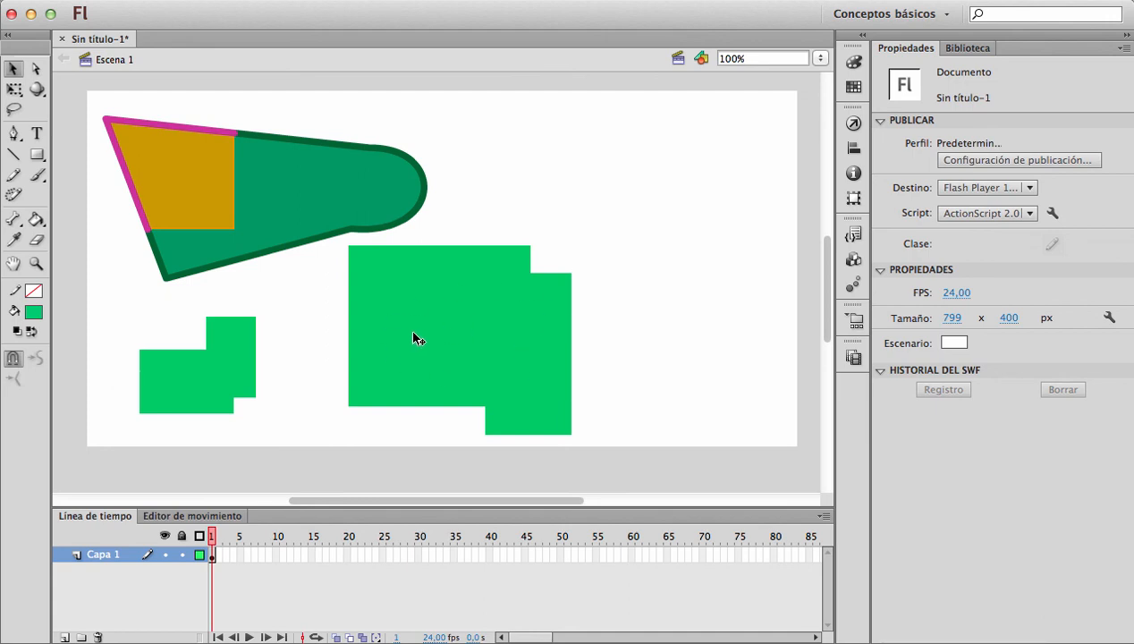
Step: Place the large green rectangle at about X 556, Y 95 with the narrow one overlapping it at X 510, Y 146, and delete both
left_click_drag(369, 351, 637, 304)
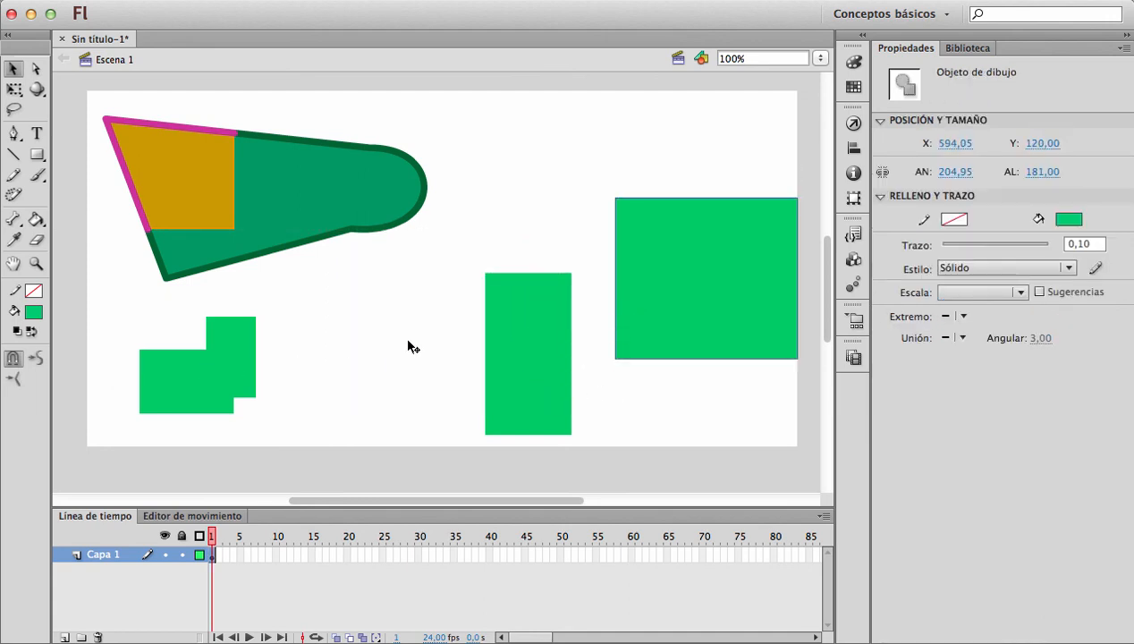
left_click_drag(665, 299, 631, 276)
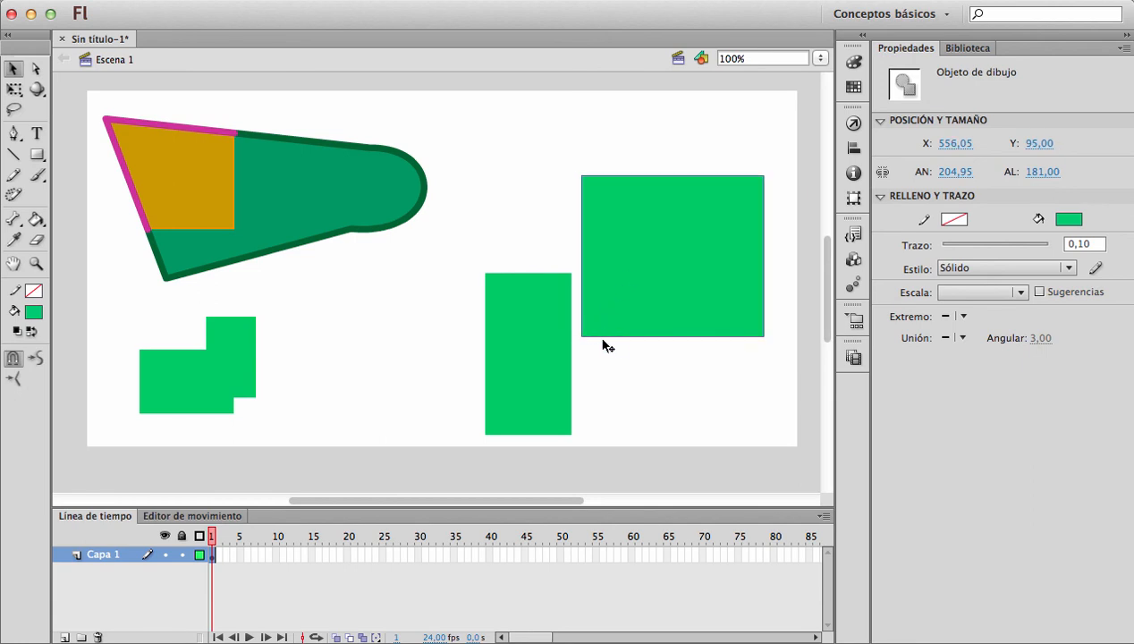
left_click_drag(502, 341, 636, 287)
left_click_drag(704, 301, 635, 301)
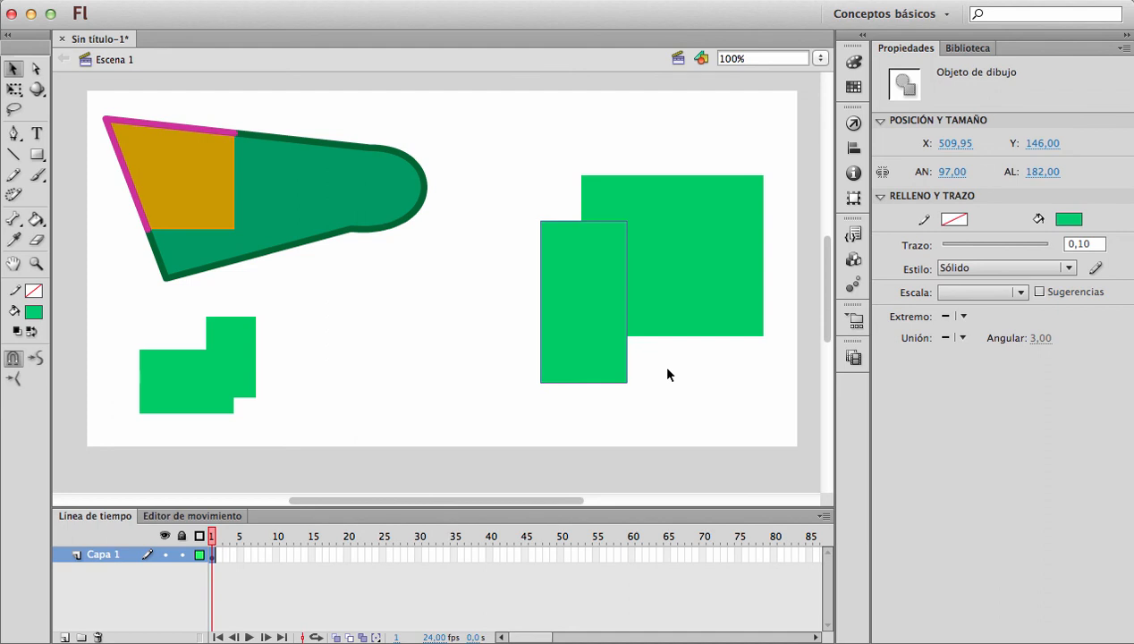
left_click_drag(500, 122, 775, 409)
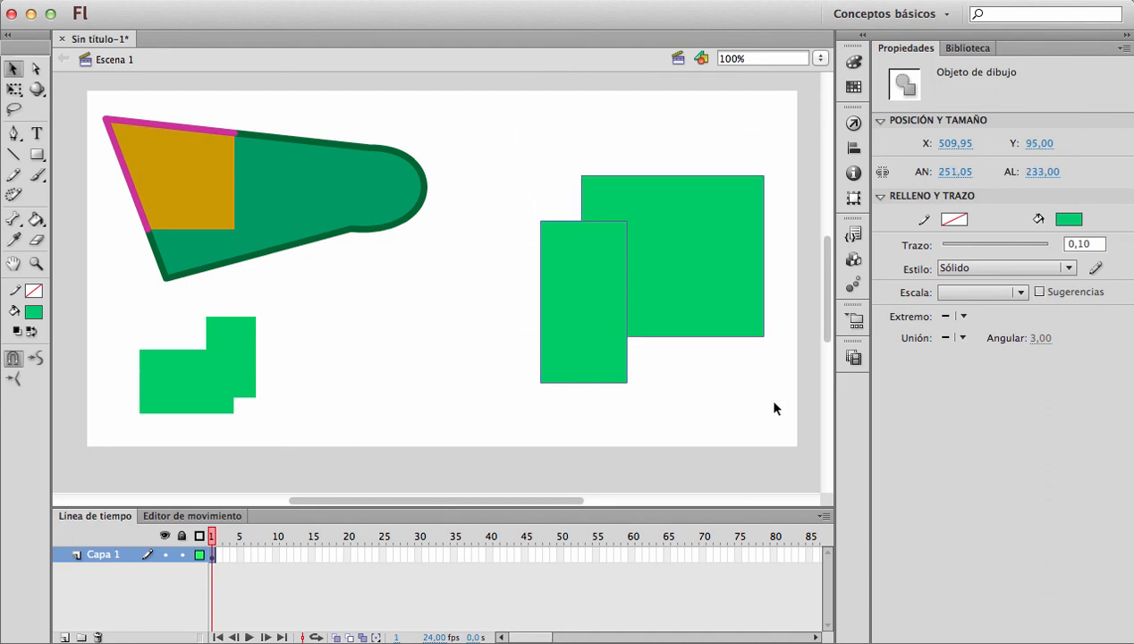
key("Delete")
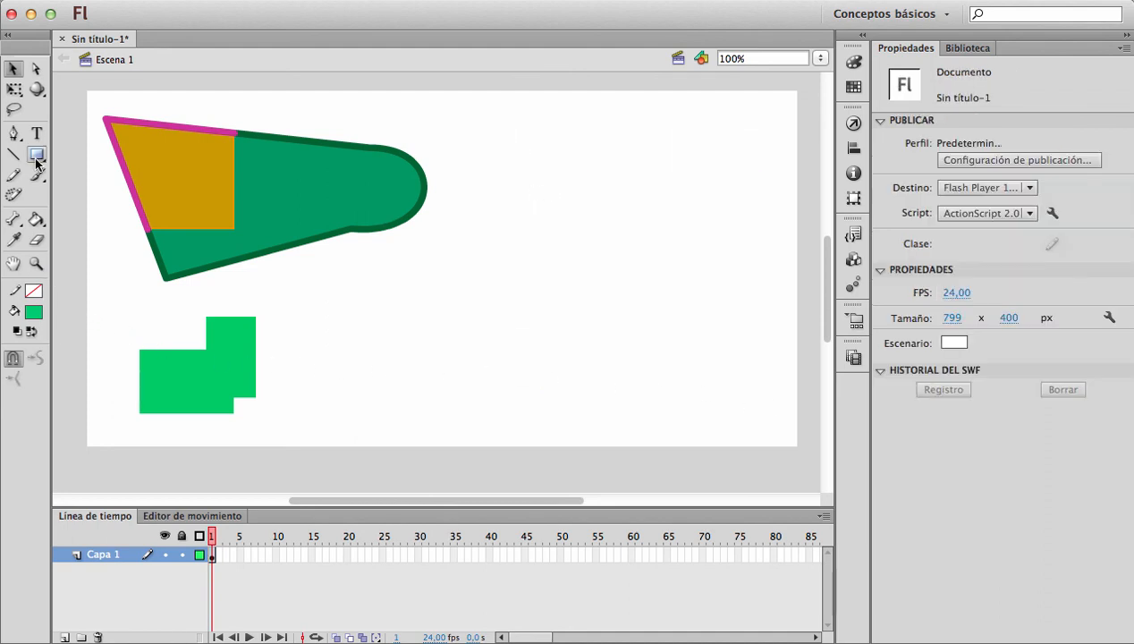
Step: Draw a green circle about 158.5 px wide in Object Drawing mode and arrange it with a duplicate below, at X 463, Y 29.5 and 224.5
left_click_drag(38, 154, 71, 155)
key("o")
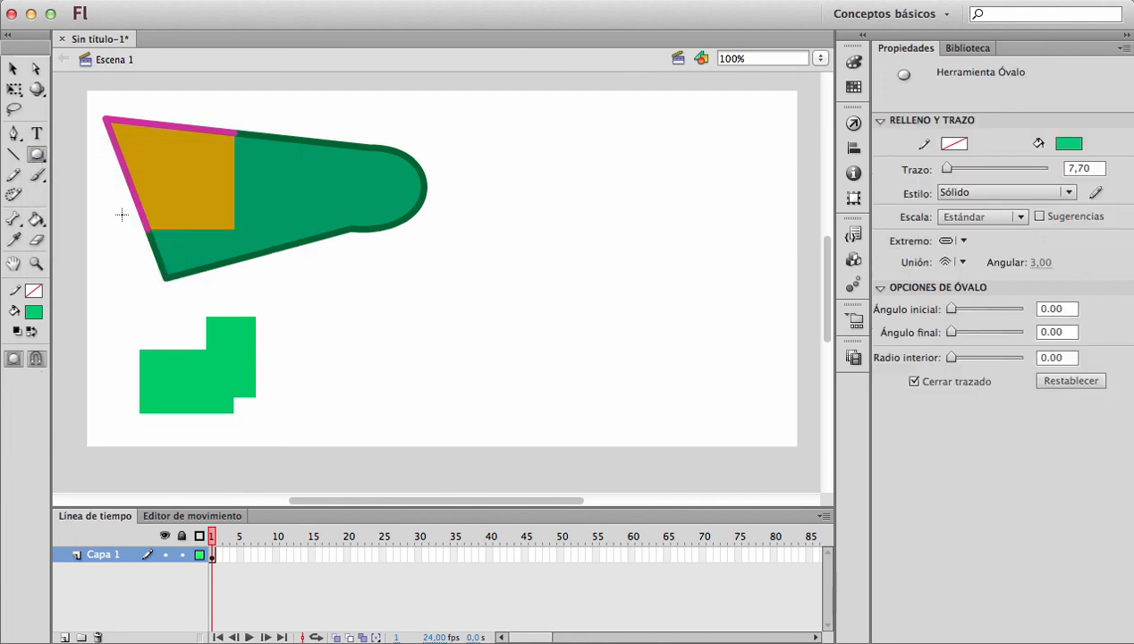
left_click(13, 360)
left_click_drag(557, 219, 693, 364)
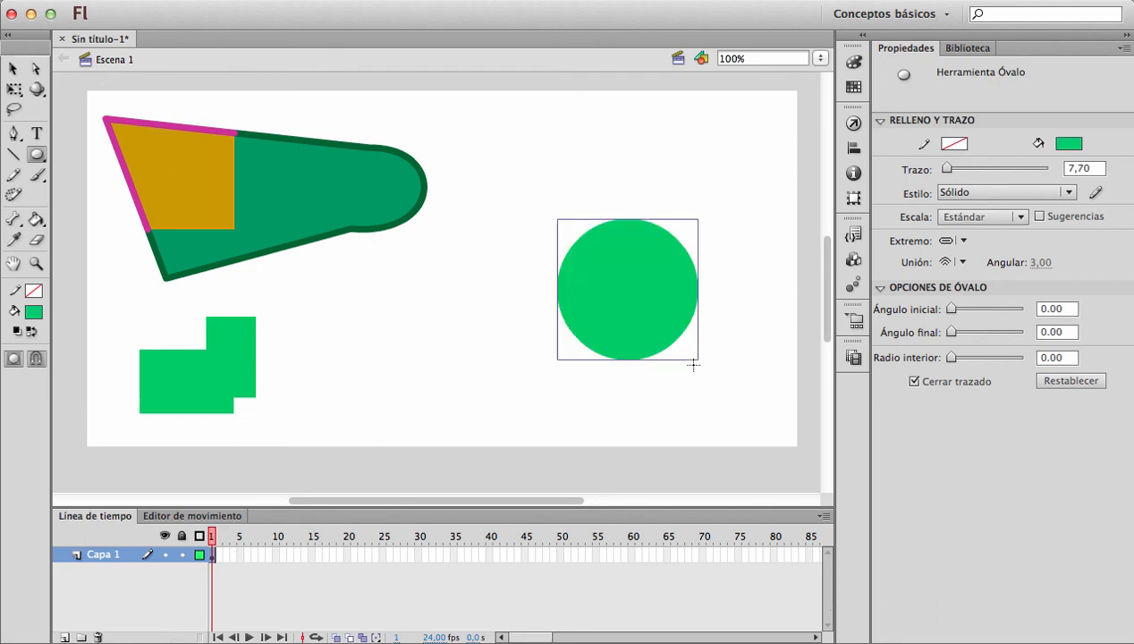
key("v")
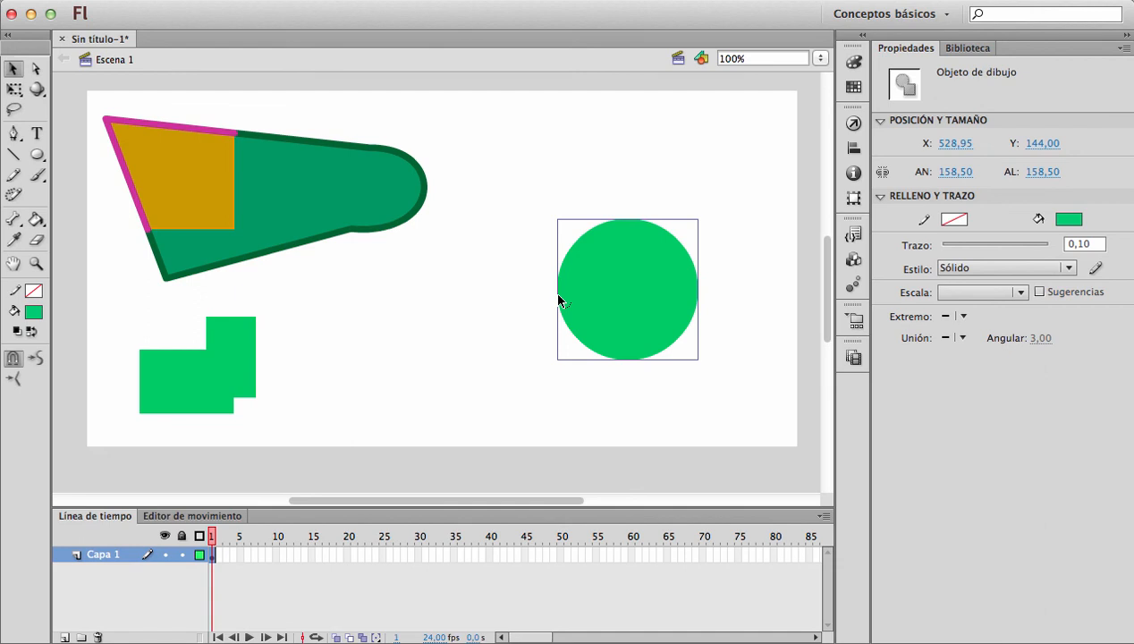
left_click_drag(597, 297, 578, 399)
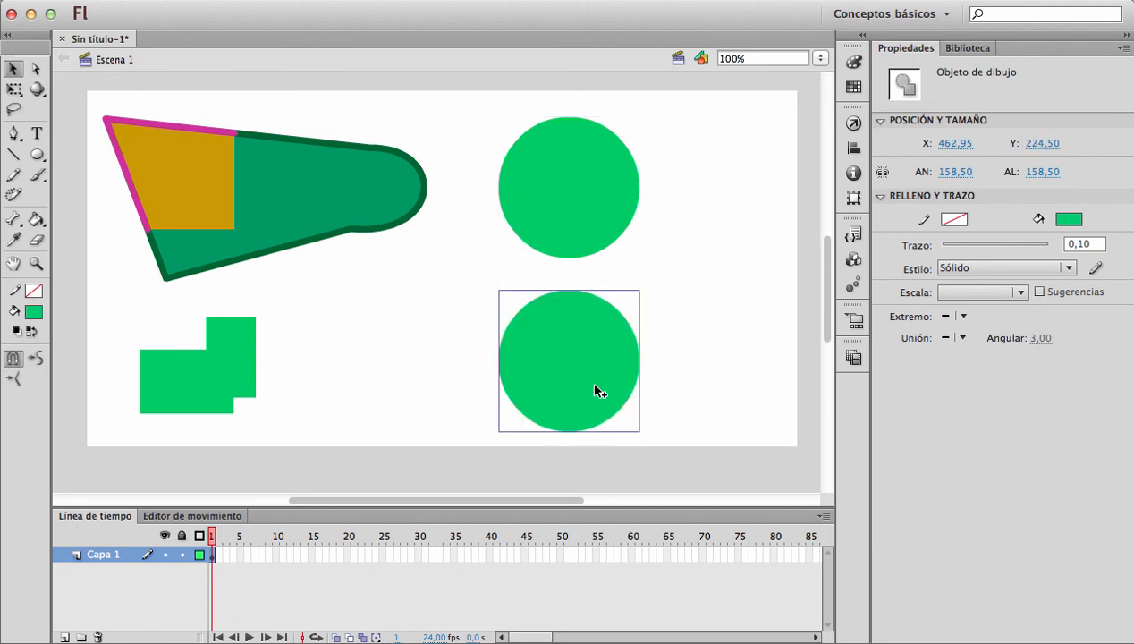
Step: Move the merged green shape against the lower circle, to about X 372, Y 267, and group the two
left_click_drag(200, 372, 479, 383)
left_click(555, 366)
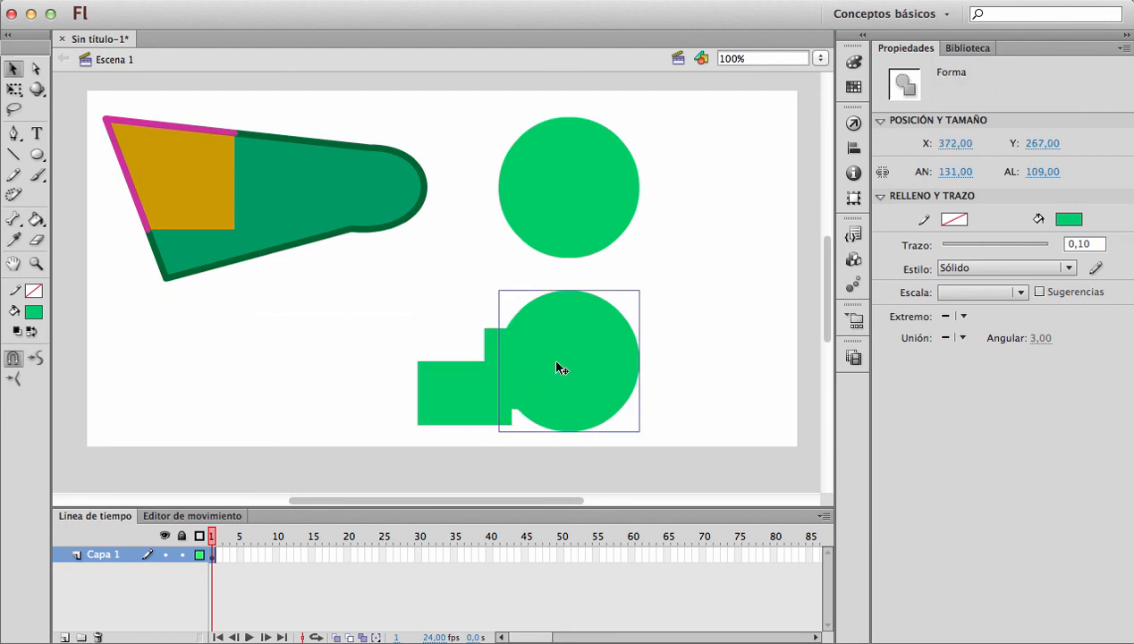
left_click(445, 398)
left_click(543, 373, "shift")
key("super+g")
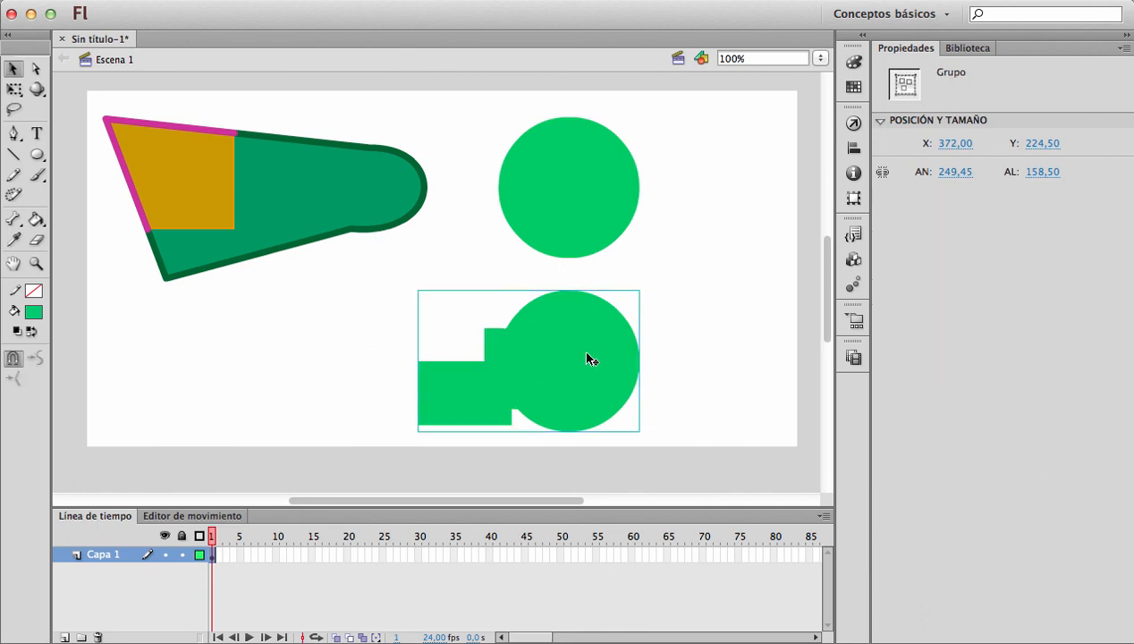
Step: Compare the group with the upper circle and move the group over that circle's lower part, to about X 328, Y 147
left_click_drag(537, 372, 570, 350)
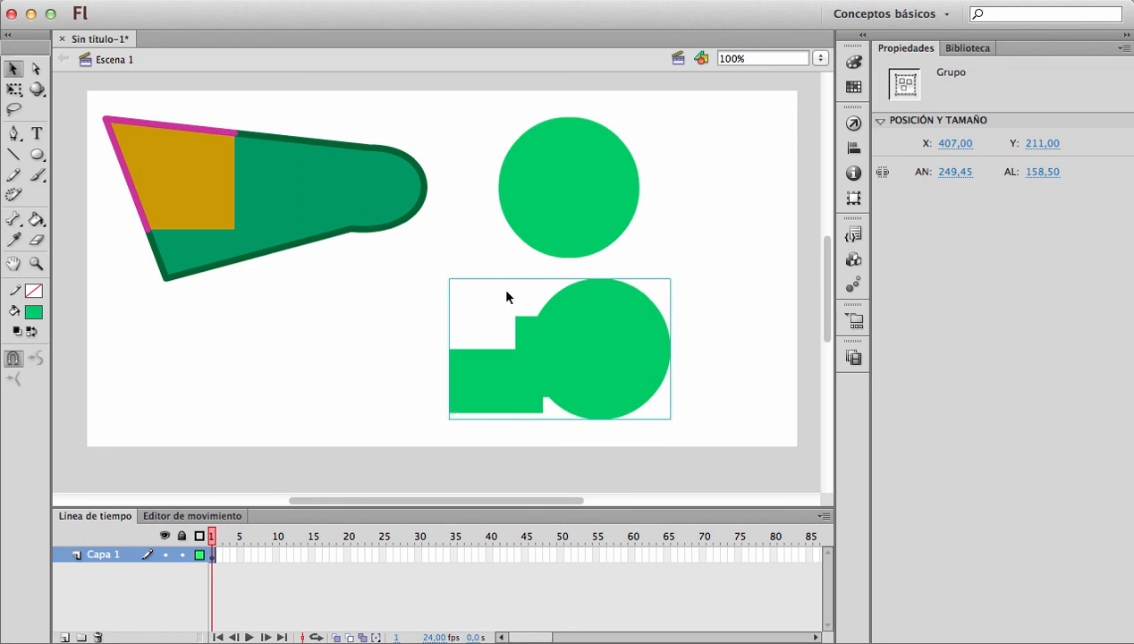
left_click(566, 184)
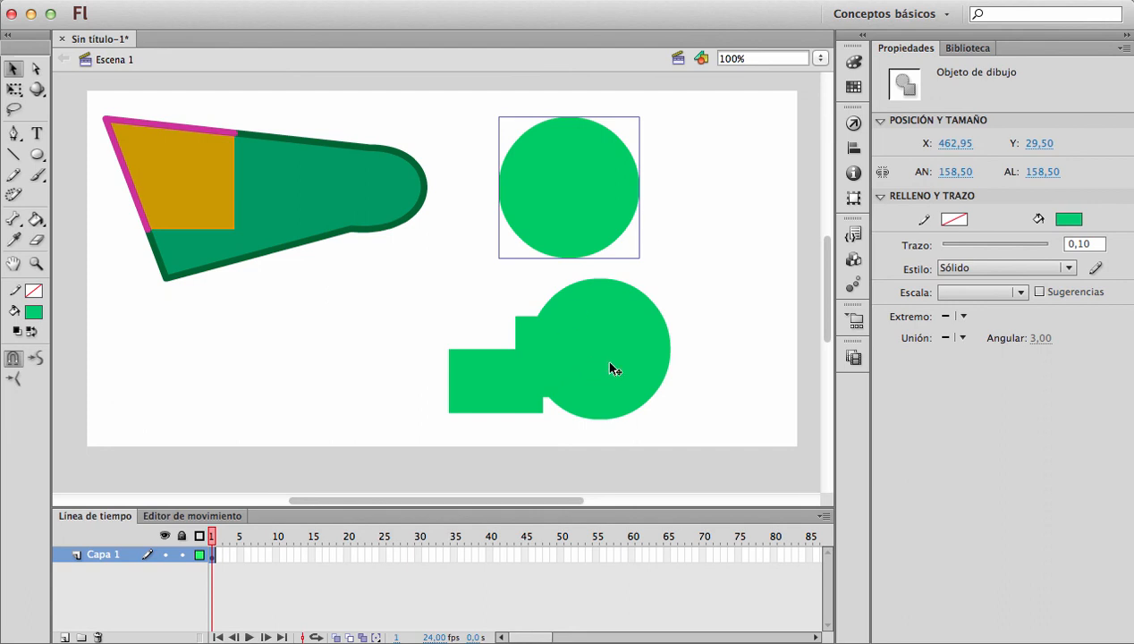
left_click_drag(610, 367, 542, 308)
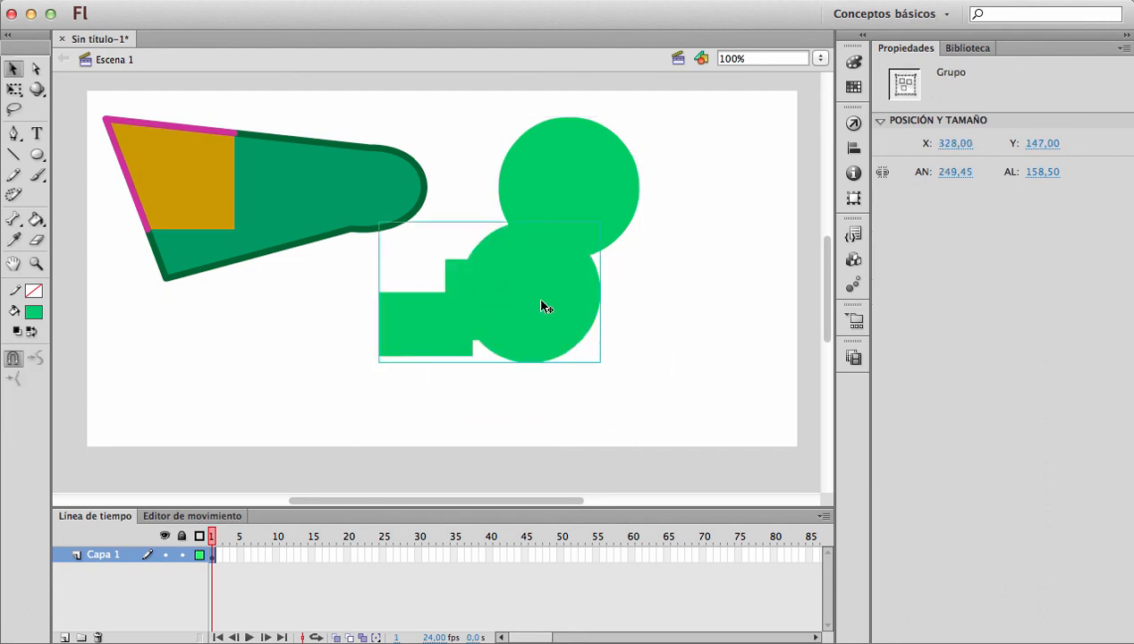
Step: Change the upper circle's fill colour to light blue
left_click(604, 233)
left_click(1064, 223)
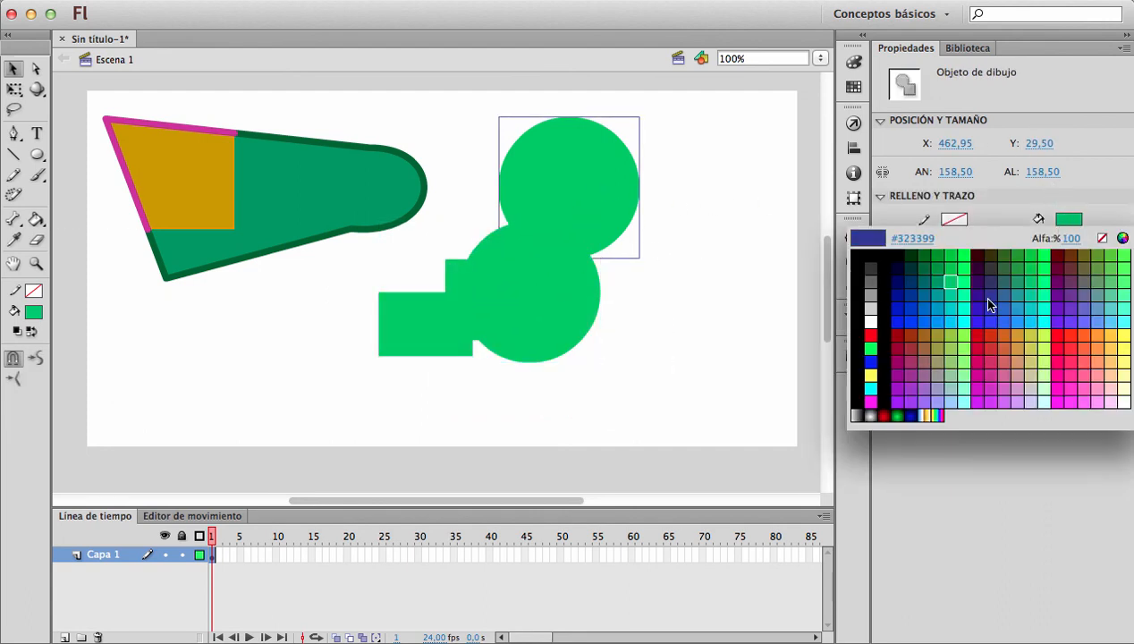
left_click(1016, 307)
Step: Reposition the group and the blue circle so the group overlaps the circle's lower part, with the group at about X 348, Y 193
left_click_drag(519, 271, 640, 212)
left_click(606, 305)
left_click_drag(551, 152, 521, 248)
left_click_drag(633, 274, 524, 198)
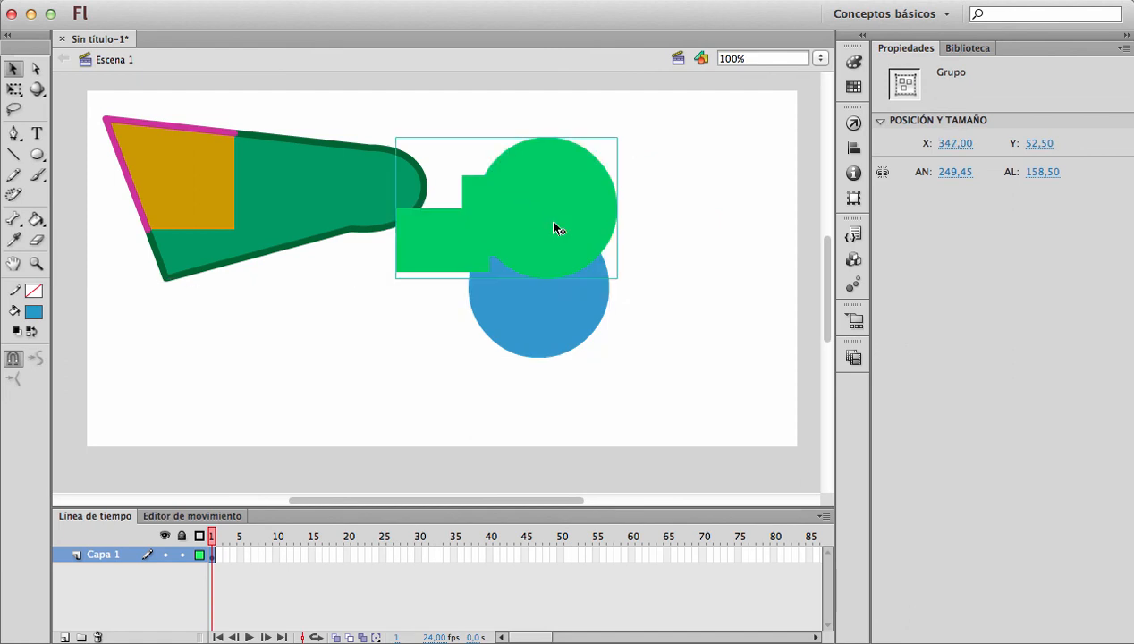
left_click(684, 304)
left_click_drag(560, 234, 666, 259)
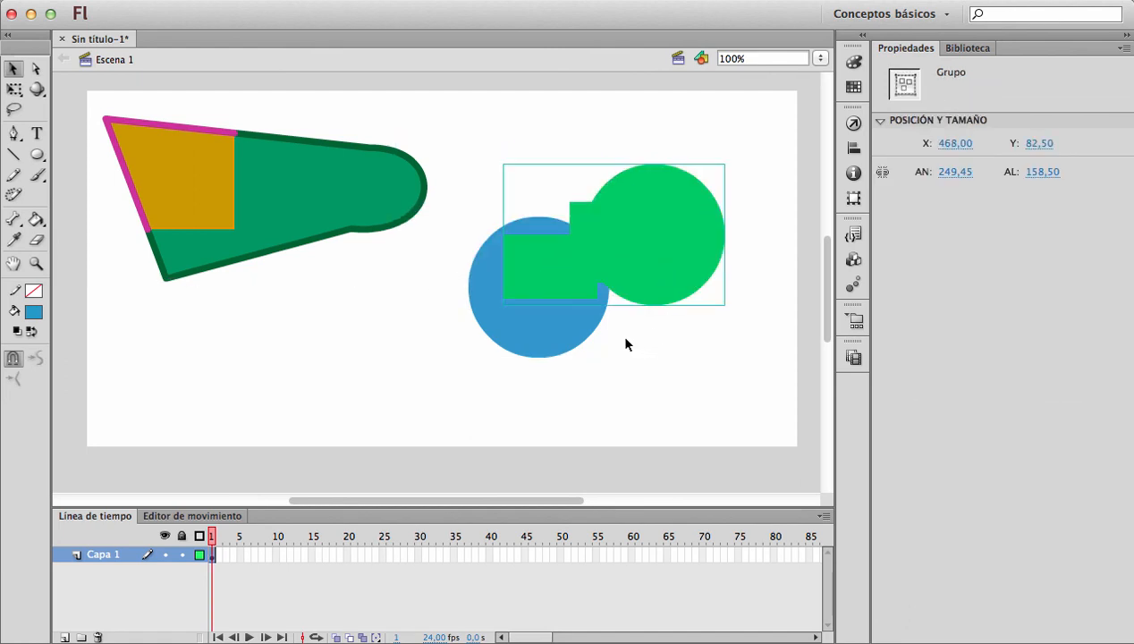
left_click_drag(612, 260, 564, 359)
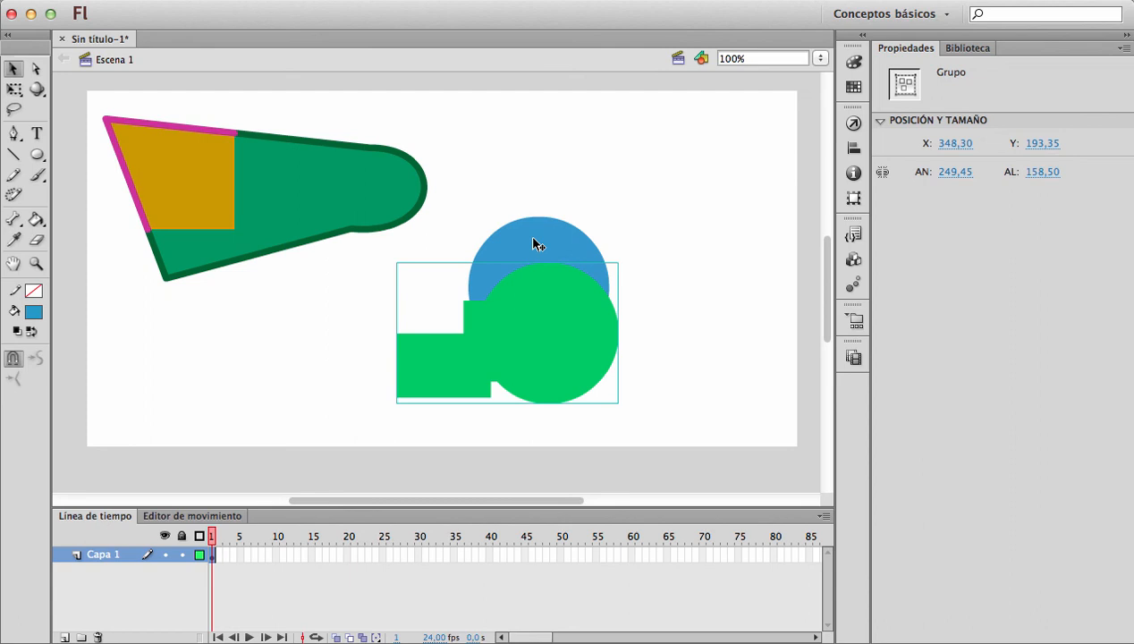
Step: Alternate the green group's stacking order behind and in front of the blue circle, ending with the group behind
key("super+Down")
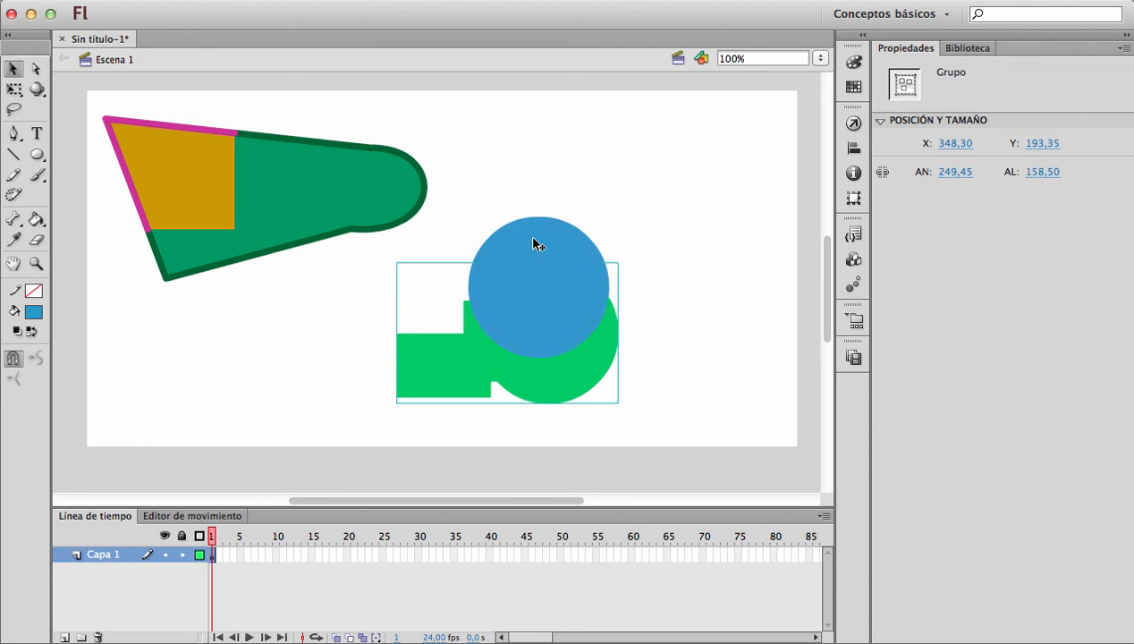
key("super+Up")
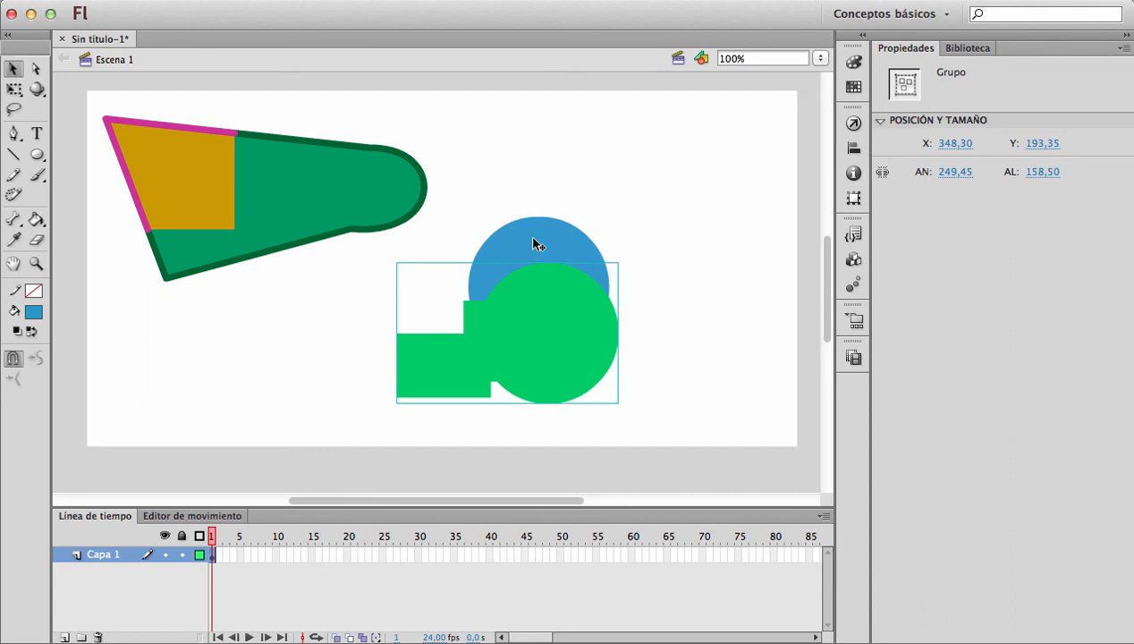
key("super+Down")
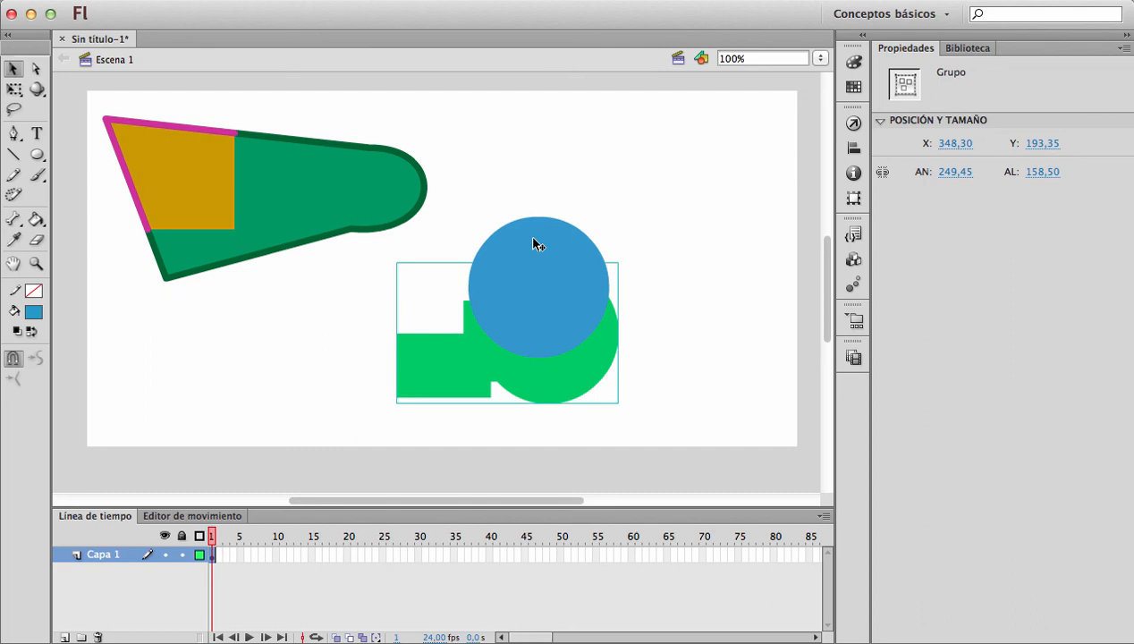
key("super+Up")
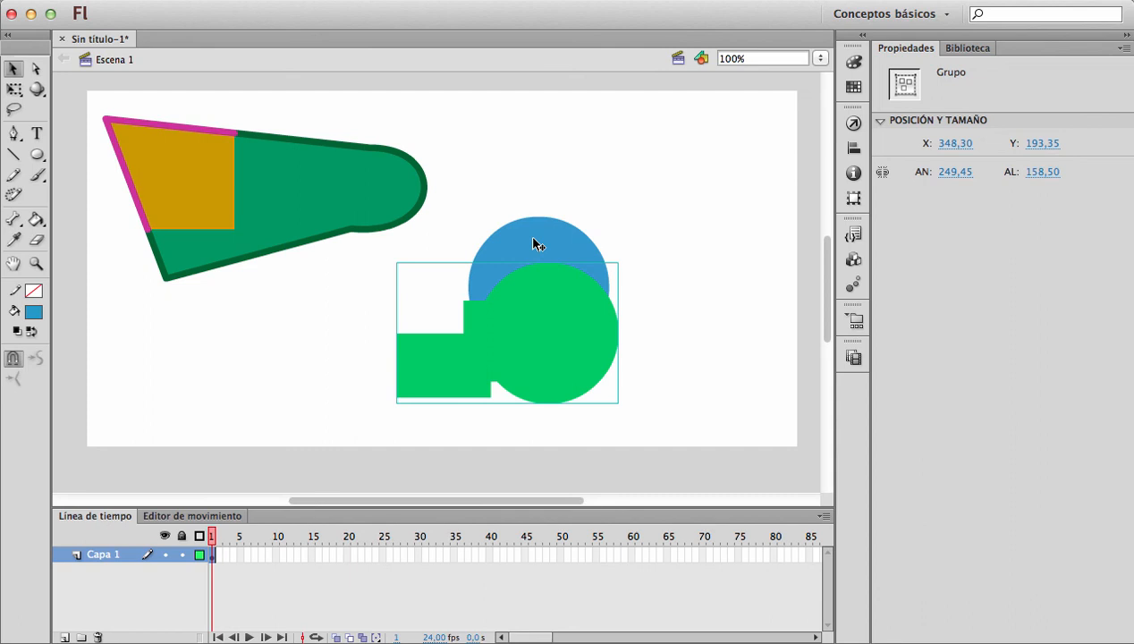
key("super+Down")
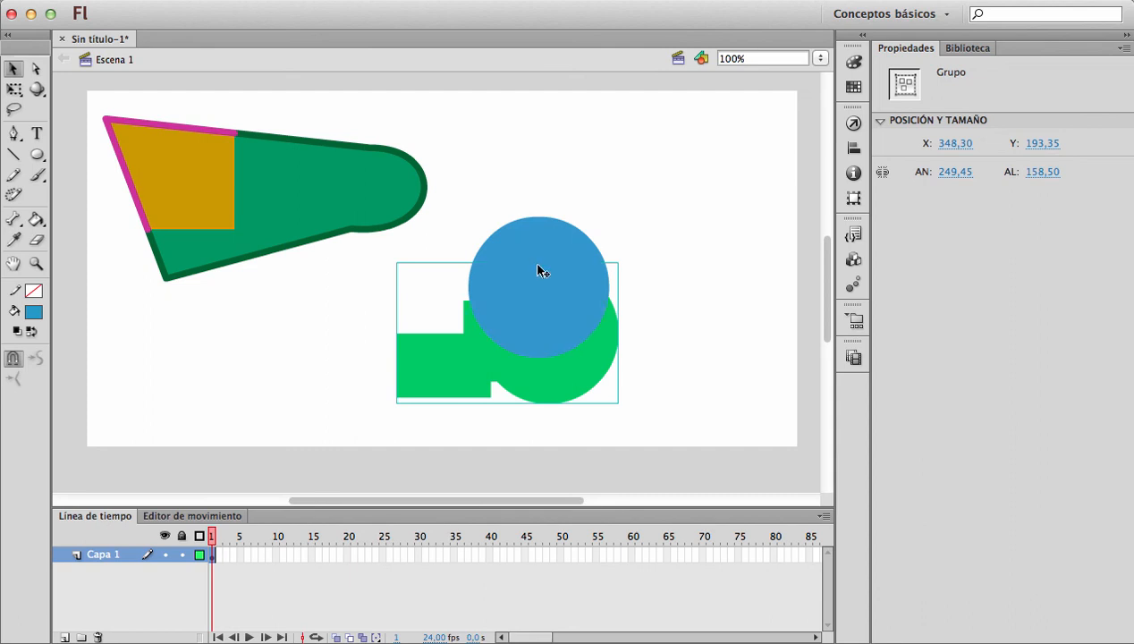
Step: Move the green group sideways to X 445, and select the blue circle and the group in turn to compare their object types
left_click_drag(572, 376, 662, 375)
left_click(562, 290)
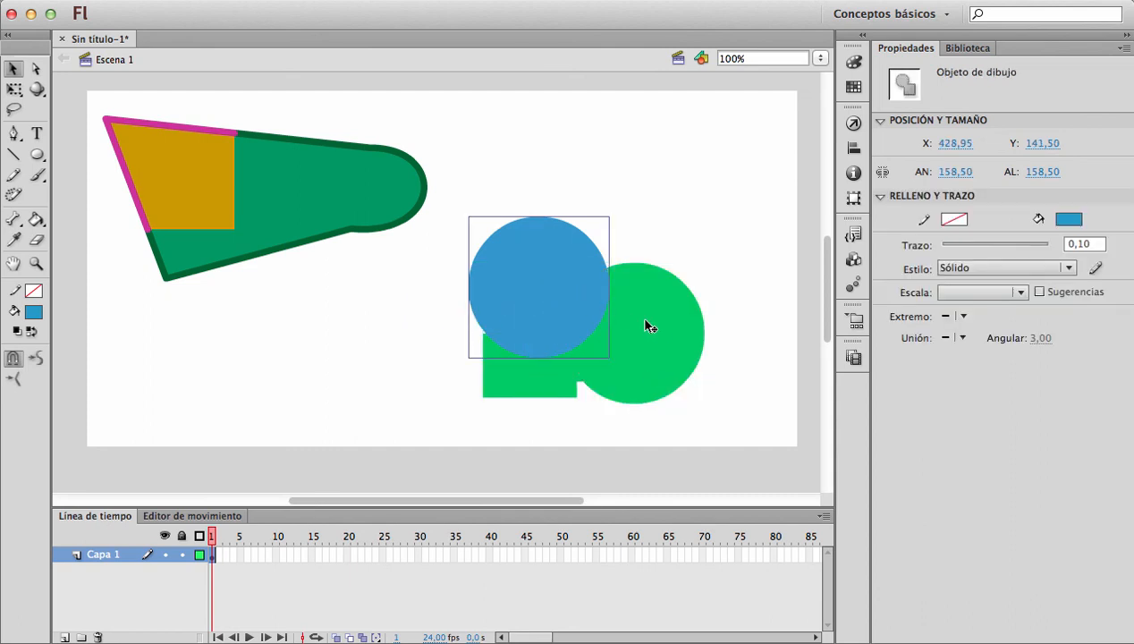
left_click(648, 326)
left_click(571, 311)
left_click(630, 316)
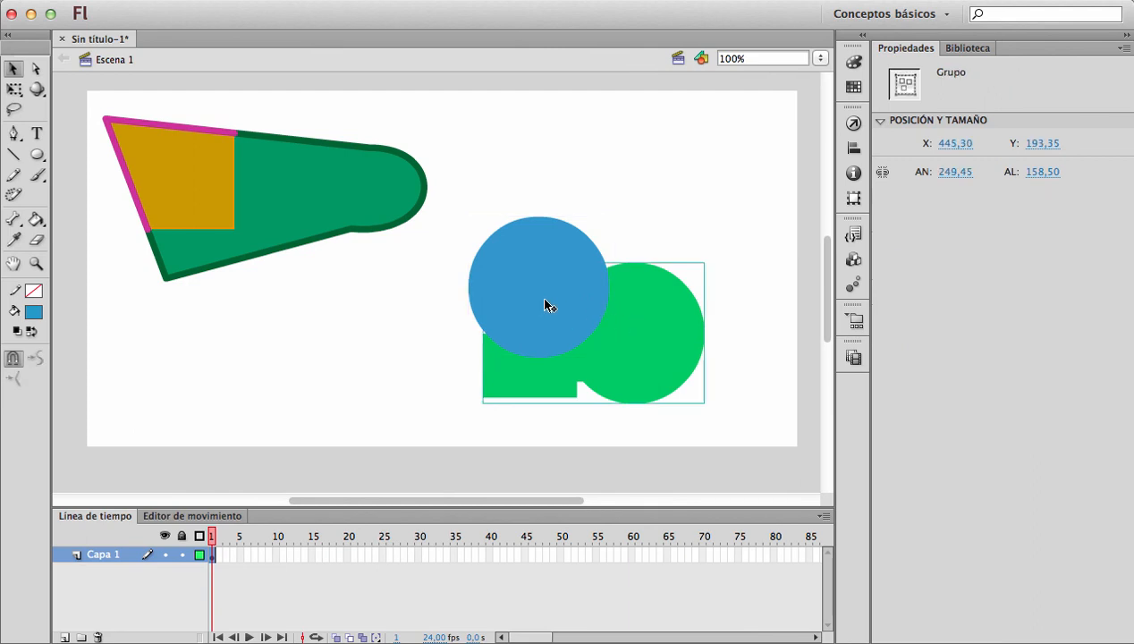
left_click(562, 288)
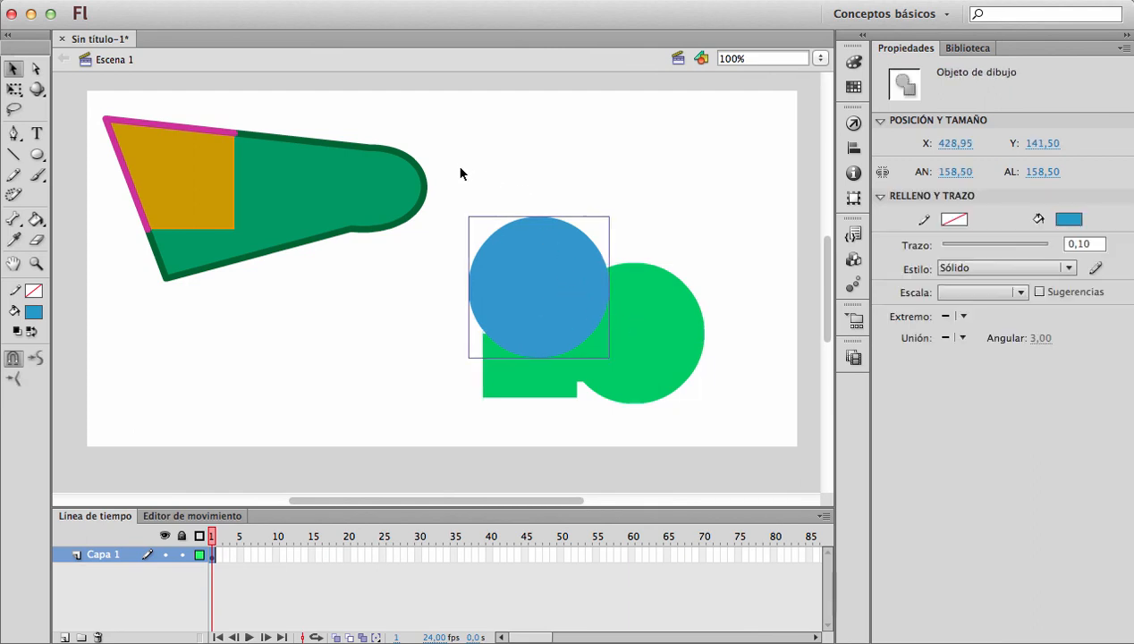
Step: Delete the blue circle and the green group, and move the remaining outlined multicoloured shape to the middle of the stage
left_click_drag(460, 167, 720, 429)
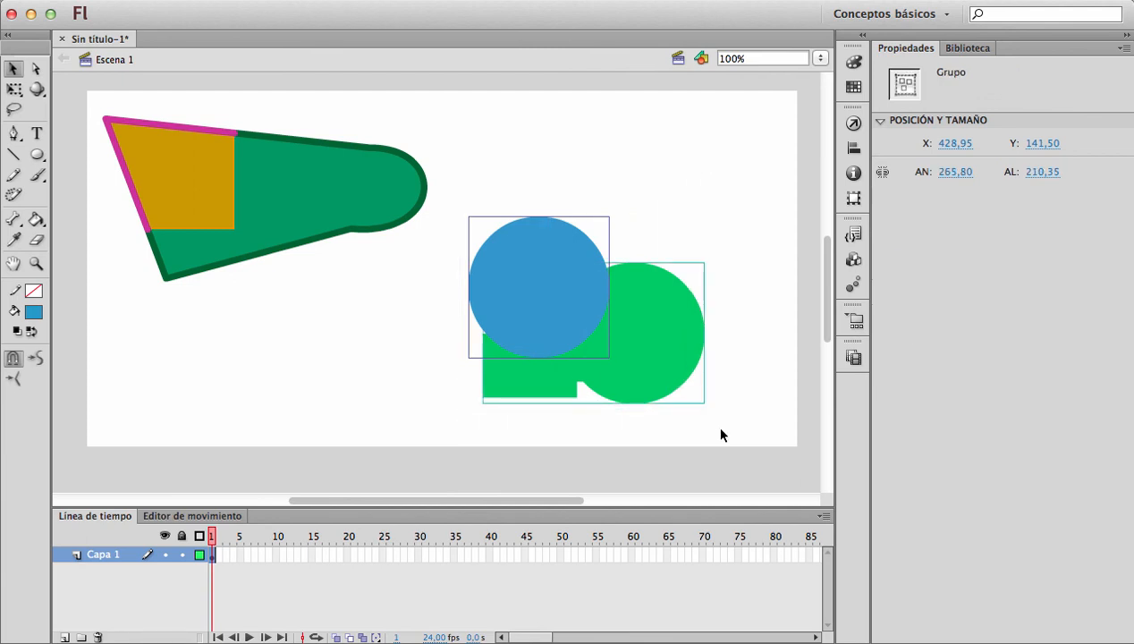
key("Delete")
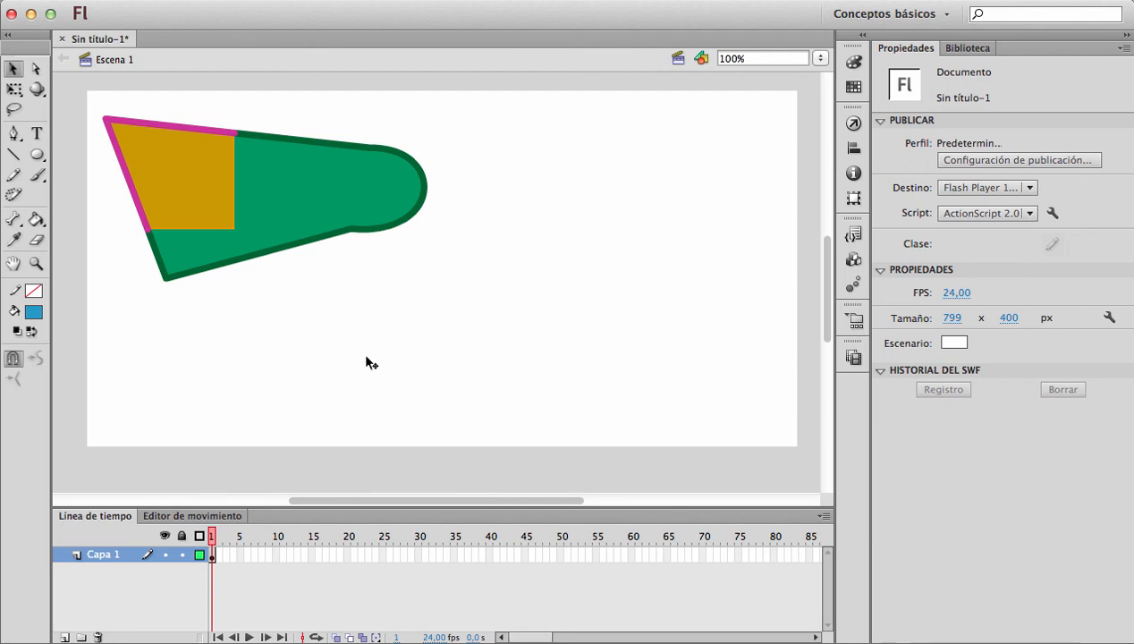
left_click_drag(505, 353, 61, 86)
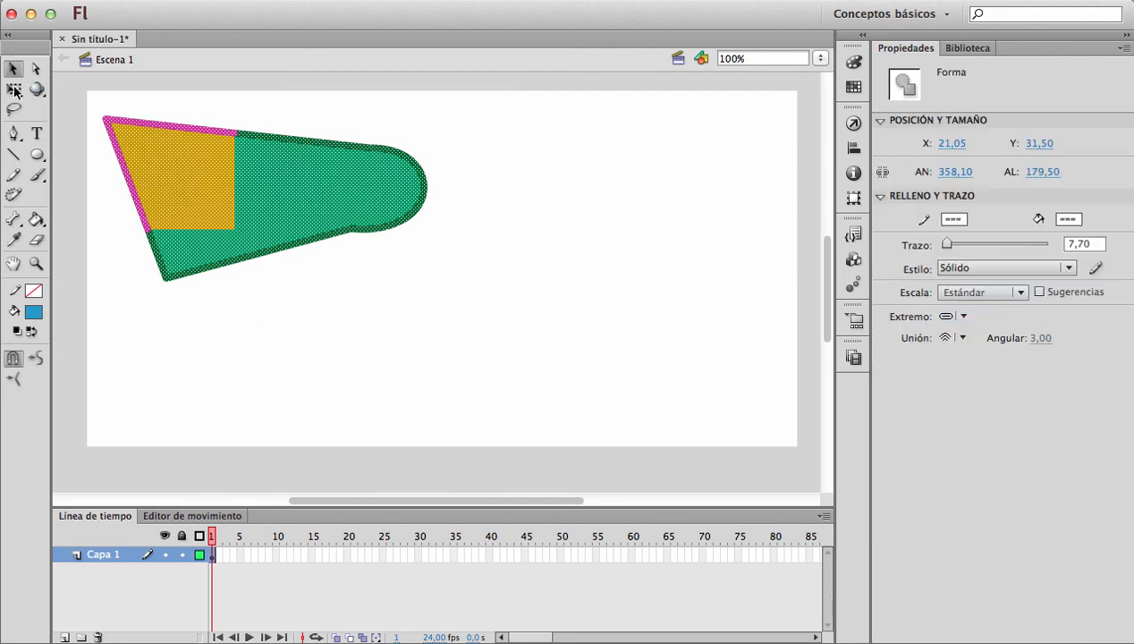
left_click_drag(319, 213, 468, 279)
left_click(565, 420)
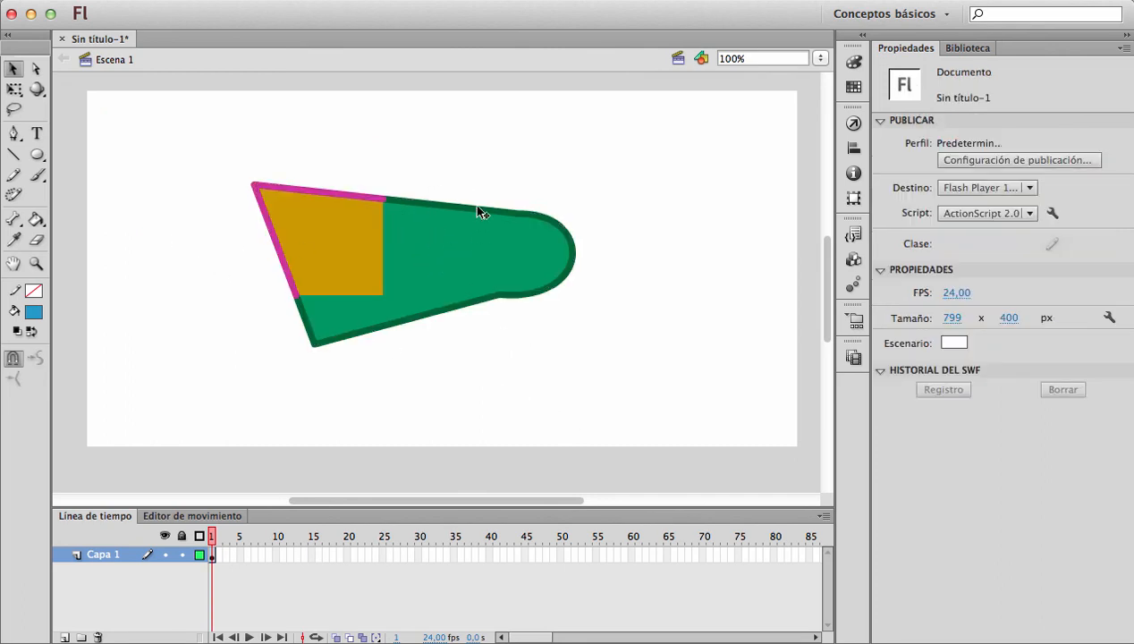
Step: Lasso a freehand area about 121 by 57 px at the green shape's upper edge and fill it with a lighter green
left_click(12, 112)
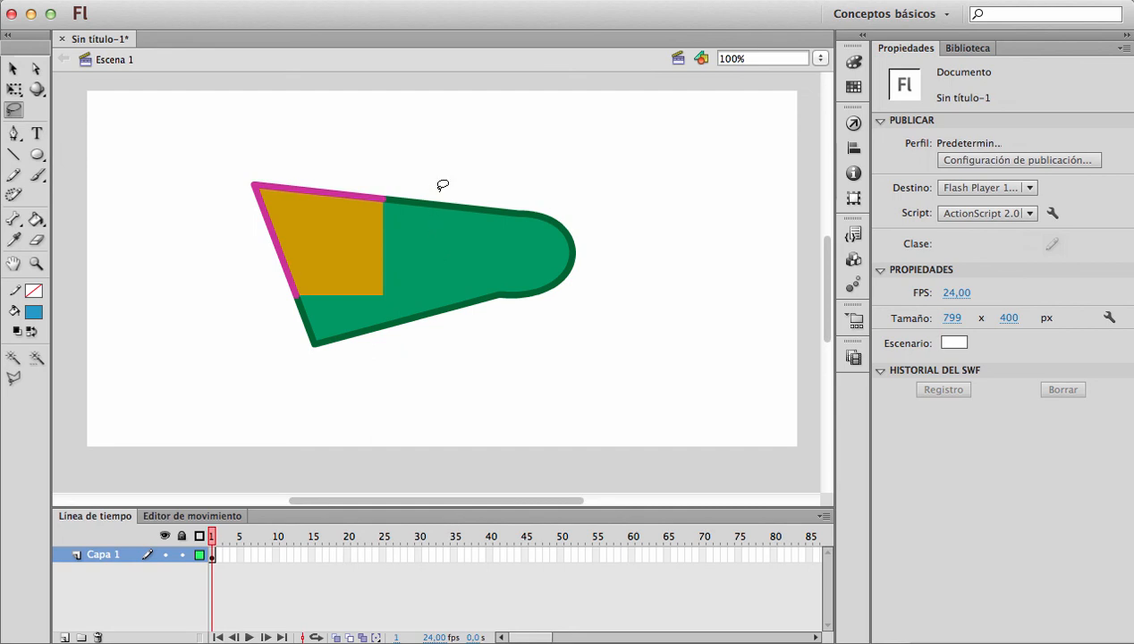
mouse_move(427, 166)
left_mouse_down()
mouse_move(411, 220)
mouse_move(431, 243)
mouse_move(467, 244)
mouse_move(510, 215)
mouse_move(537, 176)
left_mouse_up()
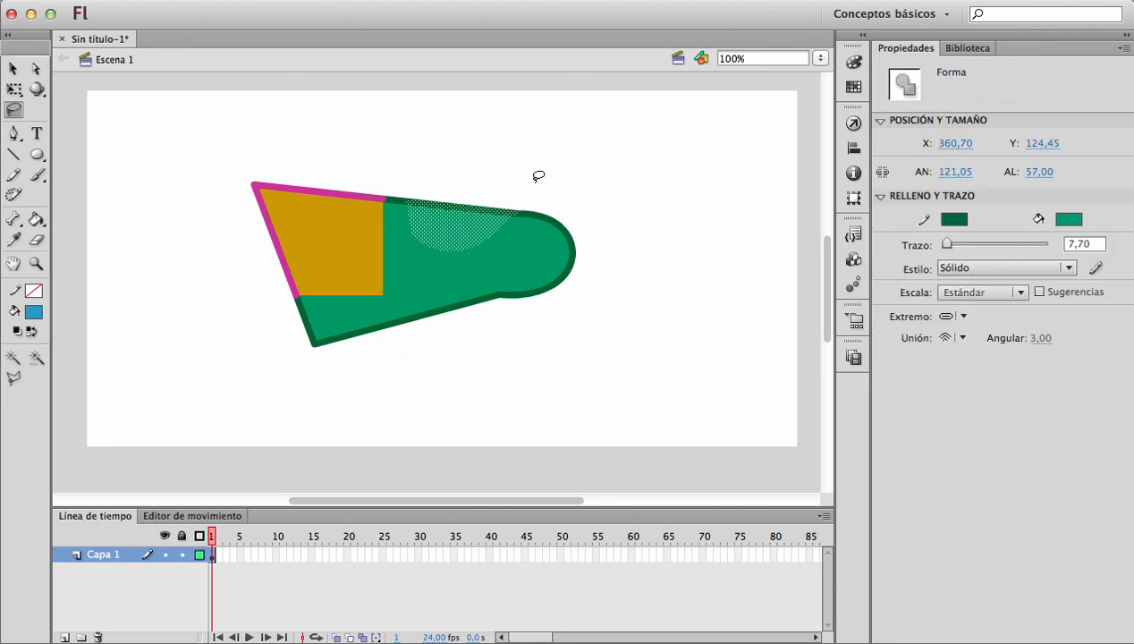
left_click(1068, 219)
left_click(1017, 278)
left_click(582, 137)
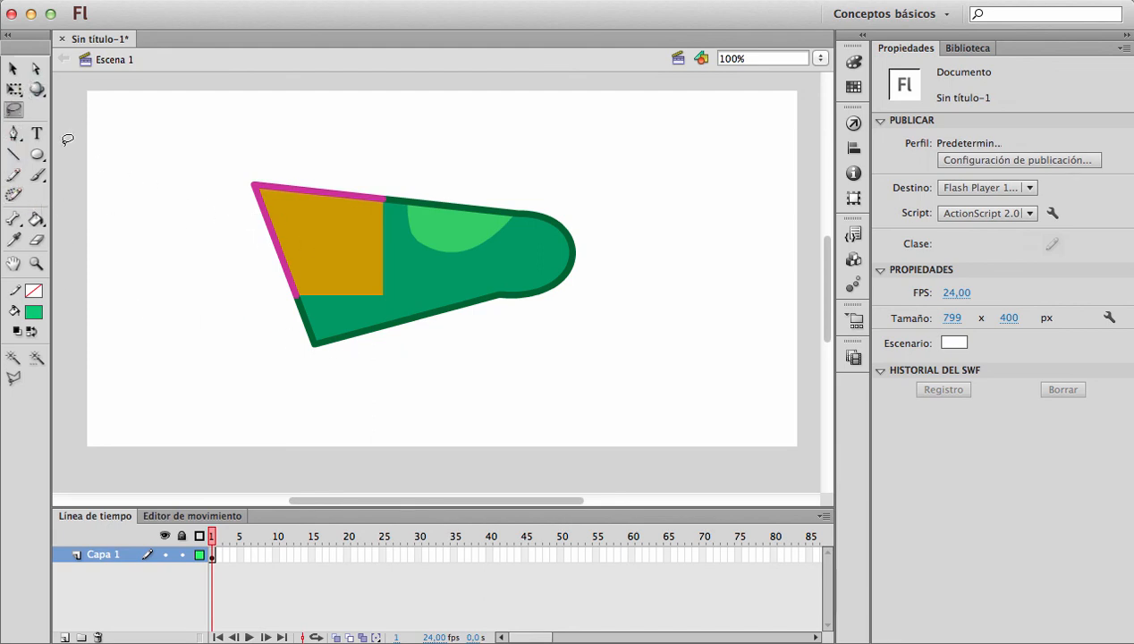
Step: Select the whole outlined multicoloured shape and delete it, leaving the stage empty
left_click(13, 69)
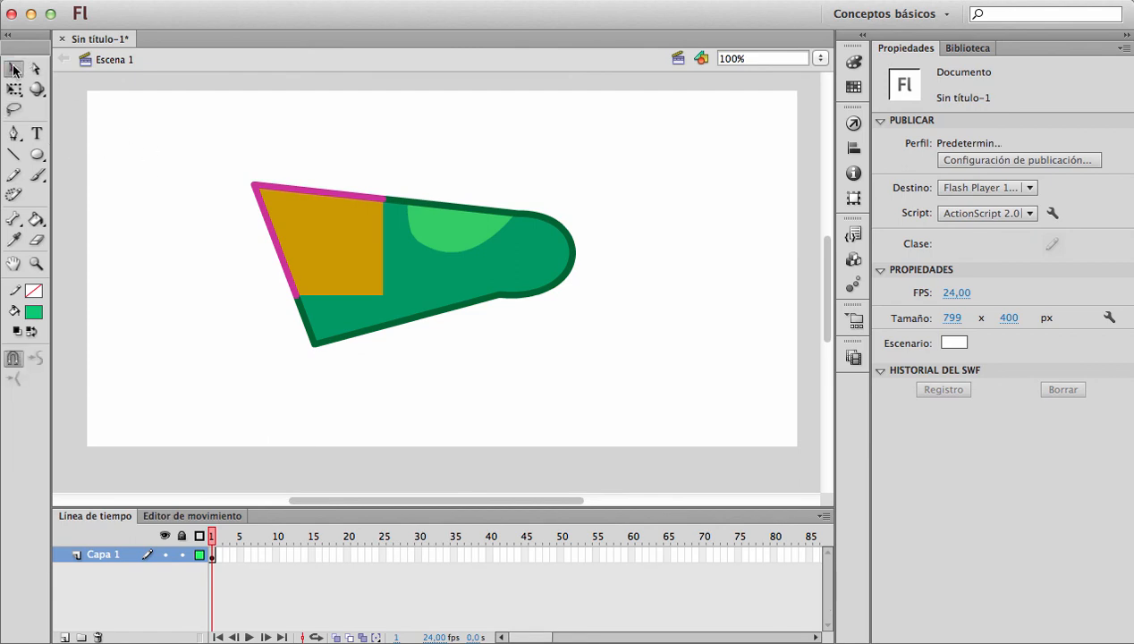
left_click_drag(180, 152, 609, 435)
key("Delete")
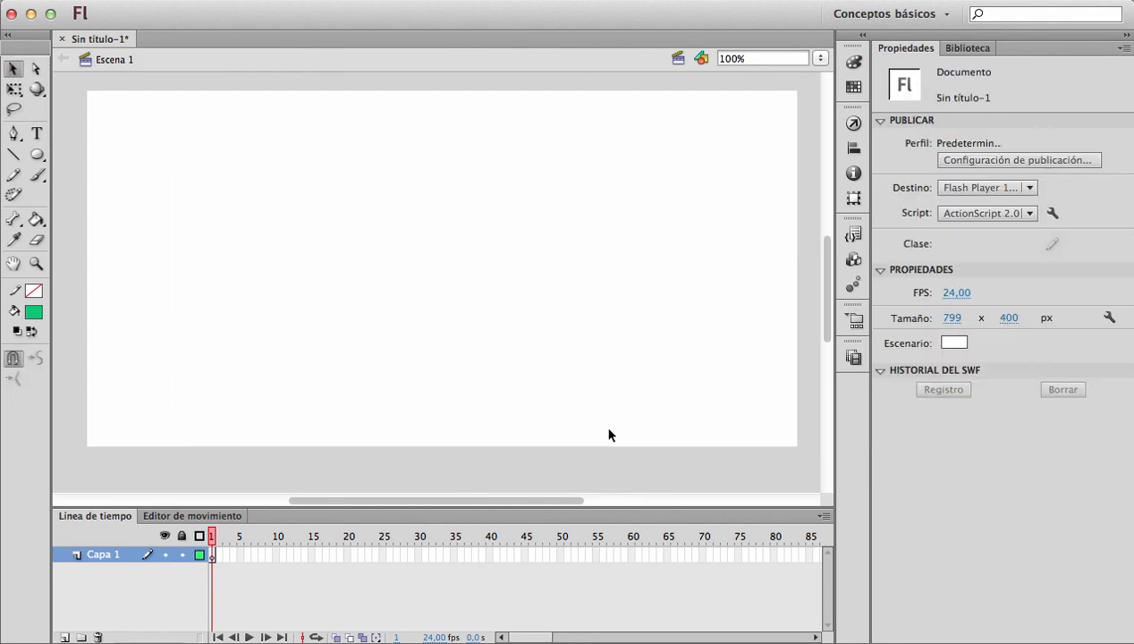
Step: Draw a closed, wavy magenta outline of curved segments across the stage with the Pen tool
left_click(13, 136)
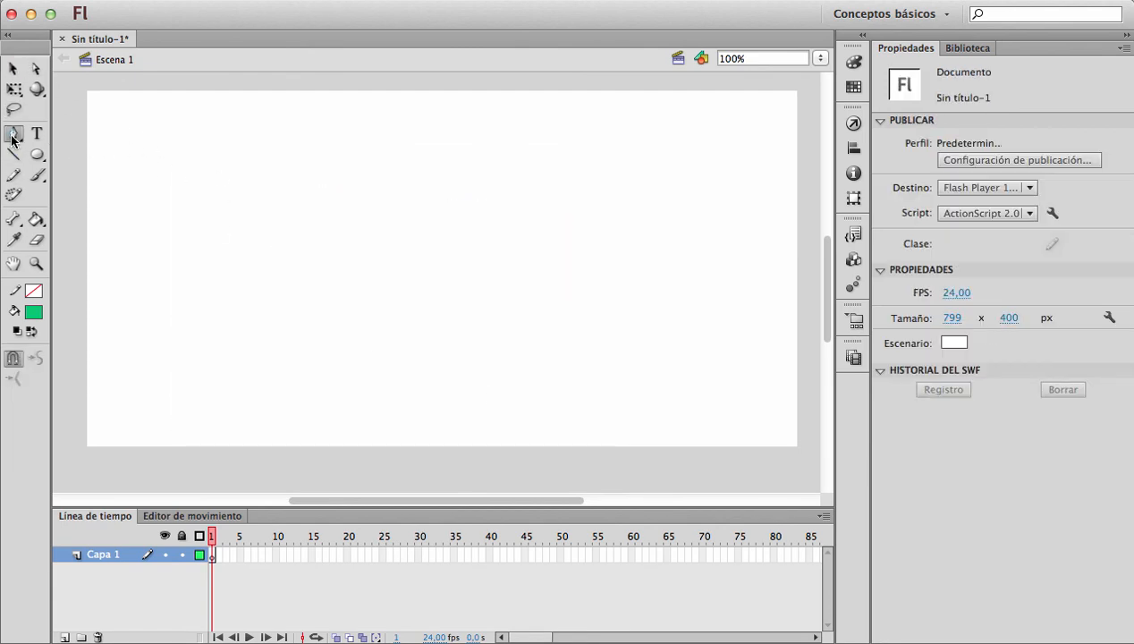
left_click(185, 207)
left_click_drag(358, 148, 524, 205)
left_click_drag(437, 247, 544, 228)
left_click_drag(688, 207, 732, 165)
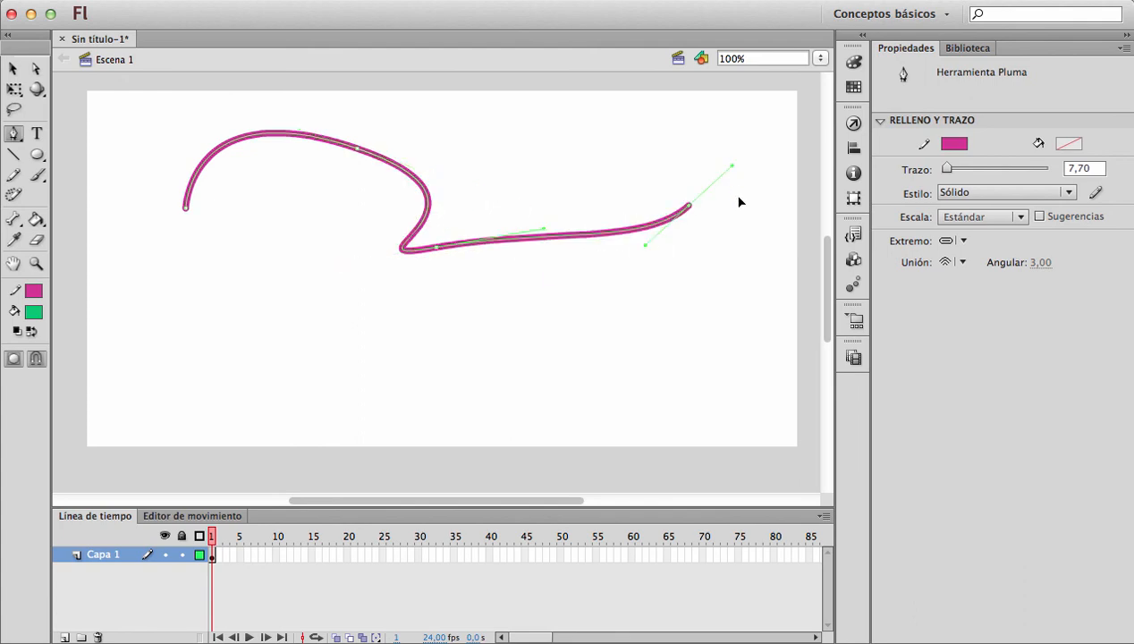
left_click_drag(686, 320, 659, 356)
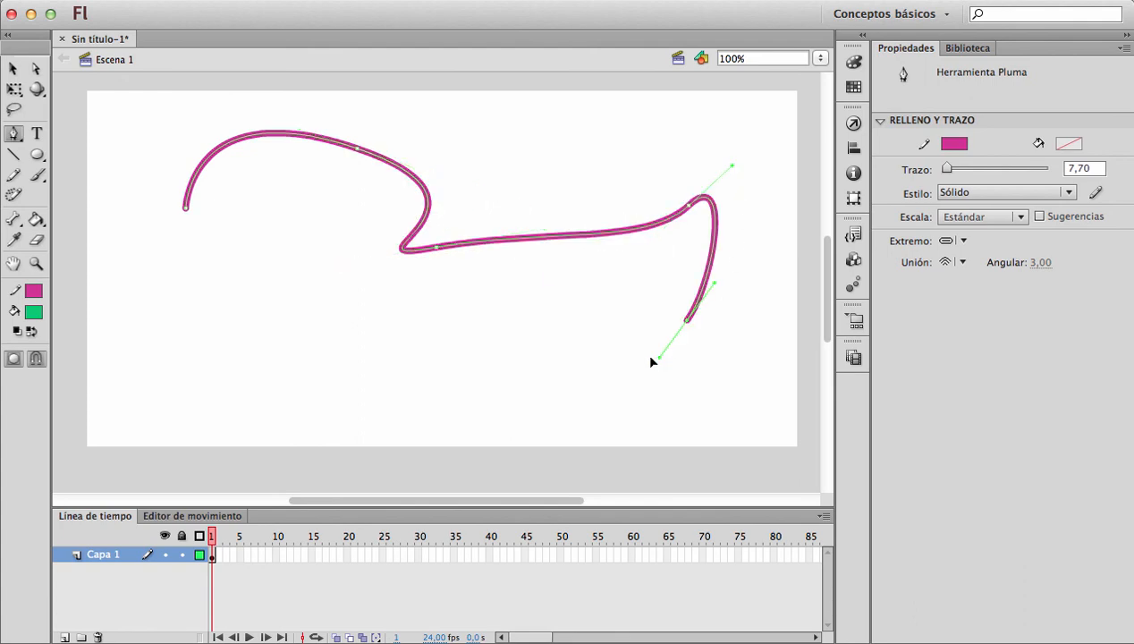
left_click(686, 320)
left_click_drag(492, 356, 417, 248)
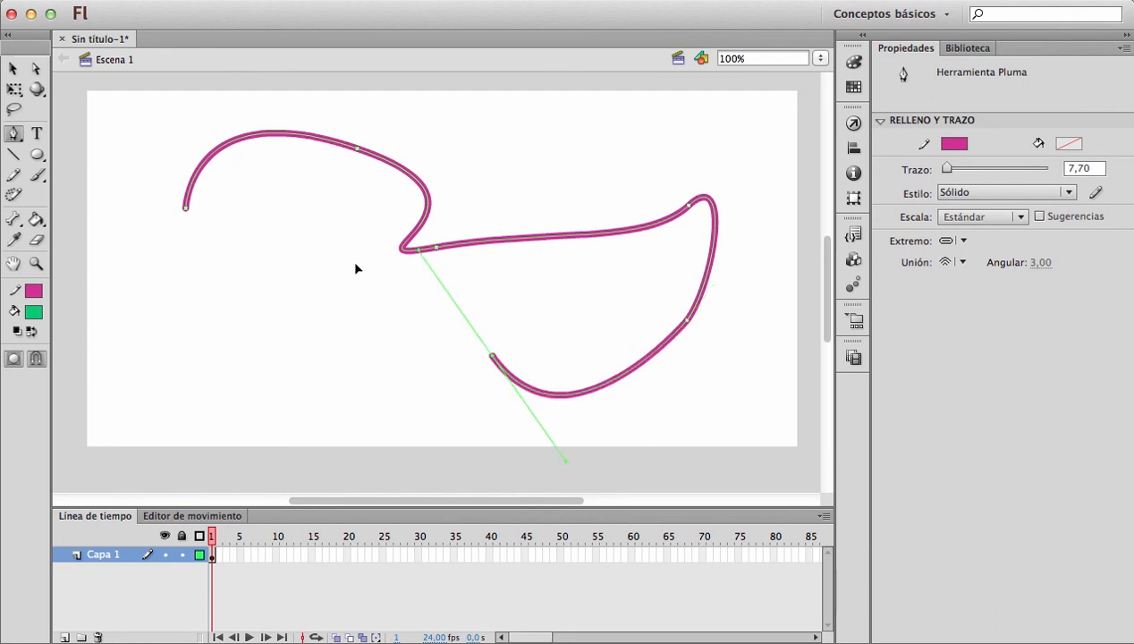
left_click_drag(293, 314, 182, 378)
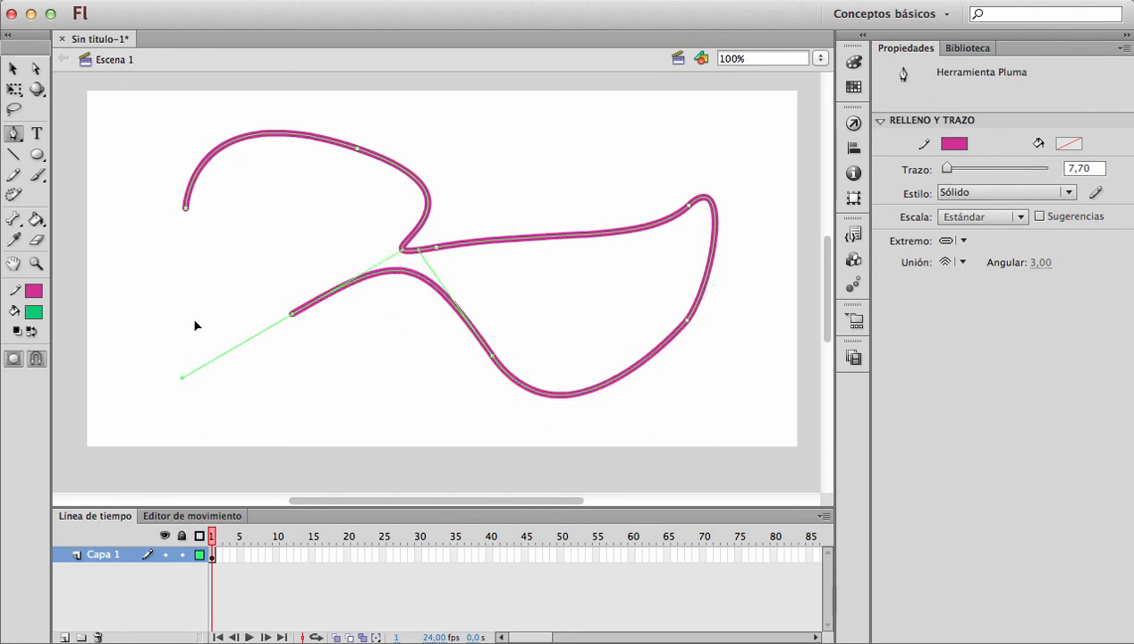
left_click_drag(269, 181, 271, 136)
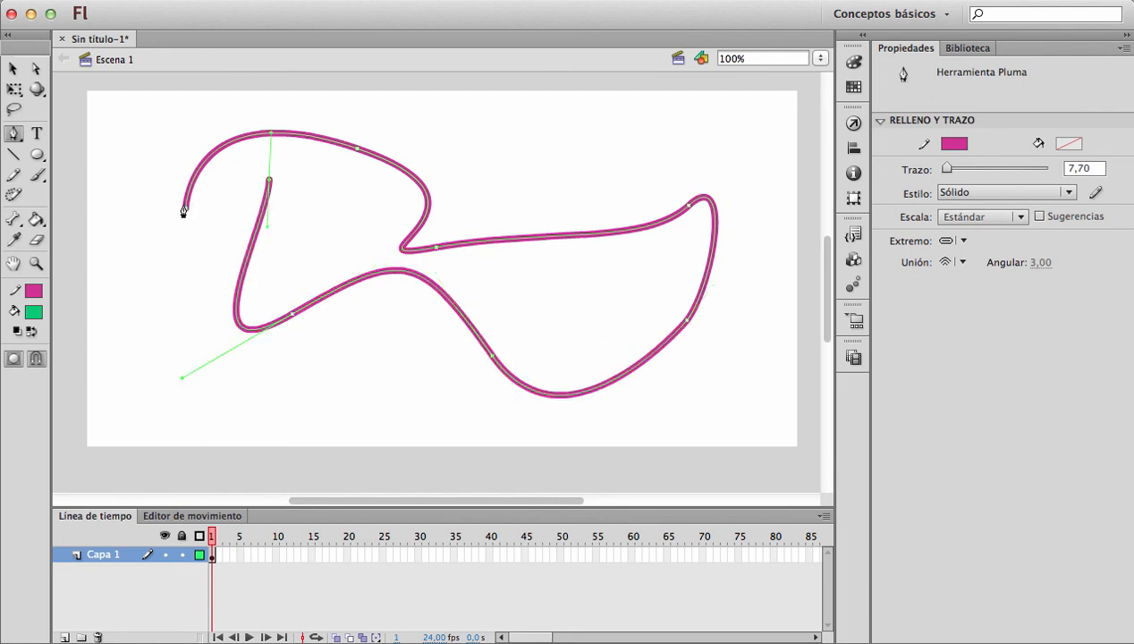
left_click_drag(186, 208, 166, 172)
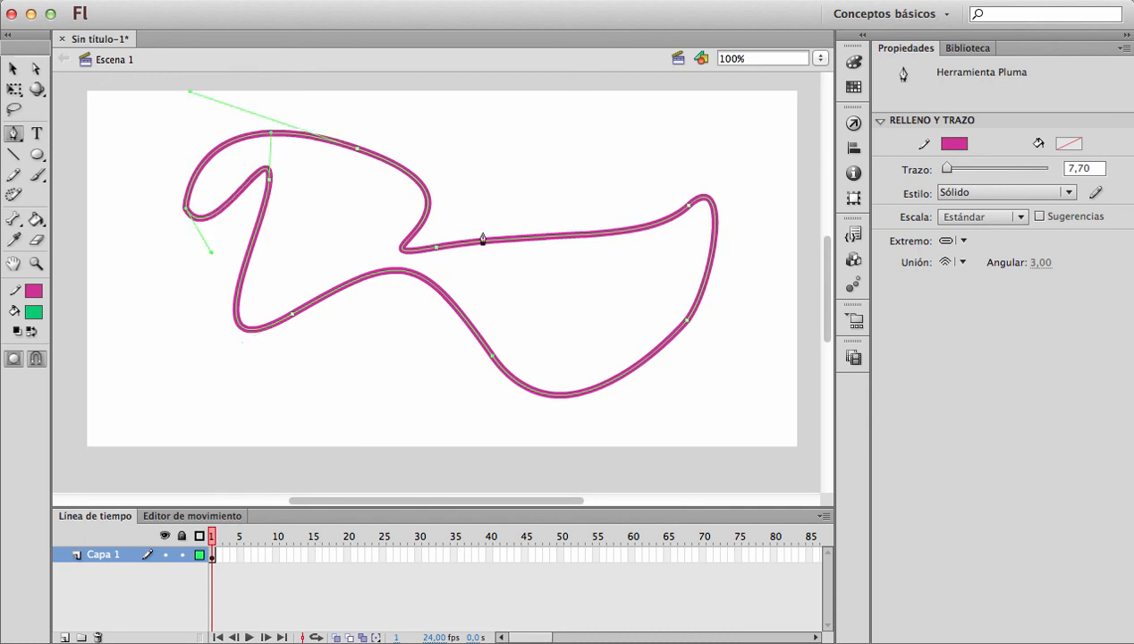
Step: Enter the curved outline's drawing object, return to the scene and delete the outline
key("v")
double_click(429, 198)
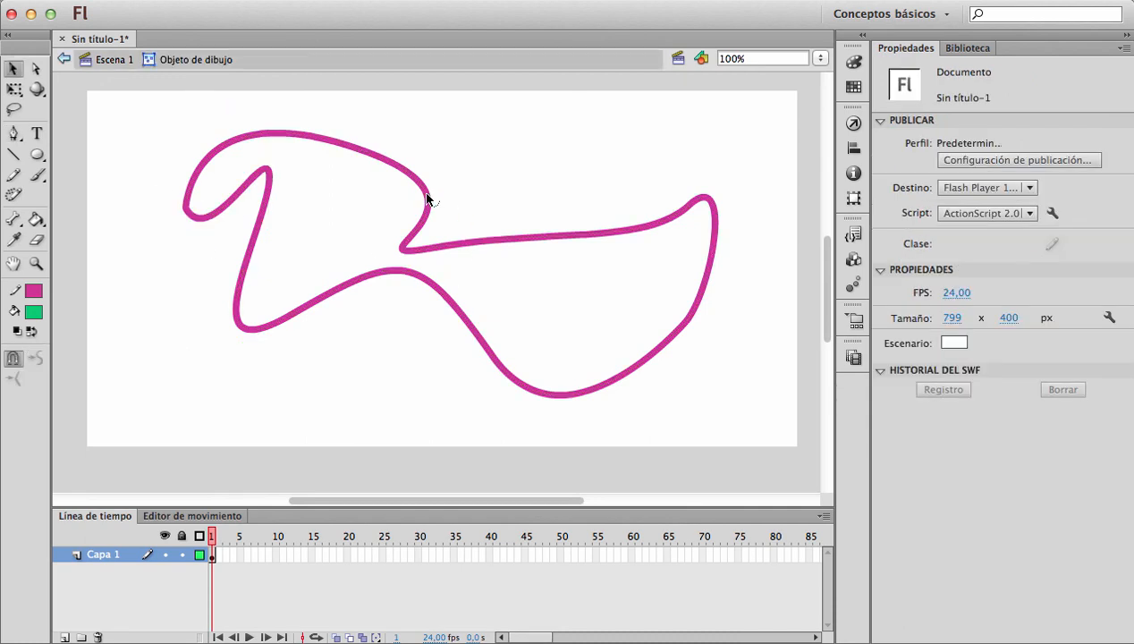
double_click(452, 197)
key("Delete")
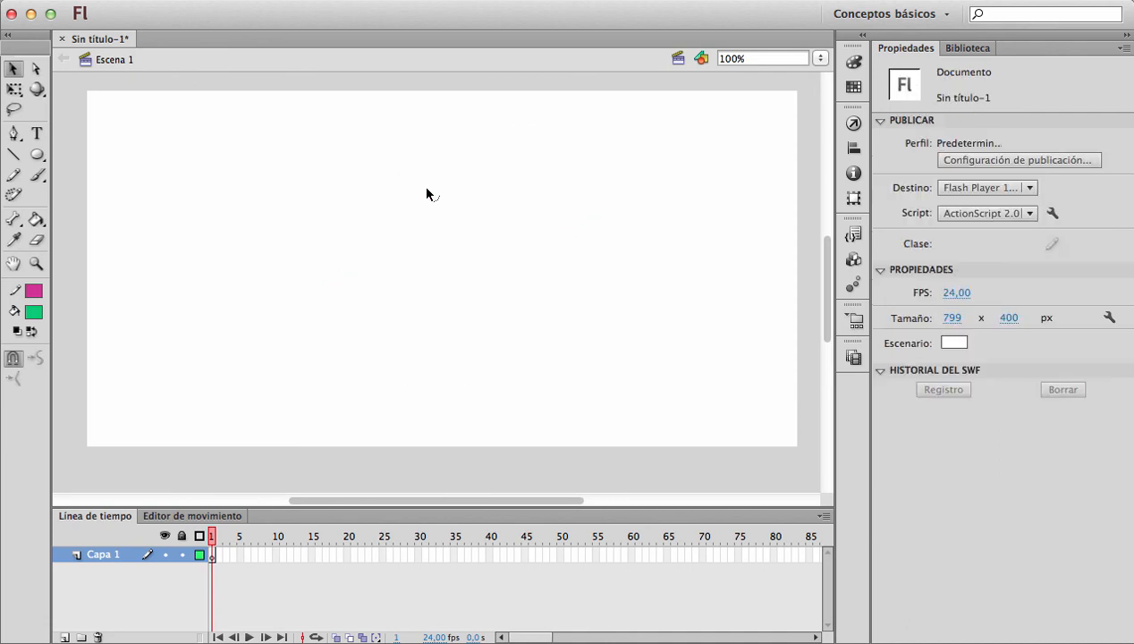
Step: Draw two consecutive magenta arcs with the Pen tool, converting the anchor between them to a sharp corner
left_click(13, 133)
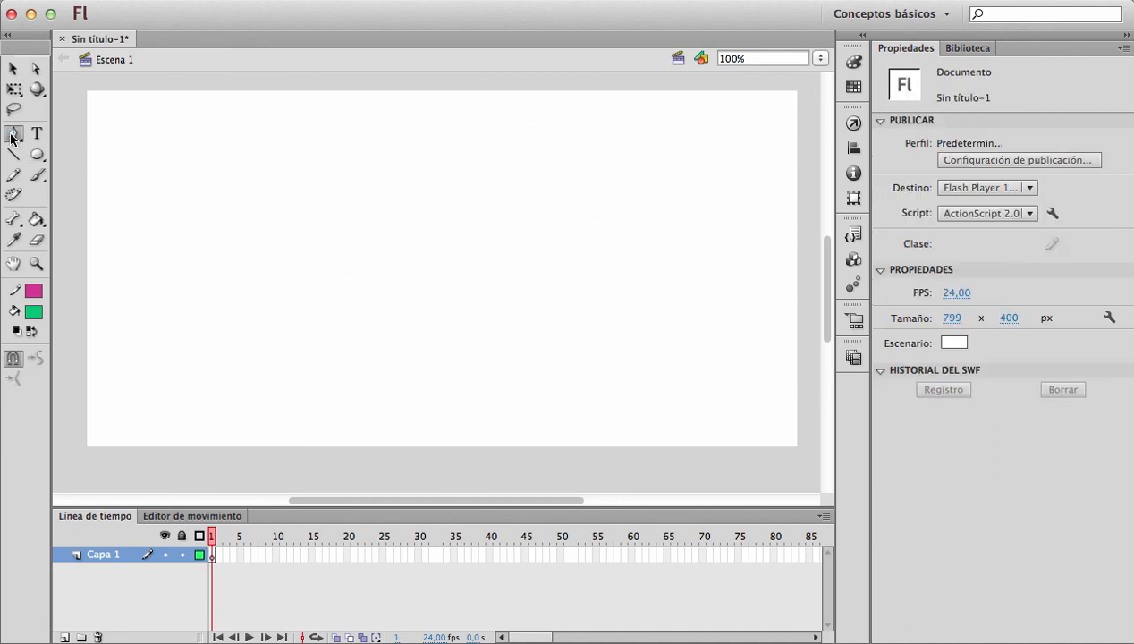
left_click(133, 245)
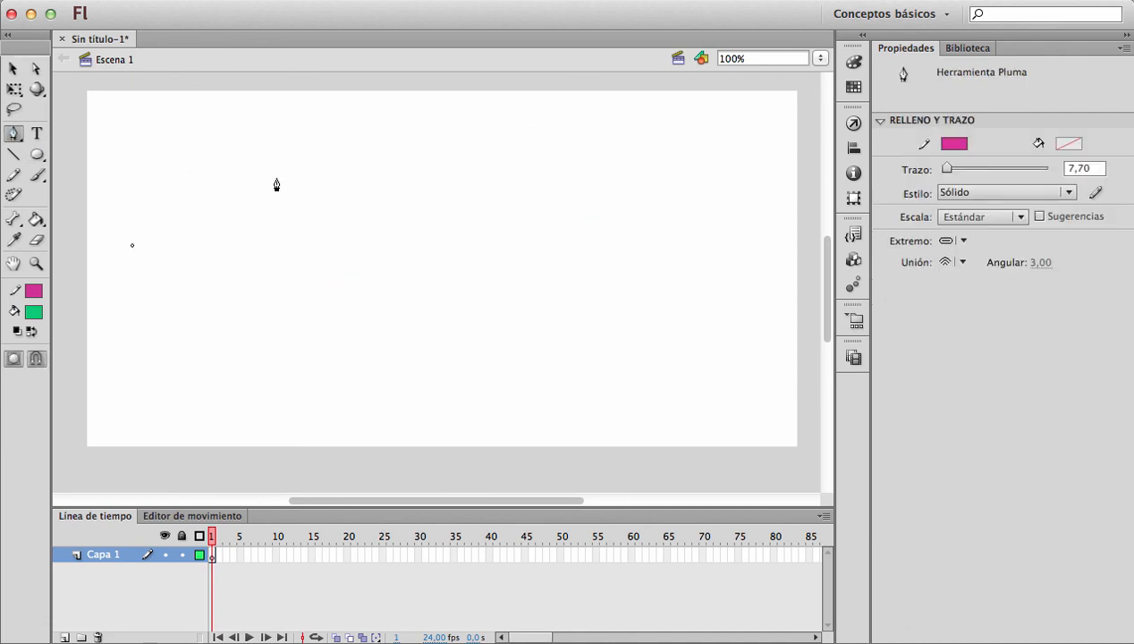
left_click_drag(277, 178, 389, 193)
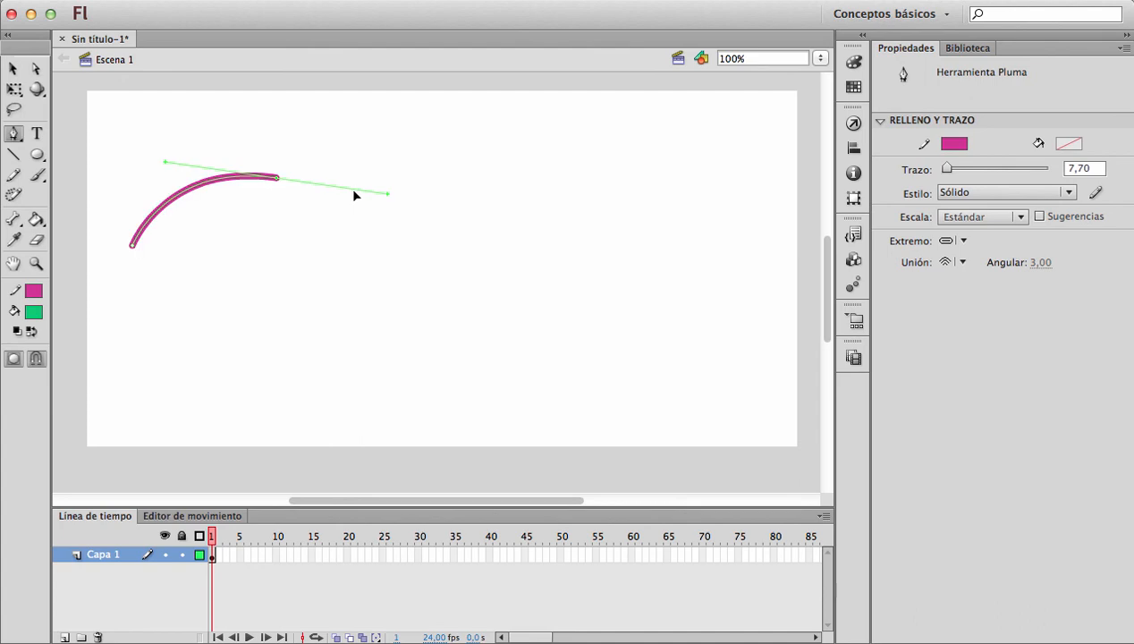
left_click(276, 183)
mouse_move(465, 150)
left_mouse_down()
mouse_move(665, 202)
mouse_move(579, 213)
left_mouse_up()
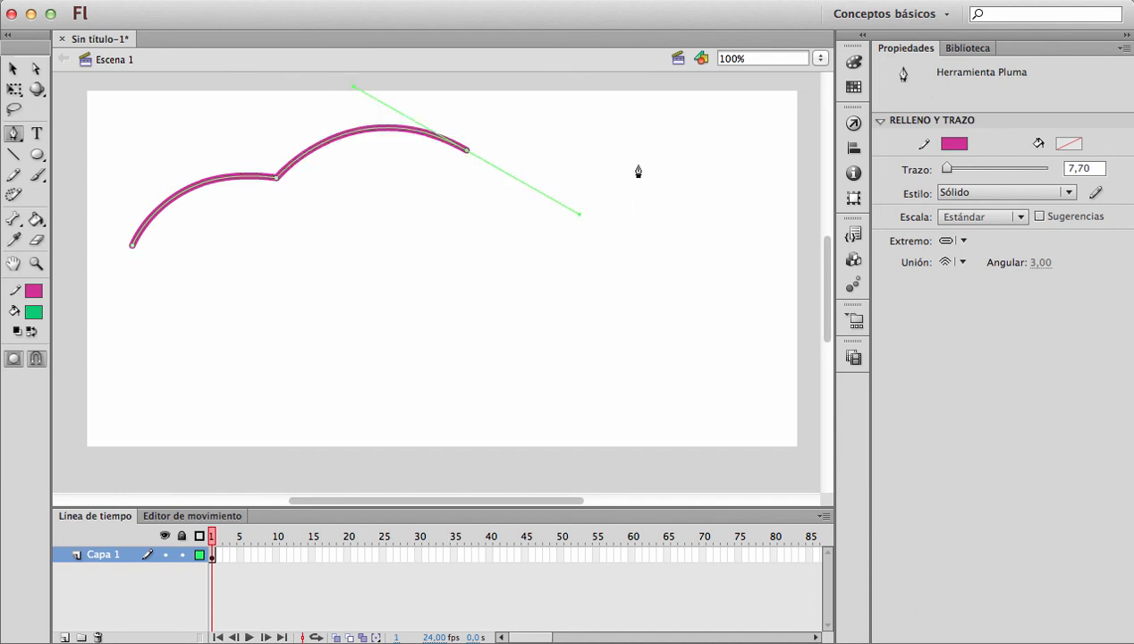
left_click_drag(652, 161, 683, 286)
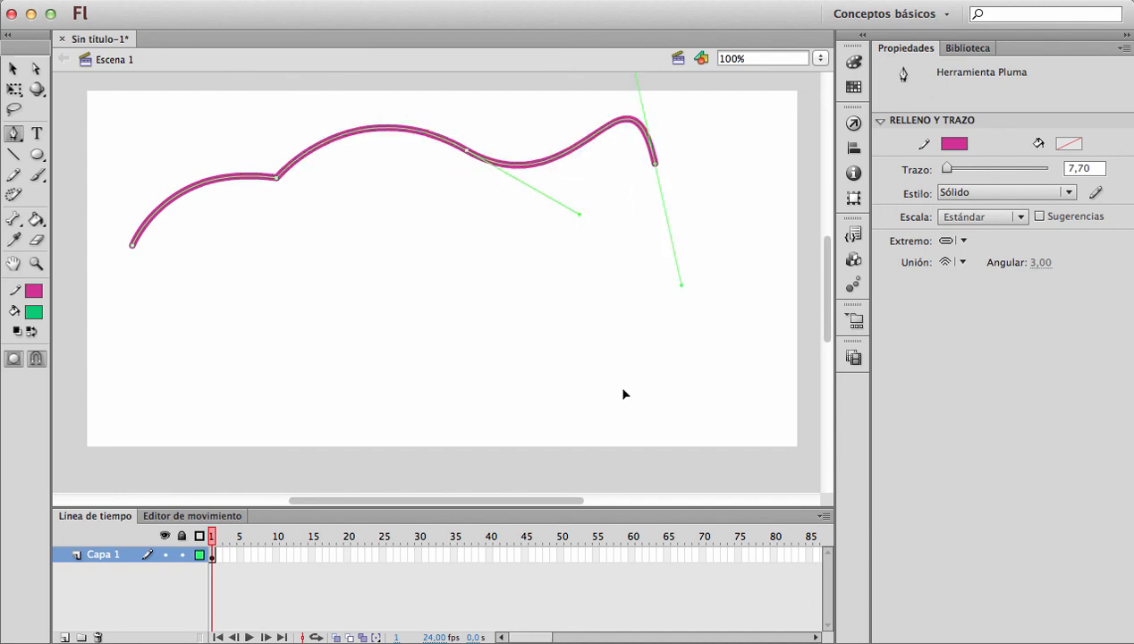
left_click_drag(617, 388, 498, 388)
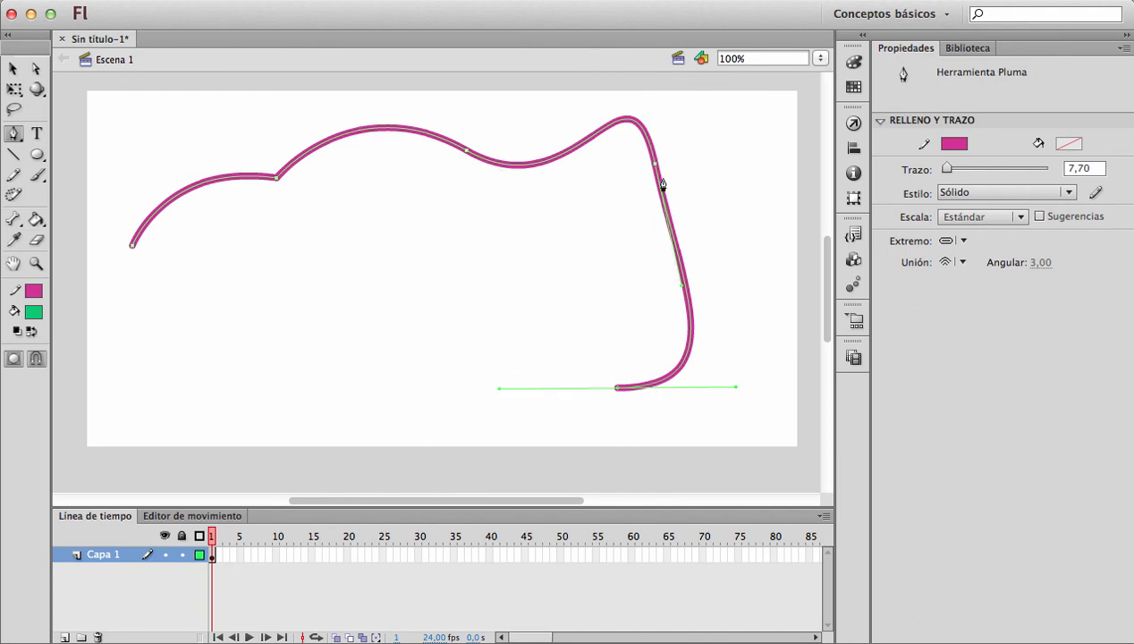
key("super+z")
key("super+z")
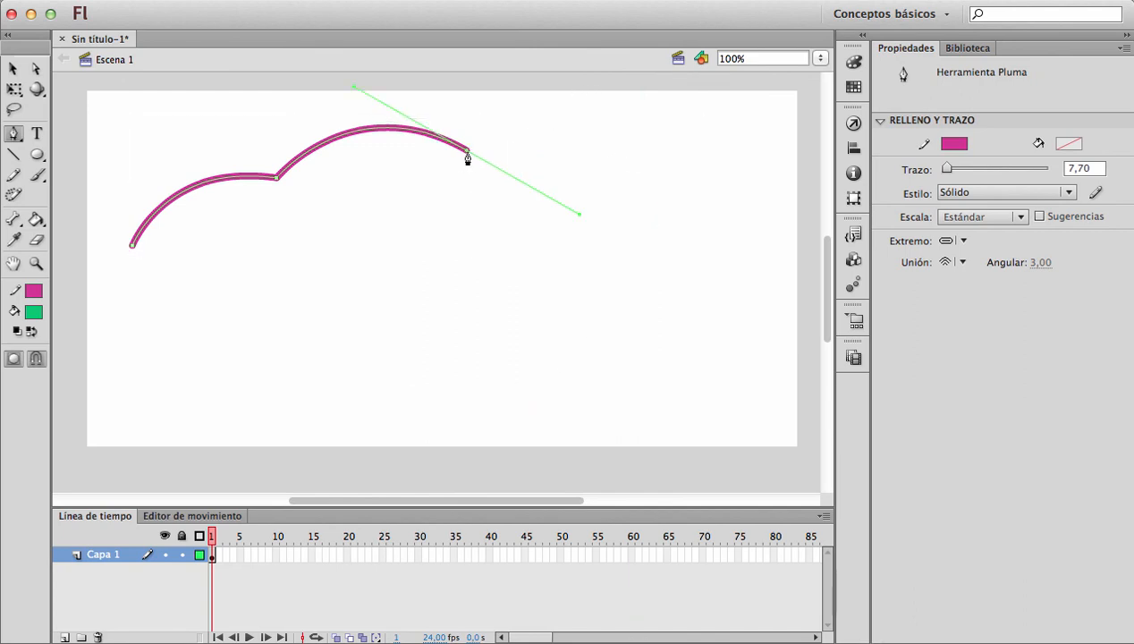
Step: Bend the second arc into a more pointed peak and move the whole curve to about X 171, Y 56
key("v")
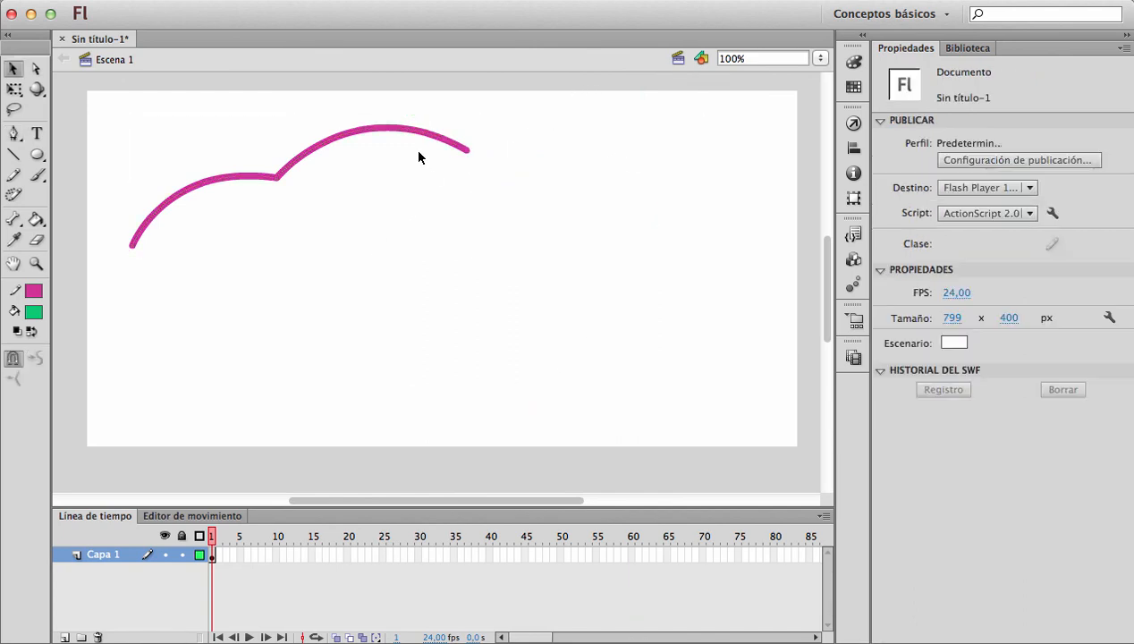
mouse_move(422, 133)
left_mouse_down()
mouse_move(643, 222)
mouse_move(459, 191)
mouse_move(411, 123)
left_mouse_up()
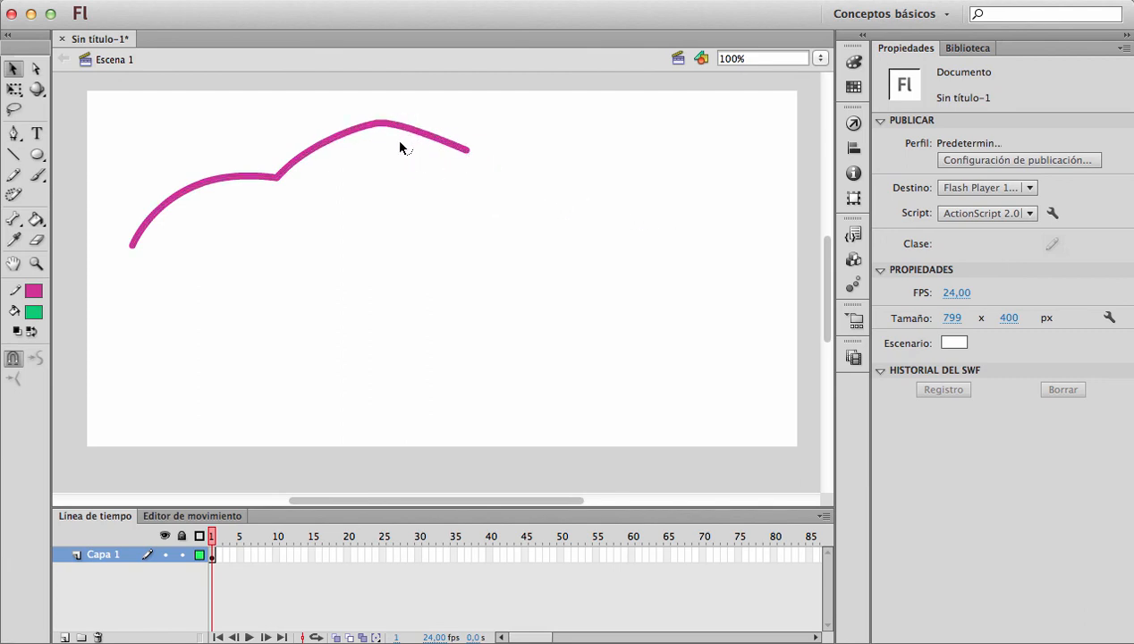
left_click(334, 143)
left_click_drag(319, 144, 426, 169)
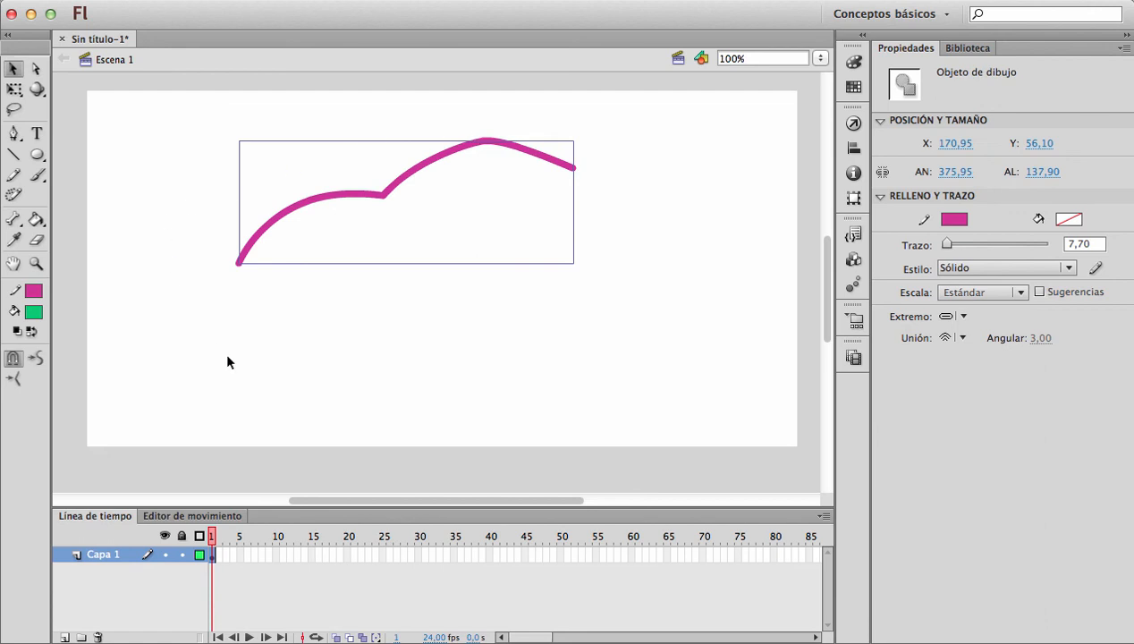
left_click_drag(204, 134, 636, 293)
Step: Examine the Pen, Line, Oval, Pencil and Brush tools and their Object Drawing option
left_click(12, 136)
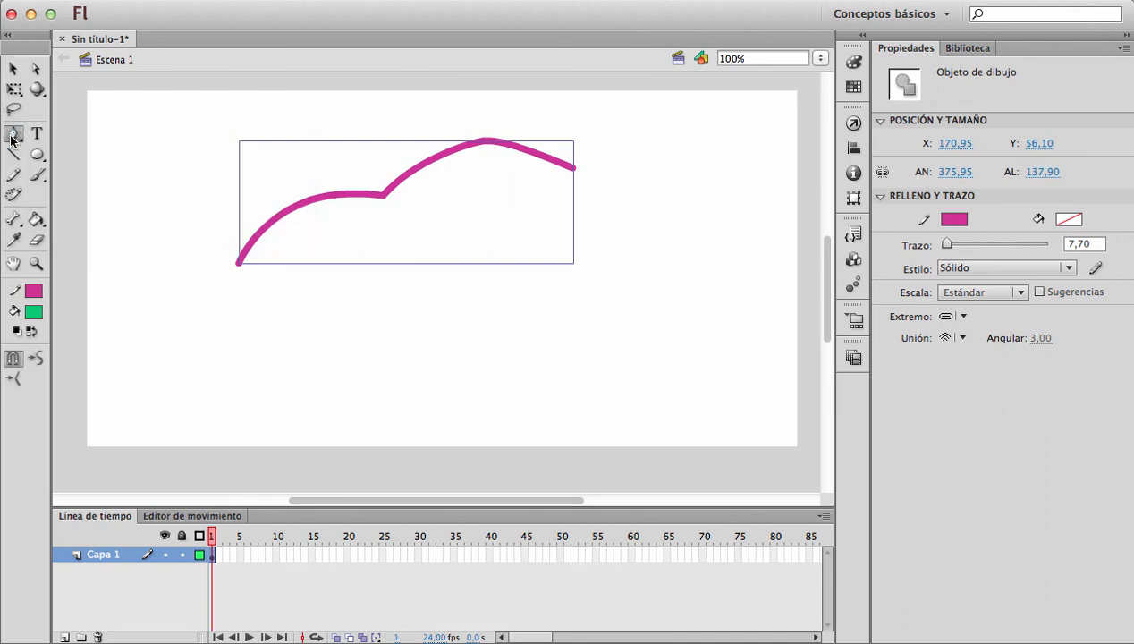
left_click(15, 157)
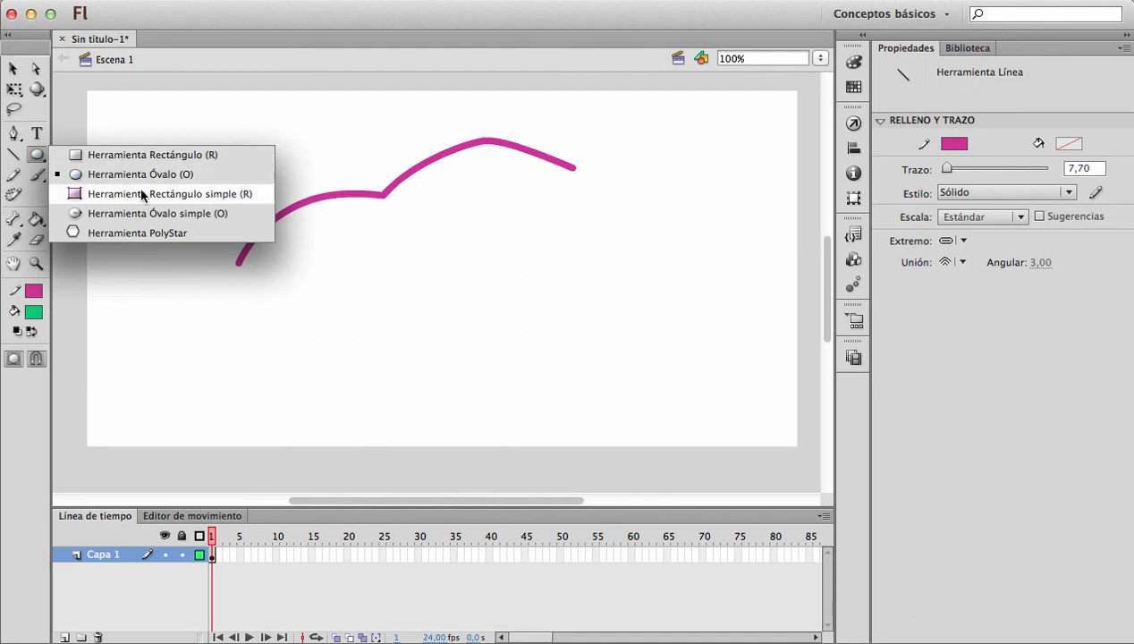
left_click(32, 154)
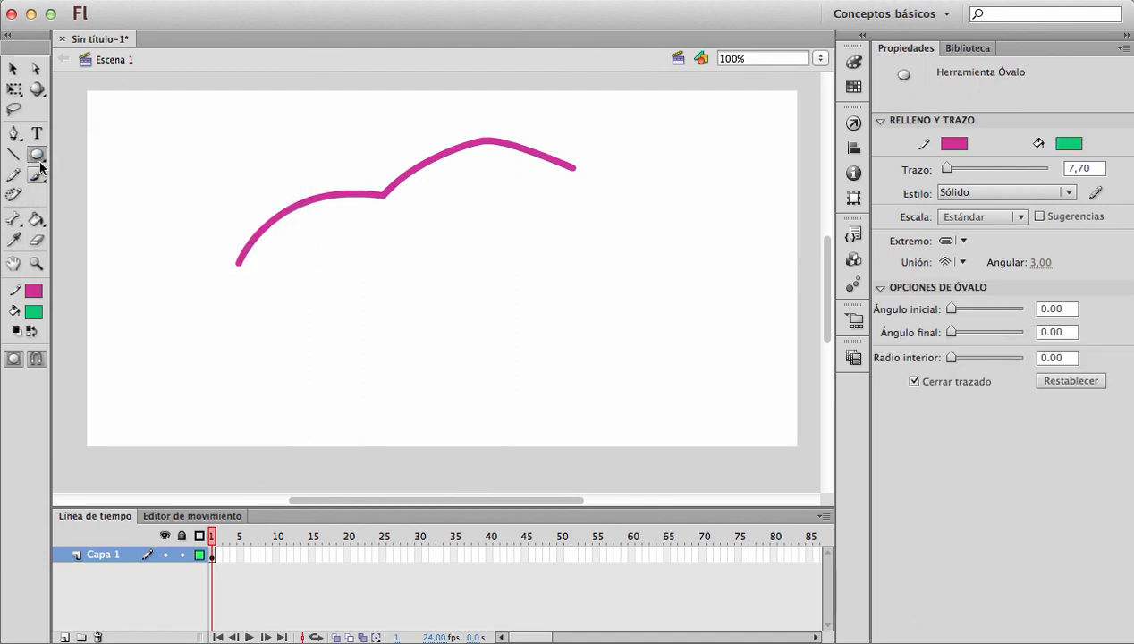
left_click(14, 176)
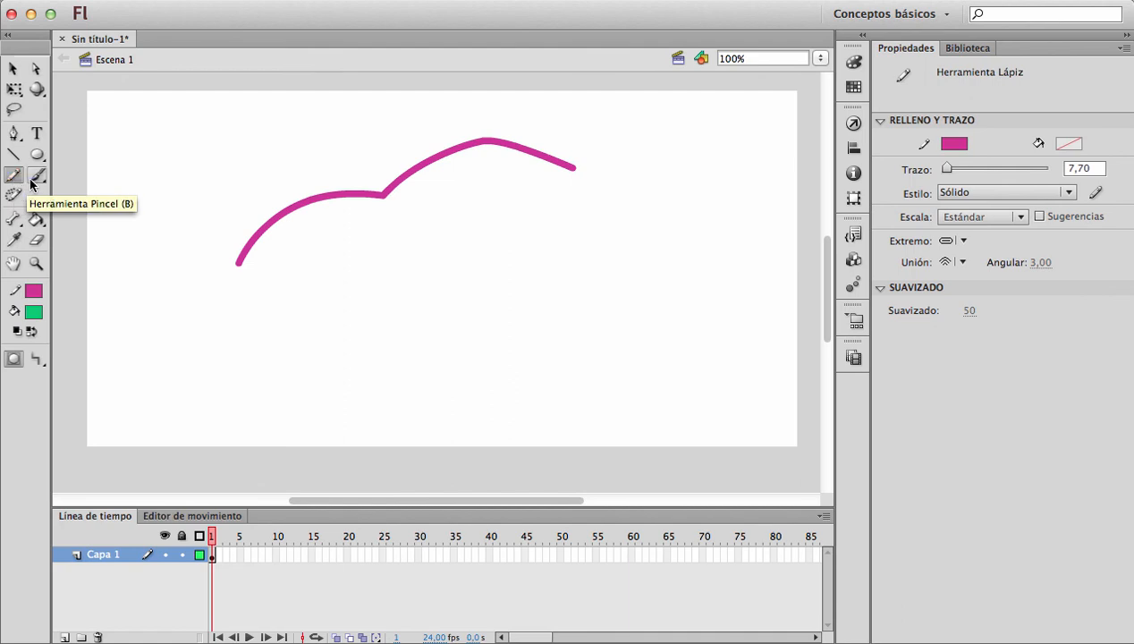
left_click(38, 178)
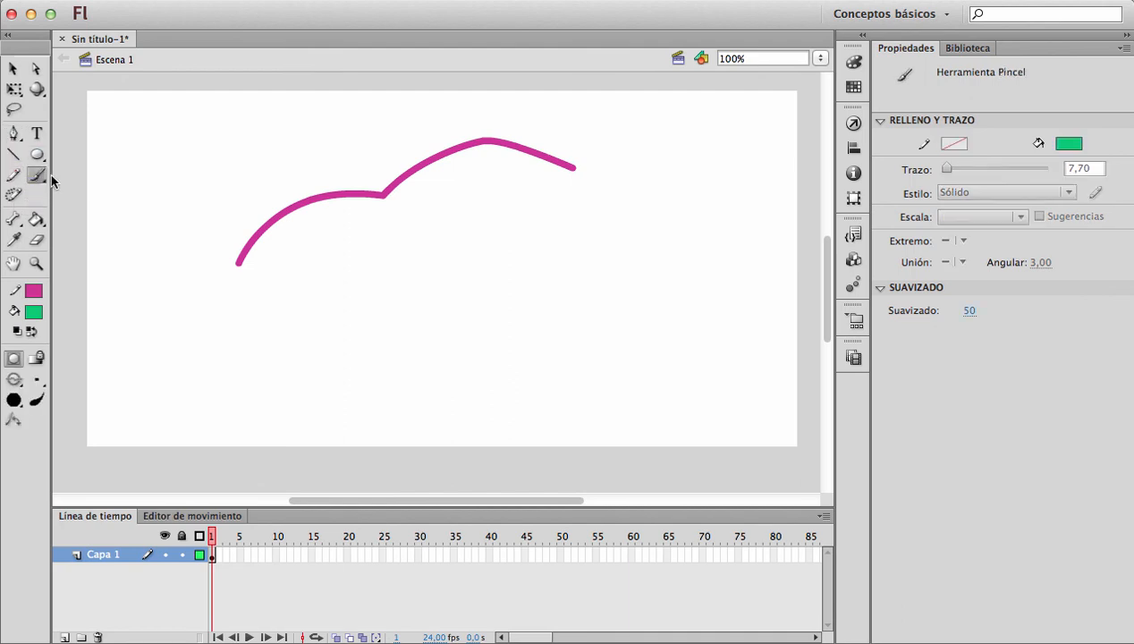
left_click(13, 360)
Step: Turn off Object Drawing and draw a zigzag of four connected straight lines below the curve
left_click(13, 153)
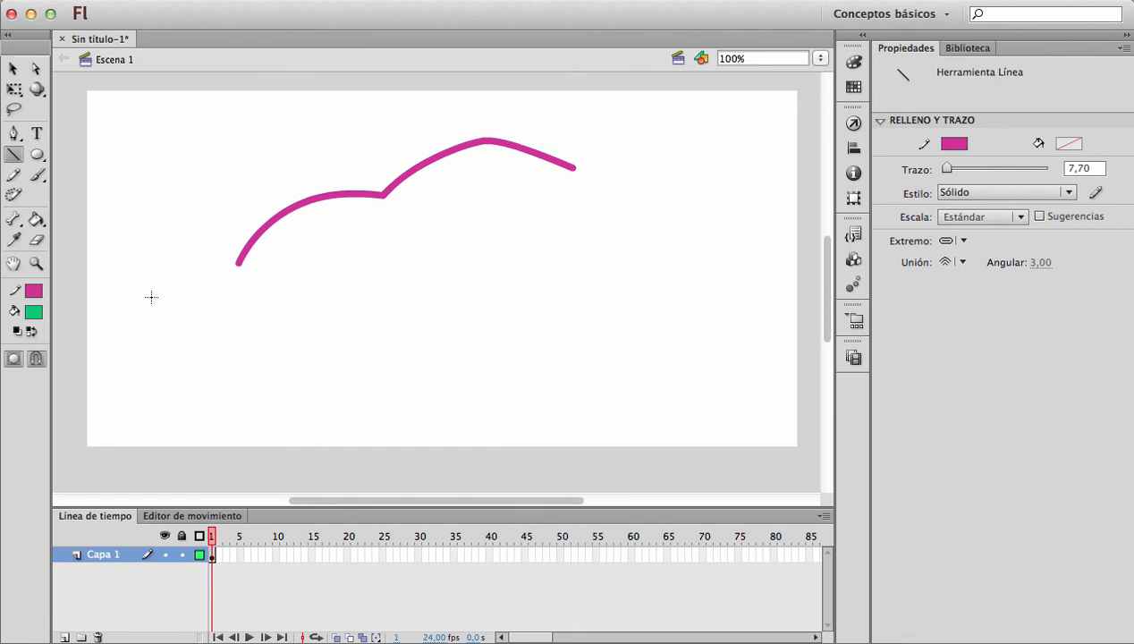
left_click(14, 361)
mouse_move(191, 282)
left_mouse_down()
mouse_move(277, 408)
mouse_move(418, 313)
mouse_move(475, 415)
left_mouse_up()
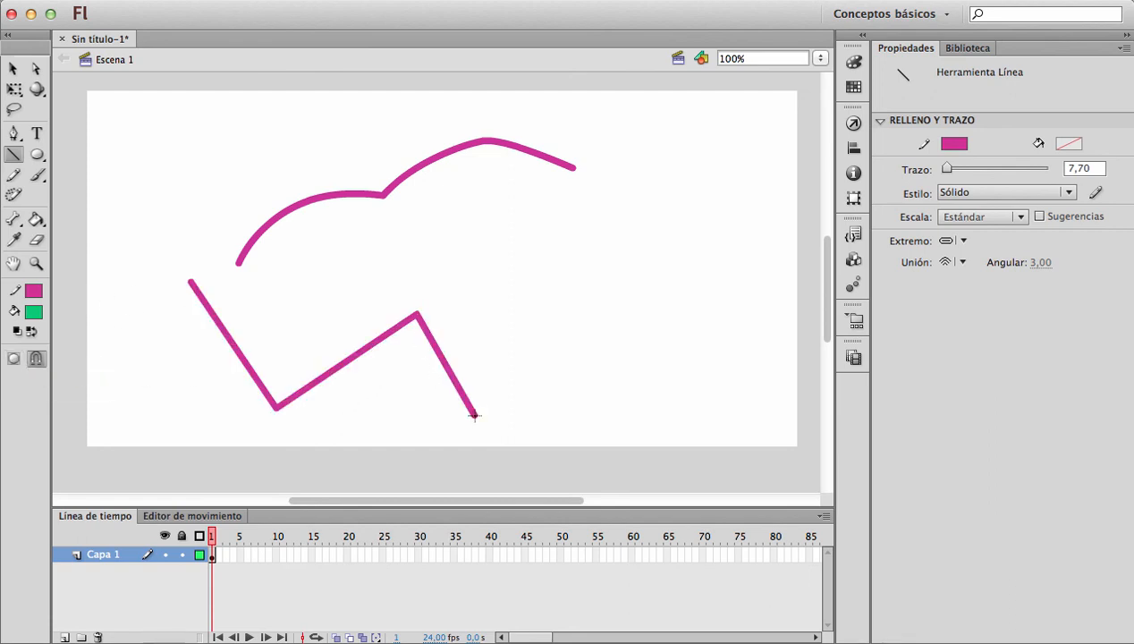
left_click_drag(609, 314, 476, 415)
Step: Select the whole zigzag as one shape, move it sideways to X 137, and deselect it
key("v")
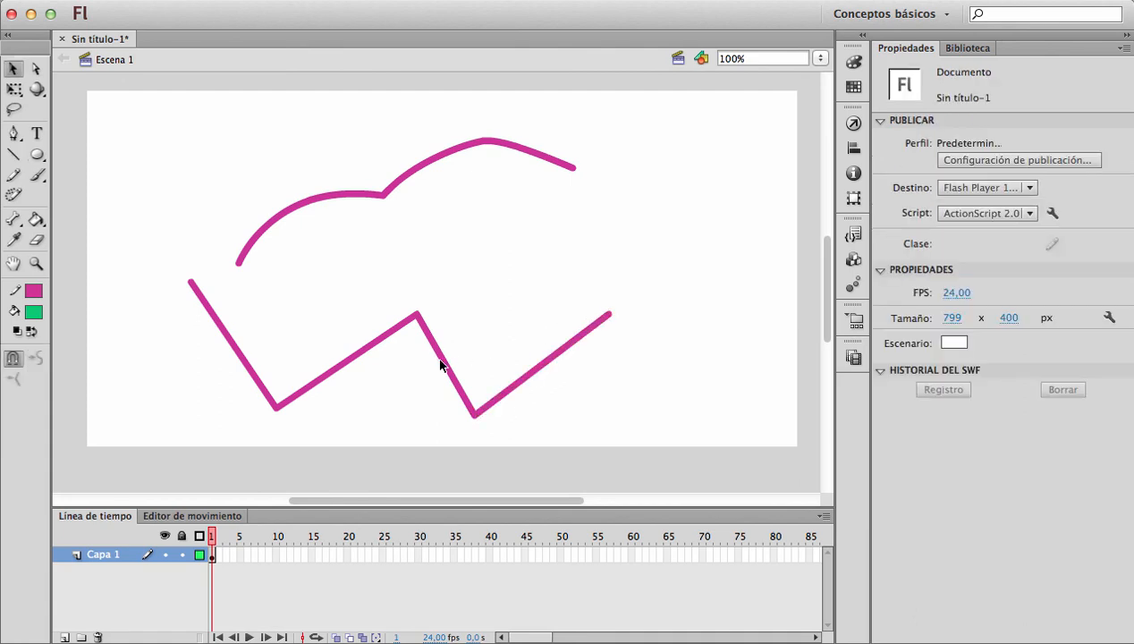
double_click(440, 365)
mouse_move(440, 364)
left_mouse_down()
mouse_move(463, 304)
mouse_move(458, 365)
left_mouse_up()
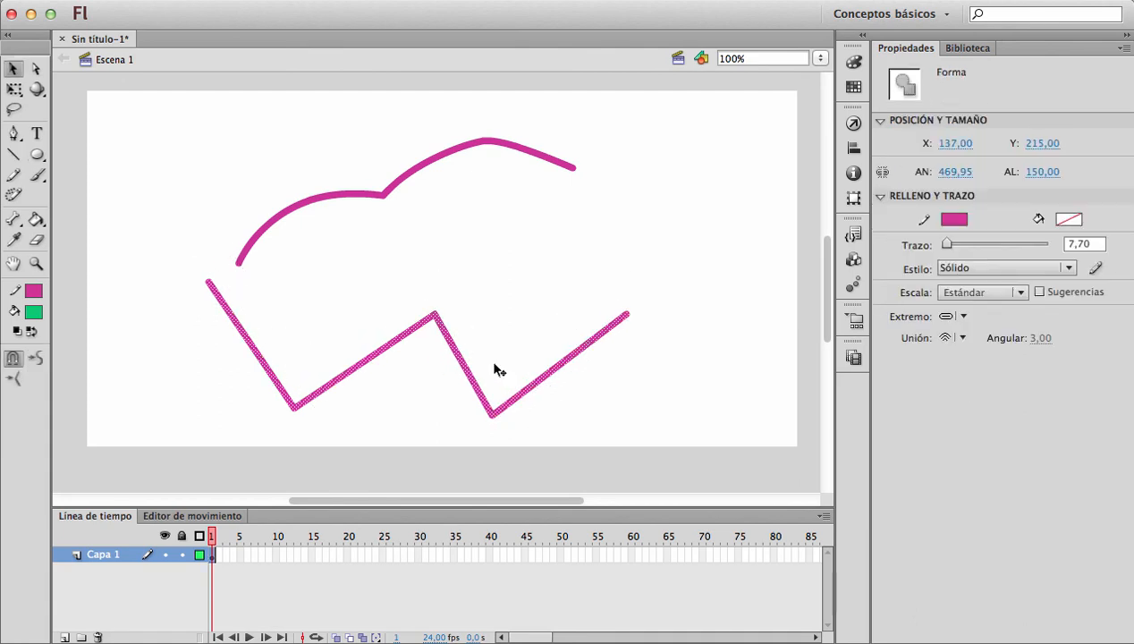
left_click(510, 356)
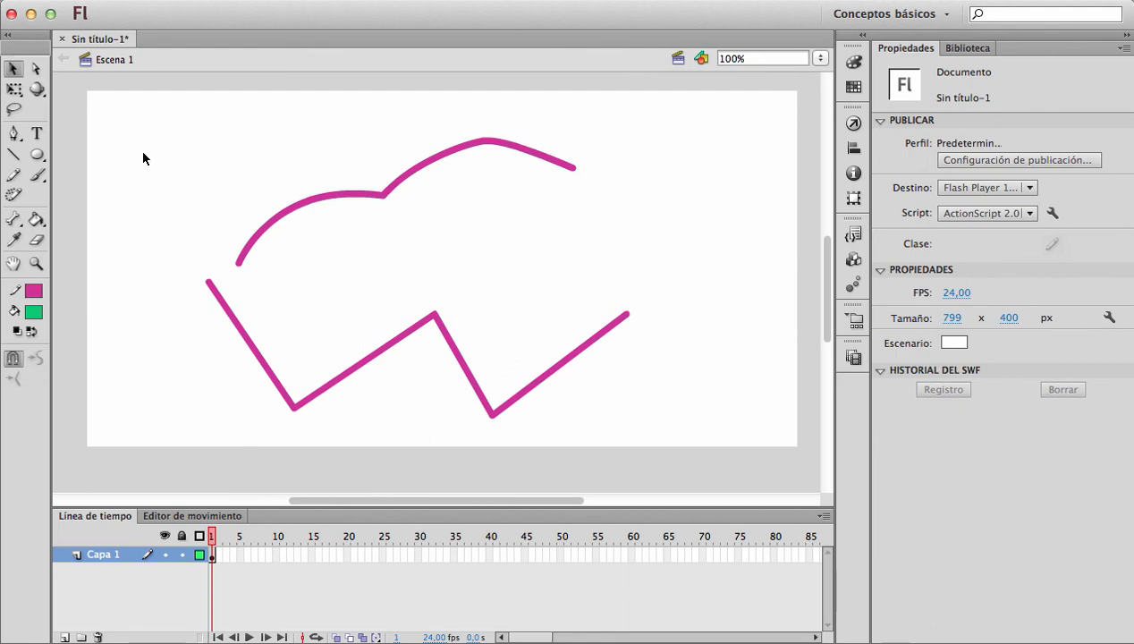
Step: Move the upper curve sideways to about X 210, then enter its drawing object and return to the scene
left_click(290, 208)
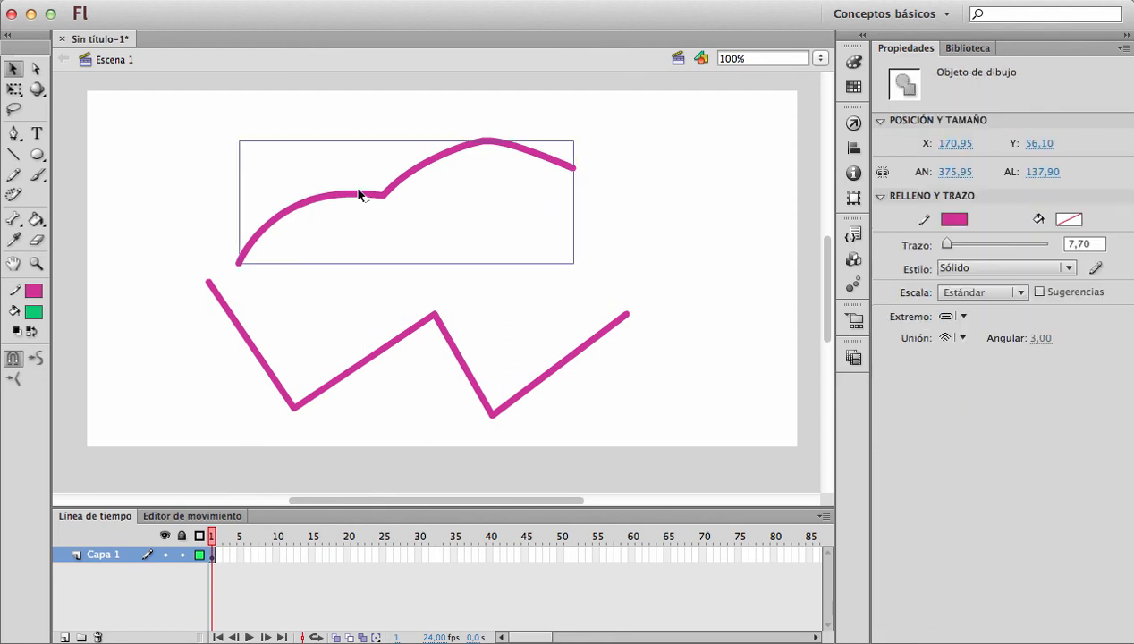
left_click_drag(360, 197, 394, 195)
double_click(394, 195)
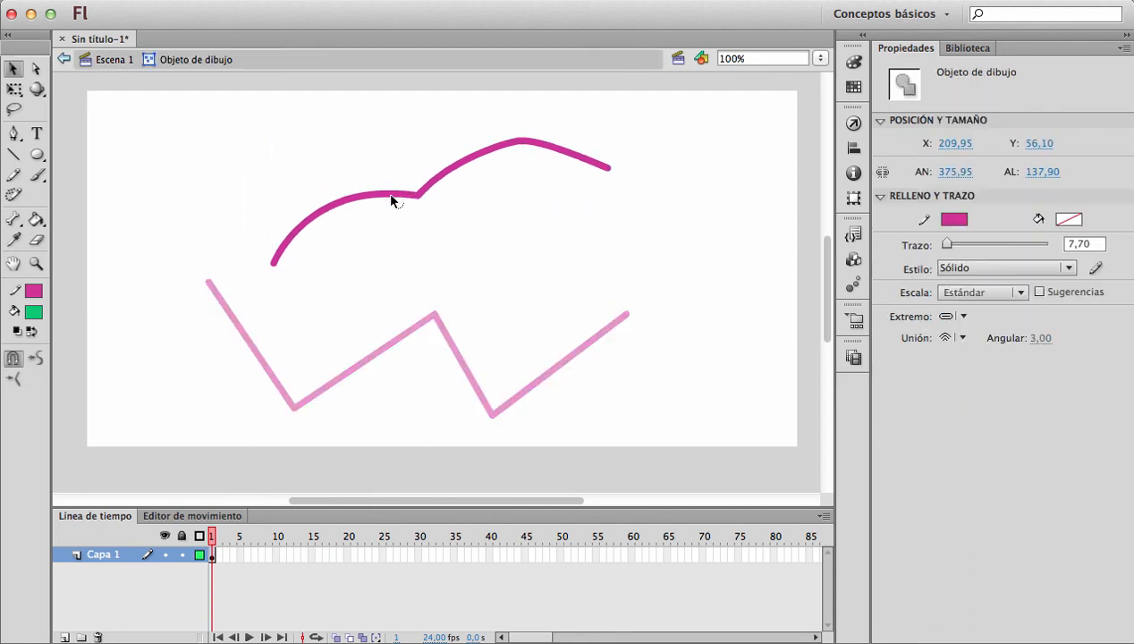
double_click(445, 234)
Step: Select both the curve and the zigzag and delete them from the stage
mouse_move(126, 106)
left_mouse_down()
mouse_move(283, 295)
mouse_move(715, 490)
left_mouse_up()
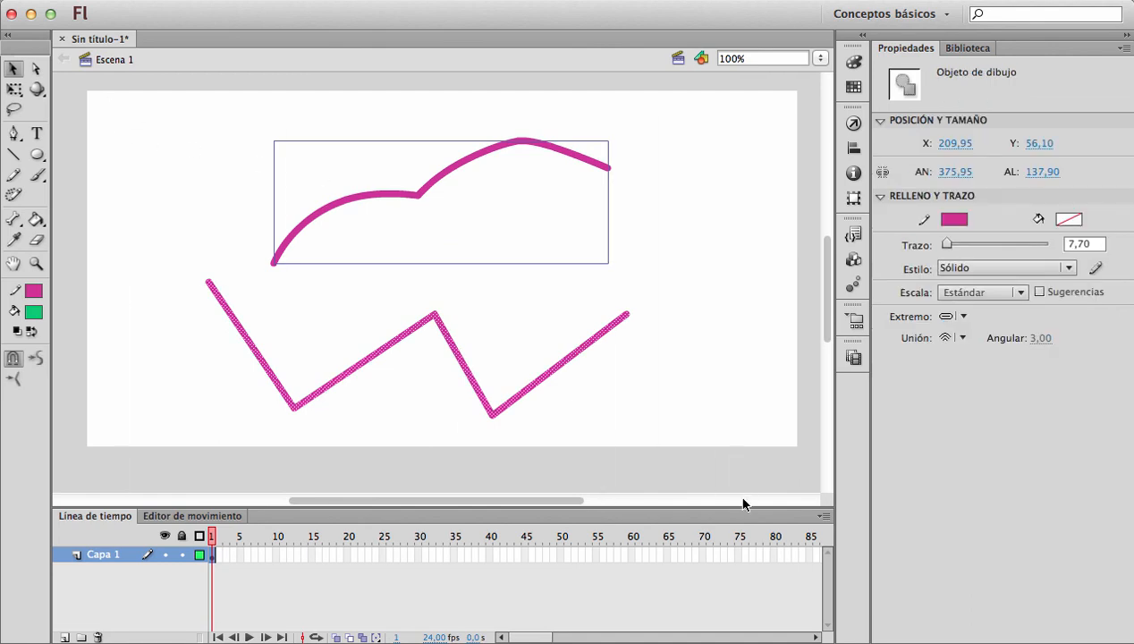
key("Delete")
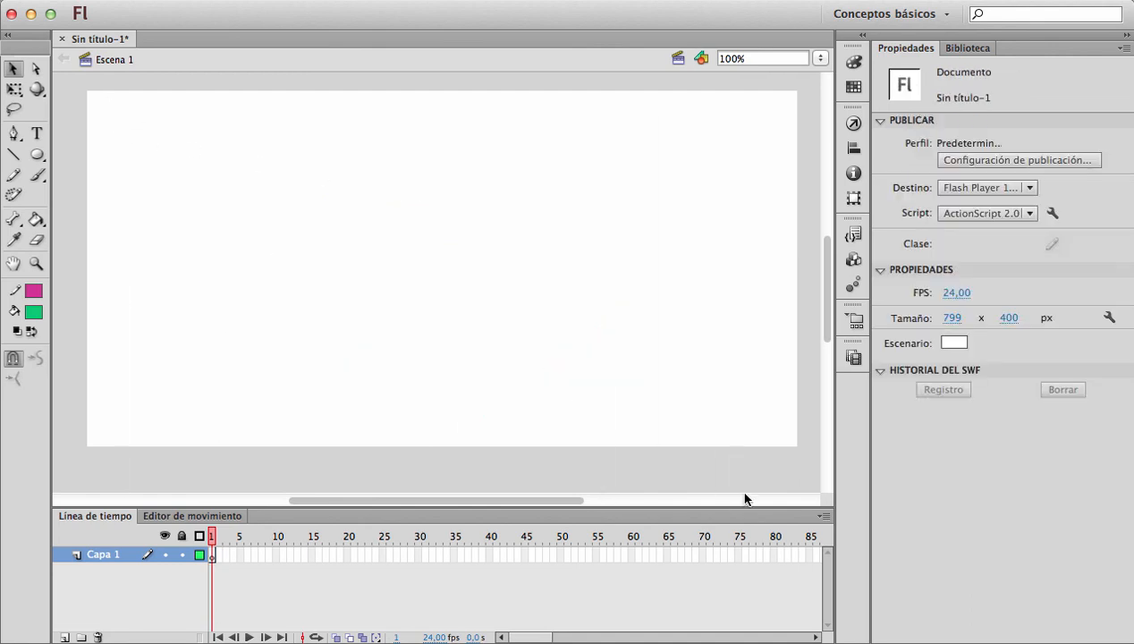
Step: Turn on Object Drawing and draw a closed irregular polygon from eight end-to-end straight lines with the Line tool
left_click(14, 154)
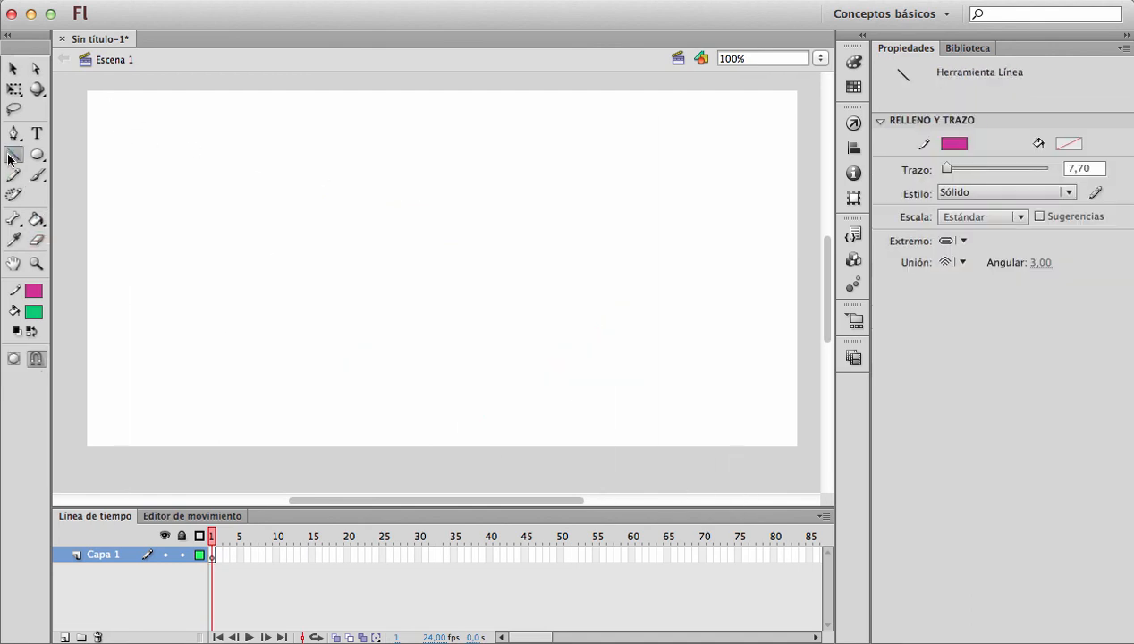
left_click(14, 360)
mouse_move(246, 223)
left_mouse_down()
mouse_move(378, 162)
mouse_move(448, 207)
mouse_move(579, 130)
mouse_move(666, 215)
mouse_move(524, 341)
mouse_move(369, 276)
left_mouse_up()
left_click_drag(369, 275, 284, 334)
left_click_drag(284, 333, 244, 223)
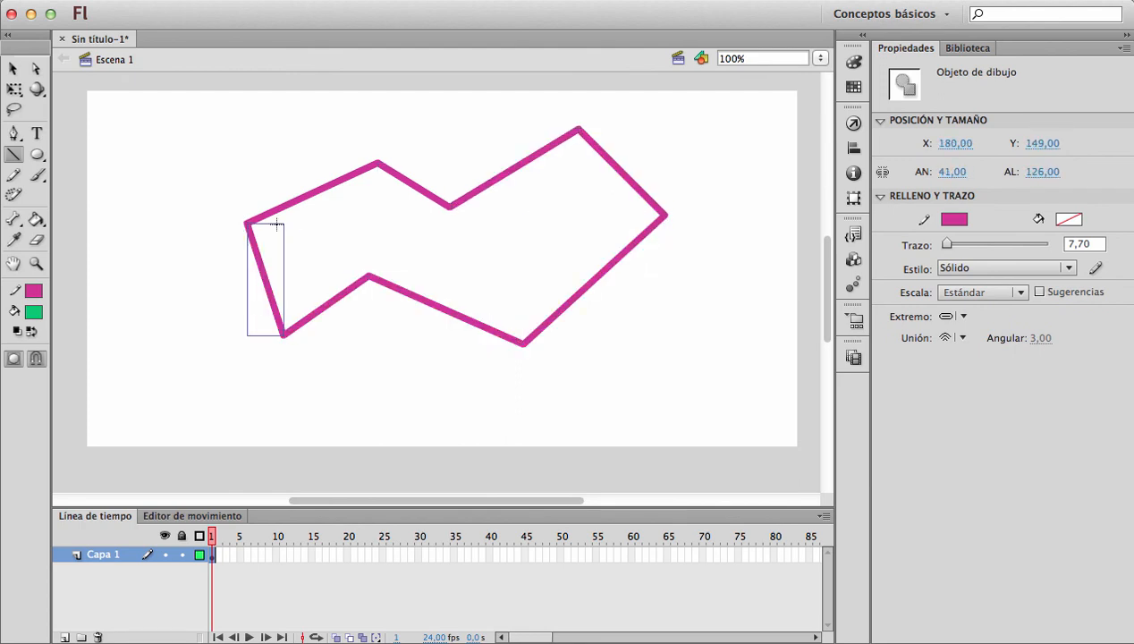
Step: Set the fill colour to a darker green, clear the selection, and select all the polygon's line objects
left_click(13, 68)
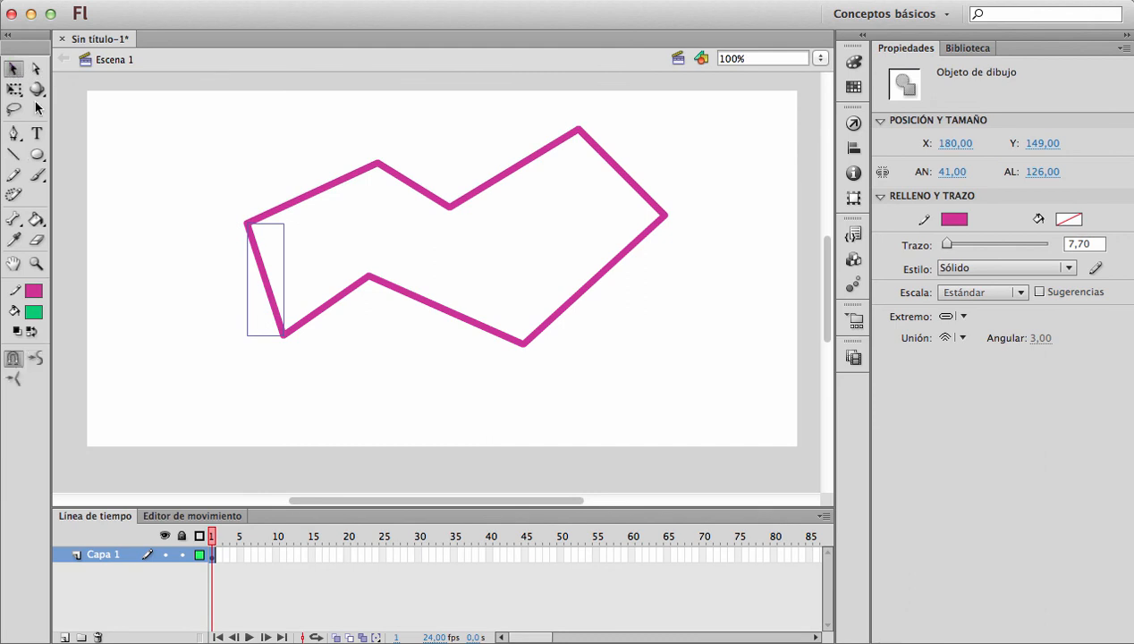
left_click(35, 222)
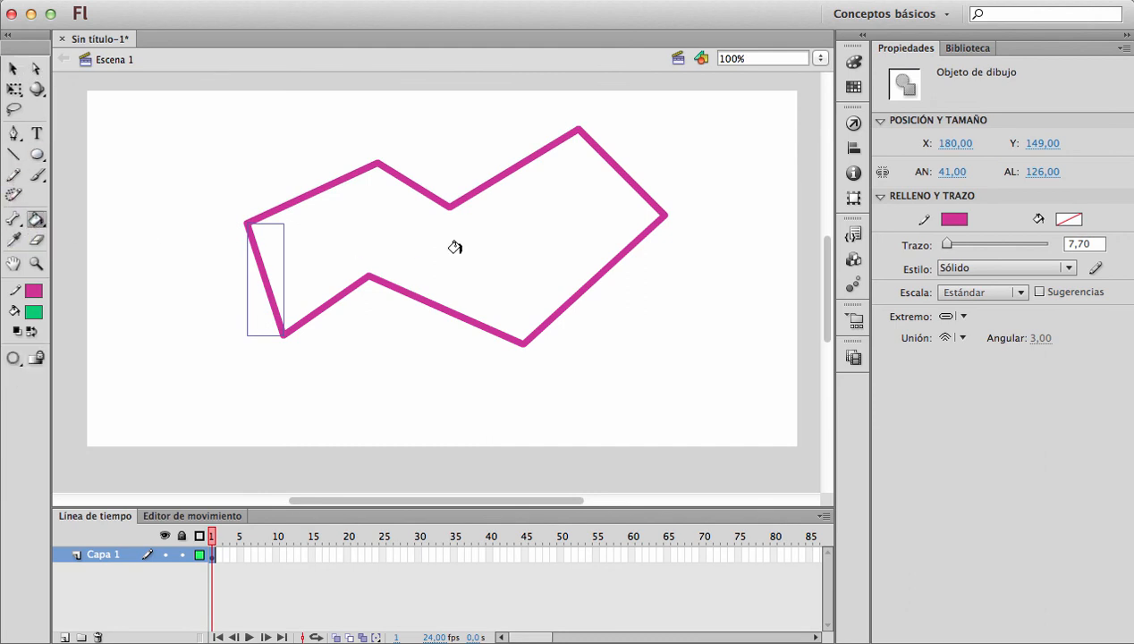
left_click(1068, 220)
left_click(1014, 264)
left_click(13, 68)
left_click(128, 158)
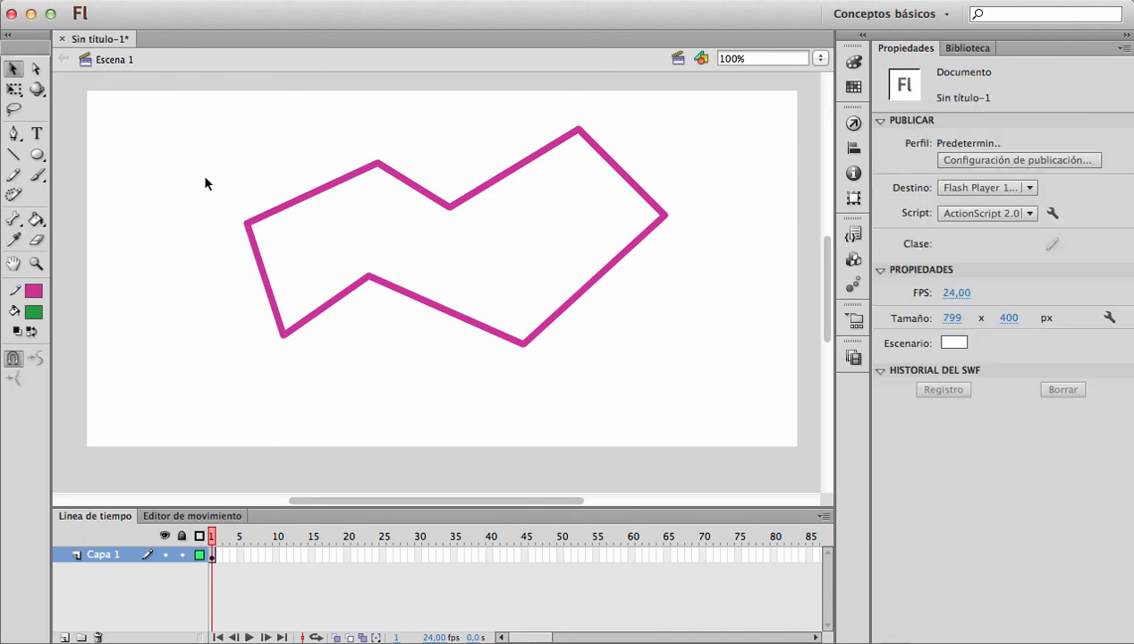
left_click(35, 220)
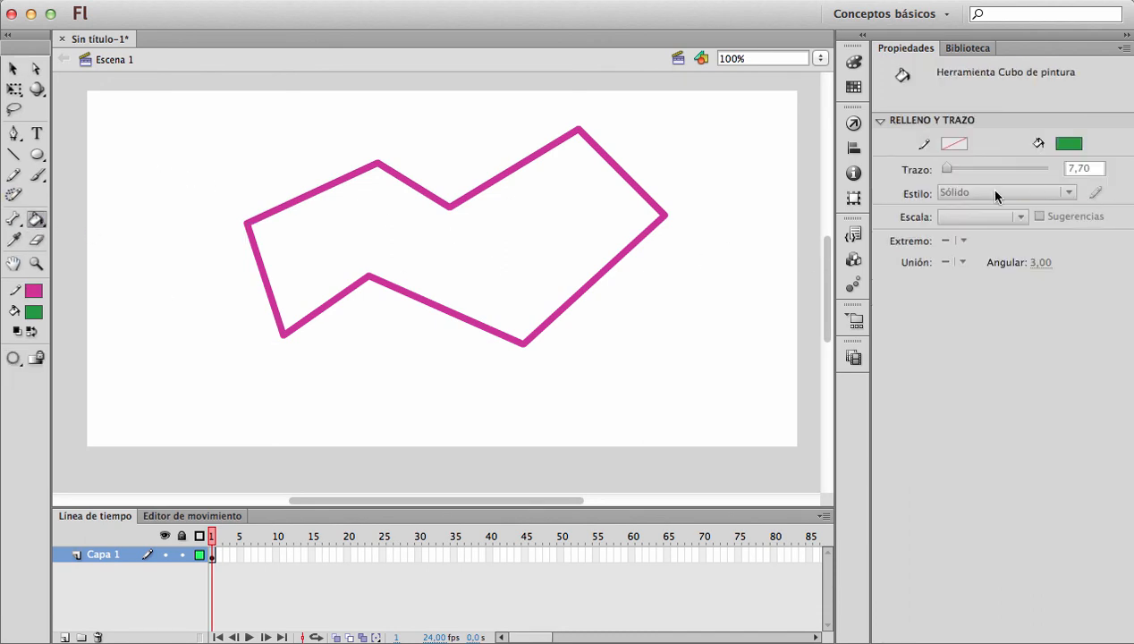
left_click(14, 69)
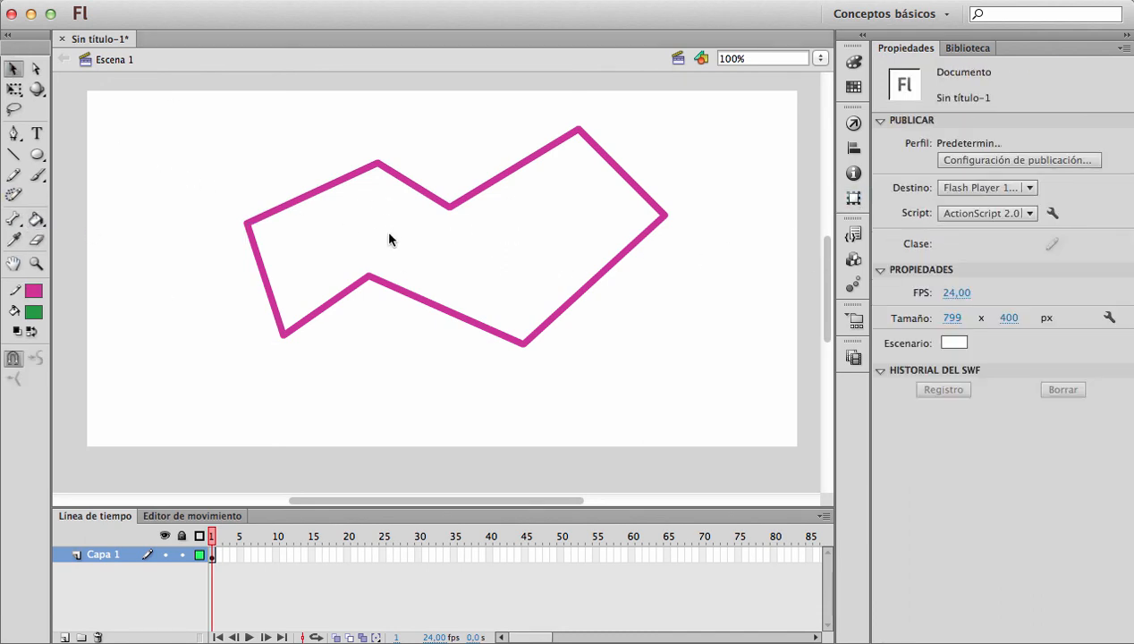
mouse_move(198, 104)
left_mouse_down()
mouse_move(659, 405)
mouse_move(733, 413)
left_mouse_up()
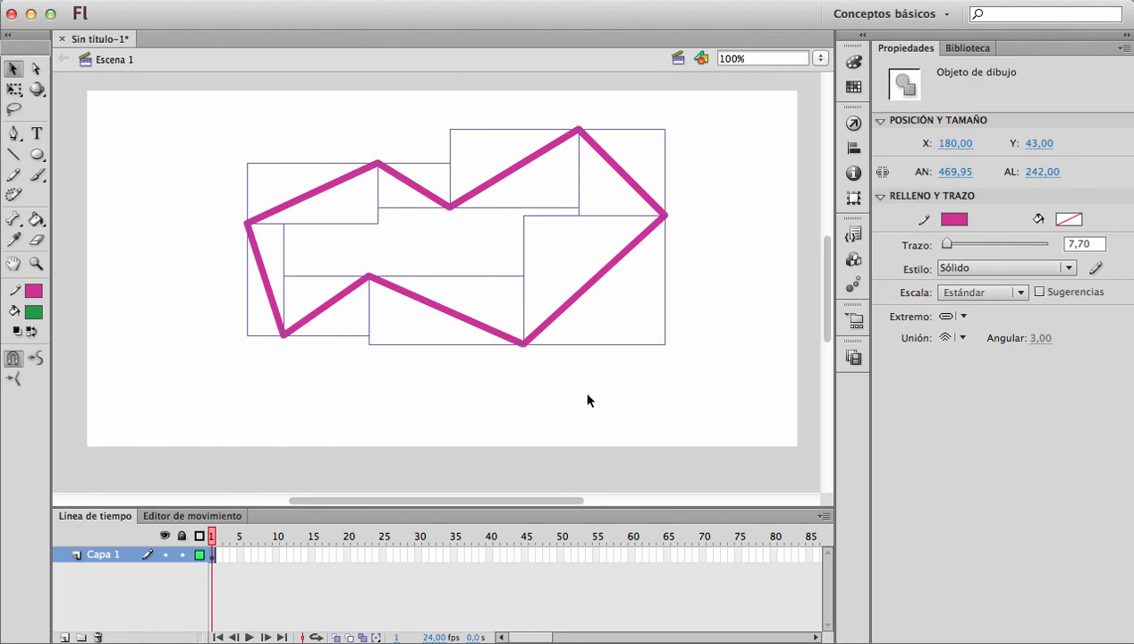
Step: Write a two-line text note reading "Control + B" and "Separar" below the polygon, and delete it
key("t")
left_click(389, 382)
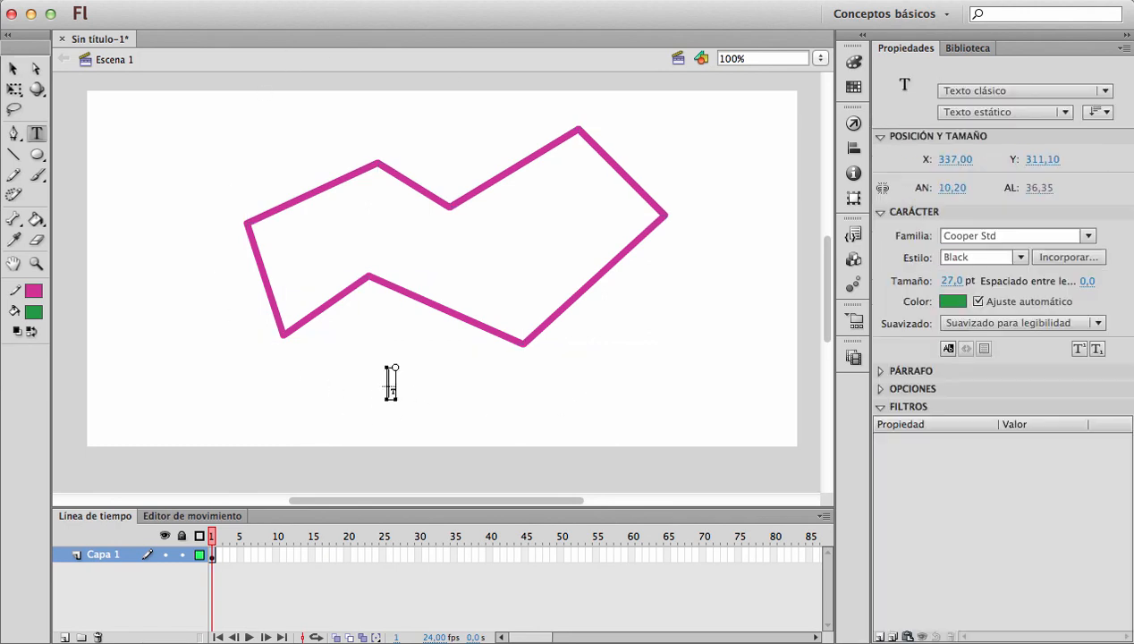
type("Control")
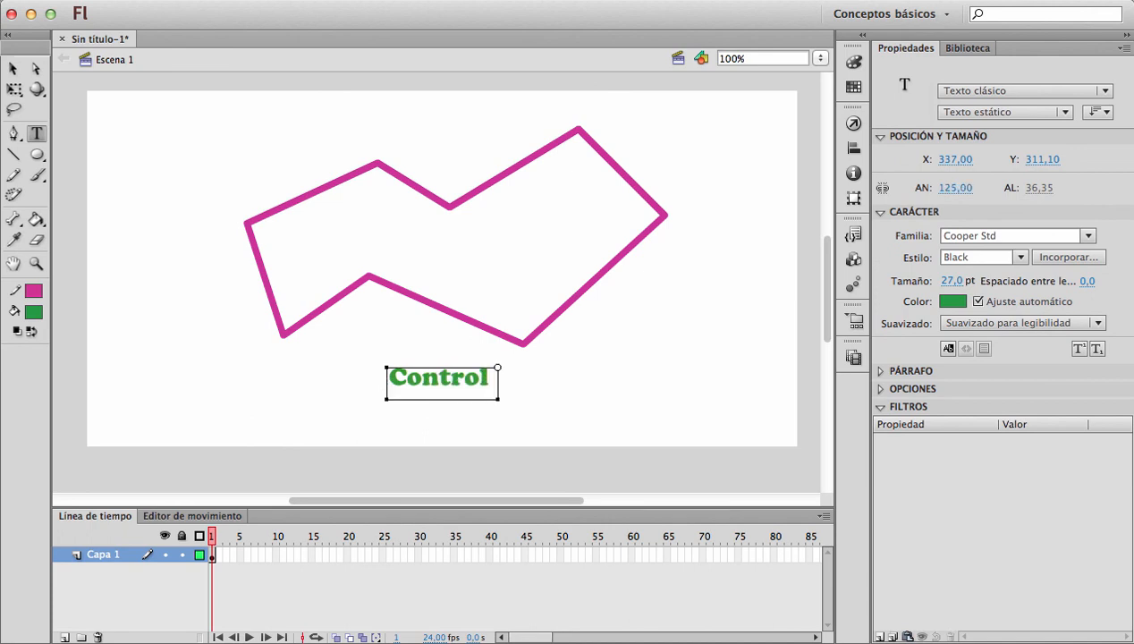
type(" + B")
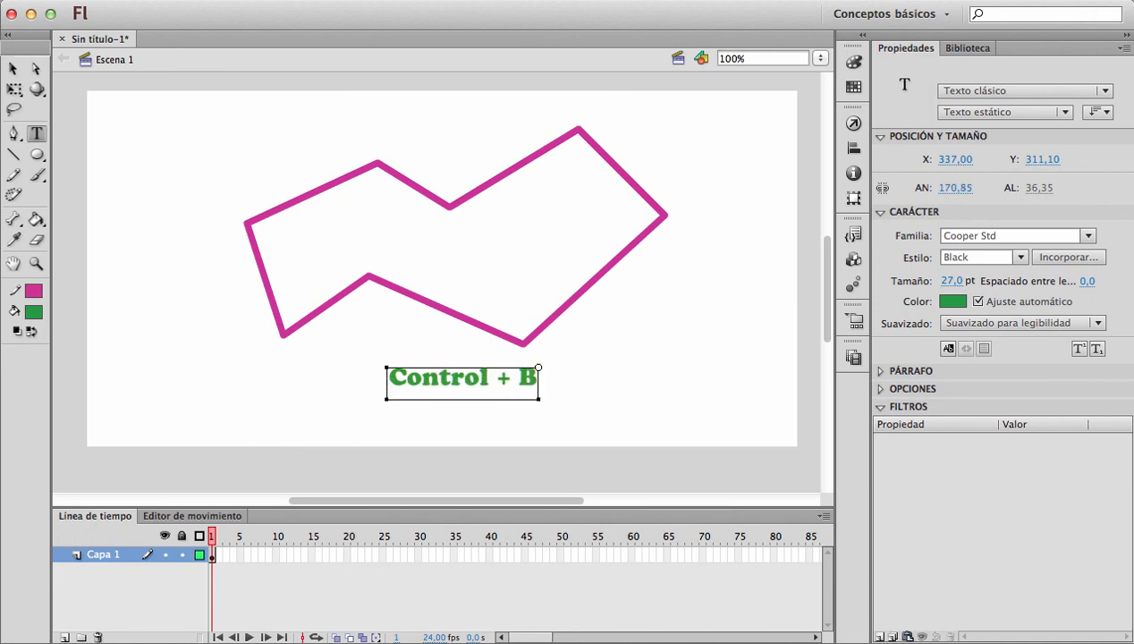
key("Return")
type("Separa")
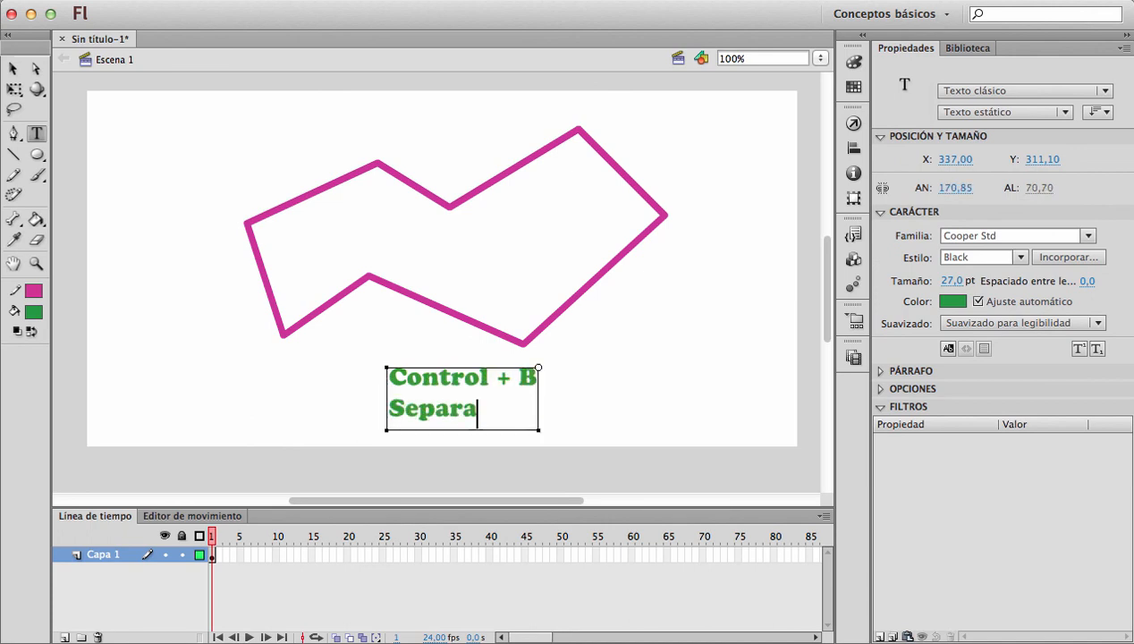
type("r")
key("Escape")
left_click(523, 382)
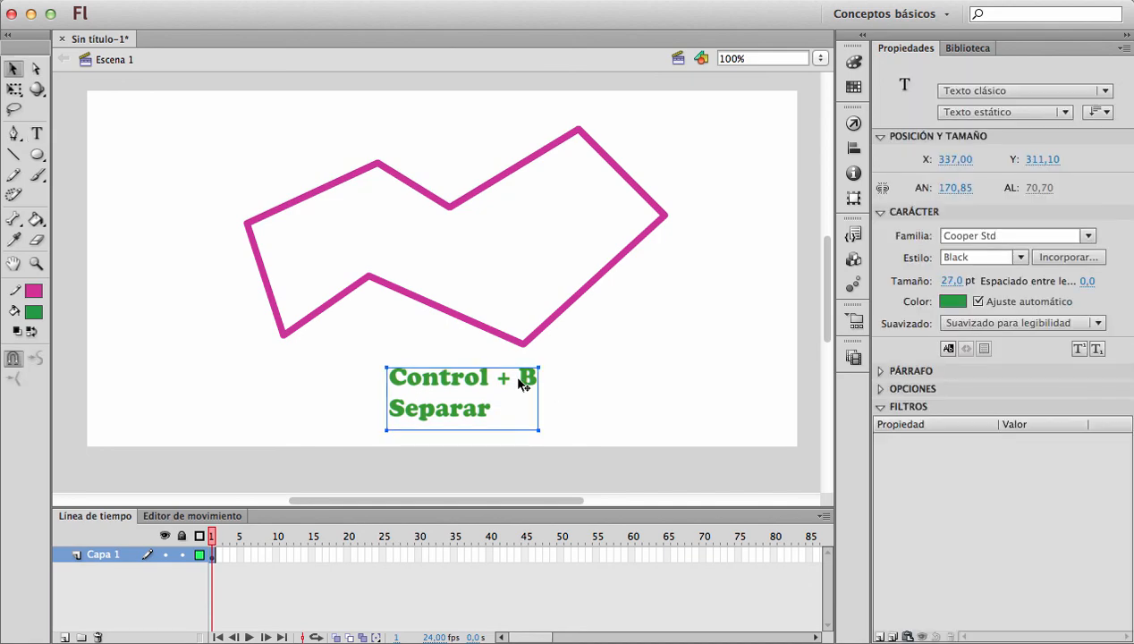
key("Delete")
Step: Break all the polygon's line objects apart into a raw shape and fill its interior with green using the Paint Bucket
left_click_drag(188, 126, 729, 388)
key("ctrl+b")
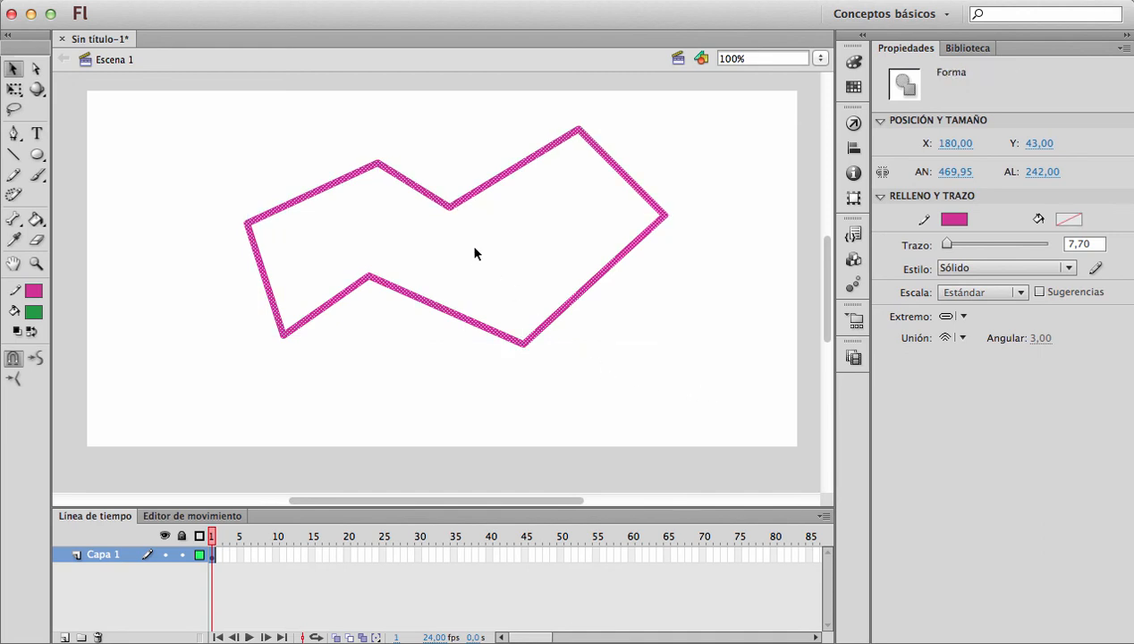
key("ctrl+z")
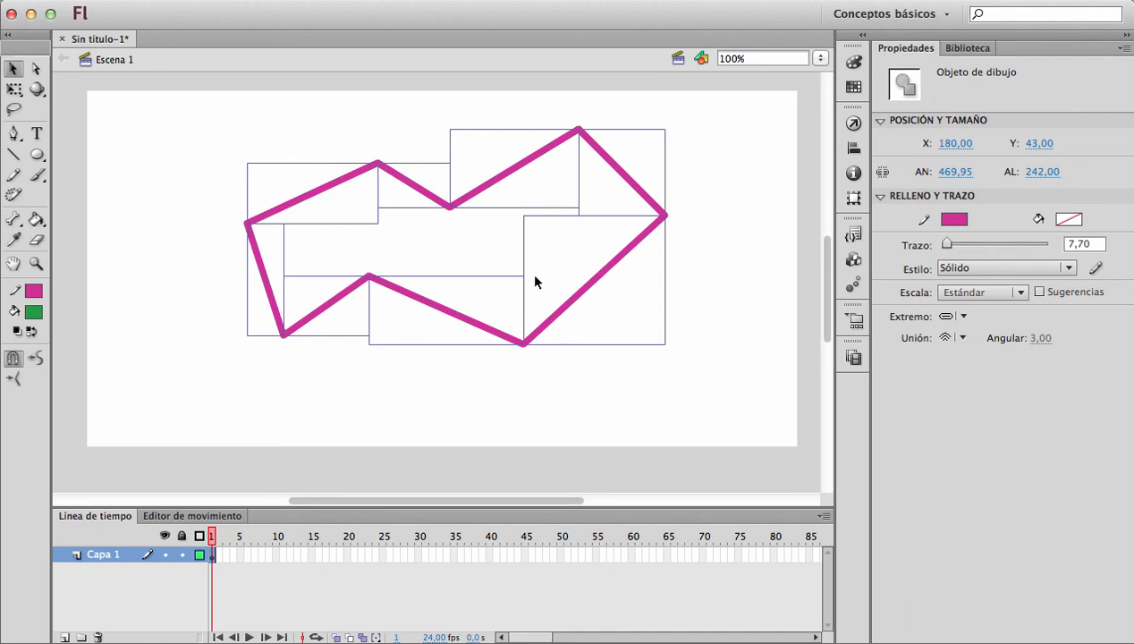
key("ctrl+b")
left_click(611, 293)
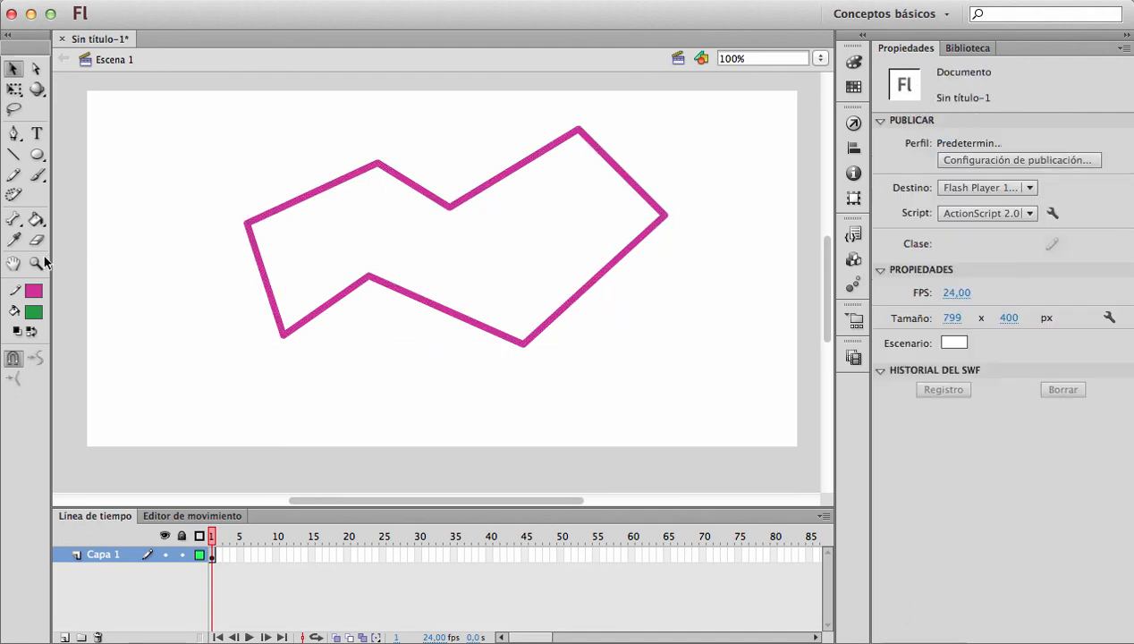
left_click(37, 219)
left_click(433, 248)
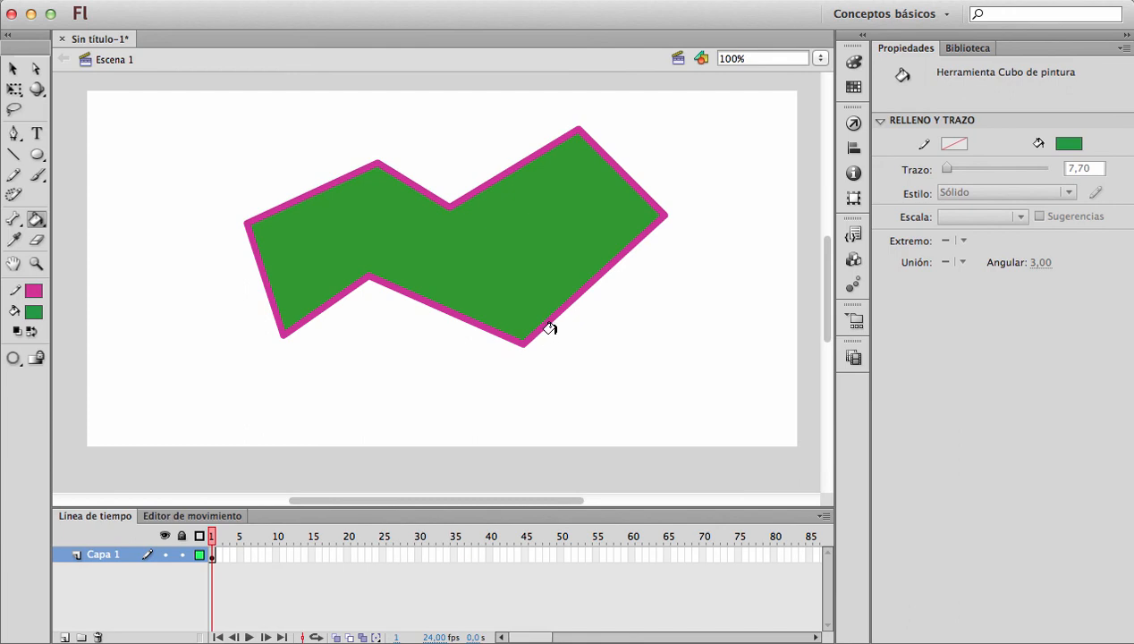
Step: Select the whole filled polygon with its outline and delete it from the stage
key("v")
left_click_drag(189, 150, 729, 430)
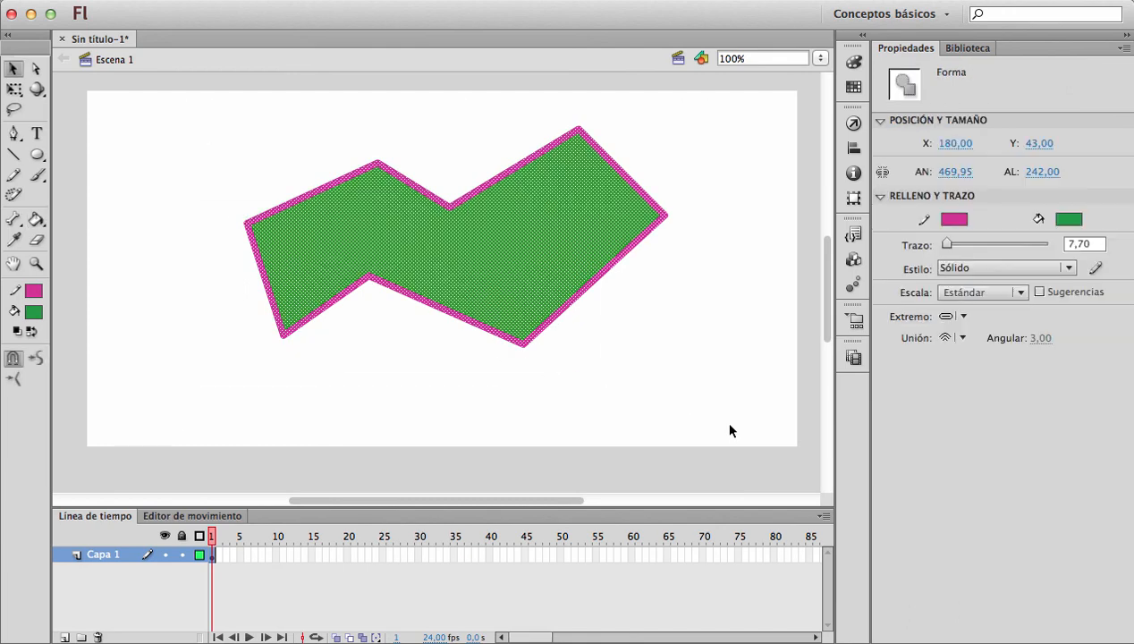
key("Delete")
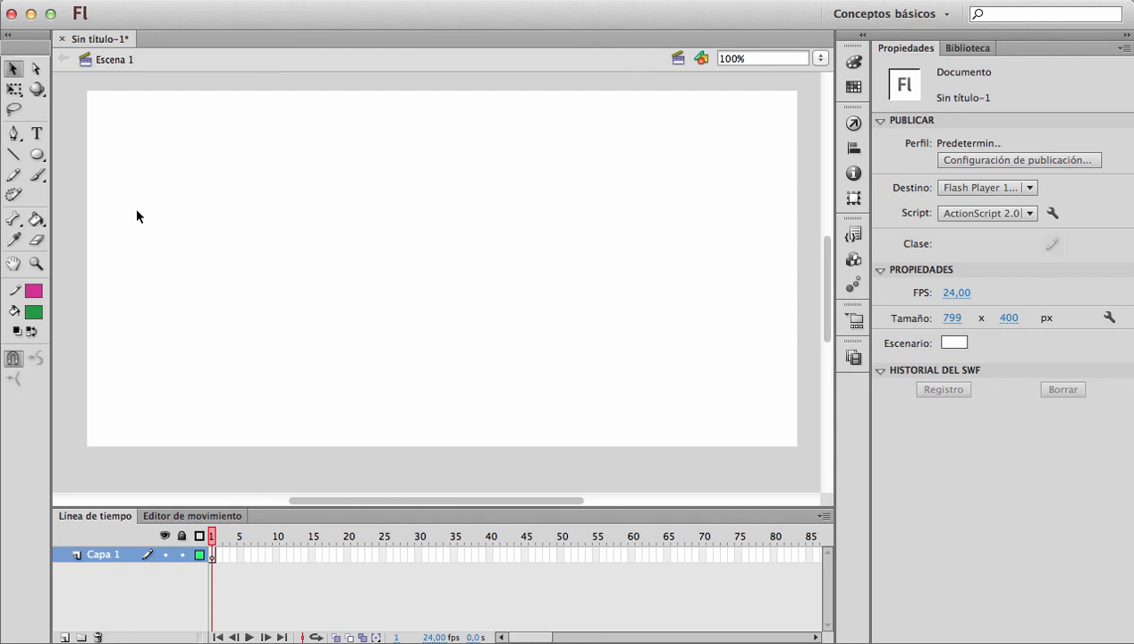
Step: Try a thick diagonal line with the Pencil tool at a stroke of 23,55 and undo it
left_click(15, 177)
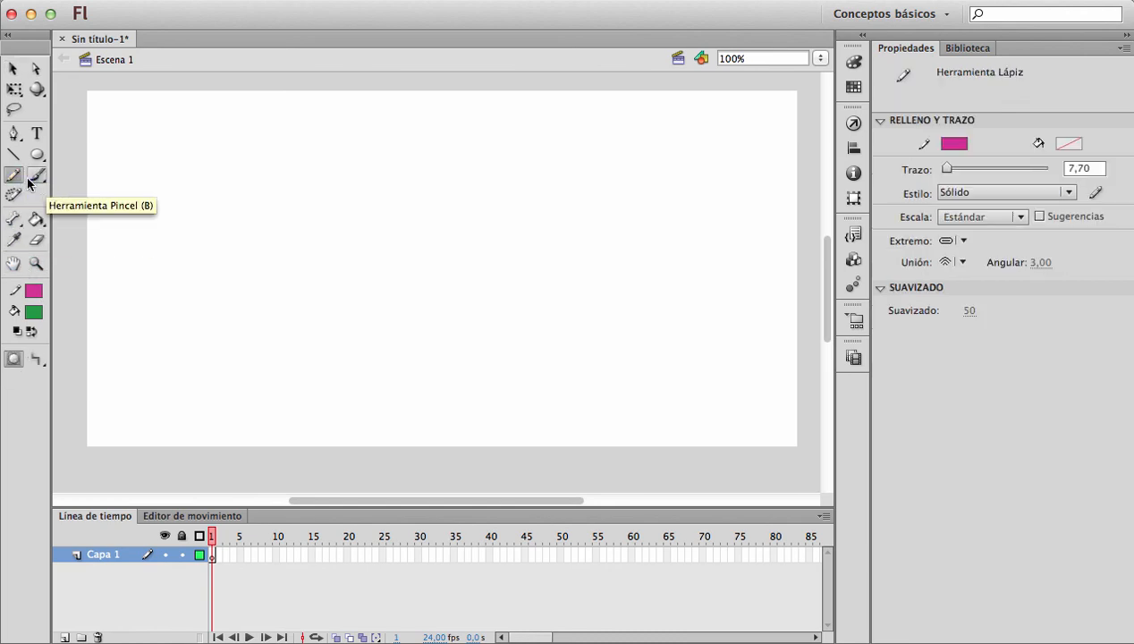
left_click(13, 156)
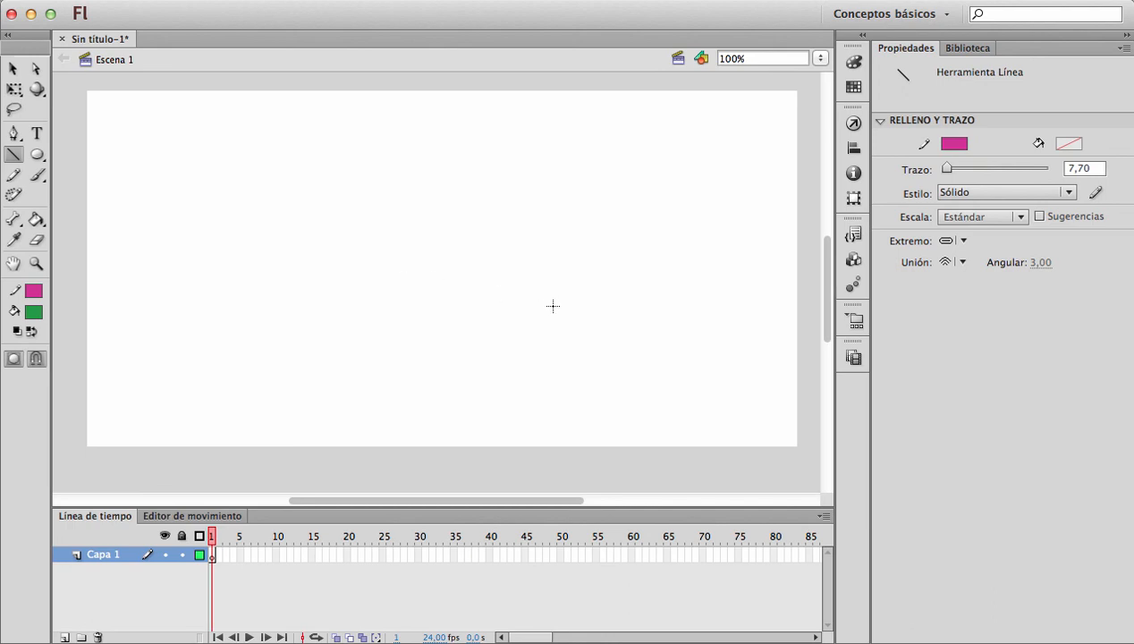
left_click(14, 177)
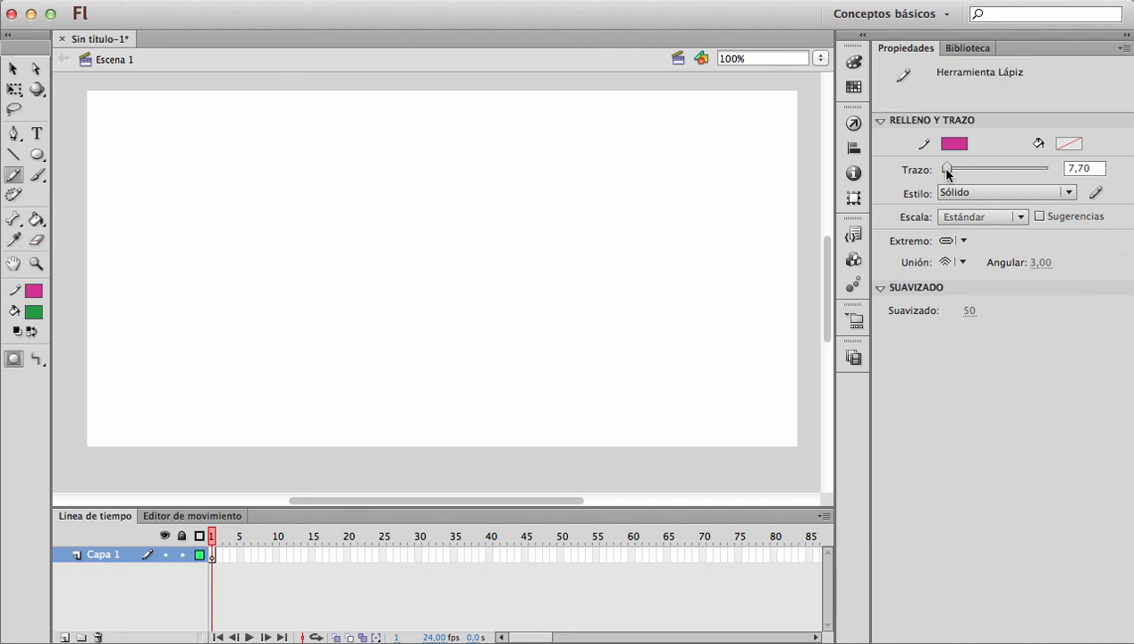
left_click_drag(946, 170, 952, 170)
left_click_drag(950, 166, 947, 167)
left_click(823, 6)
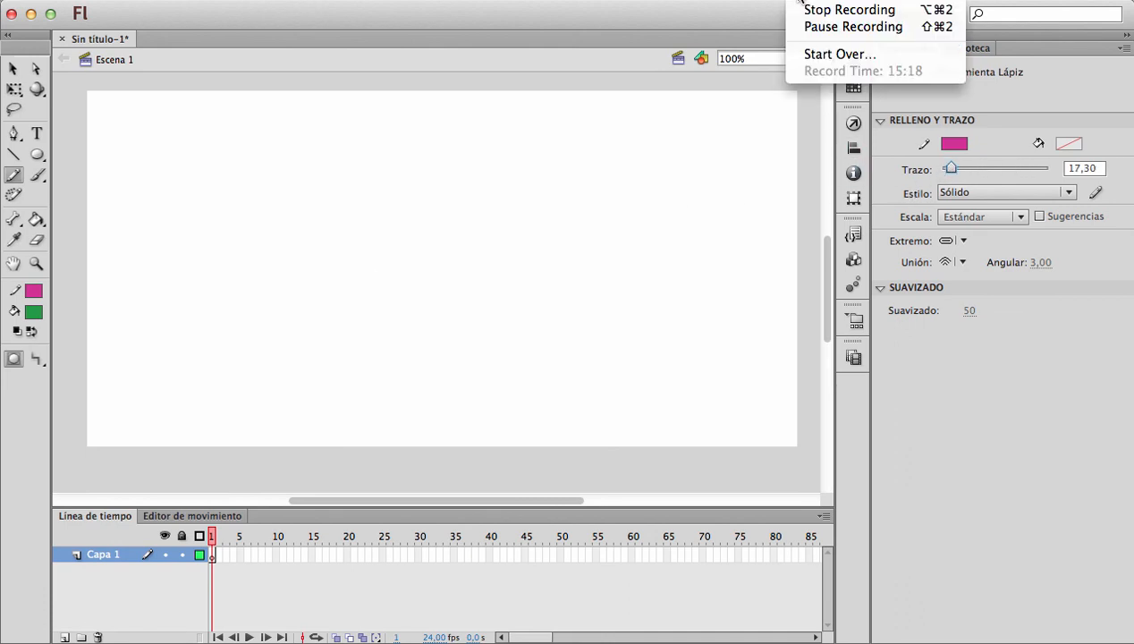
left_click(833, 29)
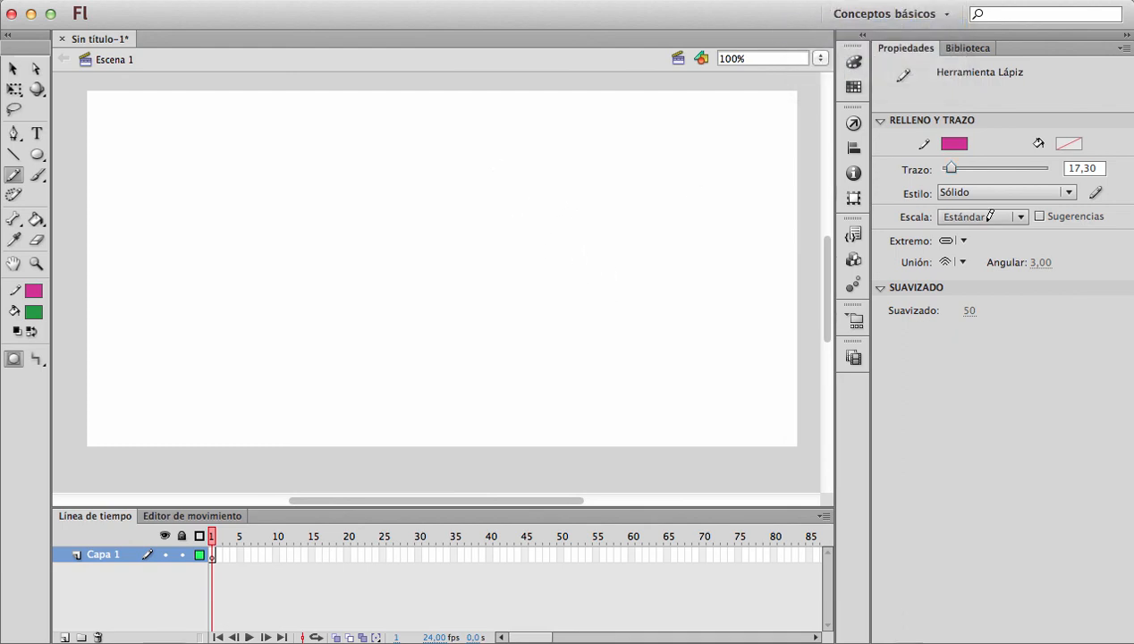
left_click_drag(949, 170, 954, 170)
left_click_drag(527, 135, 585, 267)
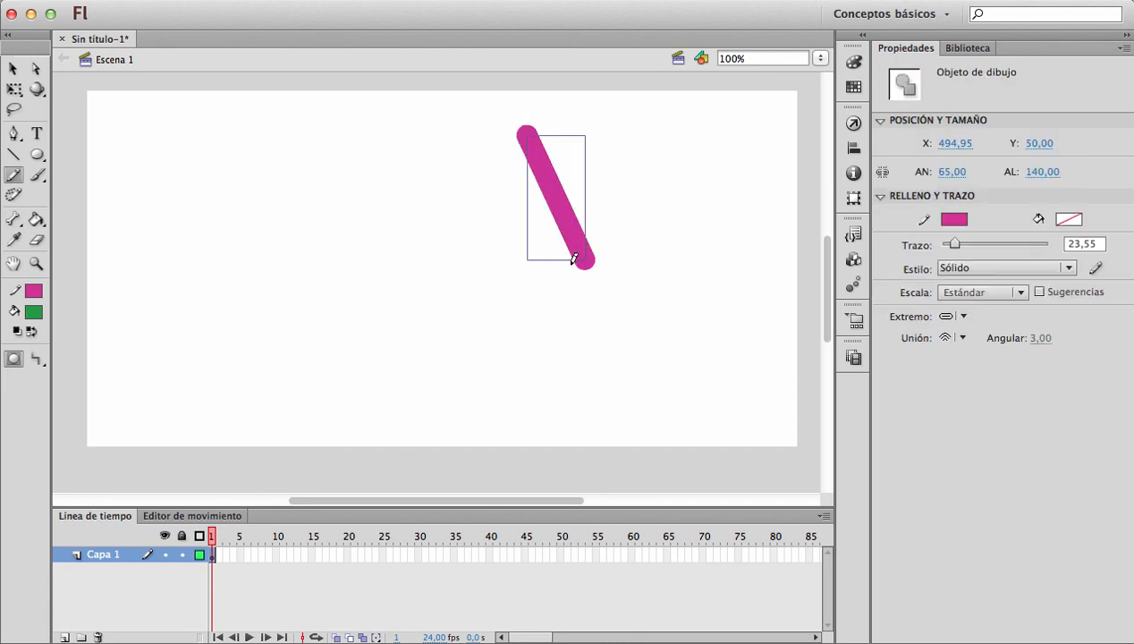
key("super+z")
Step: With the Pencil at stroke 8,75 and Object Drawing off, draw a skull outline with two tooth lines and a triangular nose
left_click_drag(952, 168, 943, 168)
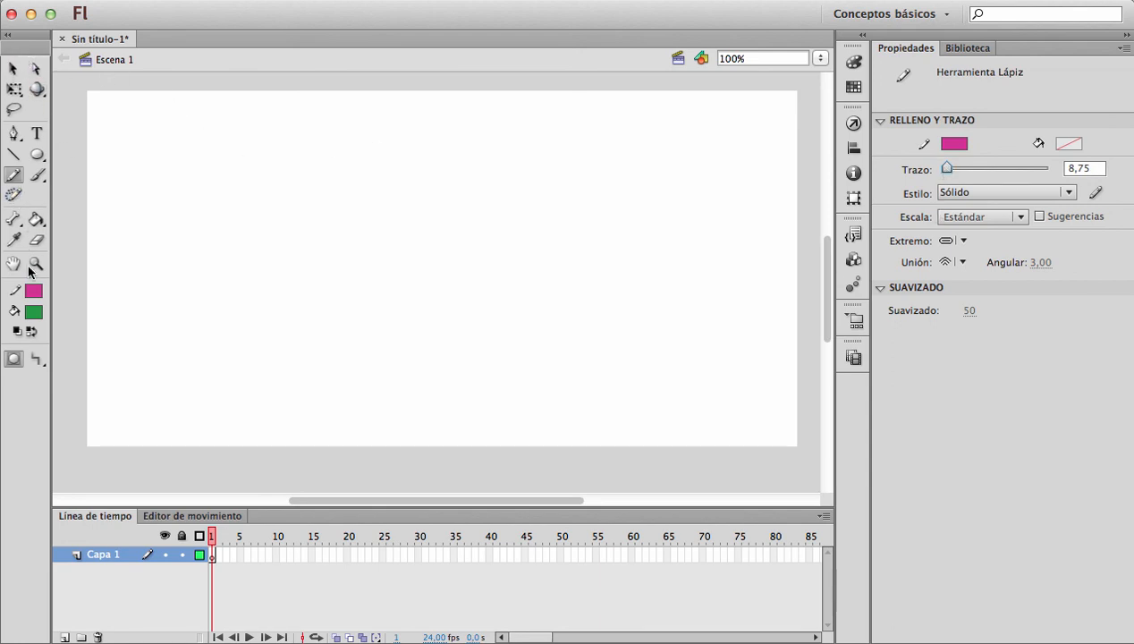
left_click(14, 359)
mouse_move(344, 330)
left_mouse_down()
mouse_move(455, 127)
mouse_move(426, 319)
mouse_move(405, 355)
mouse_move(345, 320)
left_mouse_up()
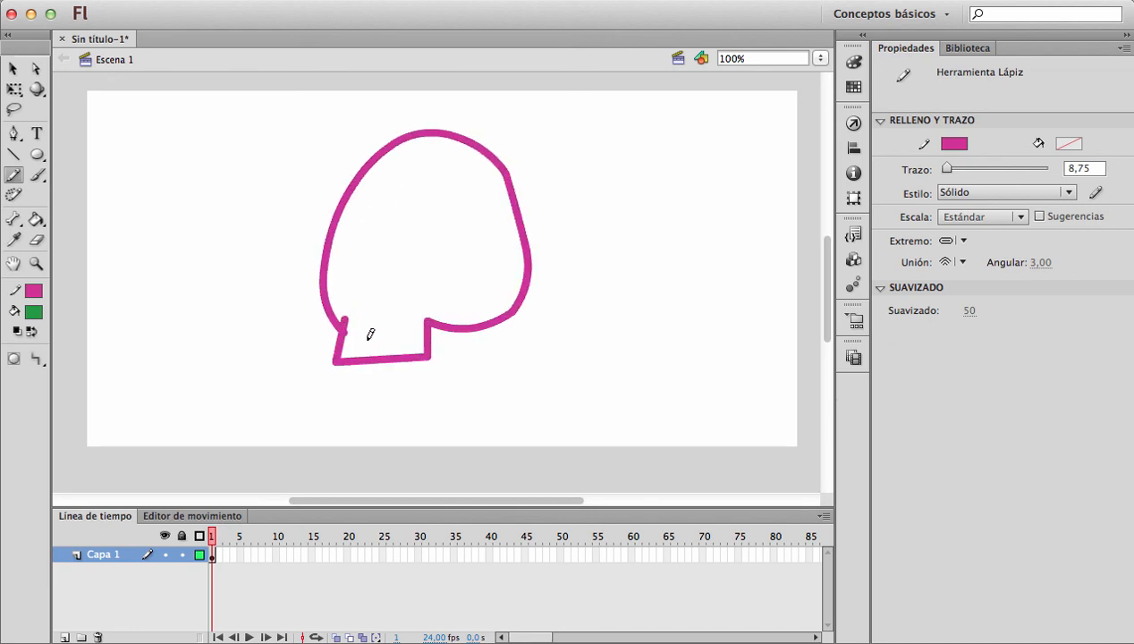
mouse_move(369, 357)
left_mouse_down()
mouse_move(368, 327)
mouse_move(389, 315)
left_mouse_up()
mouse_move(383, 240)
left_mouse_down()
mouse_move(368, 262)
mouse_move(390, 284)
mouse_move(382, 242)
left_mouse_up()
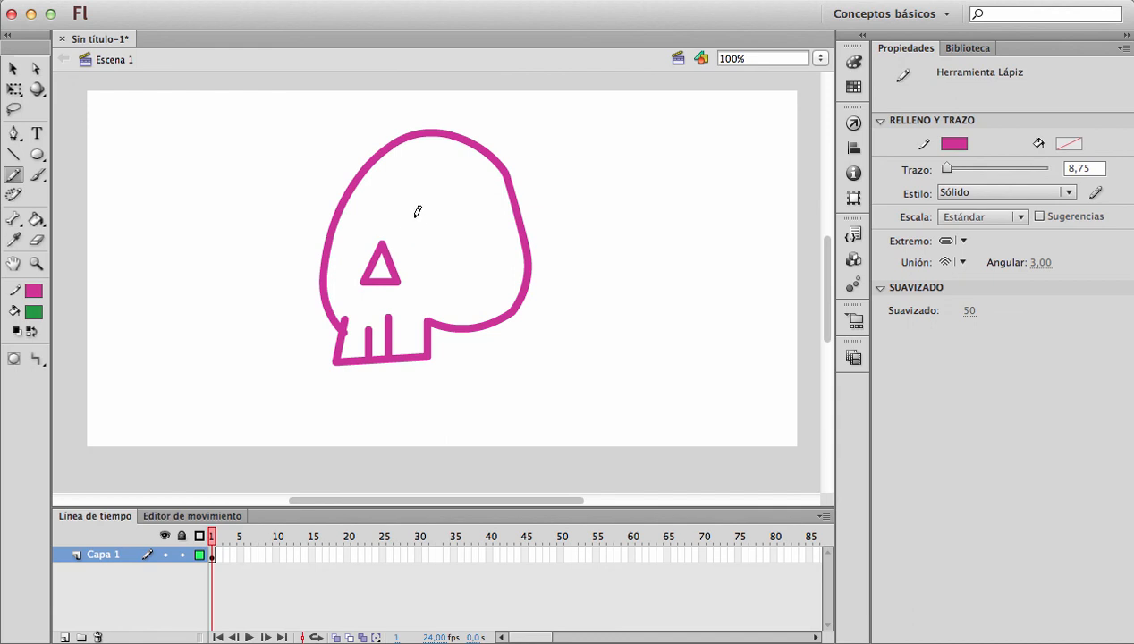
Step: Switch the Pencil mode to Suavizar and draw two rounded eye sockets above the skull's nose
left_click(36, 358)
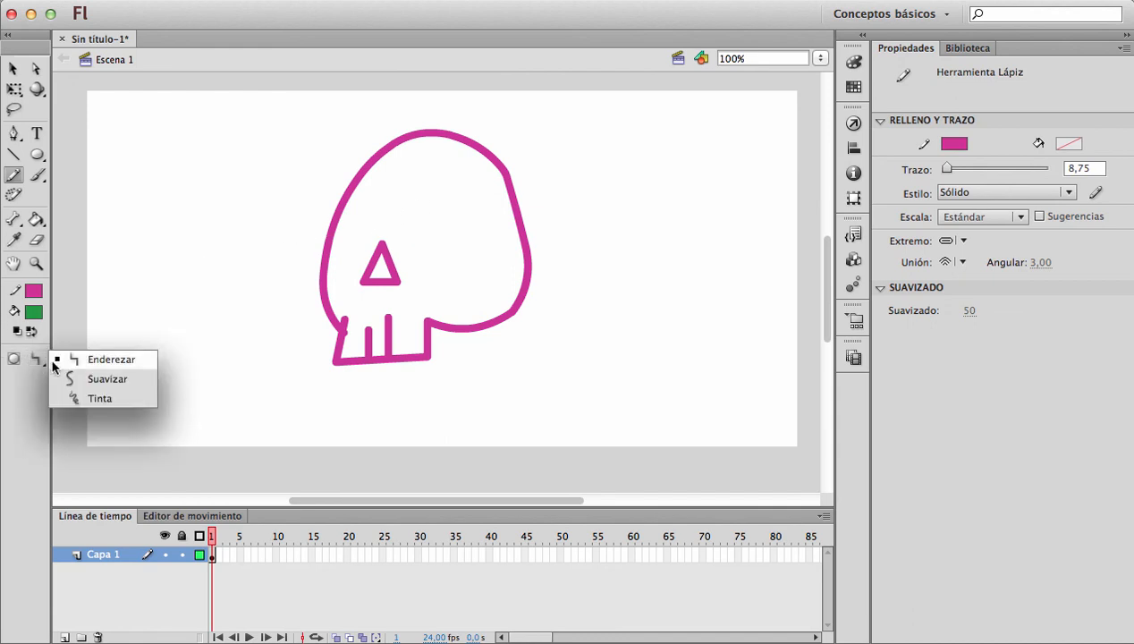
left_click(90, 380)
mouse_move(441, 202)
left_mouse_down()
mouse_move(438, 189)
mouse_move(348, 208)
mouse_move(367, 197)
left_mouse_up()
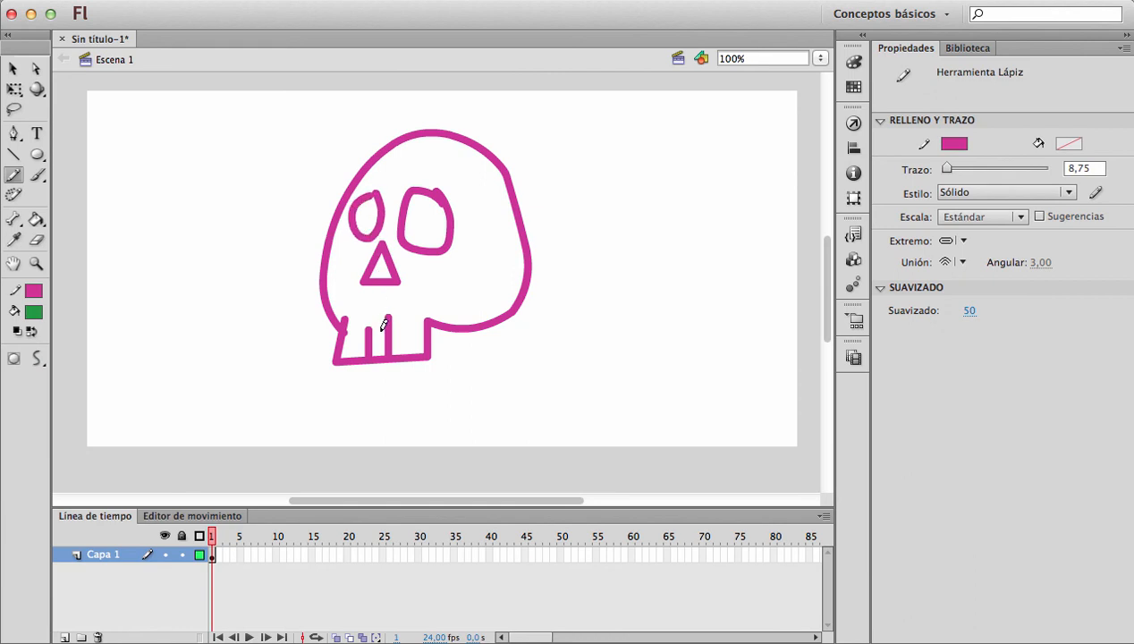
Step: Select all the skull's strokes and move the drawing sideways to about X 95
key("v")
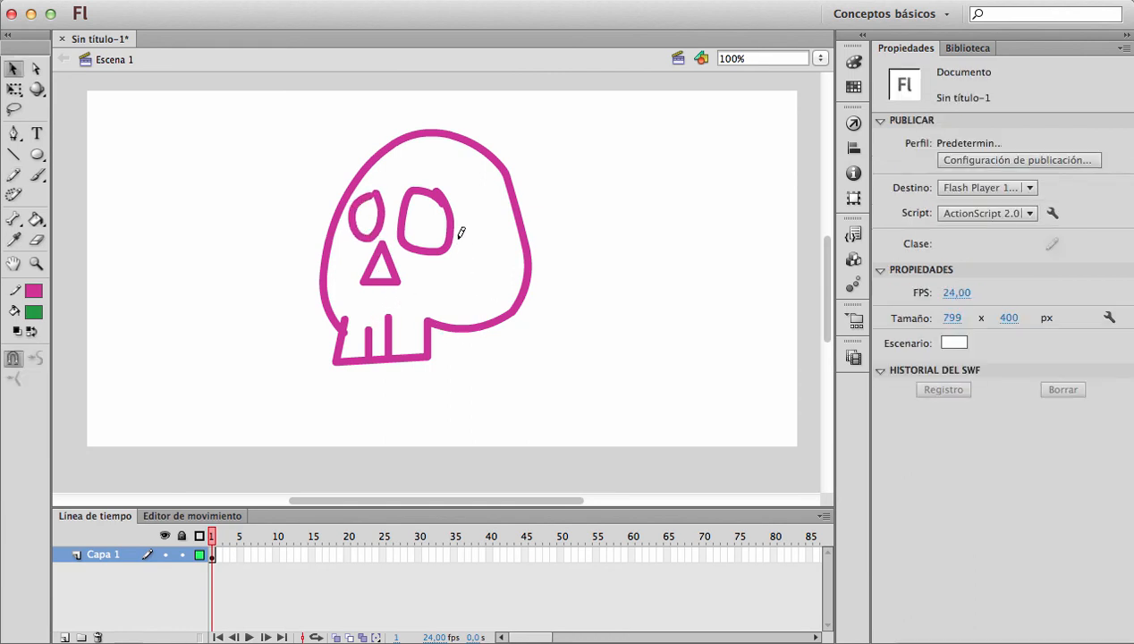
left_click(519, 219)
mouse_move(277, 100)
left_mouse_down()
mouse_move(425, 286)
mouse_move(601, 436)
left_mouse_up()
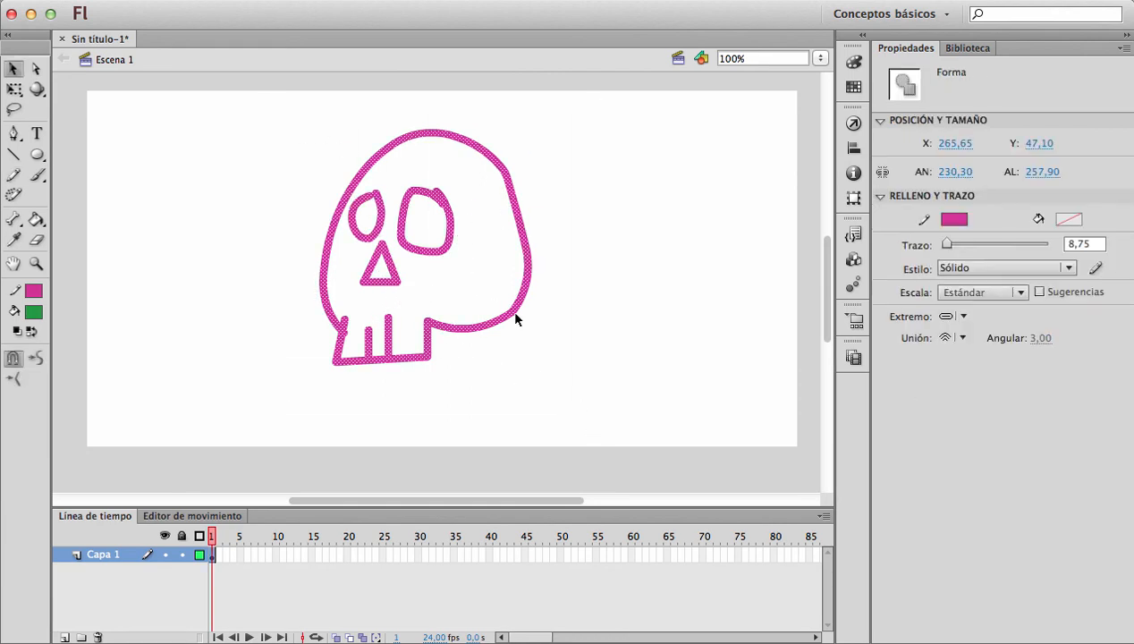
left_click_drag(533, 283, 400, 274)
left_click_drag(256, 95, 563, 429)
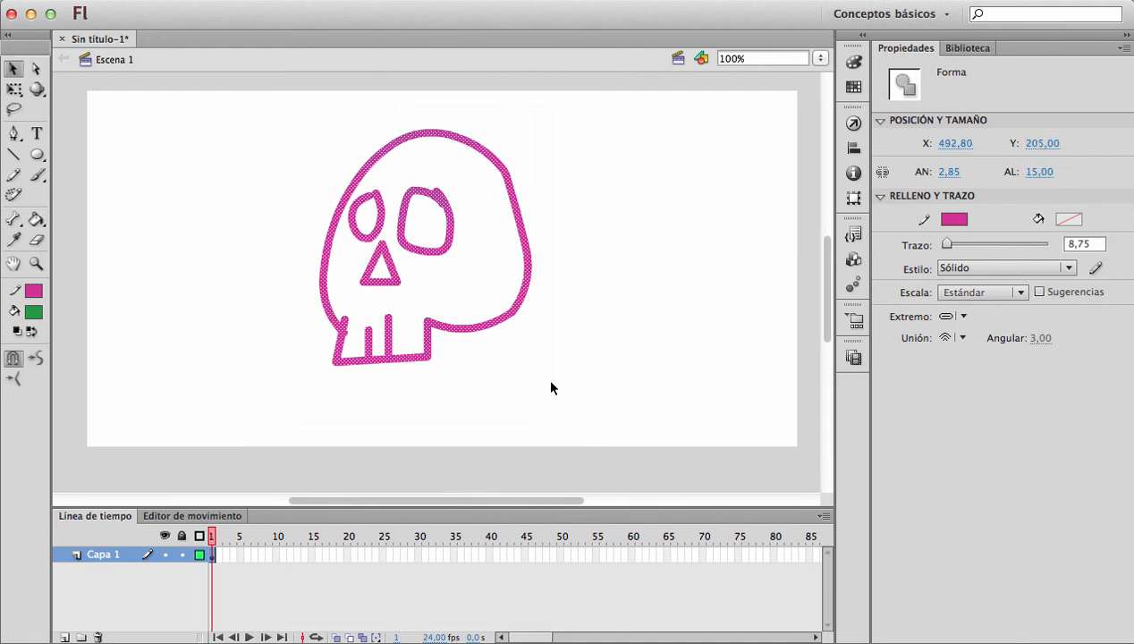
left_click_drag(525, 254, 373, 252)
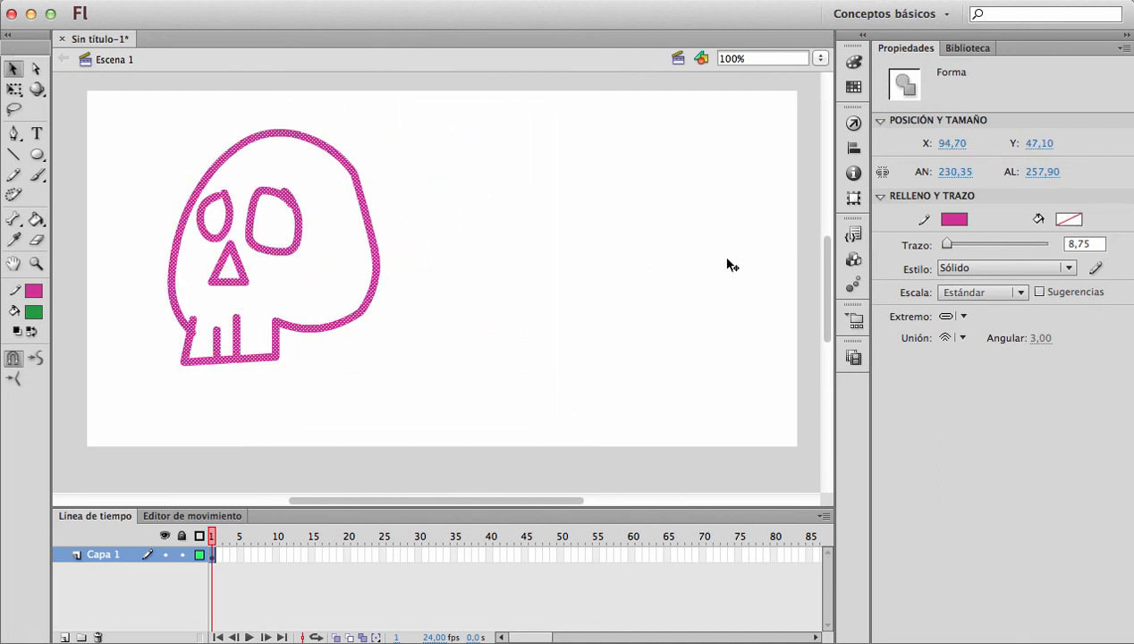
Step: Set the skull's stroke to 7,40, deselect it, and switch to the Brush tool
left_click_drag(944, 245, 945, 245)
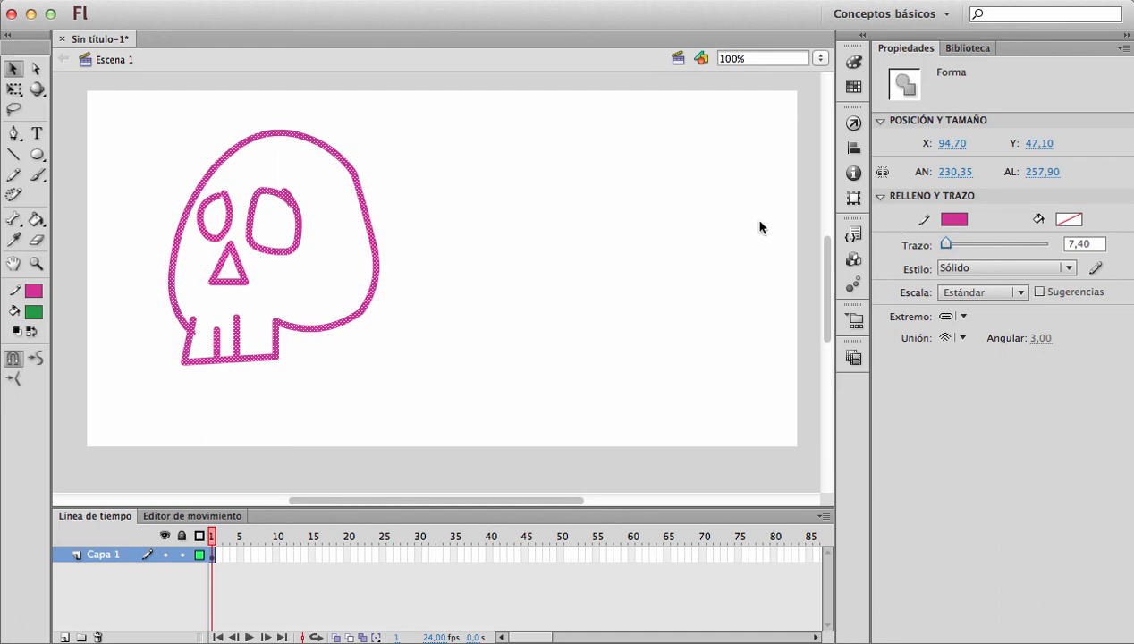
left_click(265, 218)
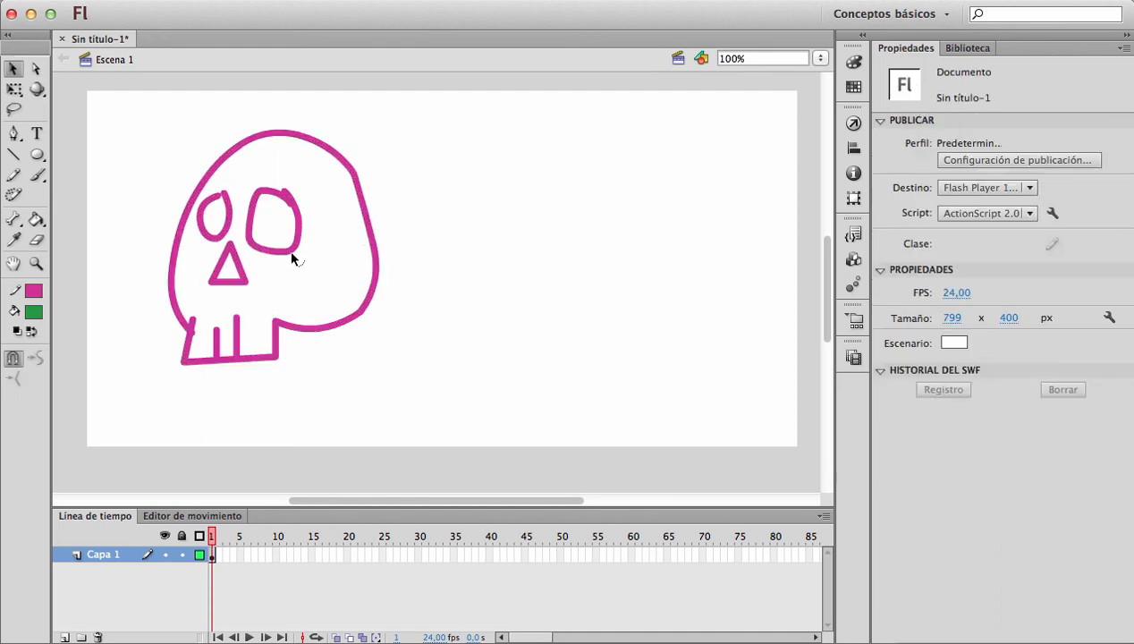
left_click(36, 175)
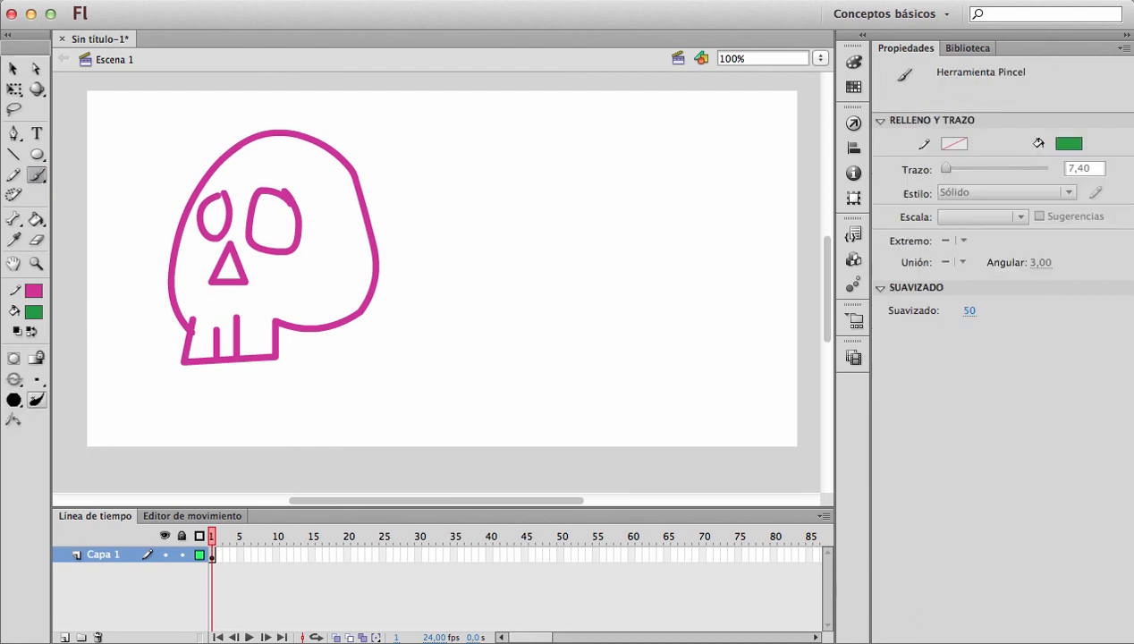
Step: Choose a larger brush size with tilt sensitivity enabled, and try a green skull outline beside the pink skull
left_click(37, 380)
left_click(73, 459)
left_click(13, 420)
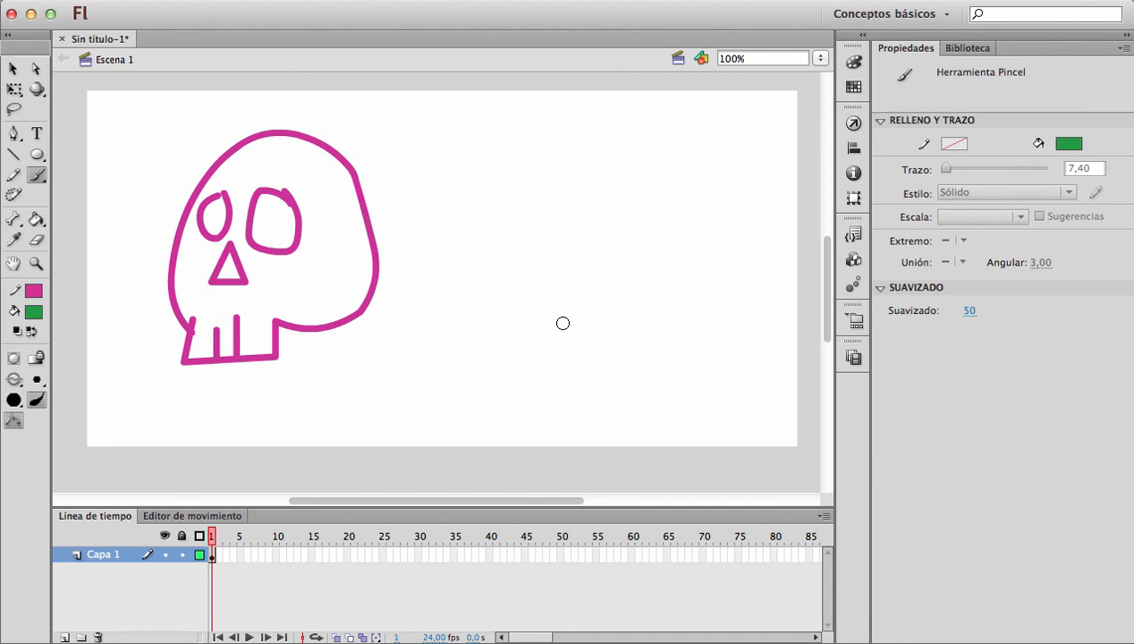
mouse_move(552, 319)
left_mouse_down()
mouse_move(509, 164)
mouse_move(489, 340)
left_mouse_up()
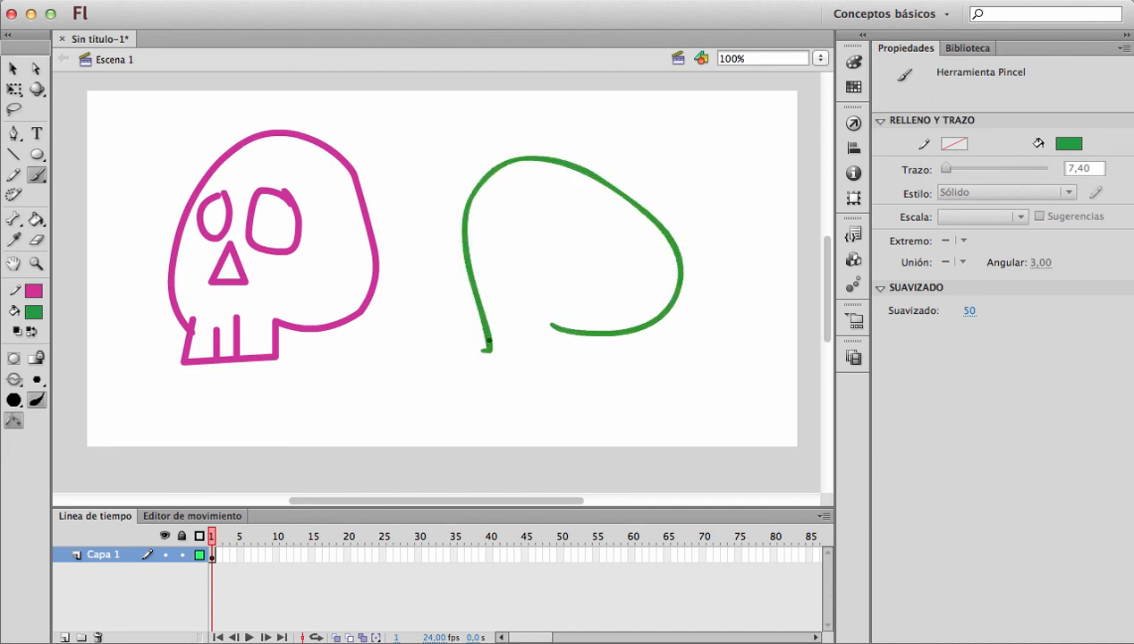
key("super+z")
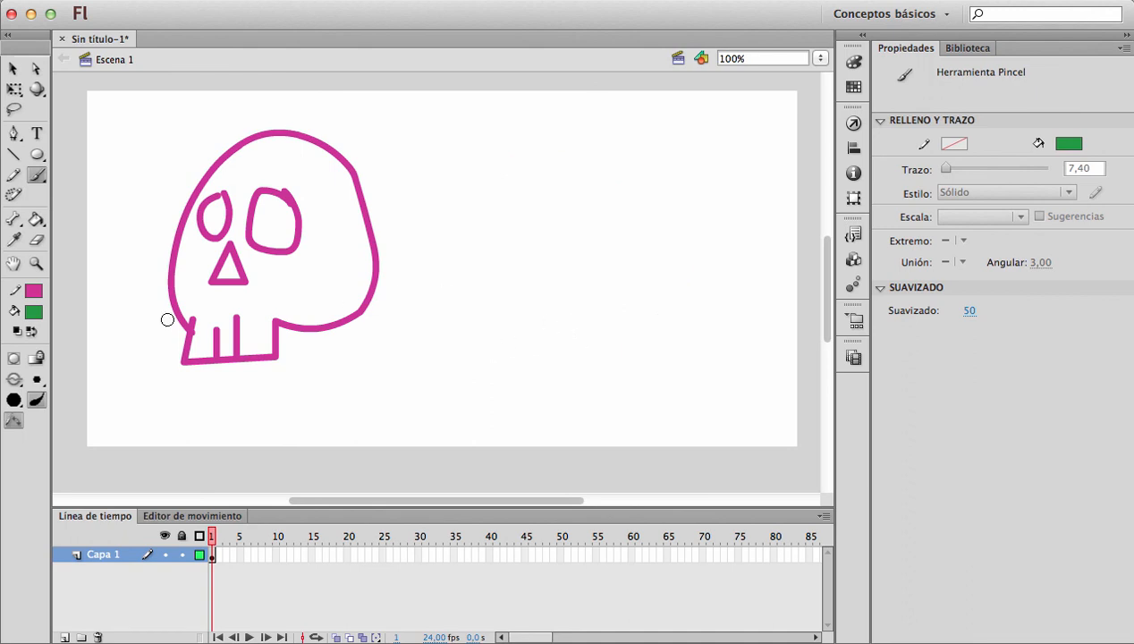
Step: Pick a still larger brush size and paint a green skull outline with three tooth lines beside the pink skull
left_click(37, 379)
left_click(64, 464)
mouse_move(583, 341)
left_mouse_down()
mouse_move(468, 329)
mouse_move(445, 392)
mouse_move(579, 407)
mouse_move(583, 345)
left_mouse_up()
left_click_drag(498, 357, 489, 393)
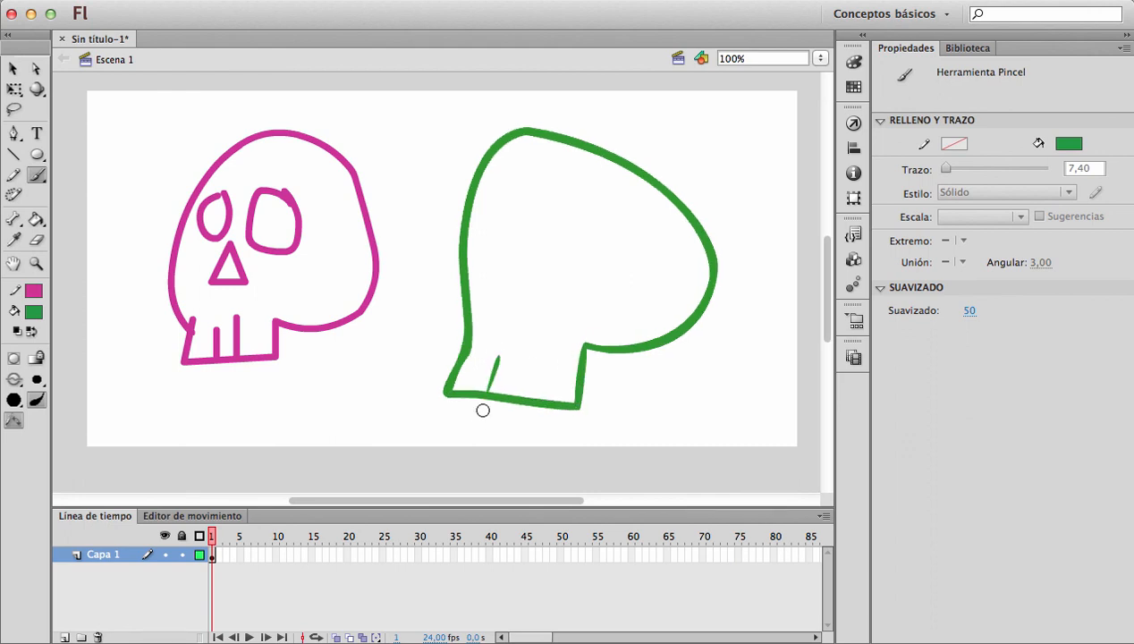
mouse_move(524, 359)
left_mouse_down()
mouse_move(516, 396)
mouse_move(539, 404)
left_mouse_up()
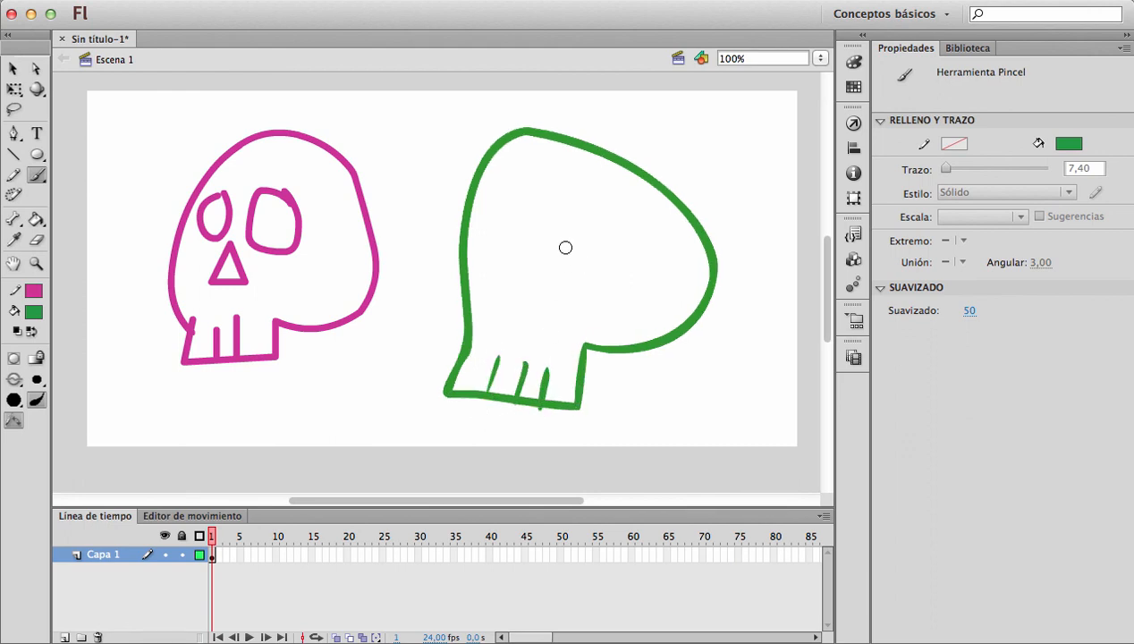
Step: Paint the green skull's nose, two eye sockets and curved rear contour, plus a slanted stroke between the two skulls
mouse_move(534, 236)
left_mouse_down()
mouse_move(506, 289)
mouse_move(540, 259)
left_mouse_up()
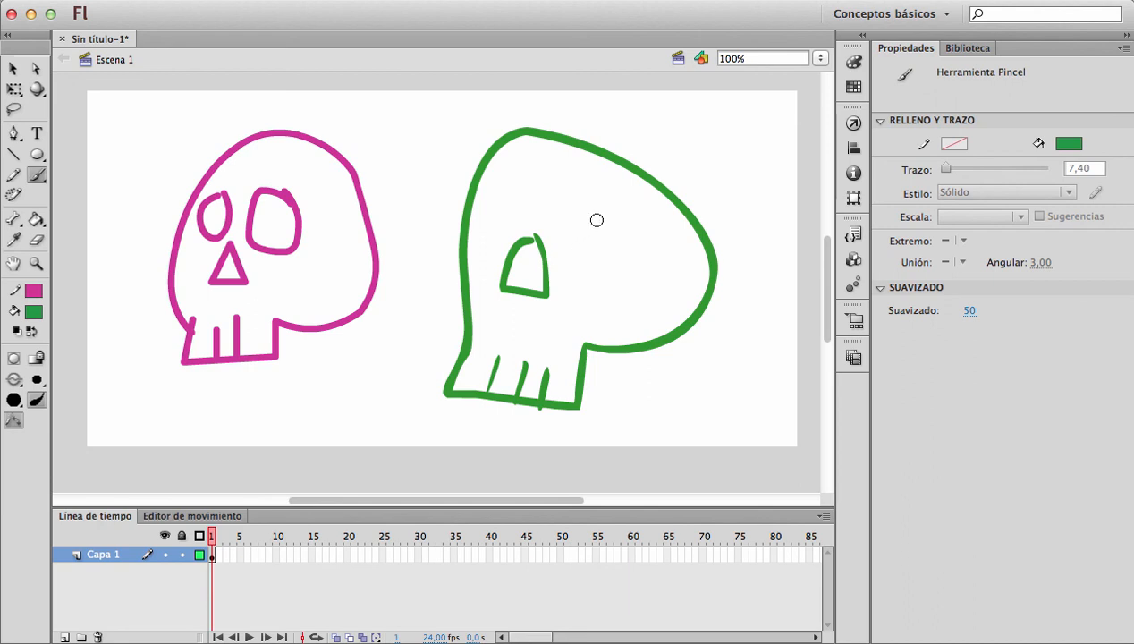
mouse_move(596, 209)
left_mouse_down()
mouse_move(617, 255)
mouse_move(585, 190)
left_mouse_up()
left_click_drag(502, 189, 511, 212)
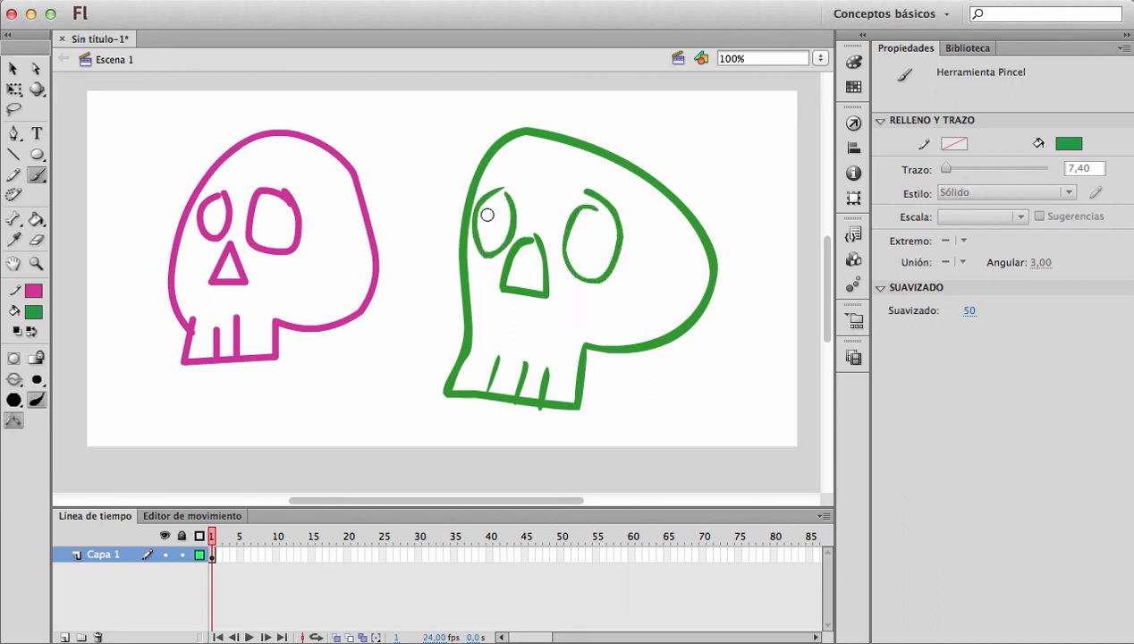
mouse_move(698, 245)
left_mouse_down()
mouse_move(650, 256)
mouse_move(622, 347)
left_mouse_up()
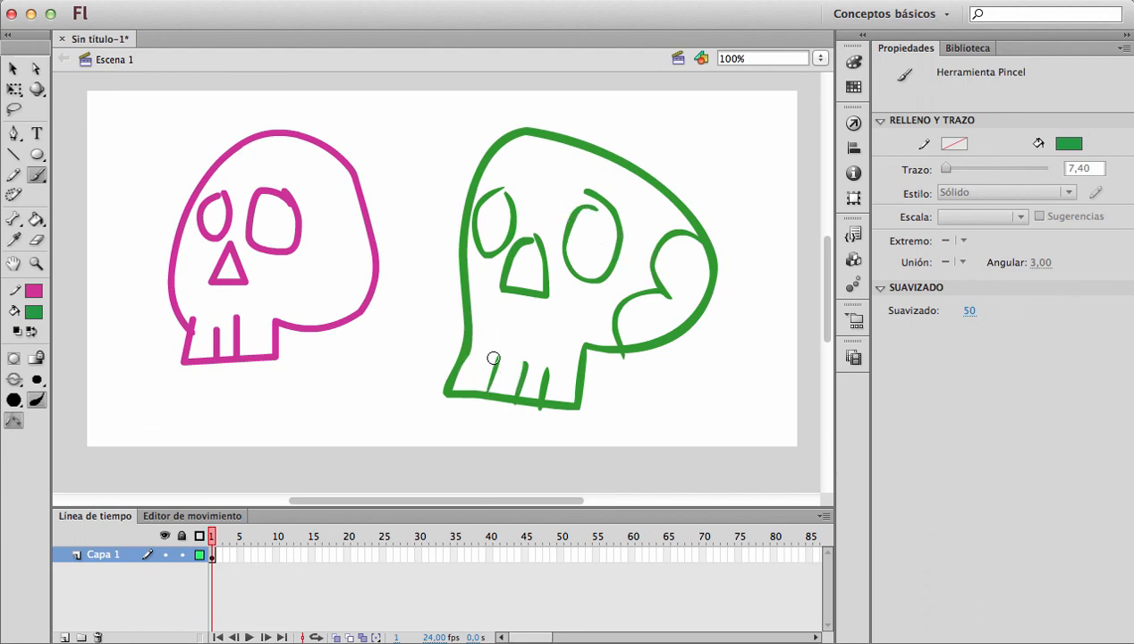
left_click_drag(424, 202, 376, 373)
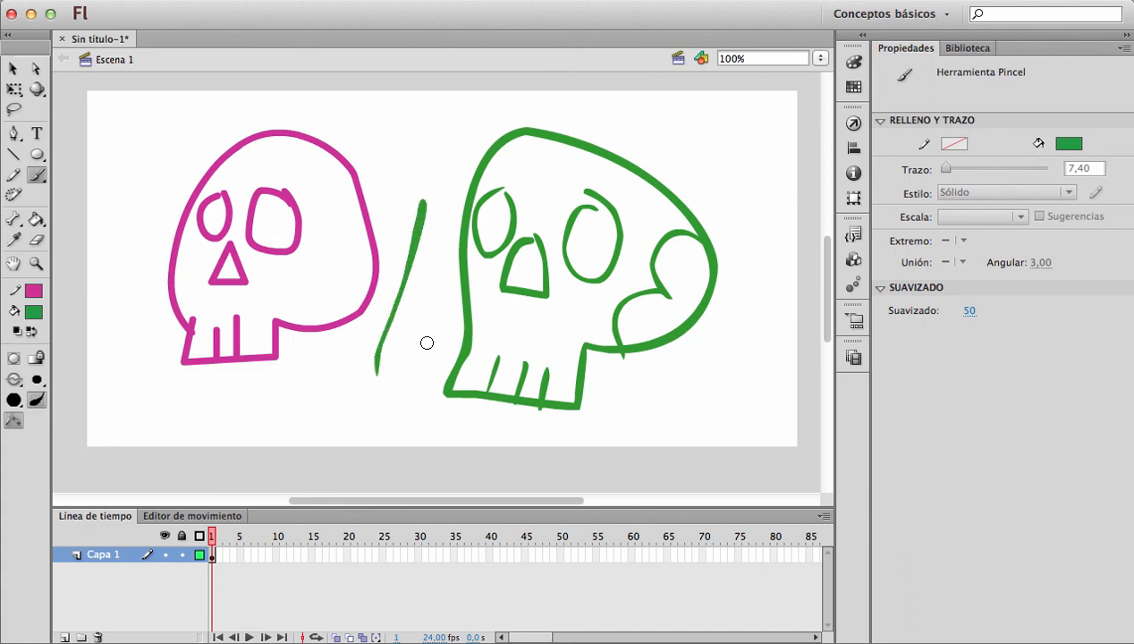
Step: Clear the stage by deleting both skulls and the slanted stroke between them
key("b")
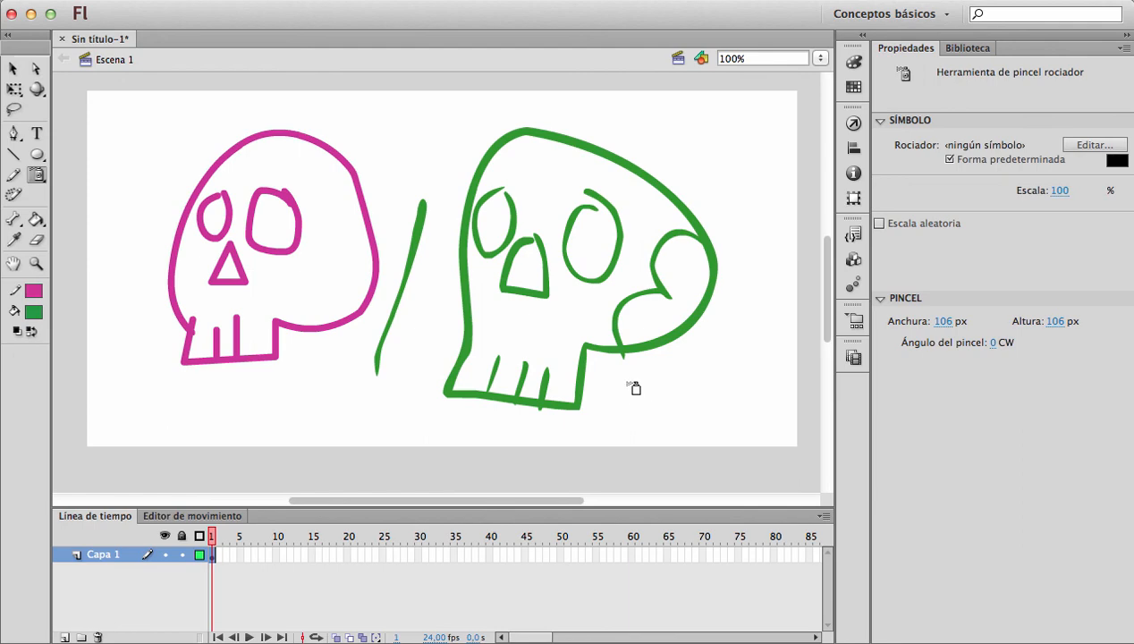
key("v")
mouse_move(735, 449)
left_mouse_down()
mouse_move(212, 84)
mouse_move(112, 102)
left_mouse_up()
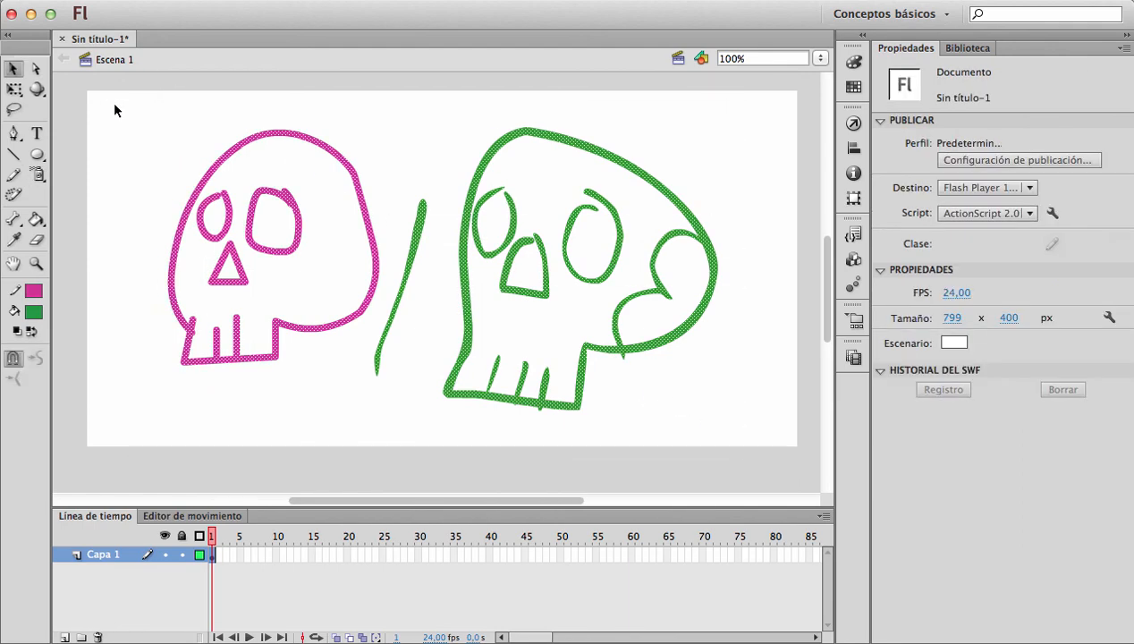
key("Delete")
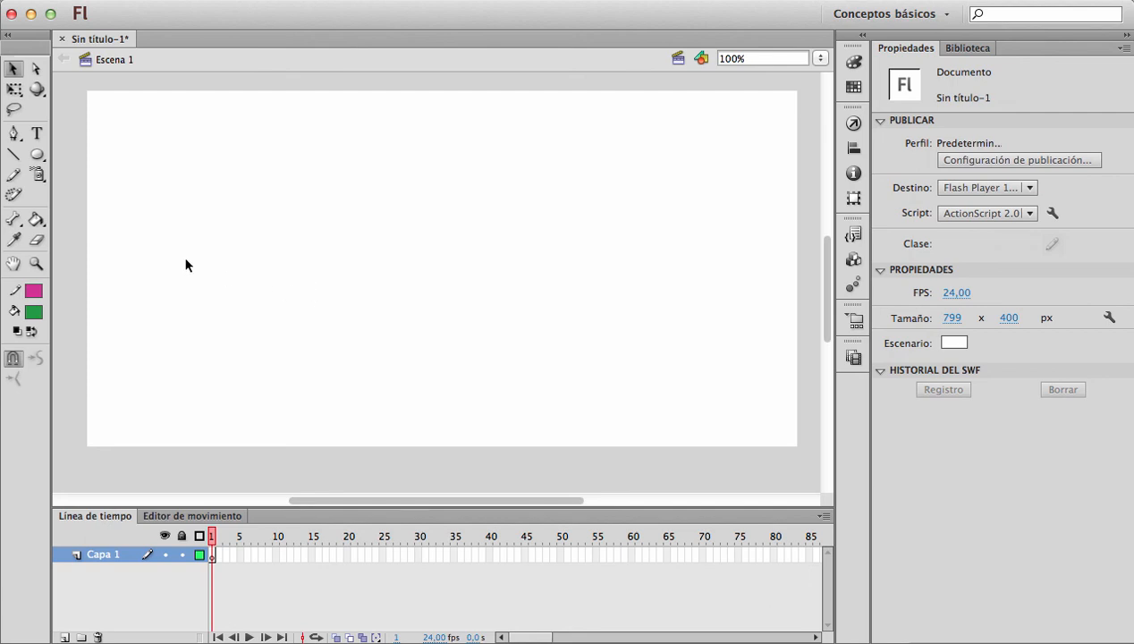
Step: Draw a green rectangle with a pink outline and 15 corner radius, about 271 by 161 px, near the middle of the stage
left_click(38, 155)
left_click_drag(38, 153, 103, 156)
left_click(957, 310)
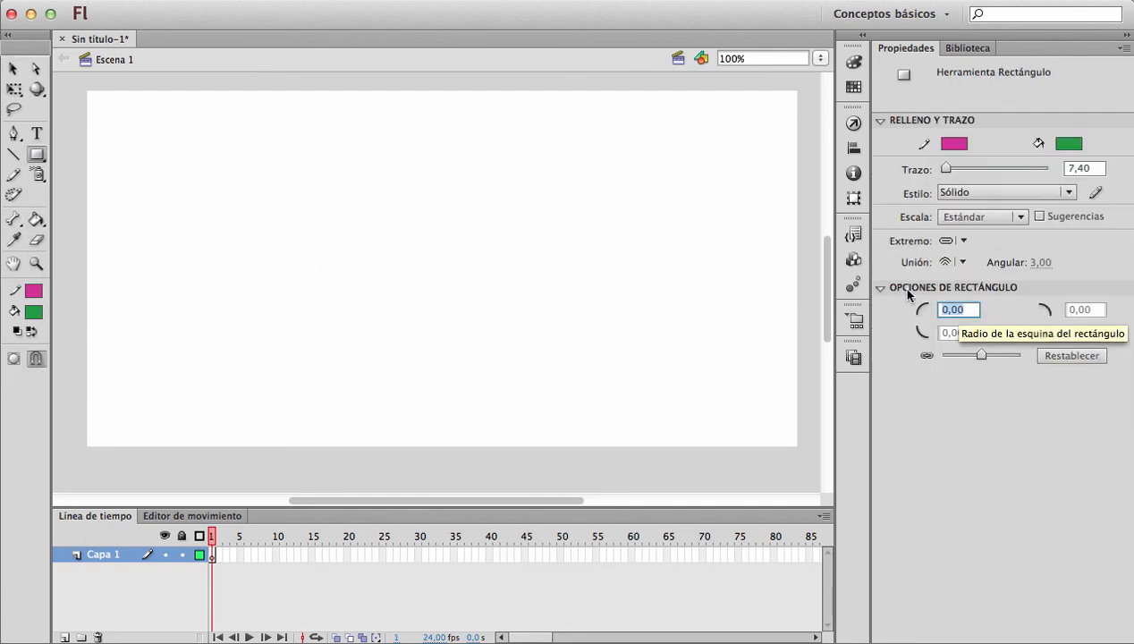
type("15")
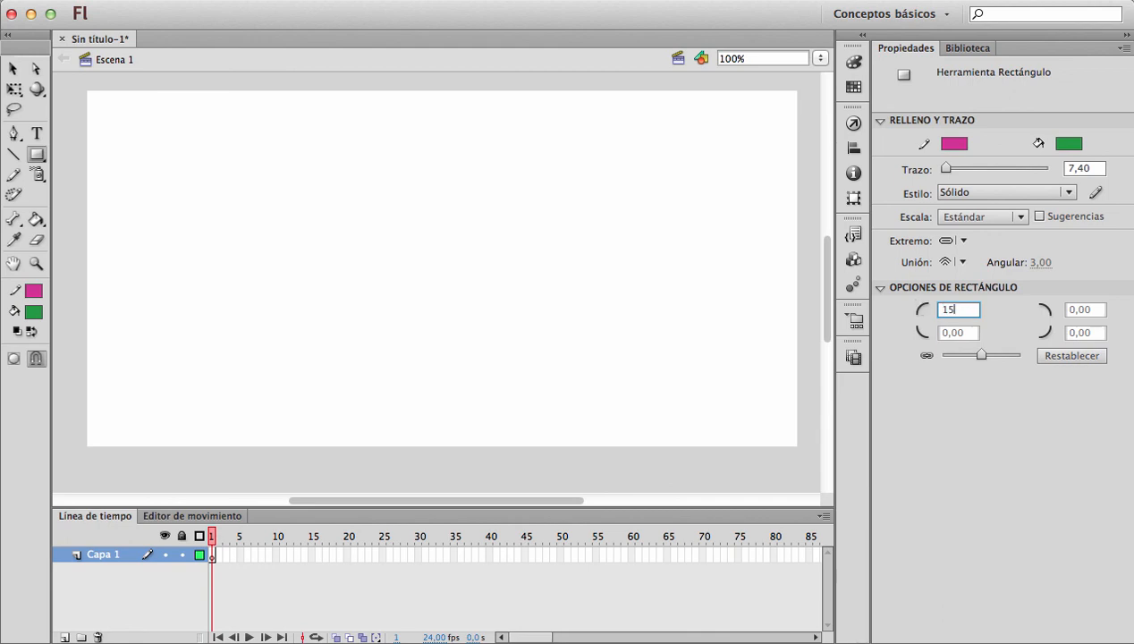
key("Return")
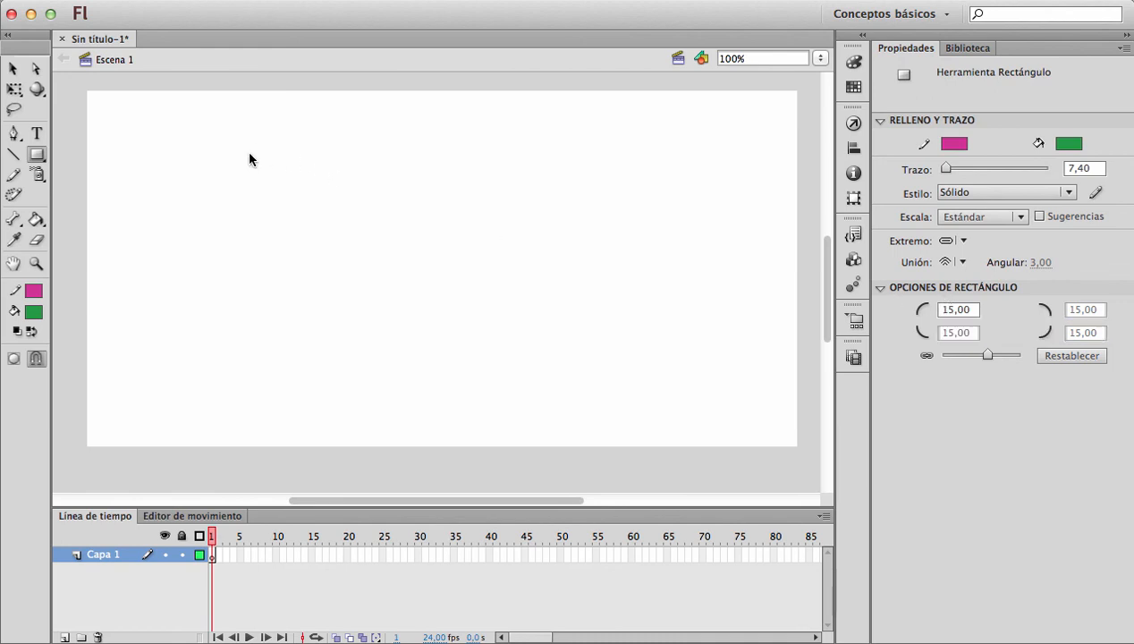
mouse_move(284, 167)
left_mouse_down()
mouse_move(335, 235)
mouse_move(514, 347)
mouse_move(525, 314)
left_mouse_up()
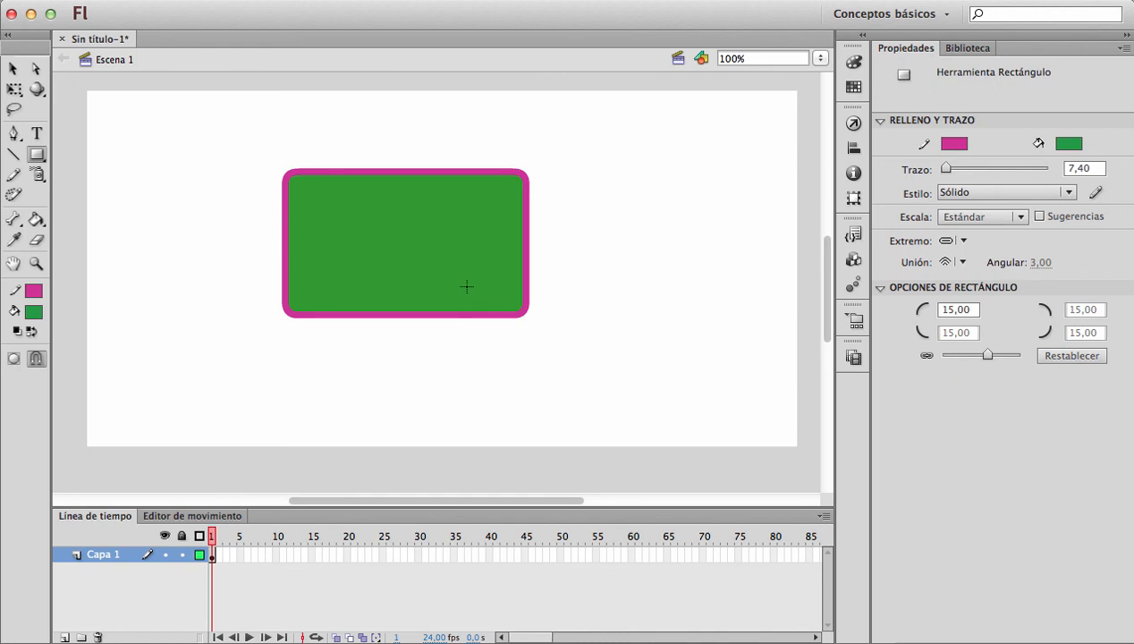
Step: Delete the rectangle's green fill and set the fill colour to none
key("v")
left_click(425, 253)
key("Delete")
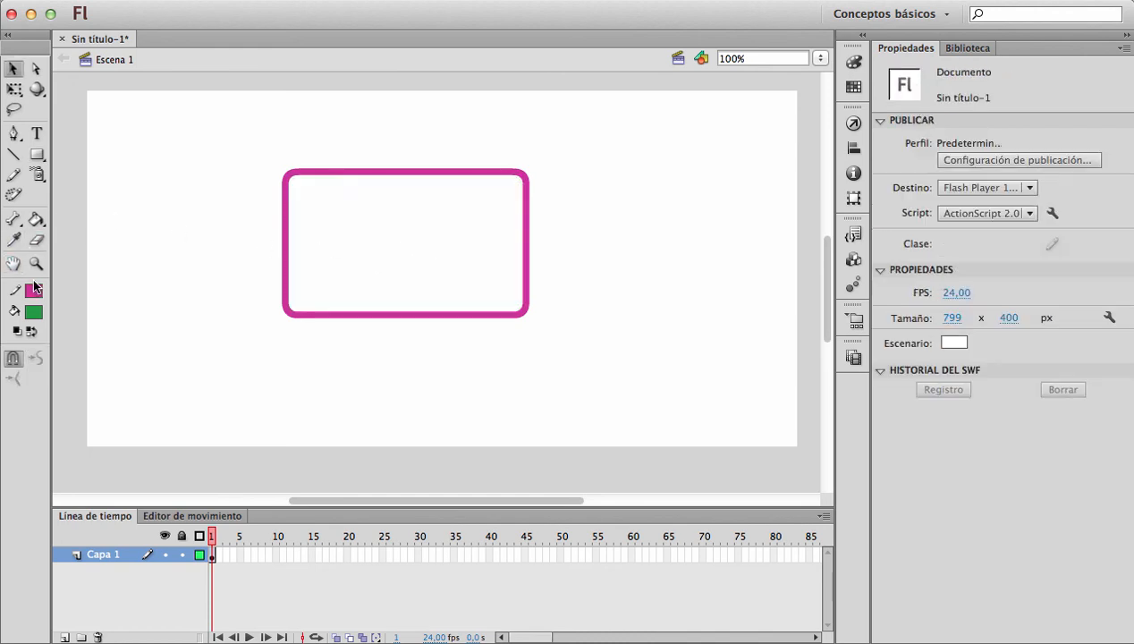
left_click(33, 311)
left_click(280, 330)
Step: Set the stroke of the whole rectangle outline to 15,55
double_click(286, 272)
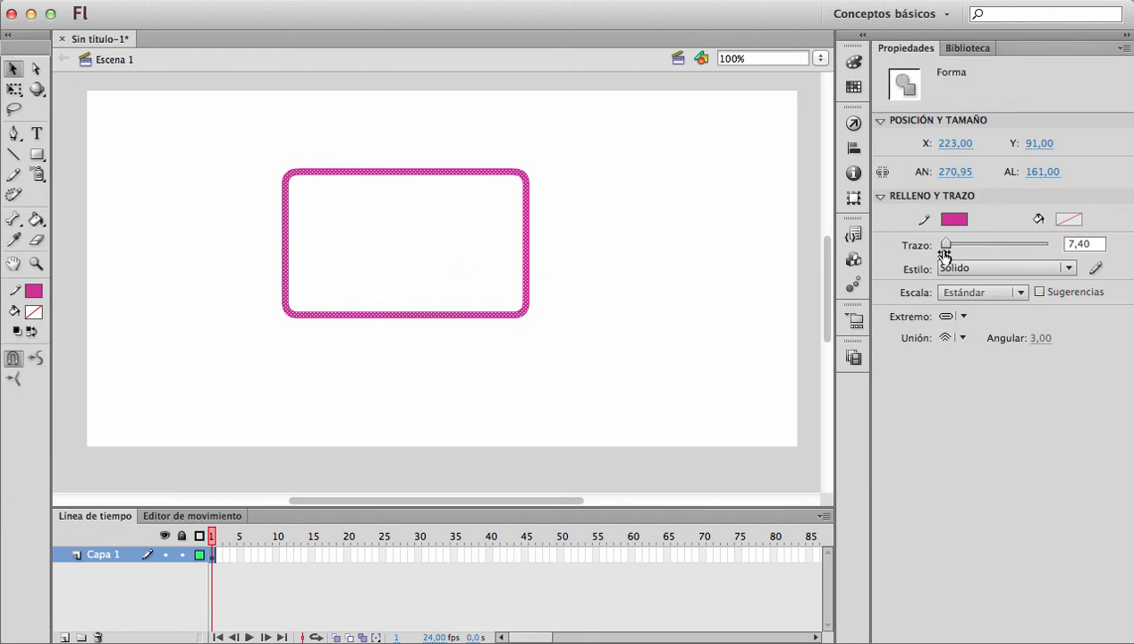
left_click_drag(946, 245, 950, 245)
left_click(349, 345)
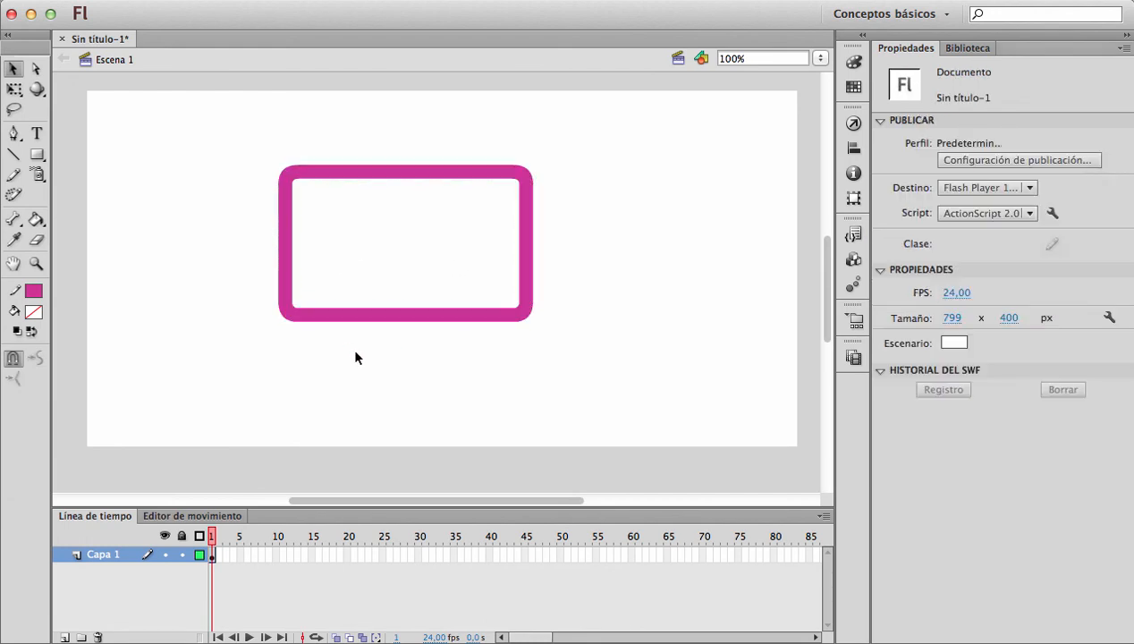
Step: Draw a V-shaped tail from two lines below the rectangle and delete the edge segment between them to form a speech bubble
key("b")
key("b")
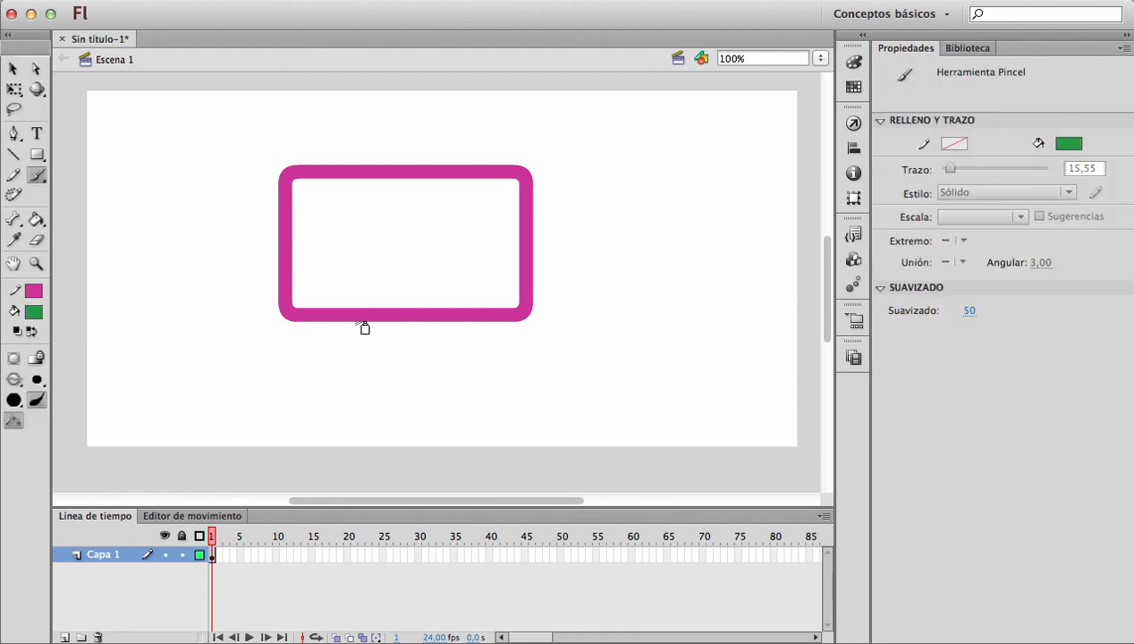
key("n")
mouse_move(324, 316)
left_mouse_down()
mouse_move(366, 384)
mouse_move(367, 375)
mouse_move(355, 383)
mouse_move(367, 308)
mouse_move(377, 309)
left_mouse_up()
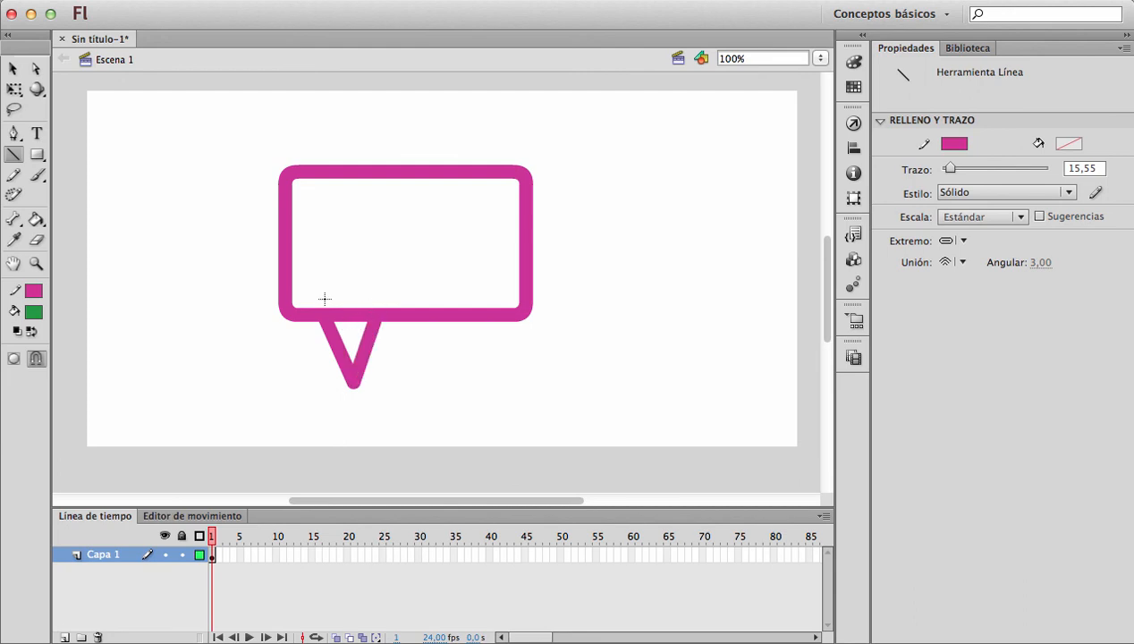
key("v")
left_click(343, 320)
key("Delete")
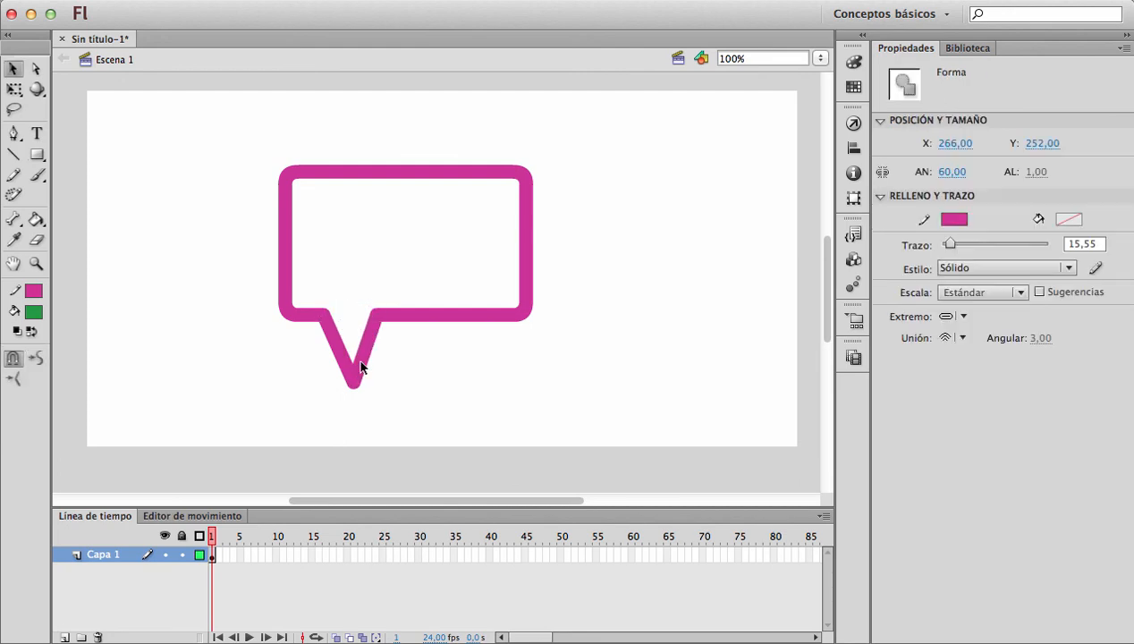
Step: Select the whole speech bubble outline, move it to about X 46, Y 79, and deselect it
left_click(382, 318)
left_click(390, 324)
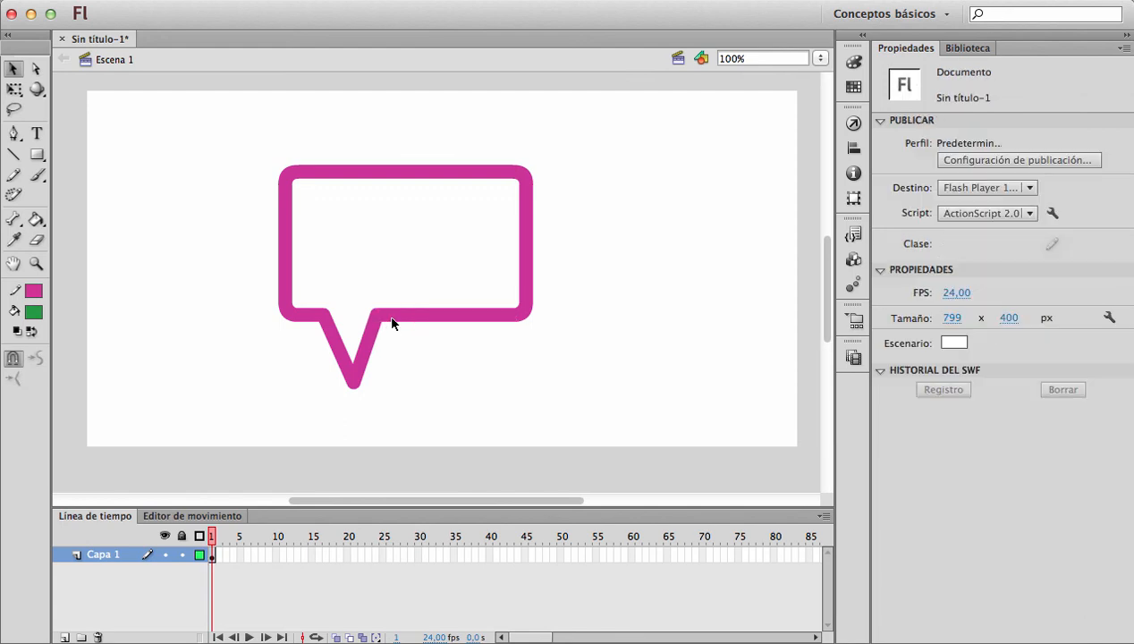
double_click(398, 316)
left_click_drag(402, 315, 245, 305)
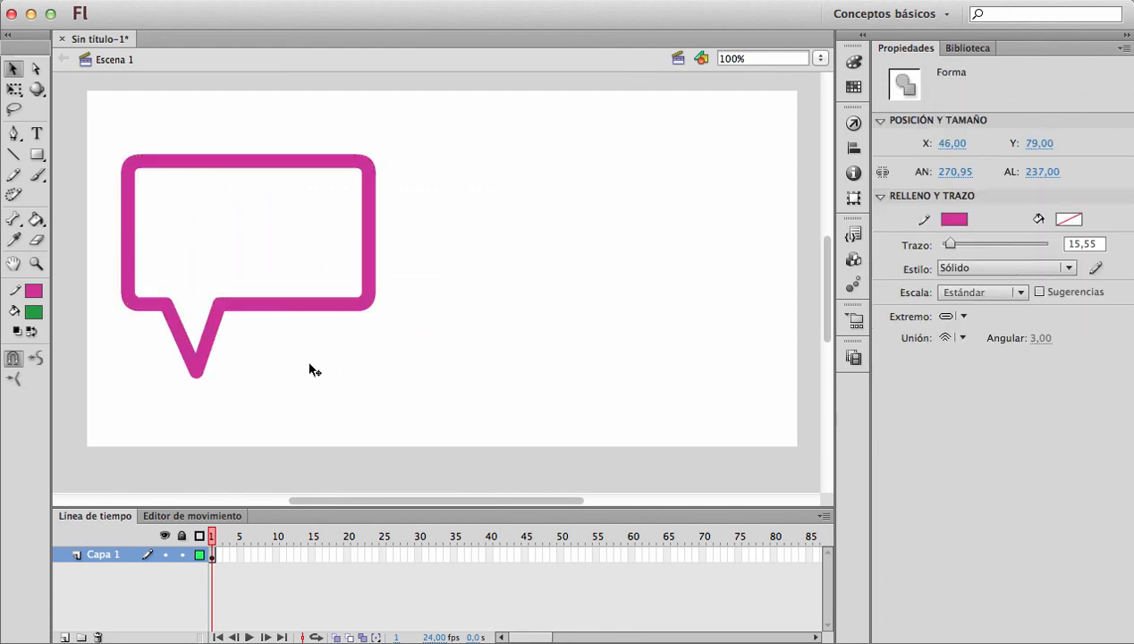
left_click(347, 416)
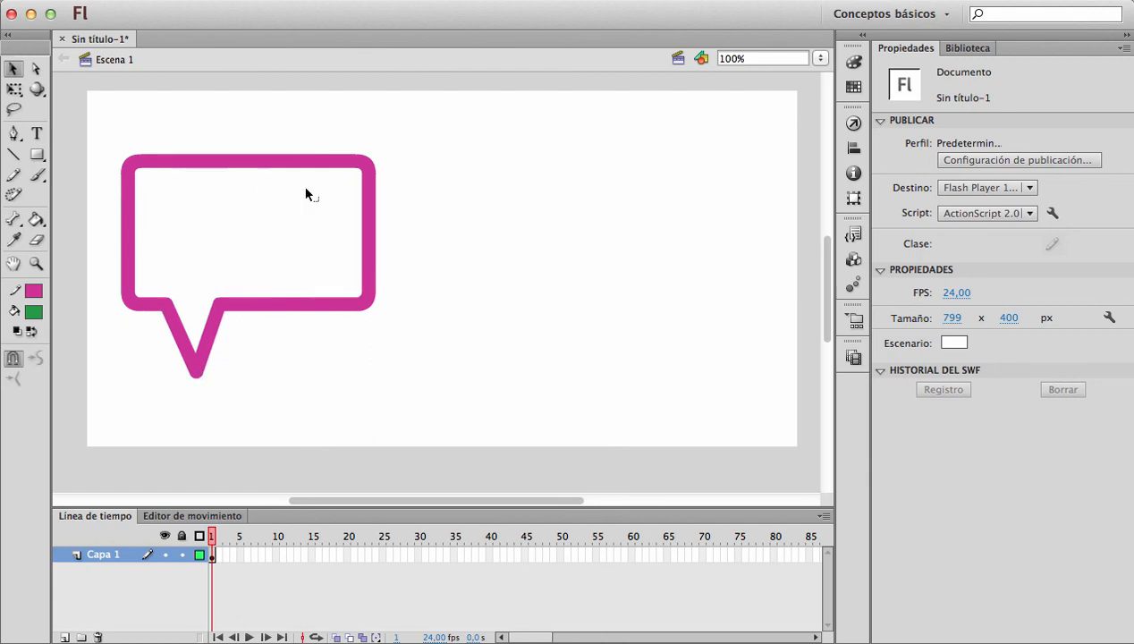
Step: Draw an unfilled rounded rectangle with the Muy fino stroke style, about 276 by 170 px, beside the speech bubble
left_click(37, 157)
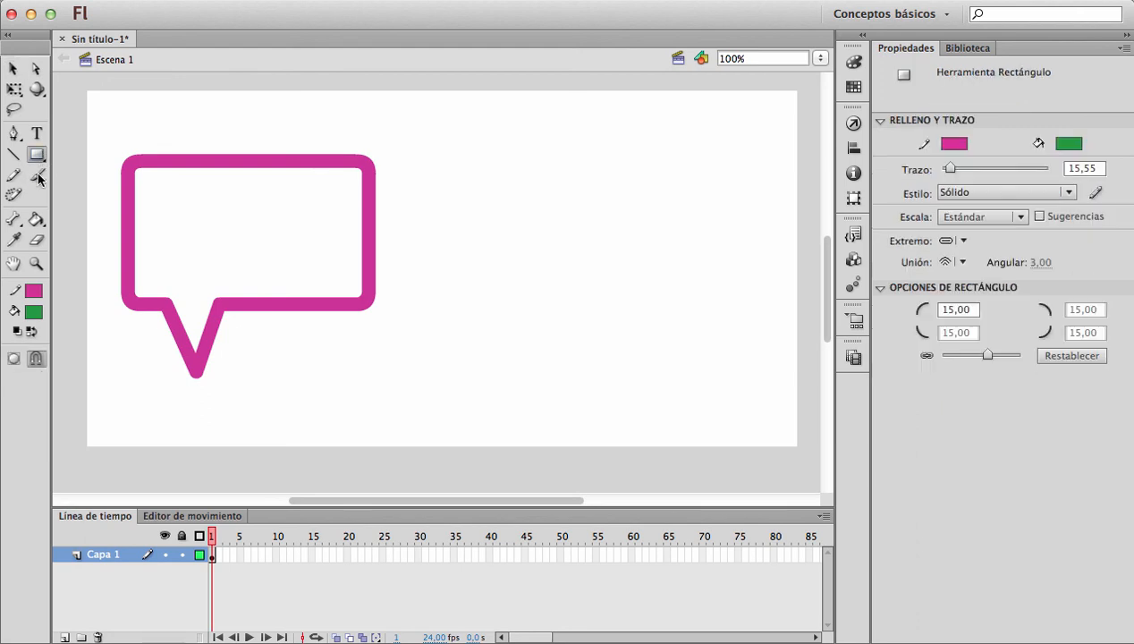
left_click(29, 313)
left_click(274, 331)
left_click(33, 311)
left_click(278, 324)
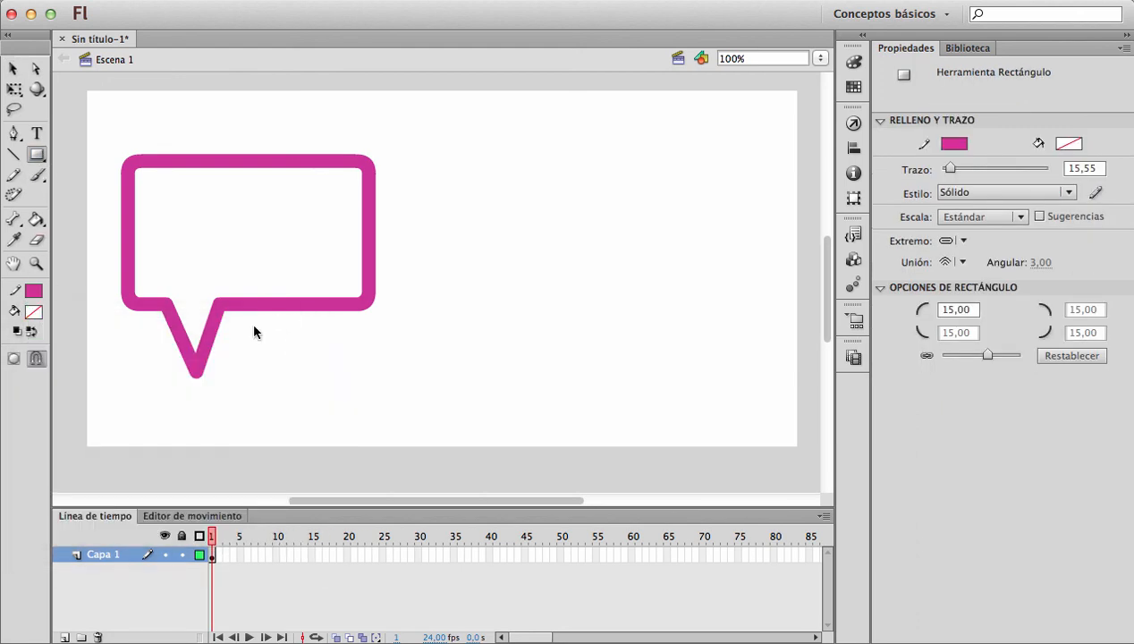
left_click(970, 190)
left_click(970, 209)
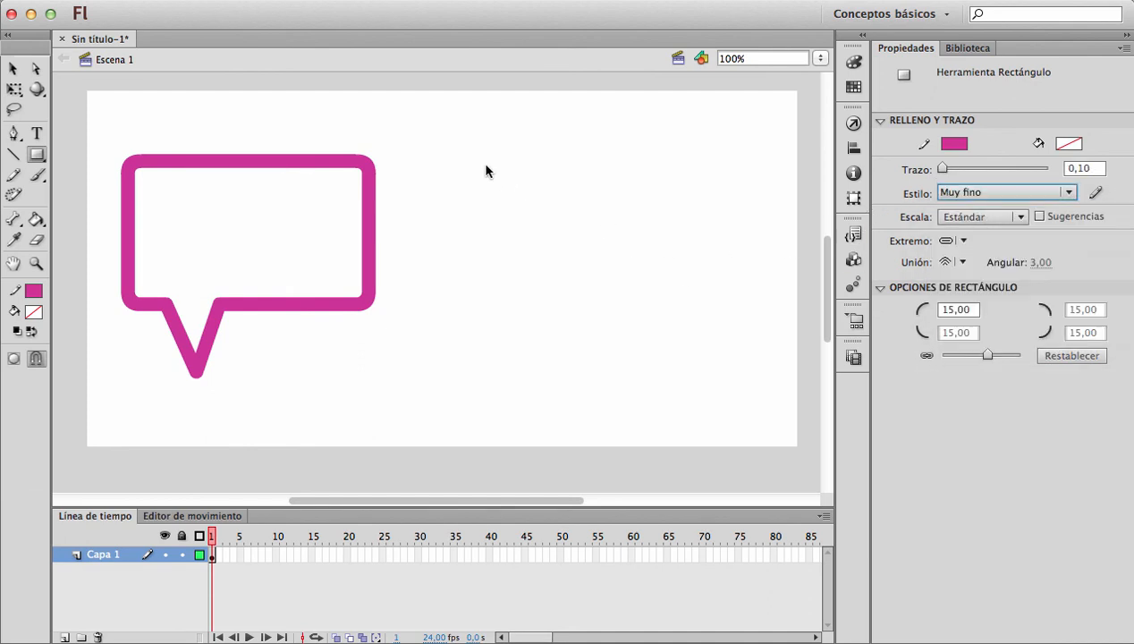
left_click_drag(490, 163, 734, 312)
Step: Move the thin rounded rectangle sideways to about X 422, Y 80
key("v")
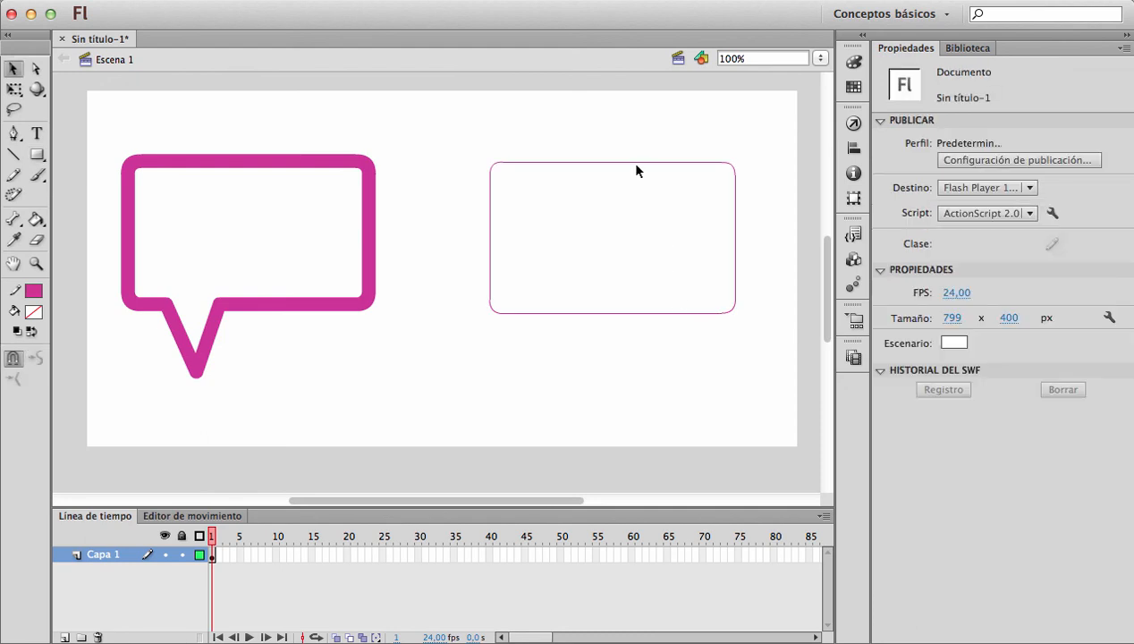
left_click(629, 163)
left_click_drag(612, 167, 585, 163)
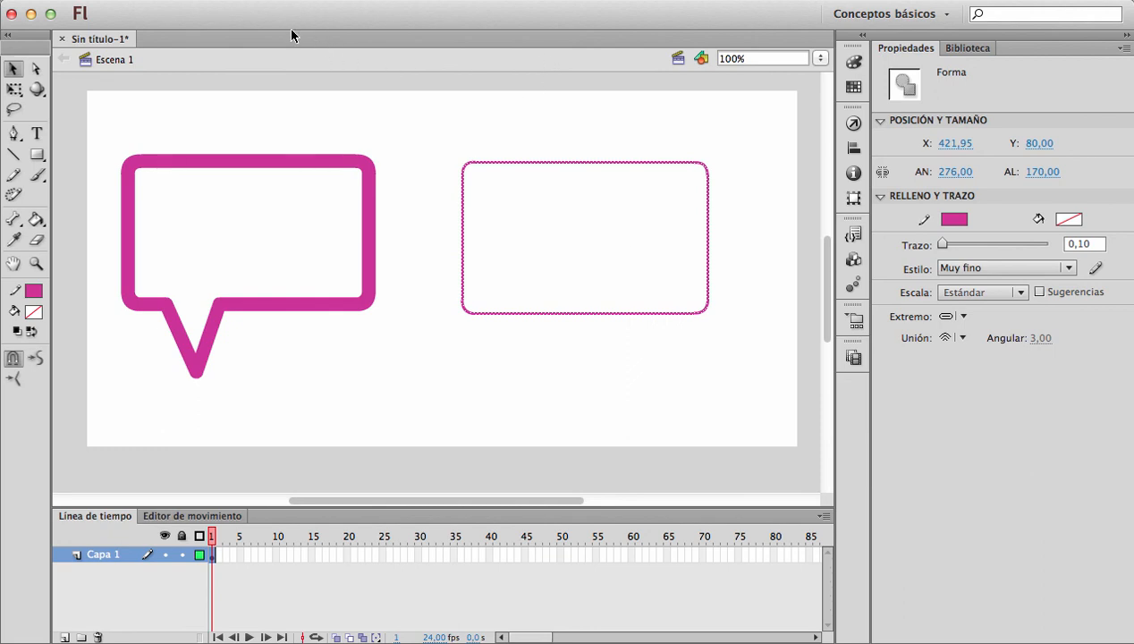
Step: Copy the thin rectangle, paste it in place, and scale the copy about its centre to about 237 by 146 px
left_click(188, 2)
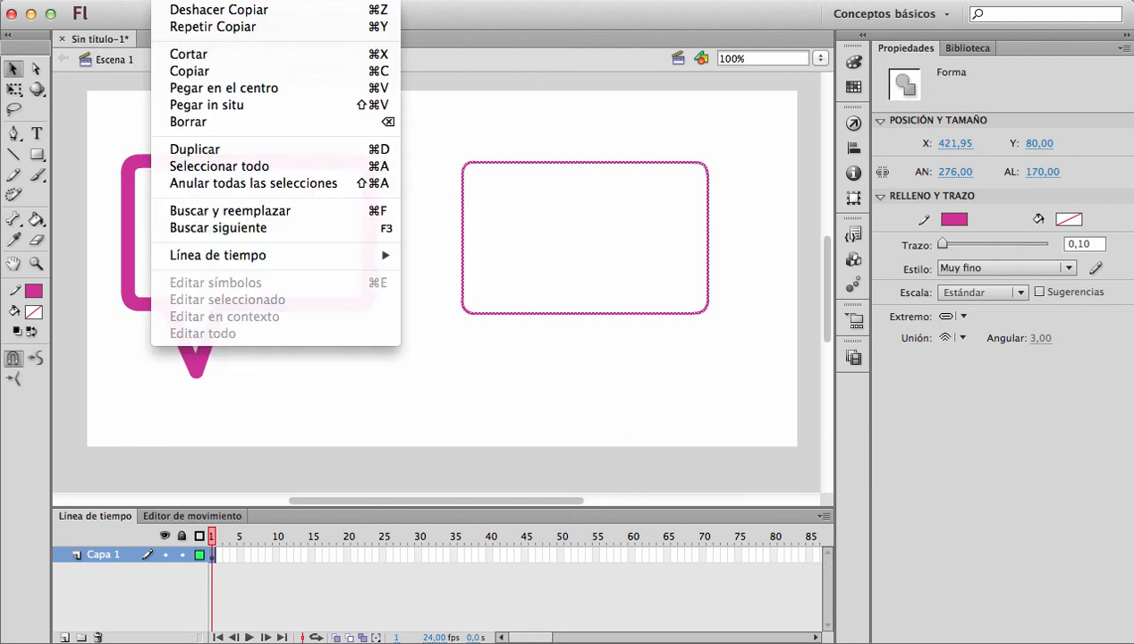
left_click(190, 69)
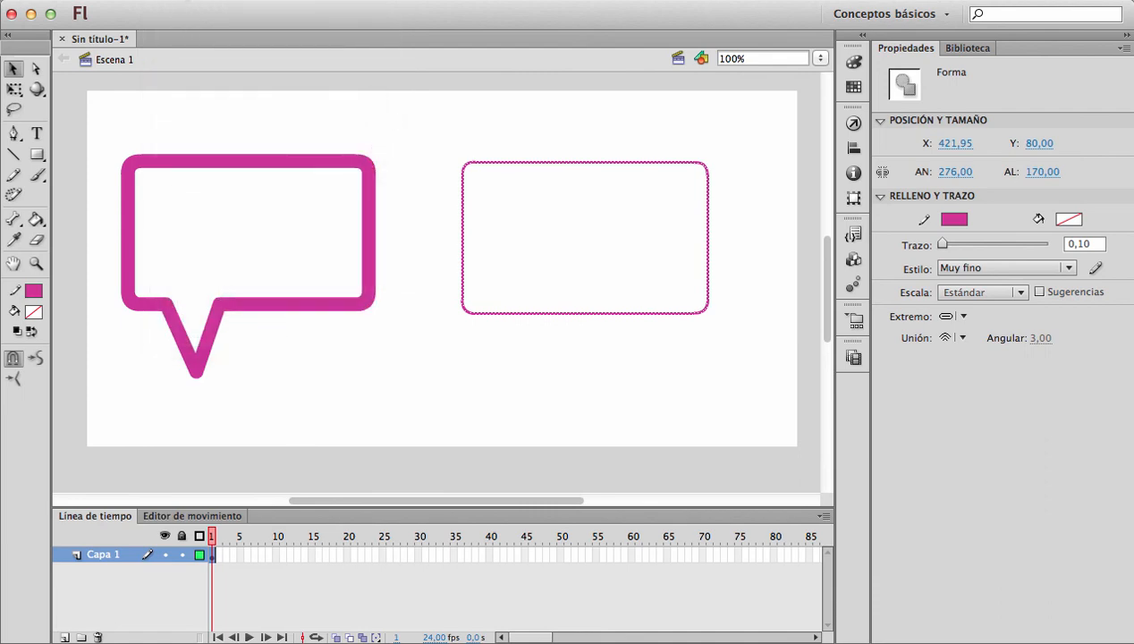
left_click(187, 2)
left_click(222, 109)
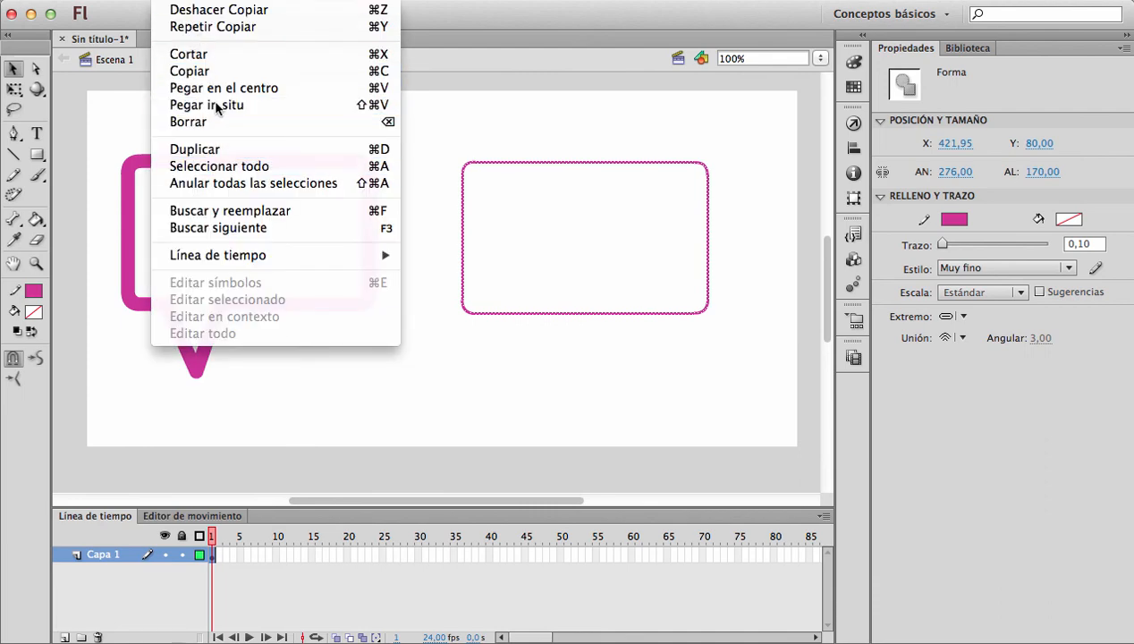
key("q")
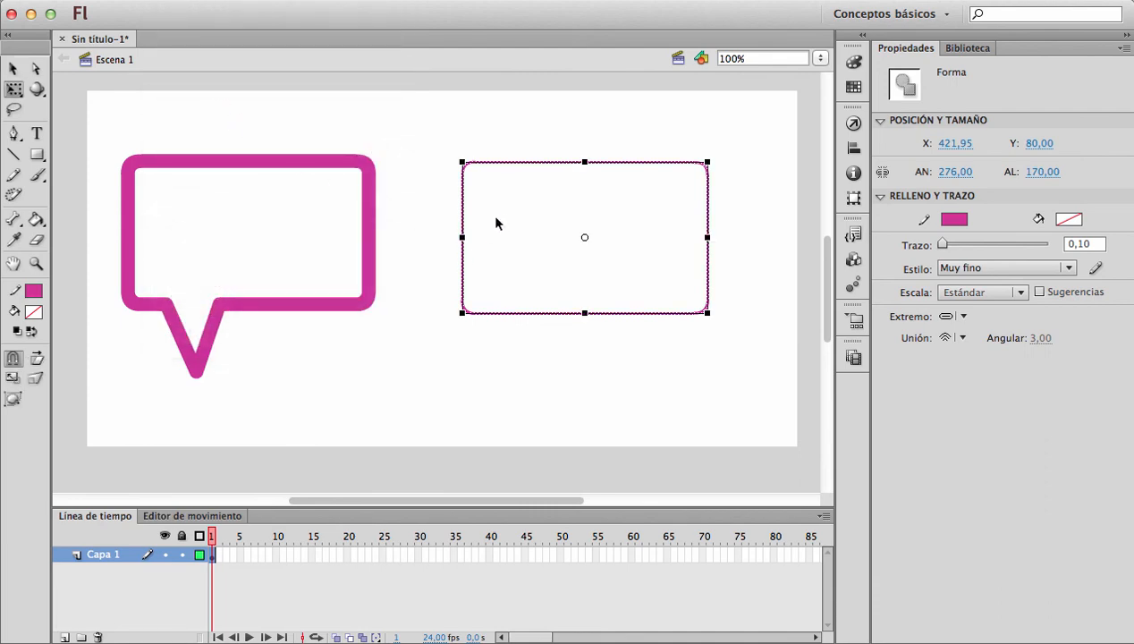
left_click_drag(461, 162, 466, 184)
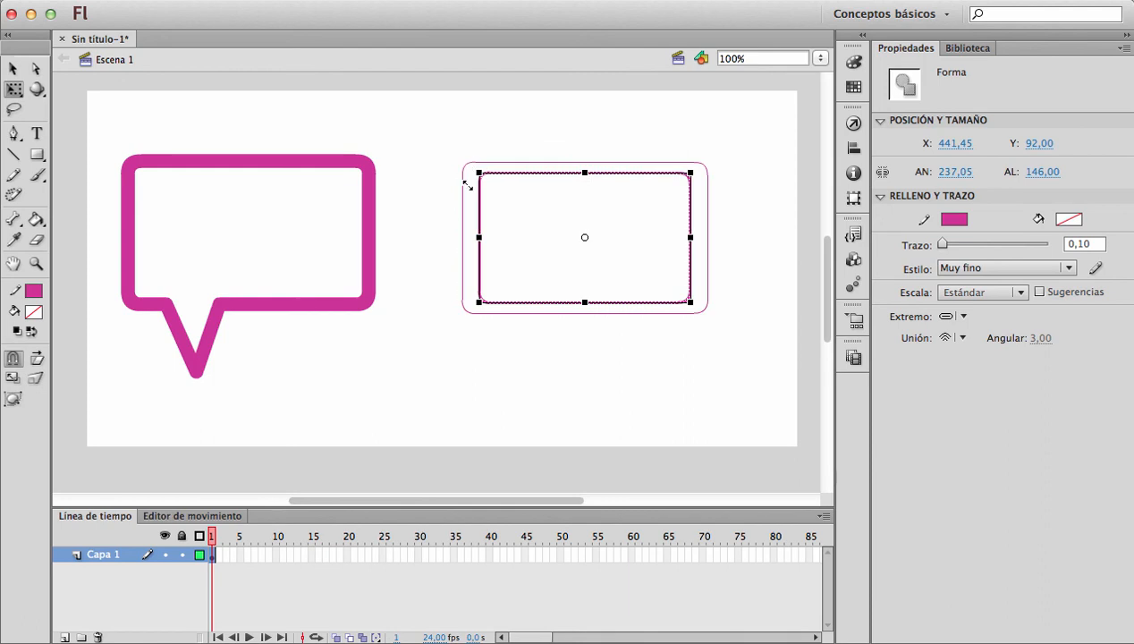
Step: Nudge the inner thin rectangle inside the outer one to about X 451, Y 89
key("v")
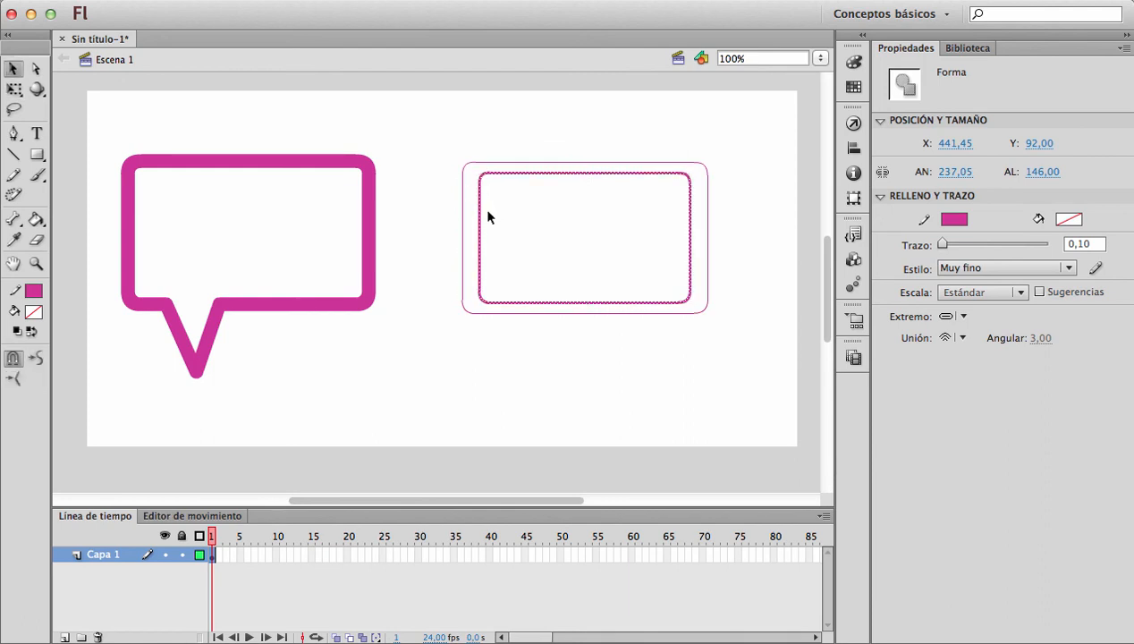
key("Right")
key("Right")
key("Right")
key("Right")
key("Right")
key("Right")
key("Right")
key("Up")
key("Up")
key("Up")
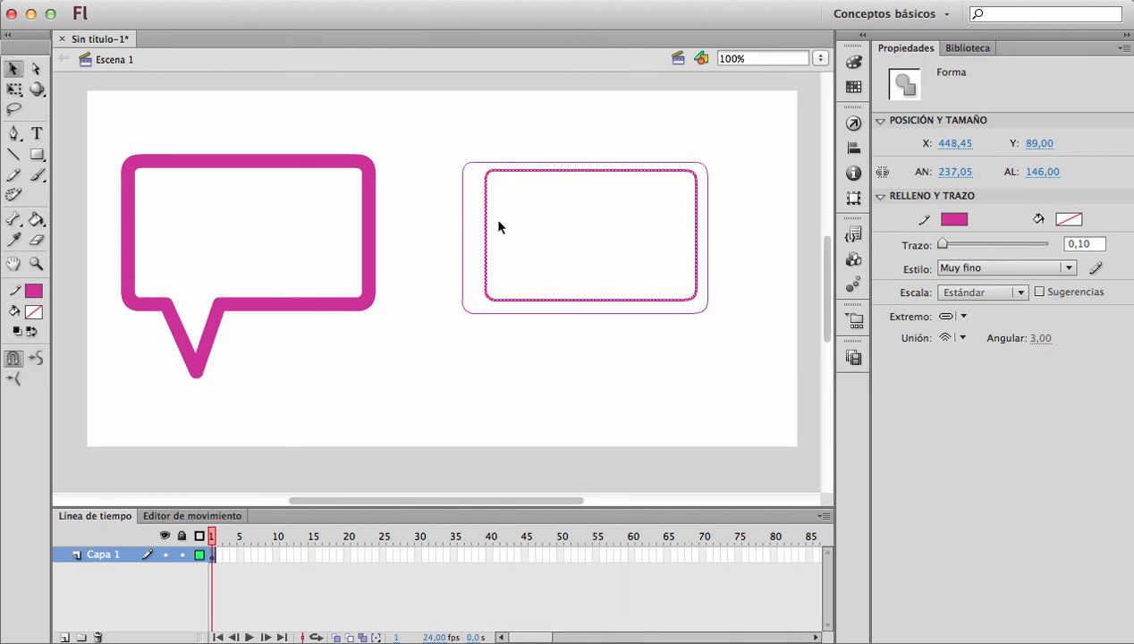
key("Right")
key("Right")
key("Right")
Step: Enlarge the inner rectangle from its lower-left corner to about 254 by 156 px
key("q")
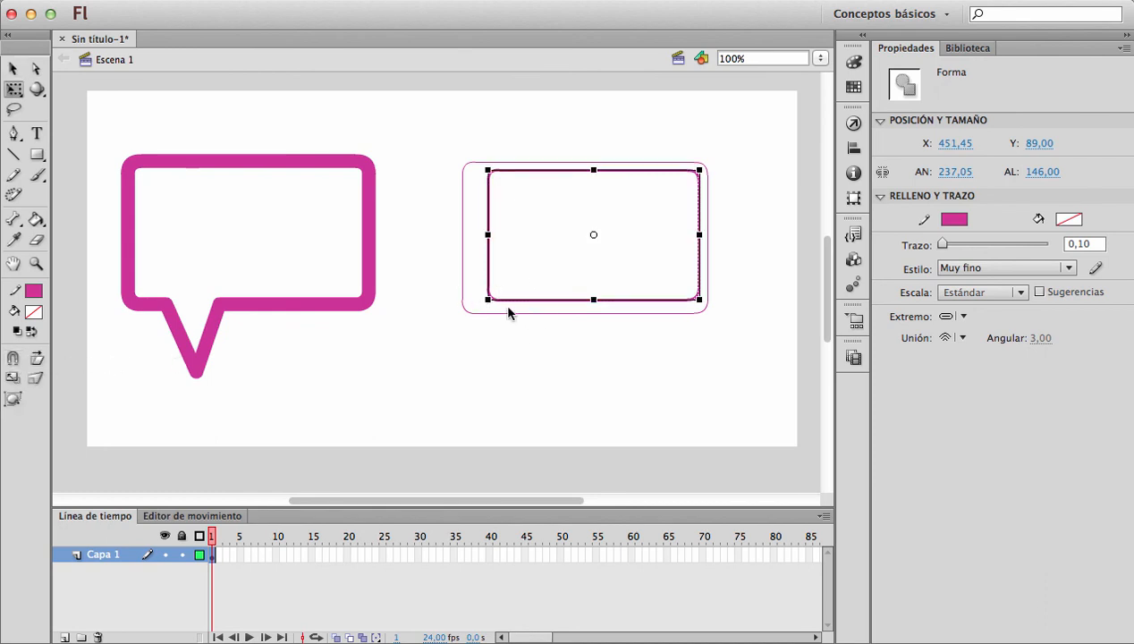
left_click_drag(487, 307, 472, 315)
key("v")
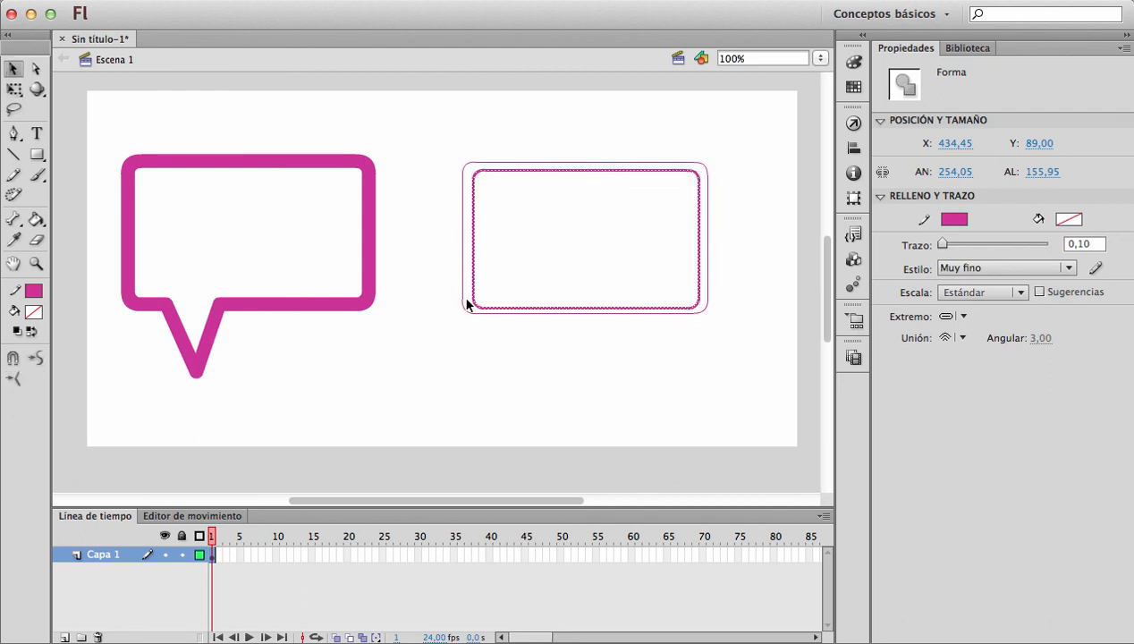
Step: Set the fill colour to magenta and fill the band between the two thin rectangles
left_click(33, 311)
left_click(189, 300)
key("k")
left_click(467, 224)
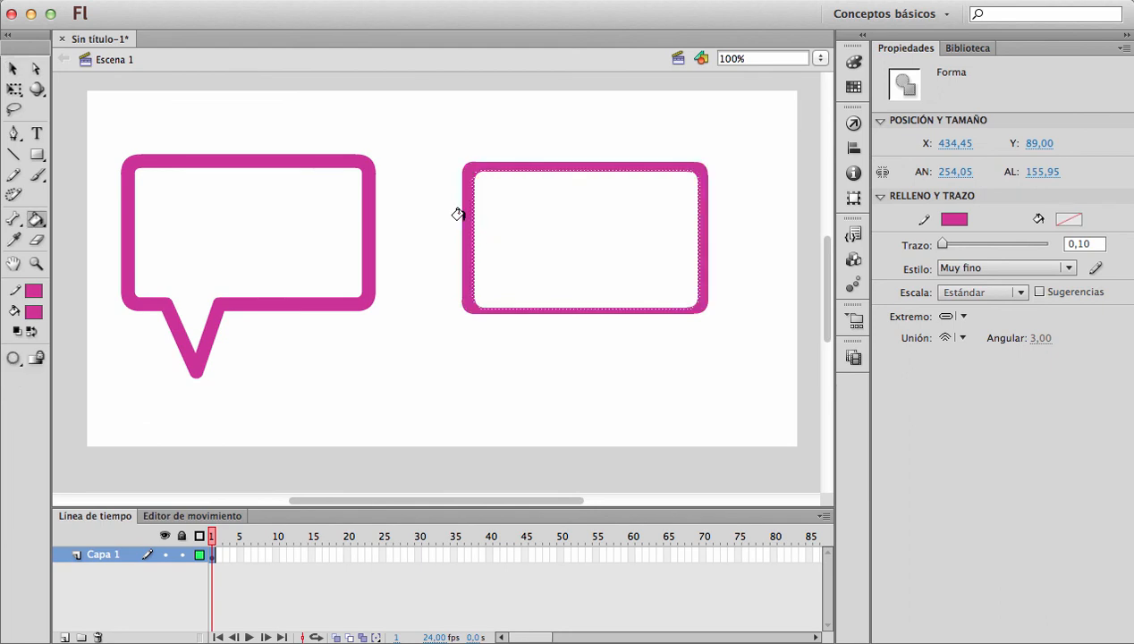
Step: Delete the thin outer and inner outlines of the filled frame, leaving only its fill
key("v")
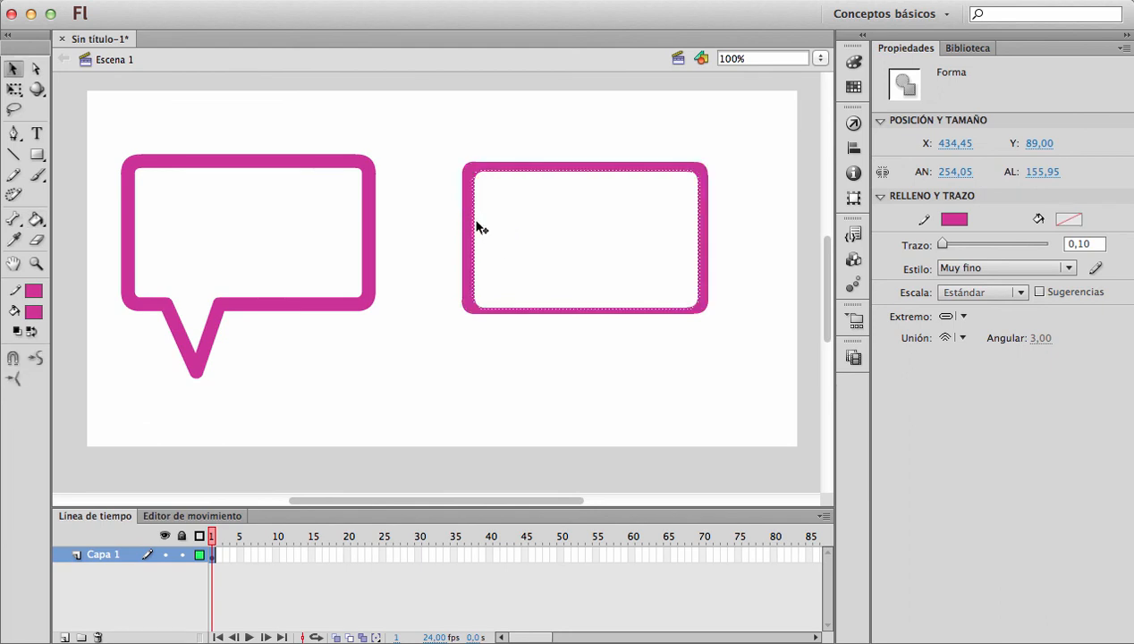
left_click(460, 224)
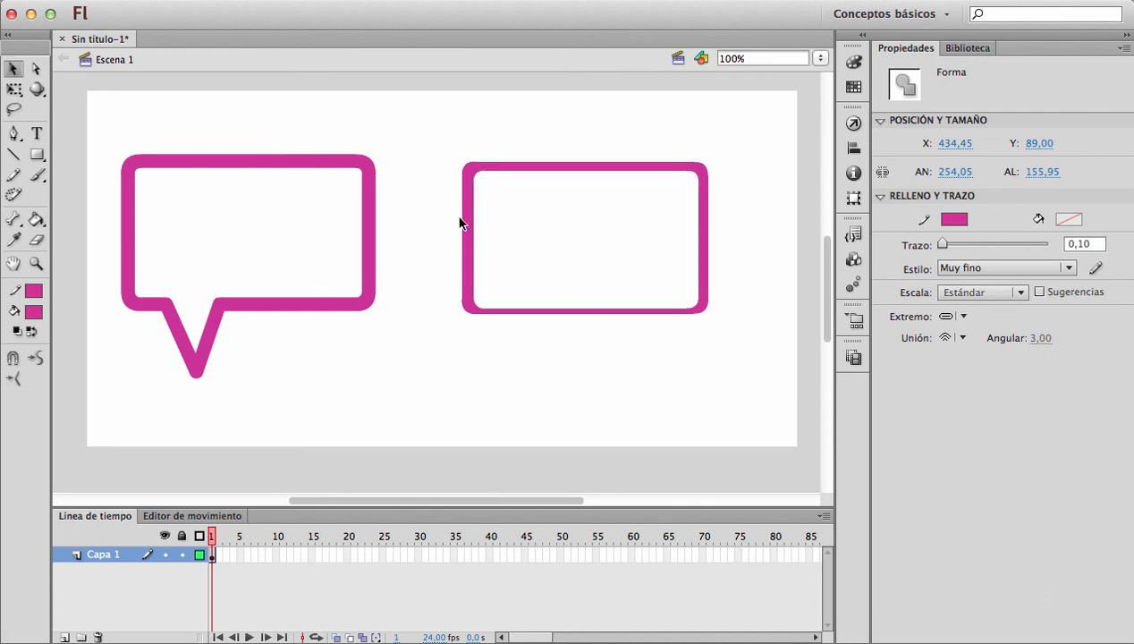
left_click(462, 226)
left_click(467, 226)
left_click(470, 225)
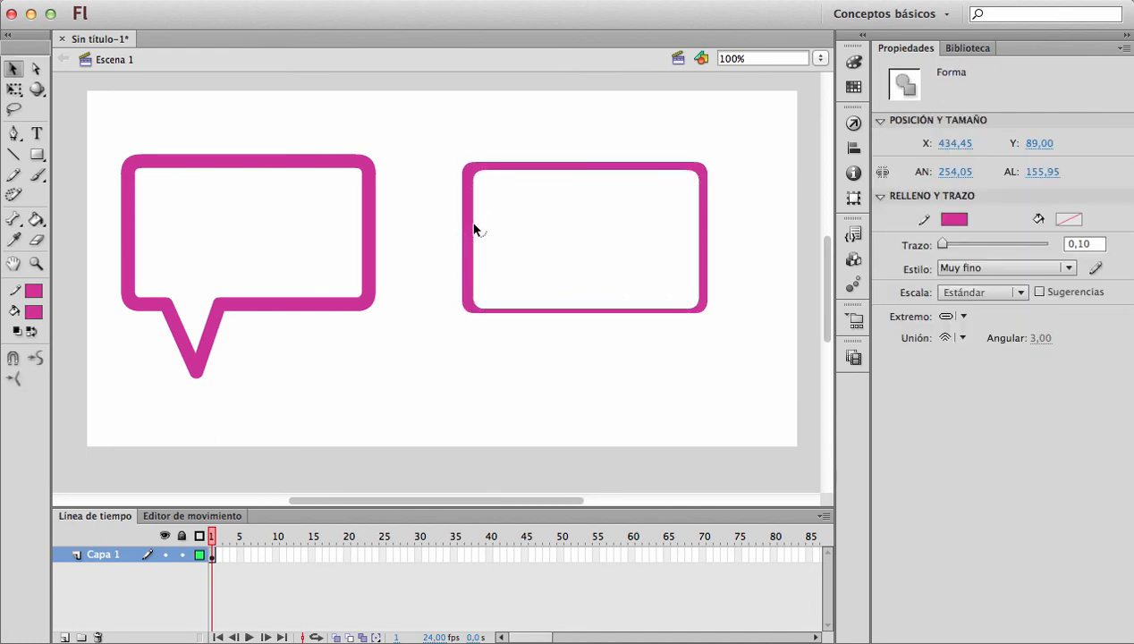
left_click(526, 274)
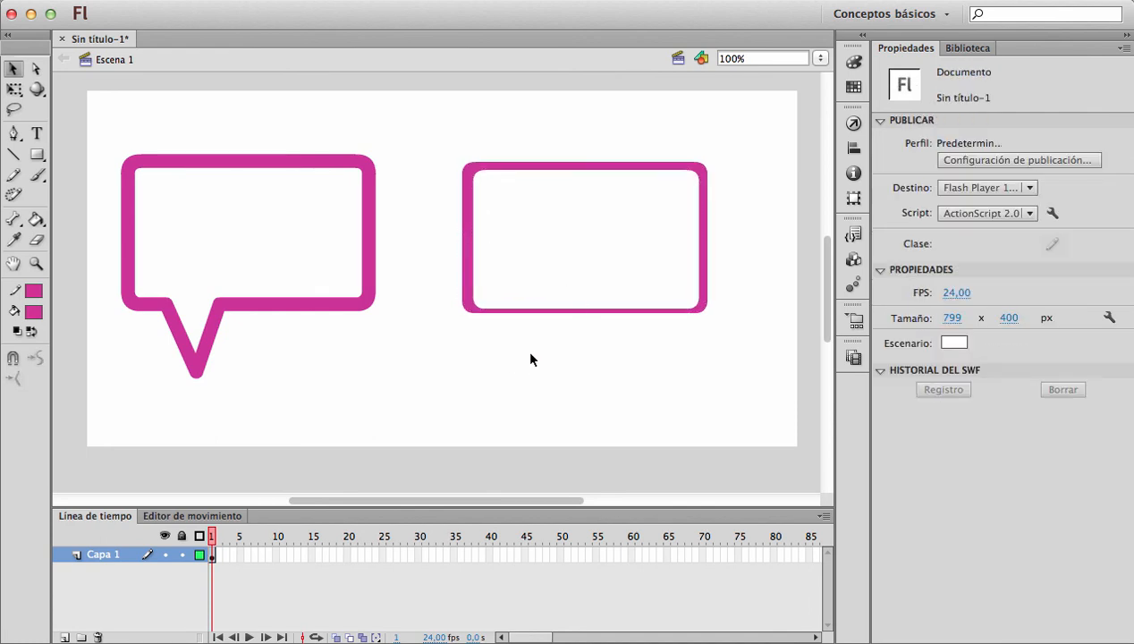
Step: With object drawing off, draw two nested V shapes with thin lines below the frame's lower edge as the bubble's tail
key("z")
left_click_drag(458, 272, 625, 394)
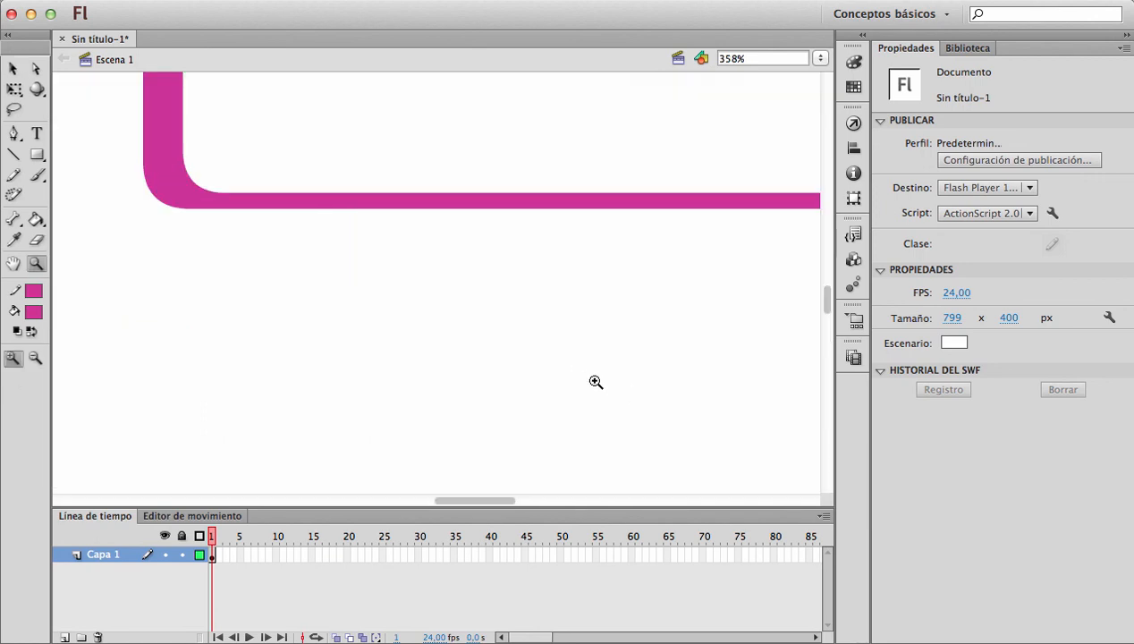
key("n")
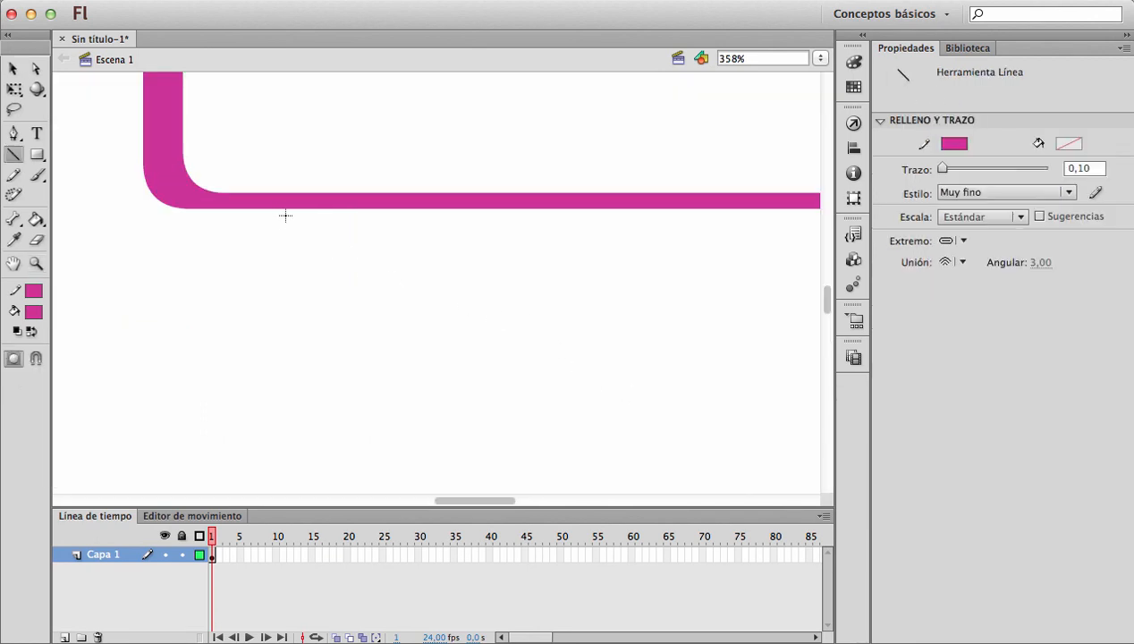
mouse_move(278, 209)
left_mouse_down()
mouse_move(367, 446)
mouse_move(389, 461)
mouse_move(449, 362)
left_mouse_up()
key("ctrl+z")
key("ctrl+z")
key("j")
mouse_move(241, 210)
left_mouse_down()
mouse_move(344, 433)
mouse_move(354, 486)
mouse_move(350, 456)
left_mouse_up()
left_click_drag(349, 456, 454, 209)
mouse_move(274, 214)
left_mouse_down()
mouse_move(352, 392)
mouse_move(350, 435)
mouse_move(449, 212)
left_mouse_up()
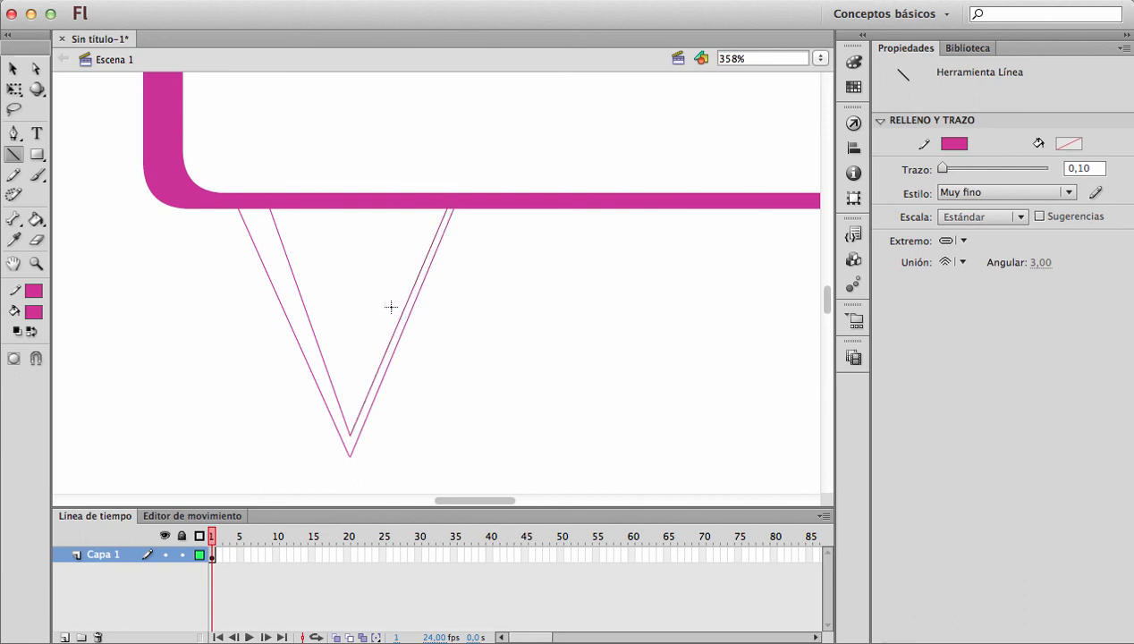
key("k")
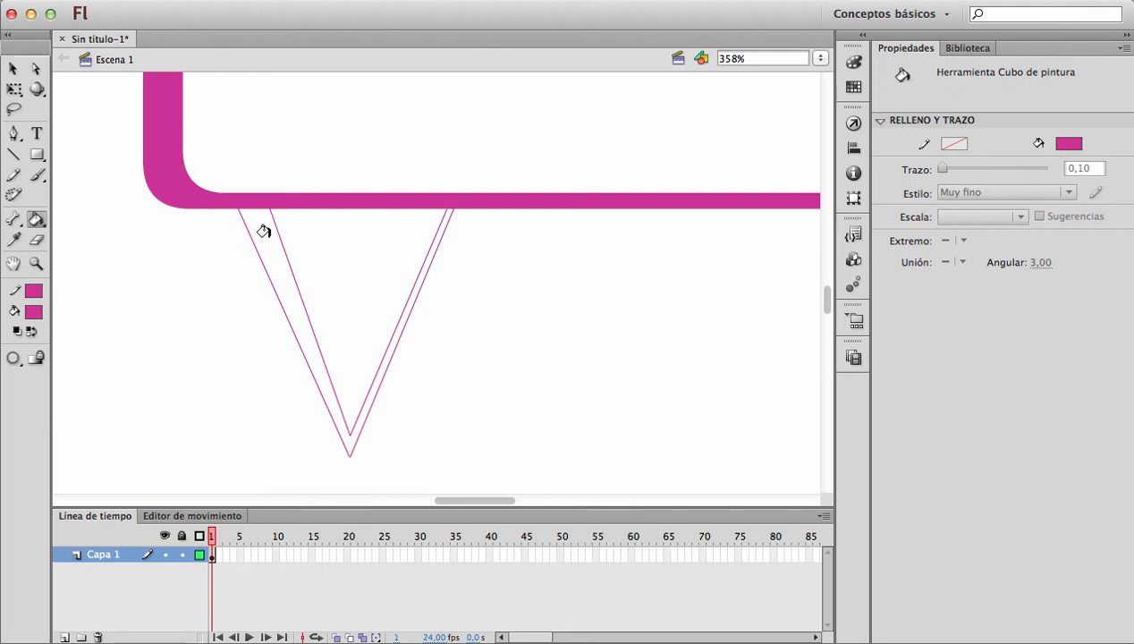
key("v")
mouse_move(425, 415)
left_mouse_down()
mouse_move(490, 458)
mouse_move(145, 138)
left_mouse_up()
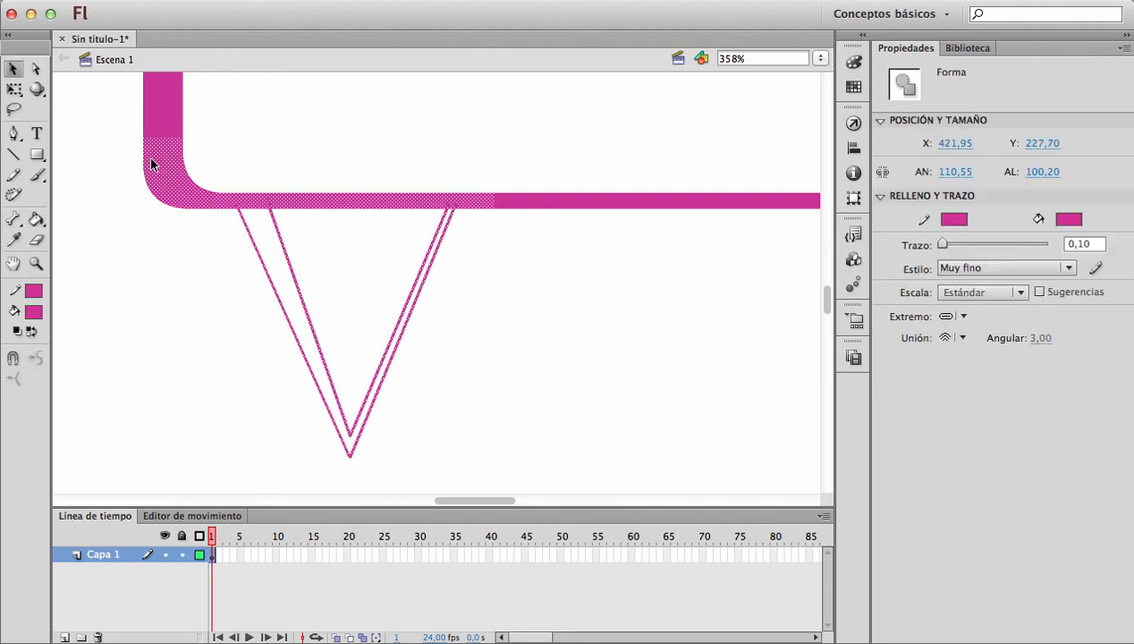
left_click(439, 358)
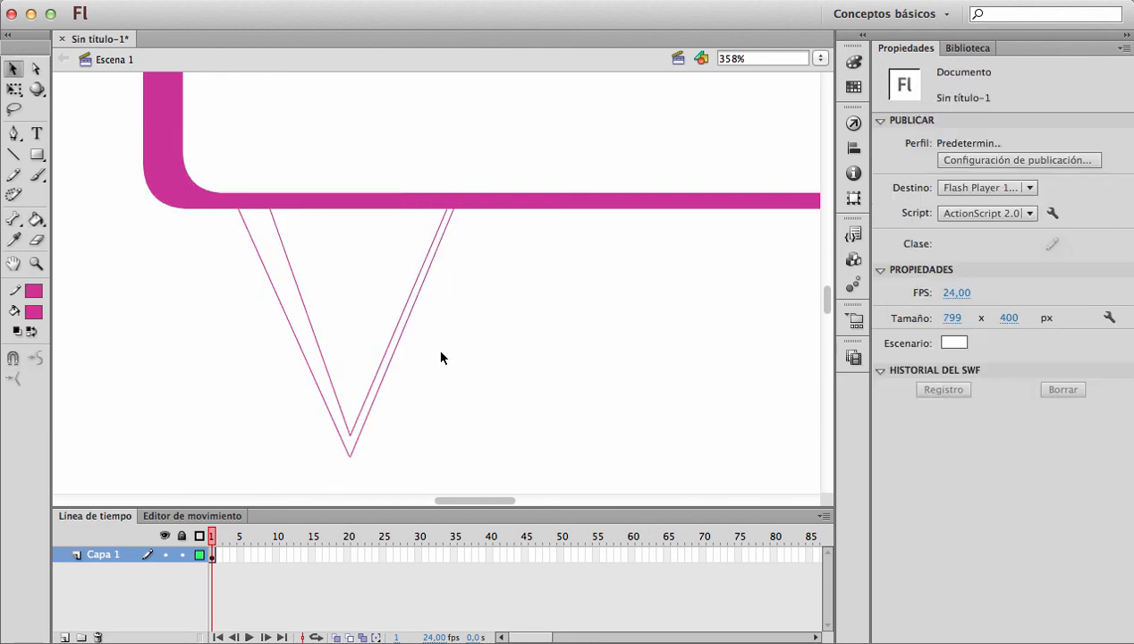
Step: Enable gap closing for the Paint Bucket and fill both legs and the tip of the tail with magenta
key("k")
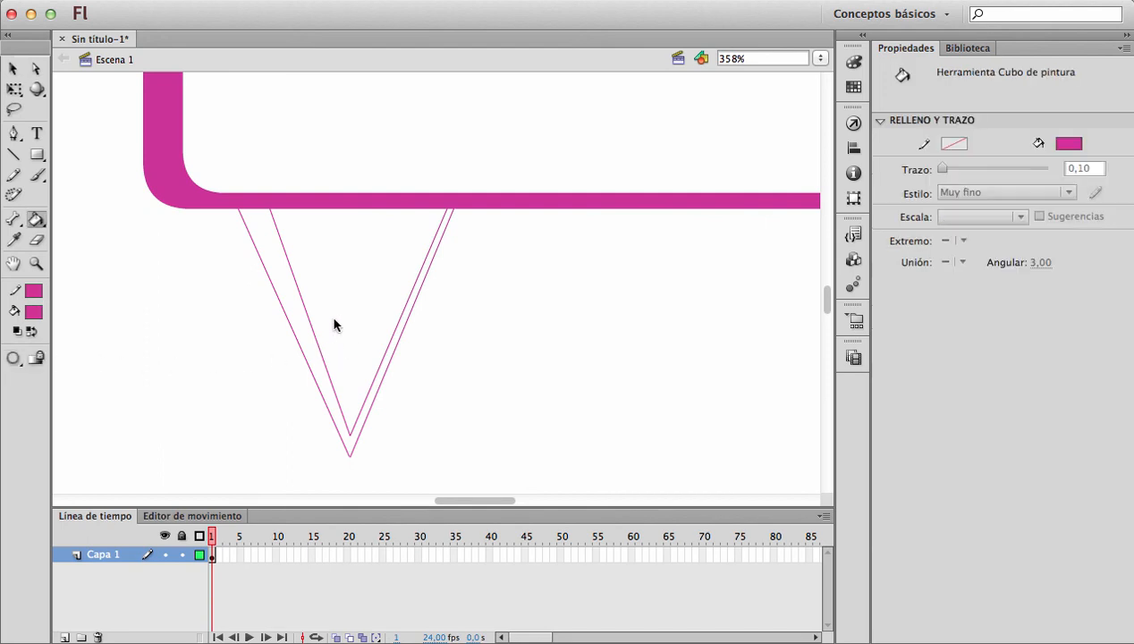
left_click(14, 358)
left_click(55, 412)
left_click(277, 268)
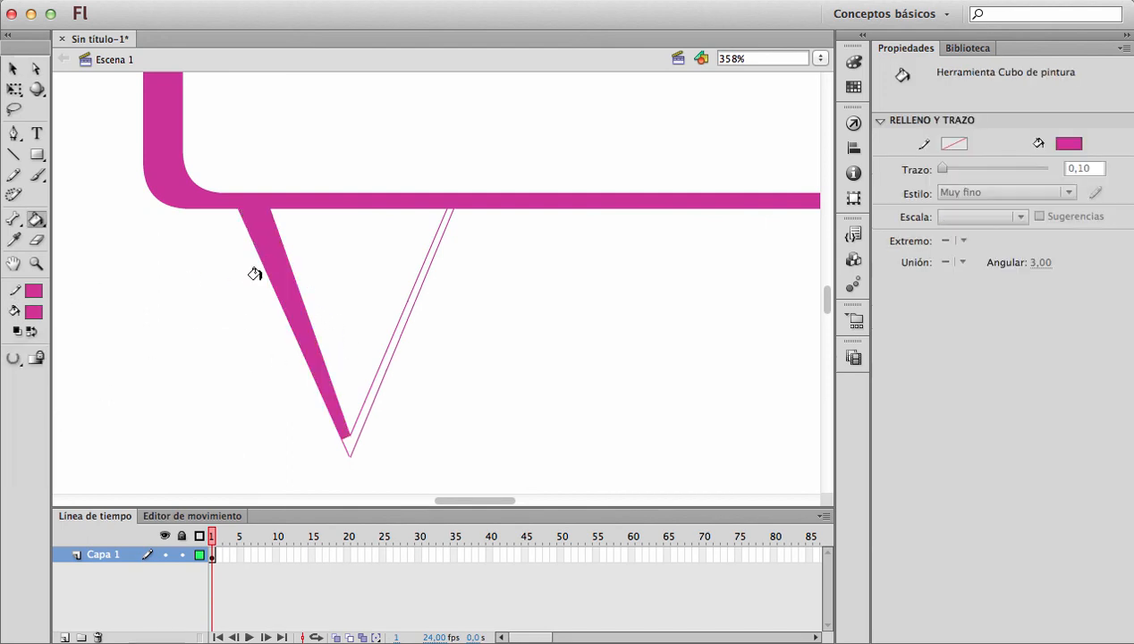
left_click(346, 437)
Step: Pull the blunt end of the tail's tip into a sharp point
key("z")
left_click_drag(311, 435, 399, 471)
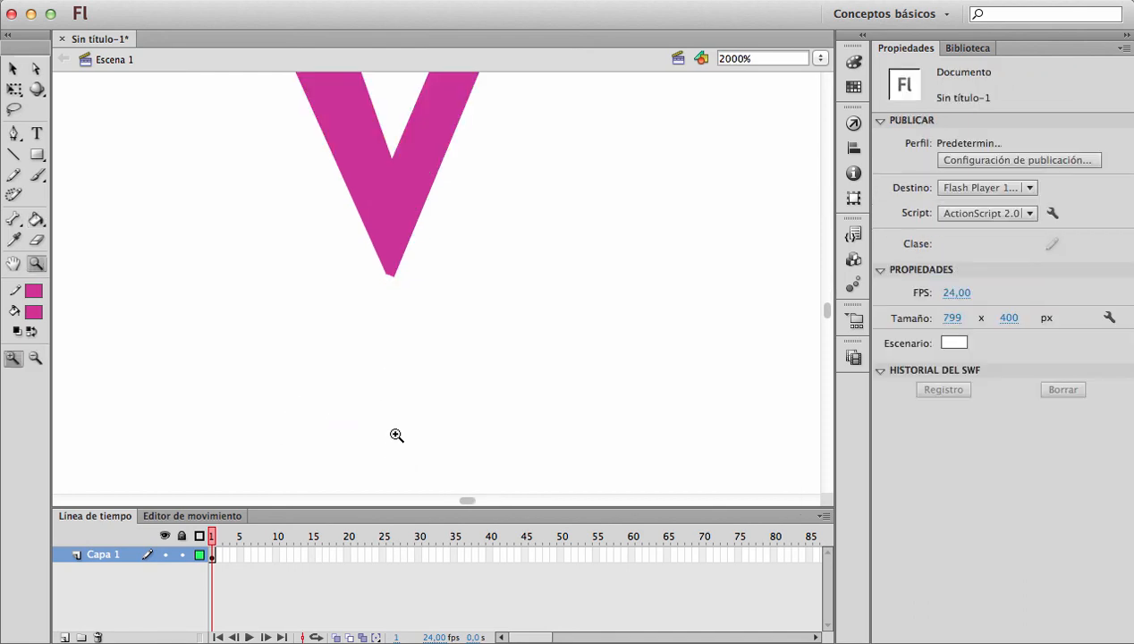
key("v")
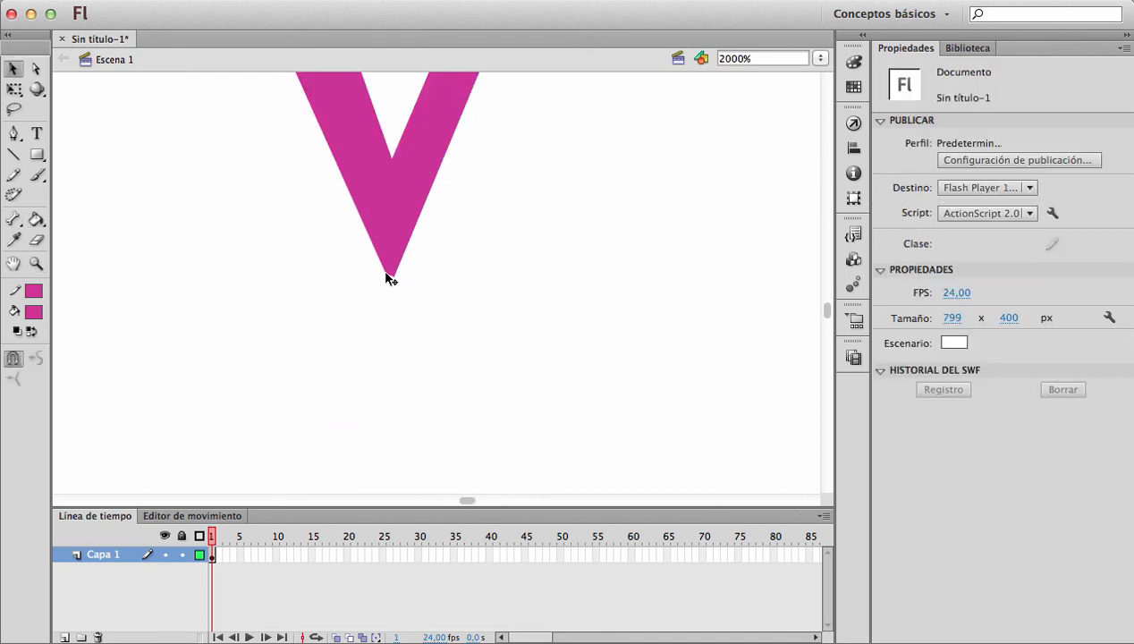
left_click_drag(389, 279, 394, 283)
Step: Fill the small unfilled gap where the tail's thinner leg meets the frame's lower border
key("z")
left_click(468, 281, "alt")
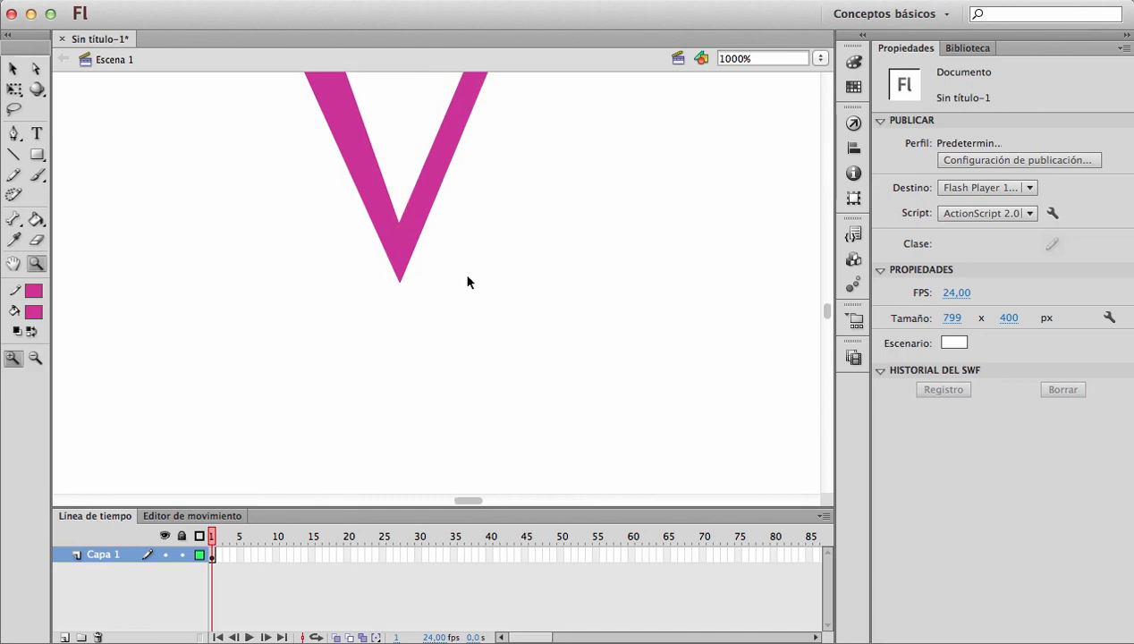
left_click(467, 281, "alt")
left_click(462, 278, "alt")
left_click(451, 272, "alt")
left_click(450, 272, "alt")
left_click_drag(398, 235, 501, 293)
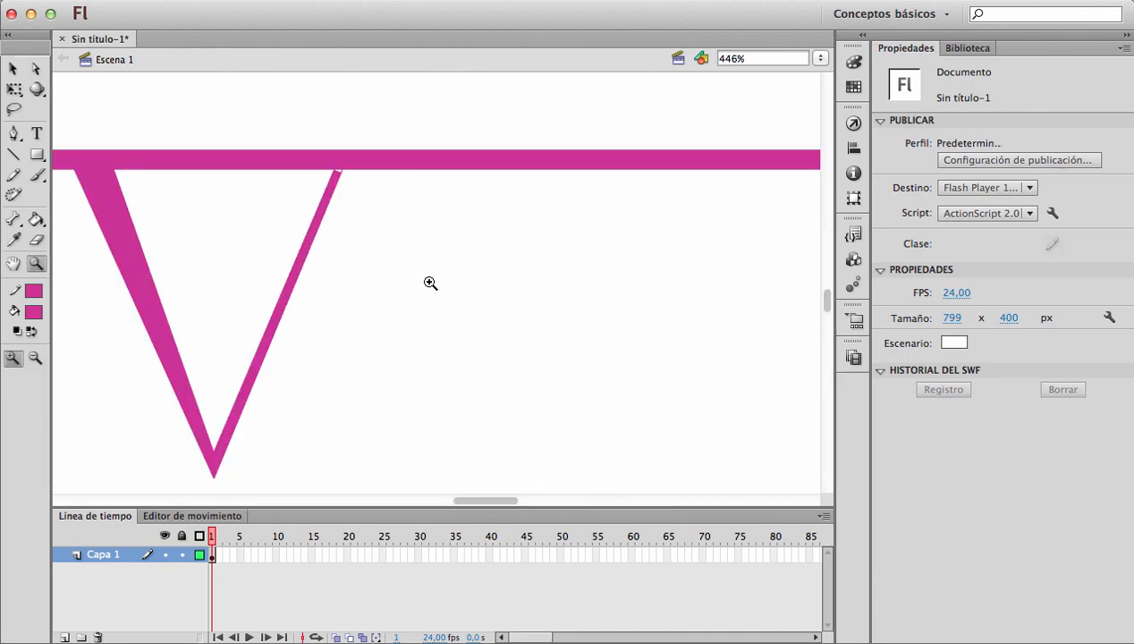
left_click_drag(267, 147, 400, 200)
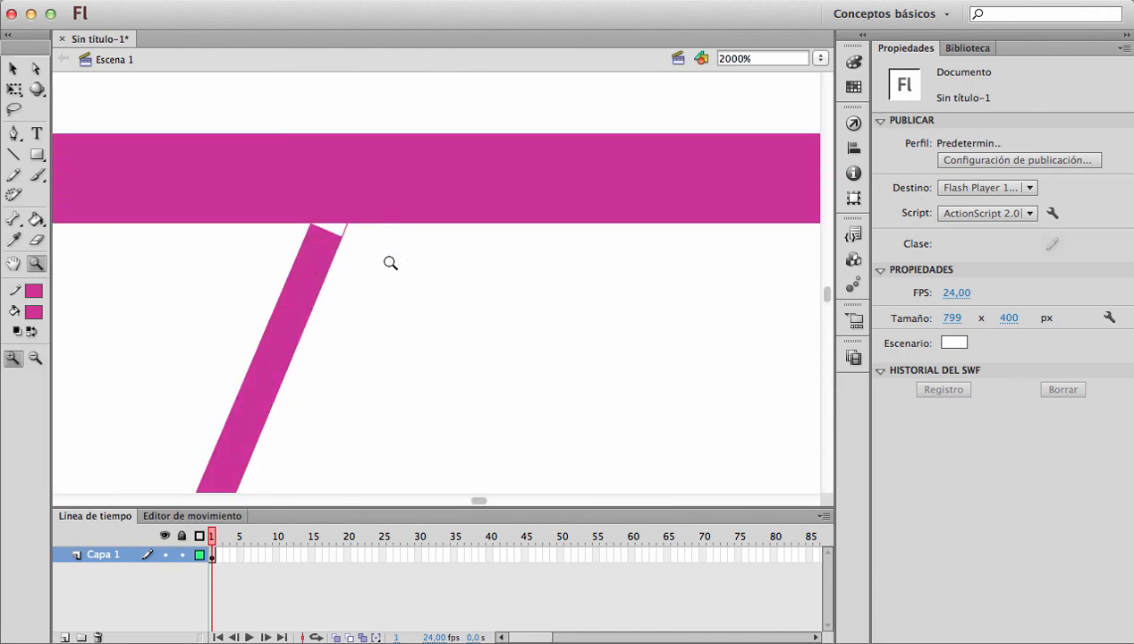
key("k")
left_click(327, 229)
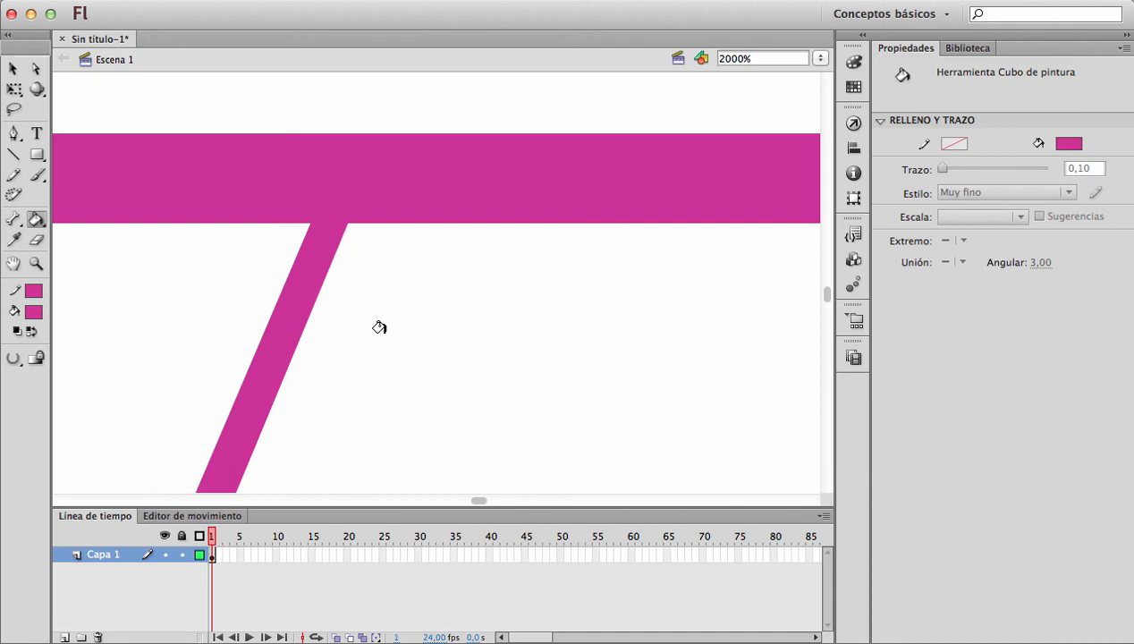
Step: Pull the tail's two inner corners up towards the upper edge of the frame's lower border to open the tail into the bubble
key("z")
left_click(438, 258, "alt")
left_click(447, 265, "alt")
left_click(447, 265, "alt")
left_click(447, 265, "alt")
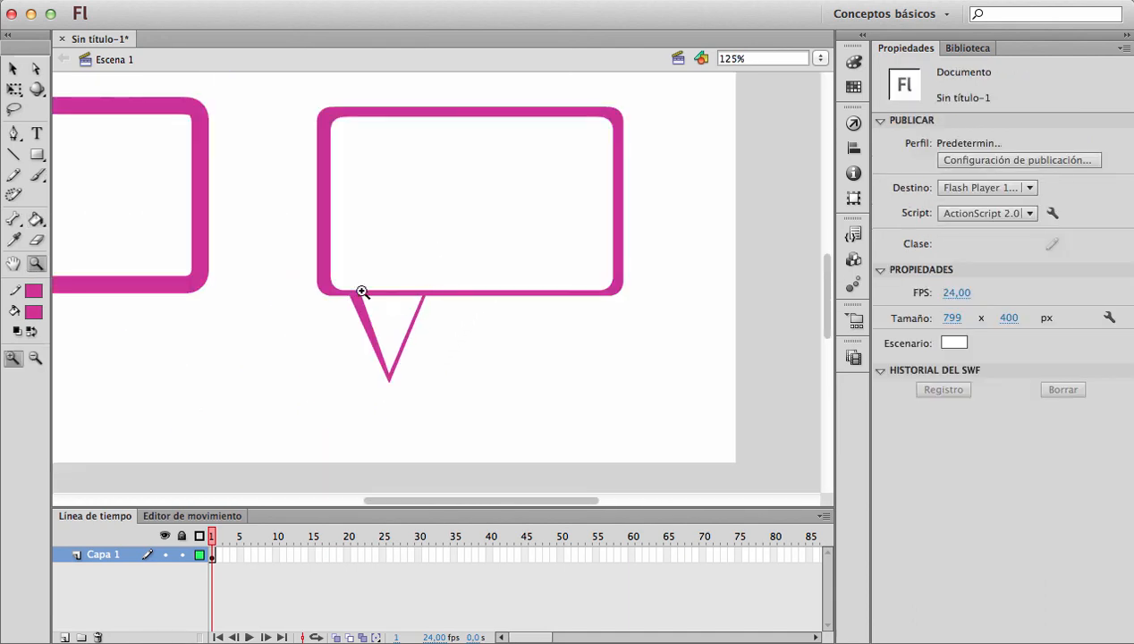
left_click_drag(319, 257, 504, 387)
key("v")
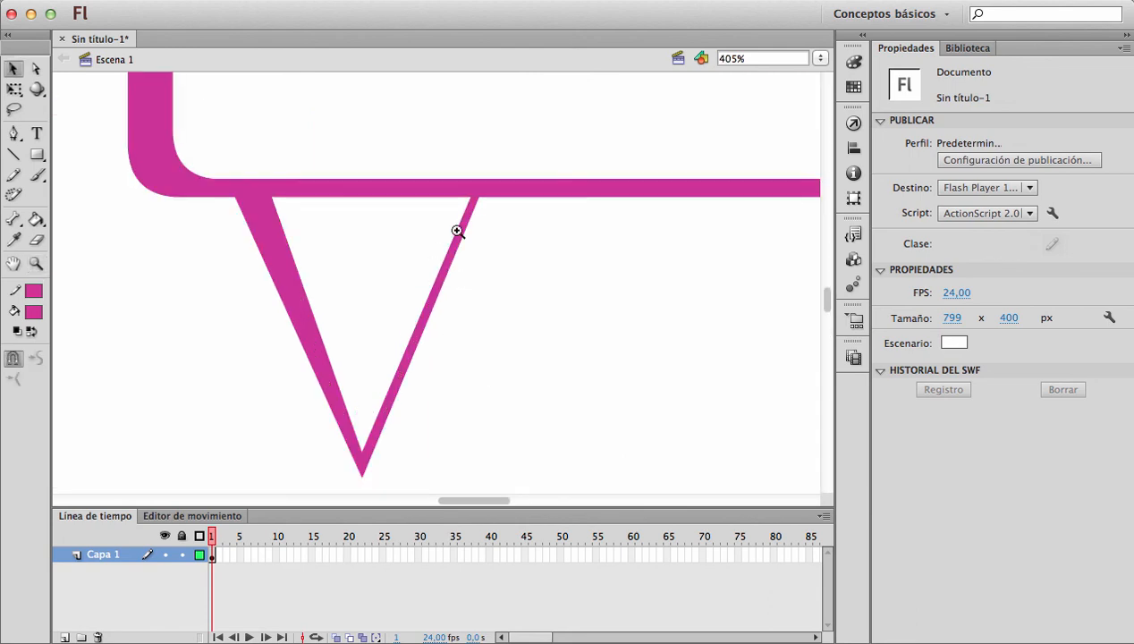
mouse_move(474, 197)
left_mouse_down()
mouse_move(487, 168)
mouse_move(473, 180)
left_mouse_up()
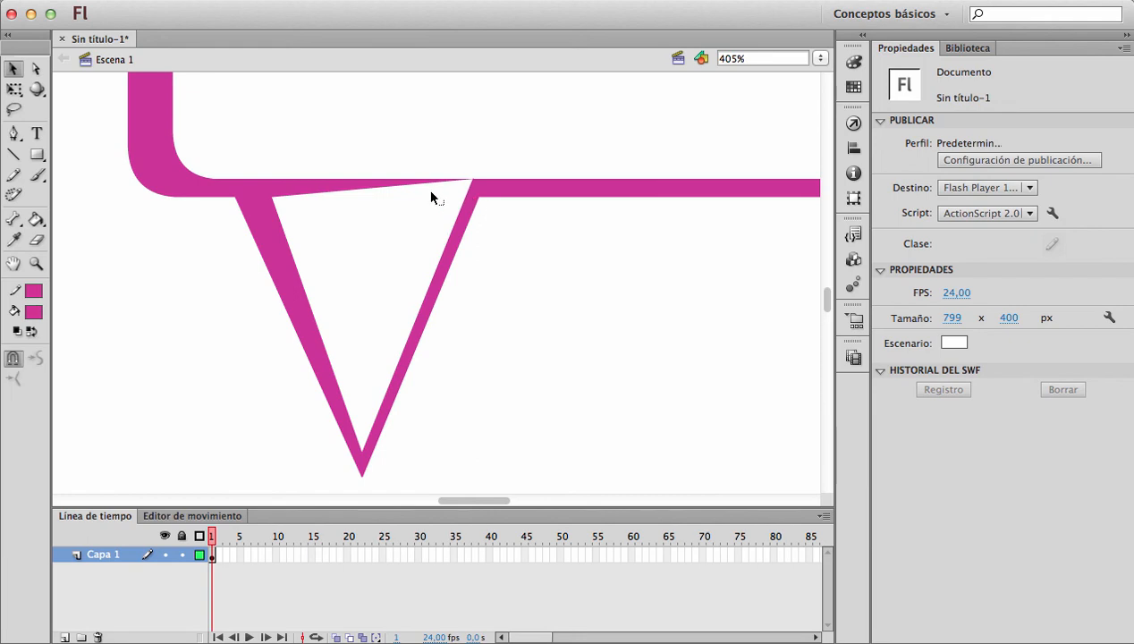
left_click_drag(270, 197, 268, 183)
left_click(278, 184)
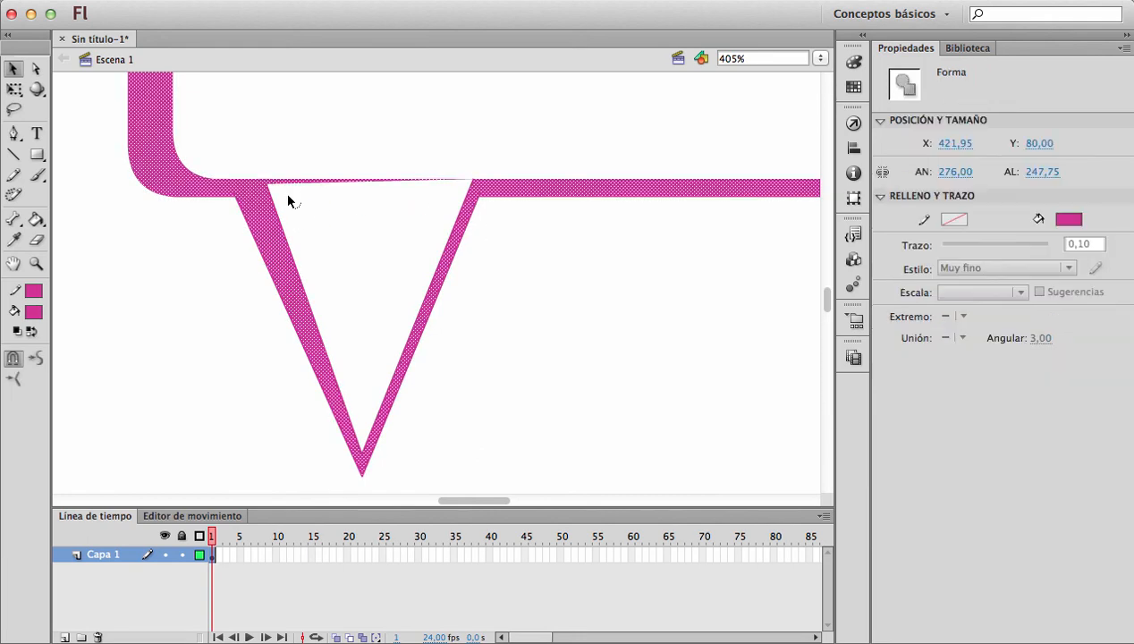
left_click(304, 214)
Step: Cut off the remaining sliver of border above the tail with a thin line, then delete the sliver and the leftover line
key("y")
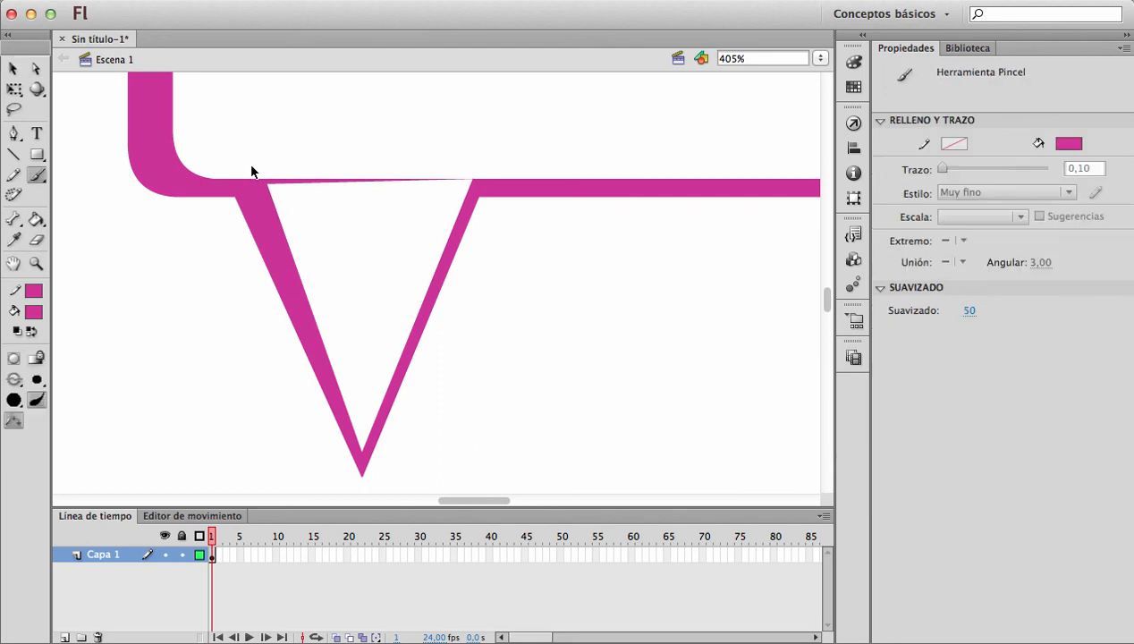
key("n")
mouse_move(255, 155)
left_mouse_down()
mouse_move(273, 205)
mouse_move(266, 182)
left_mouse_up()
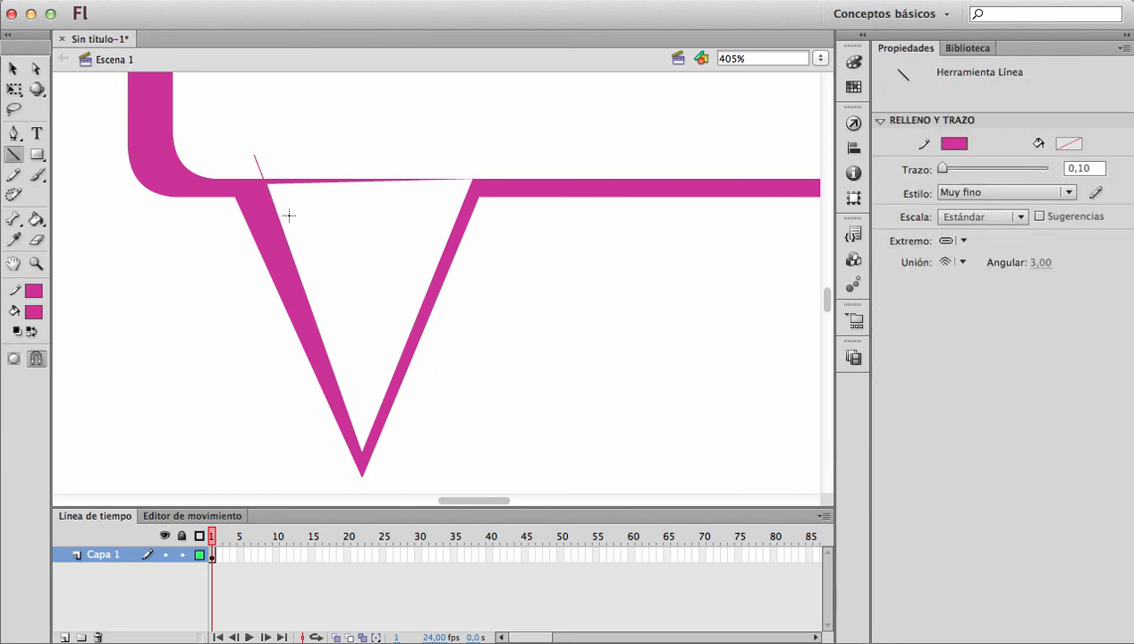
key("v")
left_click(290, 184)
key("Delete")
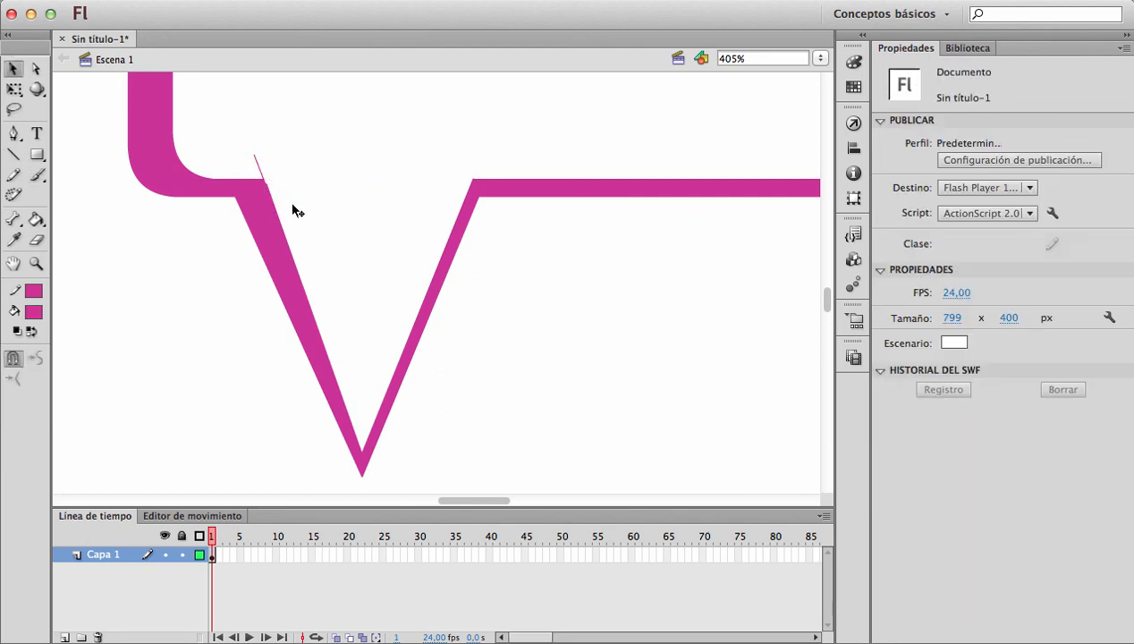
left_click(258, 165)
key("Delete")
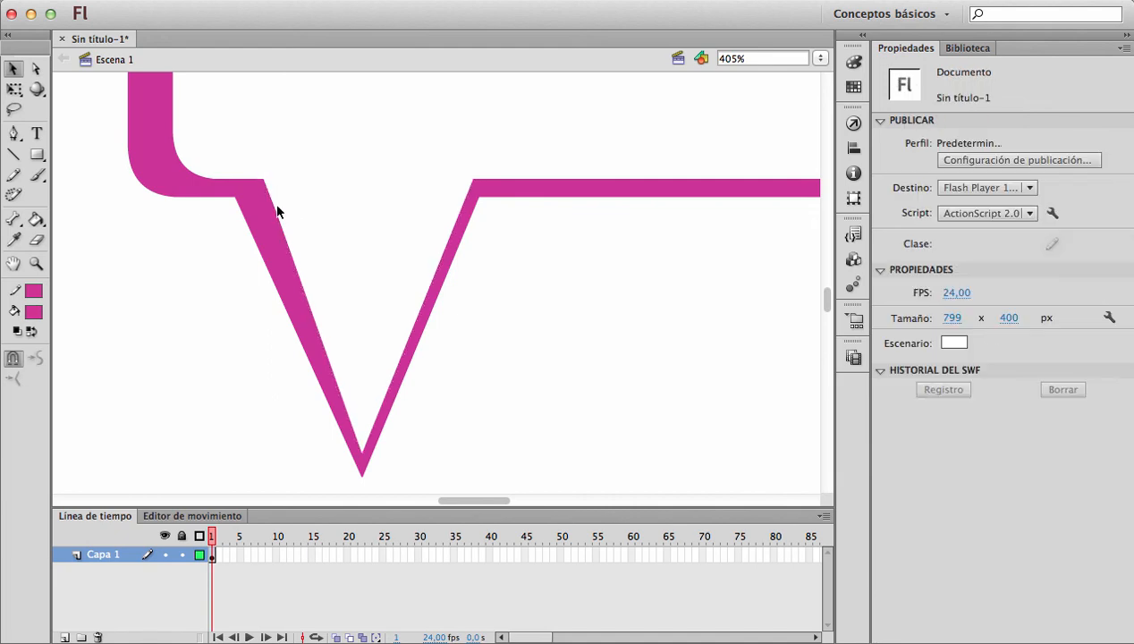
Step: Move the thick speech bubble towards the thin one to X 85,50, nudge it about 10 px down, and deselect it
key("z")
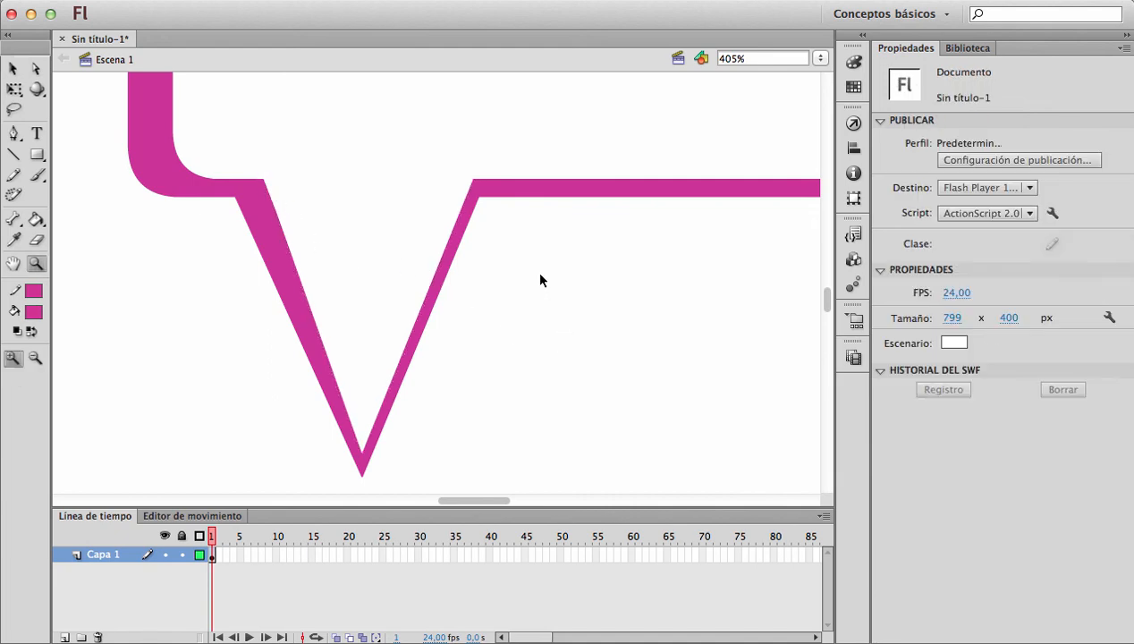
left_click(450, 208, "alt")
left_click(402, 209, "alt")
scroll(536, 278, "left", 5)
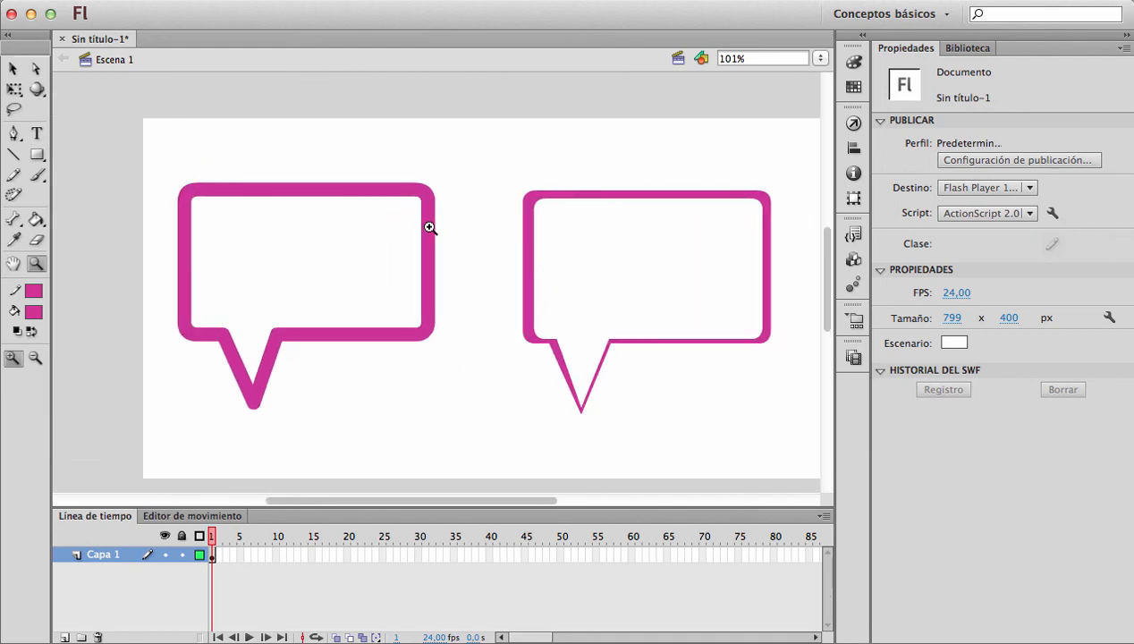
key("v")
double_click(430, 234)
left_click_drag(432, 236, 465, 238)
key("Down")
key("Down")
key("Down")
key("Down")
key("Down")
key("Down")
key("Down")
key("Down")
key("Down")
key("Down")
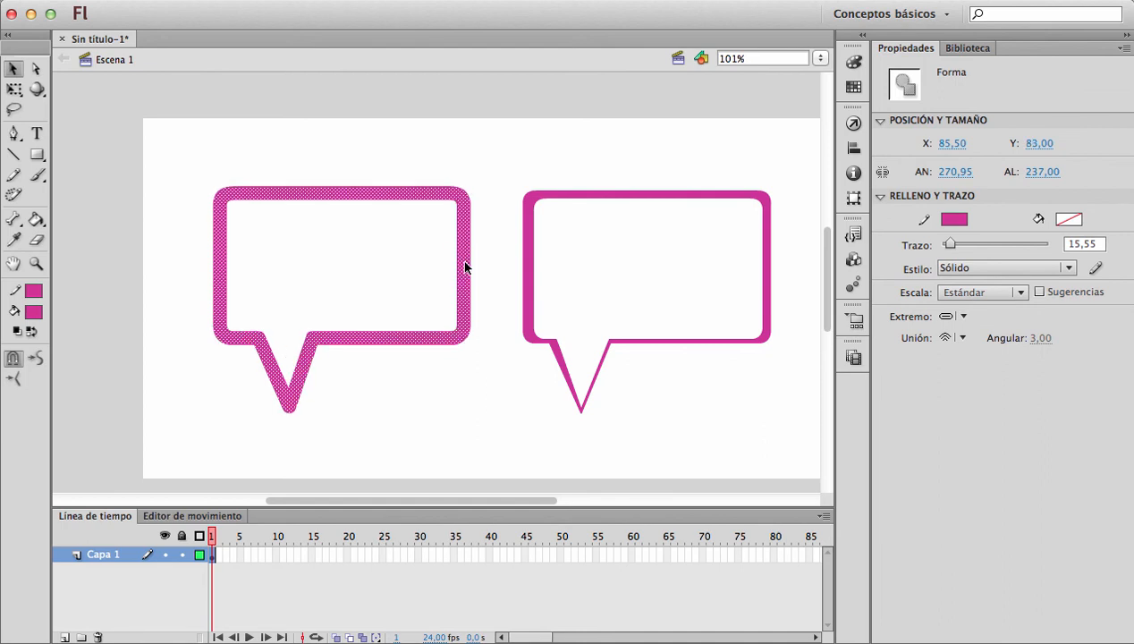
left_click(498, 399)
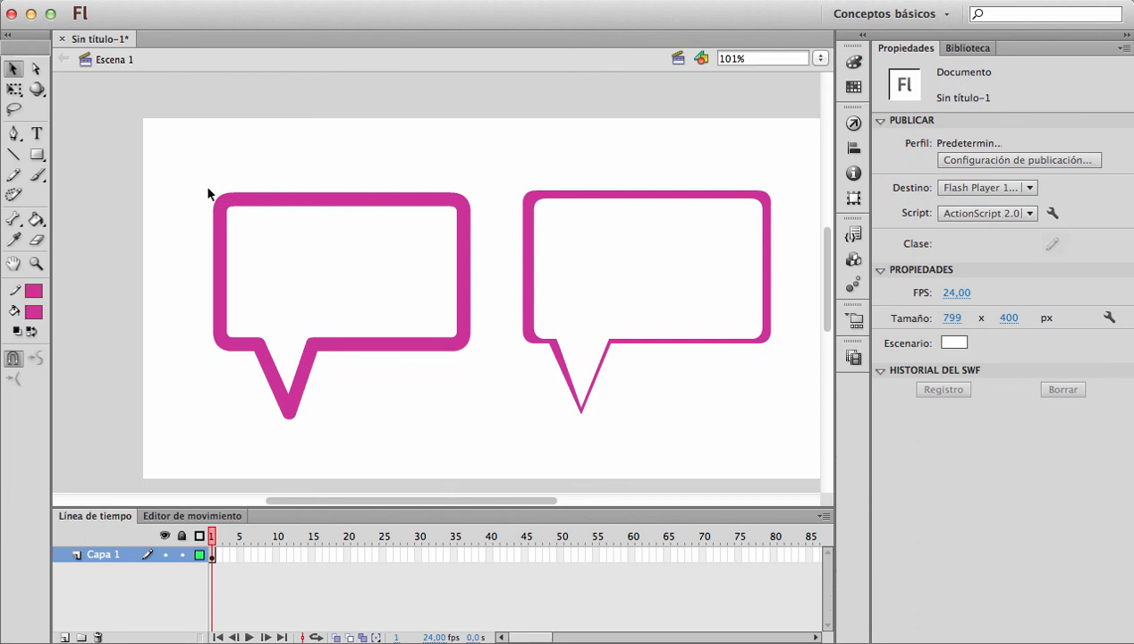
Step: Delete both speech bubbles to leave the stage empty
left_click_drag(176, 136, 792, 447)
key("Delete")
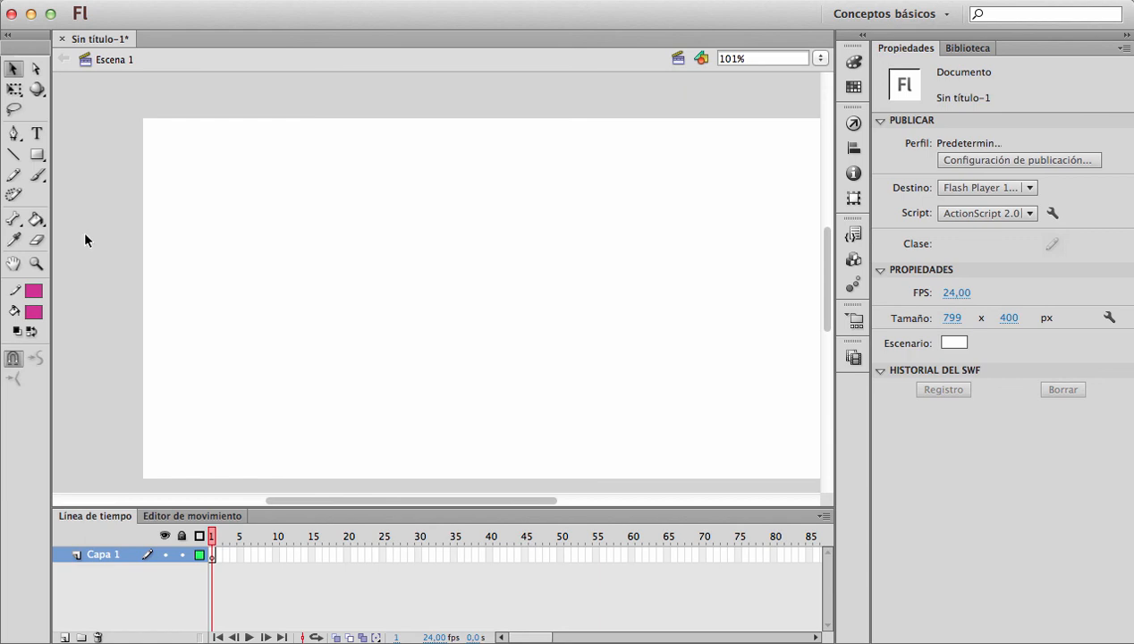
Step: Set the Pencil tool's stroke to 6,65, sketch a curved test stroke with a sharp corner, and undo it
left_click(13, 173)
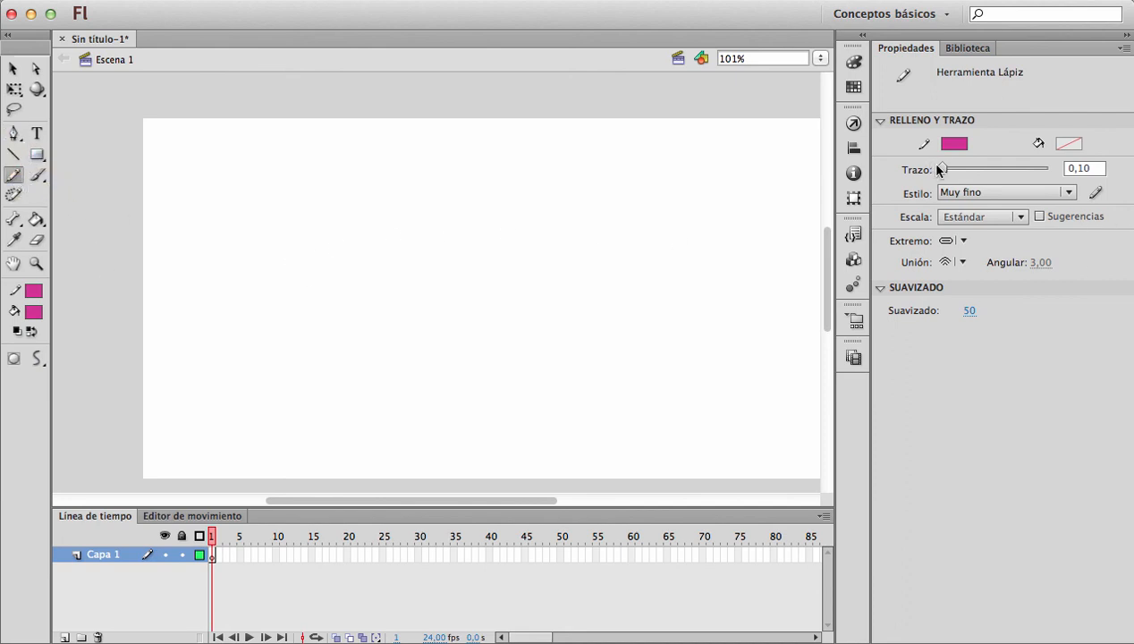
left_click_drag(938, 169, 956, 179)
mouse_move(226, 196)
left_mouse_down()
mouse_move(271, 202)
mouse_move(336, 304)
mouse_move(234, 286)
left_mouse_up()
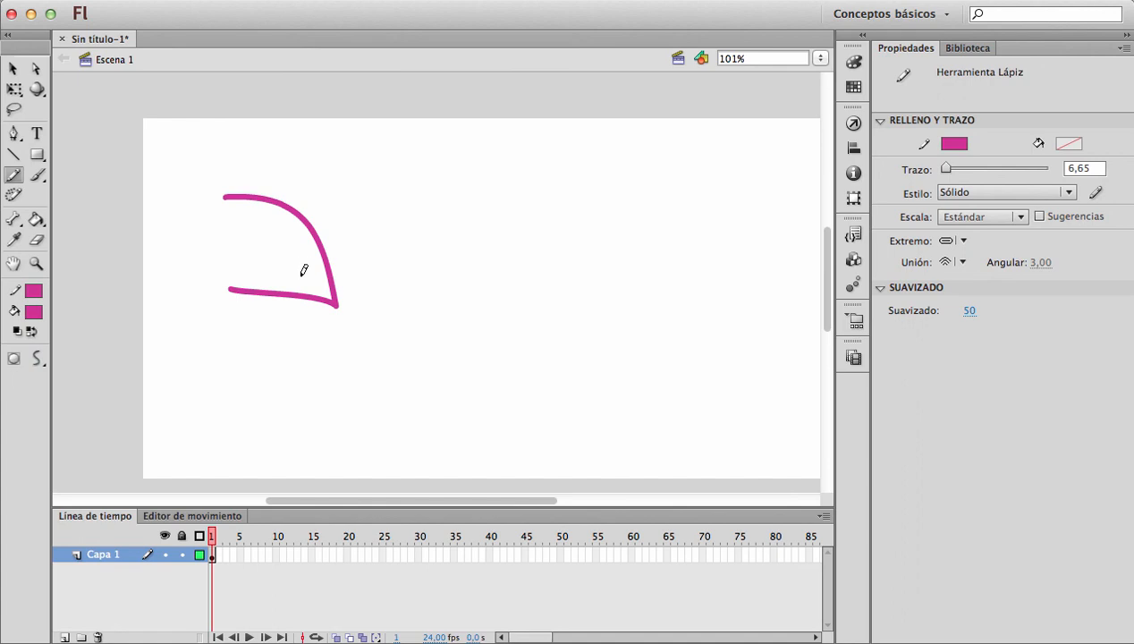
key("super+z")
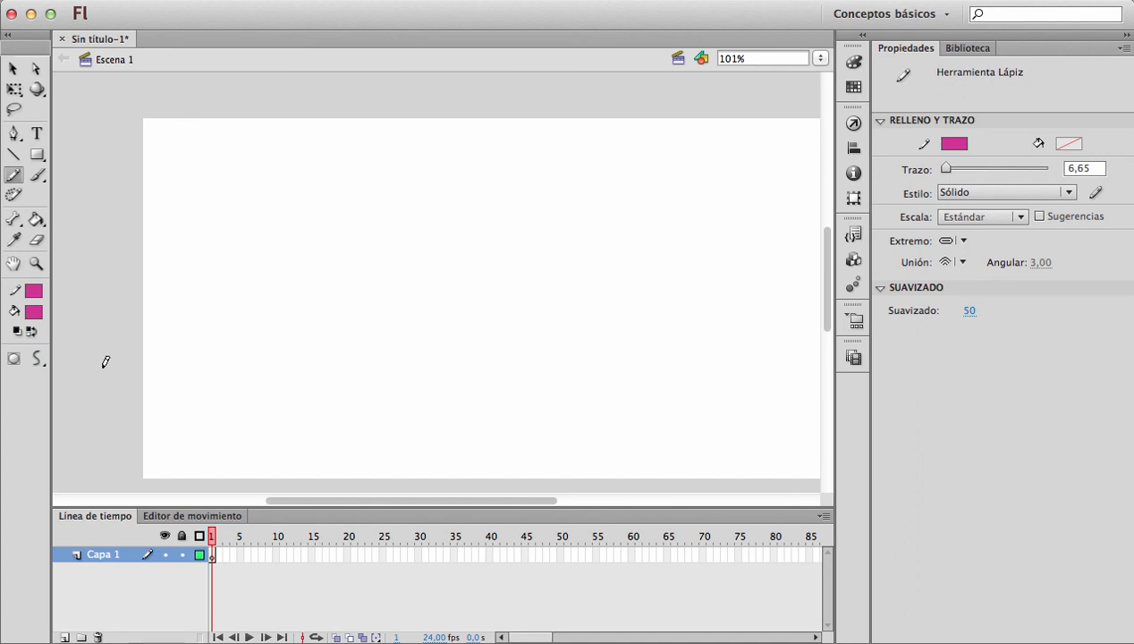
Step: Switch the Pencil mode to Enderezar
left_click(36, 359)
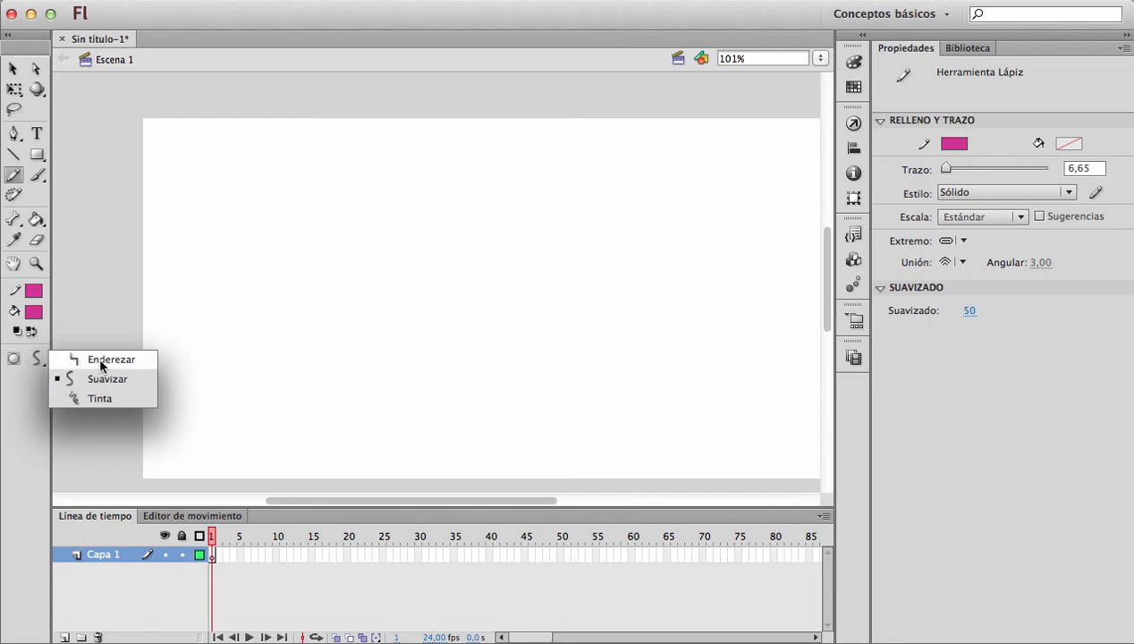
left_click(132, 362)
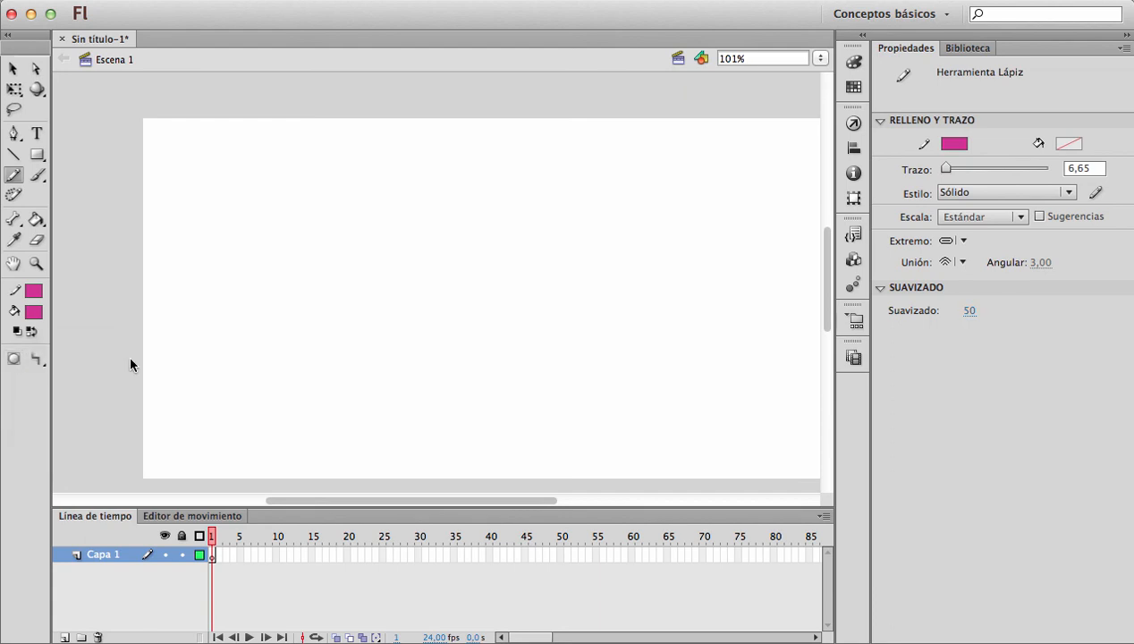
left_click(41, 357)
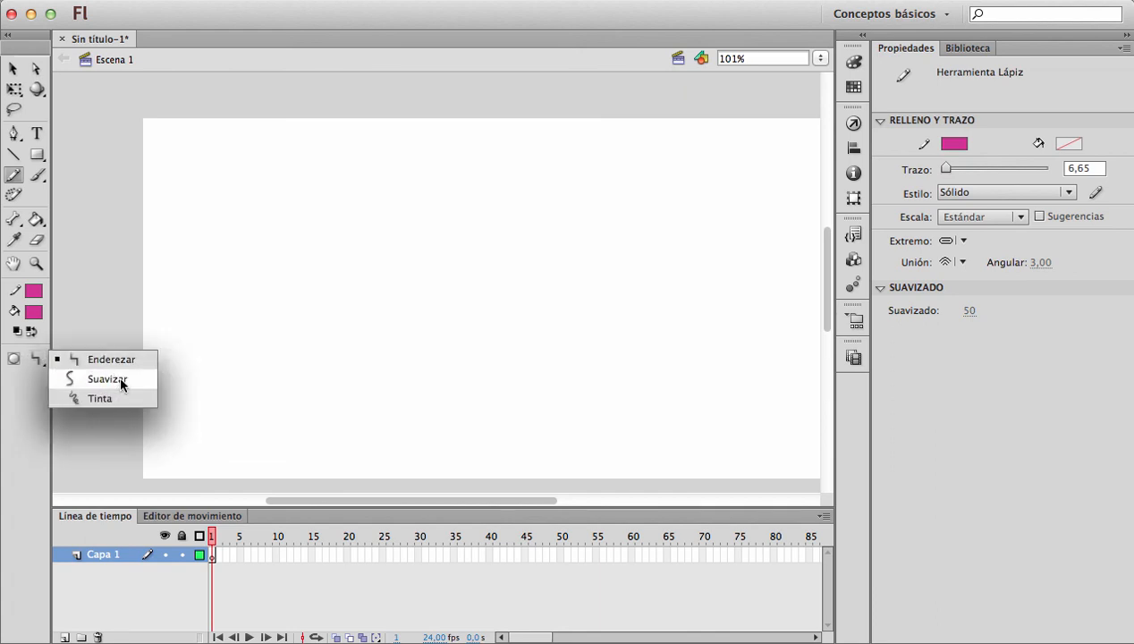
left_click(125, 359)
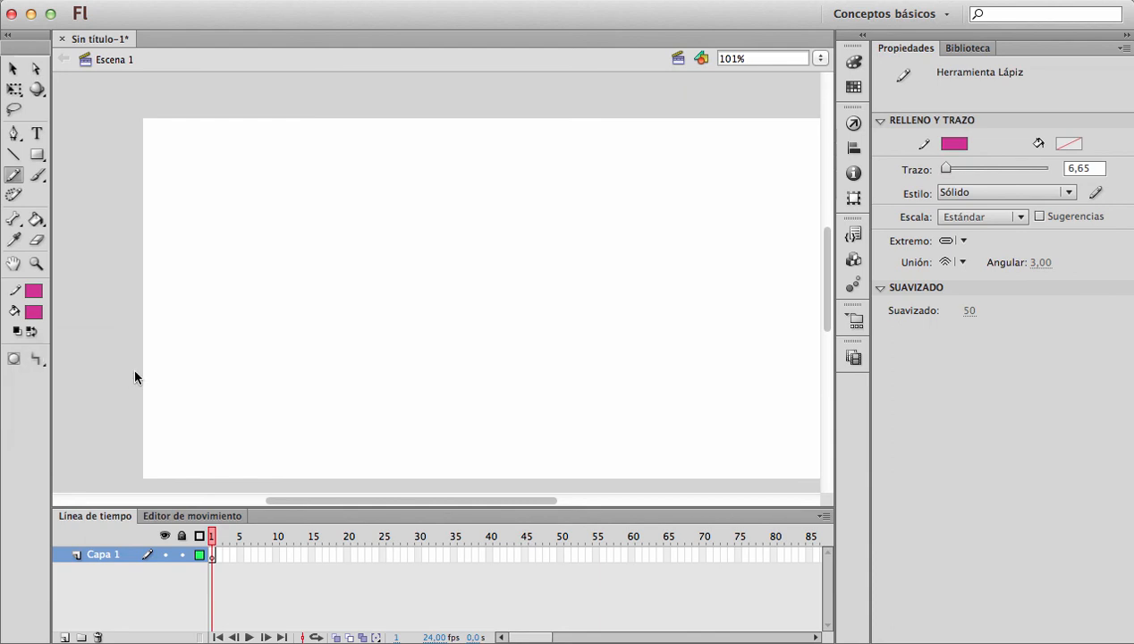
Step: Draw two roughly parallel descending diagonals with the Pencil, redoing the second one, and cross them with two strokes sloping the other way
left_click_drag(374, 285, 274, 190)
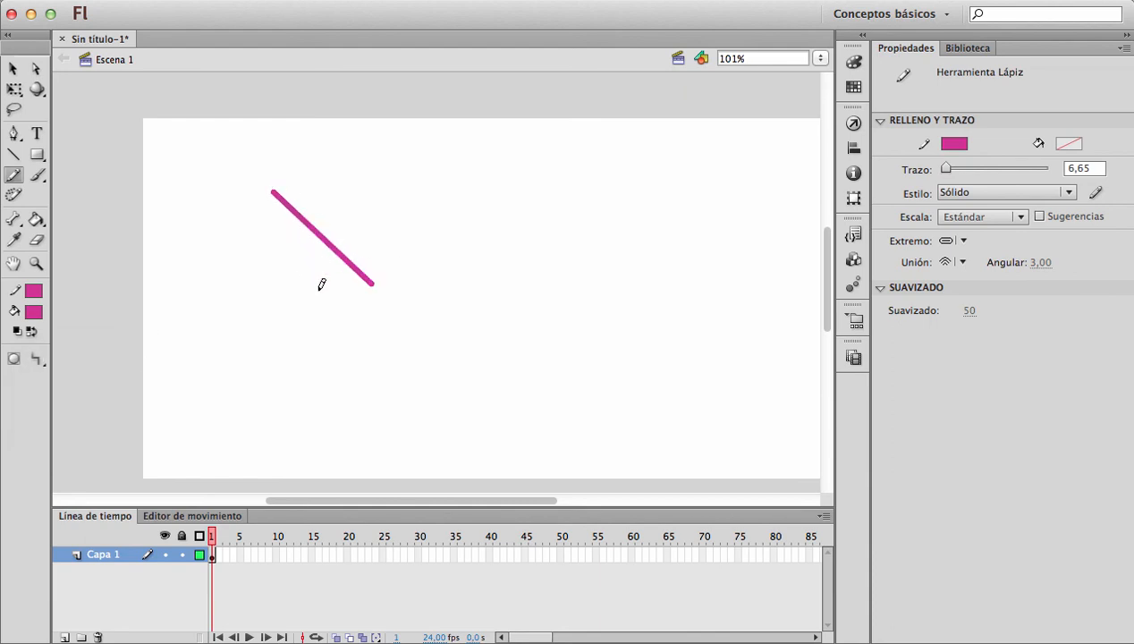
left_click_drag(339, 302, 243, 239)
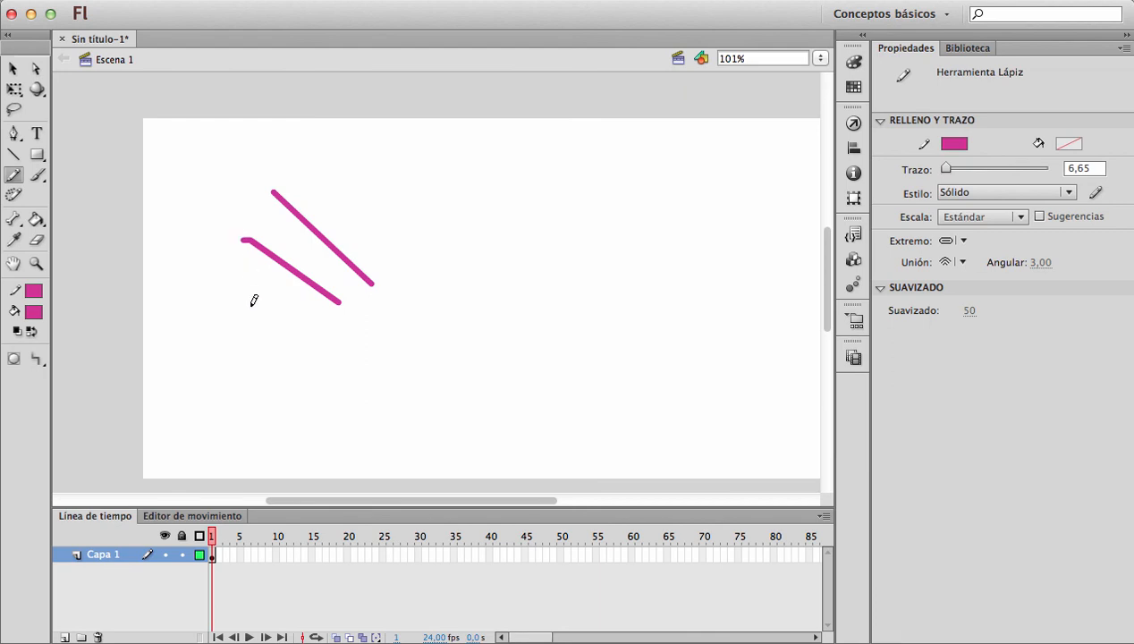
key("ctrl+z")
left_click_drag(328, 322, 243, 234)
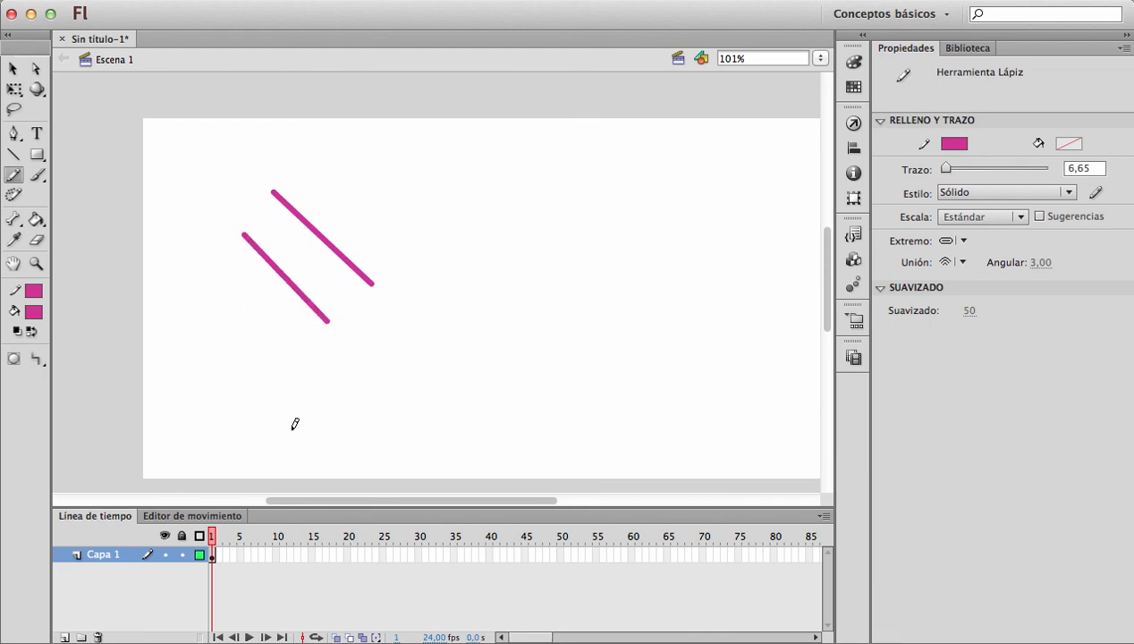
mouse_move(379, 193)
left_mouse_down()
mouse_move(322, 271)
mouse_move(288, 298)
left_mouse_up()
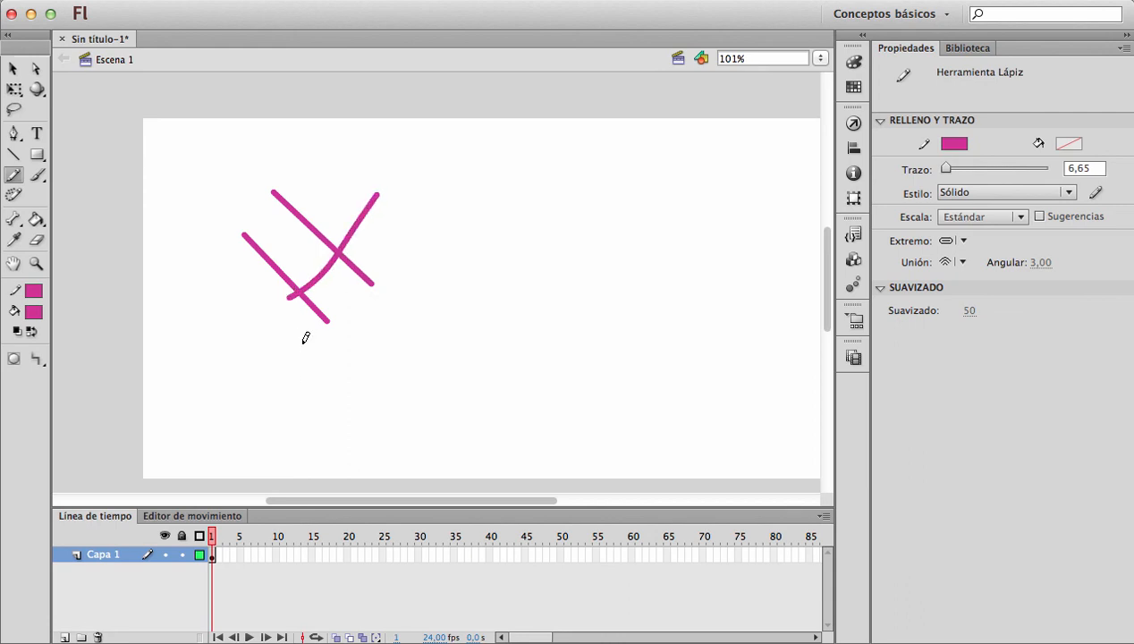
left_click_drag(385, 249, 246, 296)
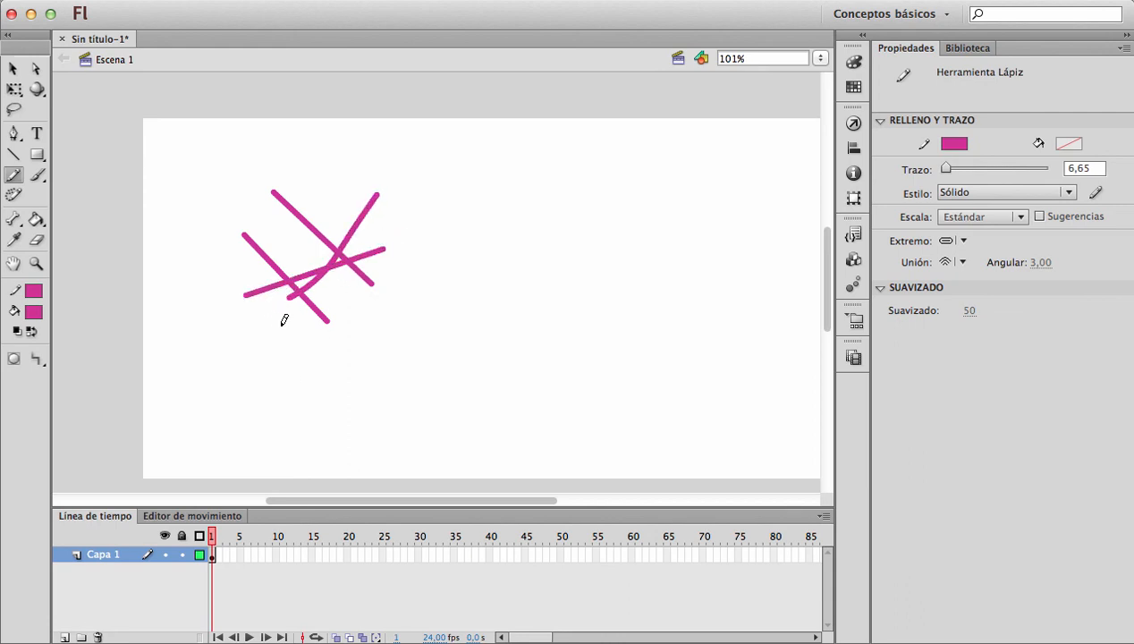
Step: Delete all the crossing pencil strokes from the stage
key("v")
left_click_drag(209, 141, 443, 393)
key("Delete")
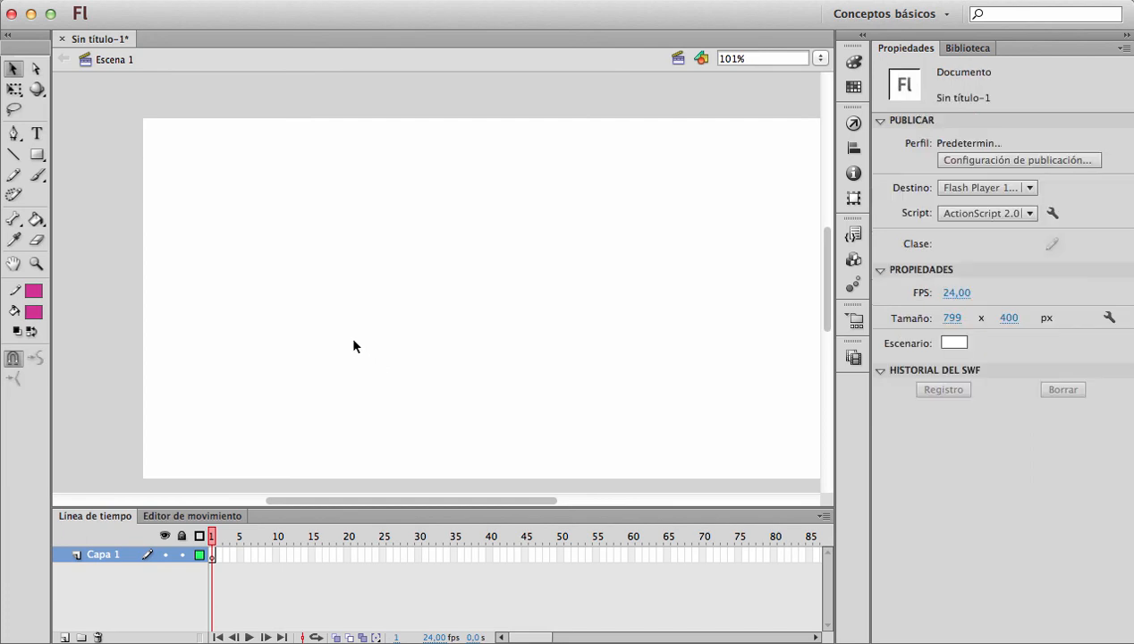
Step: Set the Pencil mode to Suavizar and draw three wavy S-shaped strokes side by side, from large to small
key("y")
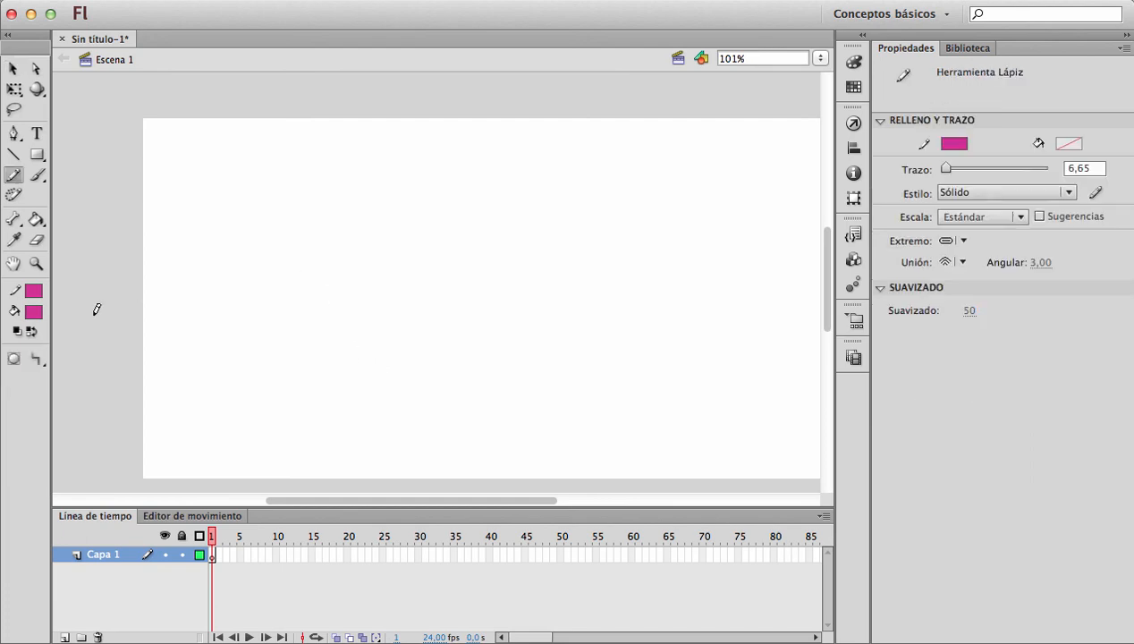
left_click(37, 359)
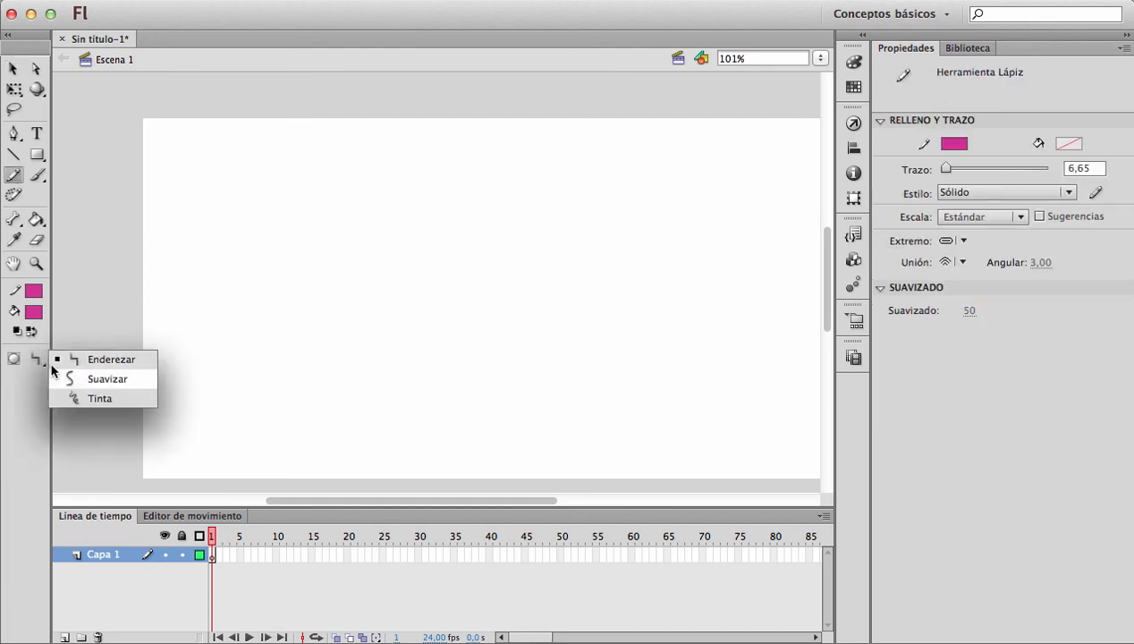
left_click(99, 386)
mouse_move(226, 296)
left_mouse_down()
mouse_move(297, 245)
mouse_move(292, 319)
mouse_move(341, 354)
mouse_move(352, 326)
left_mouse_up()
left_click_drag(306, 268, 364, 306)
mouse_move(355, 268)
left_mouse_down()
mouse_move(375, 255)
mouse_move(390, 291)
left_mouse_up()
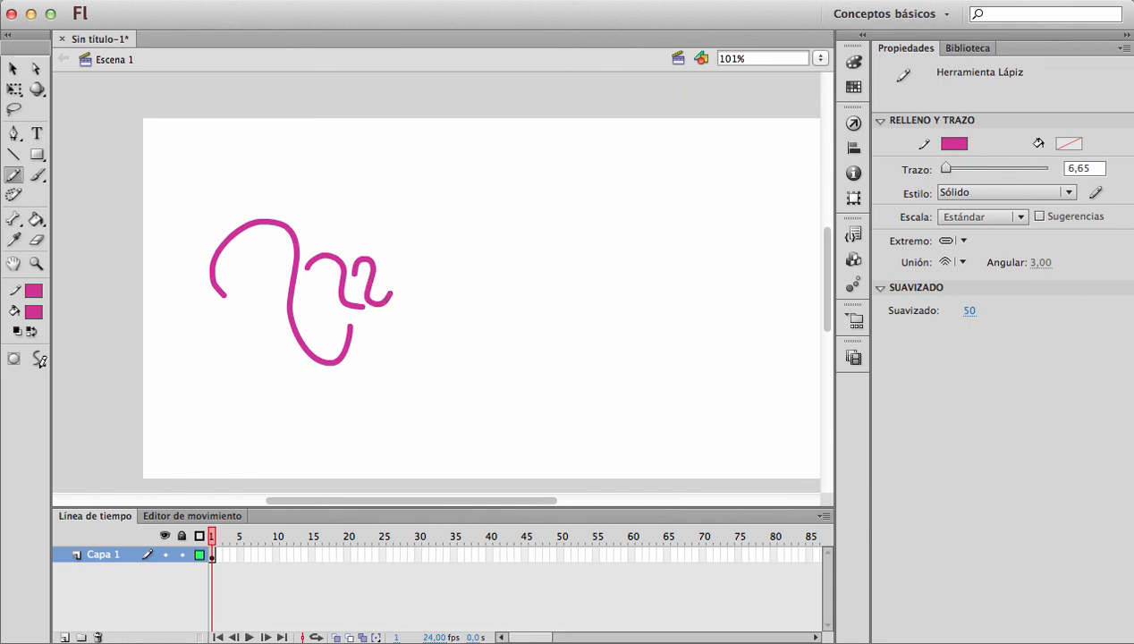
Step: Set the Pencil mode to Tinta and draw a short tick, a jagged line with a tall peak, and a zigzag above it
left_click(38, 358)
left_click(101, 397)
left_click_drag(429, 272, 437, 257)
mouse_move(413, 379)
left_mouse_down()
mouse_move(465, 346)
mouse_move(523, 353)
mouse_move(534, 316)
mouse_move(557, 373)
mouse_move(592, 347)
left_mouse_up()
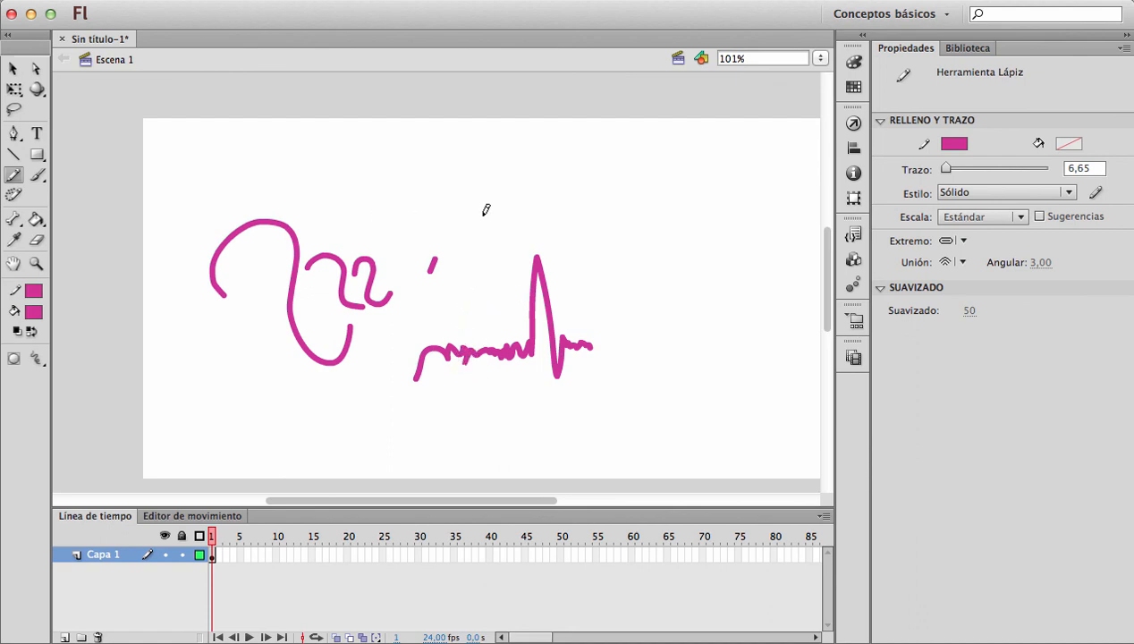
mouse_move(503, 215)
left_mouse_down()
mouse_move(547, 169)
mouse_move(581, 166)
left_mouse_up()
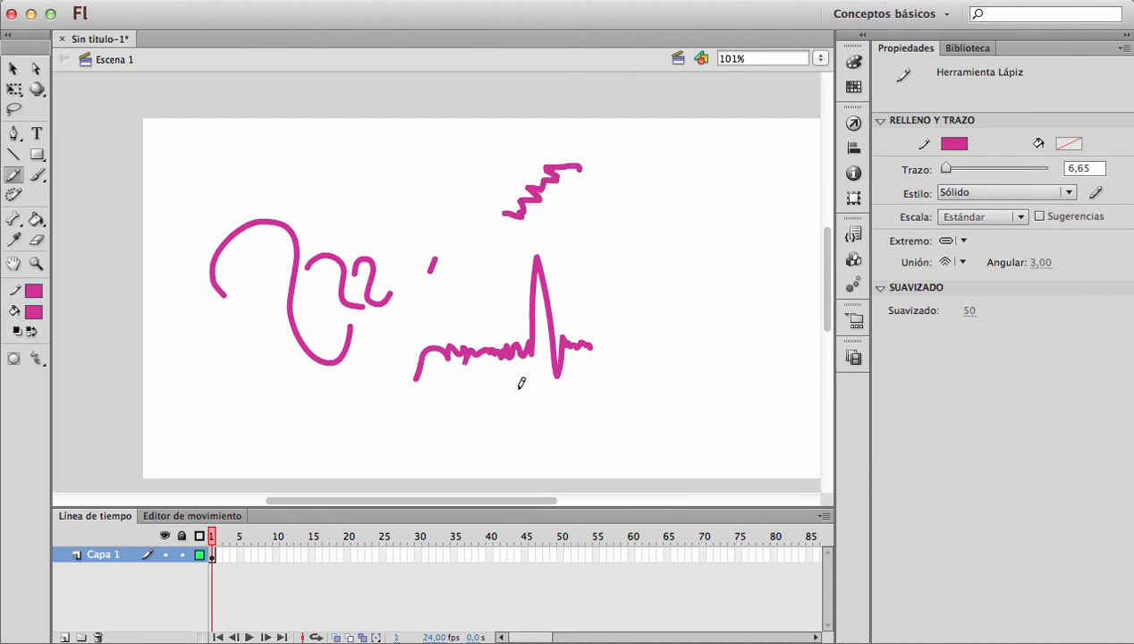
Step: Delete all the smooth and jagged pencil strokes from the stage
key("v")
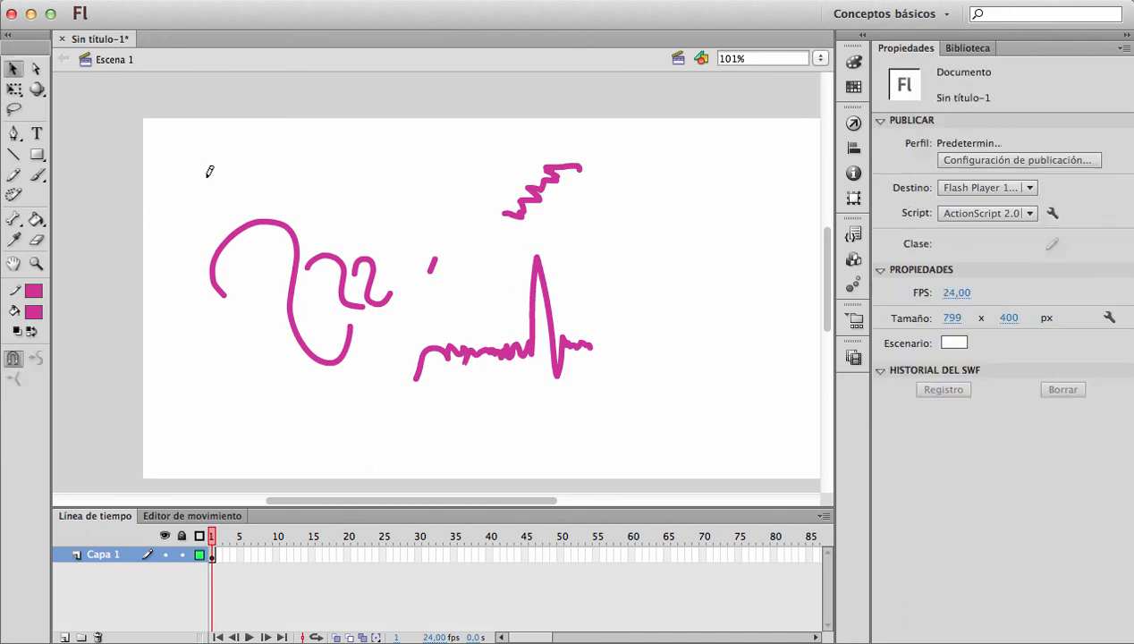
mouse_move(146, 139)
left_mouse_down()
mouse_move(534, 370)
mouse_move(642, 457)
left_mouse_up()
key("Delete")
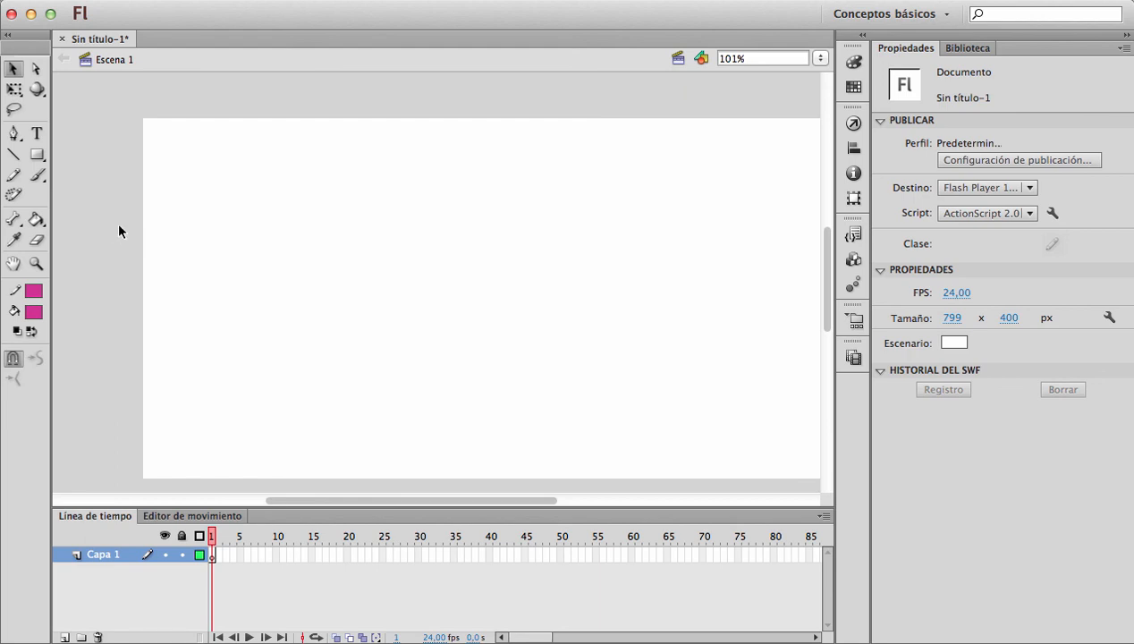
Step: Draw a circle about 200 px wide near the middle of the stage with the Oval tool, using an orange fill and magenta outline
left_click(37, 176)
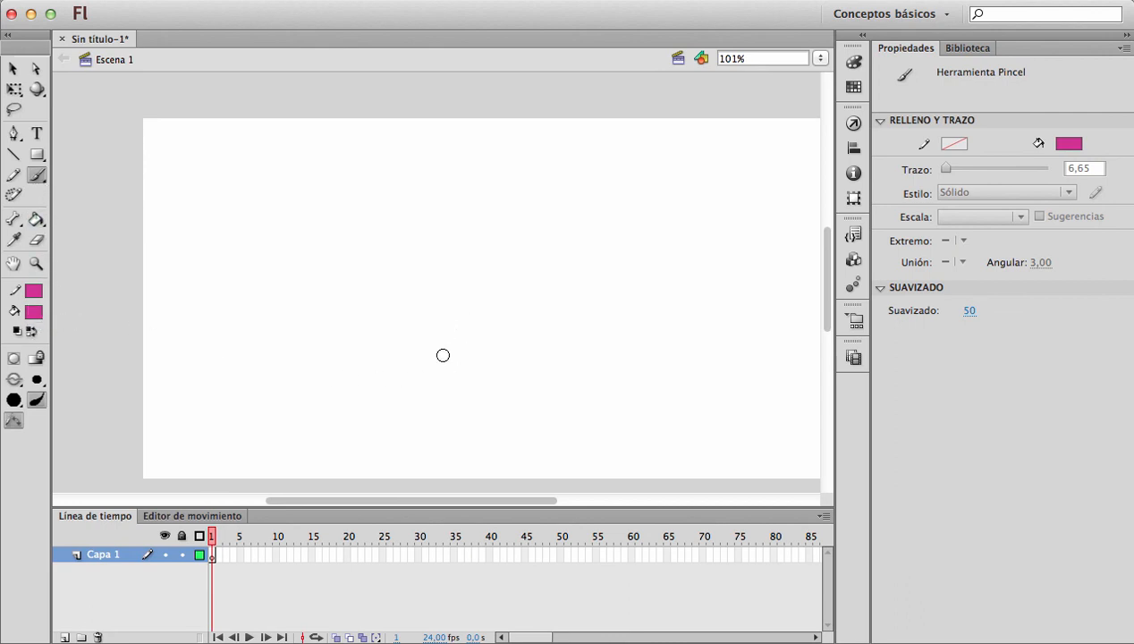
left_click(37, 154)
left_click(116, 175)
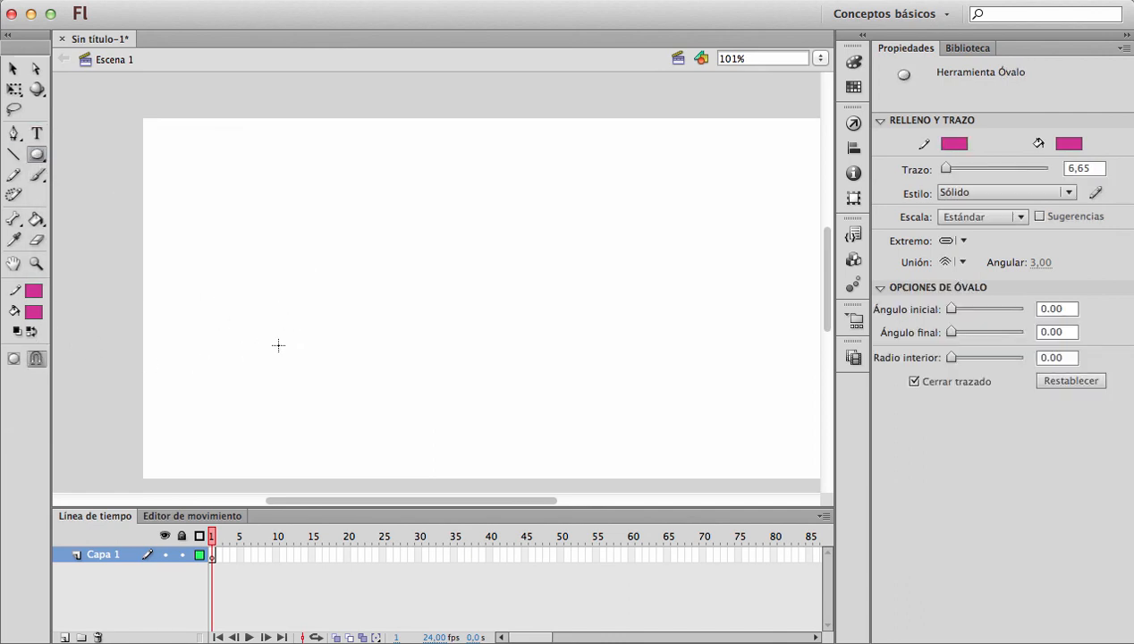
left_click(1064, 143)
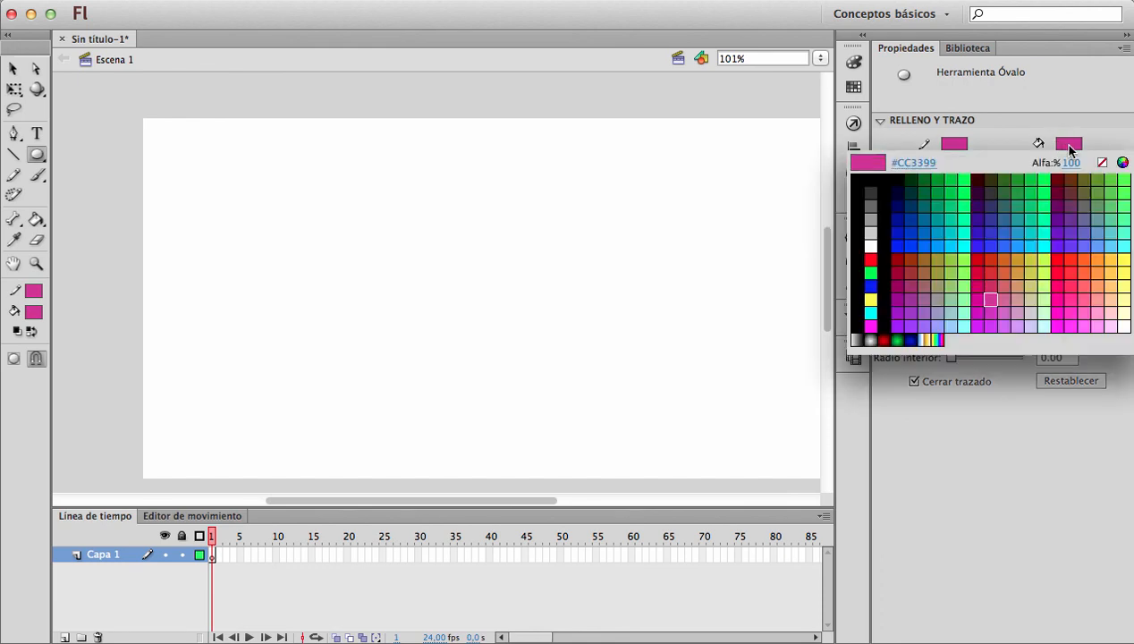
left_click(1108, 257)
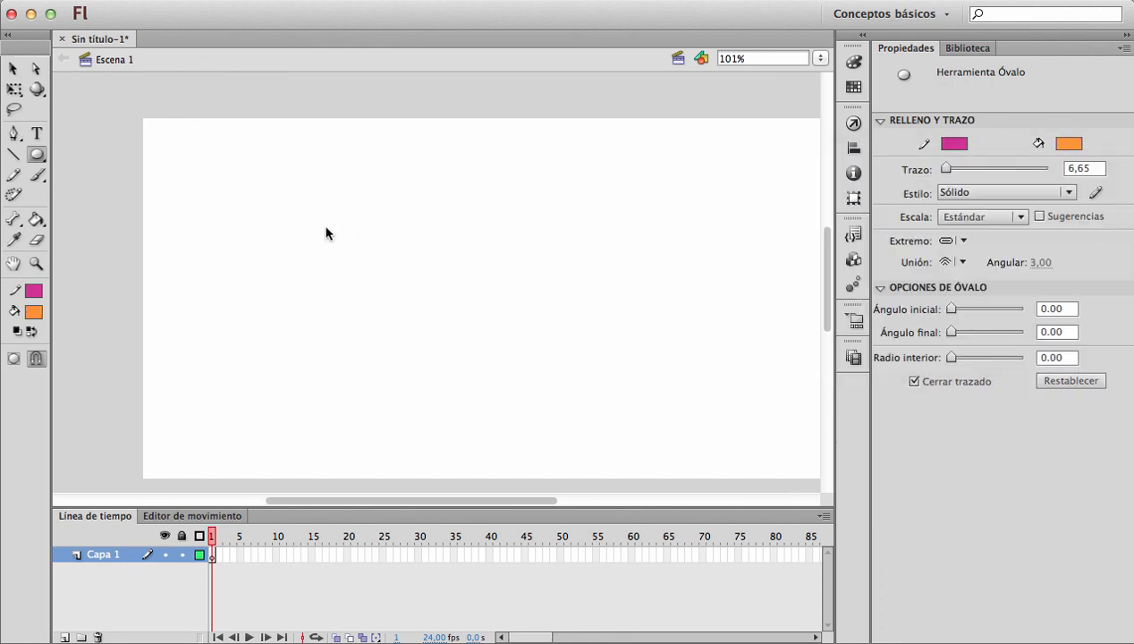
mouse_move(349, 199)
left_mouse_down()
mouse_move(506, 370)
mouse_move(539, 378)
left_mouse_up()
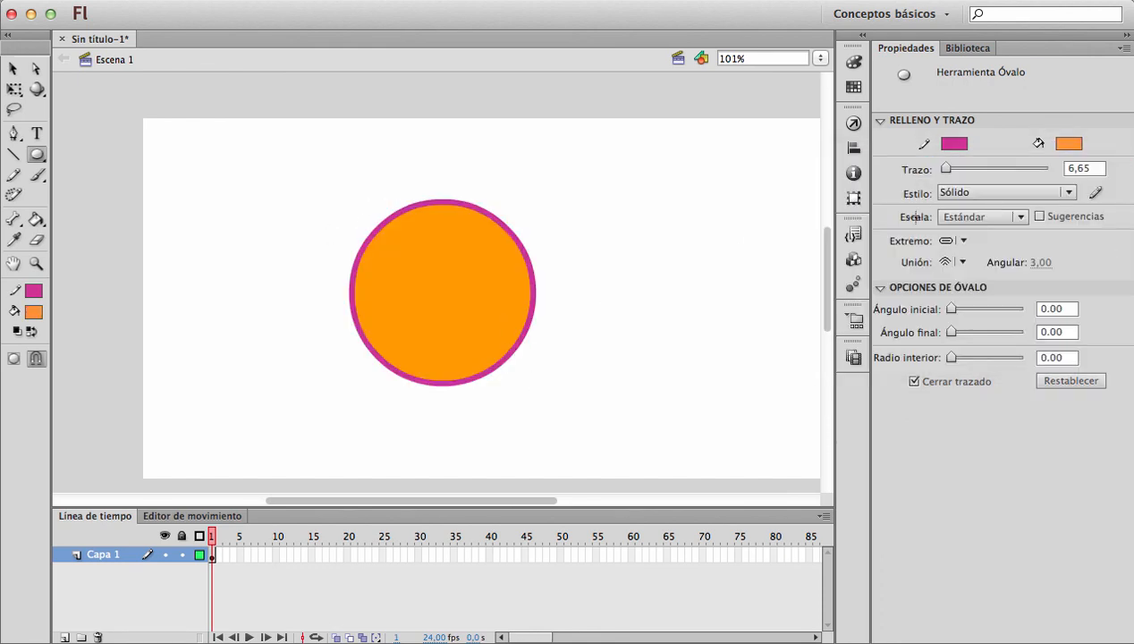
Step: Delete the magenta outline around the orange circle
key("v")
left_click(471, 213)
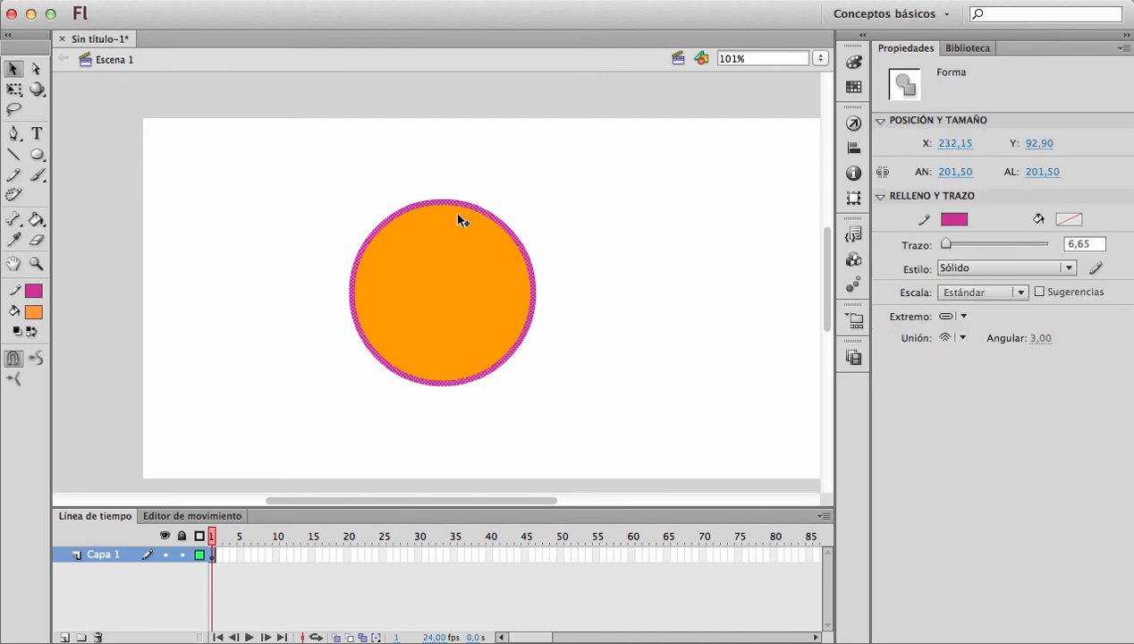
key("Delete")
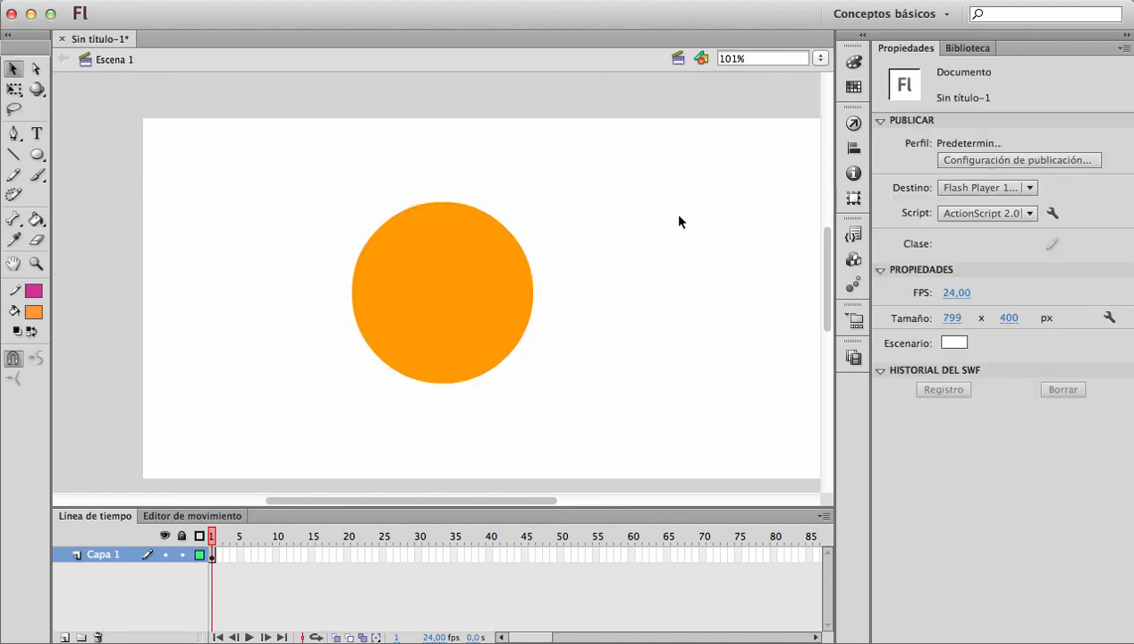
Step: Activate the Brush tool and set its fill colour to magenta
left_click(43, 178)
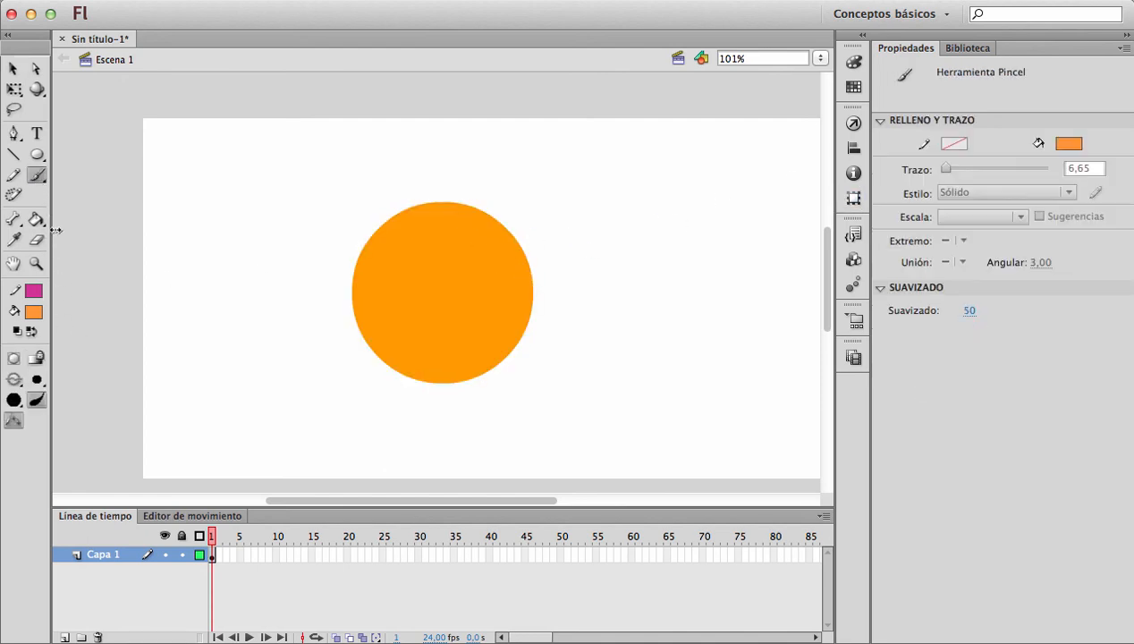
left_click(33, 312)
left_click(172, 466)
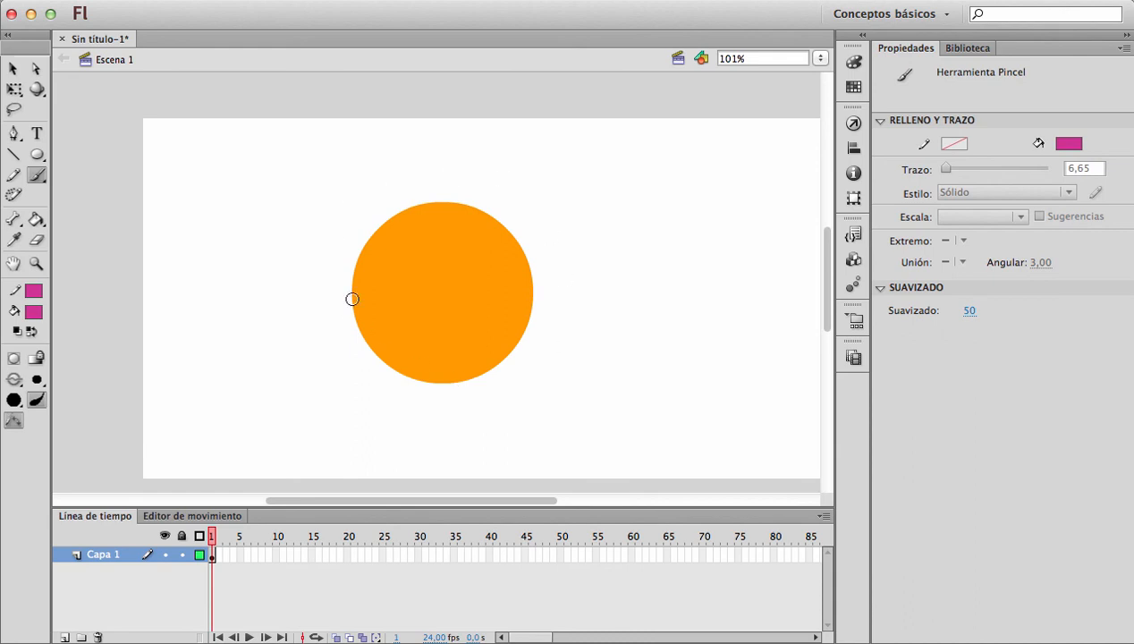
Step: Examine the Brush tool's variants and its available brush sizes and shapes
left_click(38, 176)
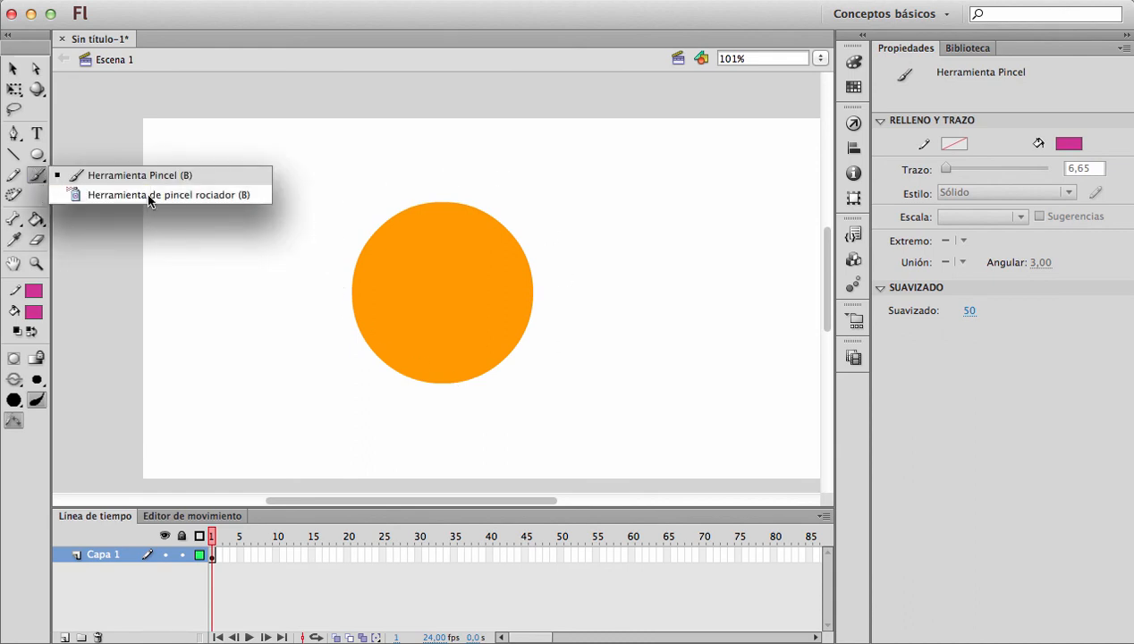
left_click(37, 178)
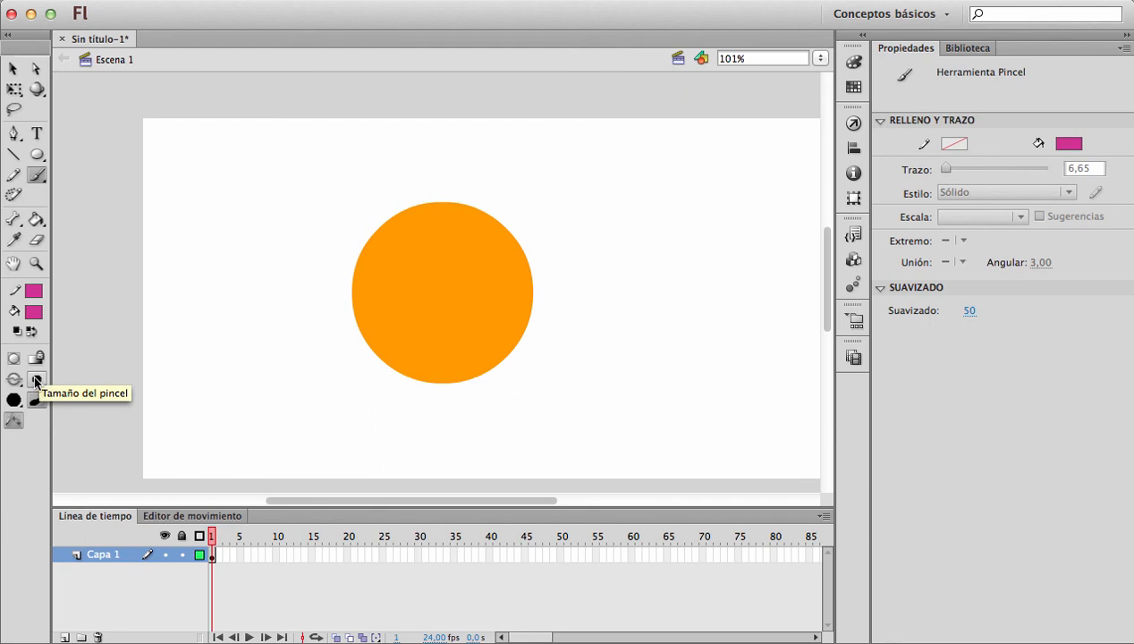
left_click(35, 379)
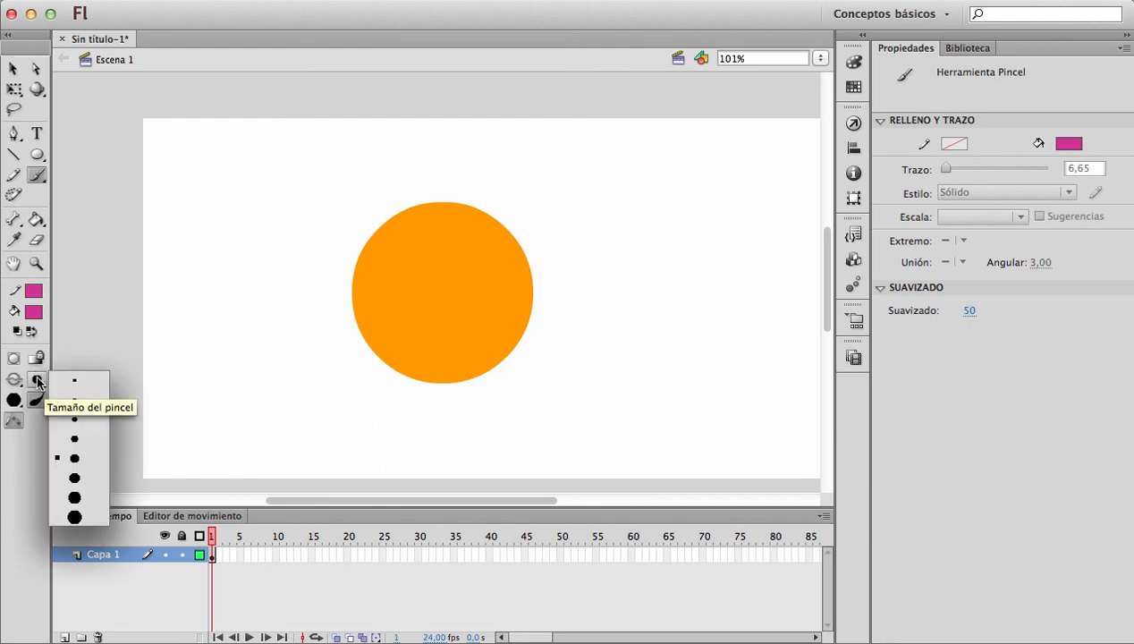
left_click(73, 386)
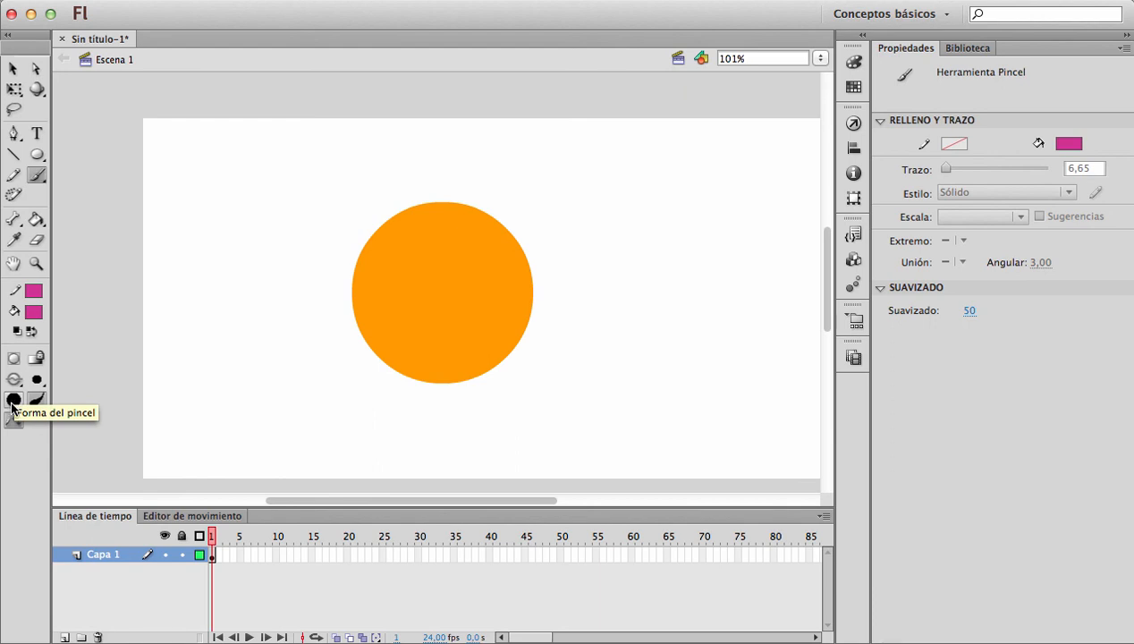
left_click(12, 401)
left_click(10, 402)
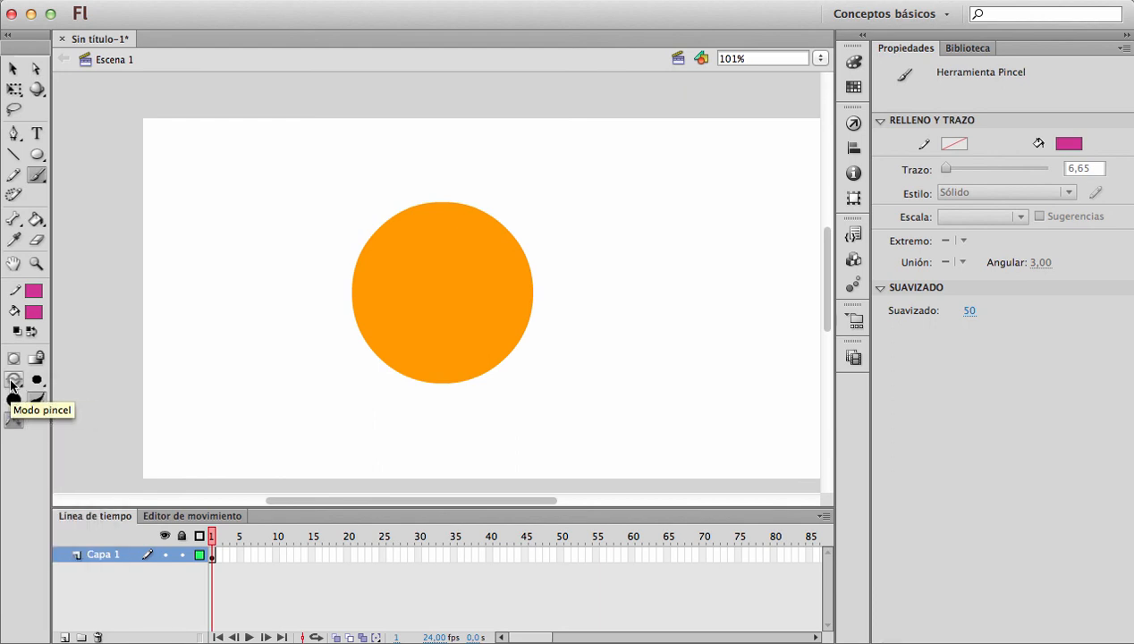
Step: Turn off the Brush tool's pressure and tilt options, keeping the Pintar normal paint mode
left_click(12, 380)
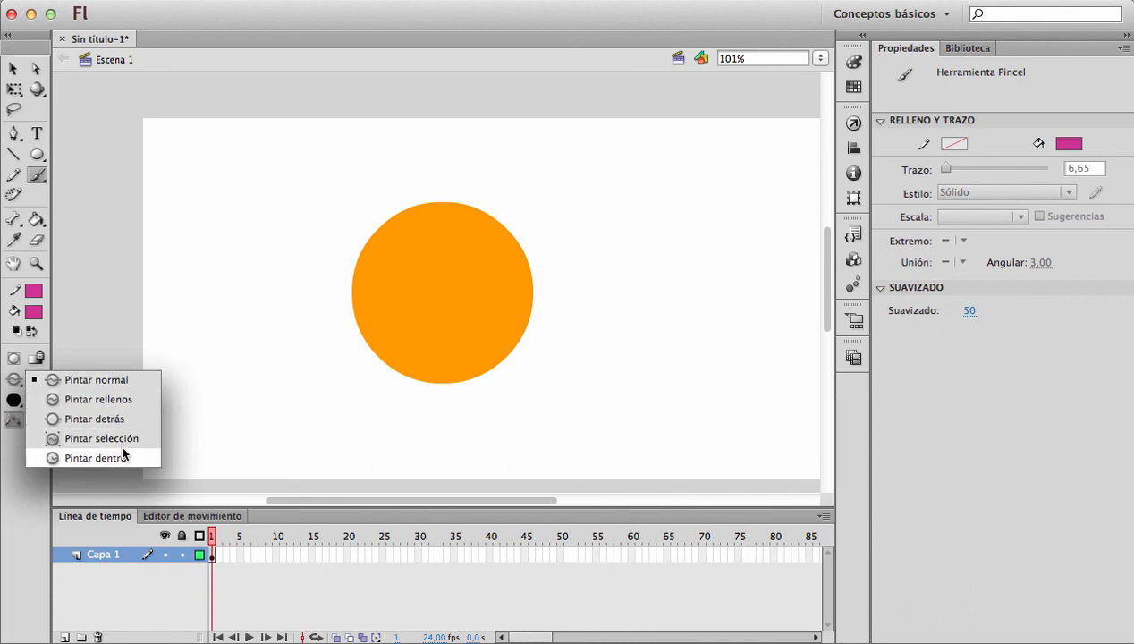
left_click(14, 381)
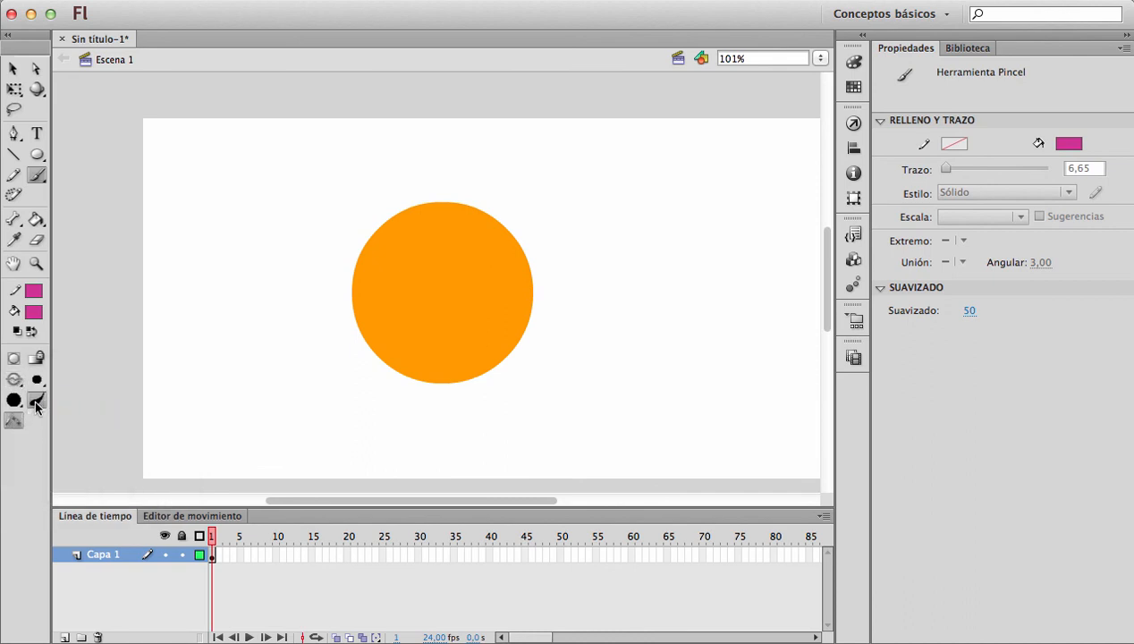
left_click(37, 402)
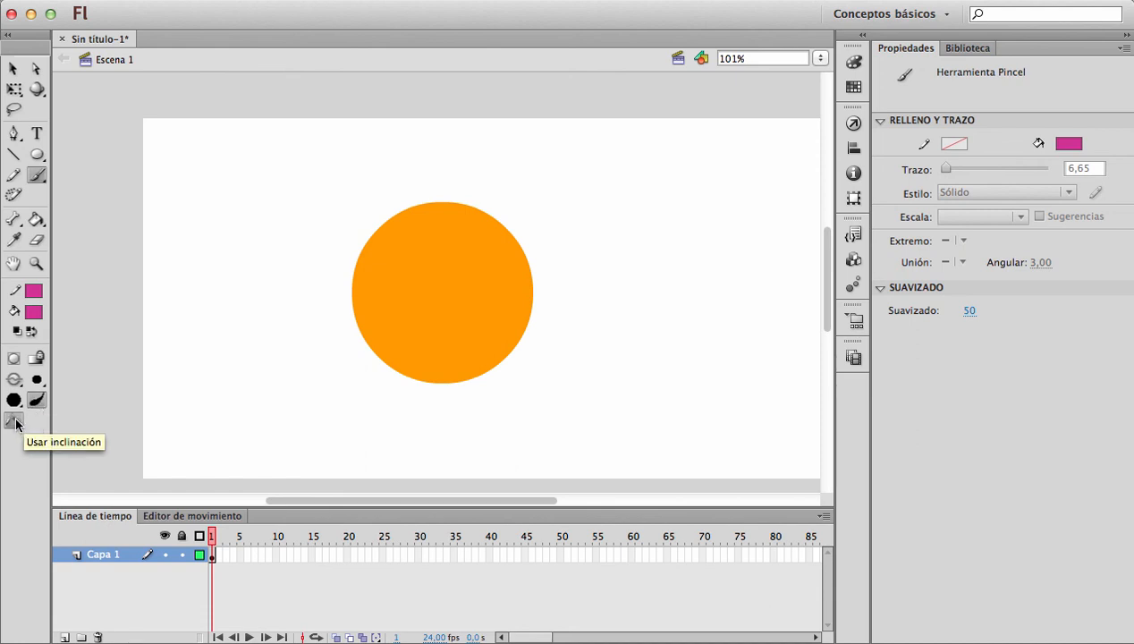
left_click(14, 421)
Step: Paint two short diagonal test strokes to the lower left of the circle, delete them, and reactivate the Brush tool
left_click_drag(186, 371, 250, 437)
left_click_drag(194, 341, 273, 414)
key("v")
mouse_move(126, 316)
left_mouse_down()
mouse_move(273, 432)
mouse_move(264, 447)
left_mouse_up()
key("Delete")
key("b")
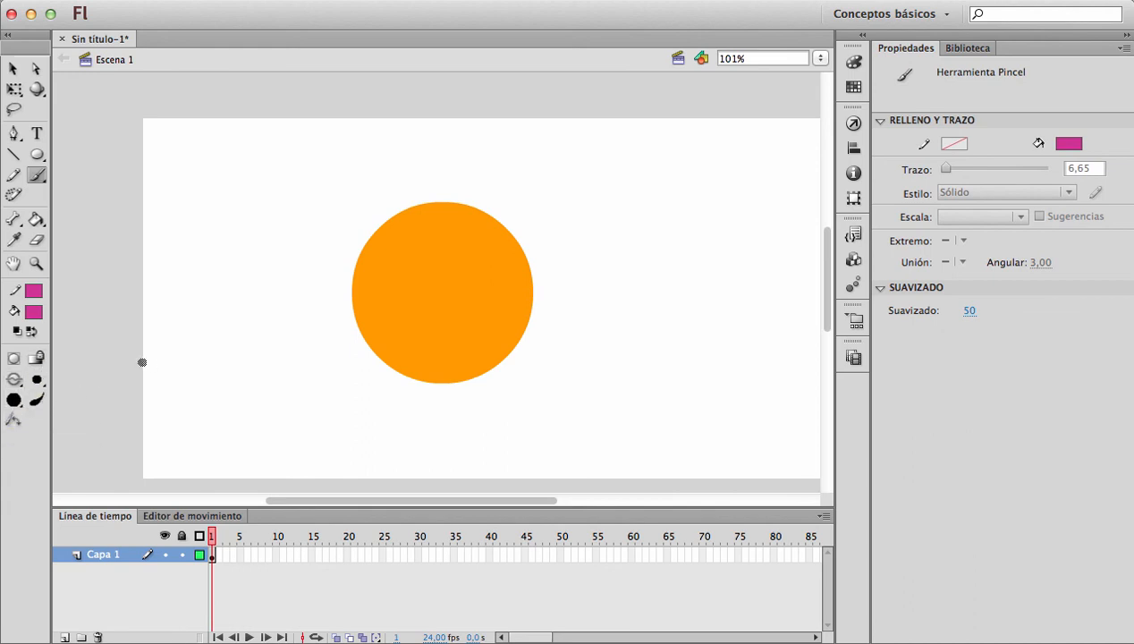
Step: Choose a larger brush size for the Brush tool
left_click(15, 382)
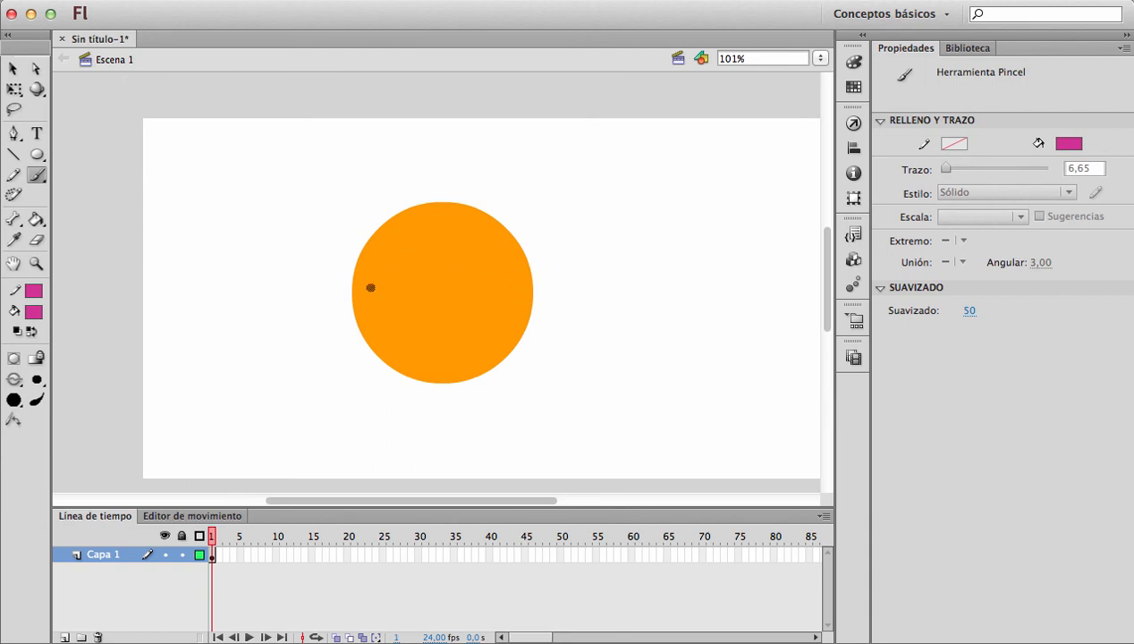
left_click(36, 379)
left_click(76, 490)
Step: Paint a magenta zigzag across the upper part of the orange circle and move it up off the circle
mouse_move(517, 242)
left_mouse_down()
mouse_move(362, 189)
mouse_move(565, 301)
mouse_move(328, 205)
left_mouse_up()
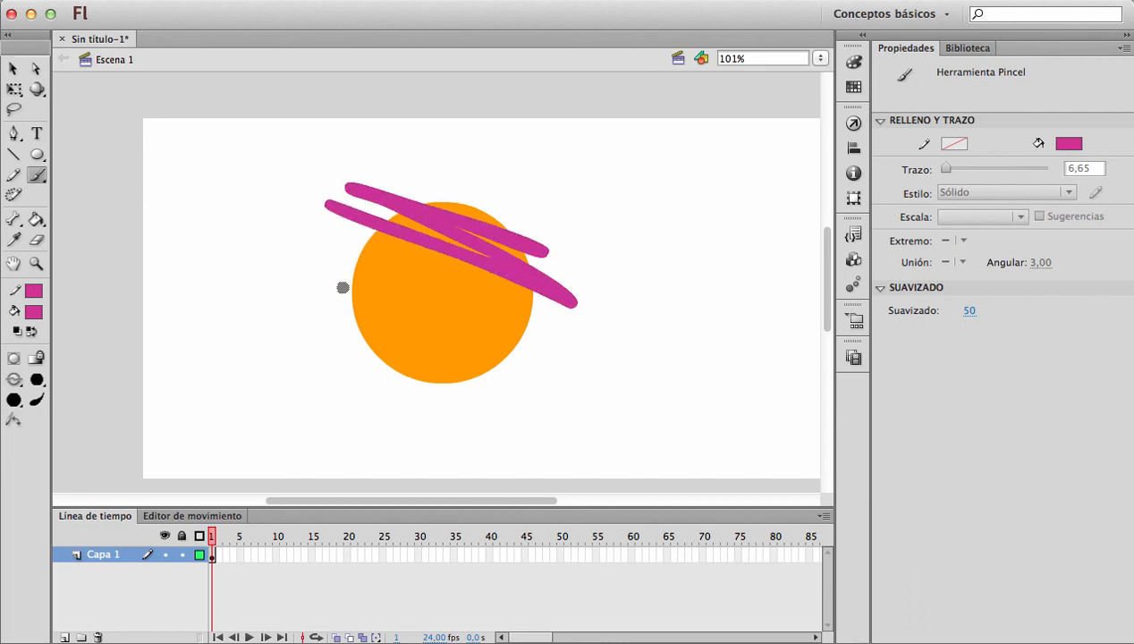
key("v")
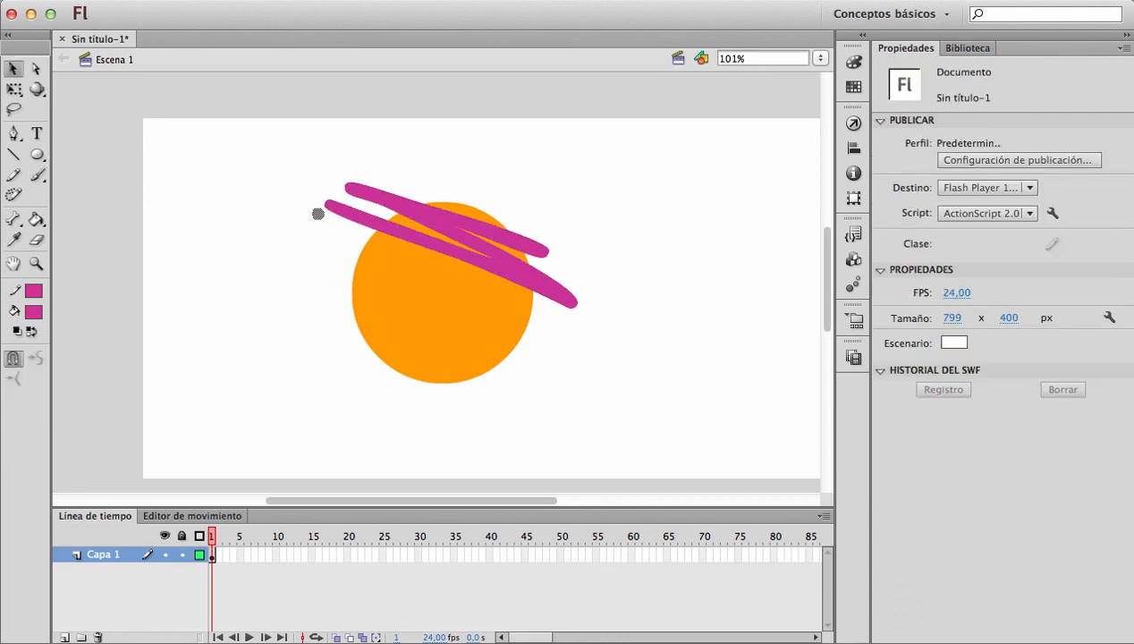
left_click(447, 234)
left_click(432, 294)
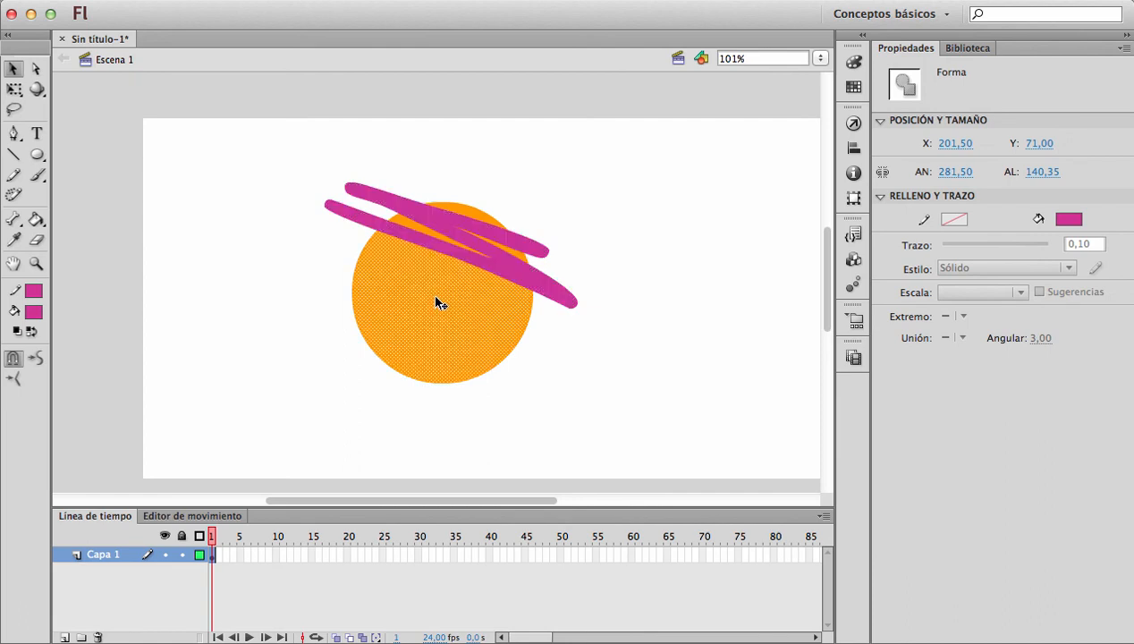
left_click(452, 239)
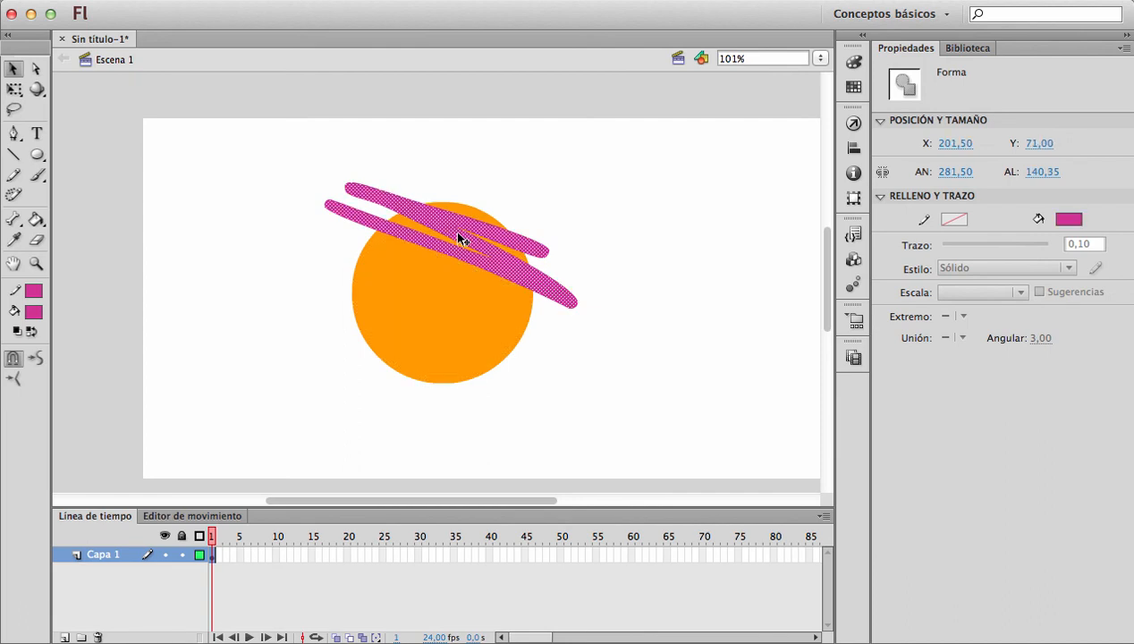
left_click_drag(458, 238, 500, 168)
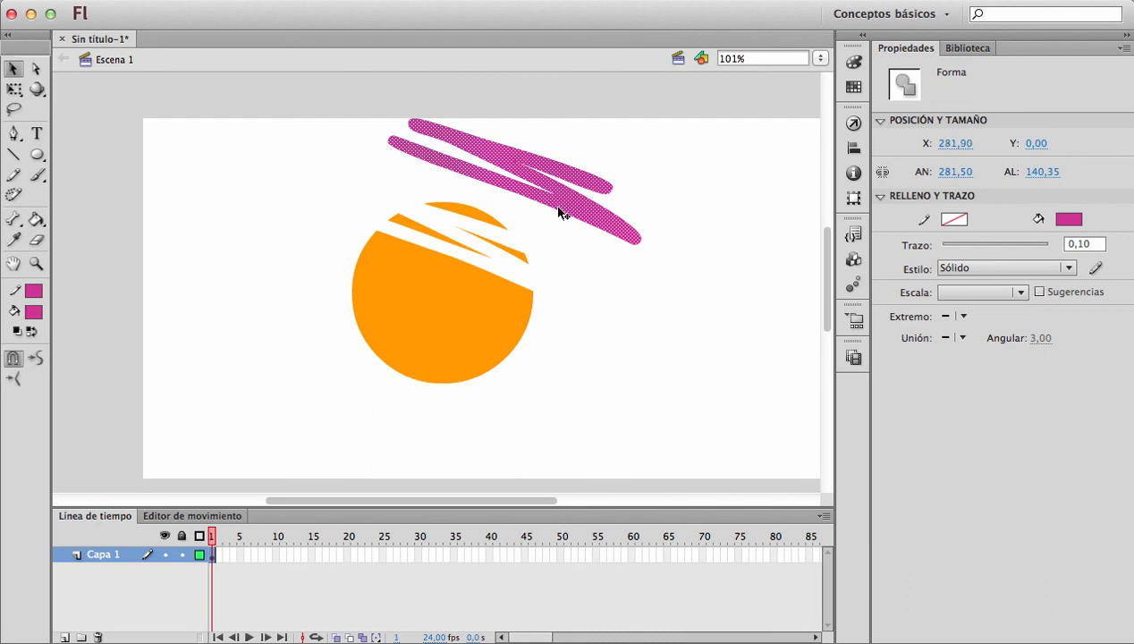
Step: Place the zigzag over the circle's lower-right edge, deselect it, and move it below the circle
mouse_move(561, 210)
left_mouse_down()
mouse_move(676, 362)
mouse_move(666, 388)
left_mouse_up()
left_click(550, 374)
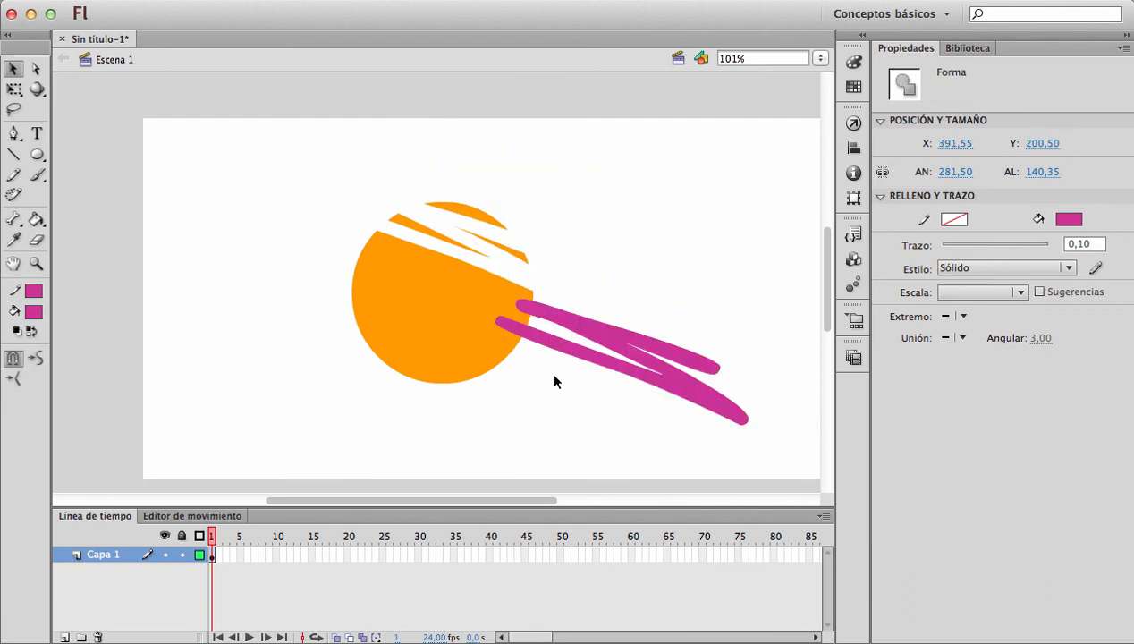
left_click_drag(527, 335, 487, 438)
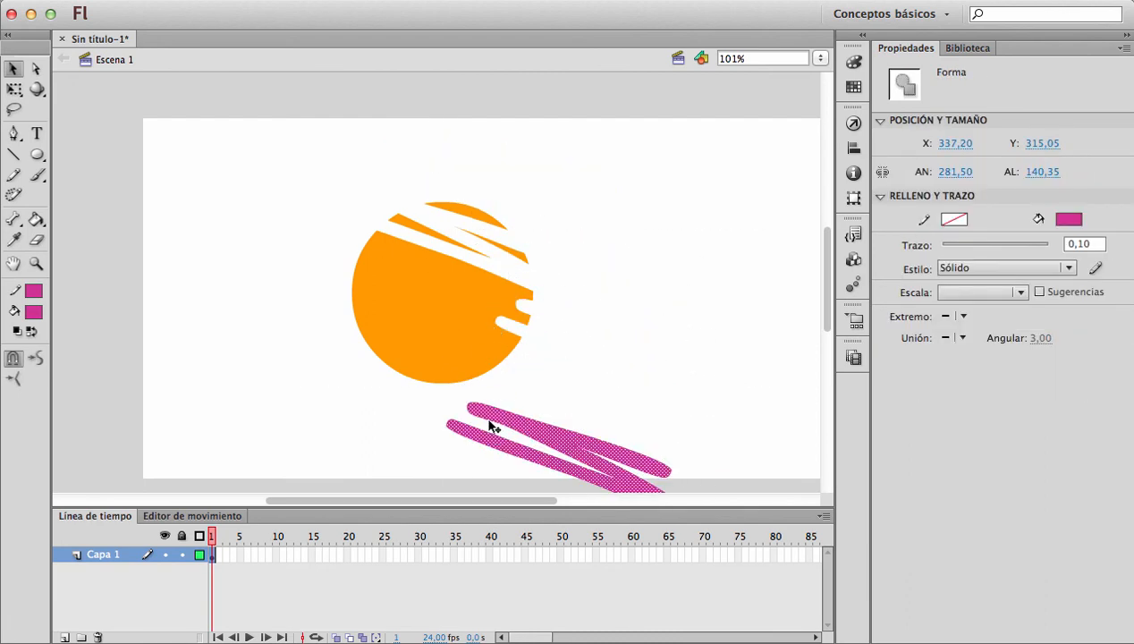
Step: Undo the zigzag's moves and its painting to restore the whole circle, and reactivate the Brush tool
key("super+z")
key("super+z")
key("super+z")
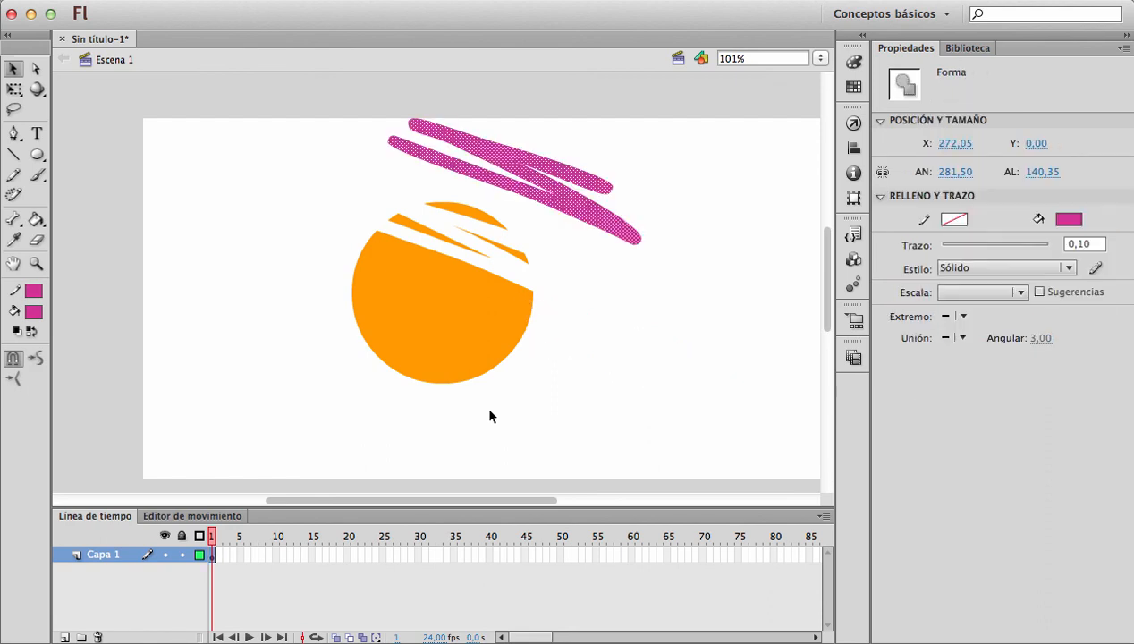
key("super+z")
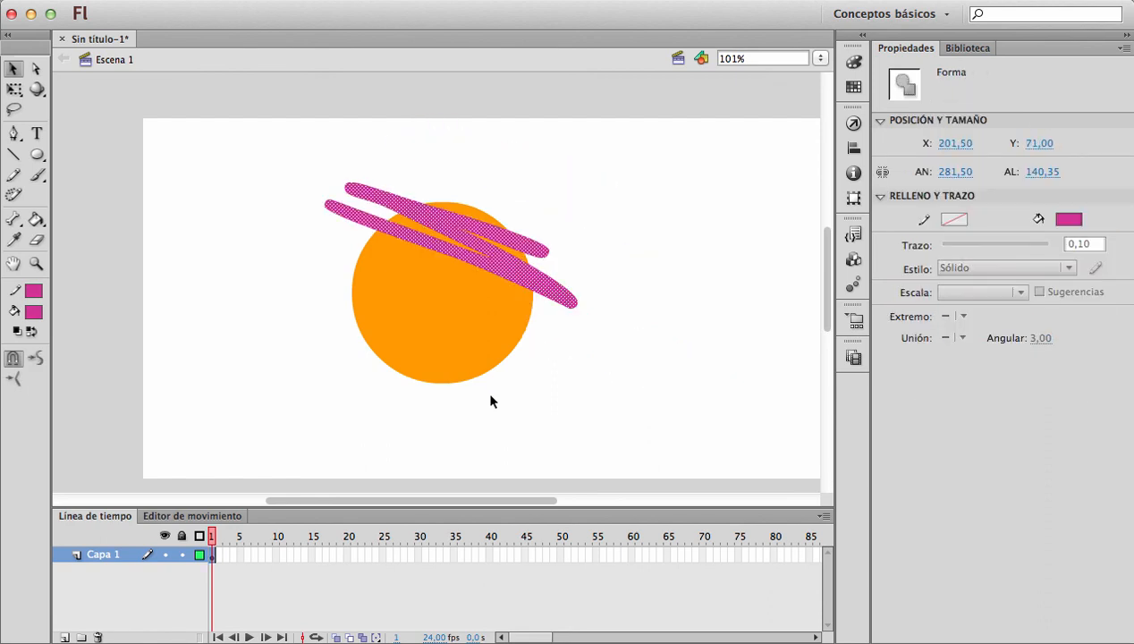
key("super+z")
key("super+z")
key("super+z")
key("super+z")
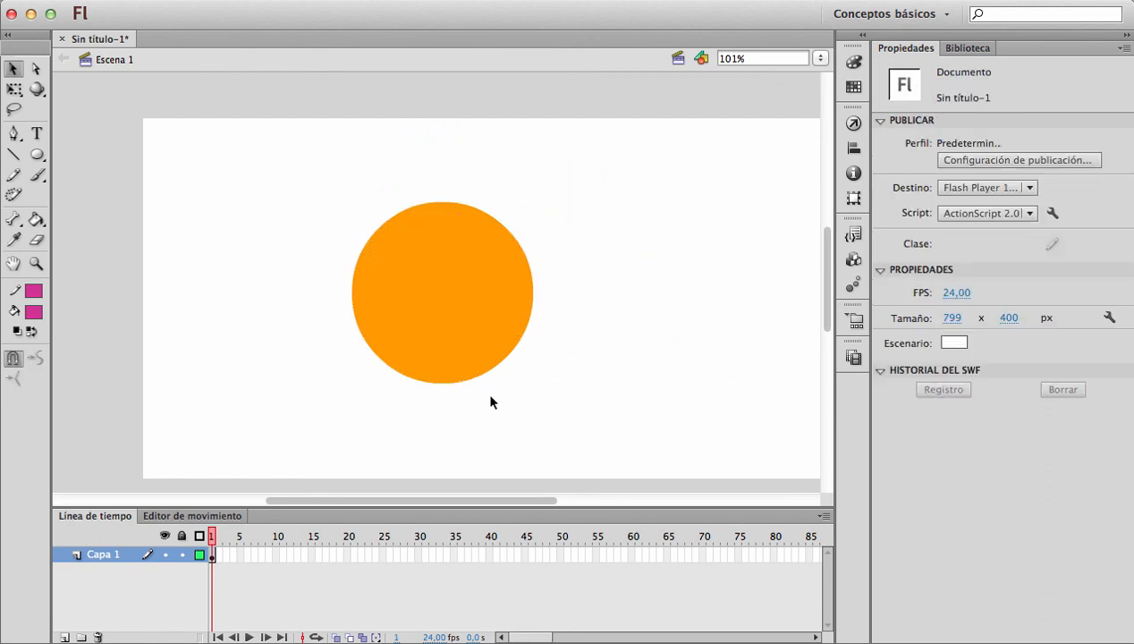
key("b")
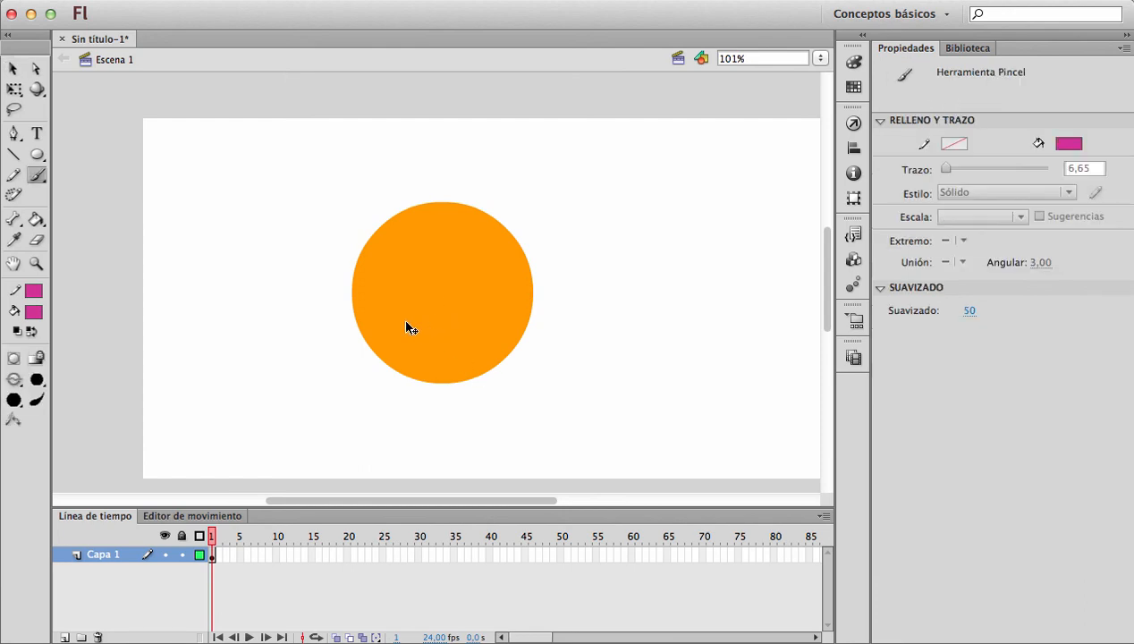
Step: Paint a large magenta zigzag over the whole orange circle with the Brush tool
left_click(14, 175)
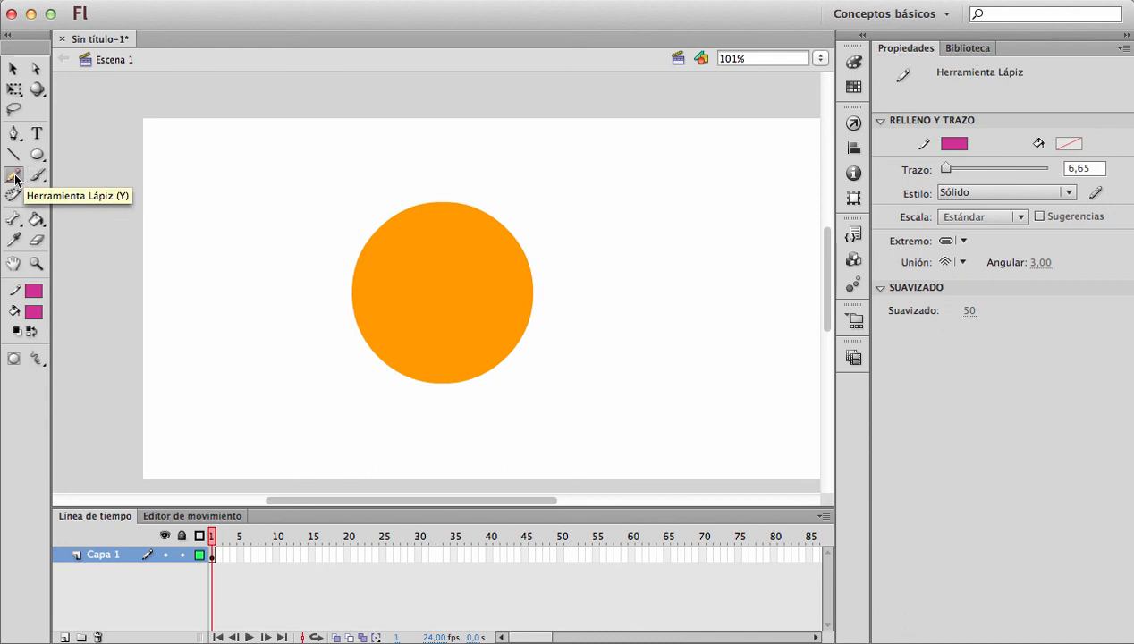
left_click(36, 175)
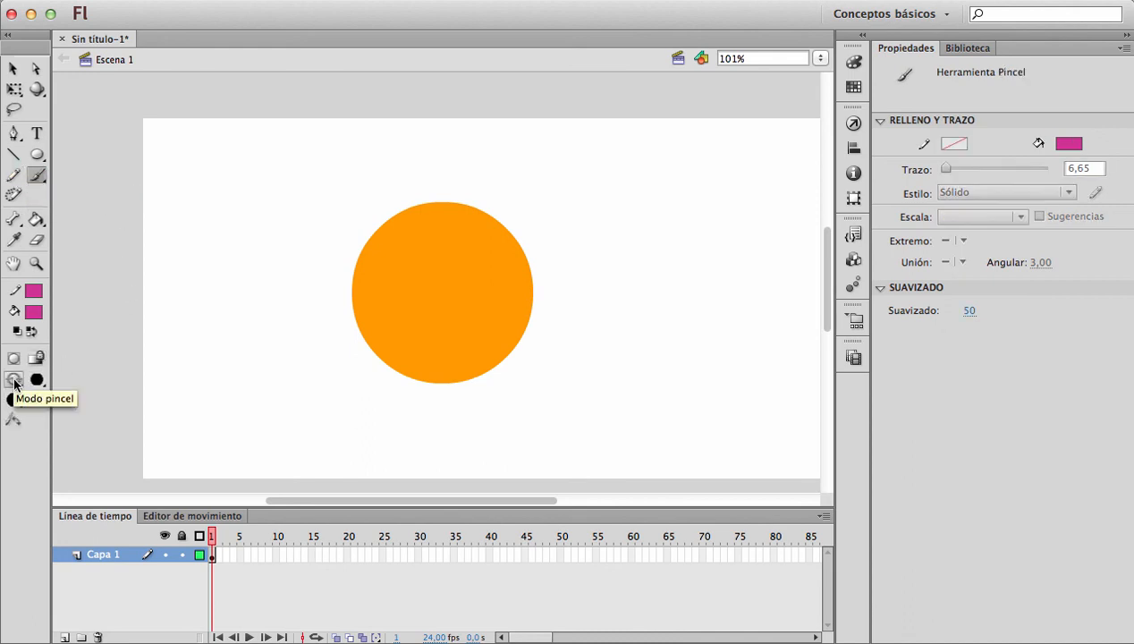
mouse_move(324, 220)
left_mouse_down()
mouse_move(367, 188)
mouse_move(498, 299)
left_mouse_up()
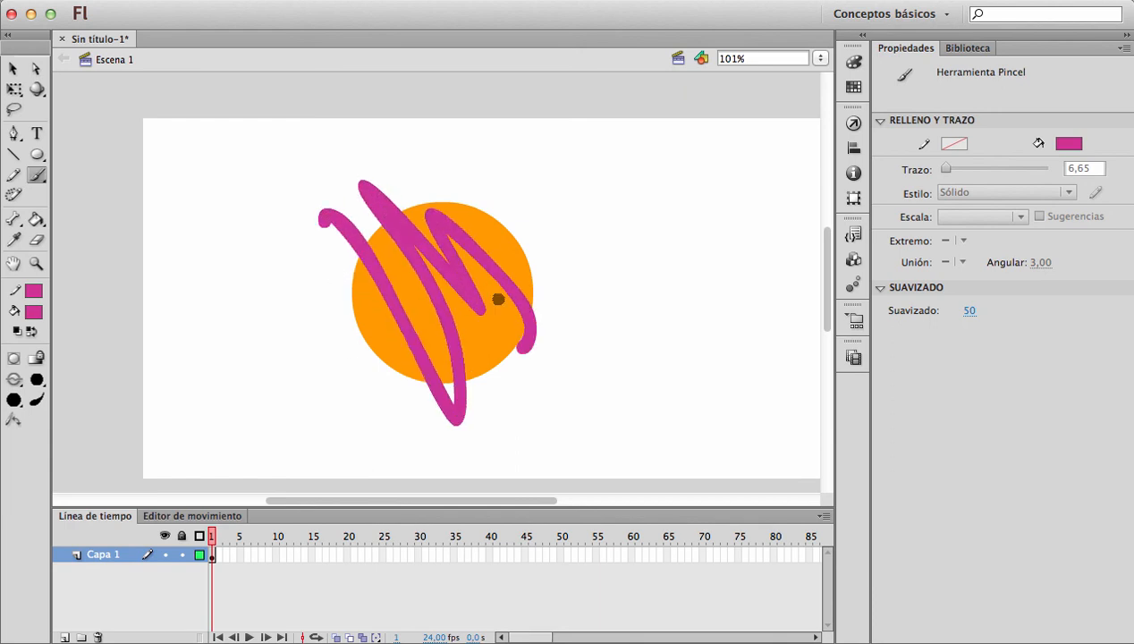
Step: Change the fill of the orange section enclosed between the zigzag's first two strokes to blue
key("v")
left_click(374, 296)
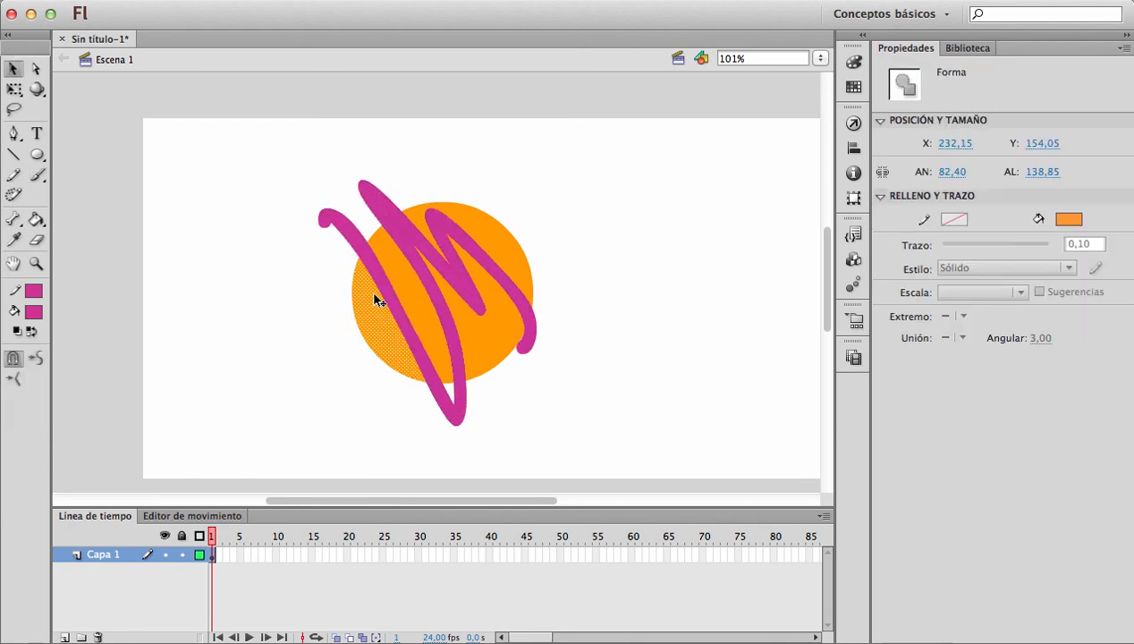
left_click(1069, 219)
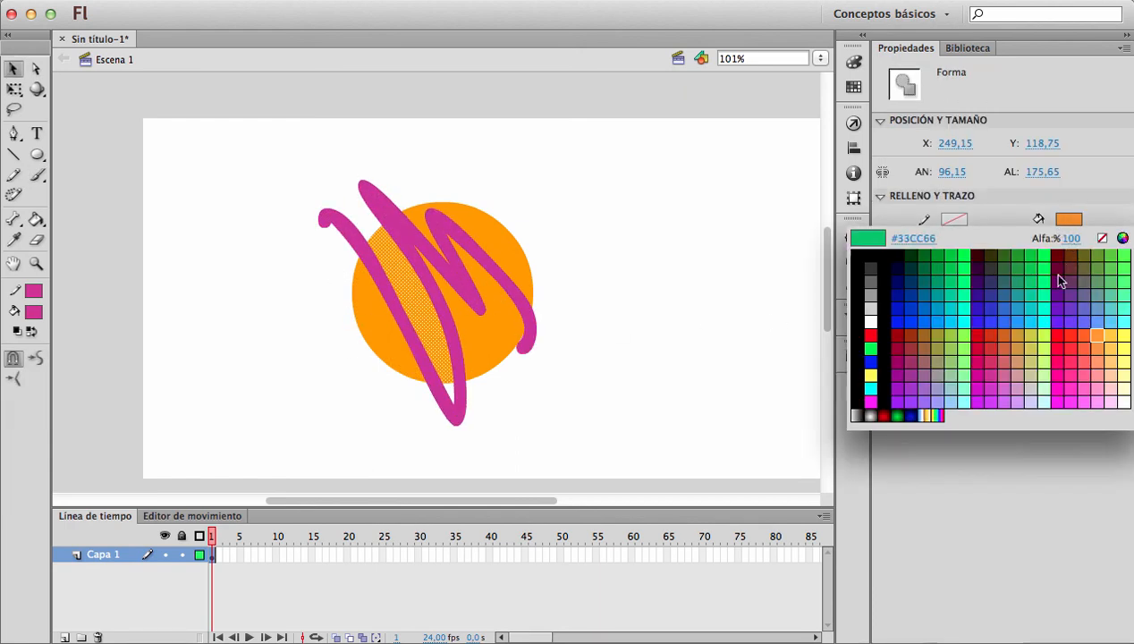
left_click(1037, 275)
left_click(305, 334)
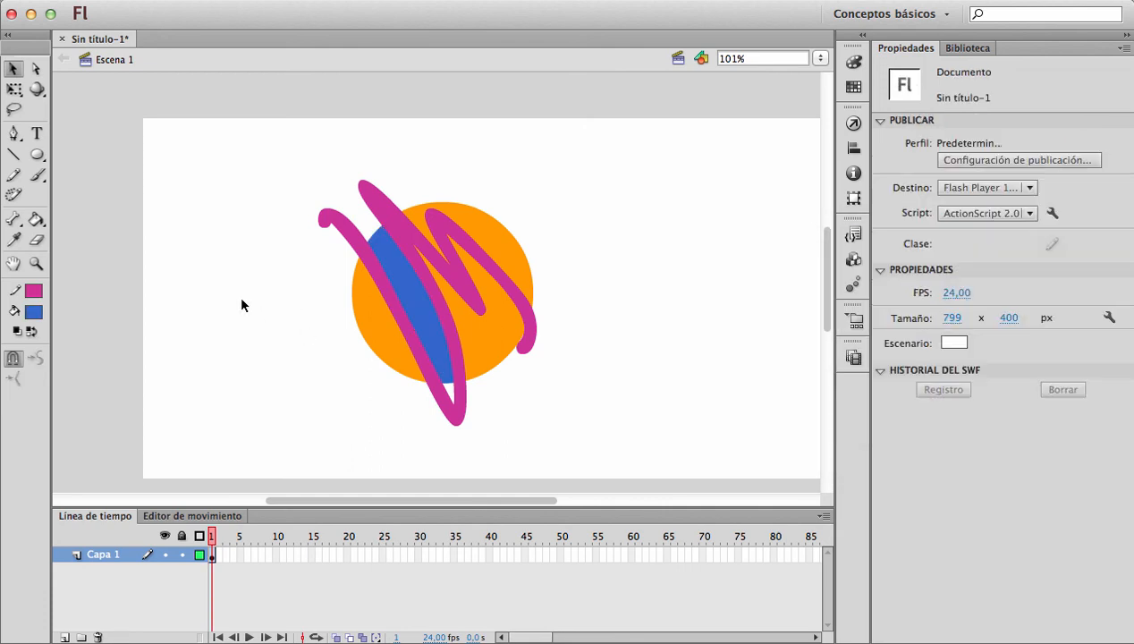
Step: Undo the blue recolouring and the large zigzag over the circle
key("super+z")
key("super+z")
key("super+z")
key("super+z")
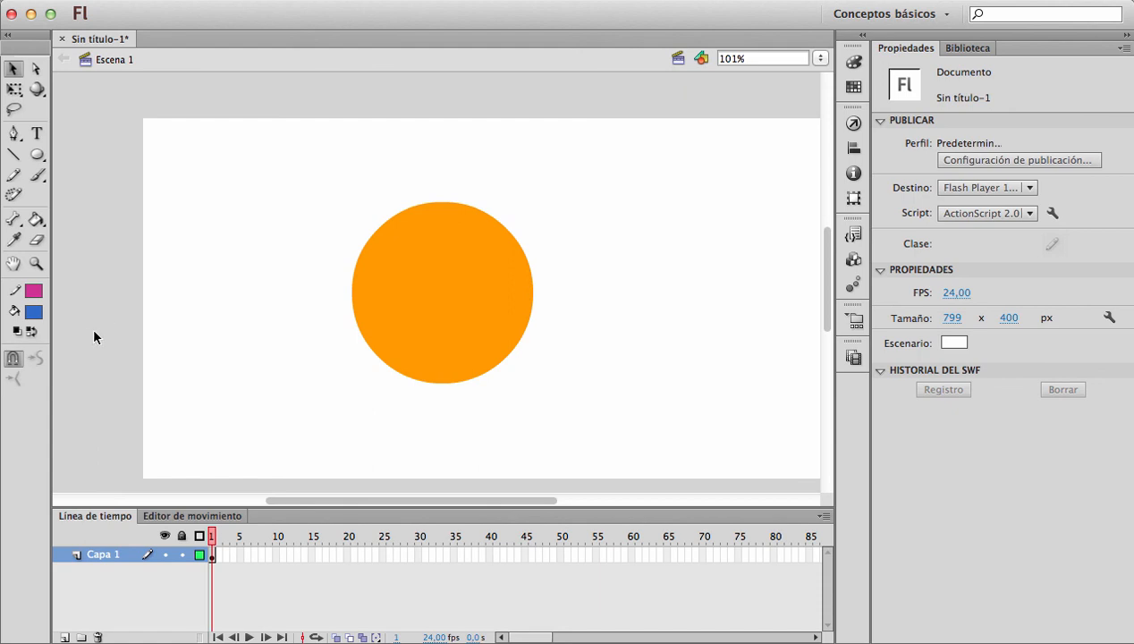
Step: Set the Brush tool's paint mode to Pintar rellenos
key("b")
left_click(14, 380)
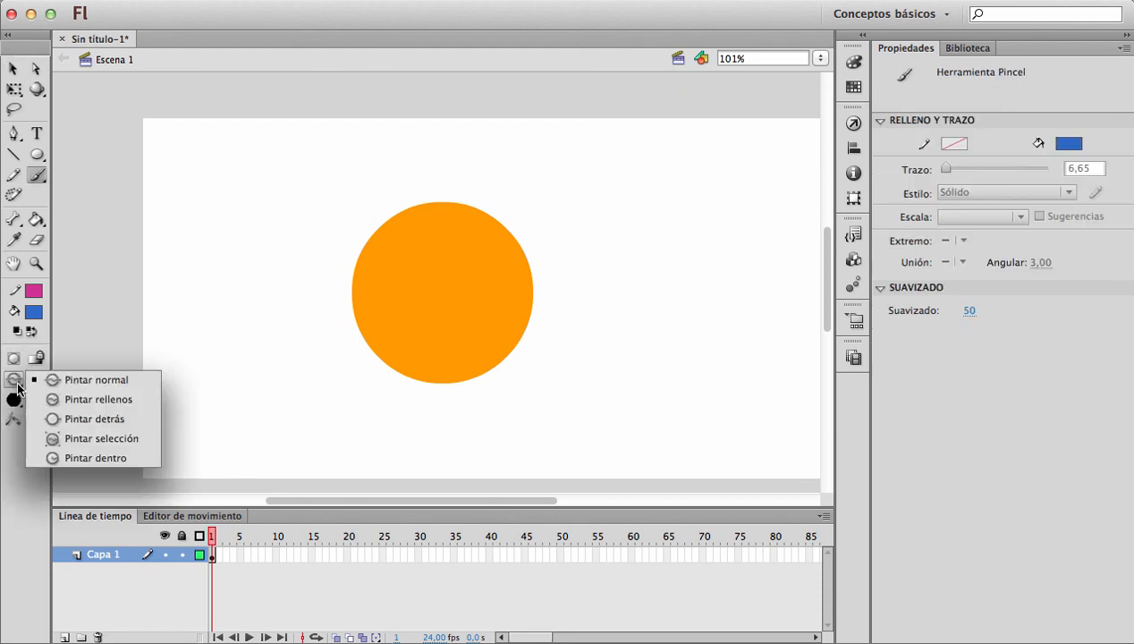
left_click(73, 399)
Step: Add a magenta outline with a 6,65 stroke to the orange circle using the Ink Bottle tool
key("k")
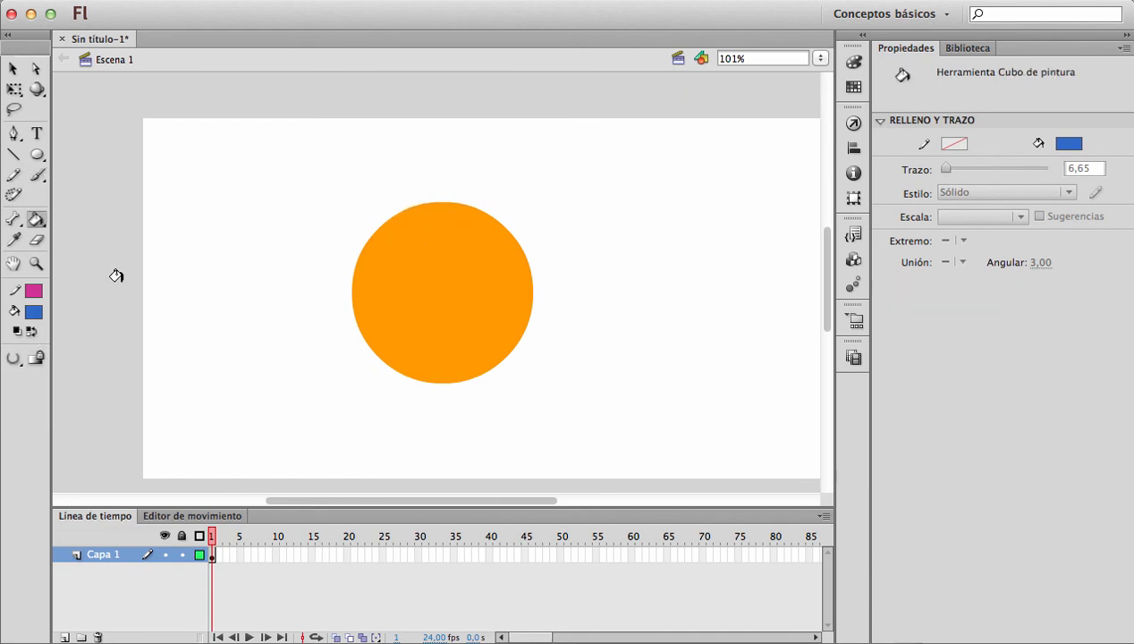
left_click(35, 219)
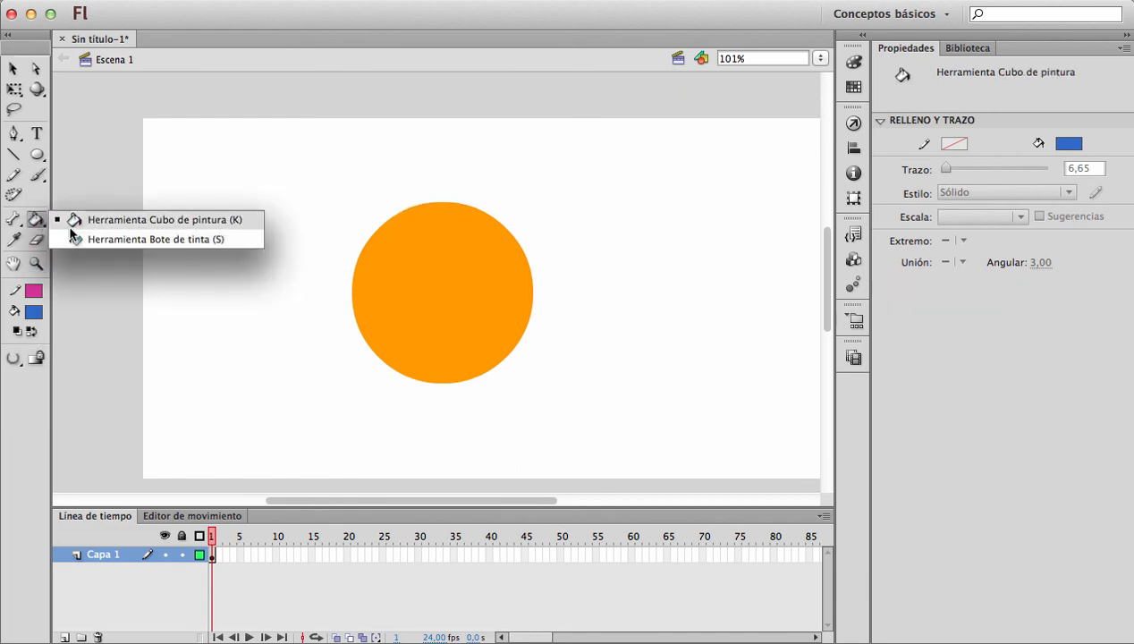
left_click(103, 239)
left_click(397, 216)
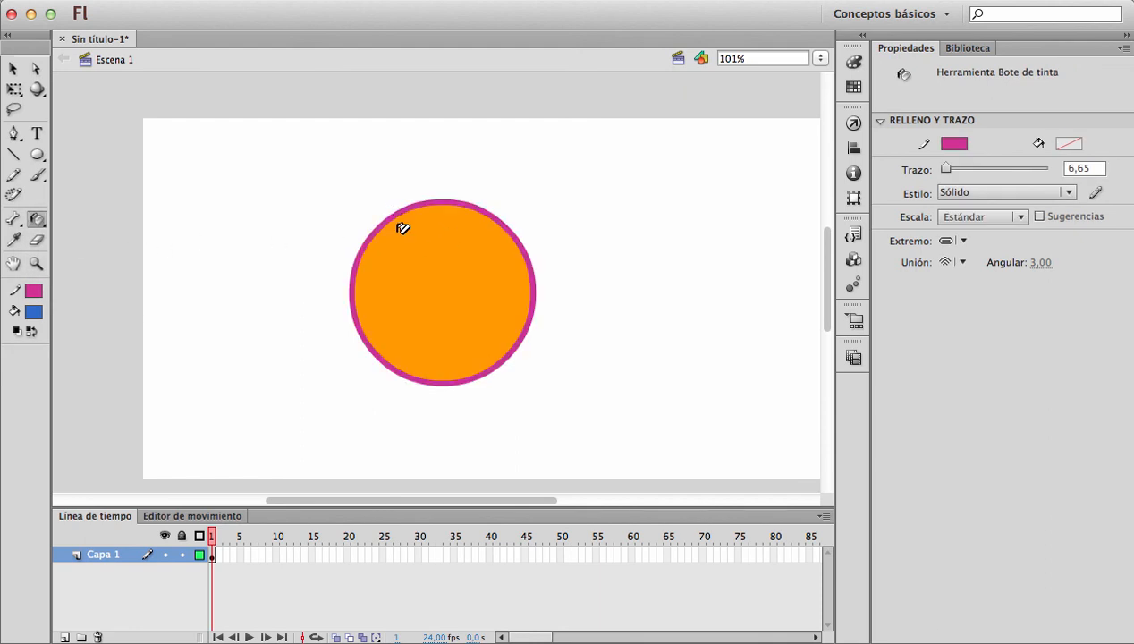
Step: Undo the circle's magenta outline and reapply it with the Ink Bottle tool
left_click(37, 221)
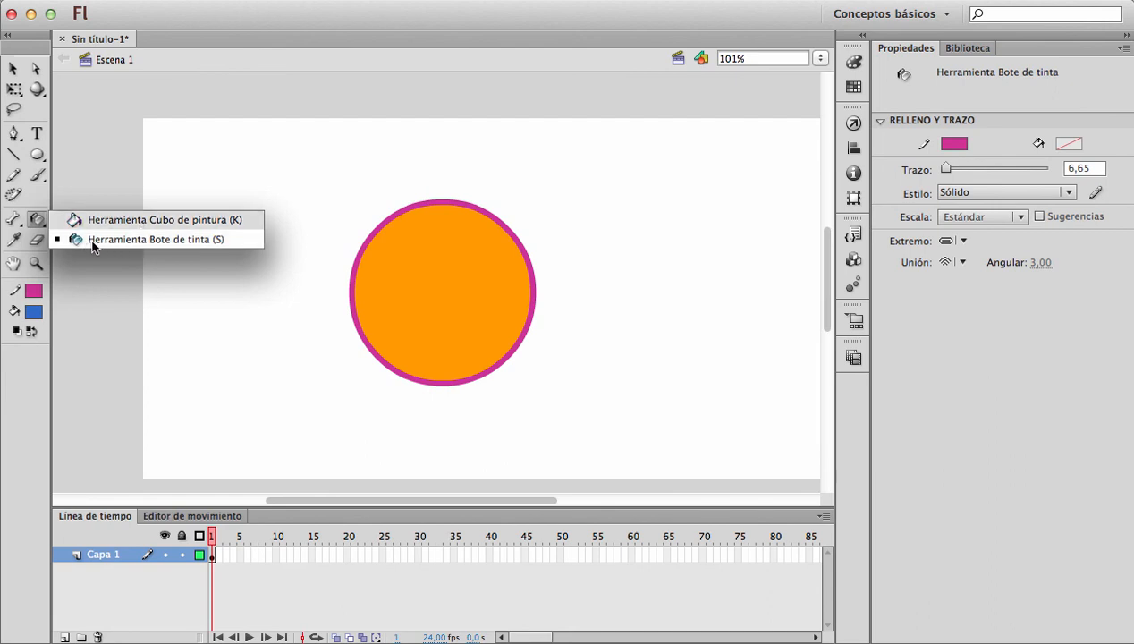
left_click(155, 239)
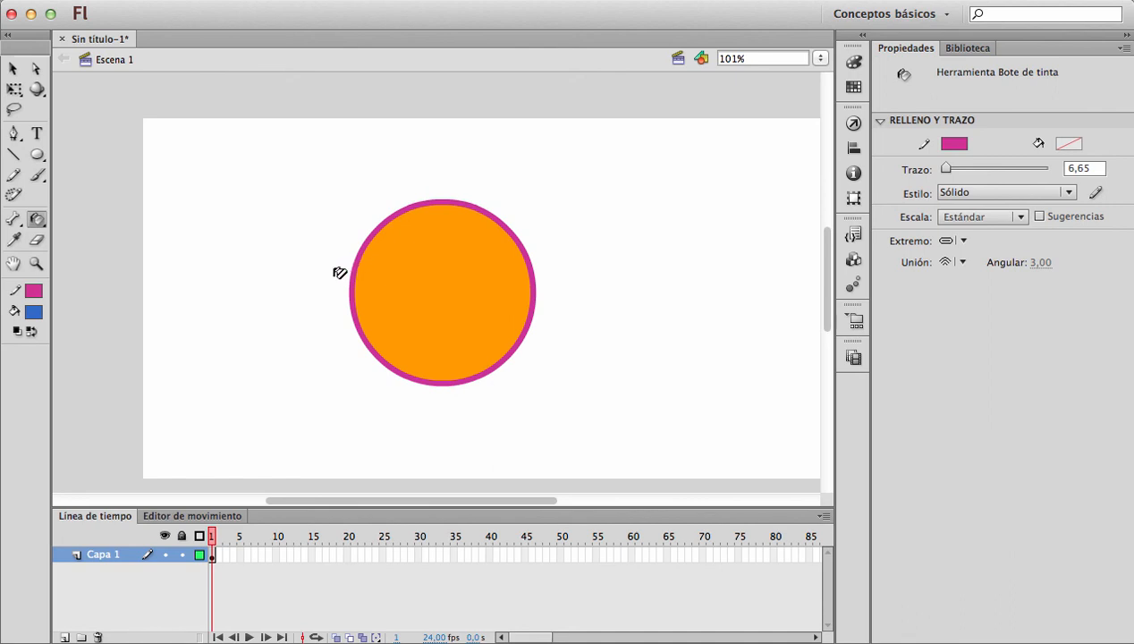
key("super+z")
left_click(357, 258)
Step: Paint a thick blue spiral to the left of the circle with the Brush tool
key("v")
key("b")
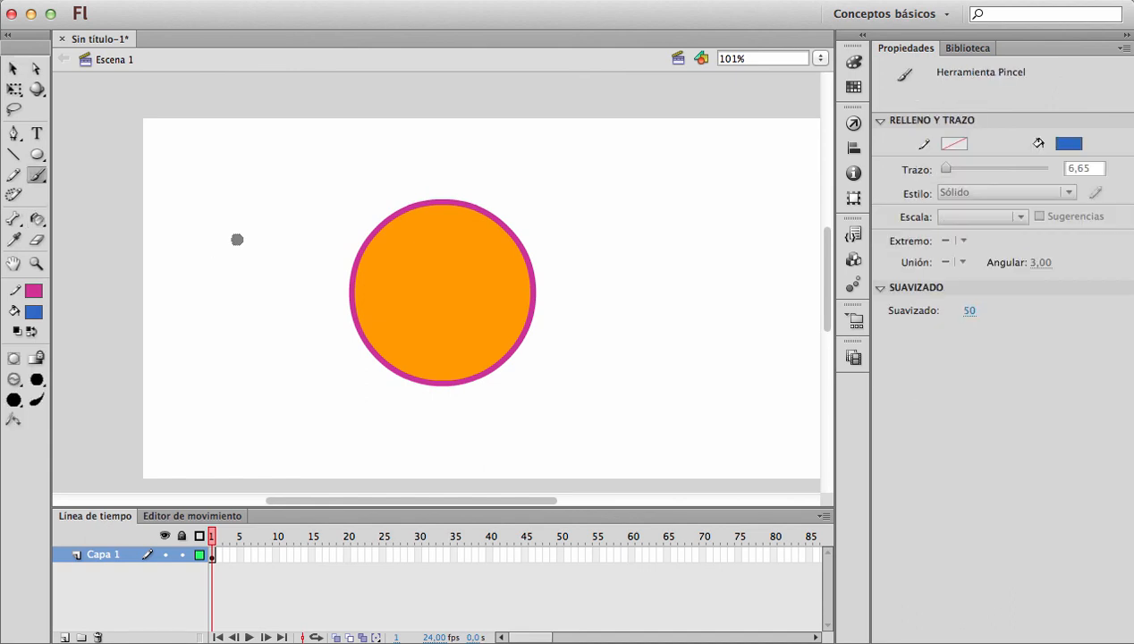
mouse_move(235, 240)
left_mouse_down()
mouse_move(305, 241)
mouse_move(255, 185)
mouse_move(202, 233)
left_mouse_up()
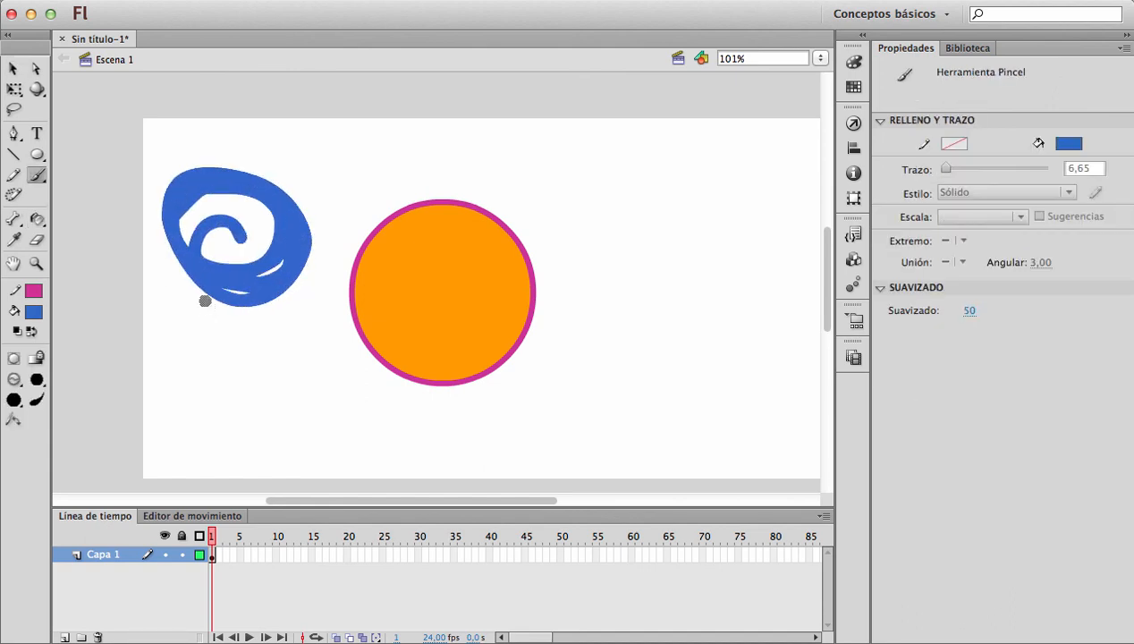
Step: Outline the blue spiral in magenta with the Ink Bottle tool, including the edges of its small inner gaps
left_click(36, 219)
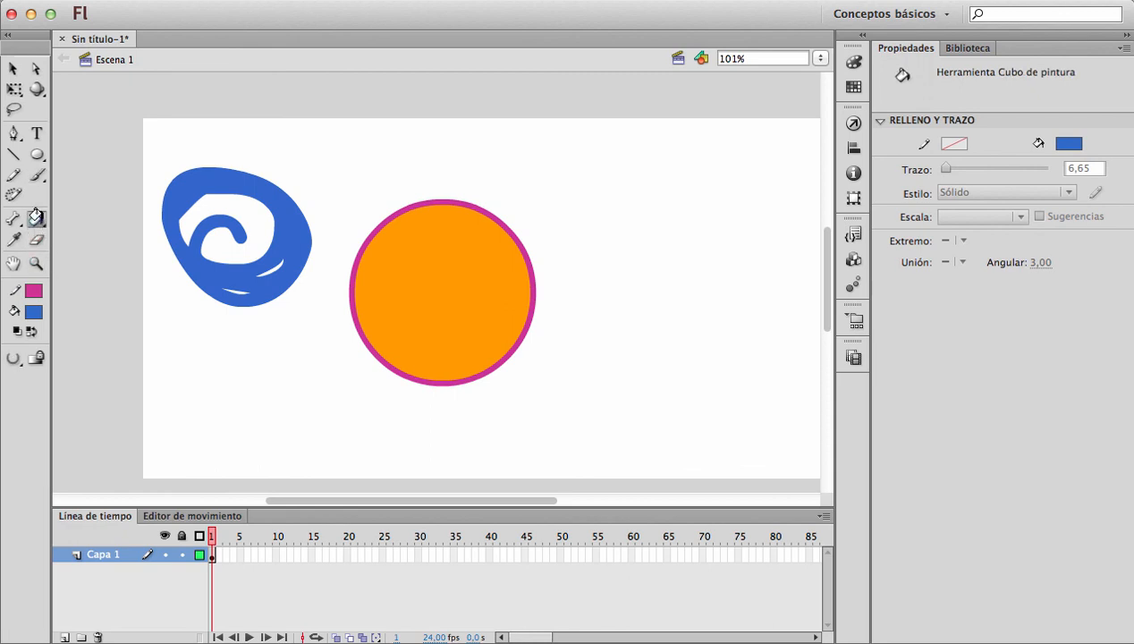
left_click(36, 220)
left_click(122, 240)
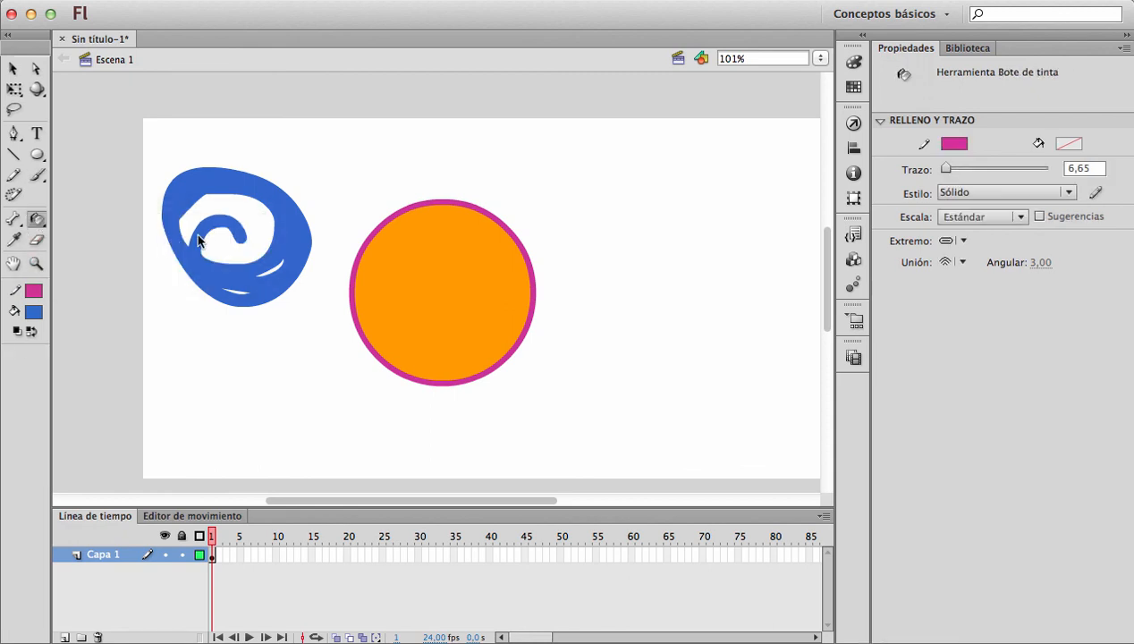
left_click(270, 179)
left_click(249, 189)
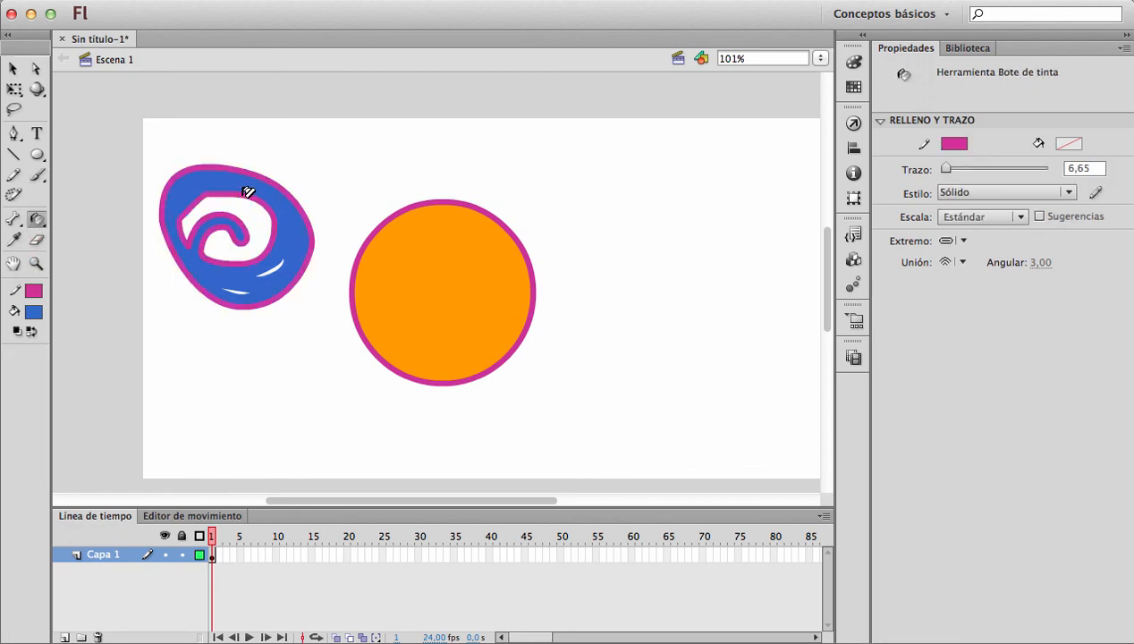
left_click(279, 261)
left_click(240, 285)
Step: Select the whole outlined blue spiral and delete it
key("v")
mouse_move(142, 154)
left_mouse_down()
mouse_move(344, 354)
mouse_move(335, 365)
left_mouse_up()
key("Delete")
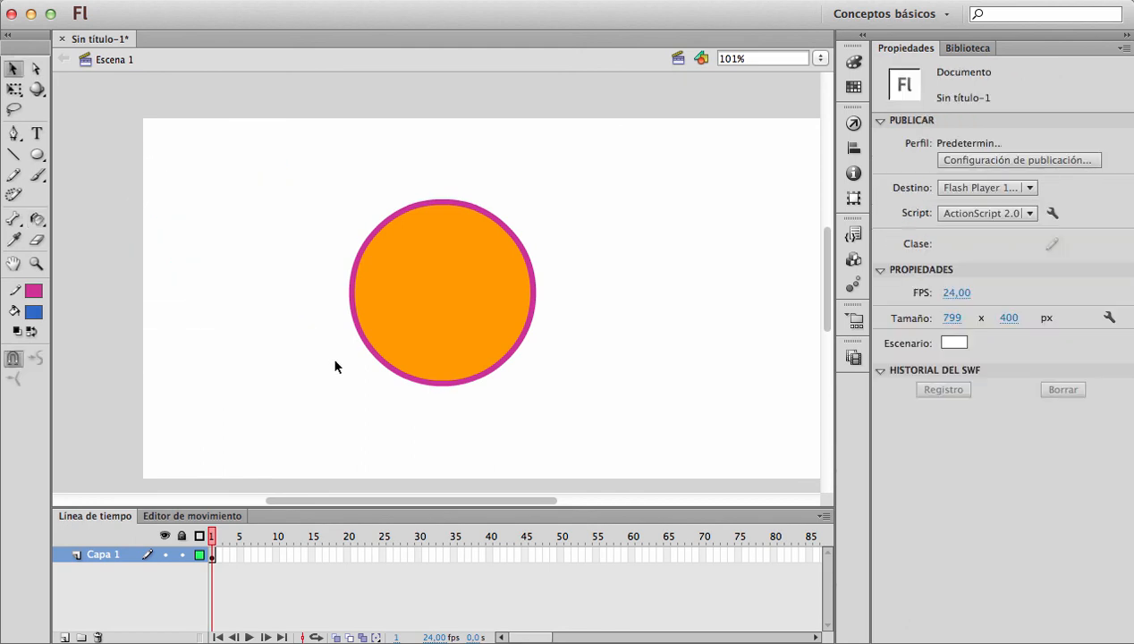
Step: Paint blue diagonal zigzag strokes across the circle using the Brush in Pintar rellenos mode
left_click_drag(296, 205, 587, 409)
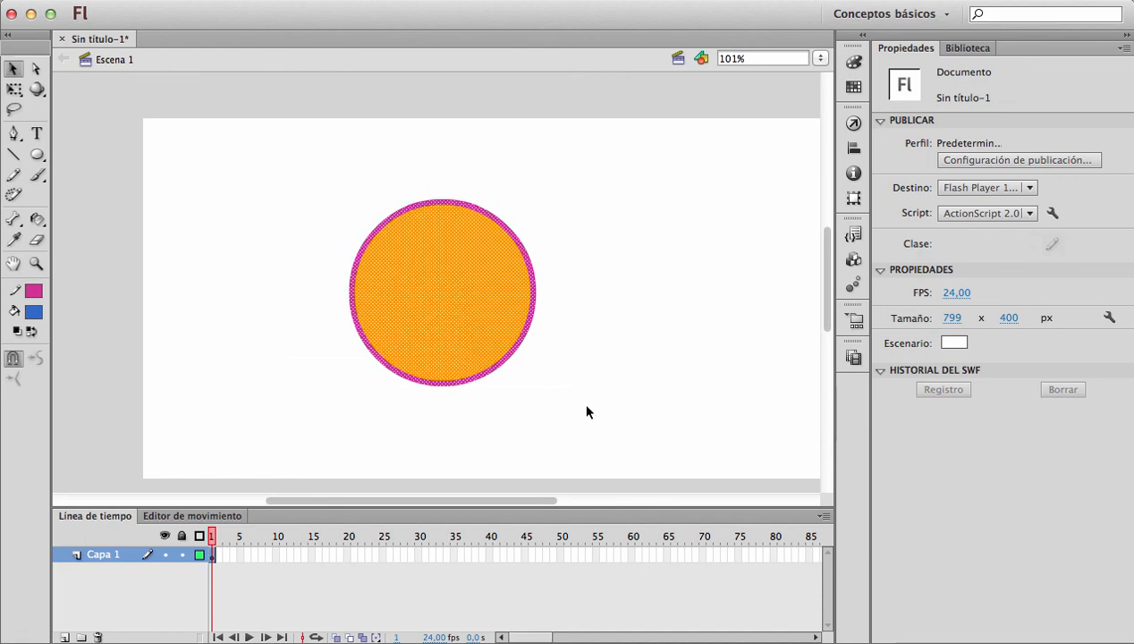
left_click(318, 311)
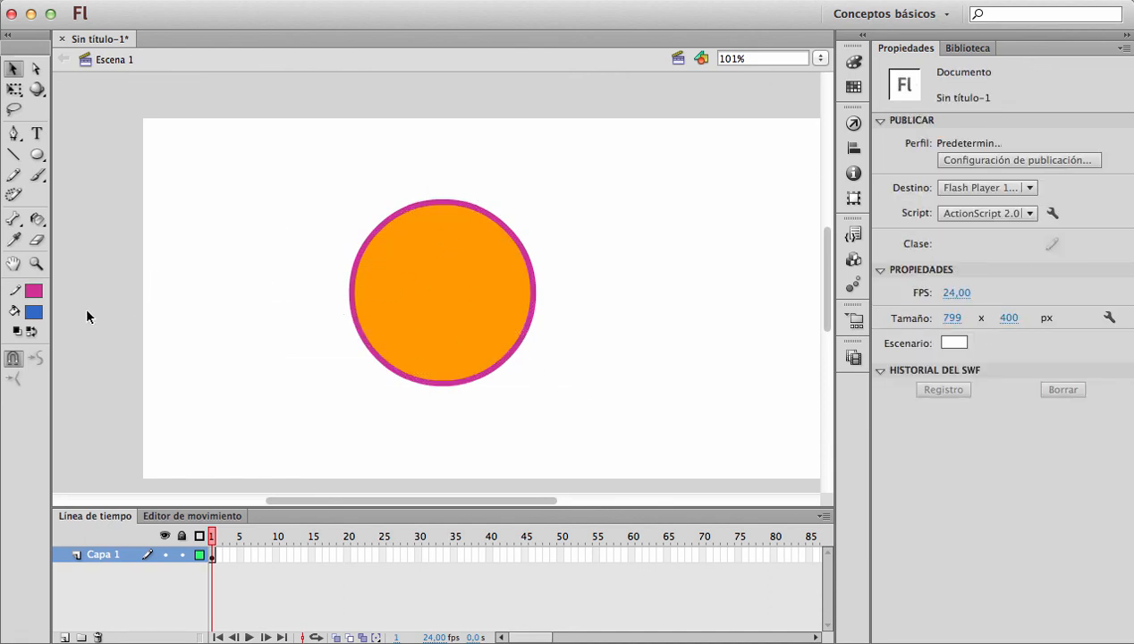
key("b")
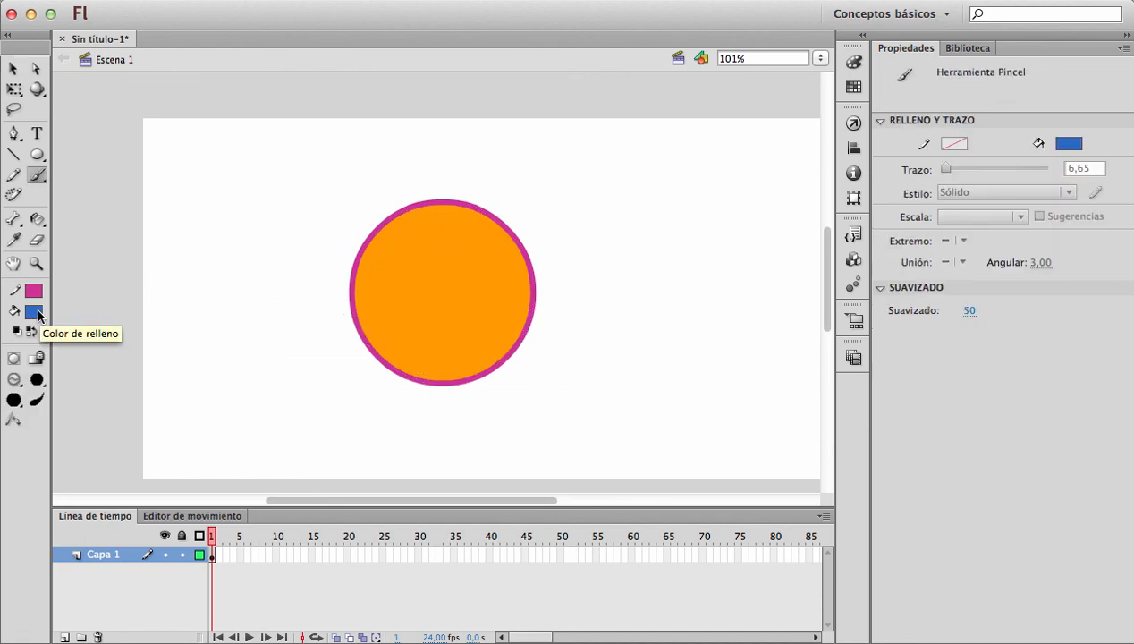
left_click(14, 383)
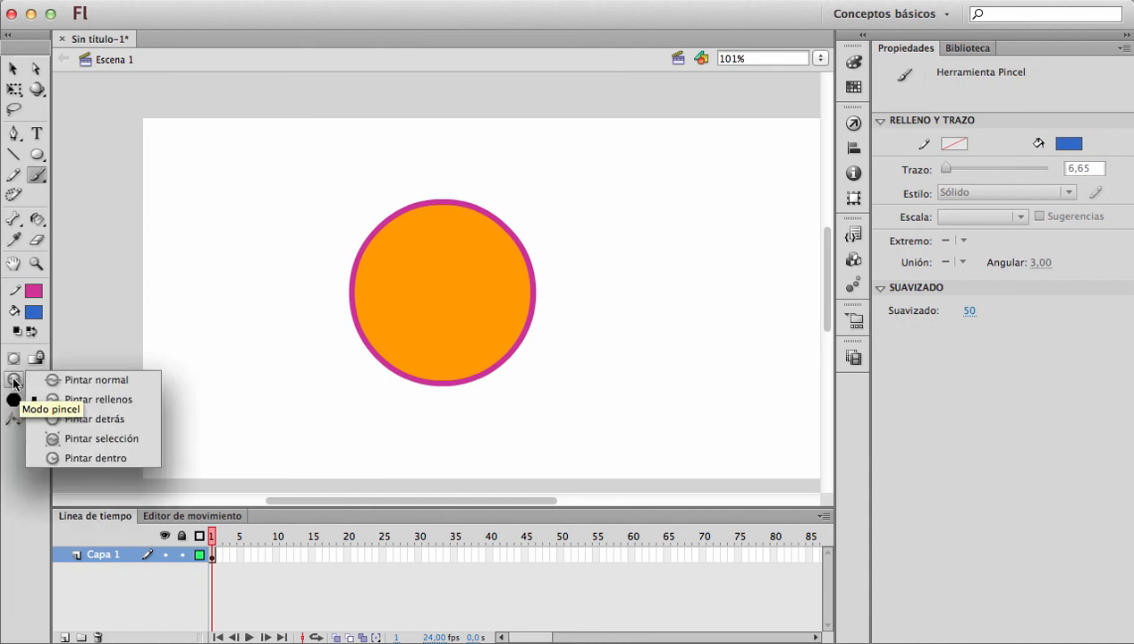
left_click(123, 402)
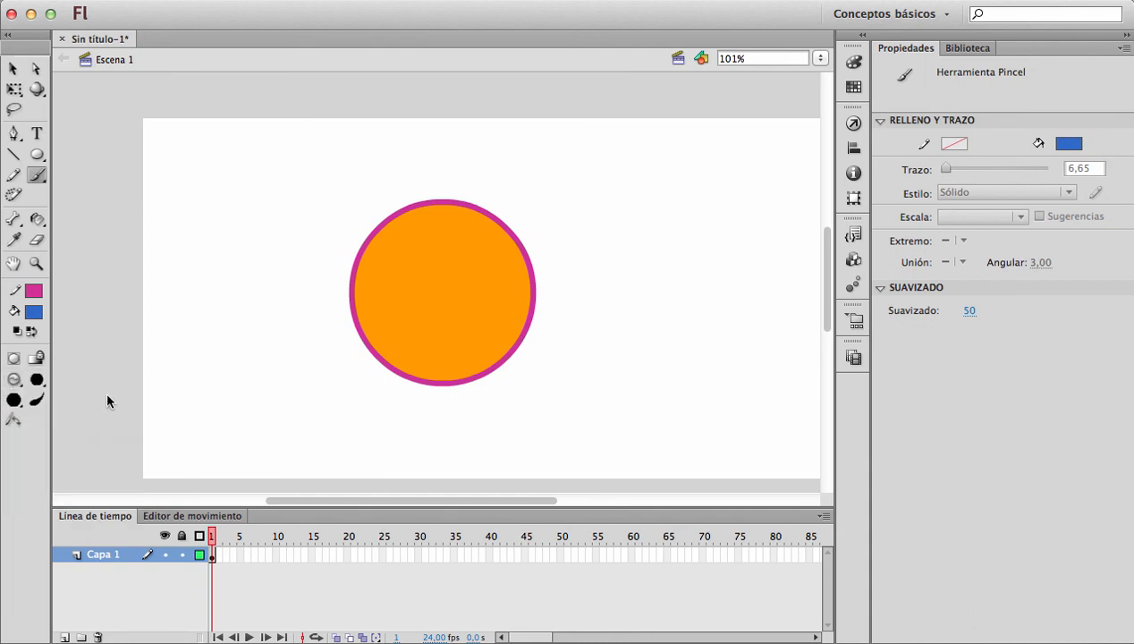
mouse_move(392, 174)
left_mouse_down()
mouse_move(556, 323)
mouse_move(345, 182)
mouse_move(555, 365)
mouse_move(353, 218)
mouse_move(544, 391)
mouse_move(303, 229)
left_mouse_up()
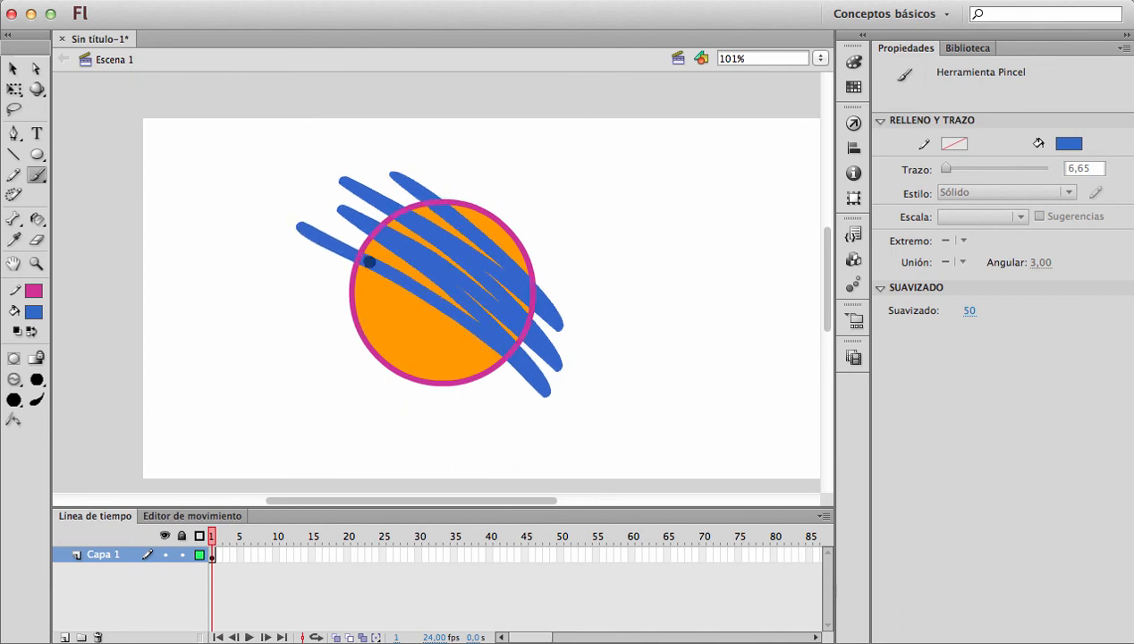
Step: Select the blue stroke pieces inside and outside the circle one by one to examine how the outline divides them
left_click(465, 249)
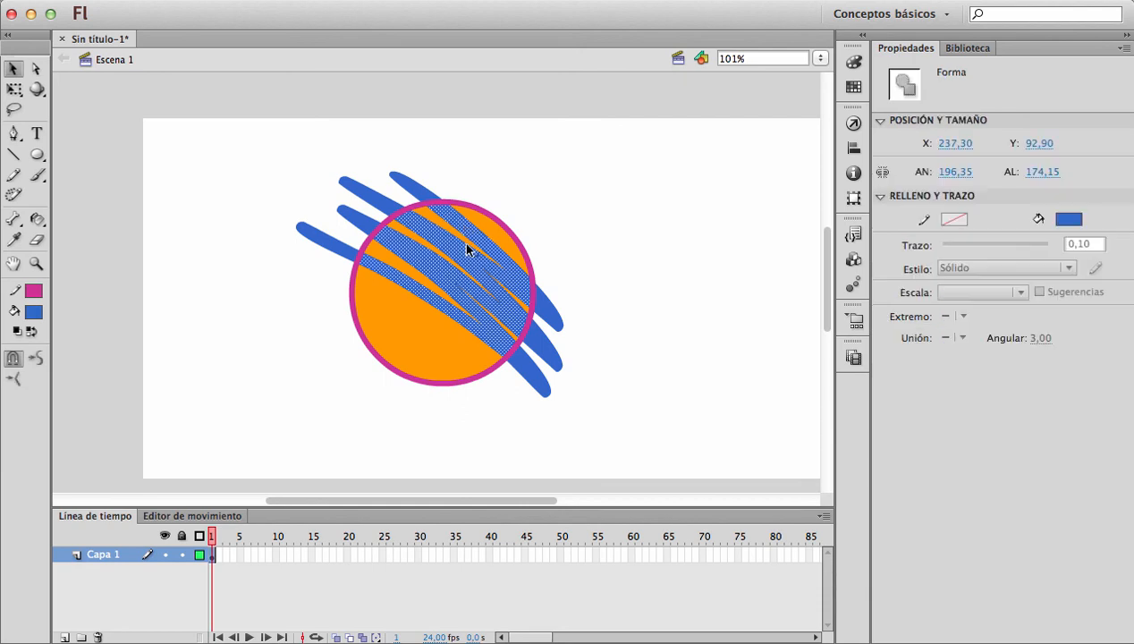
left_click(413, 189)
left_click(364, 190)
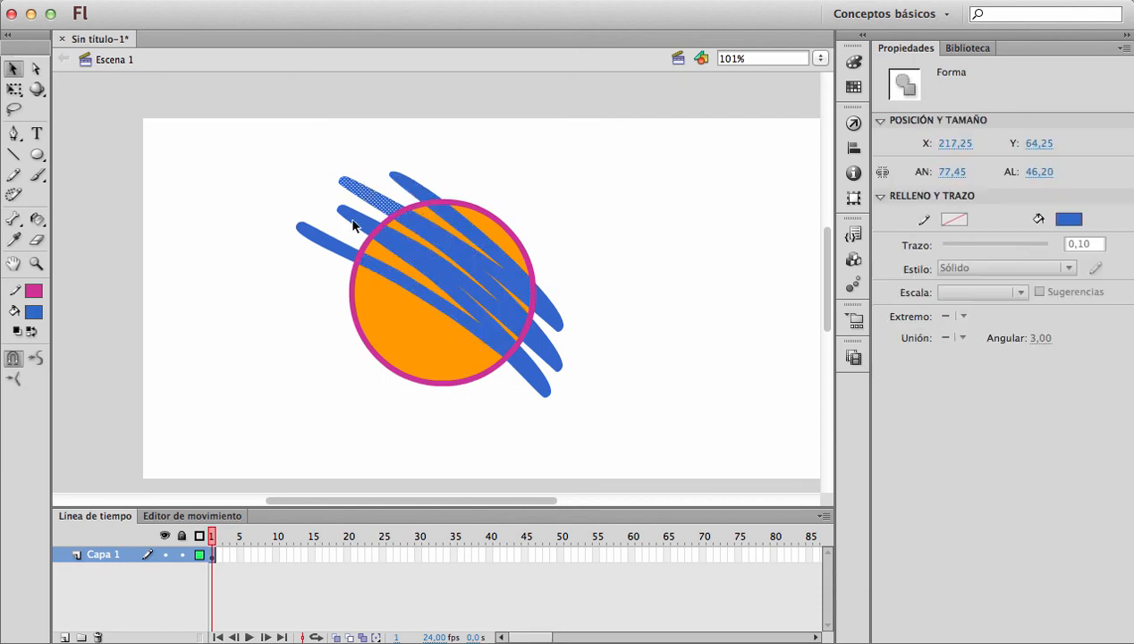
left_click(350, 217)
left_click(324, 261)
left_click(318, 242)
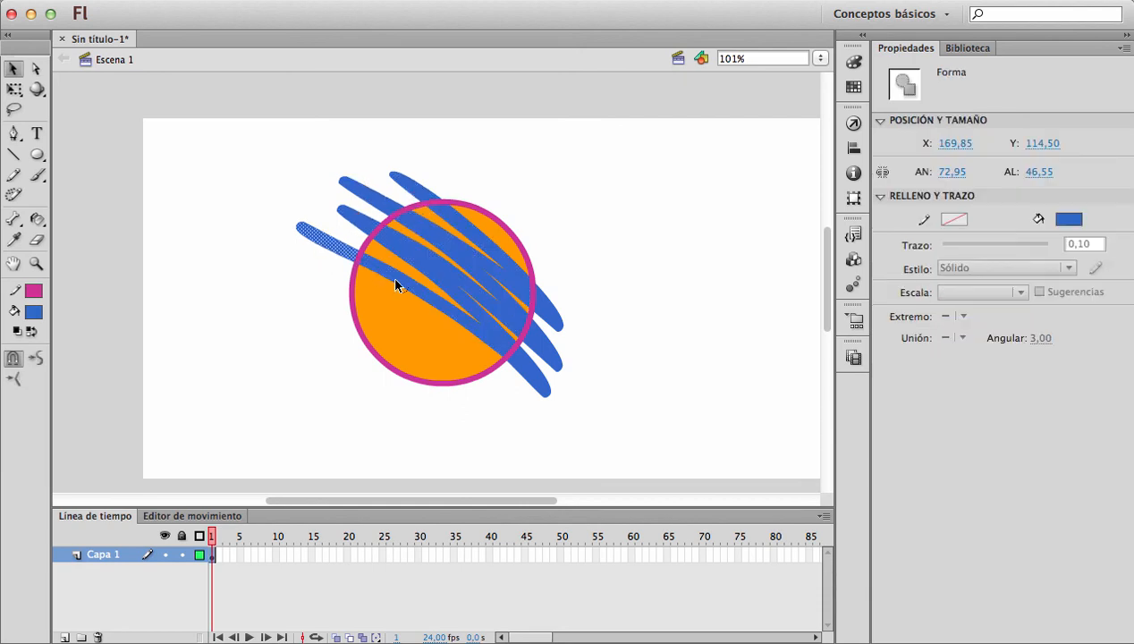
left_click(526, 374)
left_click(546, 342)
left_click(547, 301)
left_click(534, 293)
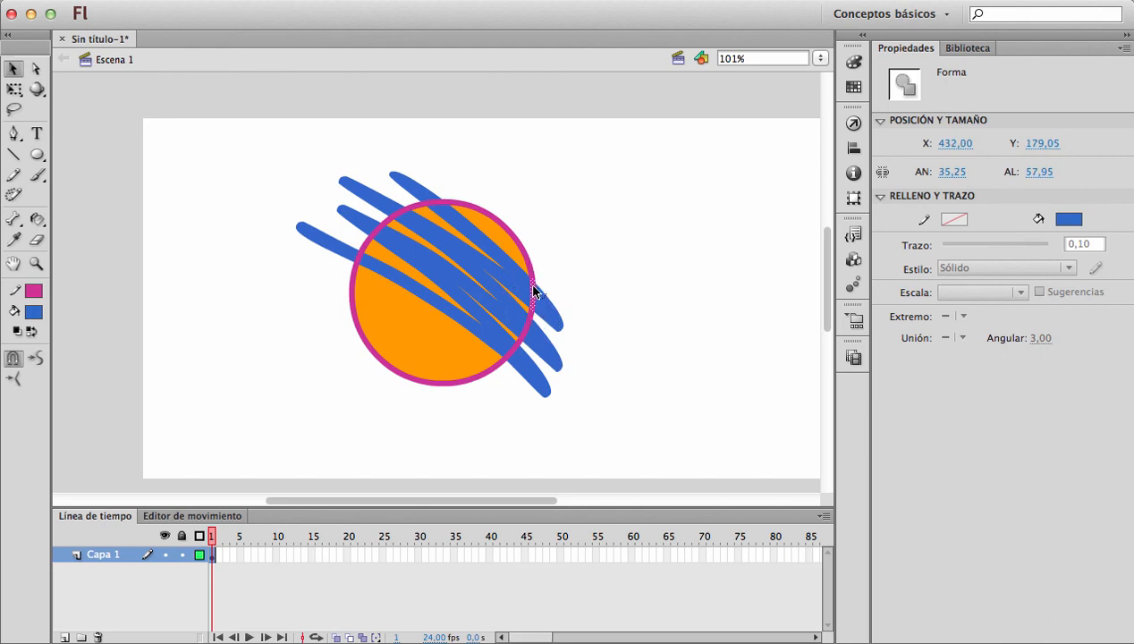
left_click(497, 399)
Step: Undo the piece selections and the blue zigzag strokes so only the outlined orange circle remains
key("super+z")
key("super+z")
key("super+z")
key("super+z")
key("super+z")
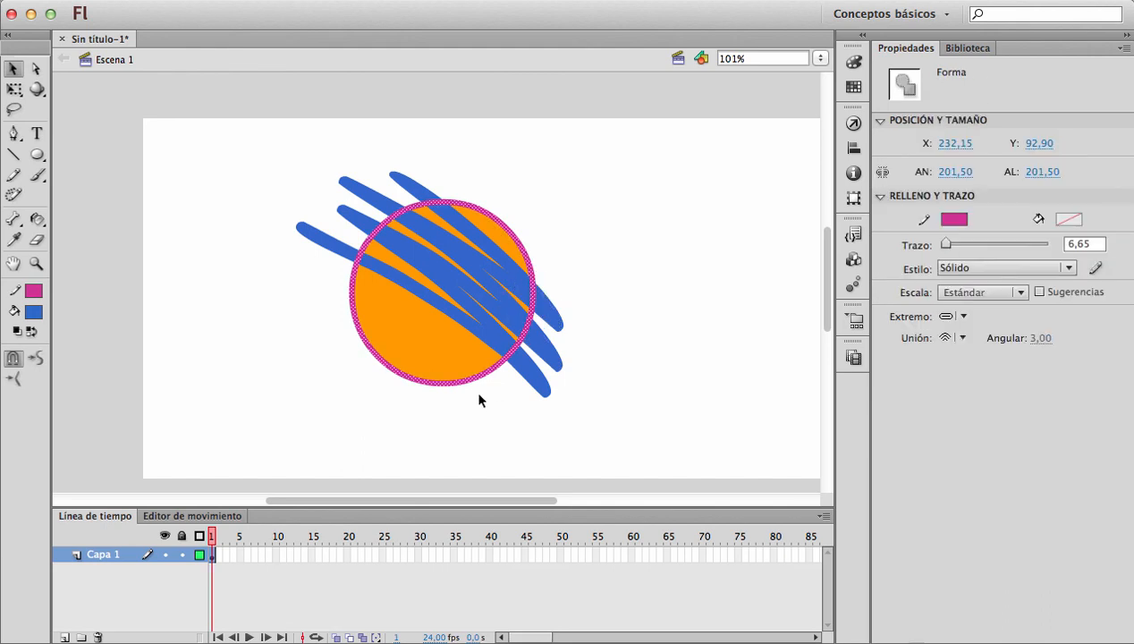
key("super+z")
key("super+z")
key("super+z")
key("super+z")
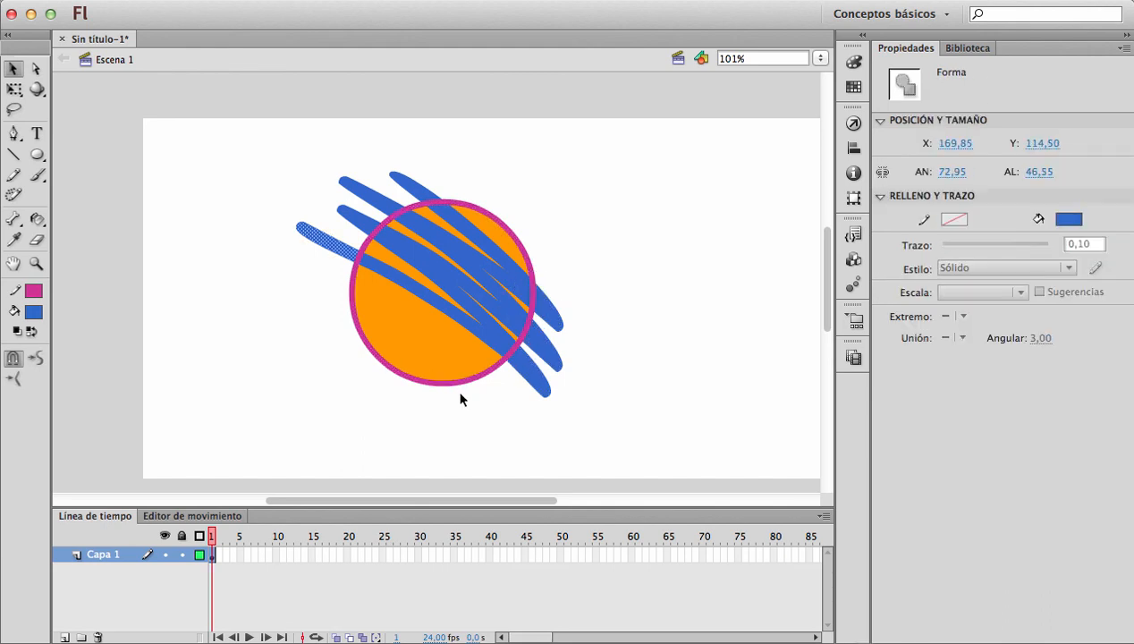
key("super+z")
key("super+z")
key("super+z")
key("super+z")
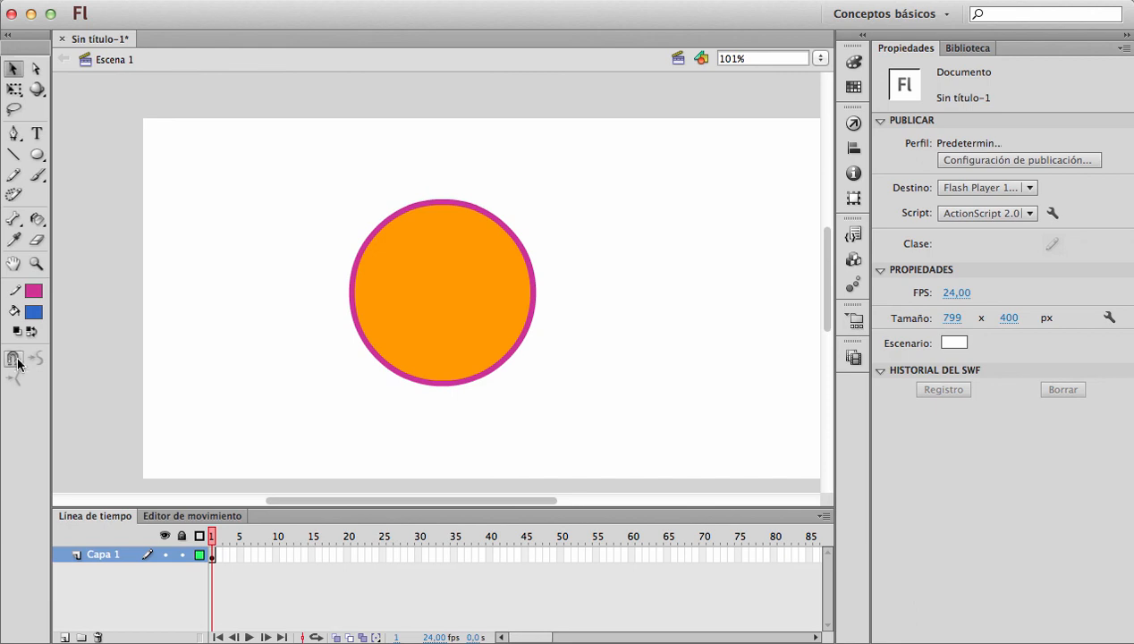
Step: Paint blue diagonal zigzag strokes over the circle and its outline using the Brush in Pintar normal mode
key("b")
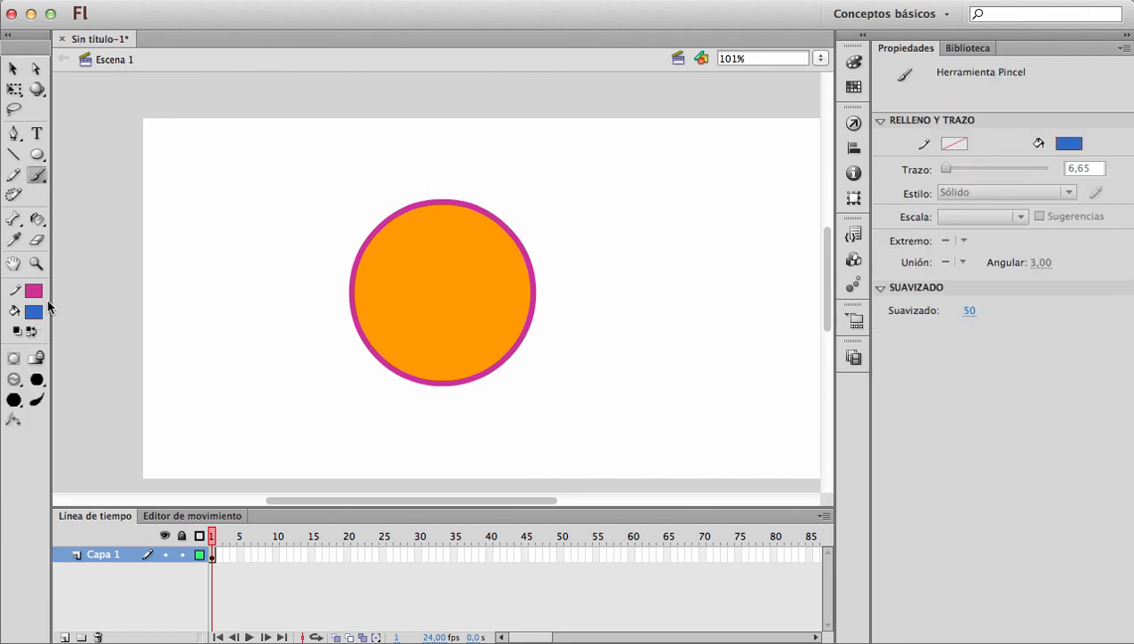
left_click(13, 357)
left_click(78, 380)
mouse_move(561, 329)
left_mouse_down()
mouse_move(344, 184)
mouse_move(549, 383)
mouse_move(325, 223)
mouse_move(505, 357)
mouse_move(498, 388)
mouse_move(285, 267)
left_mouse_up()
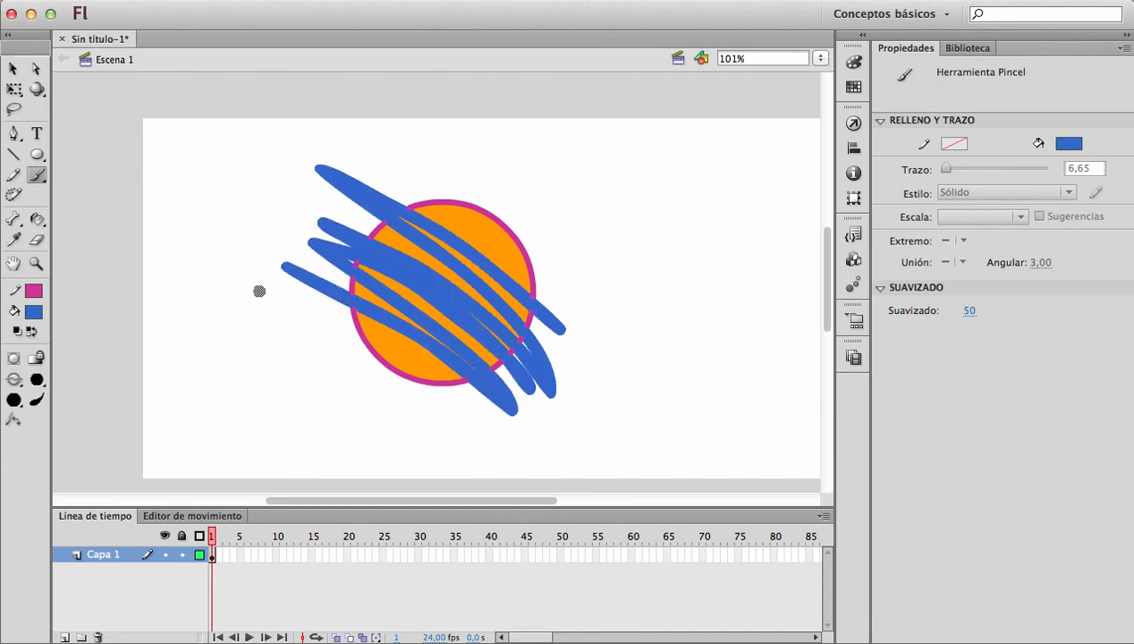
Step: Examine up close where the blue strokes cross the circle's magenta outline, and undo the strokes
key("z")
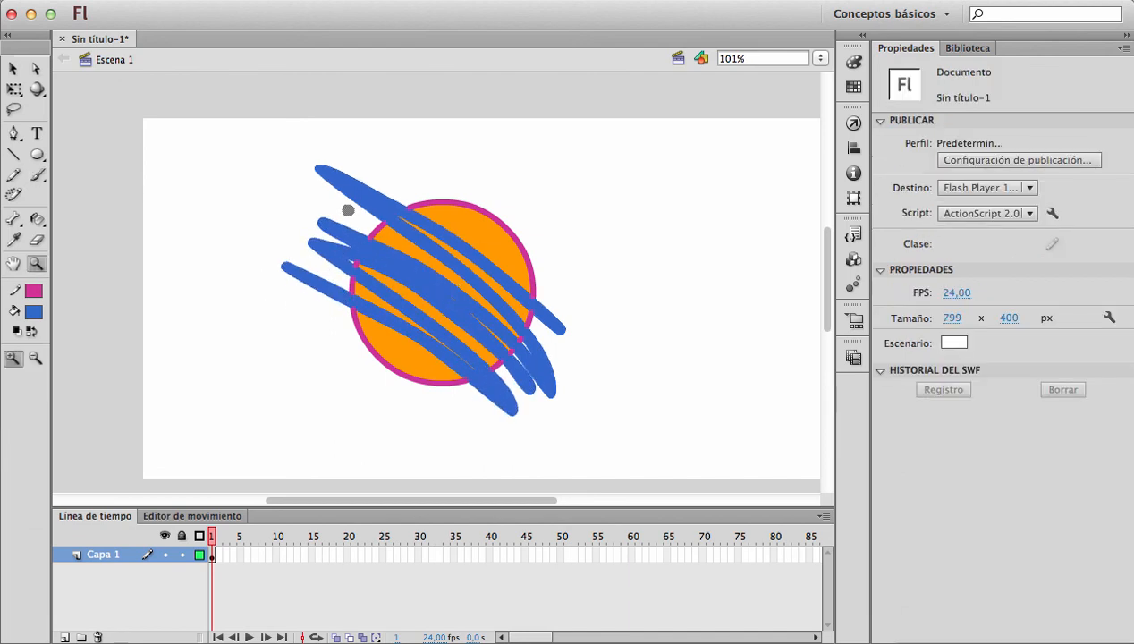
left_click_drag(338, 197, 428, 252)
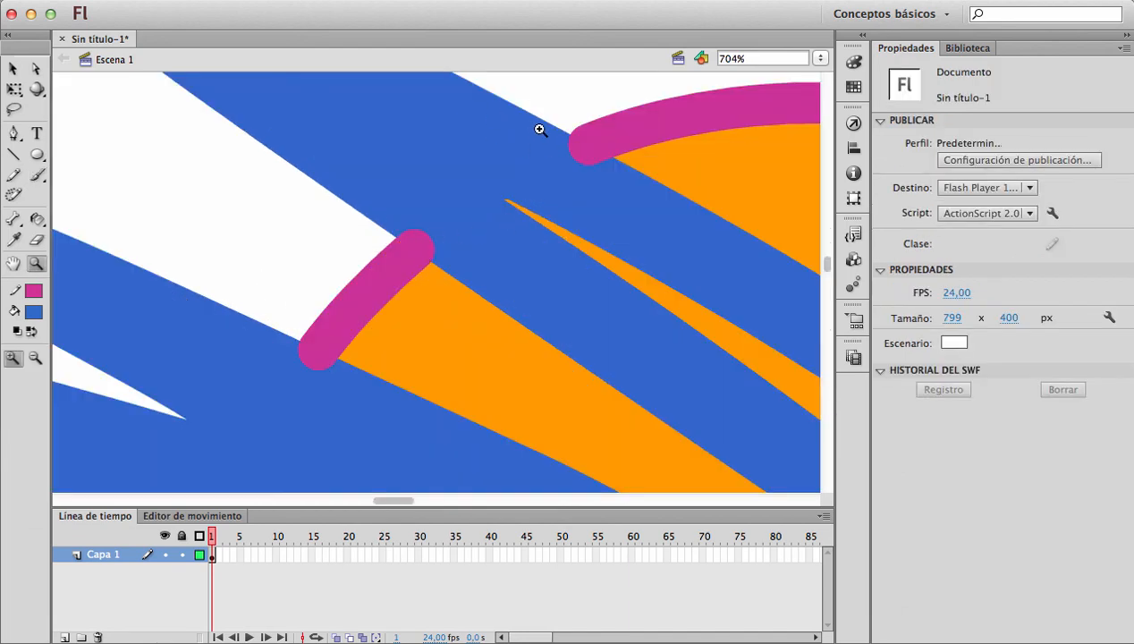
scroll(512, 252, "up", 3)
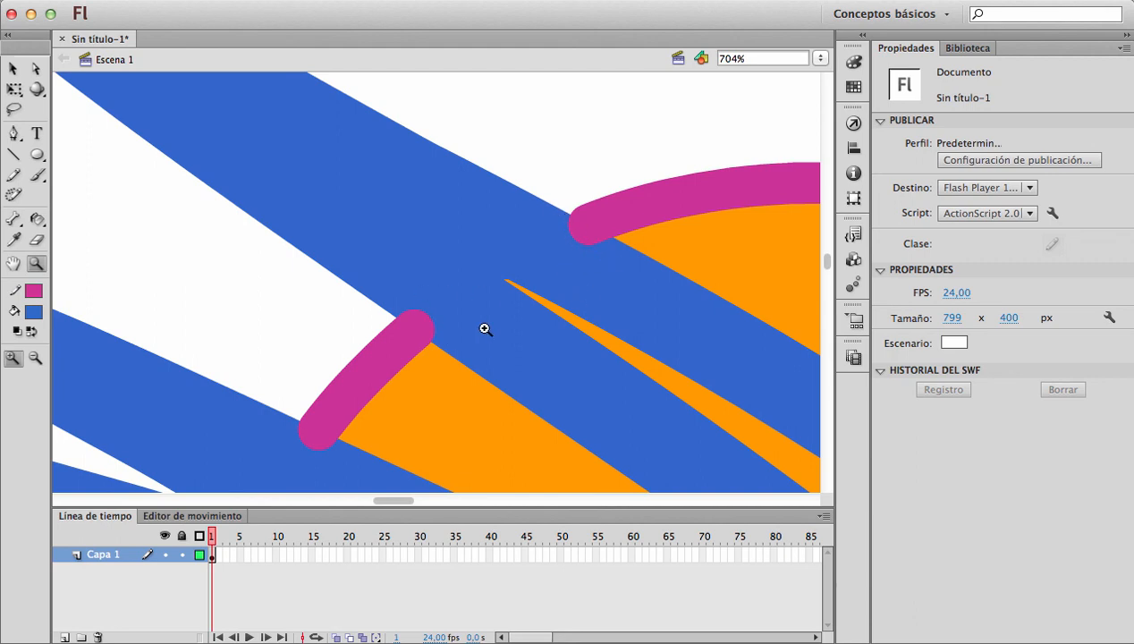
left_click(558, 338, "alt")
left_click(559, 338, "alt")
left_click(559, 338, "alt")
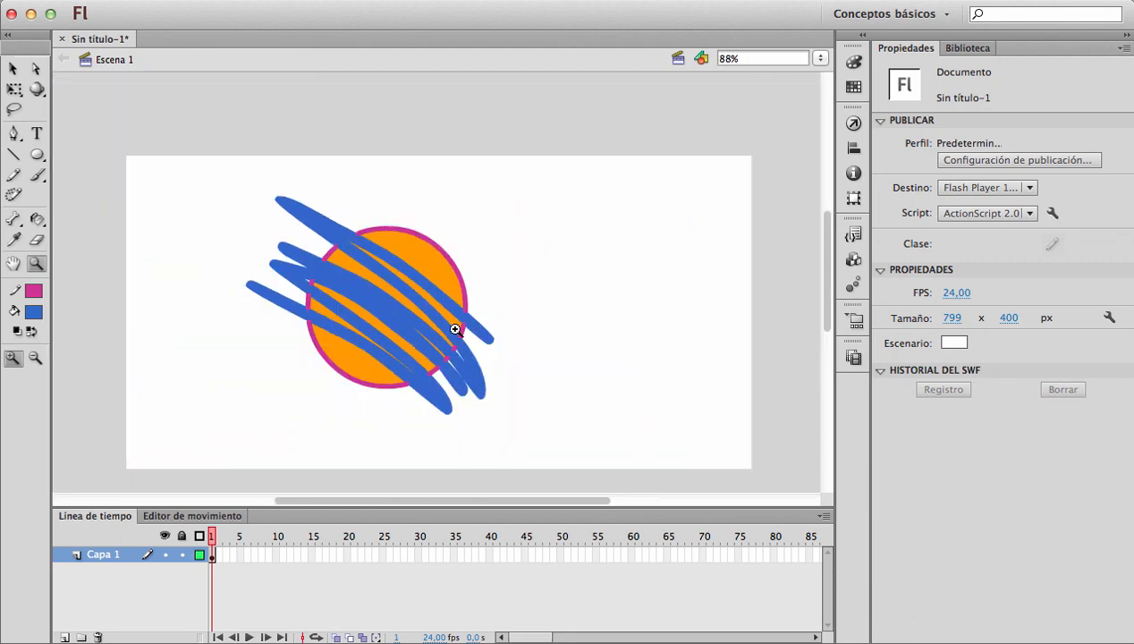
key("super+z")
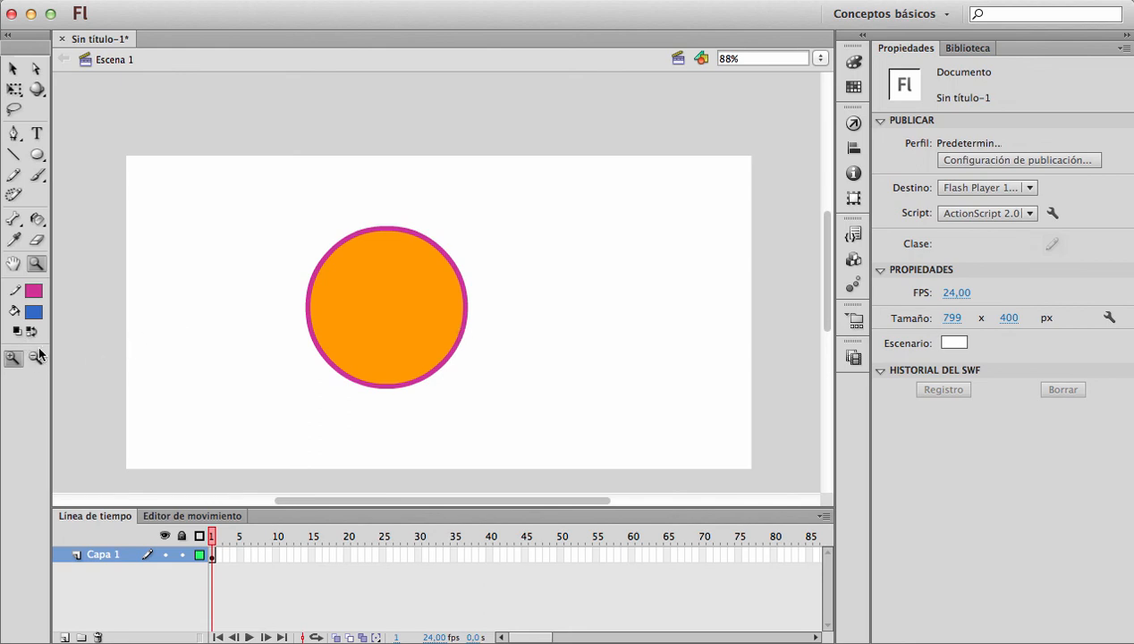
Step: Paint blue diagonal zigzag strokes behind the circle using the Brush in Pintar detrás mode
key("b")
left_click(16, 385)
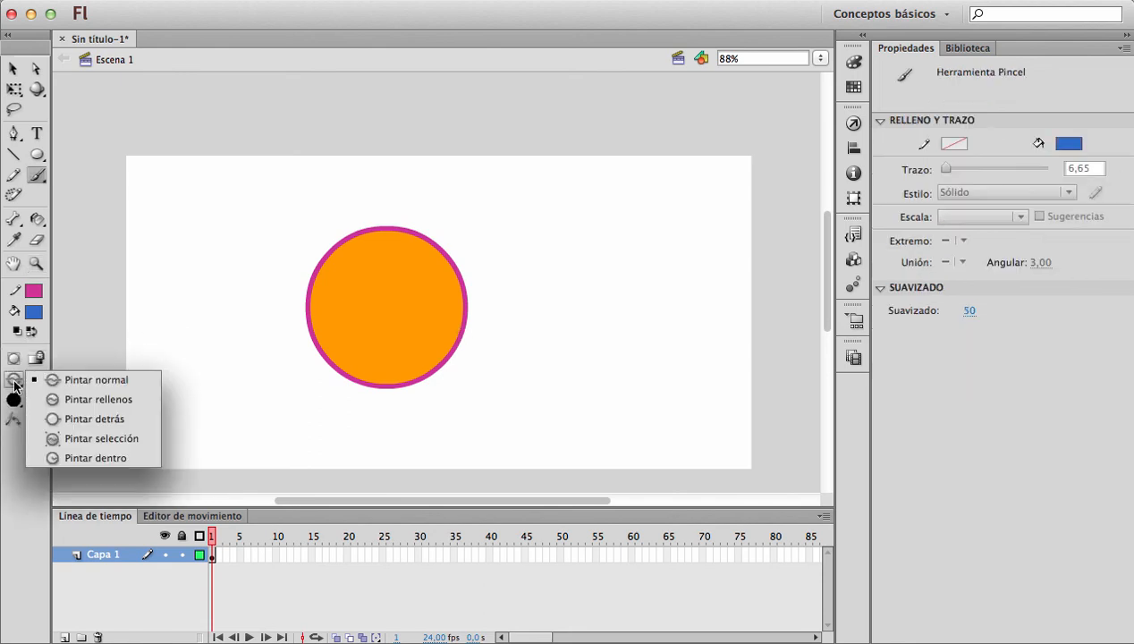
left_click(81, 420)
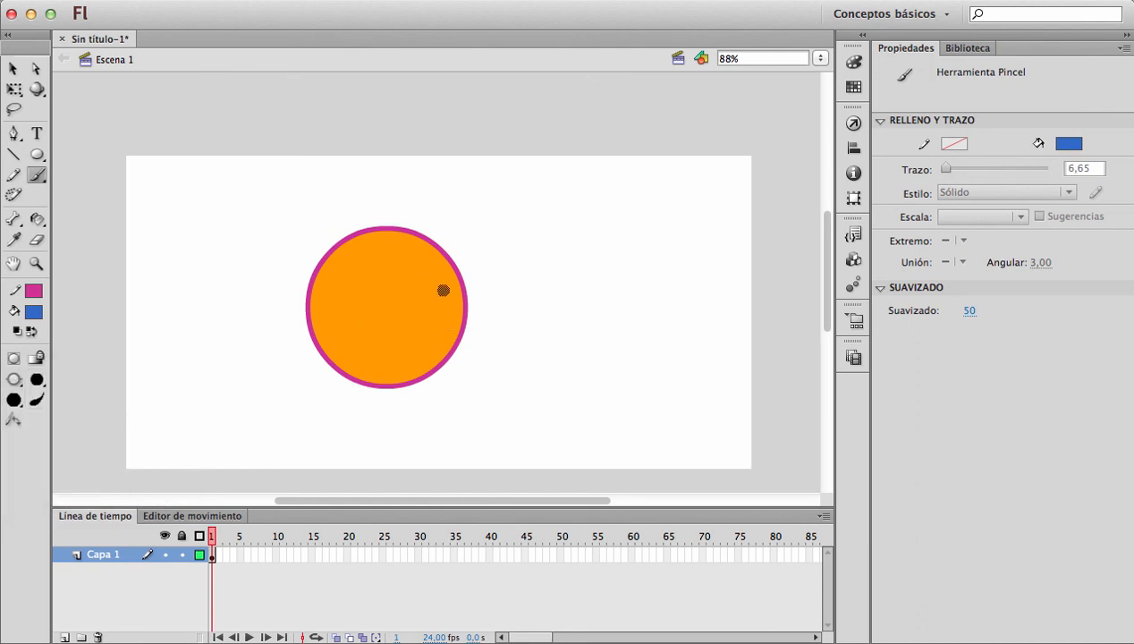
mouse_move(443, 289)
left_mouse_down()
mouse_move(293, 228)
mouse_move(476, 347)
mouse_move(285, 260)
mouse_move(377, 314)
mouse_move(490, 416)
mouse_move(381, 362)
mouse_move(282, 334)
mouse_move(256, 354)
left_mouse_up()
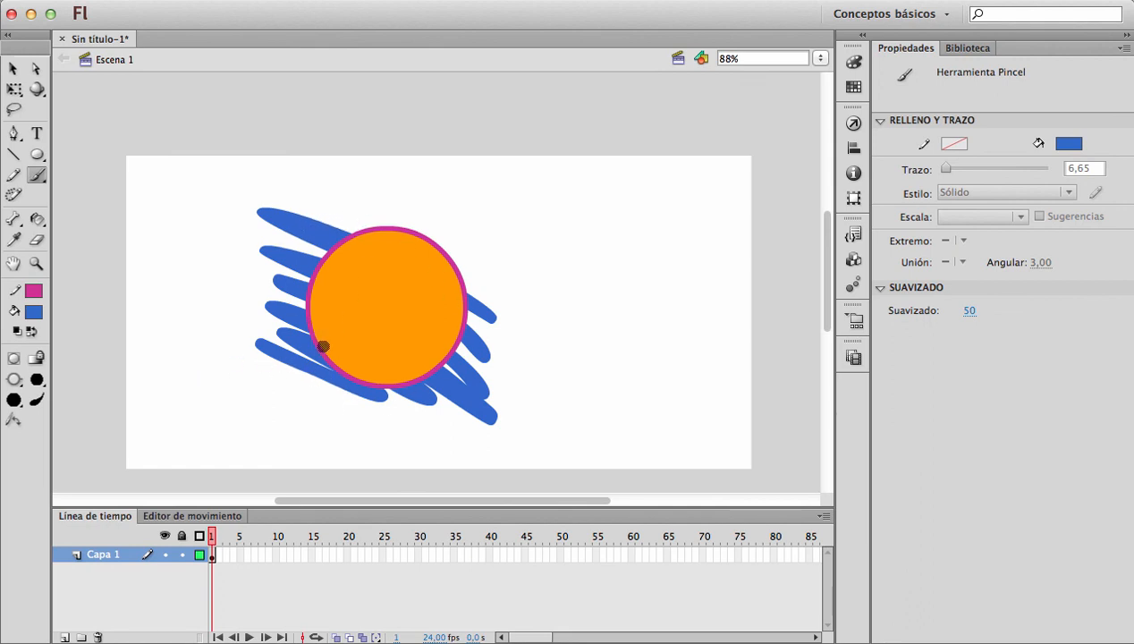
Step: Select a blue stroke piece beside the circle and undo the strokes painted behind the circle
key("v")
left_click(315, 219)
key("super+z")
key("super+z")
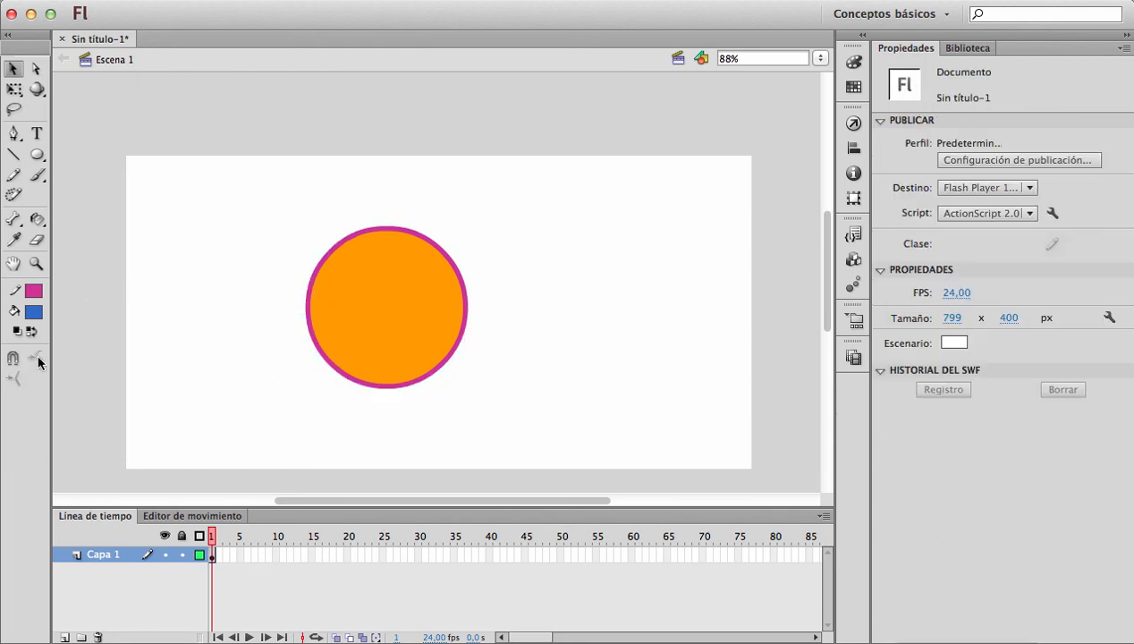
Step: Select the right half of the orange circle and paint it blue with the brush in Pintar selección mode
key("b")
left_click(14, 381)
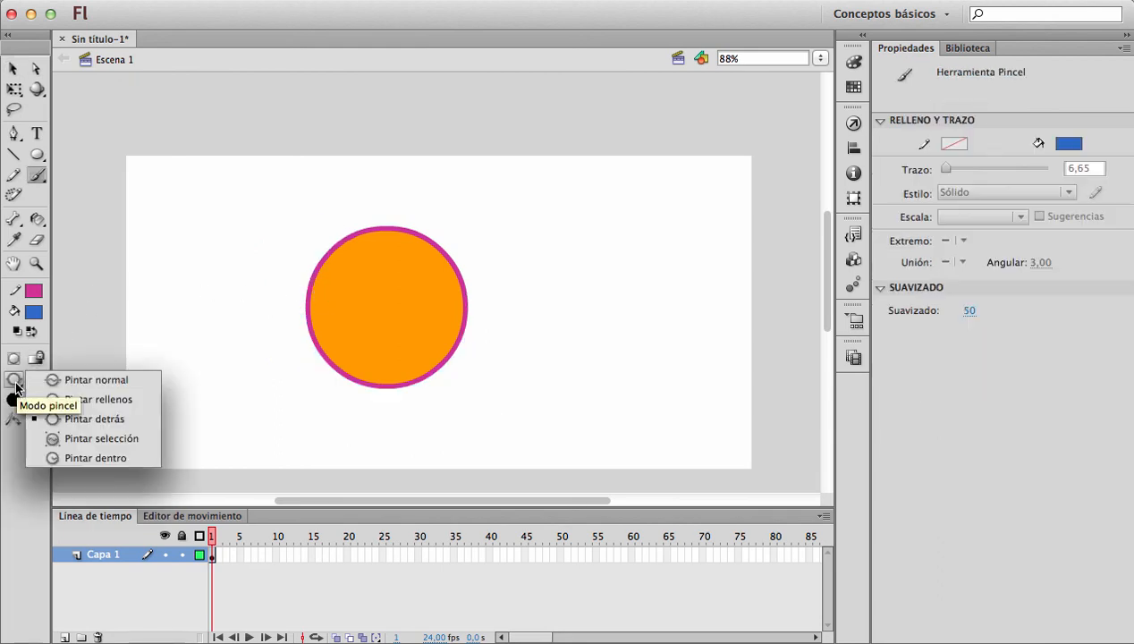
left_click(106, 438)
key("v")
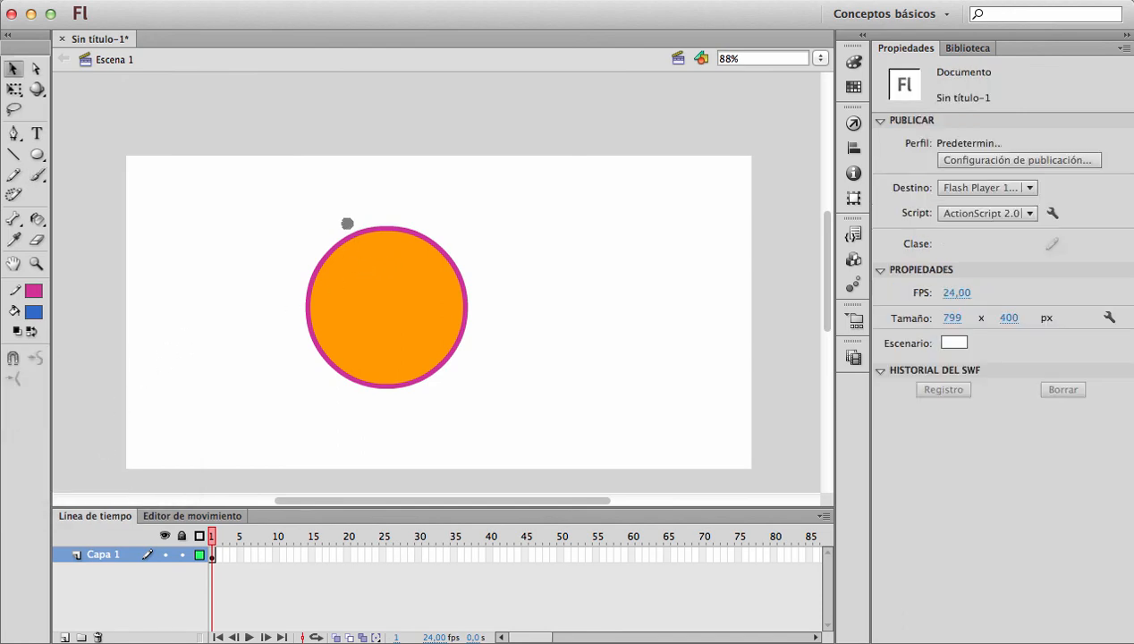
mouse_move(385, 238)
left_mouse_down()
mouse_move(471, 350)
mouse_move(505, 362)
mouse_move(499, 447)
left_mouse_up()
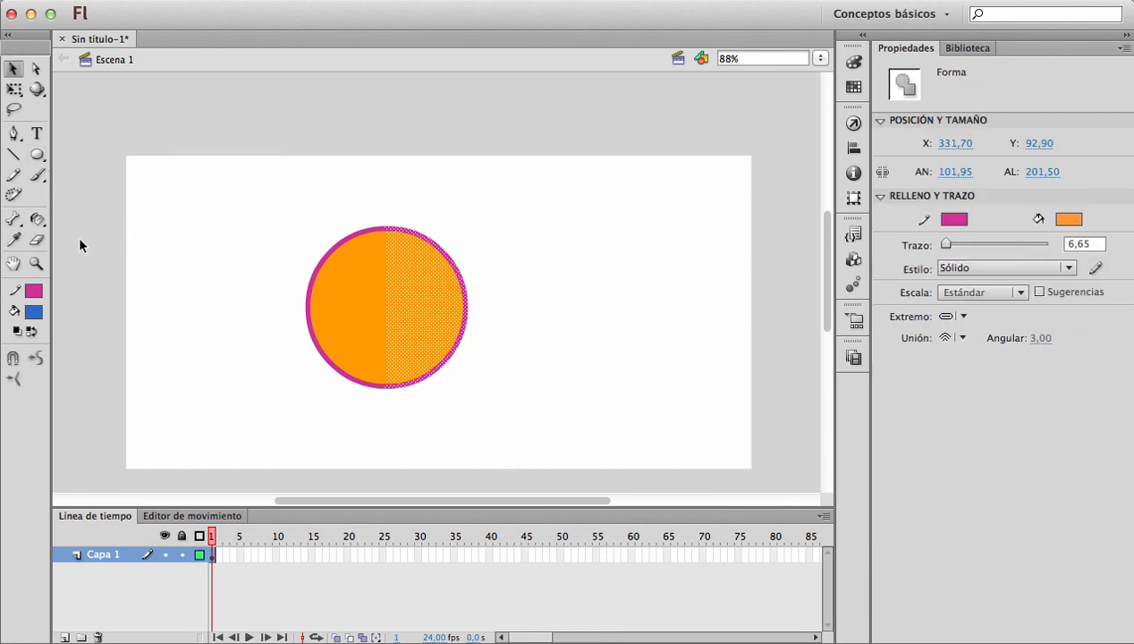
key("b")
left_click(14, 379)
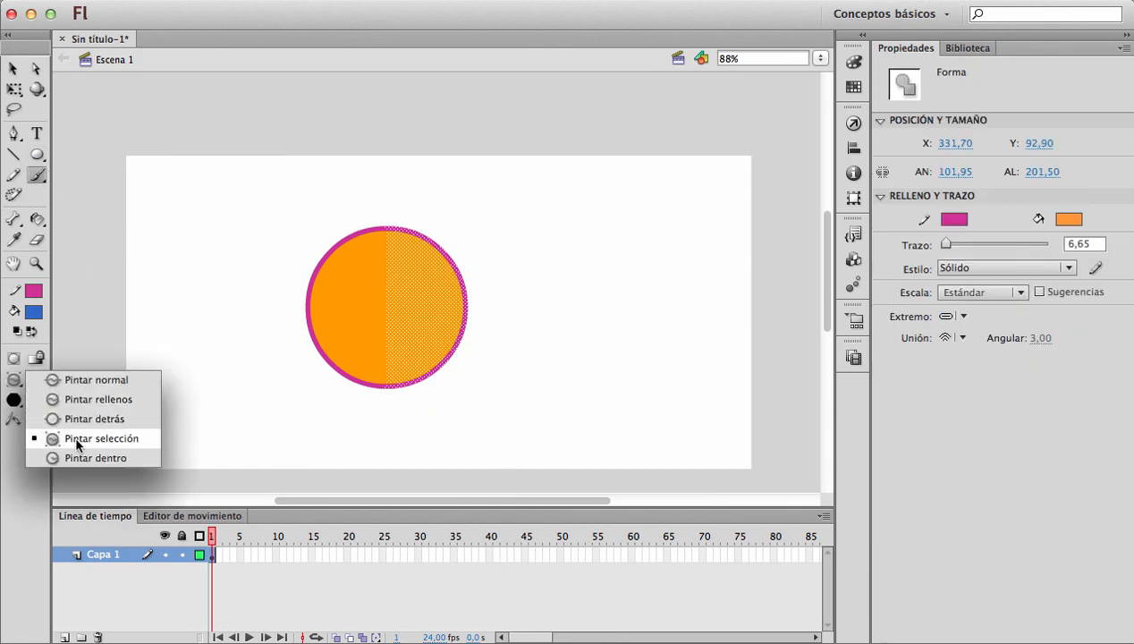
left_click(77, 439)
mouse_move(383, 252)
left_mouse_down()
mouse_move(405, 247)
mouse_move(502, 331)
mouse_move(304, 342)
mouse_move(344, 202)
mouse_move(345, 321)
mouse_move(415, 207)
mouse_move(430, 376)
mouse_move(382, 220)
mouse_move(313, 361)
left_mouse_up()
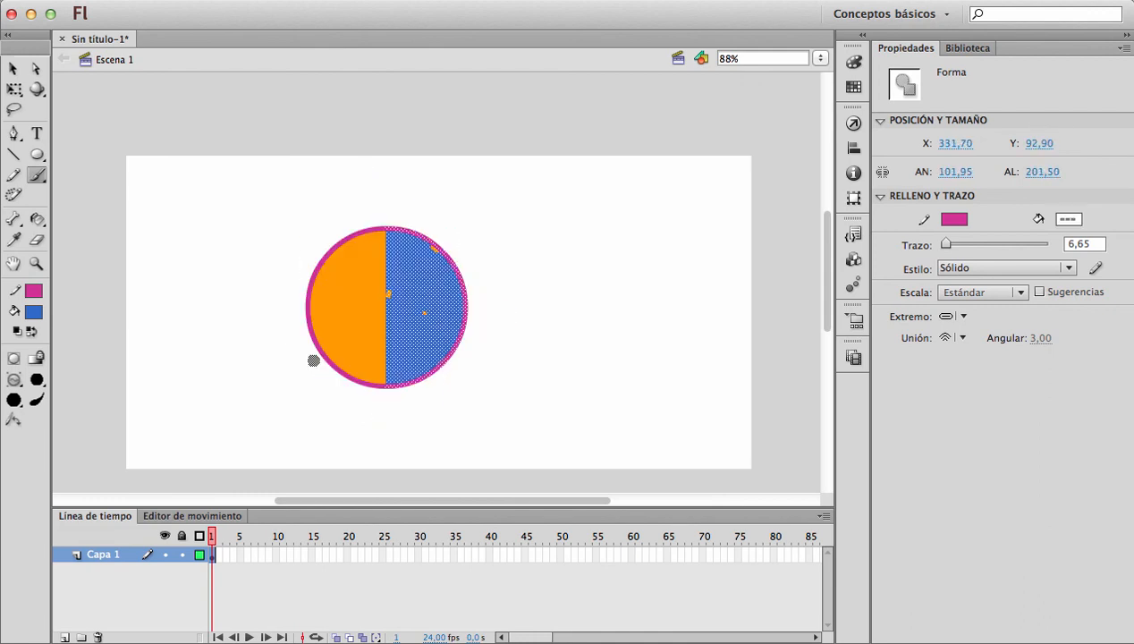
key("v")
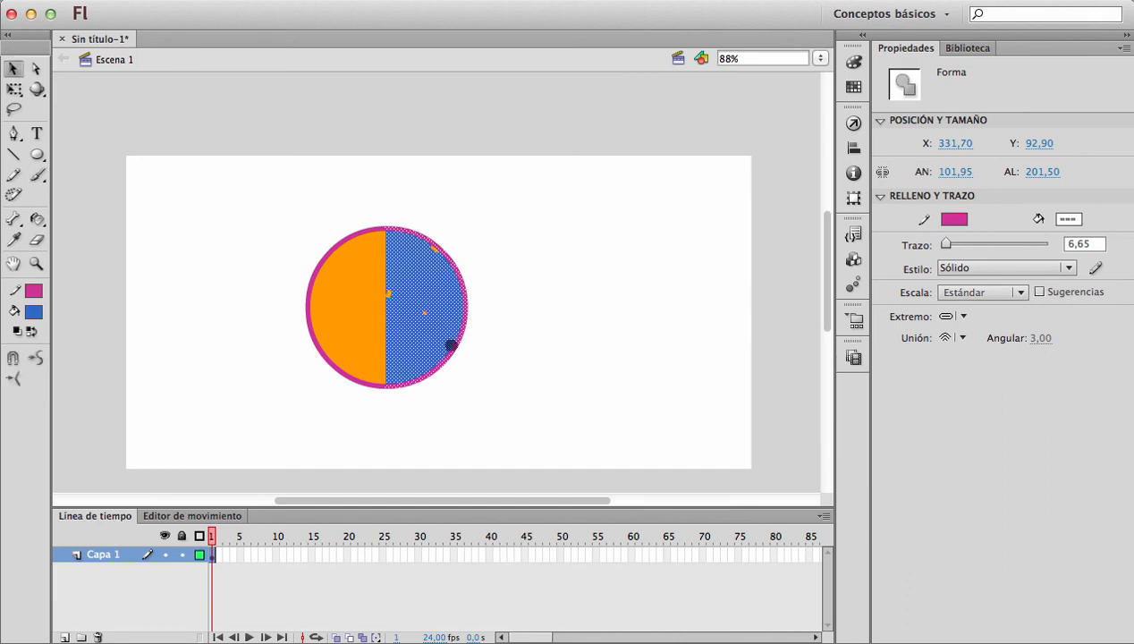
left_click(494, 318)
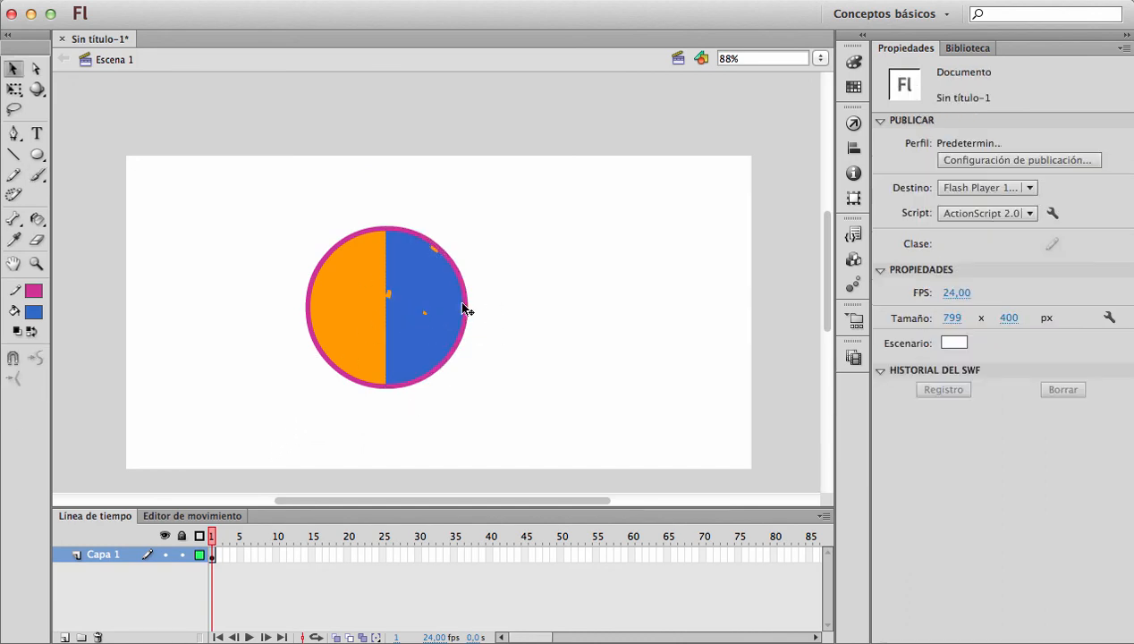
Step: Undo the blue painting on the circle's right half and clear the selection
key("super+z")
key("super+z")
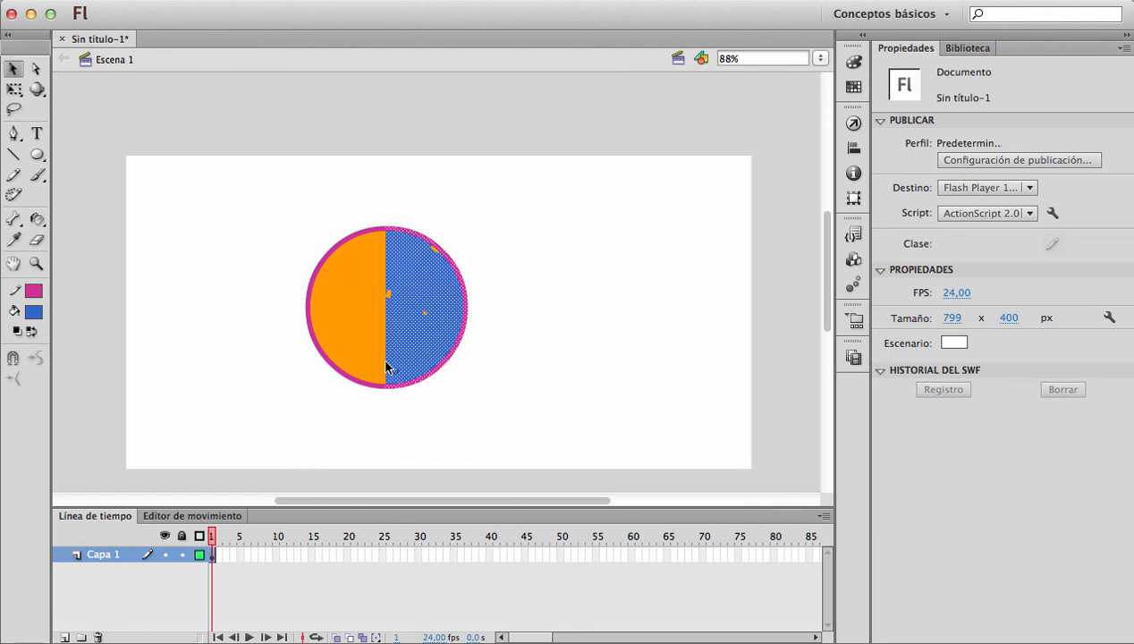
left_click(448, 412)
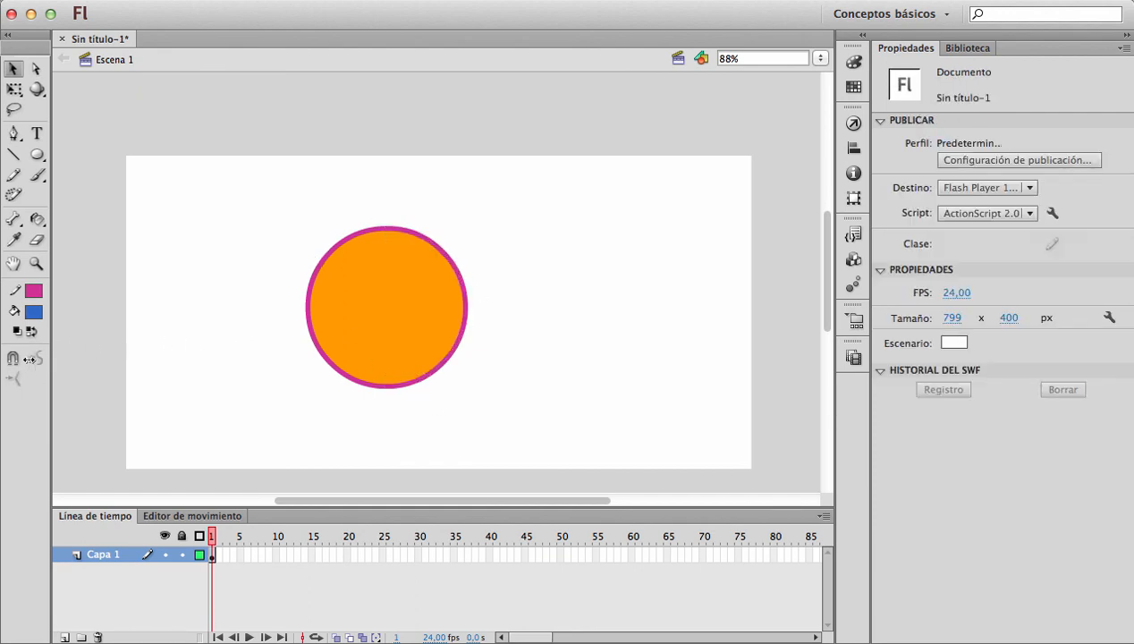
Step: With the brush in Pintar dentro mode, paint blue strokes across the circle, beginning outside its outline
key("b")
left_click(13, 383)
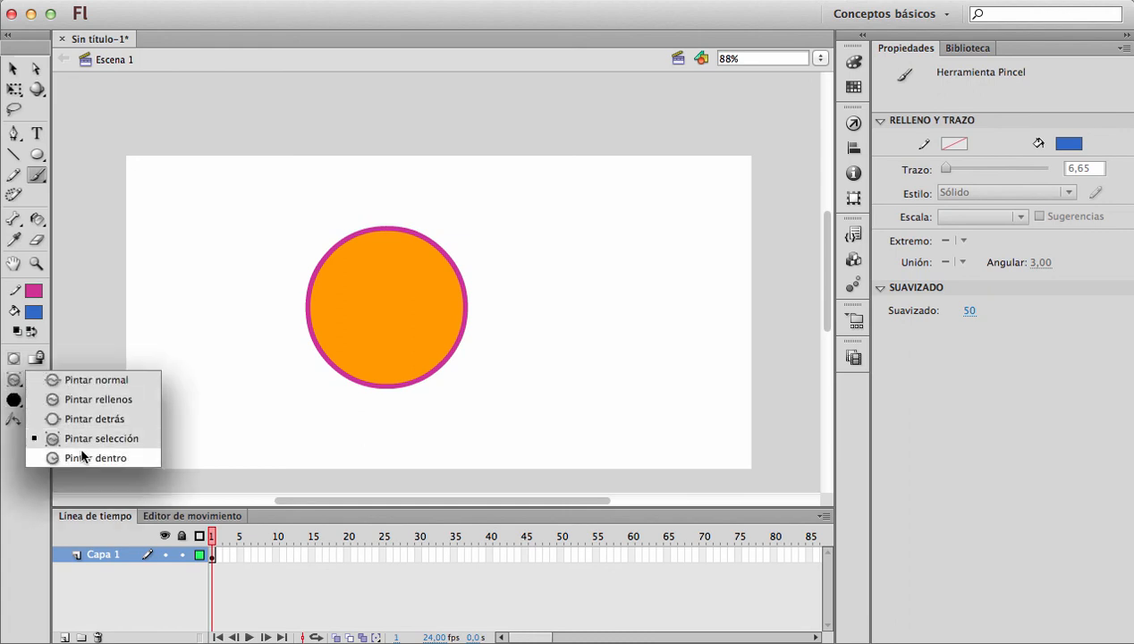
left_click(89, 457)
mouse_move(447, 332)
left_mouse_down()
mouse_move(470, 254)
mouse_move(432, 305)
mouse_move(381, 210)
mouse_move(319, 266)
left_mouse_up()
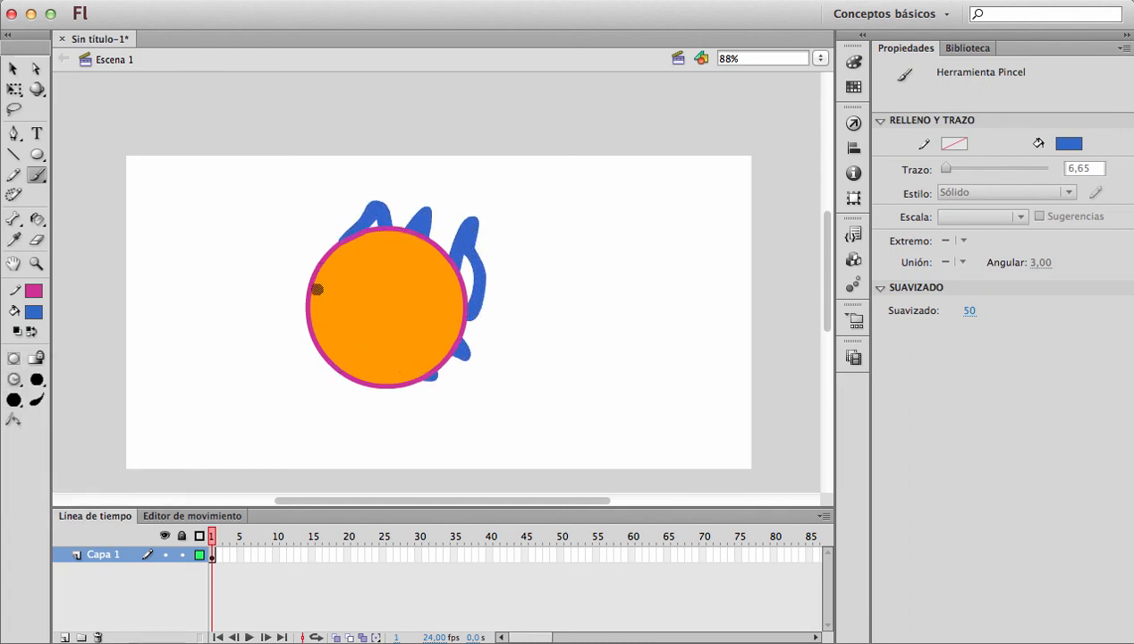
Step: Paint a blue zigzag within the left part of the circle, starting inside its orange fill, and inspect the edge up close
key("v")
left_click_drag(296, 186, 516, 394)
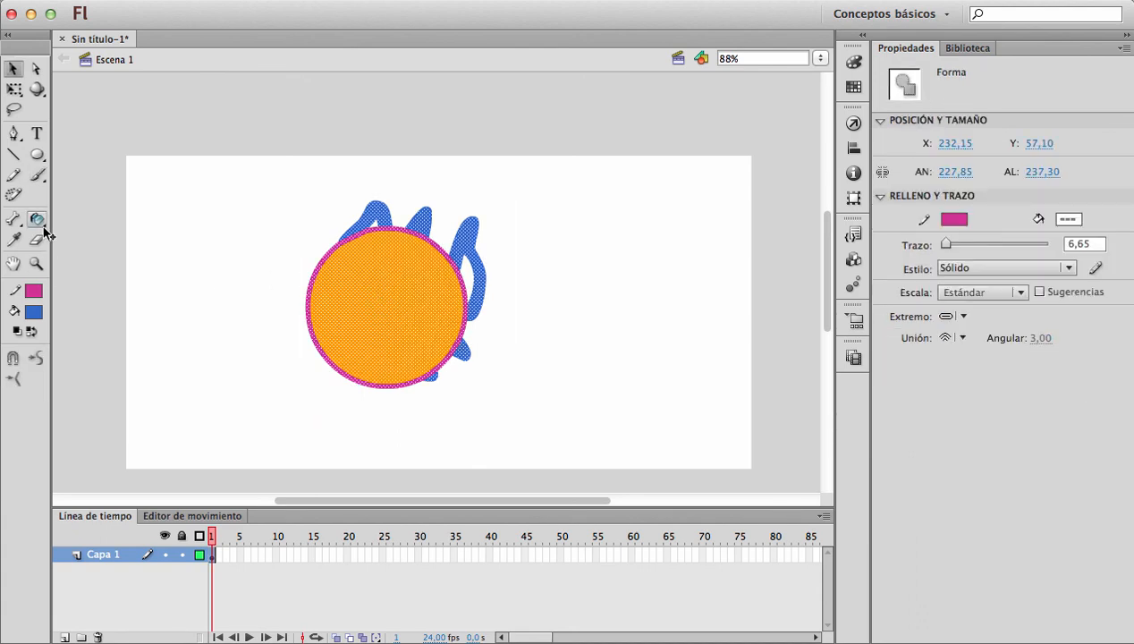
left_click(37, 175)
mouse_move(352, 313)
left_mouse_down()
mouse_move(384, 299)
mouse_move(313, 268)
left_mouse_up()
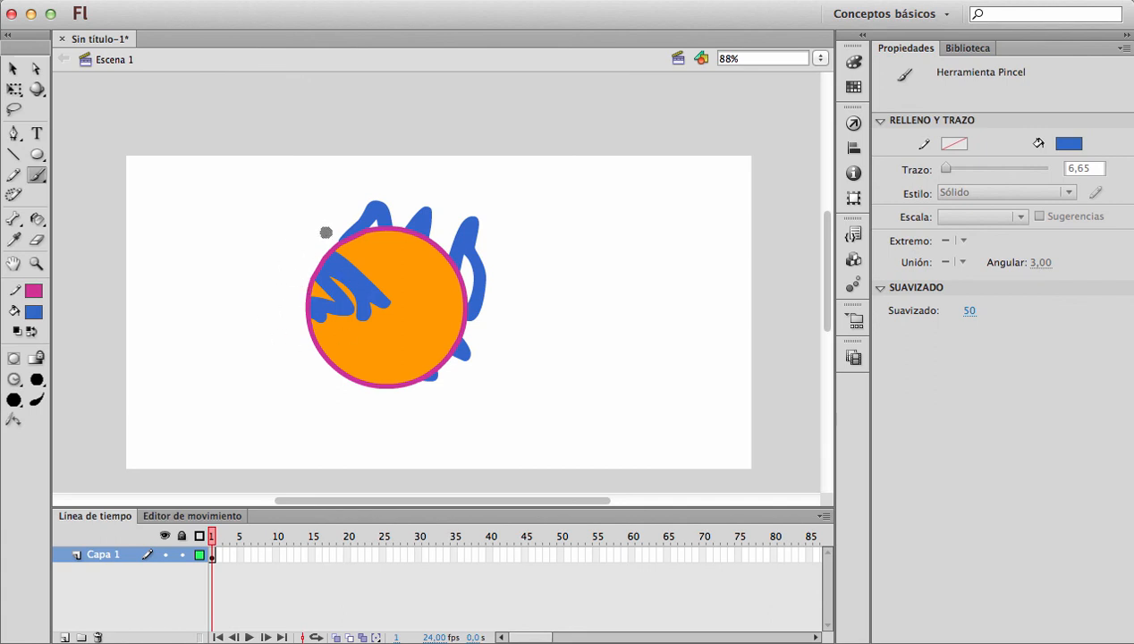
key("z")
left_click_drag(362, 259, 304, 350)
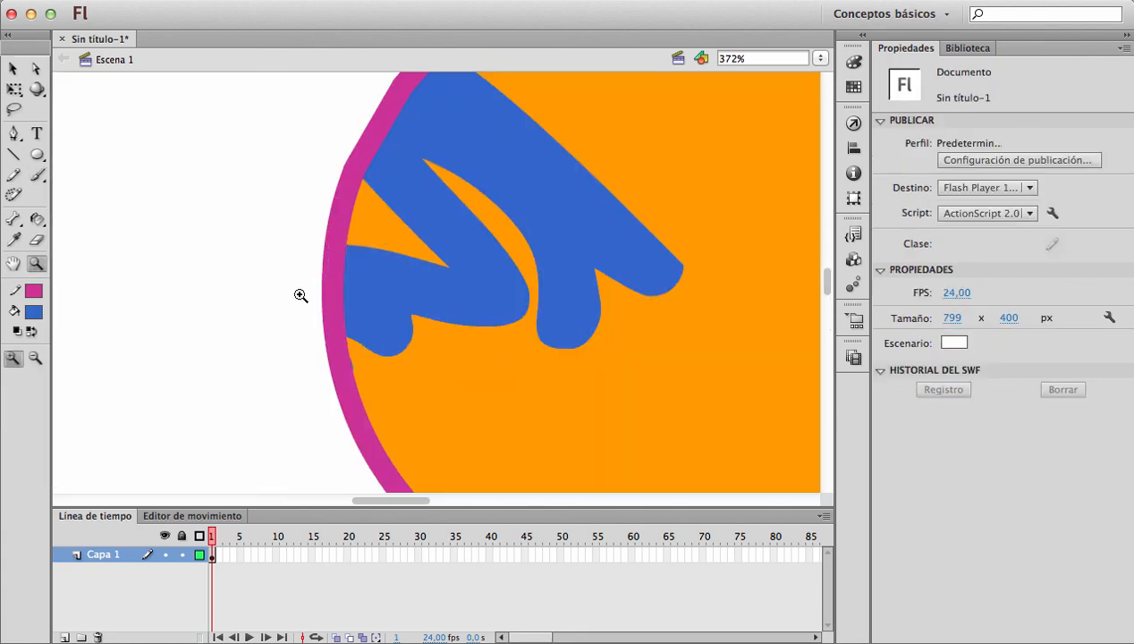
left_click(429, 309, "alt")
left_click(428, 308, "alt")
left_click(453, 307, "alt")
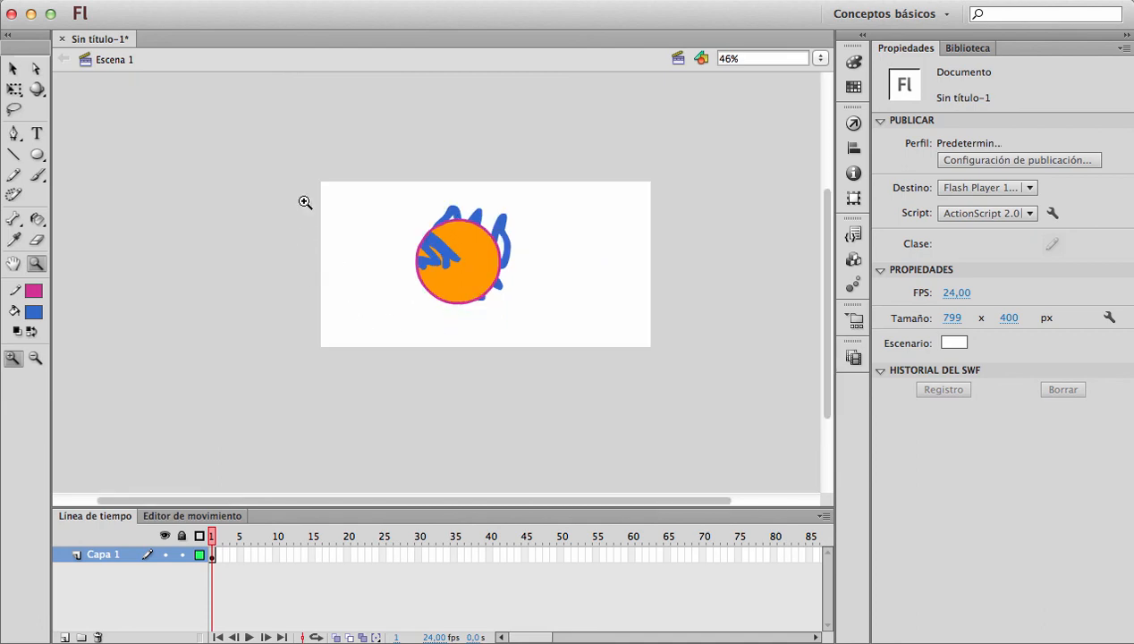
Step: Select all the artwork on the stage and delete it
key("v")
key("ctrl+a")
key("Delete")
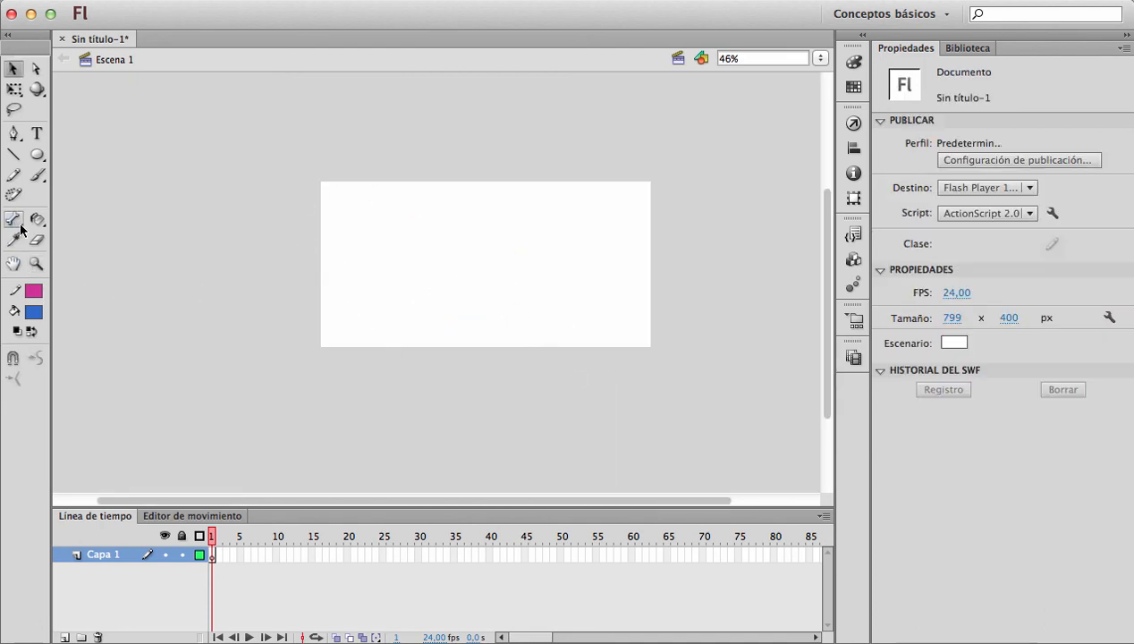
Step: Set the brush mode to Pintar normal and switch to the Herramienta de pincel rociador
key("b")
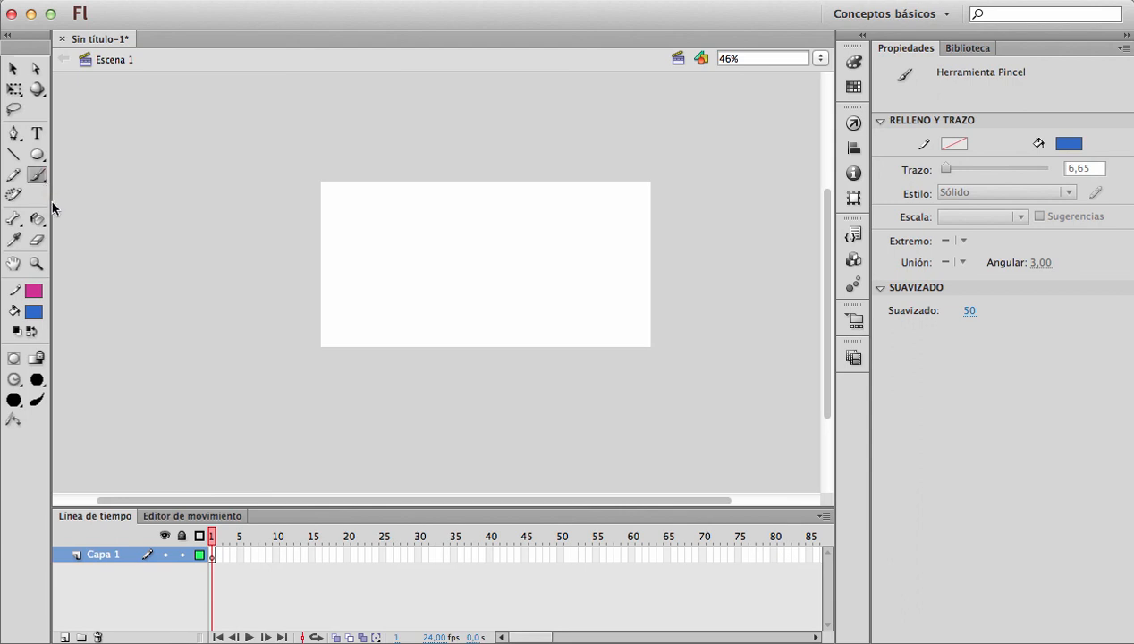
left_click(15, 379)
left_click(71, 382)
left_click(43, 181)
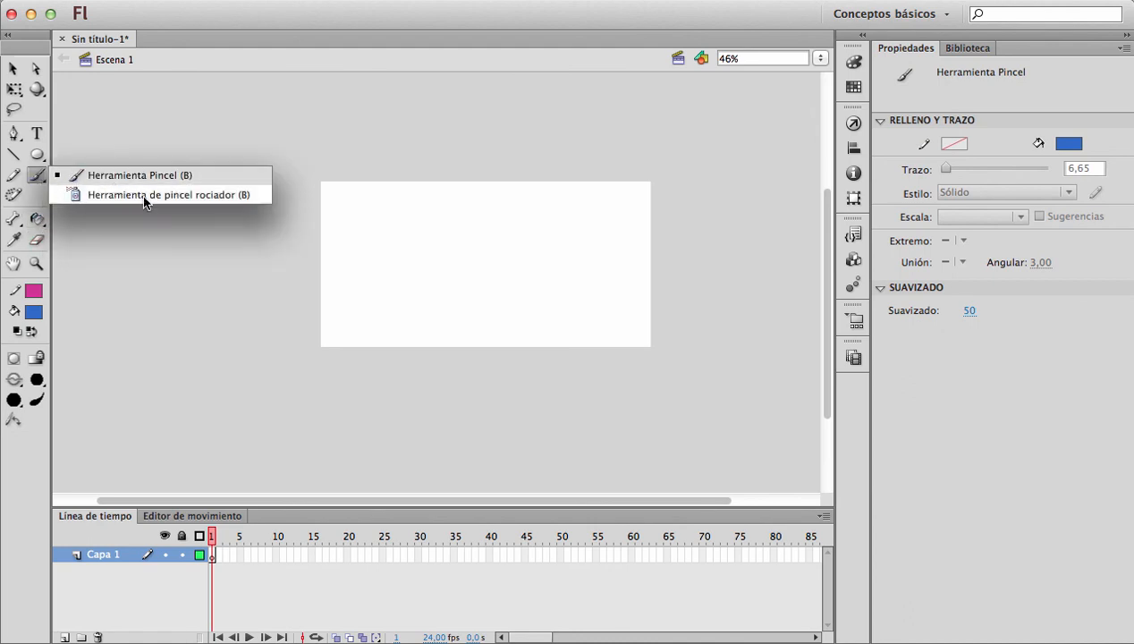
left_click(144, 195)
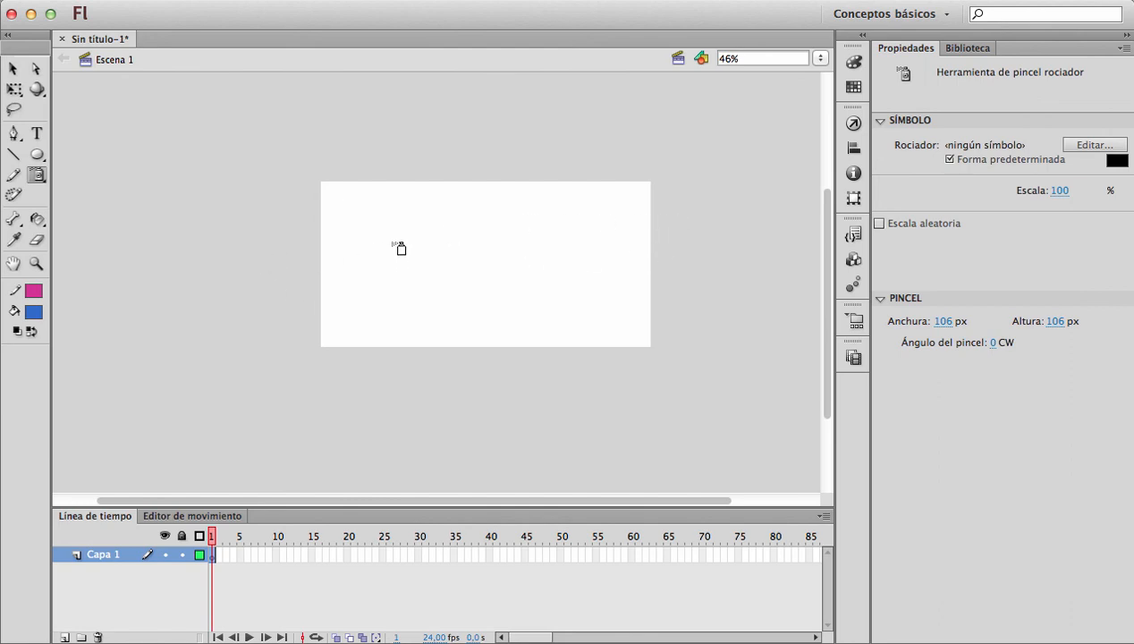
Step: Spray the default black dots across most of the stage with the sprayer brush
key("z")
left_click(445, 225)
scroll(495, 266, "down", 4)
scroll(403, 196, "up", 4)
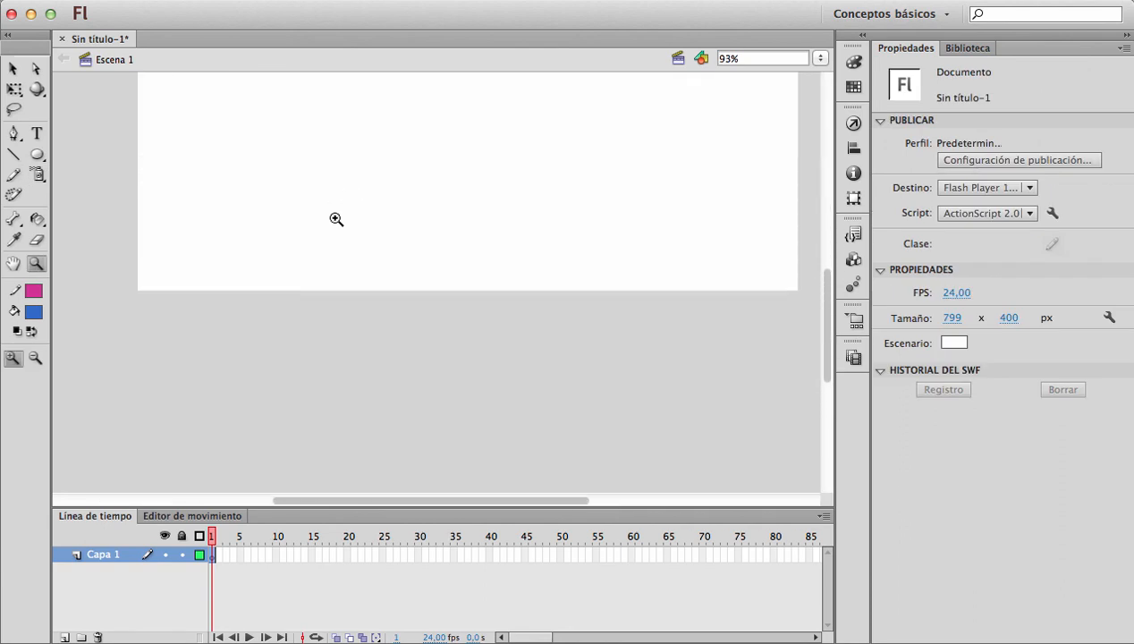
key("b")
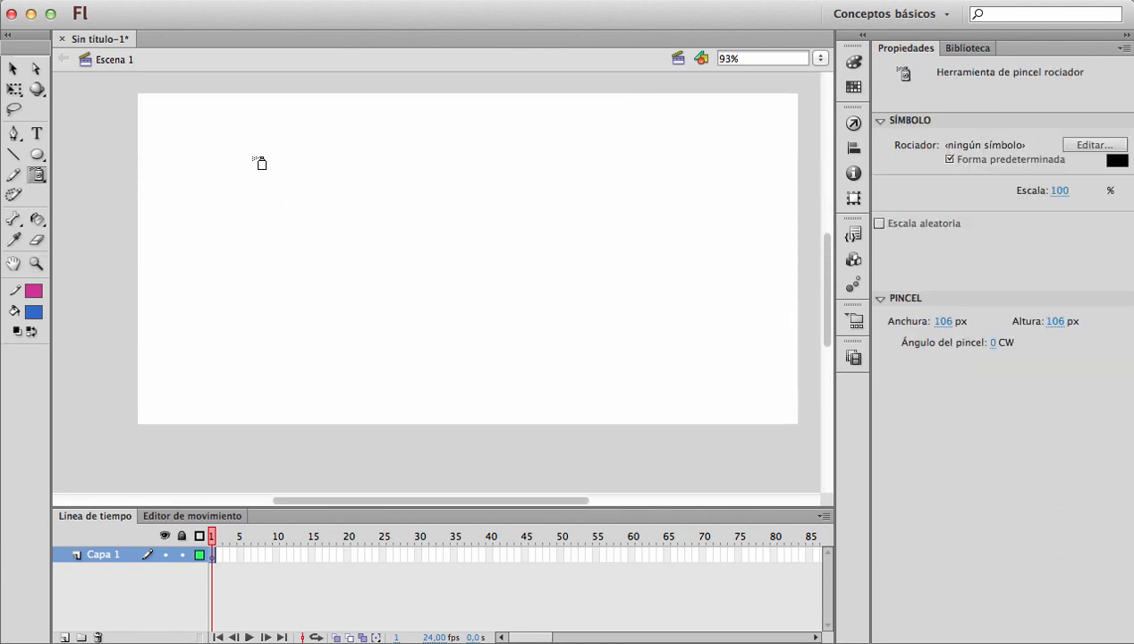
mouse_move(199, 193)
left_mouse_down()
mouse_move(349, 207)
mouse_move(650, 316)
mouse_move(699, 231)
mouse_move(581, 191)
mouse_move(358, 350)
mouse_move(251, 317)
mouse_move(268, 245)
mouse_move(414, 288)
mouse_move(558, 306)
mouse_move(629, 238)
mouse_move(375, 110)
mouse_move(205, 158)
mouse_move(221, 322)
mouse_move(340, 397)
mouse_move(620, 397)
mouse_move(723, 325)
mouse_move(739, 159)
mouse_move(487, 153)
left_mouse_up()
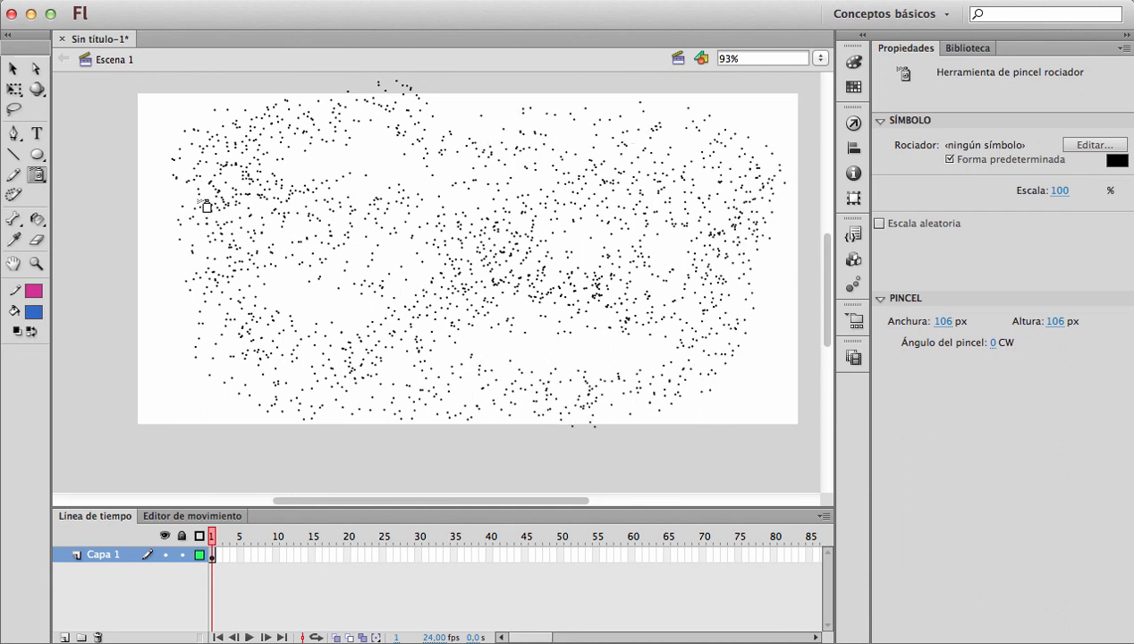
Step: Enter the sprayed dot group, check its individual dots by selecting them, and return to Escena 1
key("v")
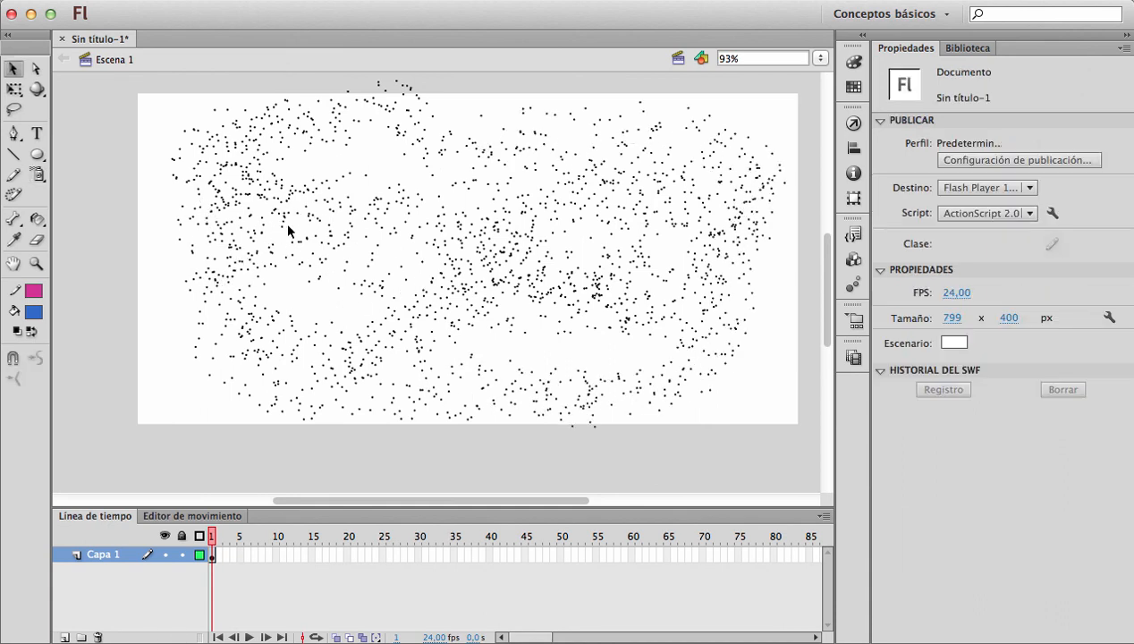
left_click(287, 227)
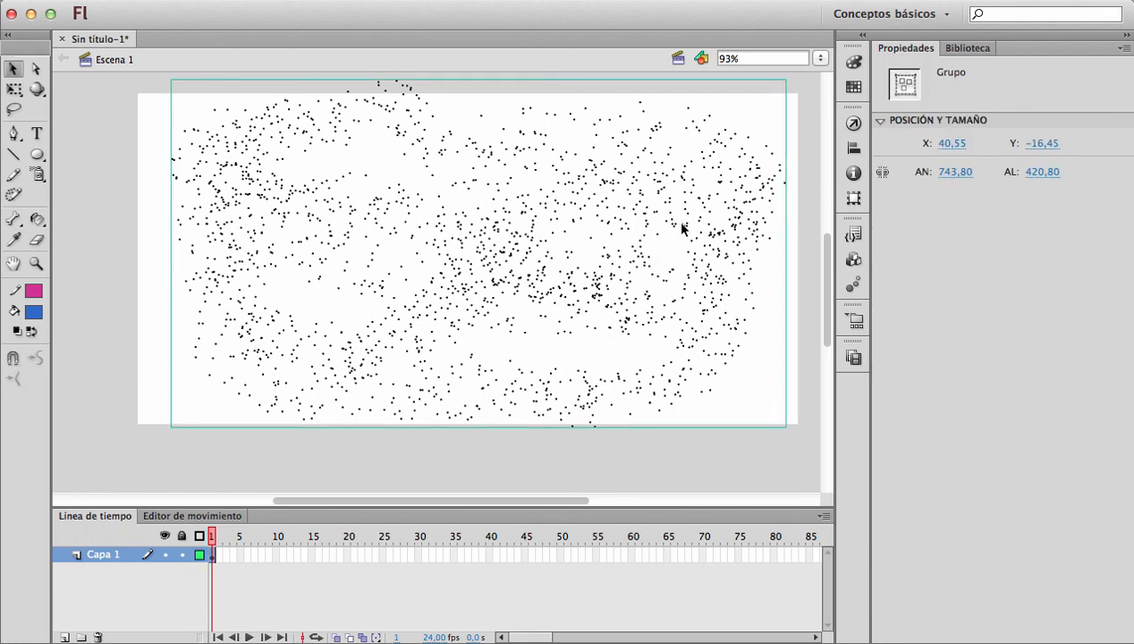
double_click(548, 271)
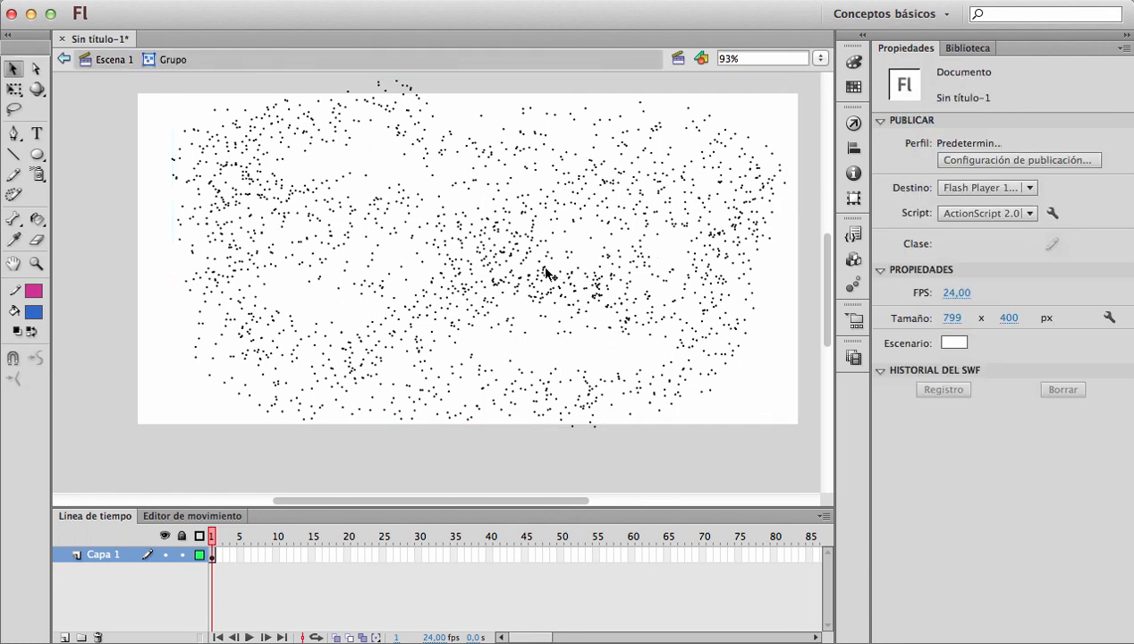
left_click(544, 280)
left_click(601, 310)
left_click(612, 322)
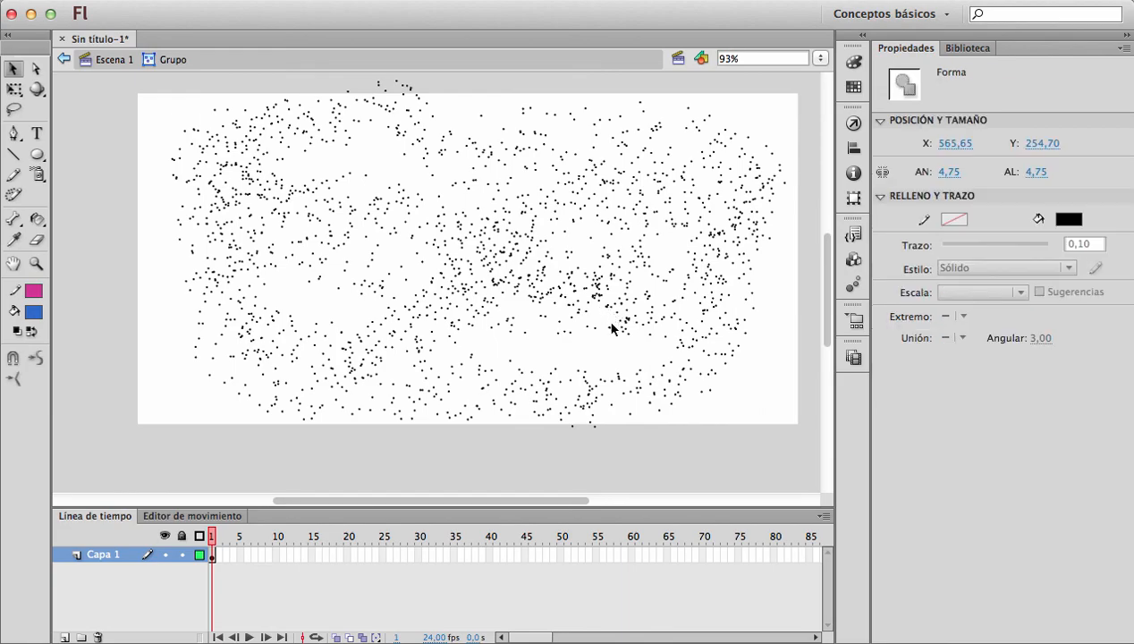
double_click(655, 431)
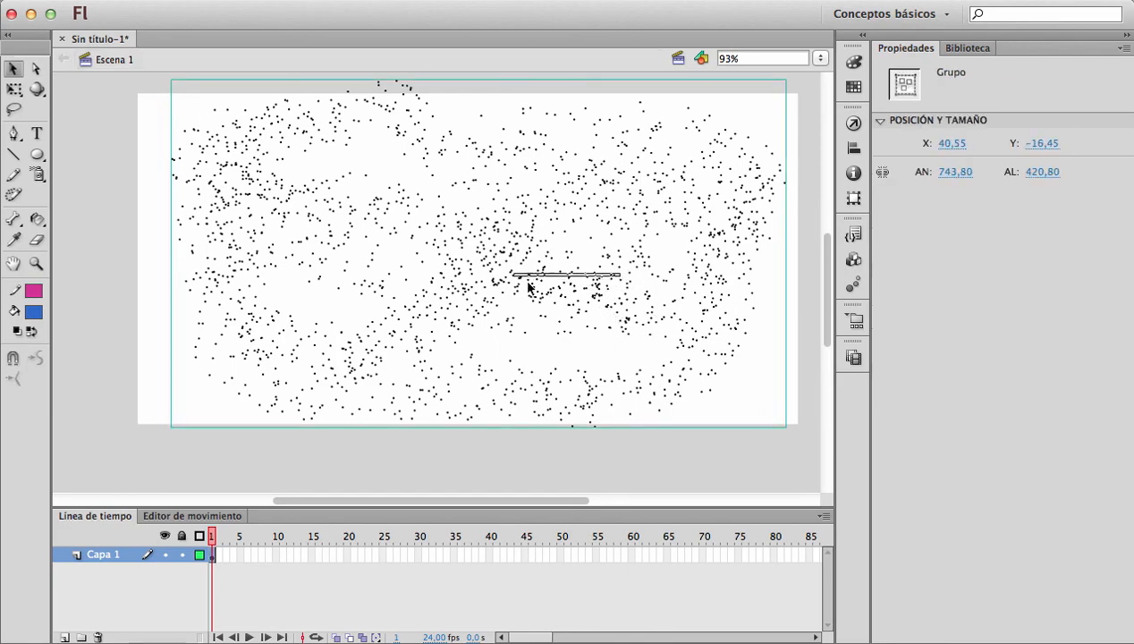
Step: Move the sprayed dot group slightly on the stage and delete it
left_click_drag(504, 268, 501, 308)
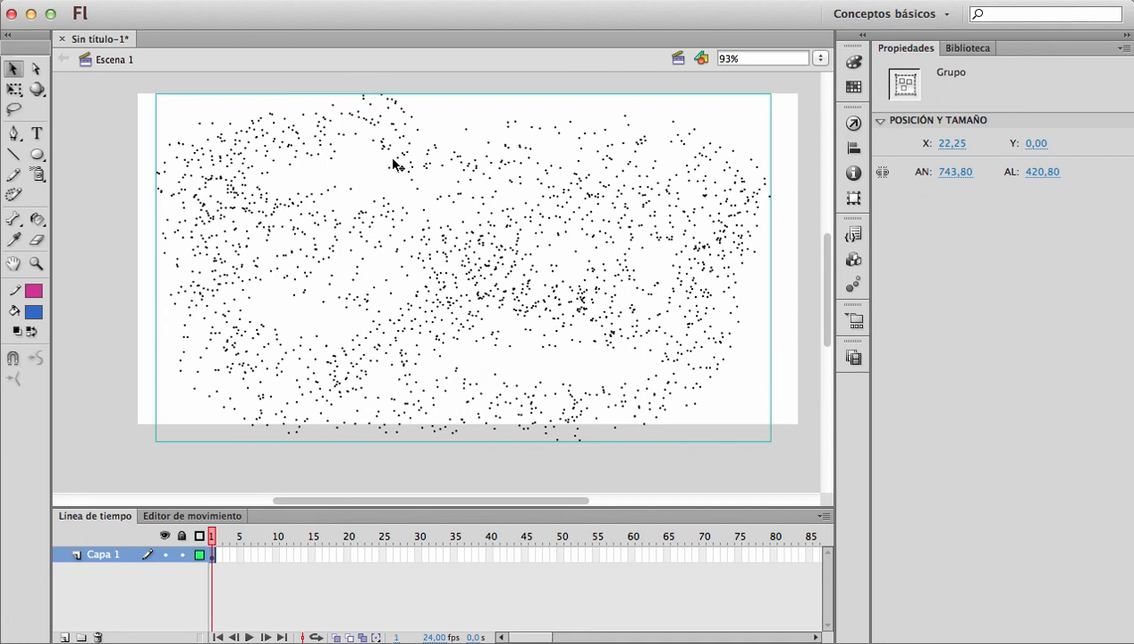
key("Delete")
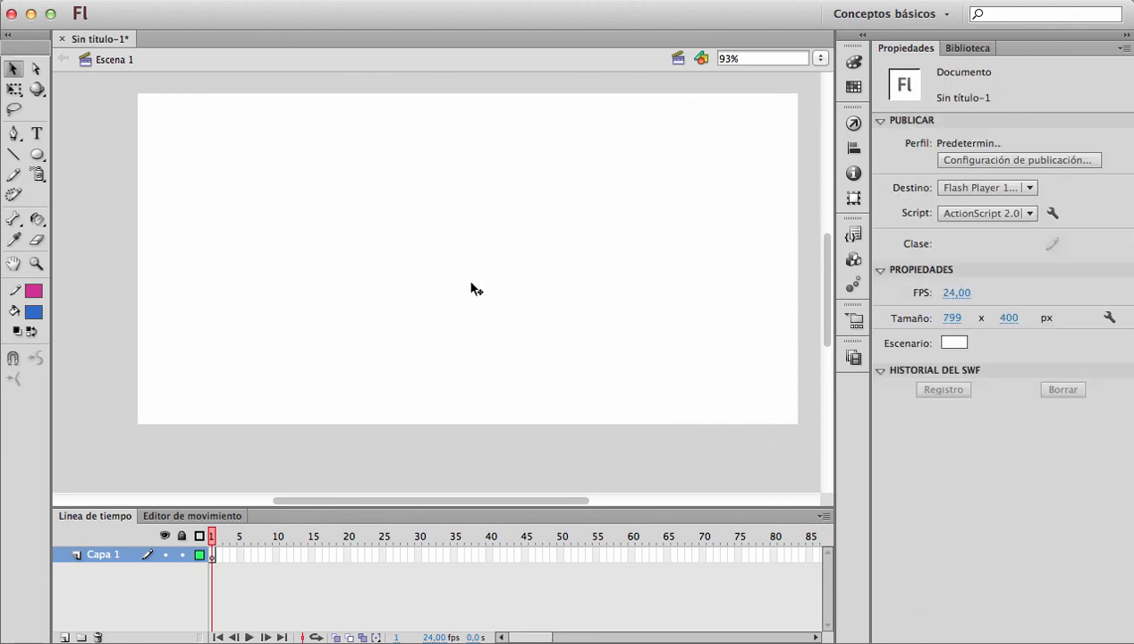
key("b")
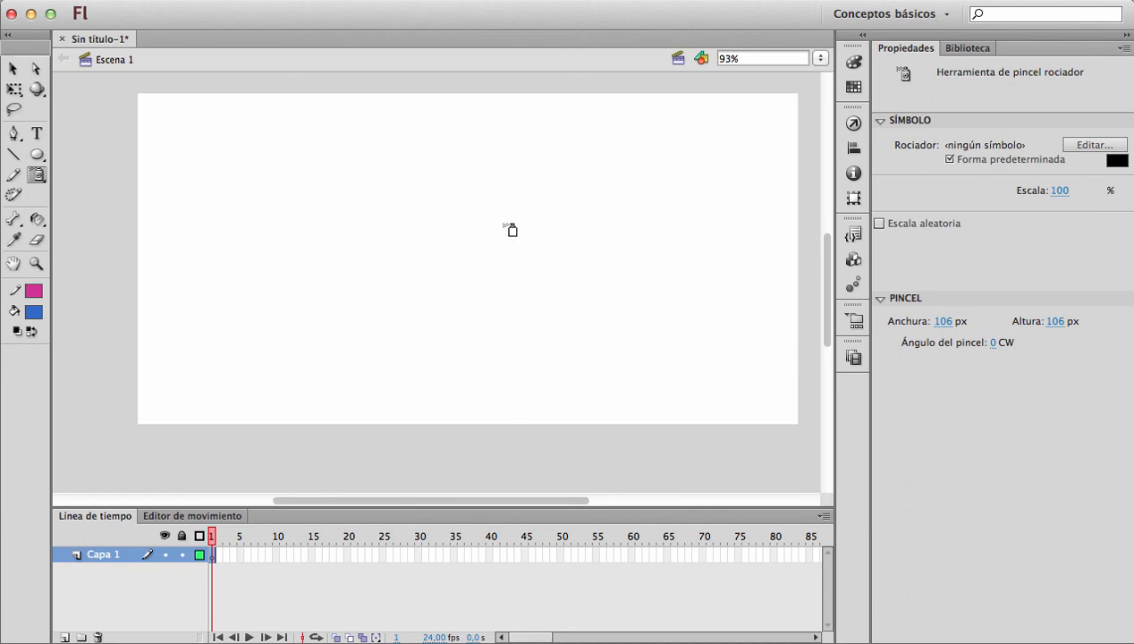
key("v")
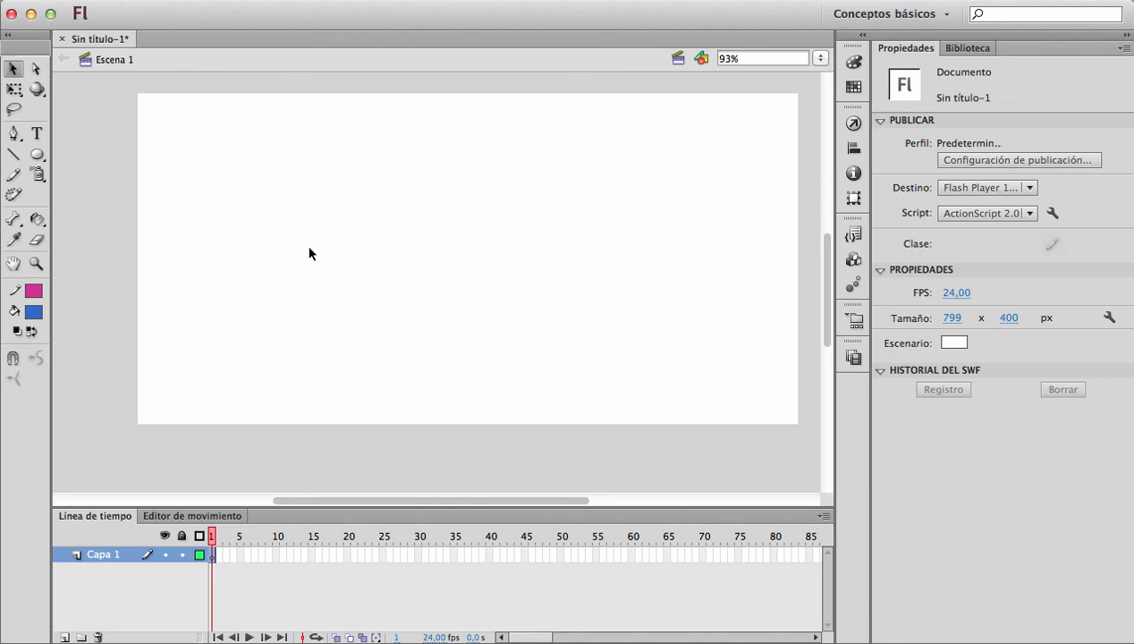
Step: Draw a small blue circle with no stroke left of the stage's centre using the Oval tool
left_click(37, 154)
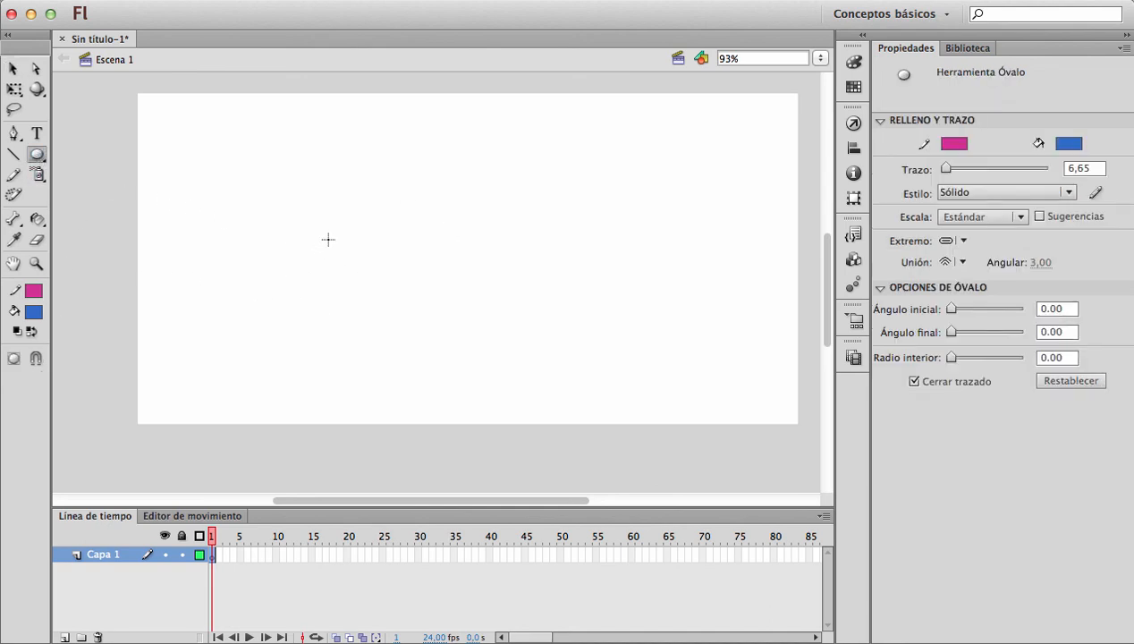
left_click(33, 291)
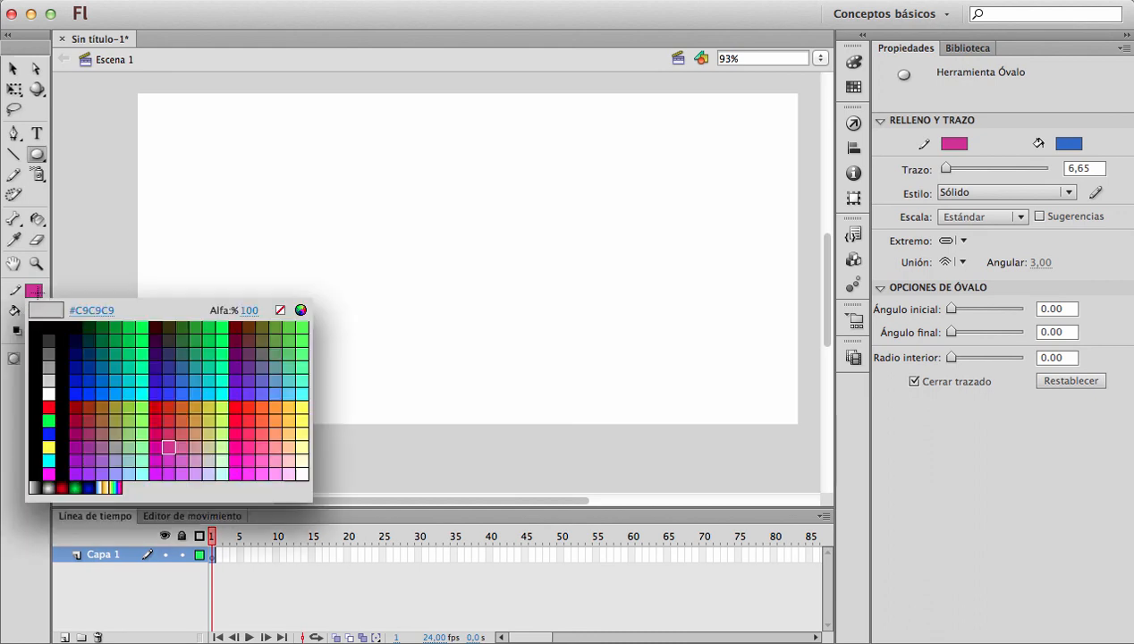
left_click(279, 301)
left_click_drag(301, 256, 349, 305)
Step: Draw a smaller circle with a lighter blue fill just above and to the right of the blue circle
left_click(33, 311)
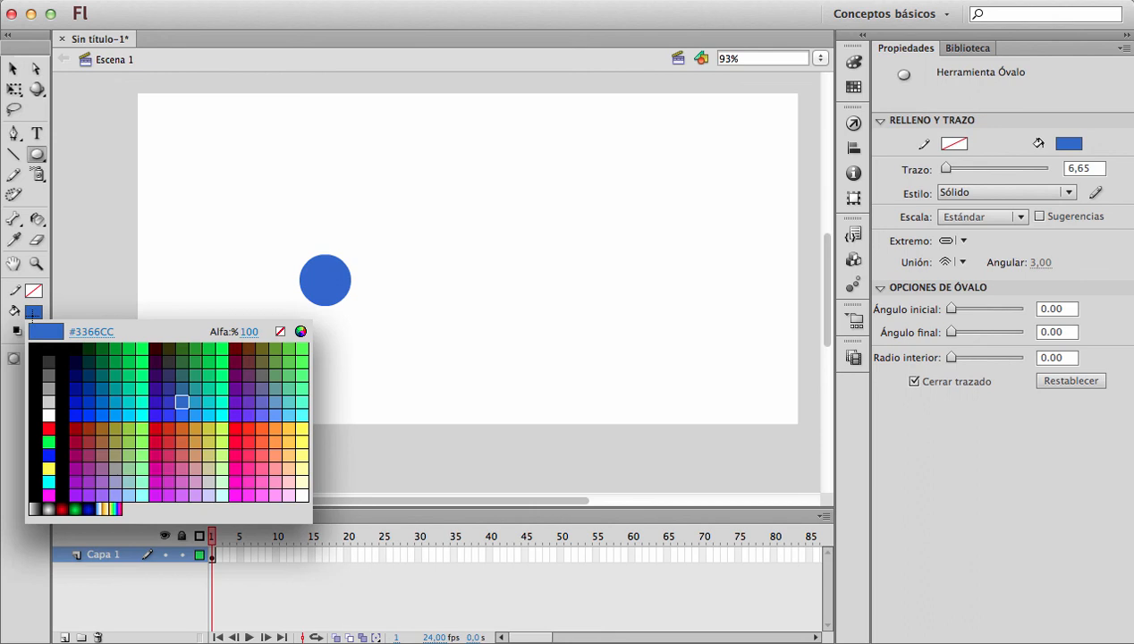
left_click(118, 394)
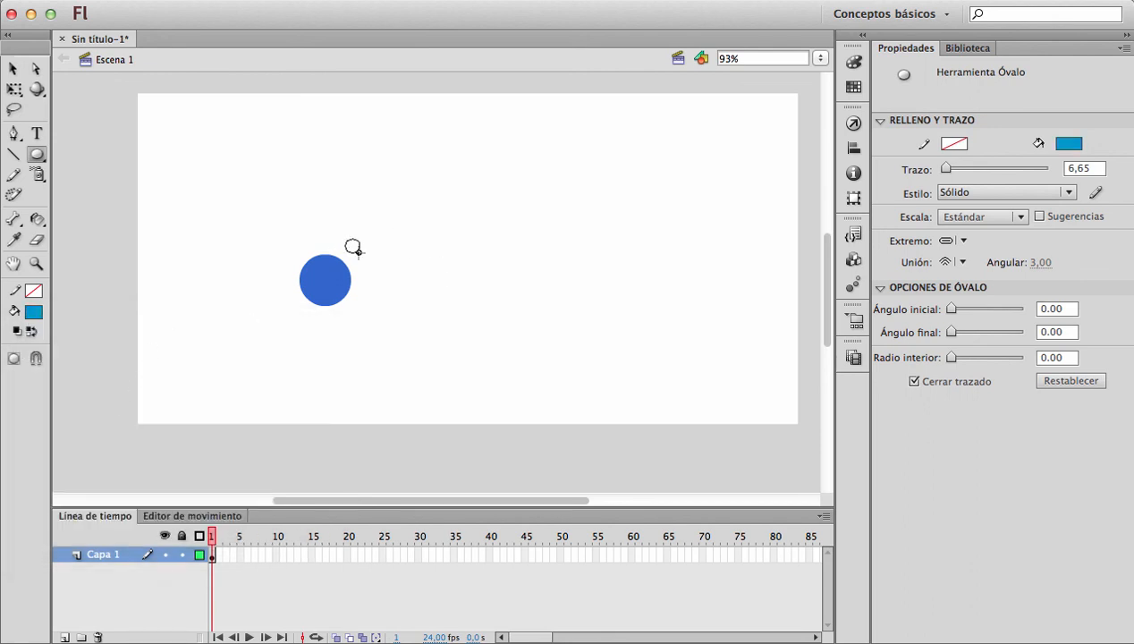
left_click_drag(345, 238, 362, 256)
key("v")
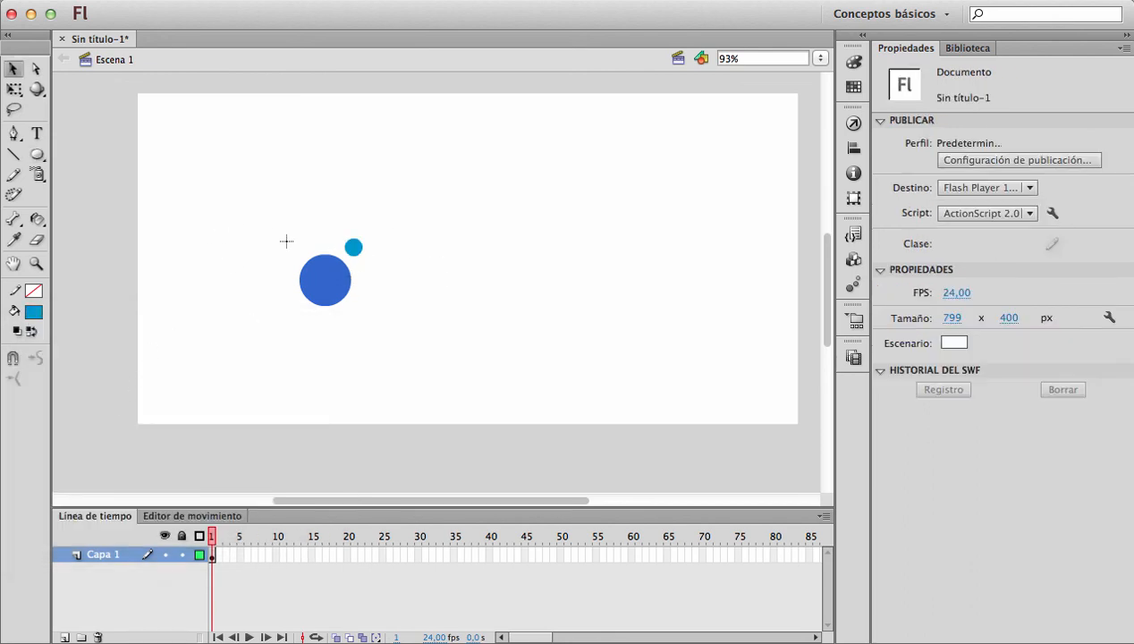
Step: Convert both circles together into a Gráfico symbol named Círculos with its registration point at the centre
left_click_drag(269, 220, 349, 321)
left_click(388, 283)
left_click_drag(267, 225, 397, 329)
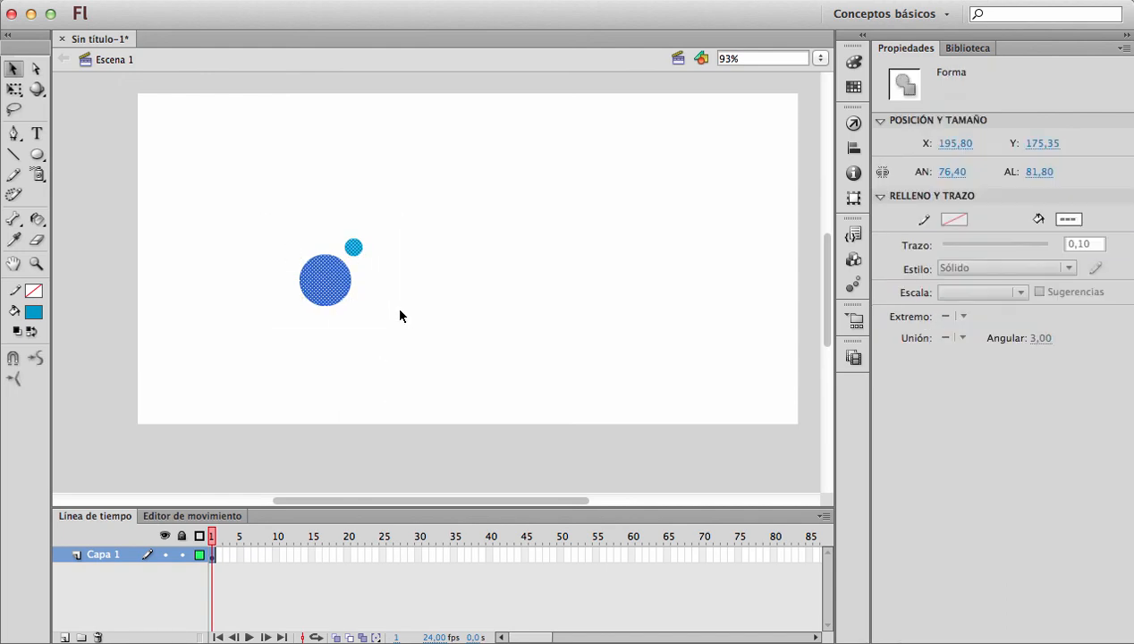
left_click_drag(263, 210, 383, 297)
right_click(323, 283)
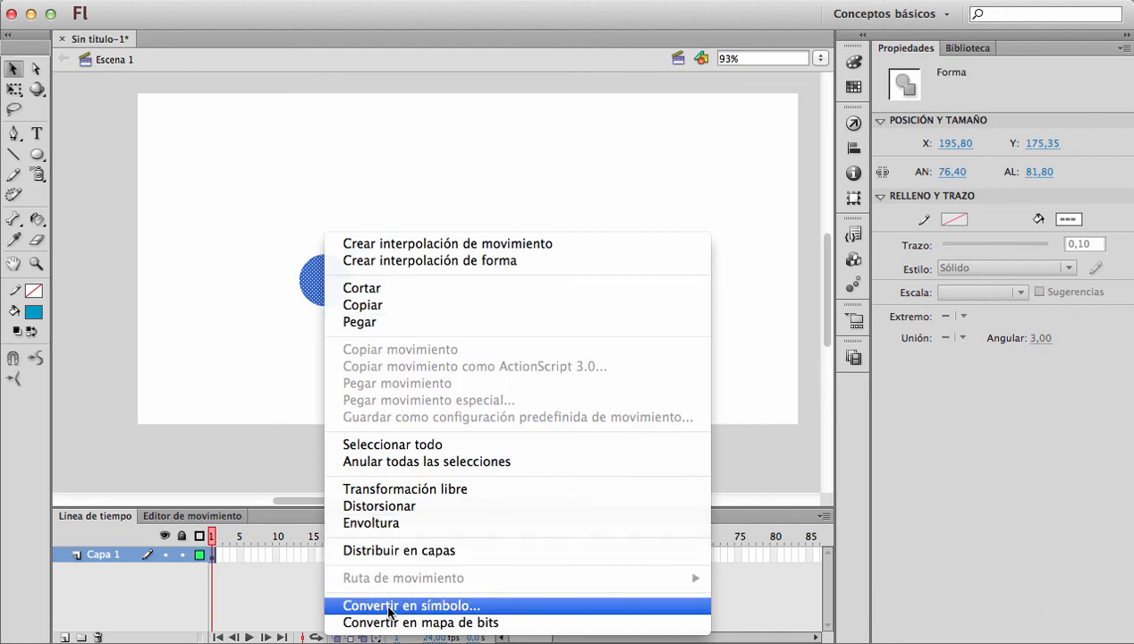
left_click(389, 606)
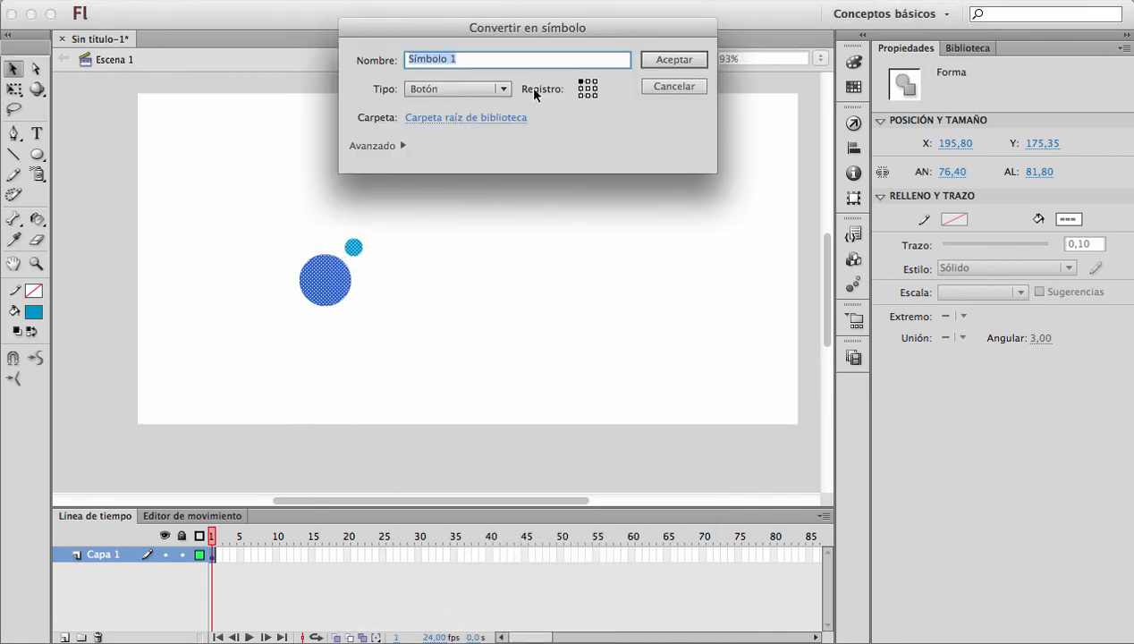
left_click_drag(471, 30, 536, 167)
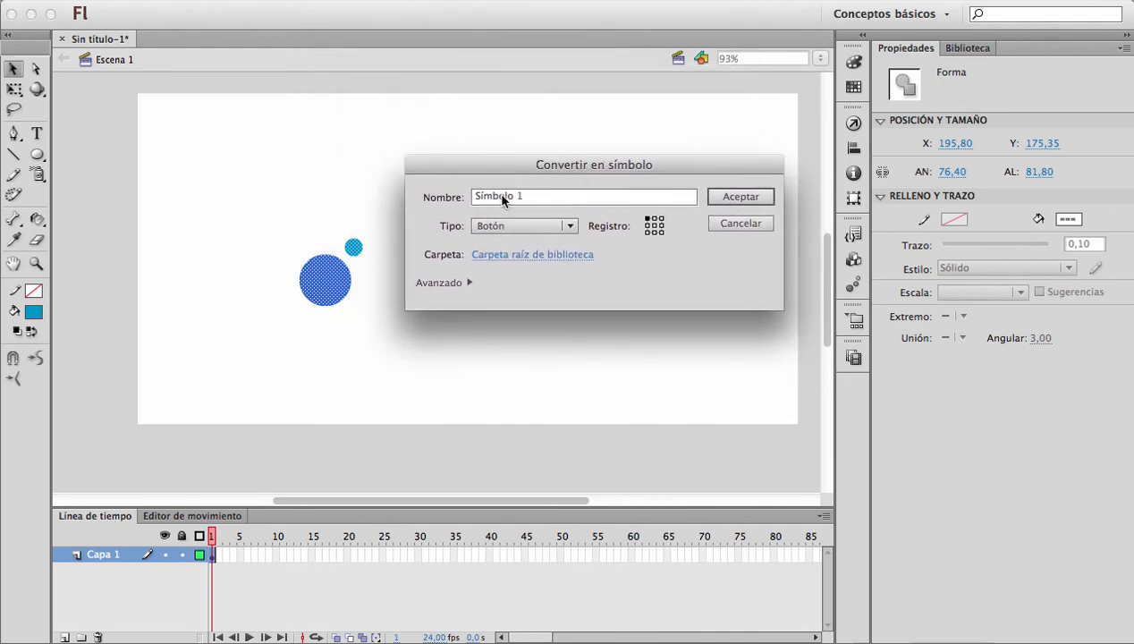
left_click_drag(527, 196, 450, 188)
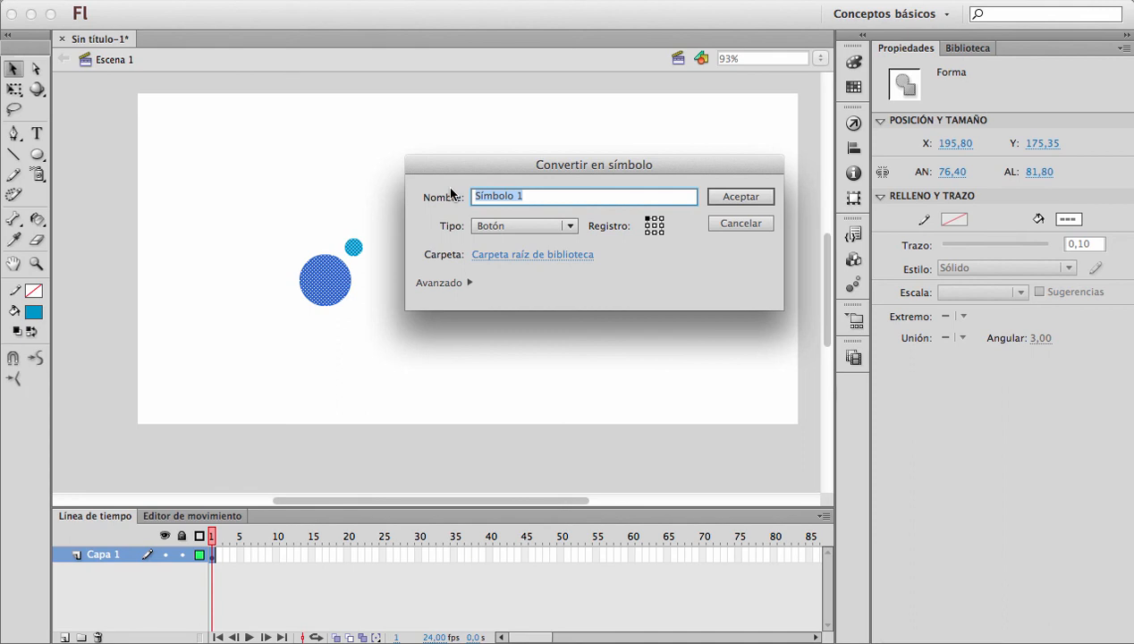
type("Círculos")
left_click(497, 225)
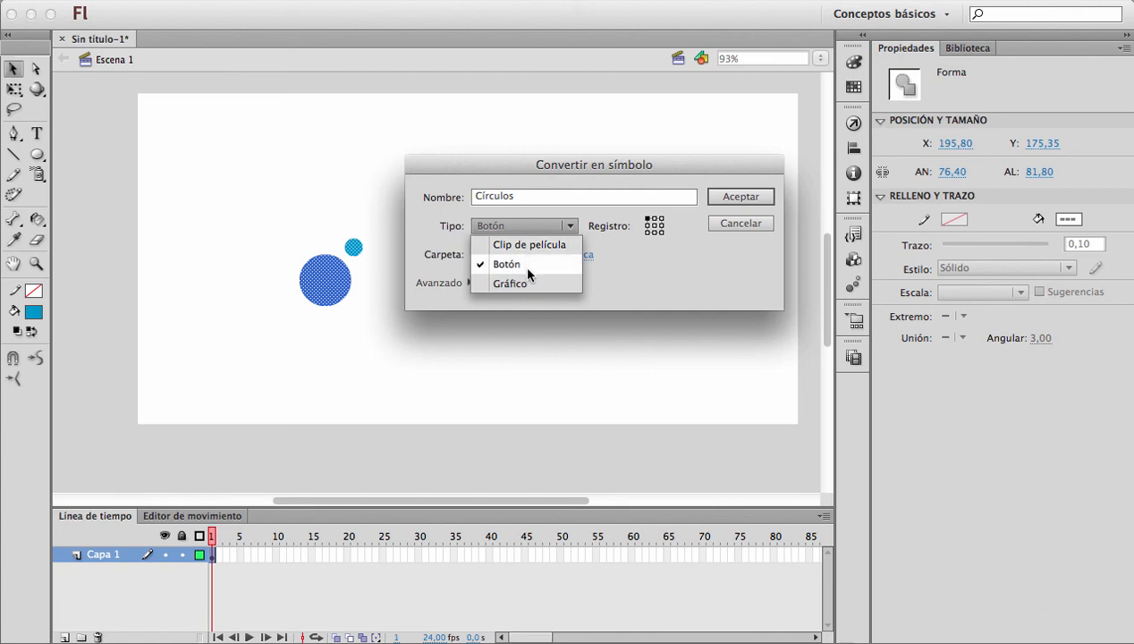
left_click(526, 284)
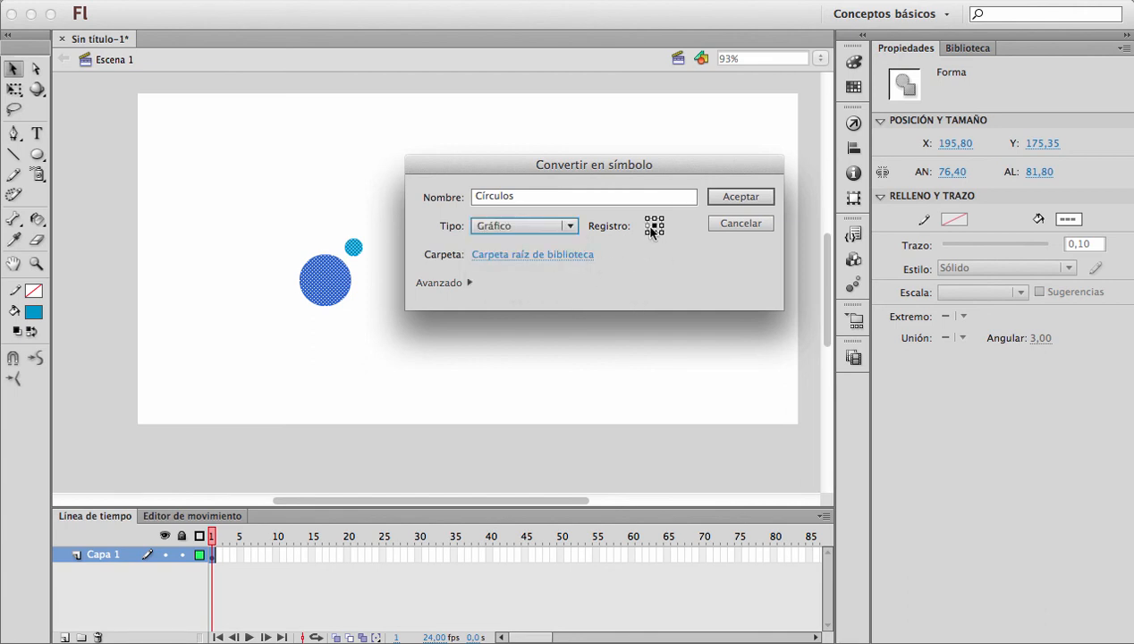
left_click(726, 195)
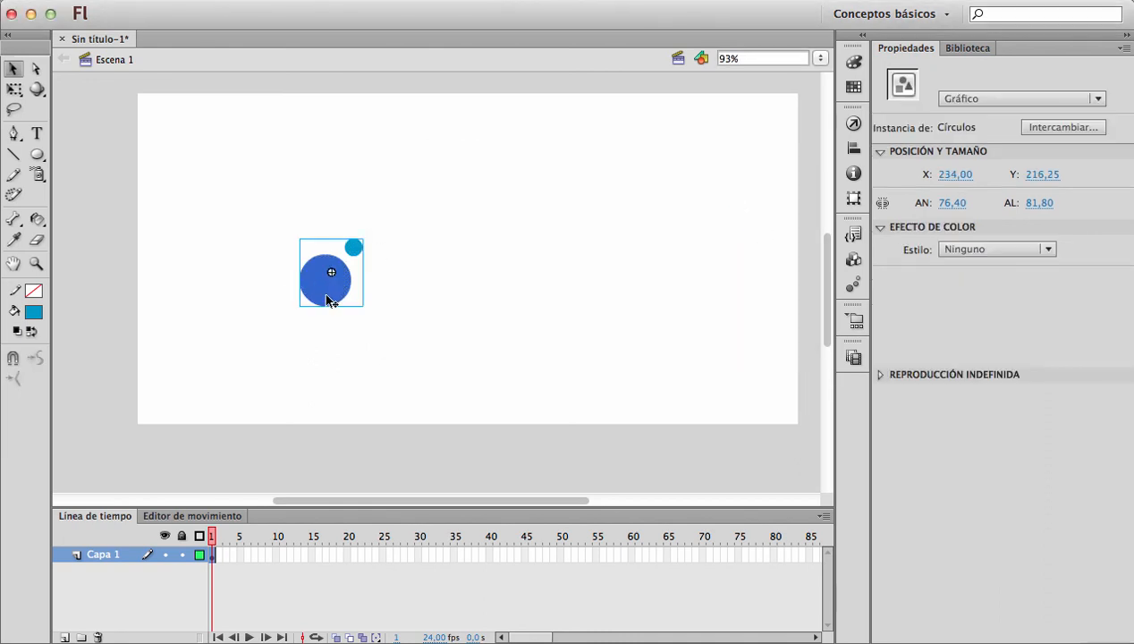
Step: Move the Círculos instance to the middle of the stage and view the symbol in the library
left_click_drag(327, 301, 450, 293)
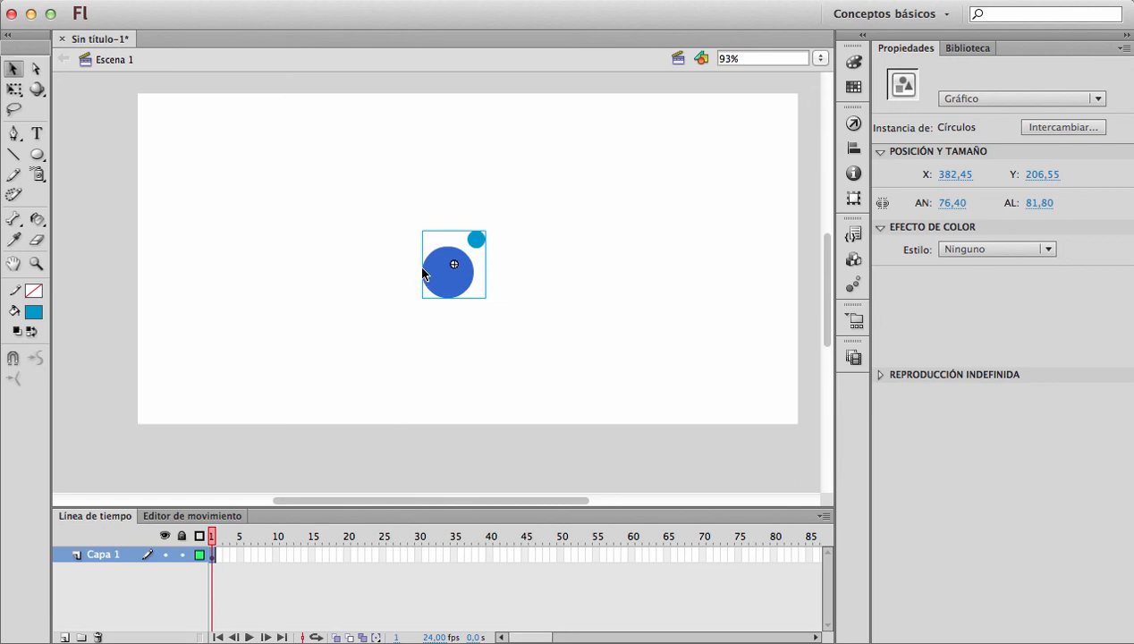
left_click(965, 50)
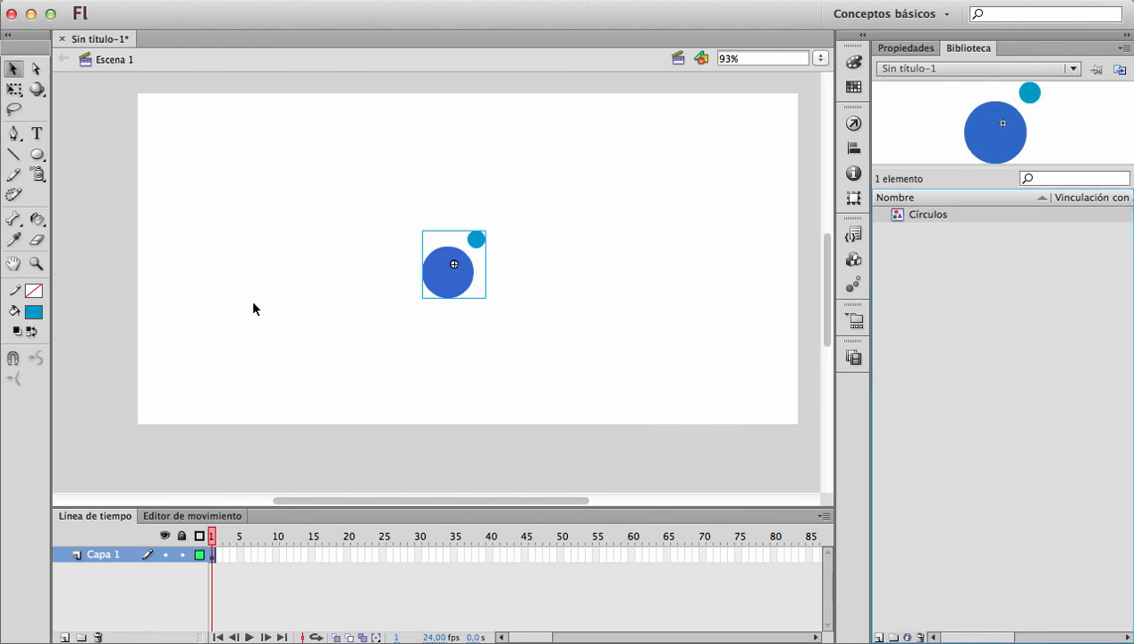
Step: Paint a light blue freehand stroke with the regular Brush tool left of the circles and delete it
left_click(38, 175)
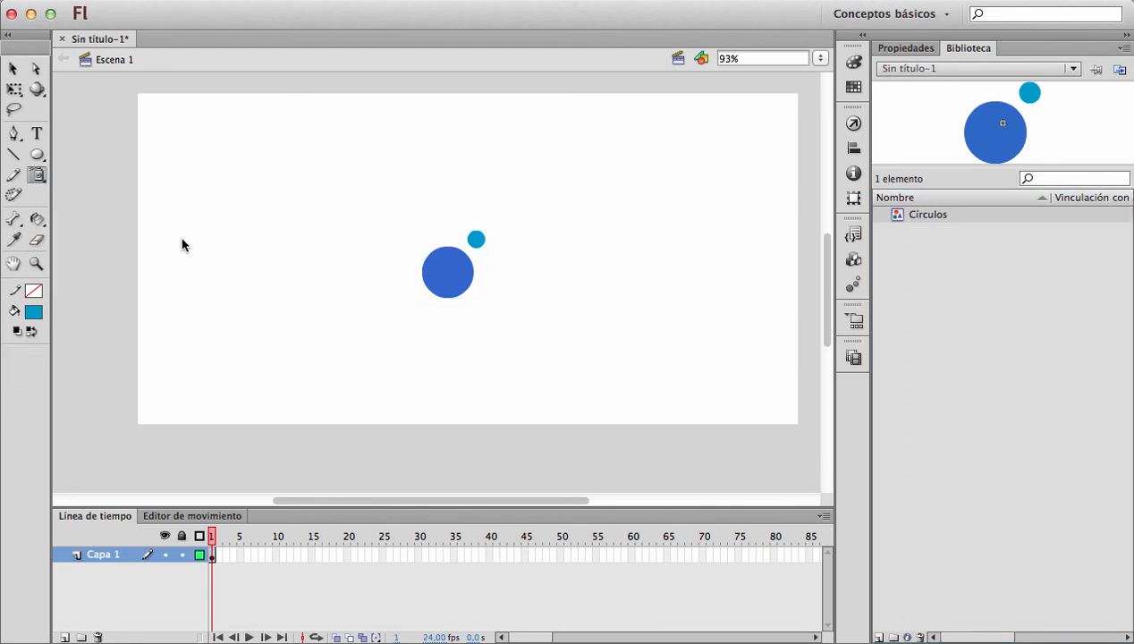
left_click(38, 174)
left_click(107, 175)
mouse_move(301, 228)
left_mouse_down()
mouse_move(261, 211)
mouse_move(256, 246)
mouse_move(293, 228)
mouse_move(246, 177)
mouse_move(246, 266)
mouse_move(207, 274)
left_mouse_up()
key("v")
left_click(251, 260)
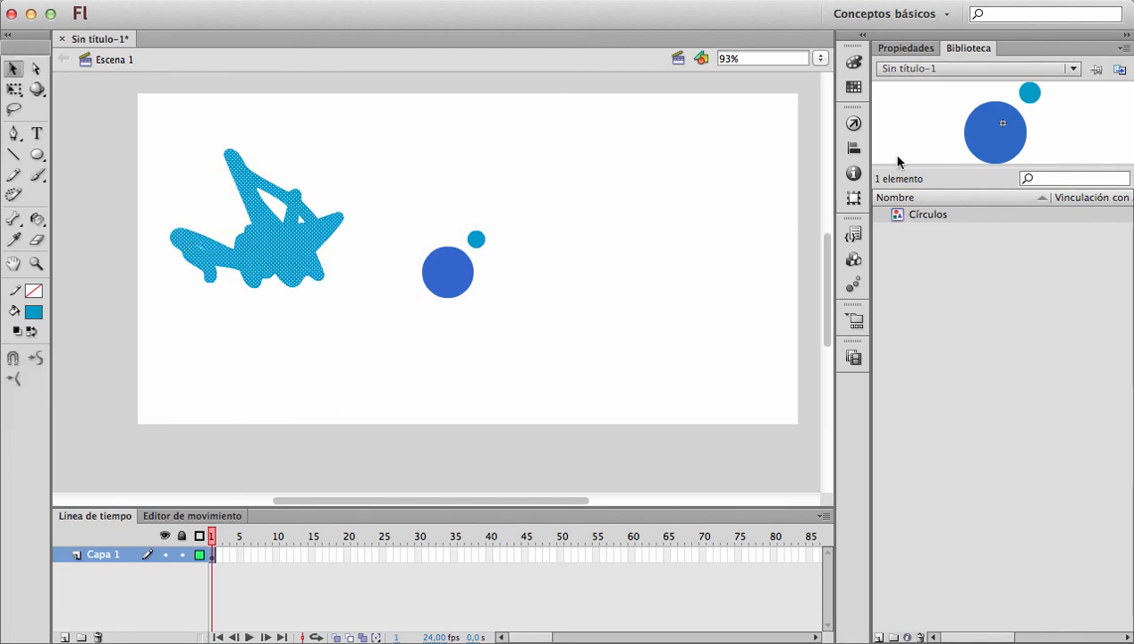
key("Delete")
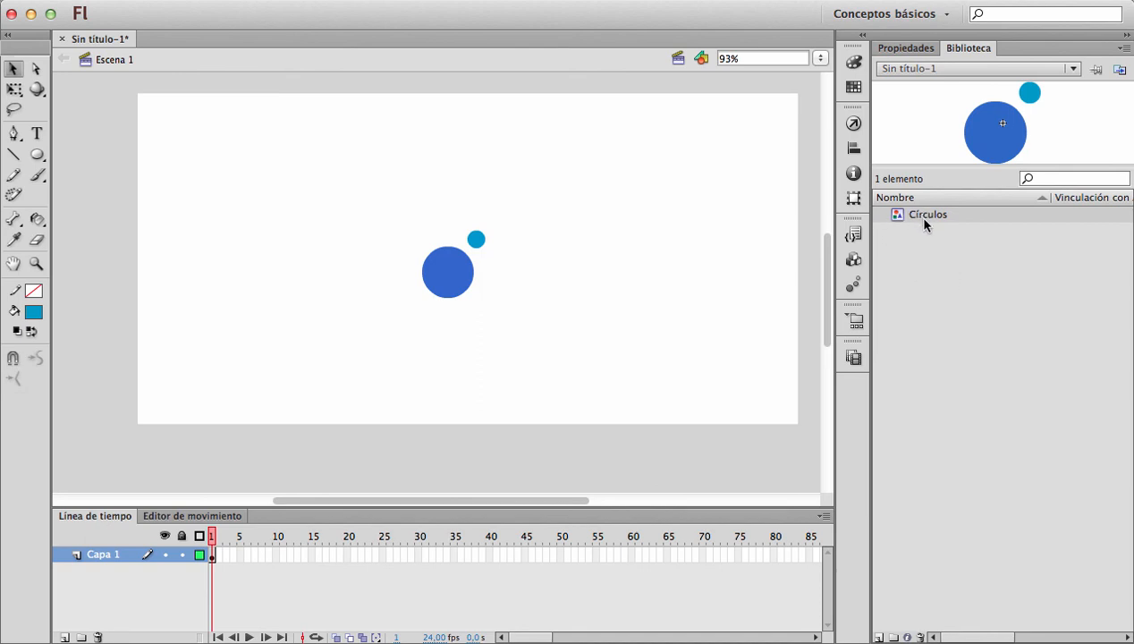
Step: Move the Círculos instance slightly down and to the right, look inside the symbol, and delete the instance from the stage
left_click(458, 269)
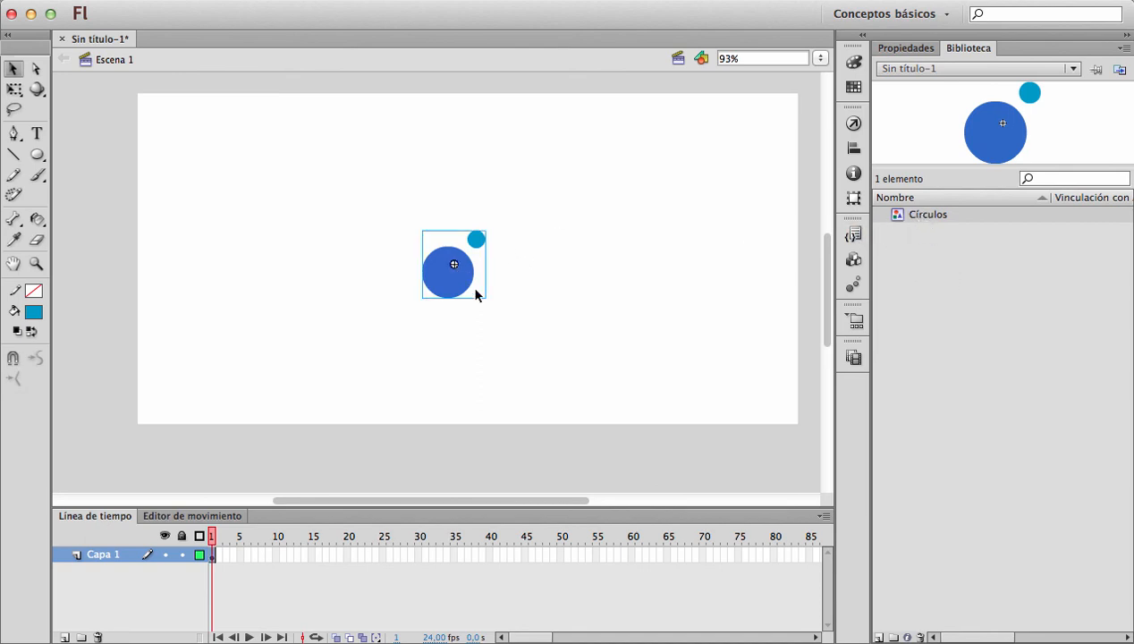
left_click_drag(448, 285, 517, 309)
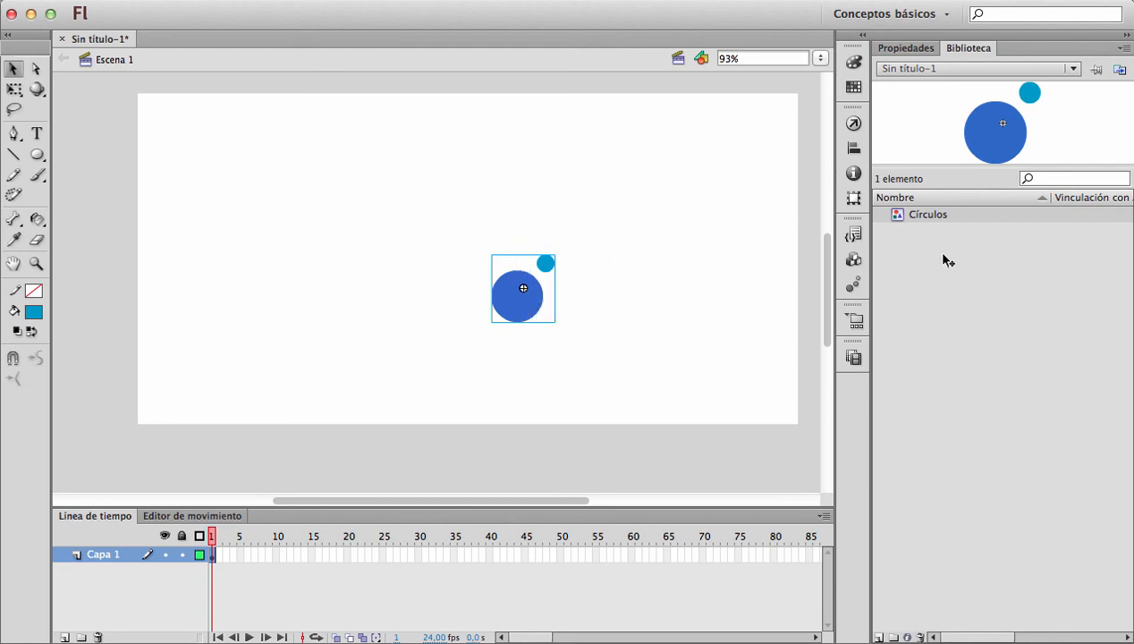
double_click(516, 301)
double_click(469, 260)
key("Delete")
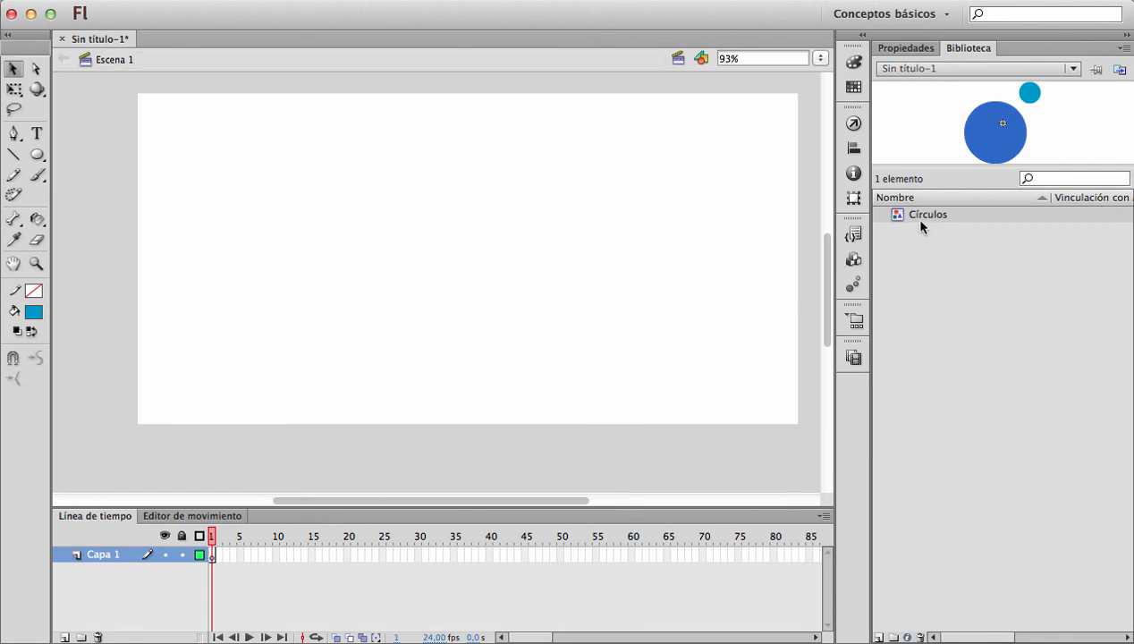
Step: Place a Círculos instance from the library near the stage's centre and delete it
left_click_drag(919, 216, 438, 260)
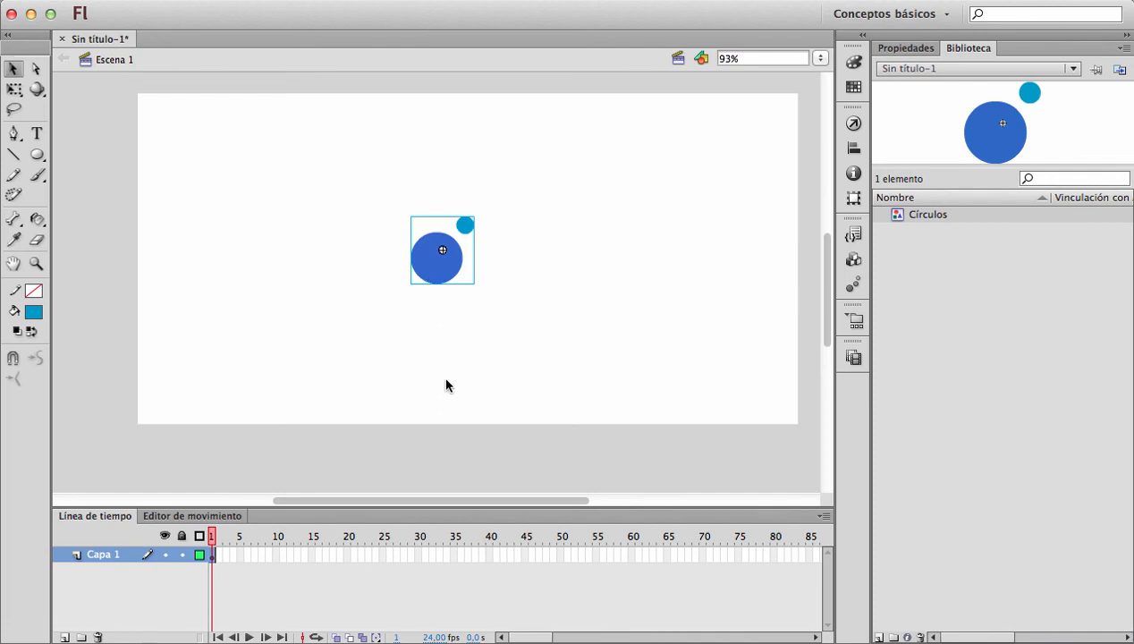
key("Delete")
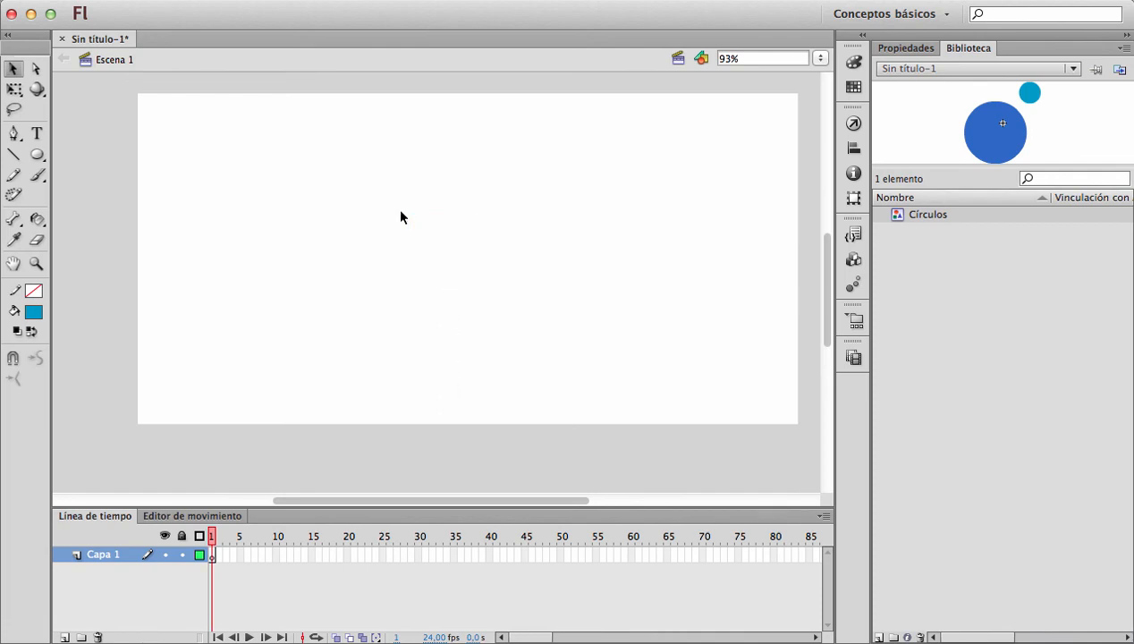
Step: Switch to the sprayer brush and assign the Círculos symbol as its spray shape
left_click_drag(38, 177, 90, 177)
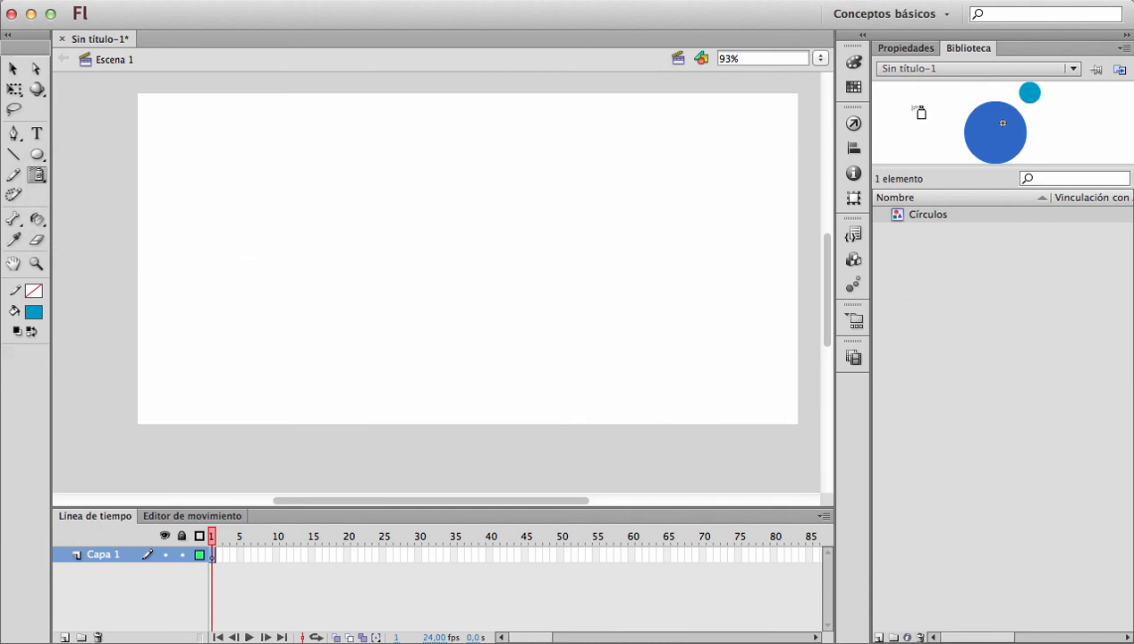
left_click(898, 49)
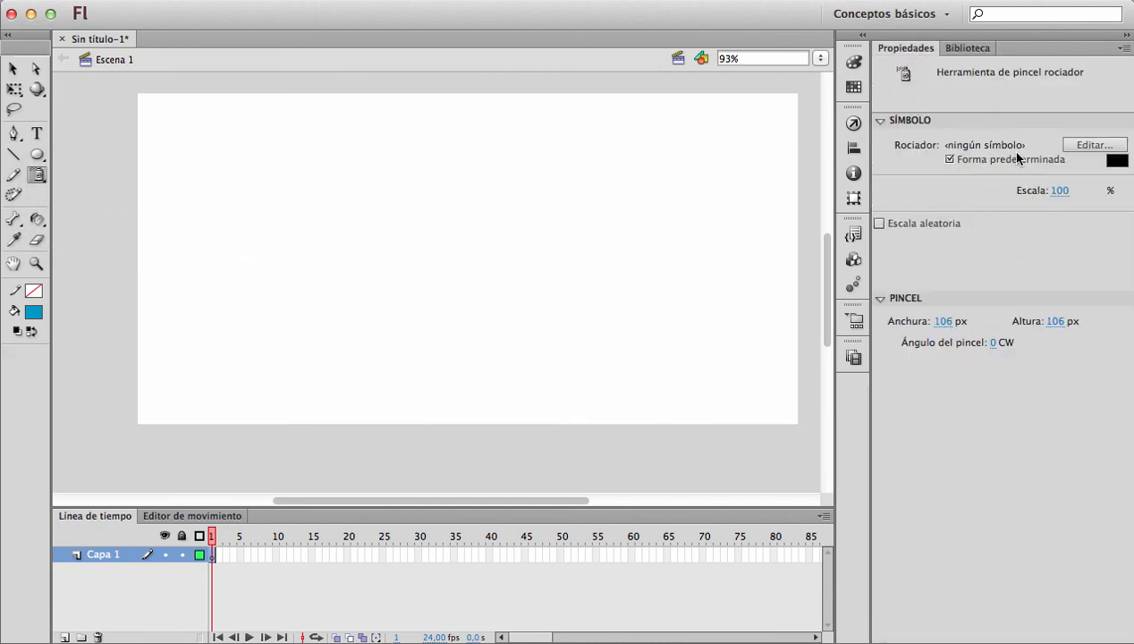
left_click(1095, 146)
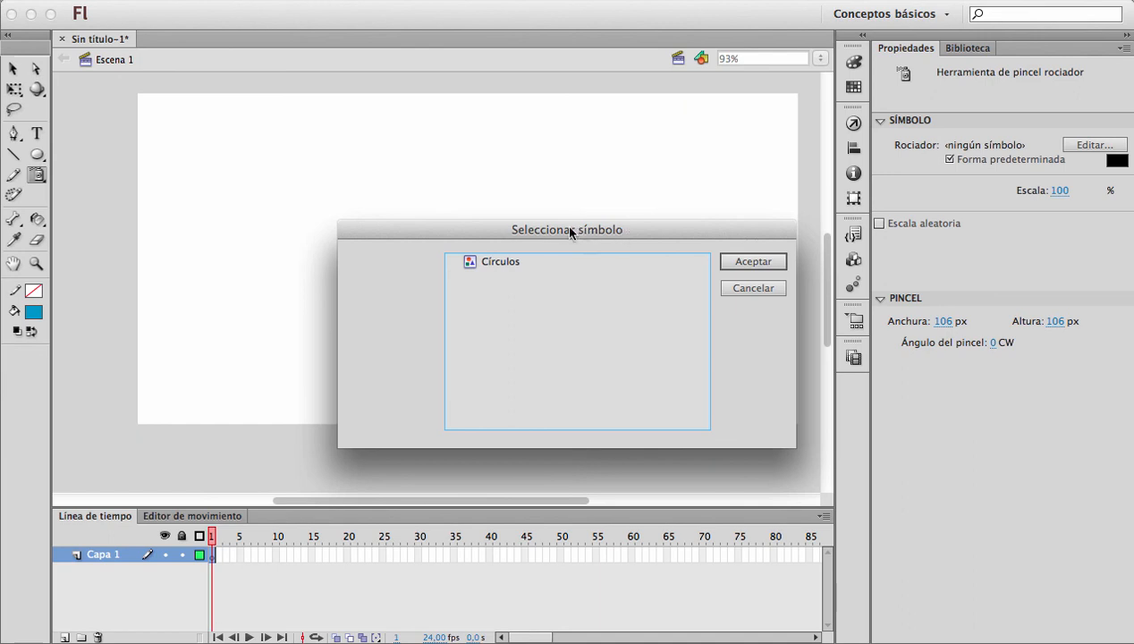
left_click(508, 265)
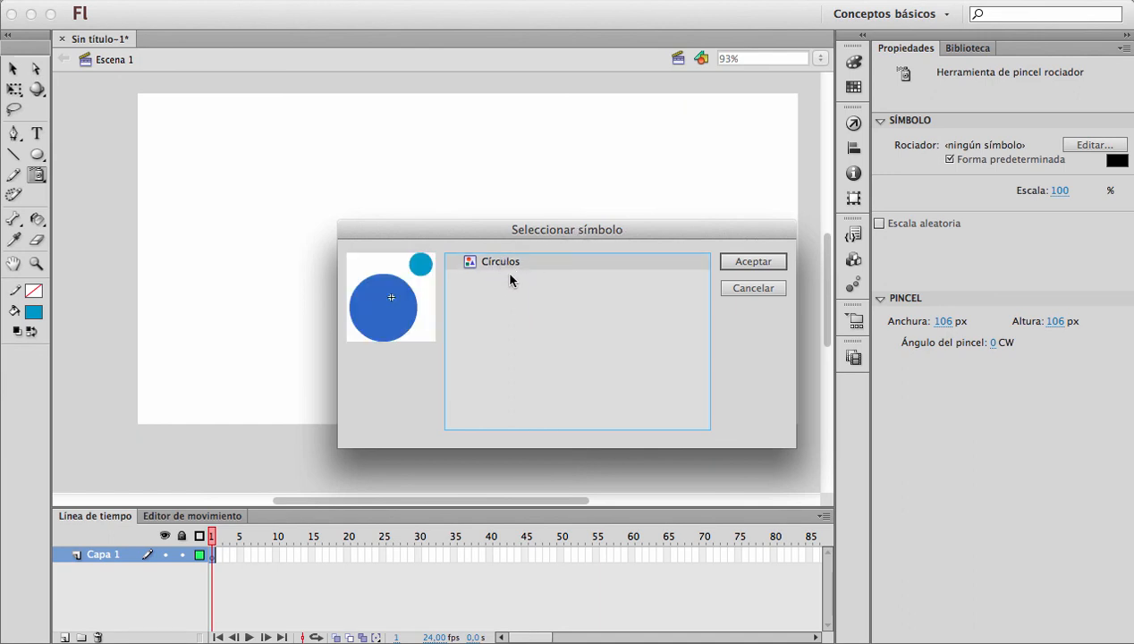
left_click(749, 262)
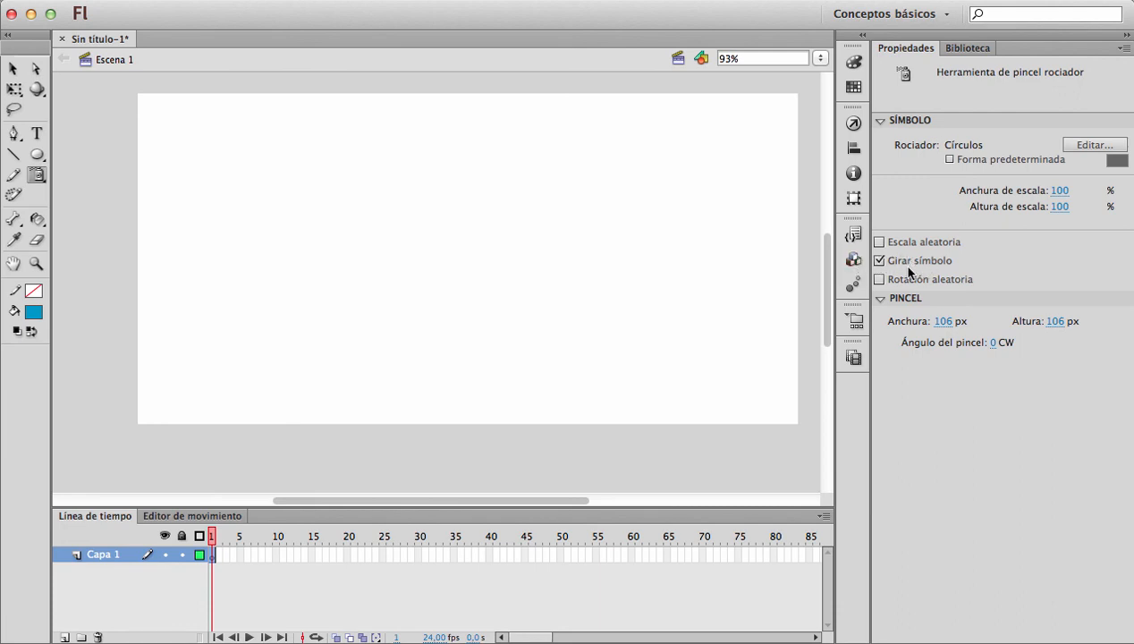
Step: Spray two wide bands of Círculos symbols at 100% scale across the stage and undo both
mouse_move(206, 149)
left_mouse_down()
mouse_move(534, 159)
mouse_move(649, 188)
left_mouse_up()
mouse_move(282, 246)
left_mouse_down()
mouse_move(379, 293)
mouse_move(667, 348)
mouse_move(684, 318)
left_mouse_up()
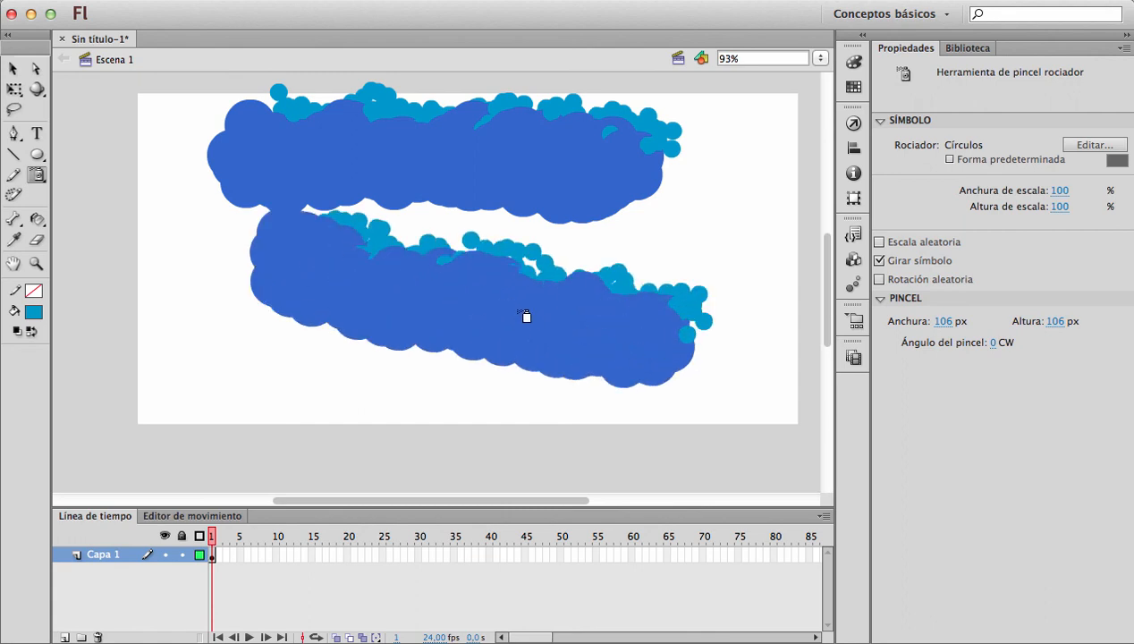
key("ctrl+z")
key("ctrl+z")
key("v")
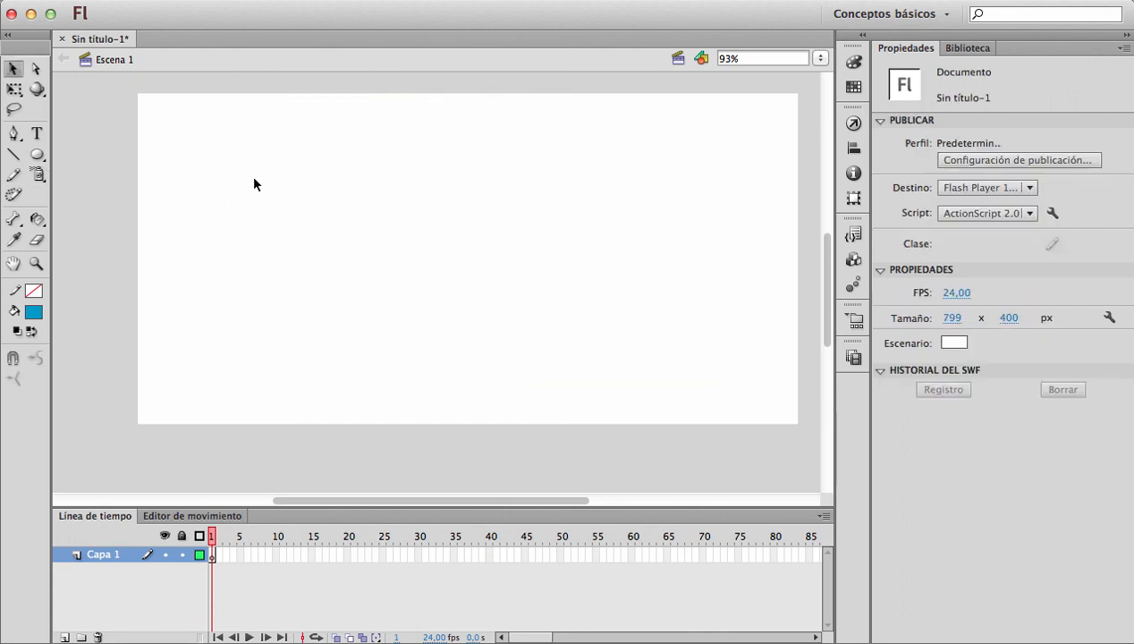
Step: Spray one diagonal band of Círculos symbols from the stage's upper left towards the lower right and undo it
key("b")
mouse_move(234, 173)
left_mouse_down()
mouse_move(612, 263)
mouse_move(631, 290)
left_mouse_up()
key("v")
key("ctrl+z")
Step: Set the sprayer brush's symbol scale to 53% width and 56% height, and enable Escala aleatoria and Rotación aleatoria
key("b")
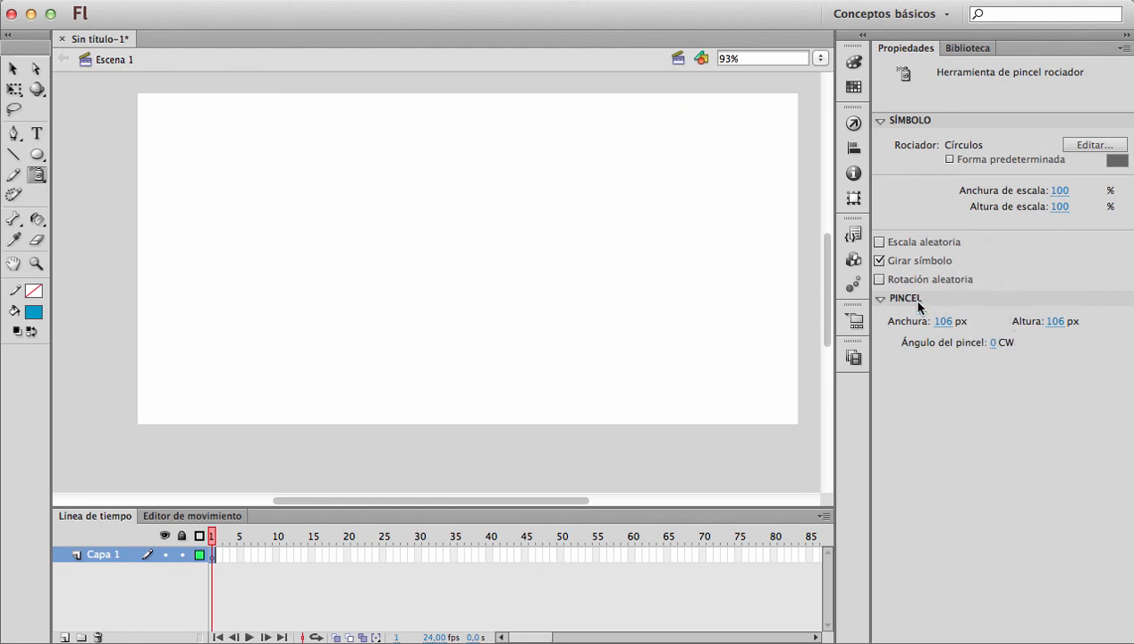
left_click(878, 243)
left_click_drag(1058, 193, 1027, 199)
Step: Spray three separate trails of randomly scaled and rotated circles over the stage's left and central areas and undo them
mouse_move(259, 157)
left_mouse_down()
mouse_move(375, 184)
mouse_move(496, 299)
left_mouse_up()
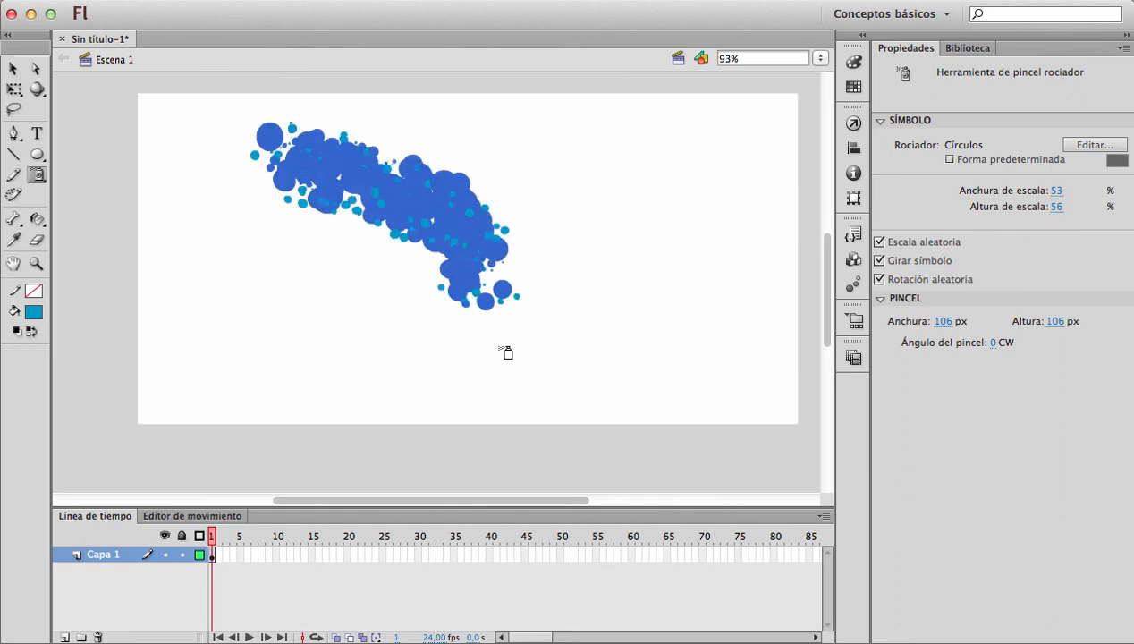
mouse_move(266, 250)
left_mouse_down()
mouse_move(259, 286)
mouse_move(281, 344)
left_mouse_up()
left_click_drag(358, 300, 416, 309)
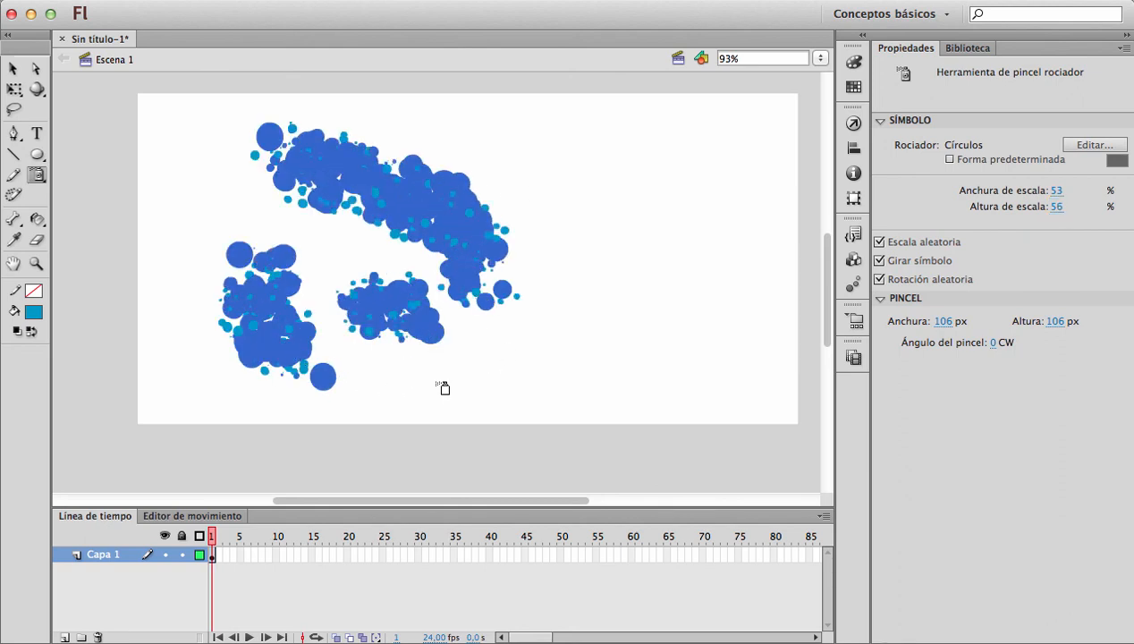
key("super+z")
key("super+z")
key("super+z")
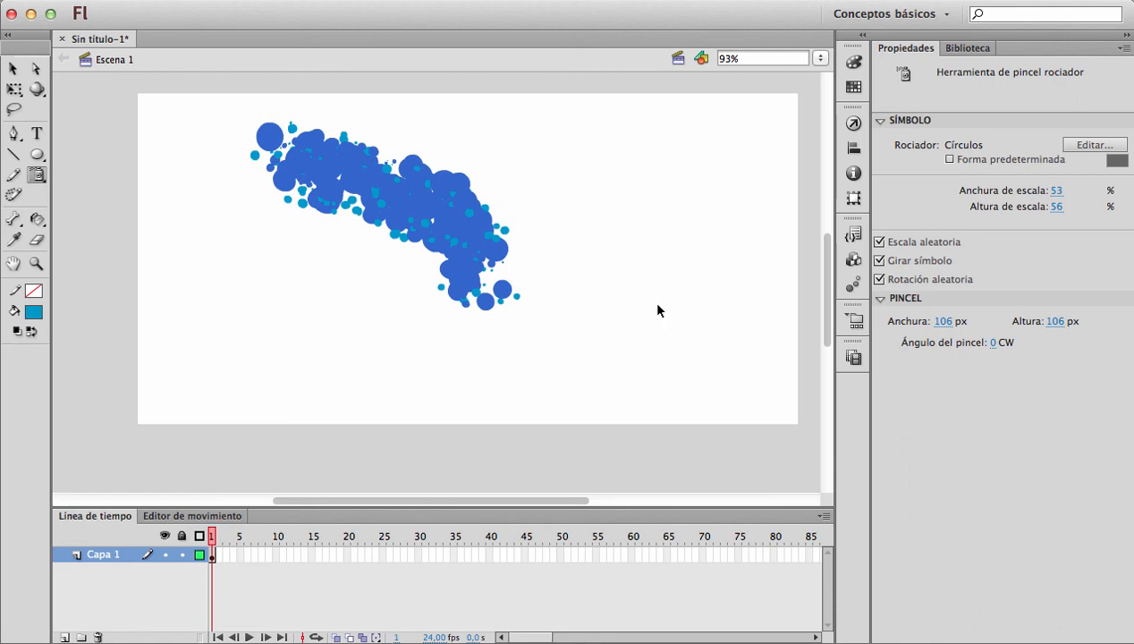
key("v")
Step: Spray a curved trail of random circles along the stage's right side, undo it, and keep the sprayer brush active
key("b")
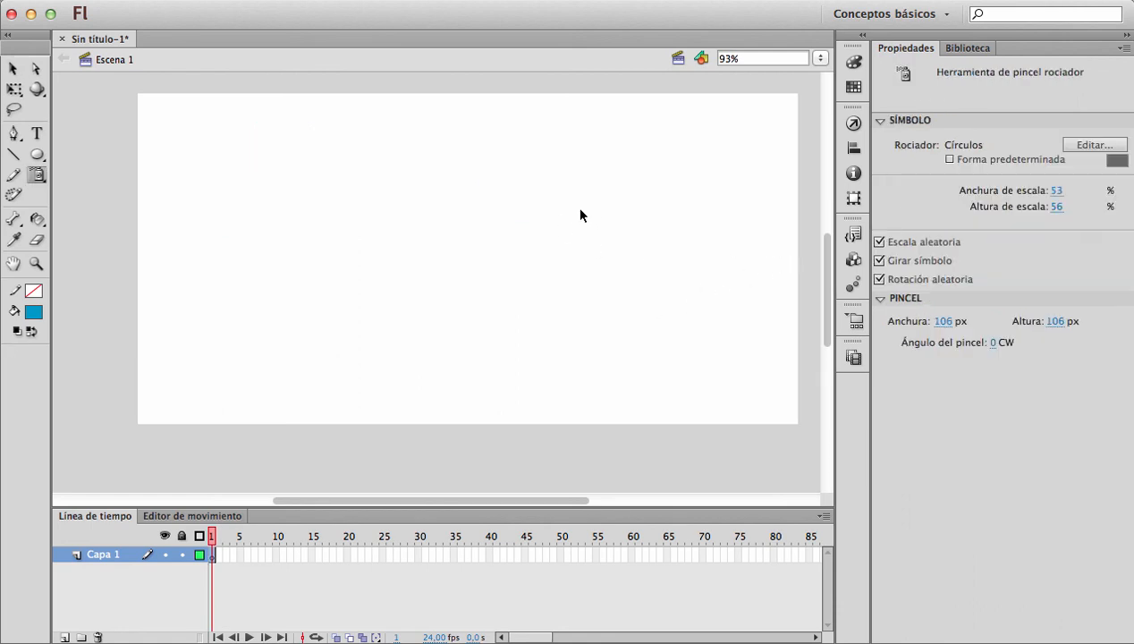
left_click_drag(685, 152, 751, 300)
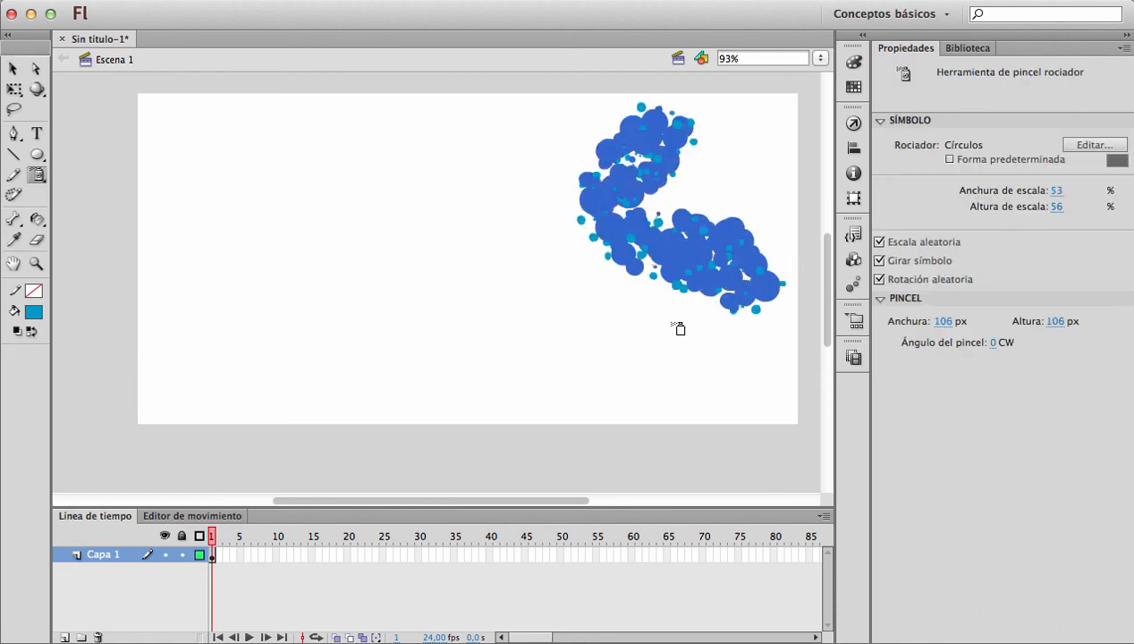
key("super+z")
key("v")
key("b")
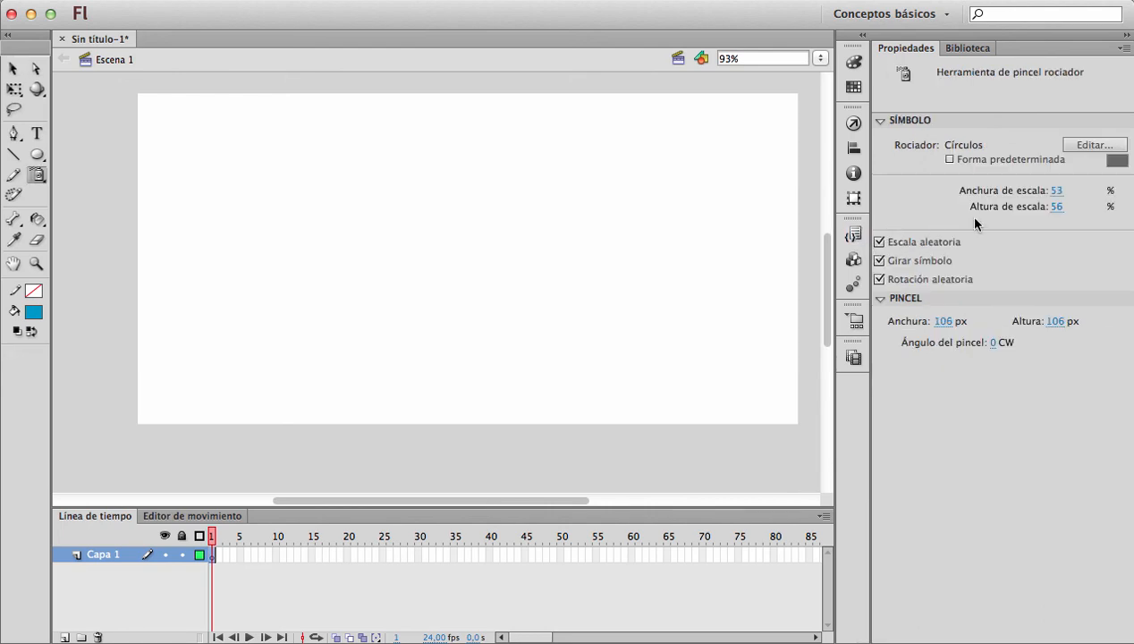
Step: Spray trails of circles scaled to 13% width and 29% height over the stage's centre and delete them
mouse_move(1054, 188)
left_mouse_down()
mouse_move(1015, 193)
mouse_move(1021, 204)
left_mouse_up()
mouse_move(583, 144)
left_mouse_down()
mouse_move(635, 247)
mouse_move(525, 249)
mouse_move(487, 174)
mouse_move(407, 213)
left_mouse_up()
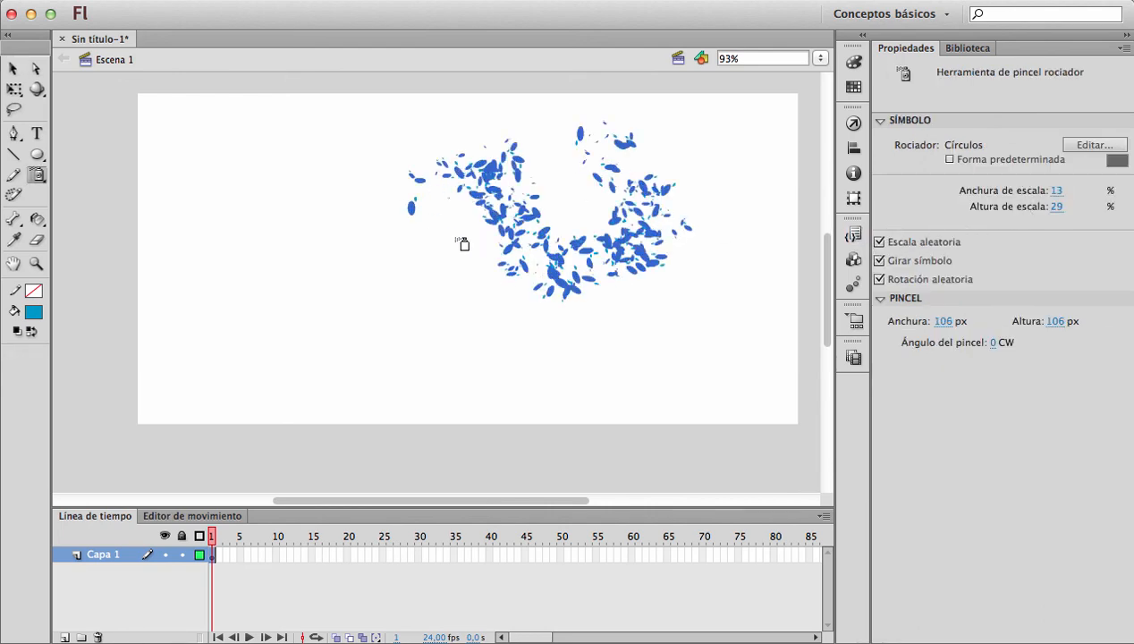
left_click_drag(435, 291, 369, 320)
key("super+z")
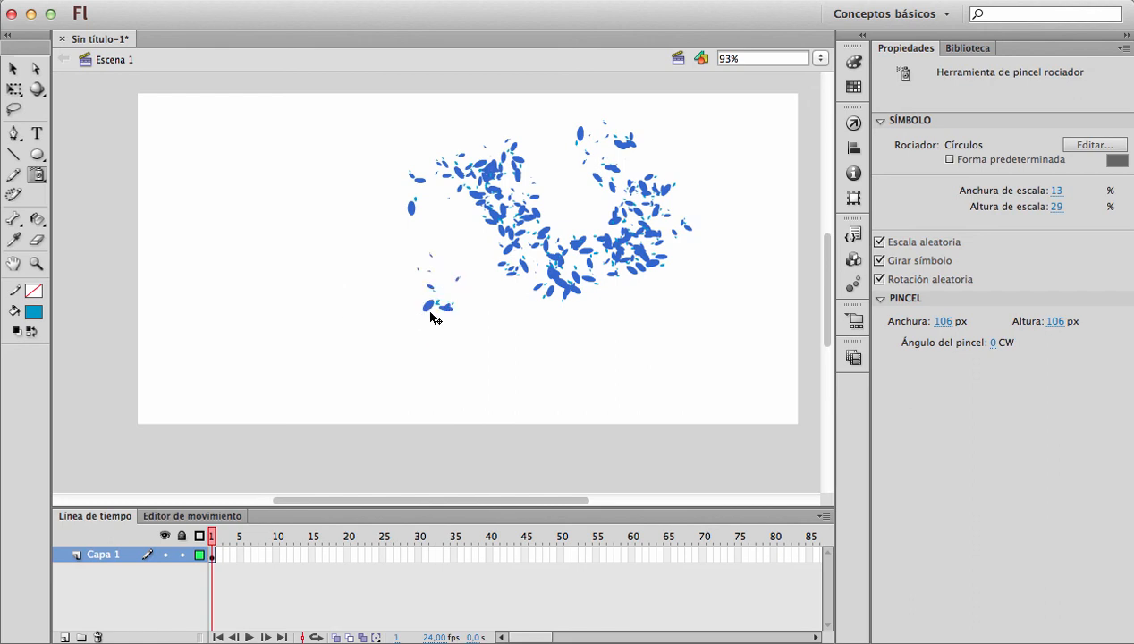
key("super+a")
key("Delete")
key("b")
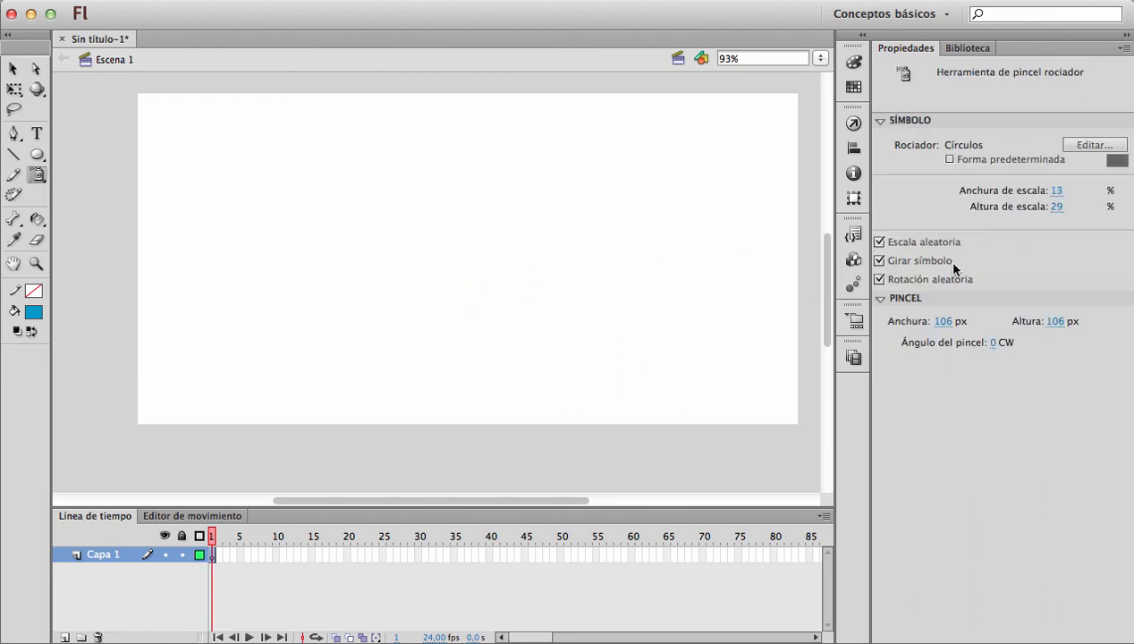
Step: Set the symbol's height scale to 13% and spray a curved trail of circles over the stage's left half
left_click_drag(1057, 206, 1043, 206)
mouse_move(395, 154)
left_mouse_down()
mouse_move(467, 178)
mouse_move(443, 254)
mouse_move(364, 250)
mouse_move(302, 198)
mouse_move(228, 289)
left_mouse_up()
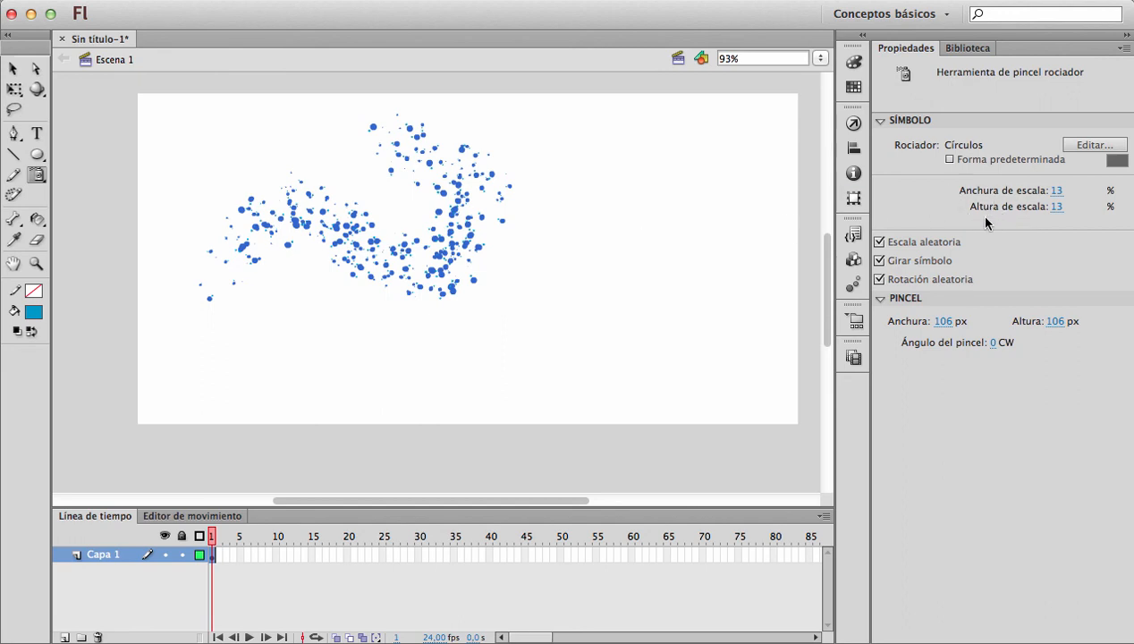
Step: Move the sprayed group of circles towards the centre of the stage and delete it
key("v")
left_click_drag(461, 224, 576, 274)
left_click(617, 371)
left_click(570, 336)
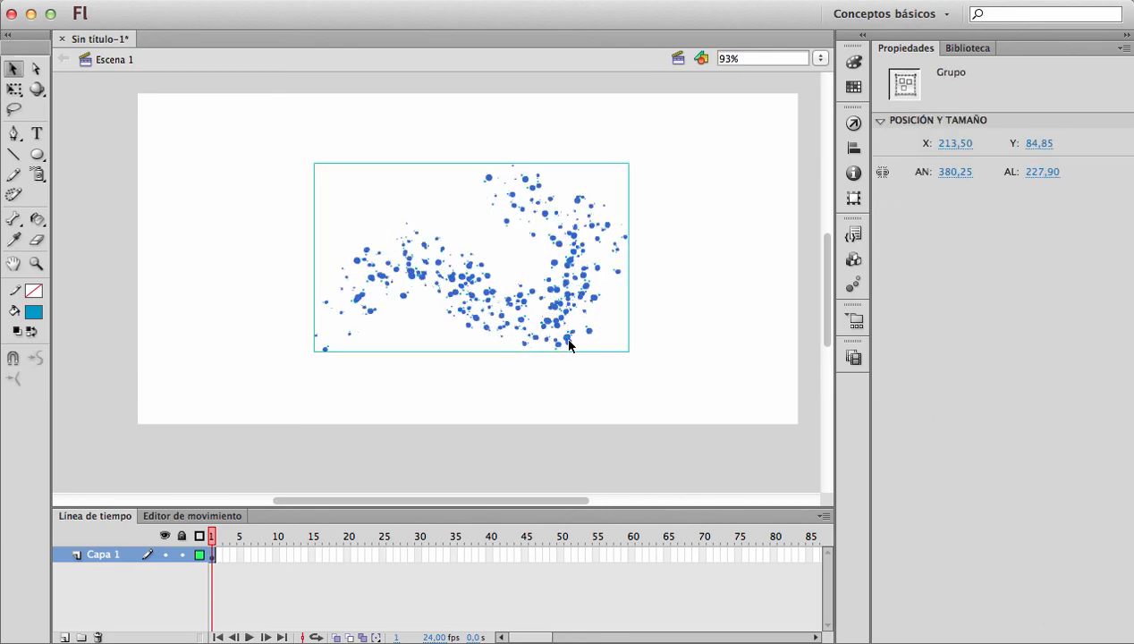
key("Delete")
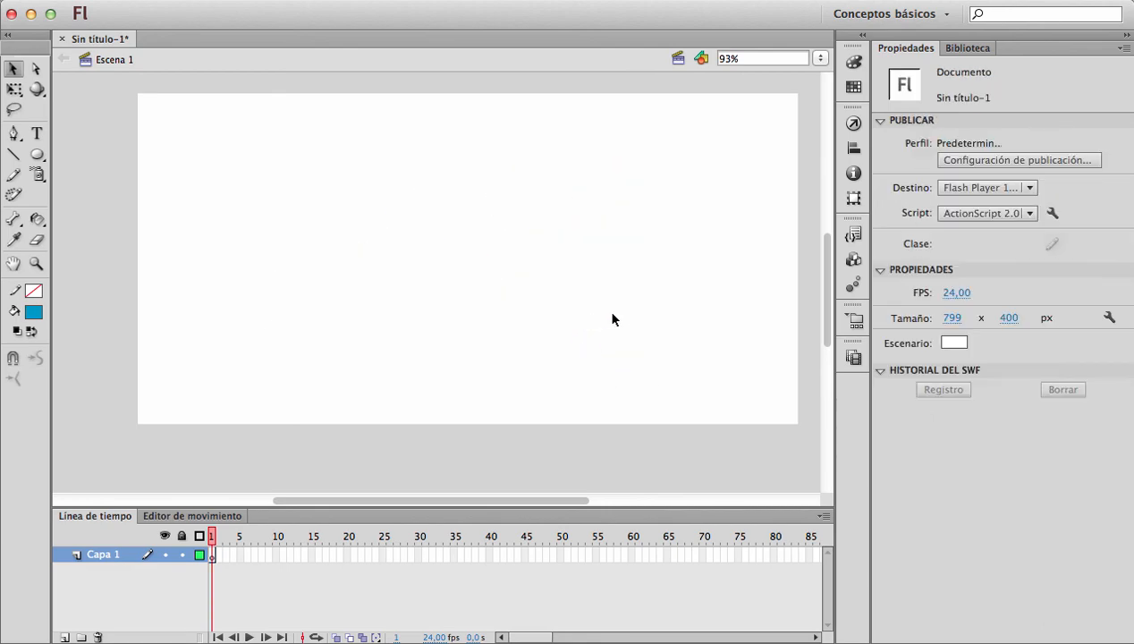
key("b")
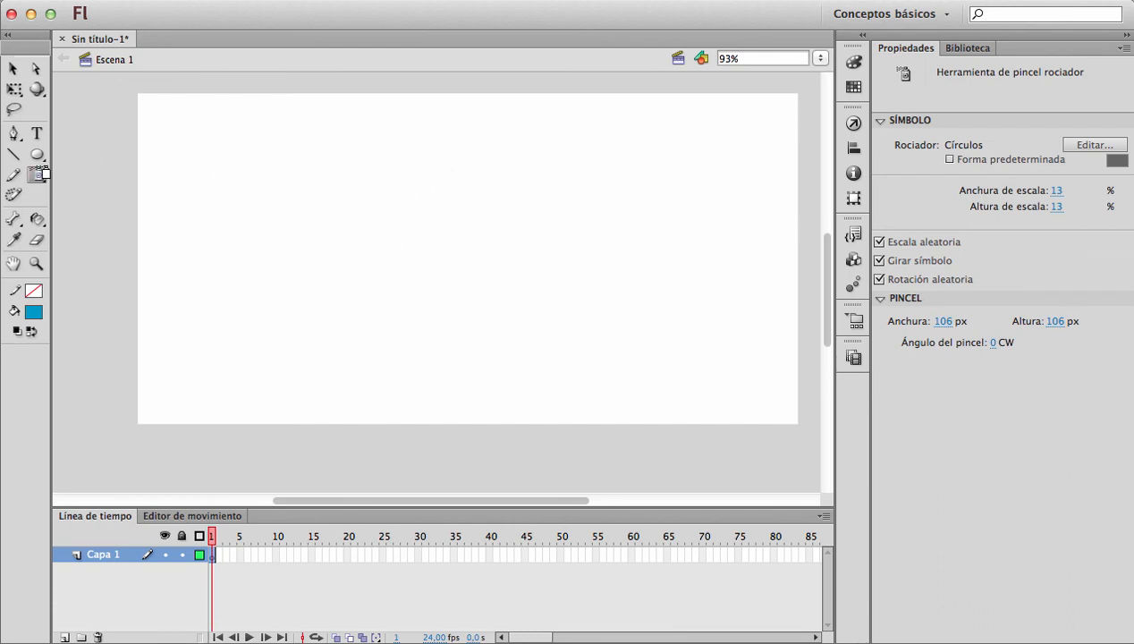
left_click_drag(37, 177, 79, 174)
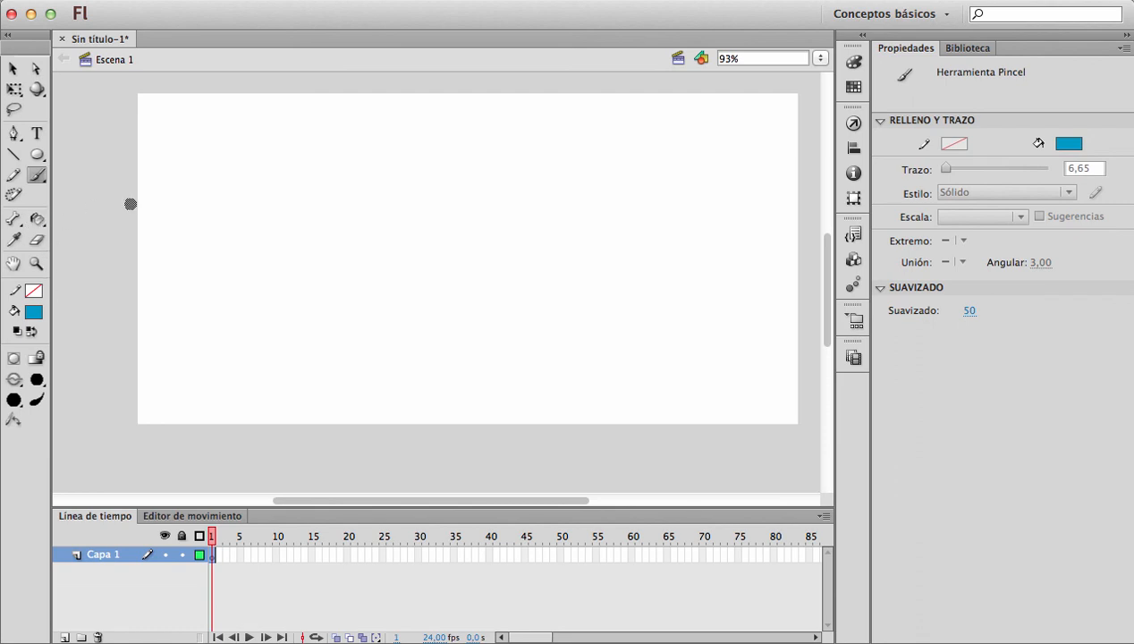
key("v")
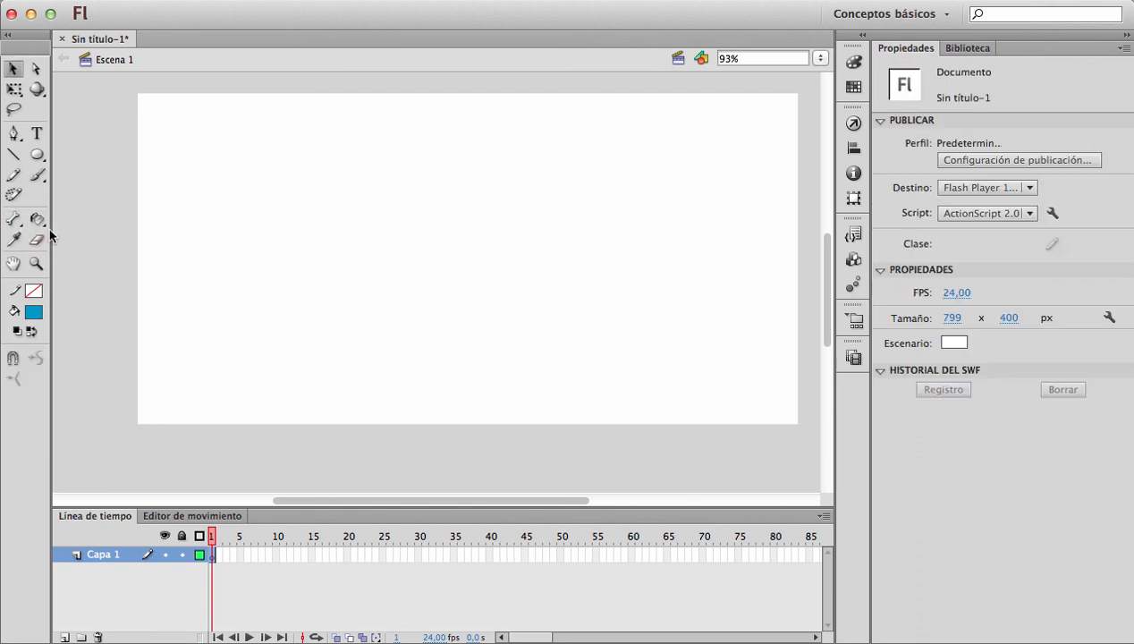
Step: Draw a blue circle without a stroke in the stage's upper left area using the Oval tool
left_click(36, 155)
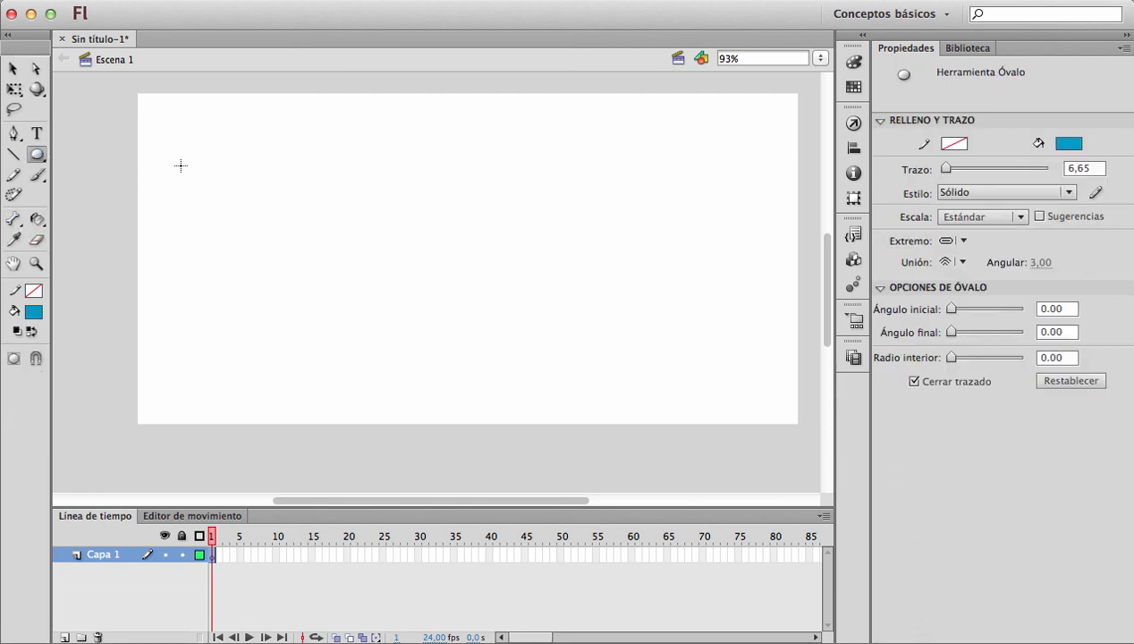
left_click_drag(196, 136, 339, 278)
Step: Draw a circle about 169 px wide with a dark reddish-brown stroke and no fill to the right of the blue circle
left_click(34, 291)
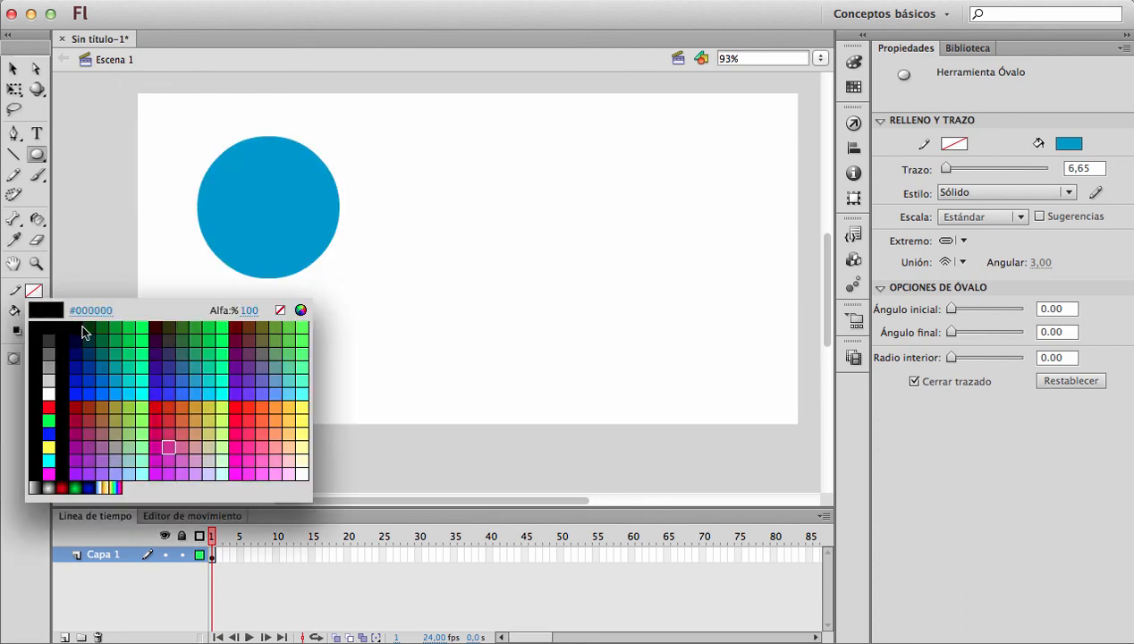
left_click(251, 335)
left_click(40, 311)
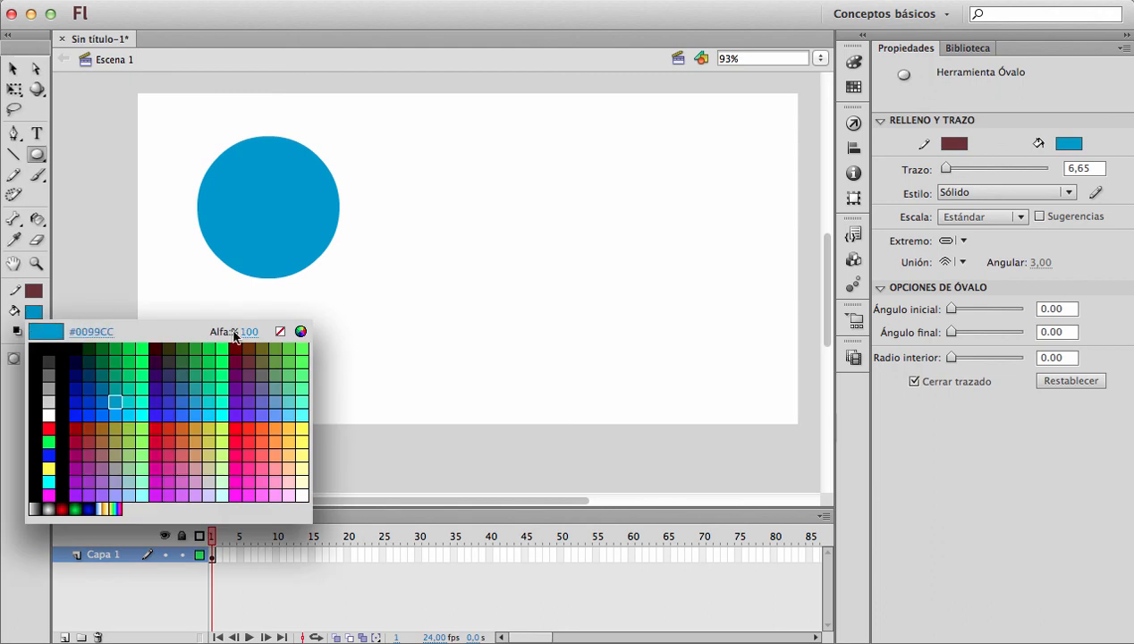
left_click(278, 327)
left_click_drag(430, 183, 535, 273)
Step: Move the unfilled circle closer to the blue circle, level with it, and deselect it
key("v")
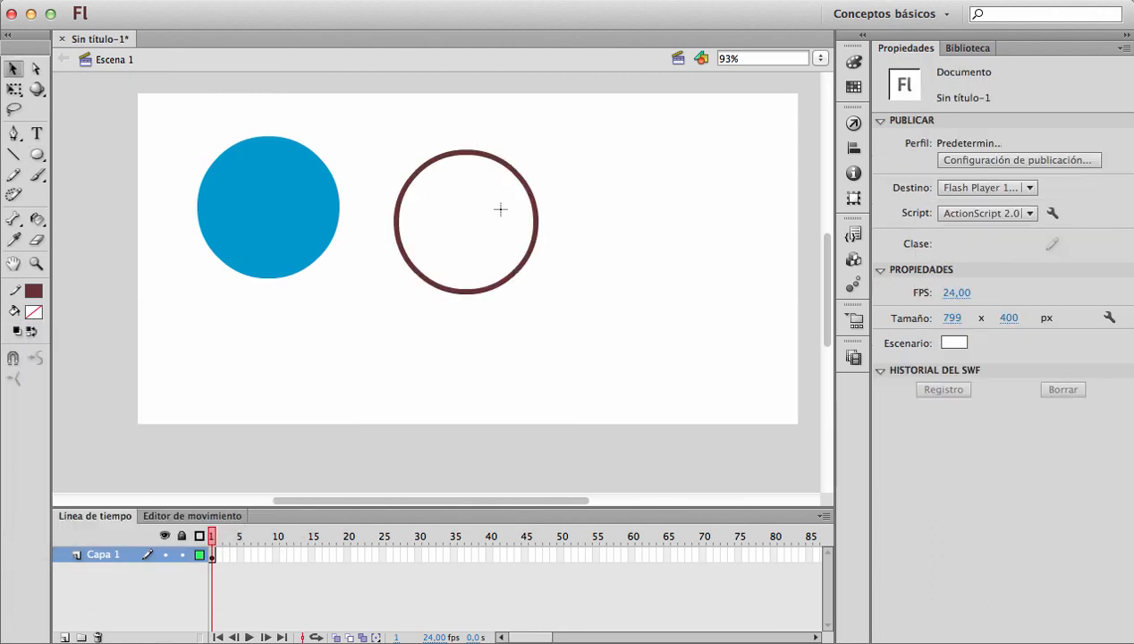
left_click(499, 165)
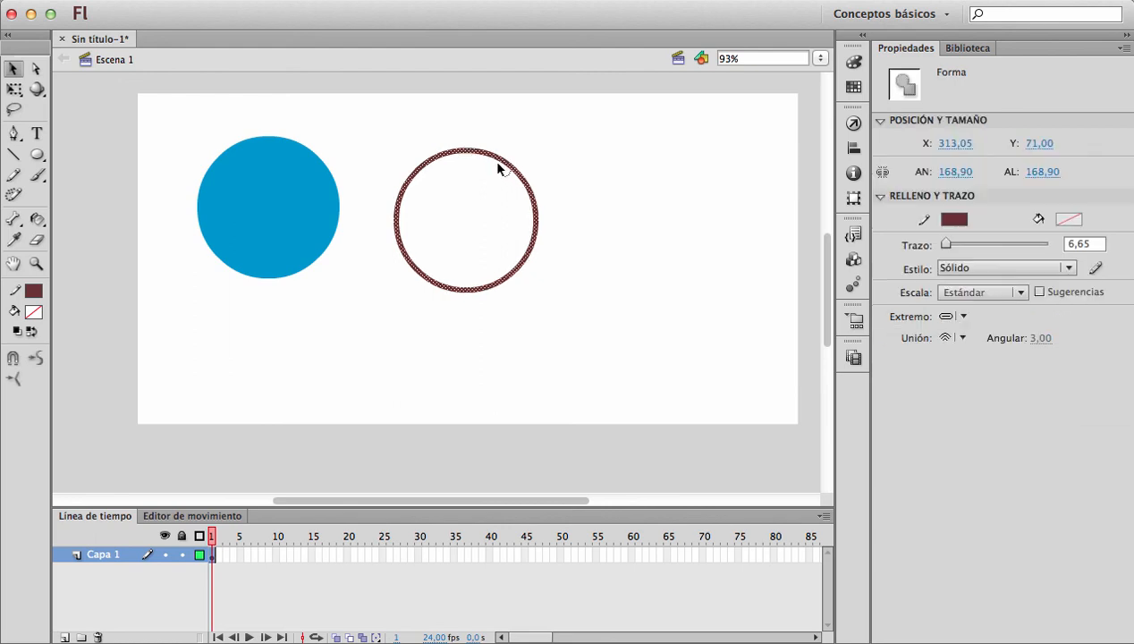
left_click_drag(488, 158, 452, 141)
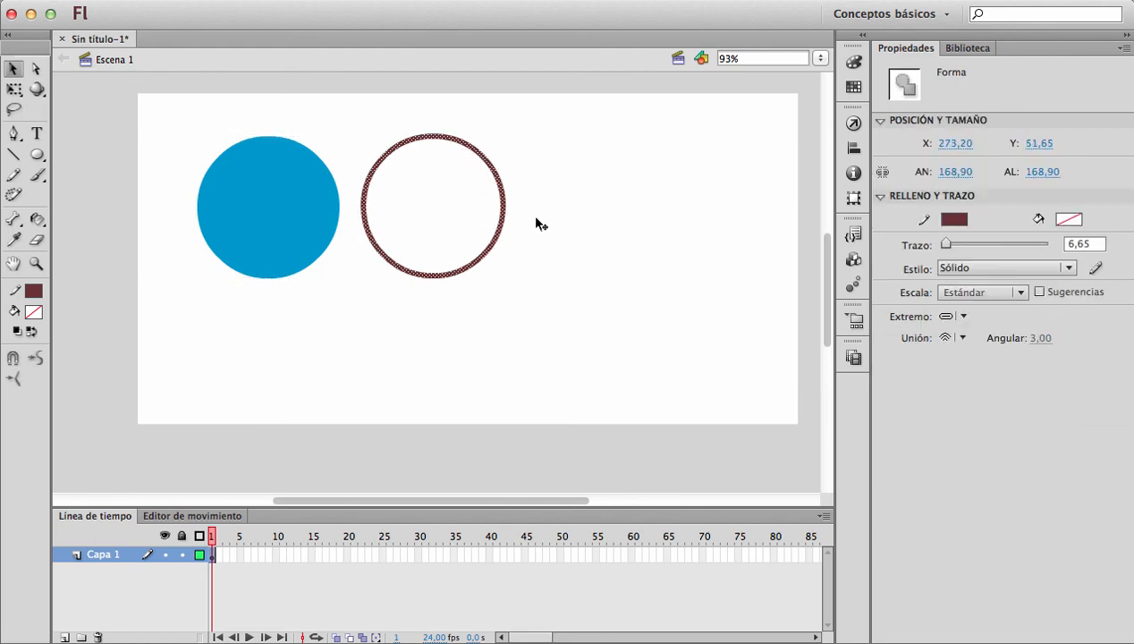
left_click(536, 227)
Step: Draw a third circle with blue fill and dark reddish-brown stroke to the right of the unfilled circle
left_click(34, 311)
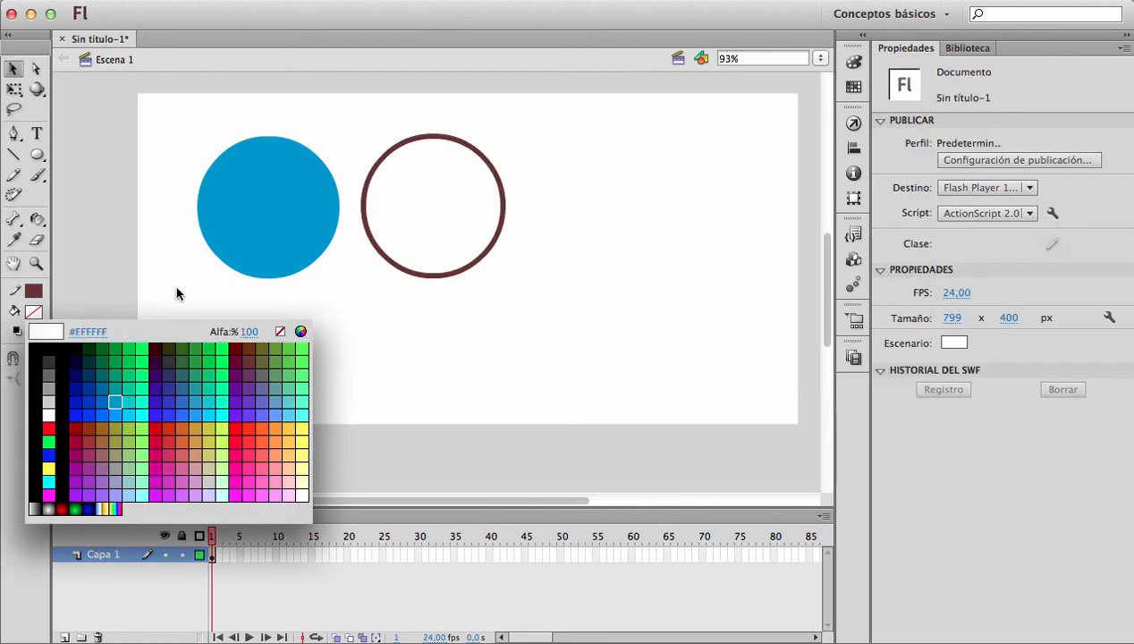
left_click(252, 228)
key("o")
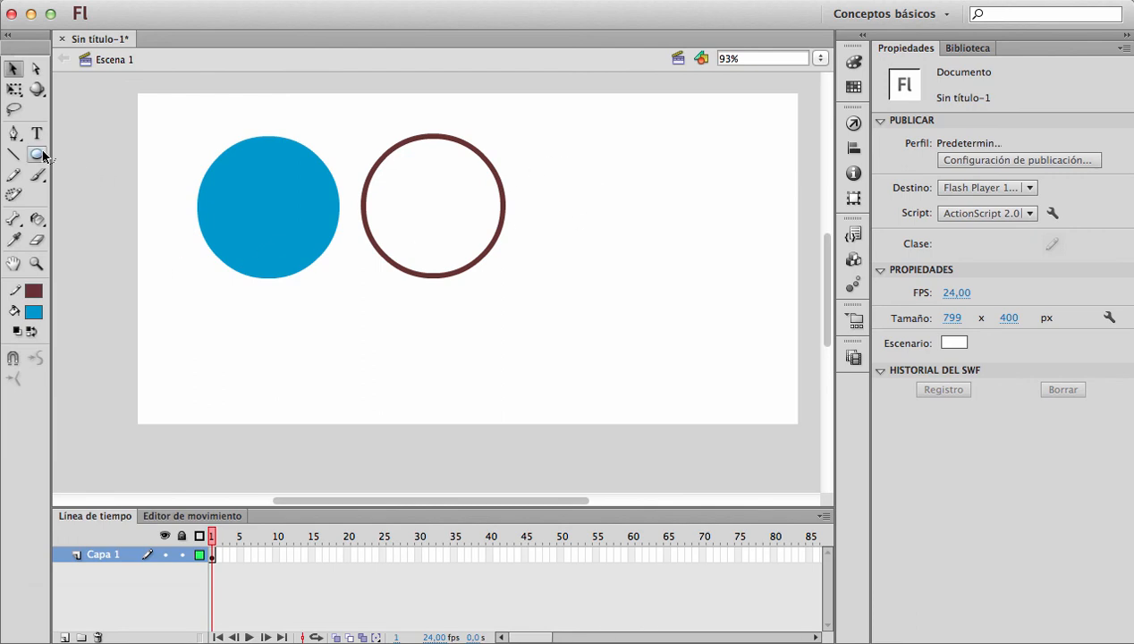
mouse_move(561, 143)
left_mouse_down()
mouse_move(717, 269)
mouse_move(711, 279)
left_mouse_up()
Step: Move the third circle's fill and stroke together into line with the other two circles and deselect it
key("v")
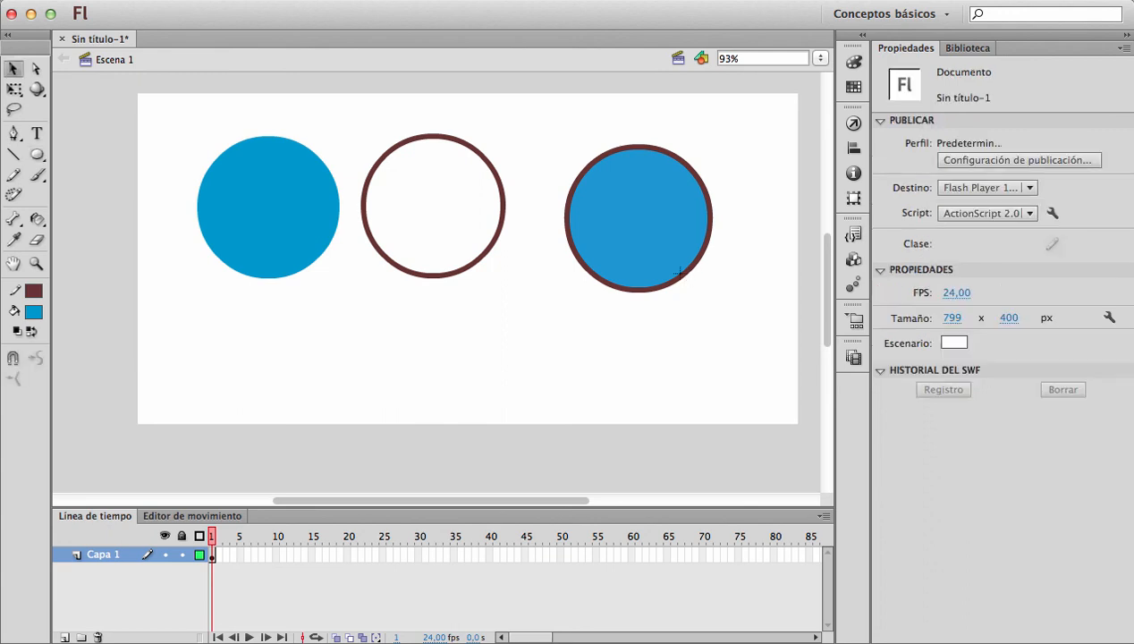
double_click(636, 229)
left_click_drag(626, 221, 597, 207)
left_click(677, 356)
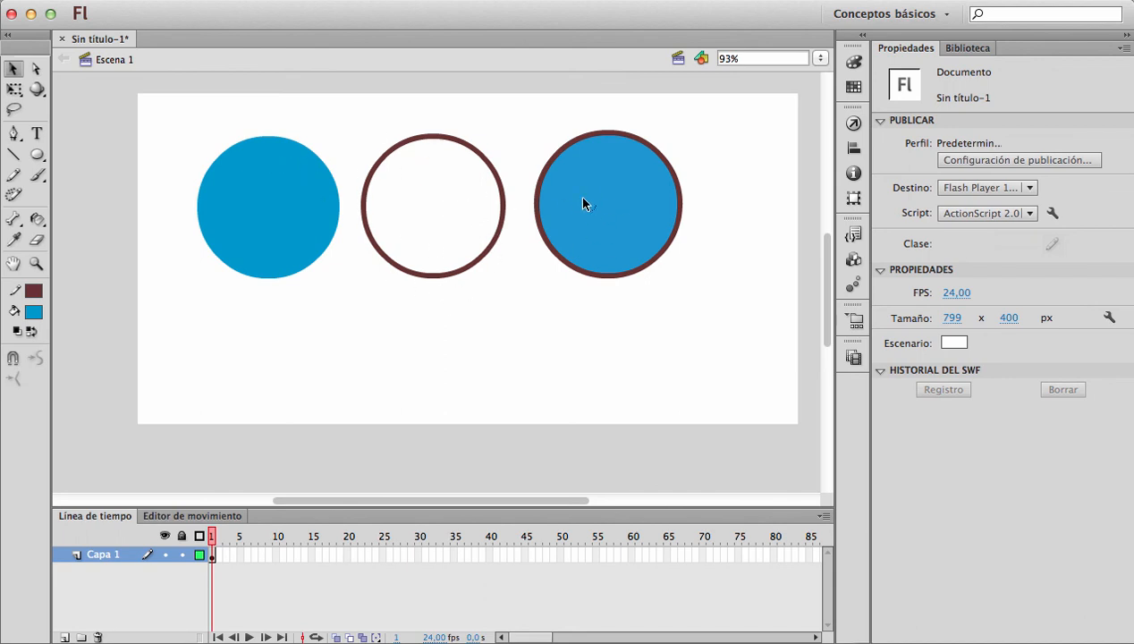
Step: Fill the middle circle with blue using the Paint Bucket tool and undo the fill
left_click(37, 219)
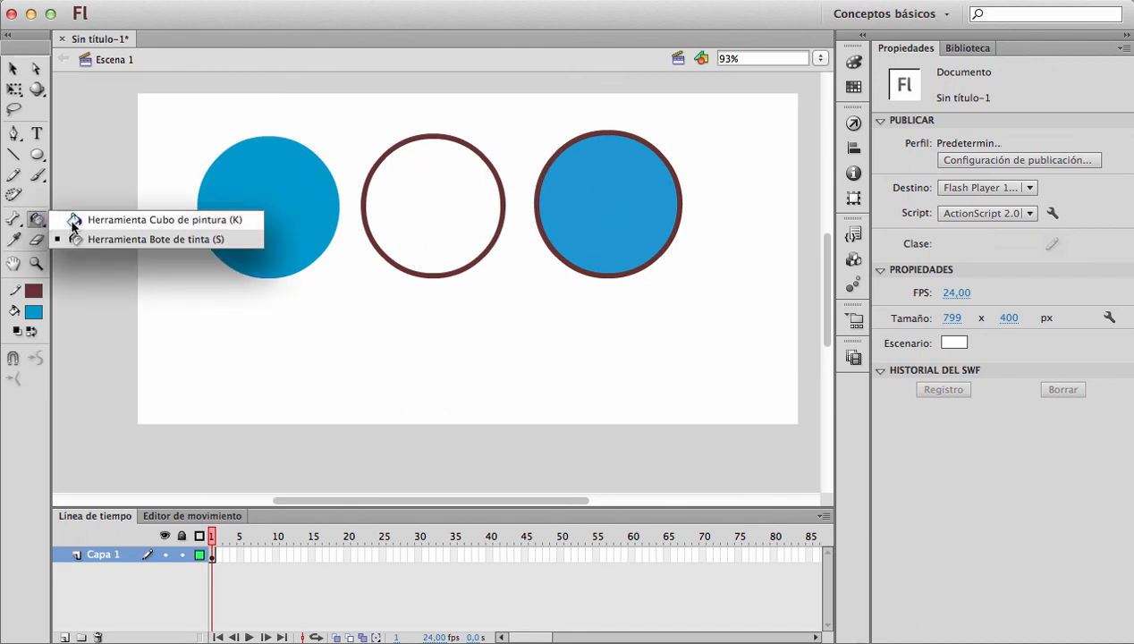
left_click(114, 221)
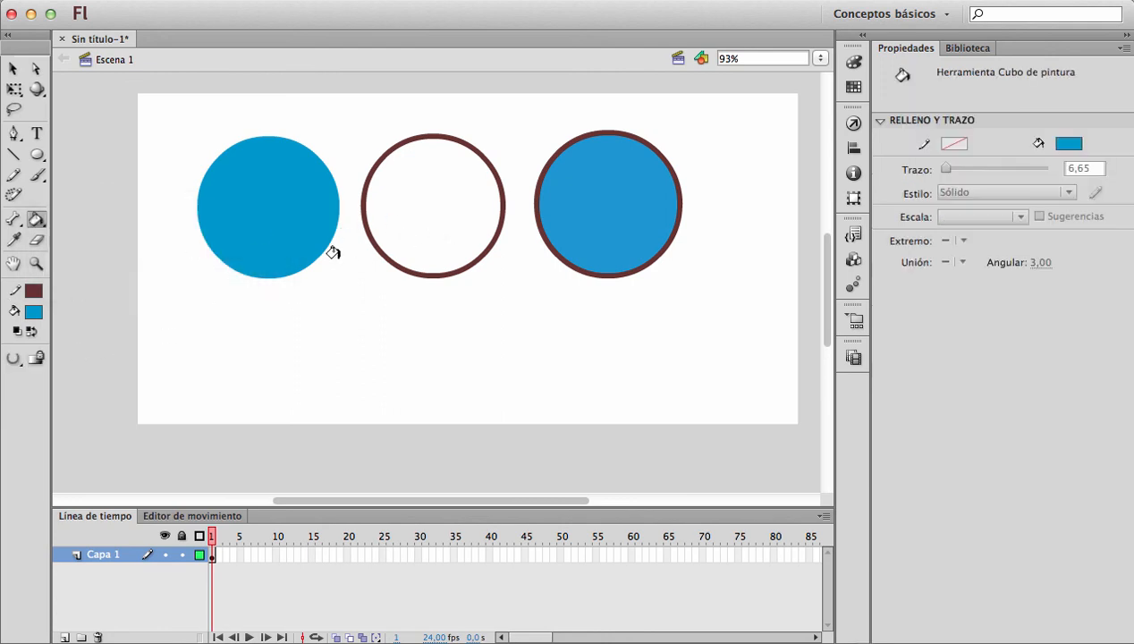
left_click(432, 211)
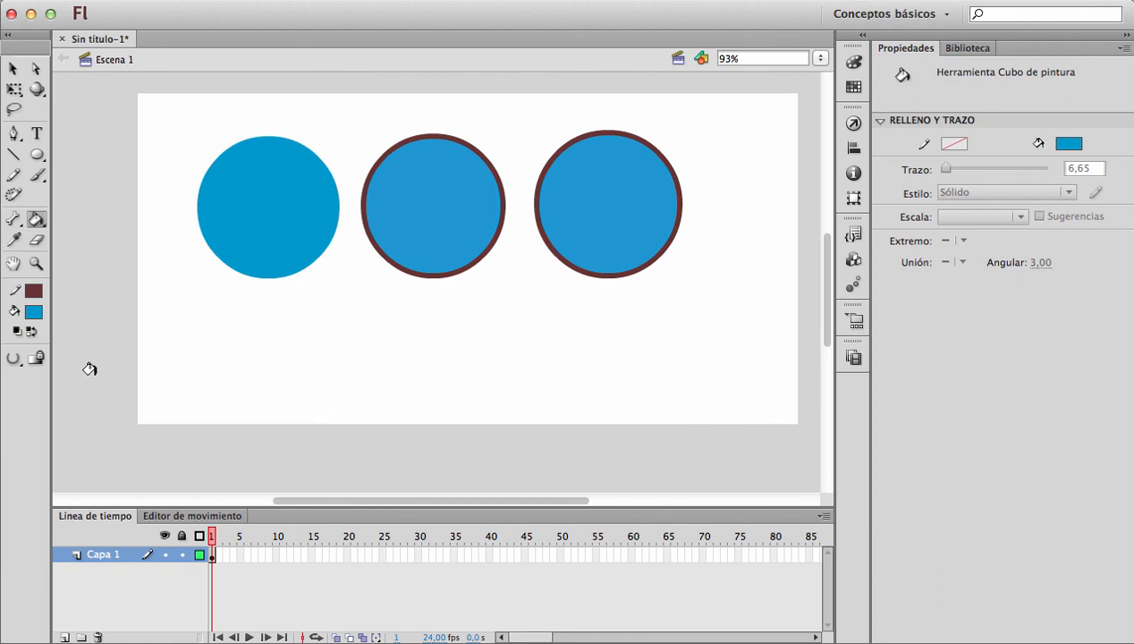
key("ctrl+z")
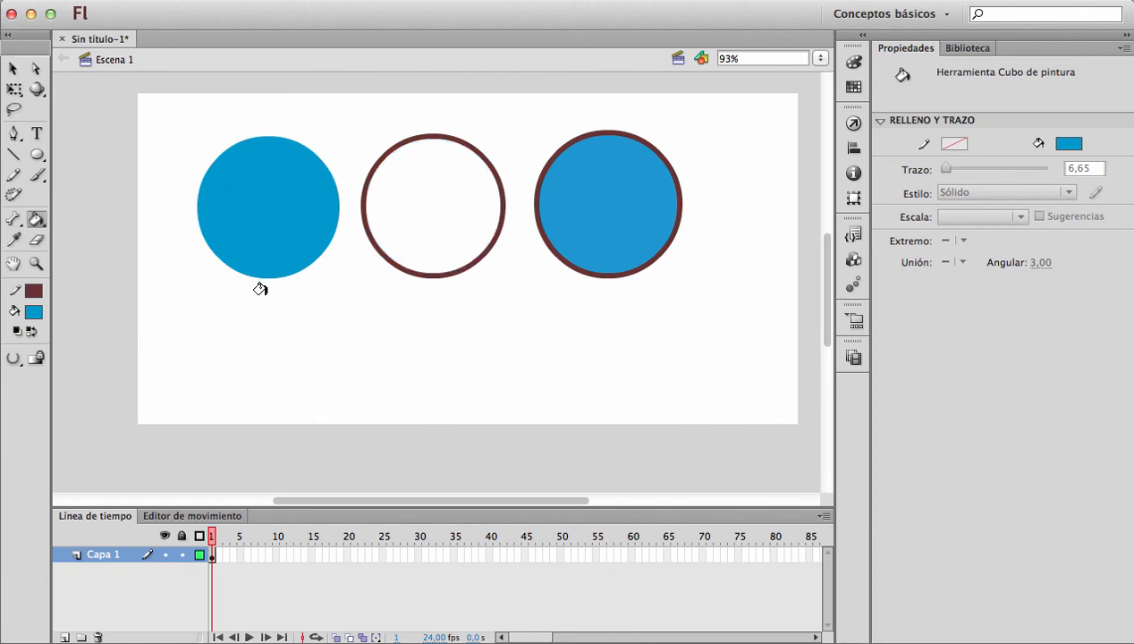
Step: Set the Paint Bucket's gap option to No cerrar huecos and delete a small section from the top of the middle circle's outline
left_click(13, 358)
left_click(67, 359)
key("v")
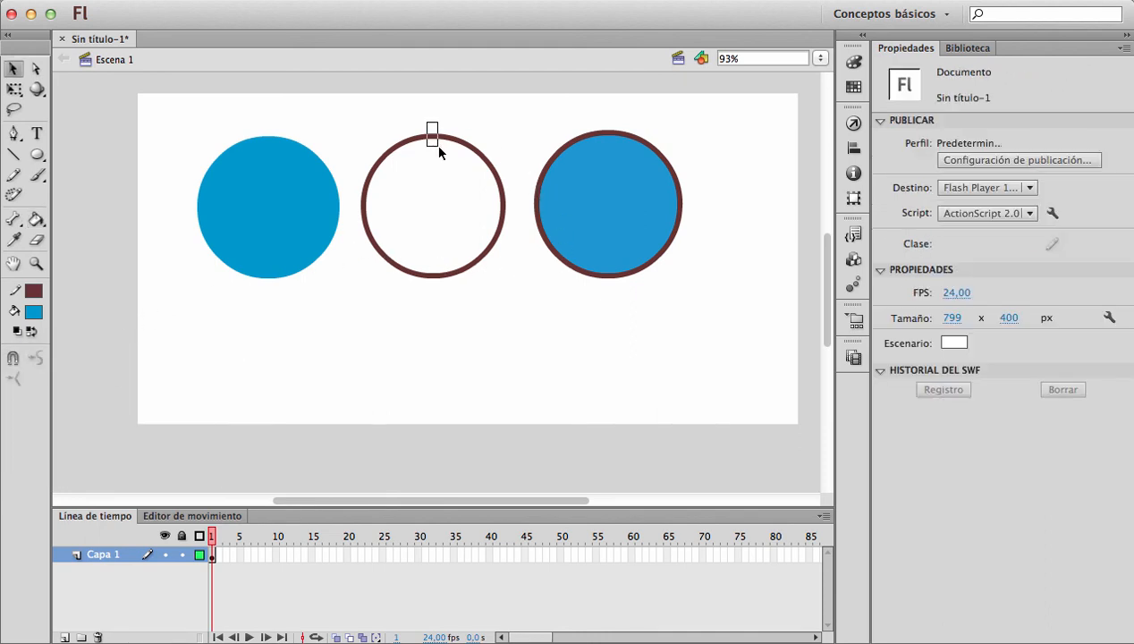
left_click_drag(439, 147, 439, 149)
key("Delete")
Step: Examine the gap at the top of the middle circle's outline up close
key("k")
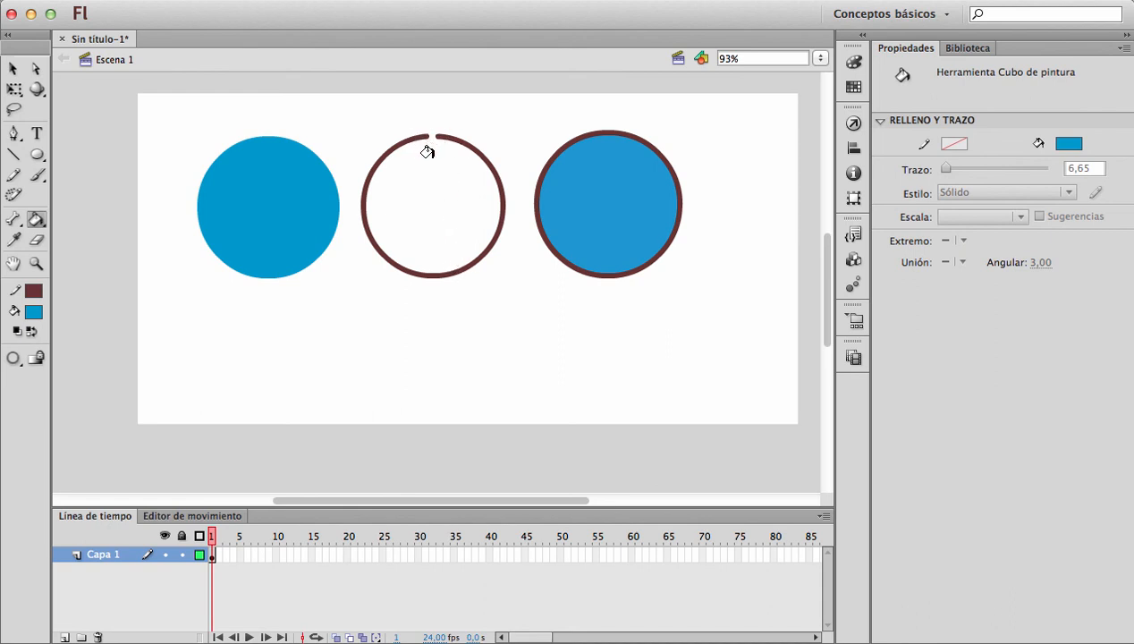
key("z")
left_click_drag(400, 119, 458, 154)
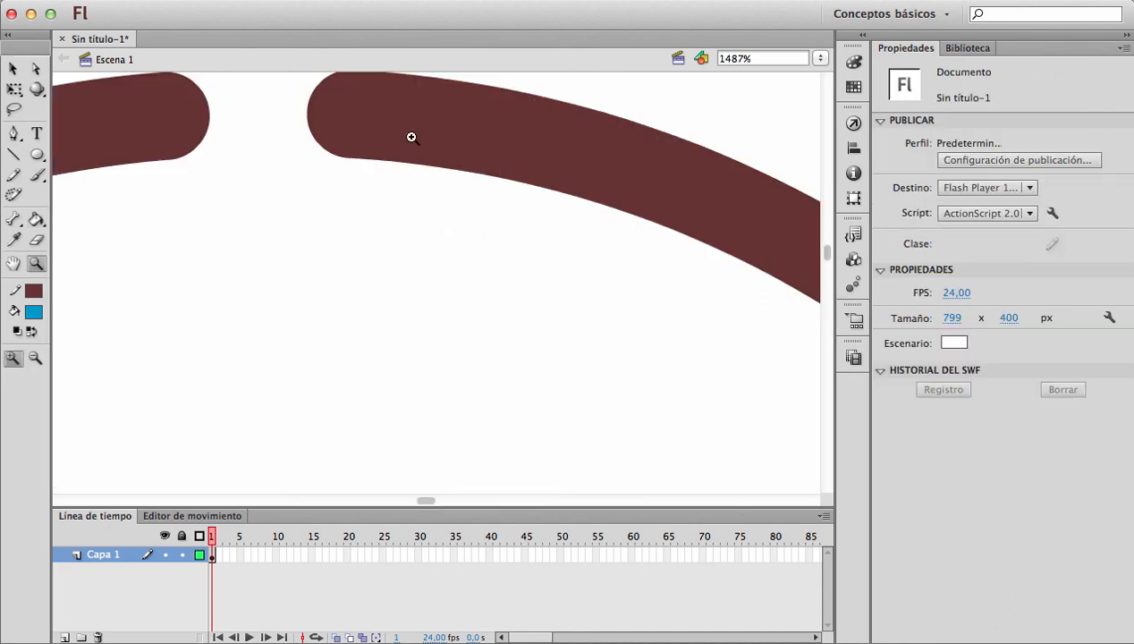
left_click(425, 161, "alt")
left_click(462, 308, "alt")
left_click(465, 331, "alt")
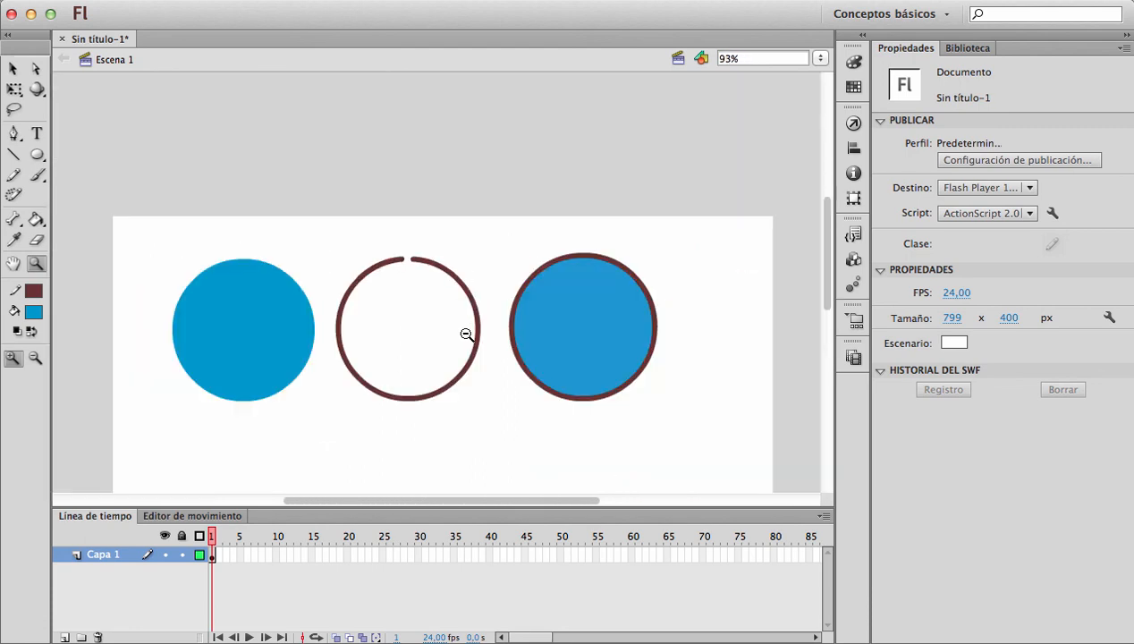
left_click_drag(356, 246, 510, 407)
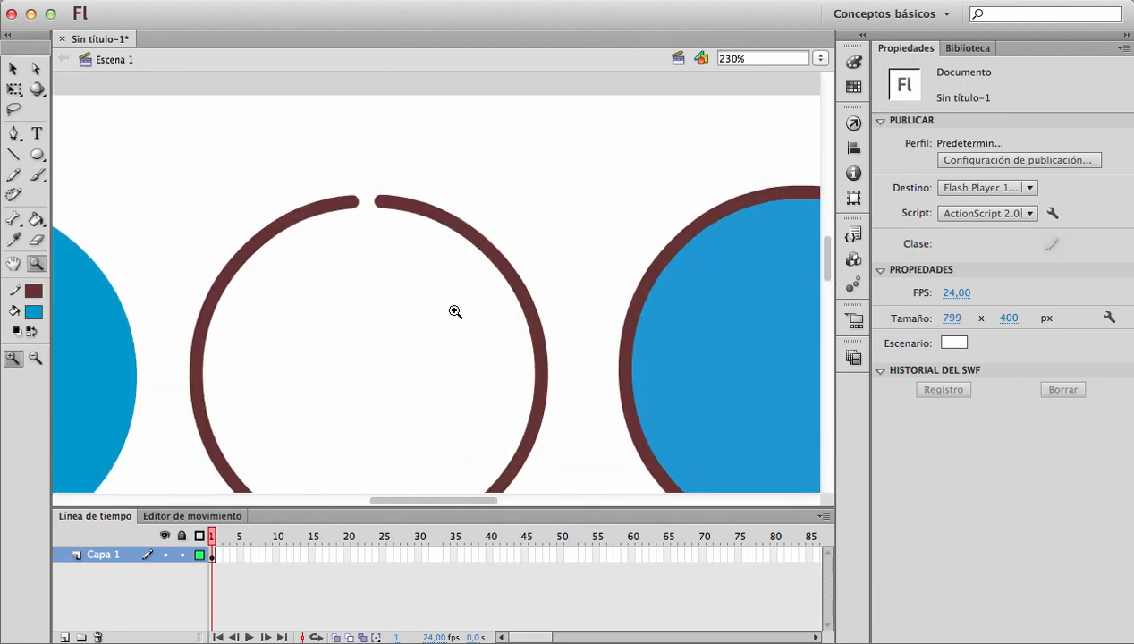
scroll(455, 311, "down", 5)
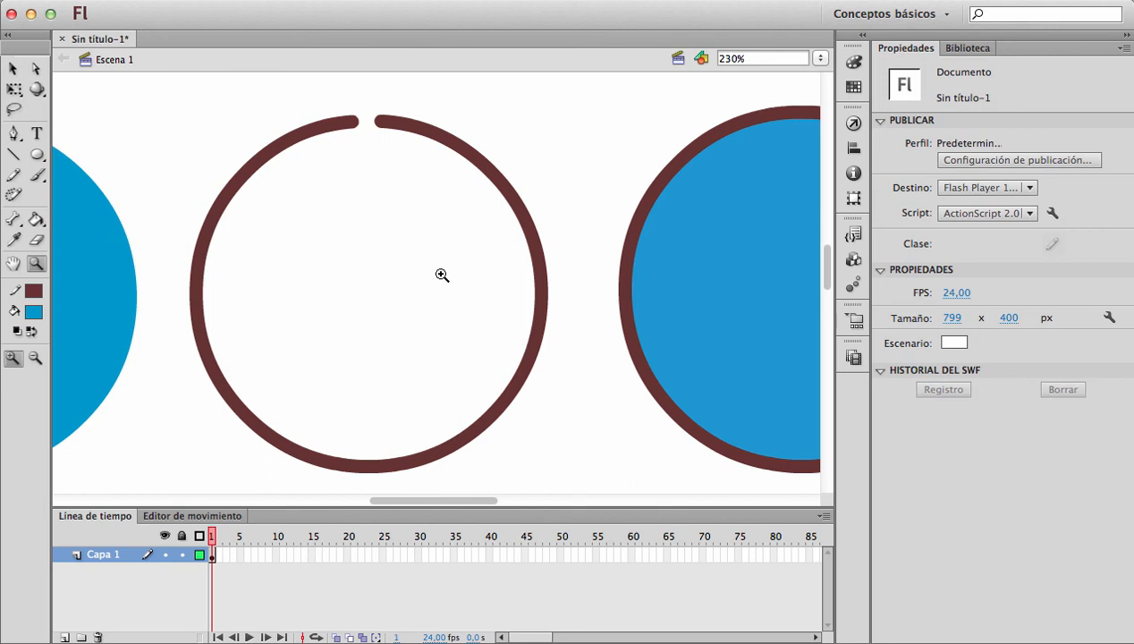
Step: Try the Paint Bucket's Cerrar huecos pequeños and Cerrar huecos medianos options, ending with Cerrar huecos grandes
key("k")
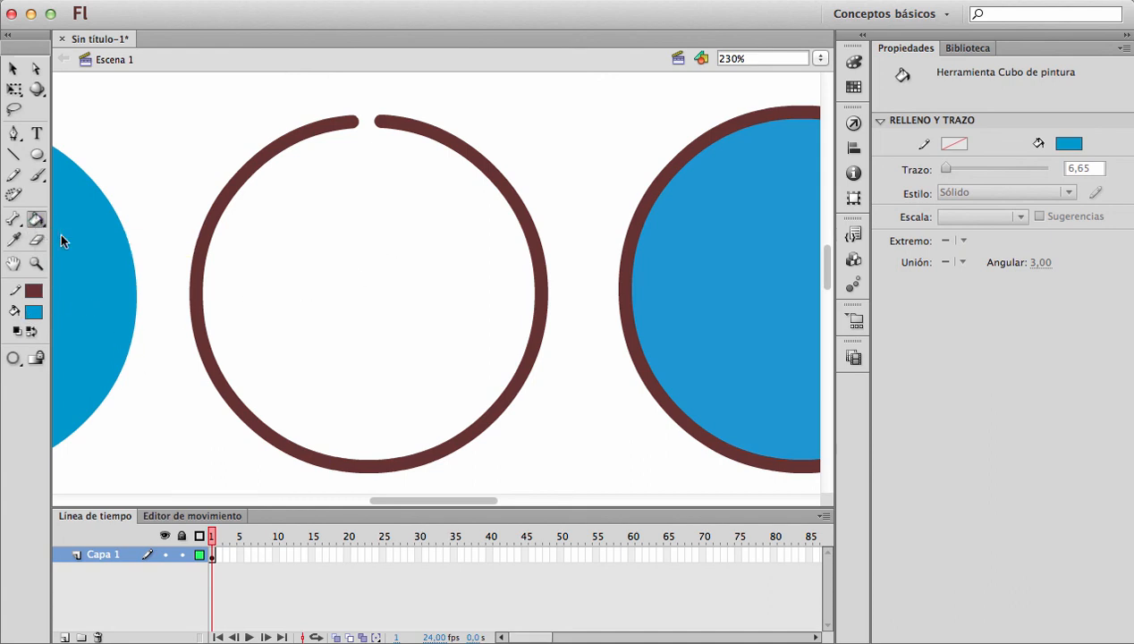
left_click(15, 358)
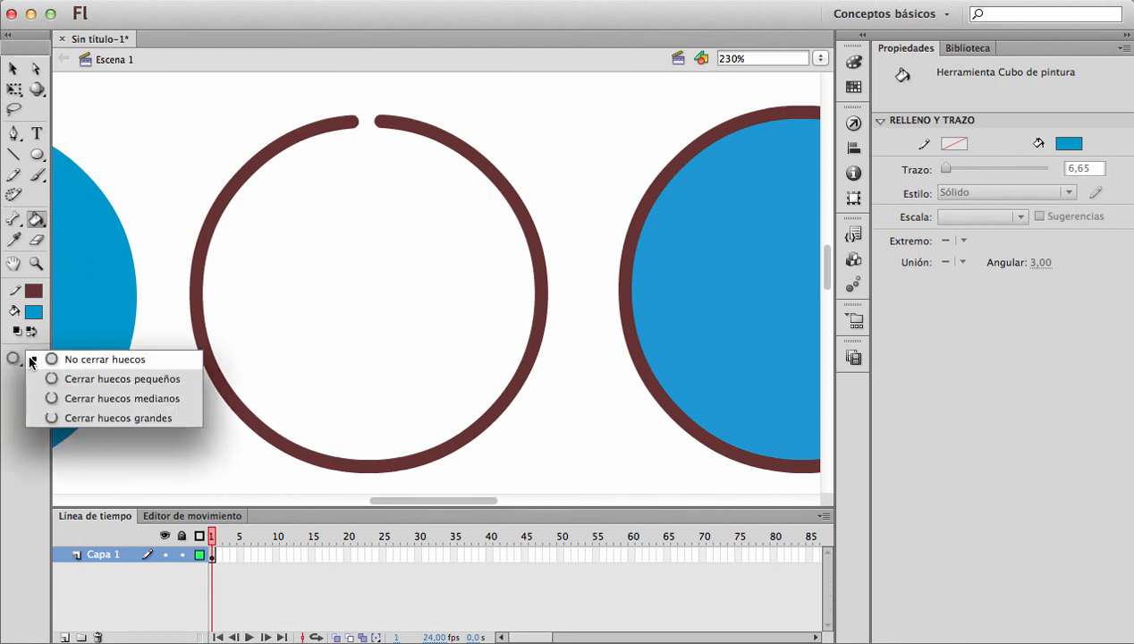
left_click(100, 381)
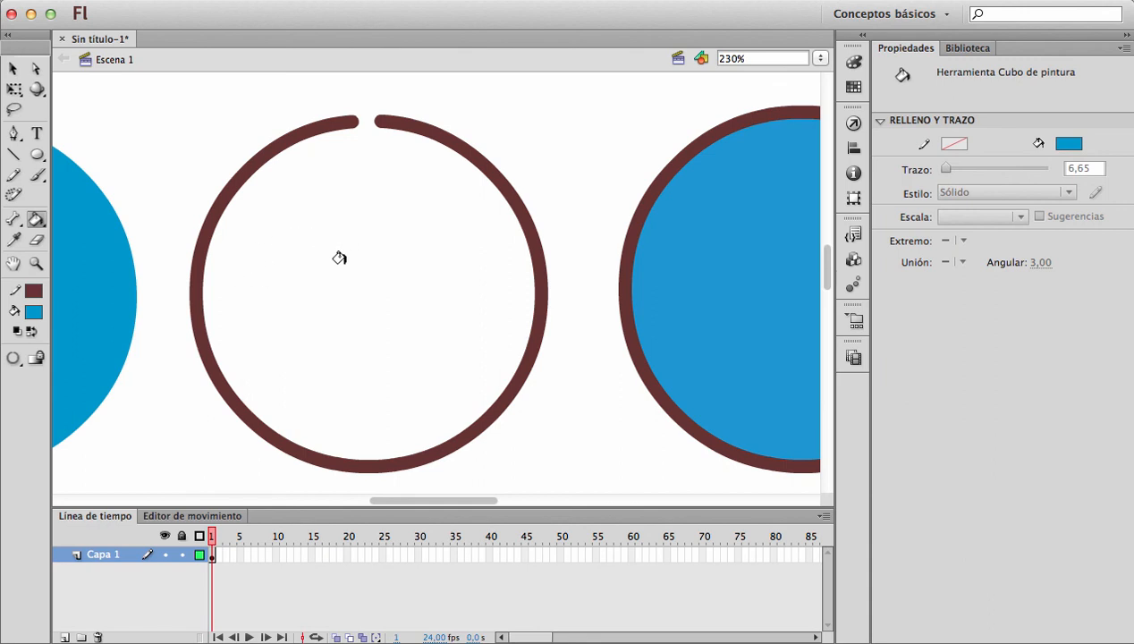
left_click(20, 362)
left_click(94, 397)
left_click(14, 358)
left_click(65, 416)
Step: Narrow the gap in the middle circle's outline by extending its left end towards the right one, and activate the Paint Bucket tool
key("z")
left_click_drag(221, 105, 508, 173)
key("v")
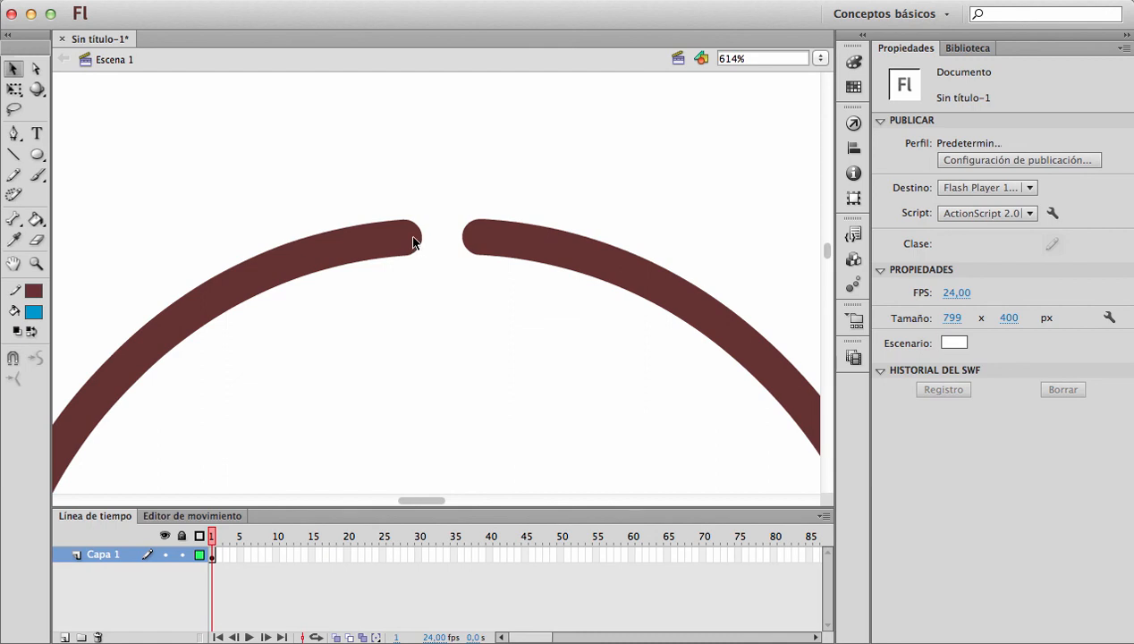
left_click_drag(413, 244, 439, 243)
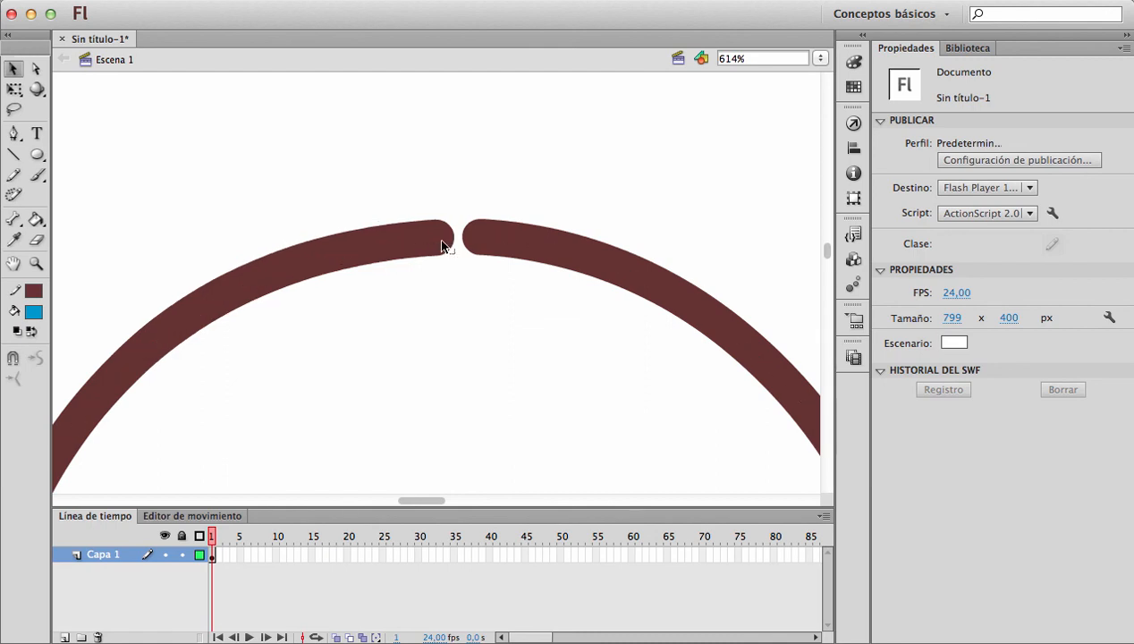
left_click(35, 219)
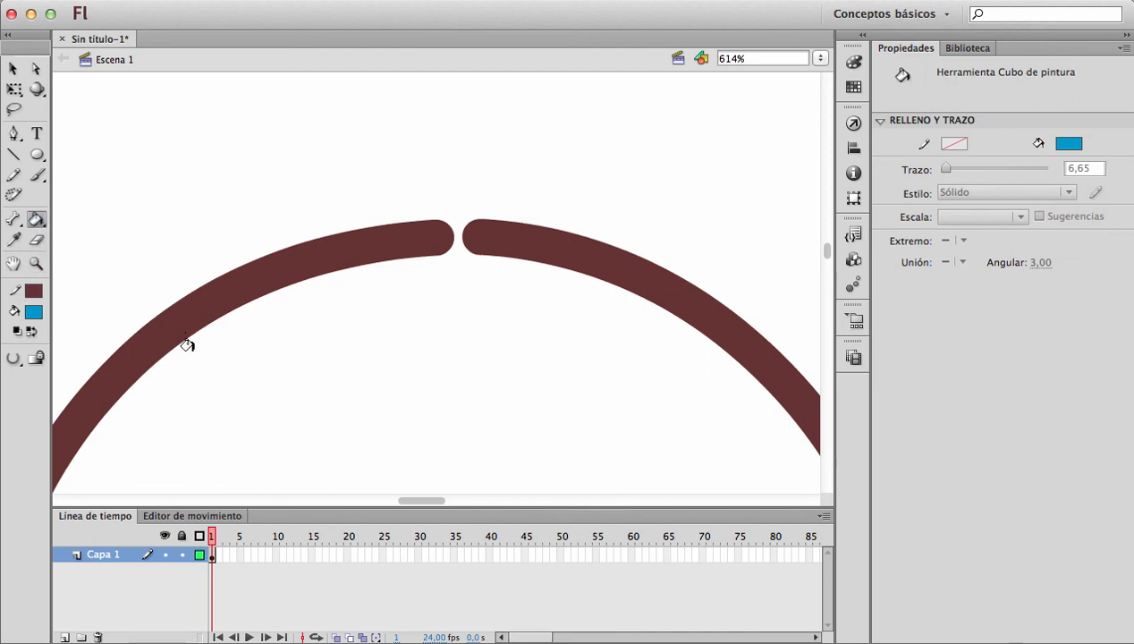
Step: Set the Paint Bucket's gap option to Cerrar huecos medianos for the middle circle
key("z")
left_click(304, 354, "alt")
left_click(298, 356, "alt")
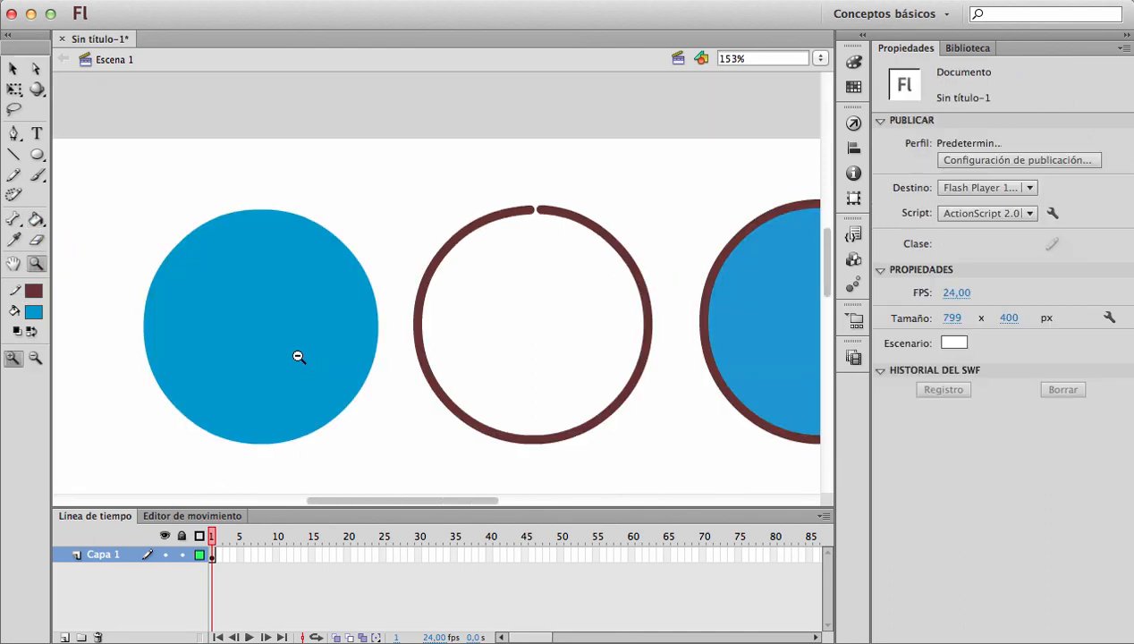
left_click(565, 302)
key("k")
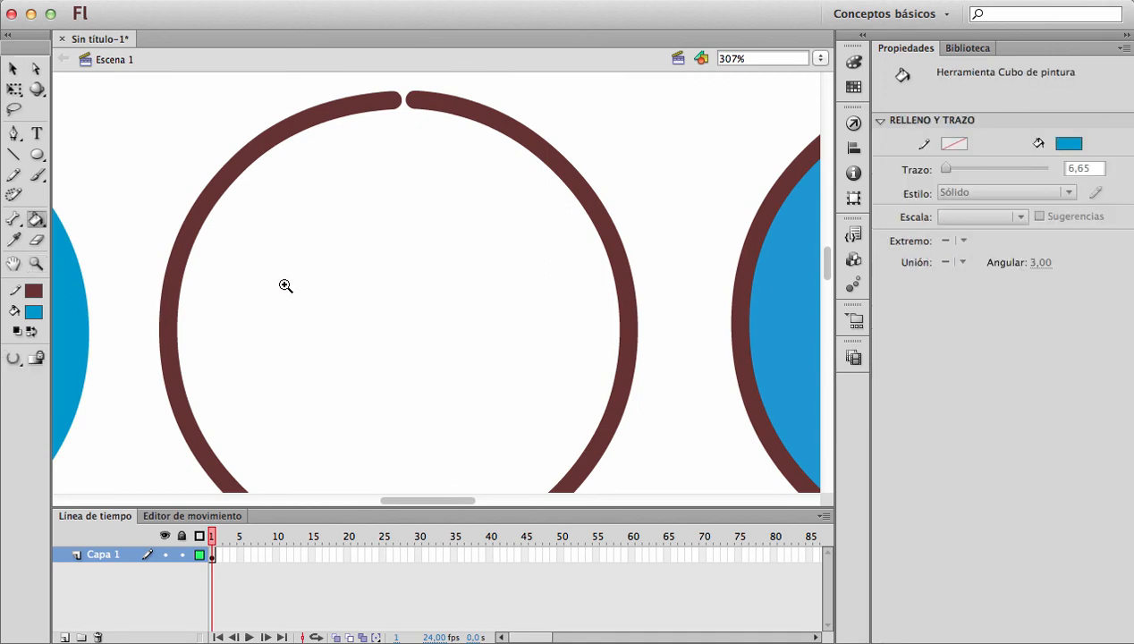
left_click(11, 357)
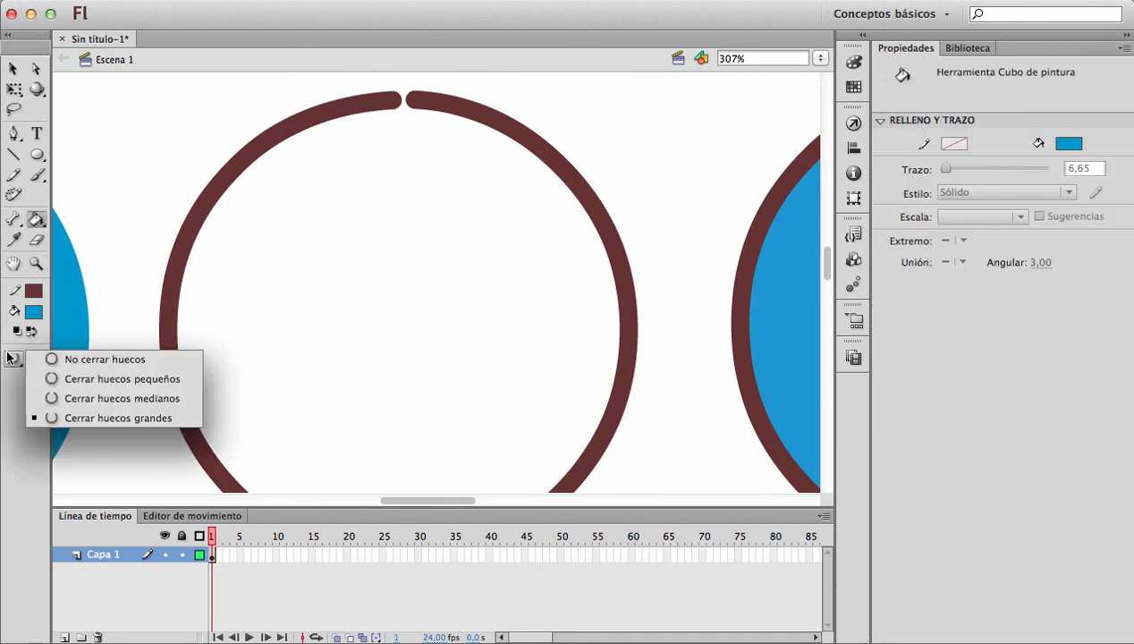
left_click(80, 398)
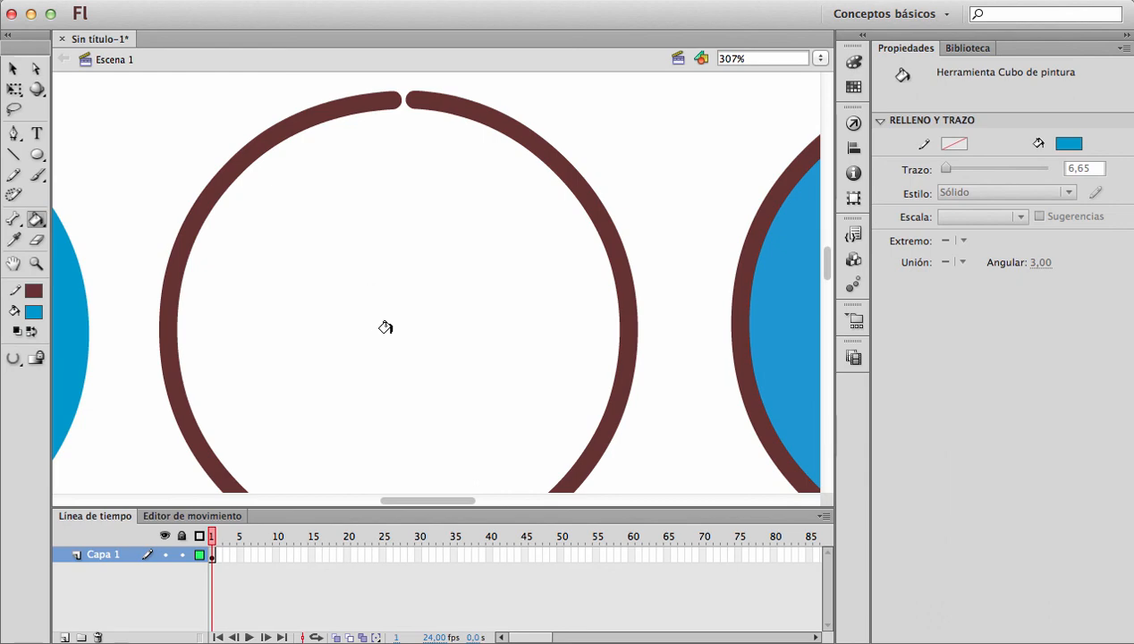
Step: Reduce the stroke thickness of the middle circle's outline to 0.80
key("z")
left_click_drag(299, 96, 517, 183)
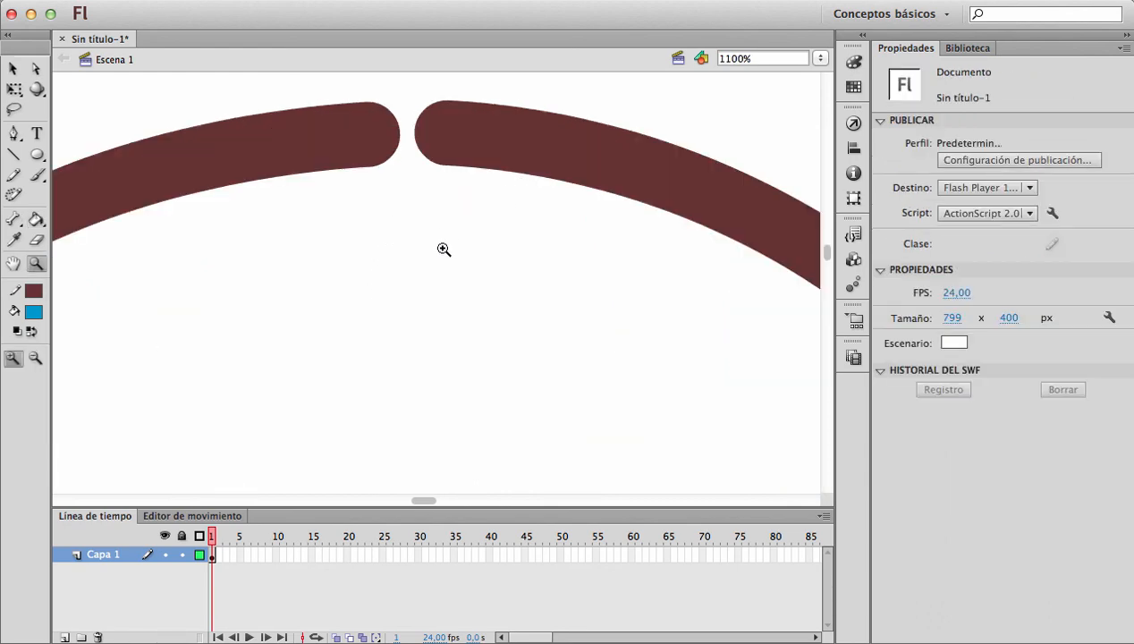
key("v")
double_click(488, 134)
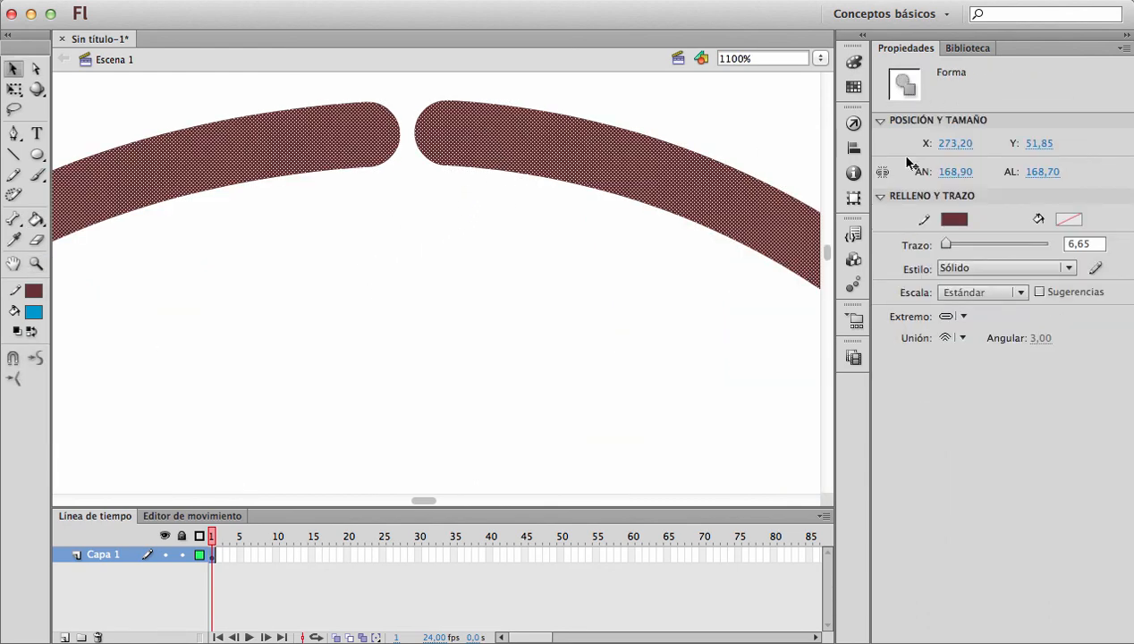
left_click_drag(947, 251, 940, 244)
left_click(423, 286)
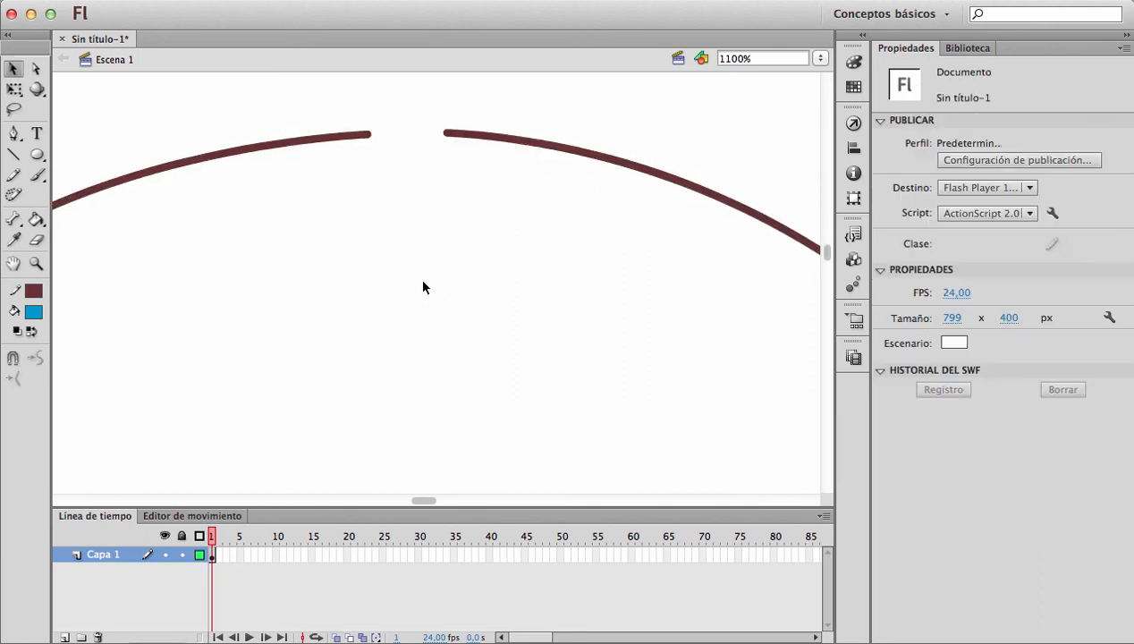
Step: Extend the left end of the middle circle's outline towards the right end to narrow the gap
left_click_drag(369, 135, 431, 135)
key("z")
left_click(550, 215, "alt")
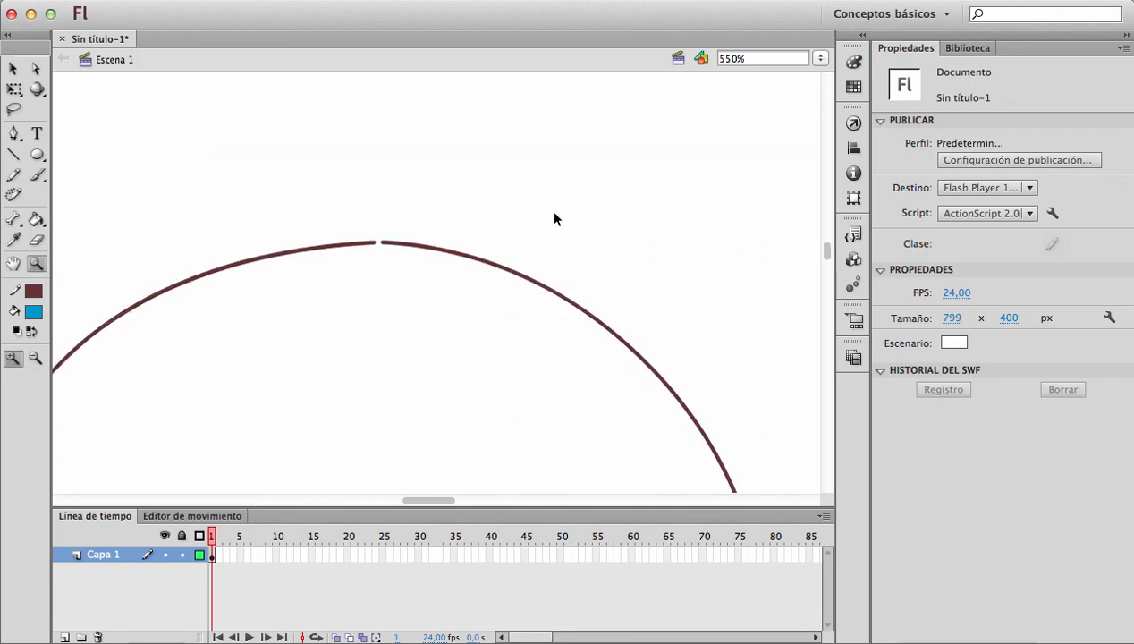
left_click(483, 289, "alt")
left_click(482, 288, "alt")
scroll(507, 285, "down", 5)
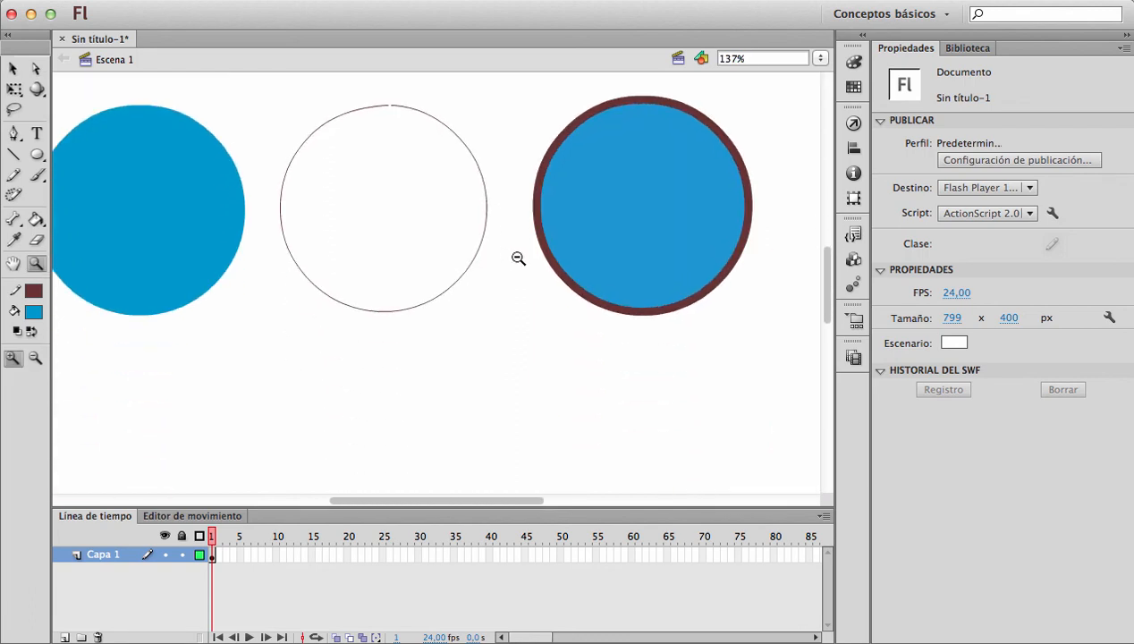
Step: Try filling the middle circle with blue, check the gap in its outline up close, and undo the fill
key("k")
left_click(322, 239)
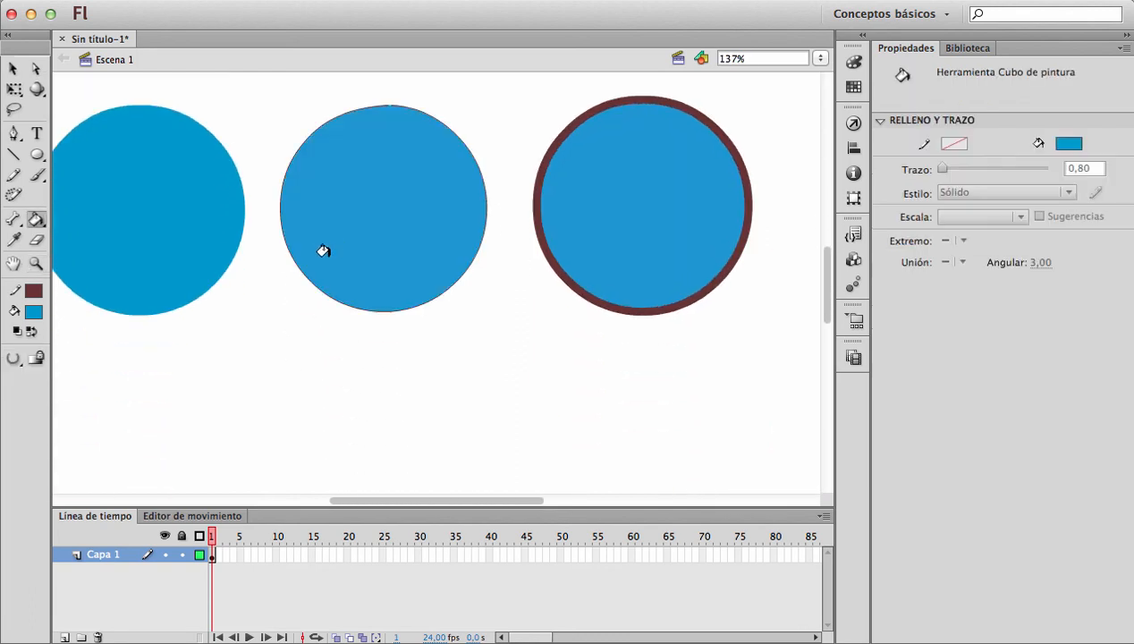
key("z")
left_click_drag(304, 75, 442, 142)
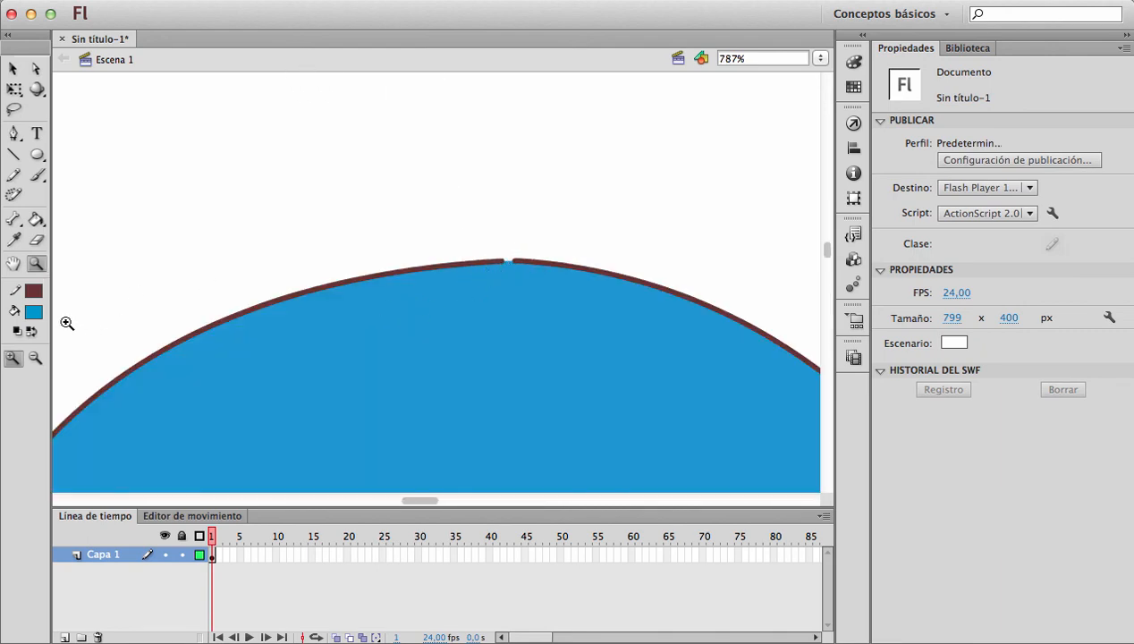
key("super+z")
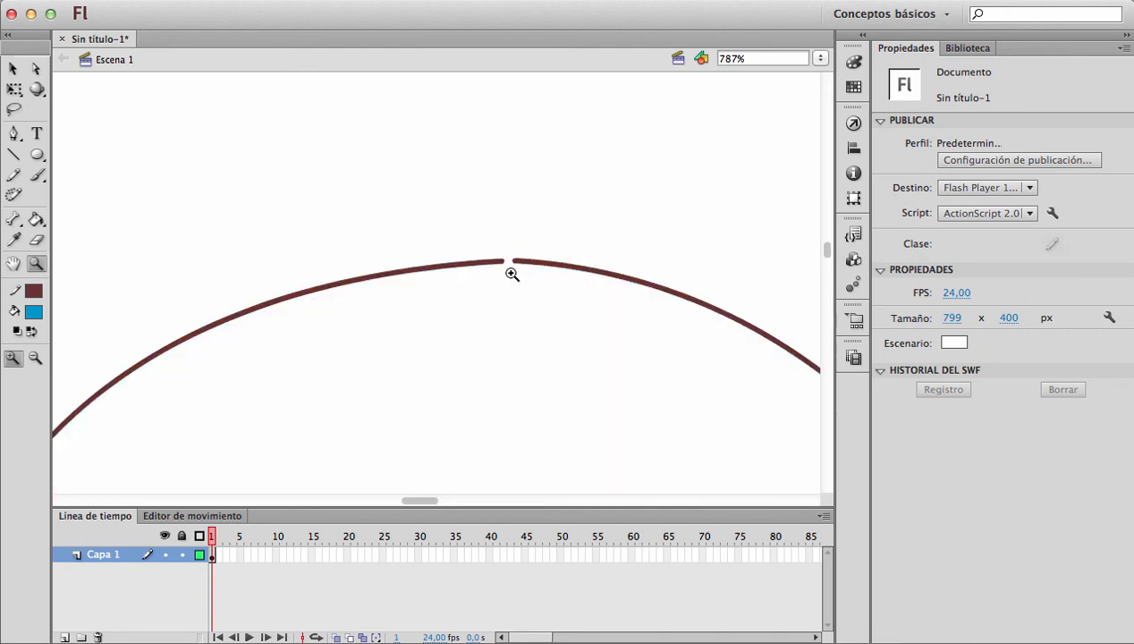
Step: Widen the gap at the top of the middle circle by pulling the outline's left end back, and activate the Paint Bucket
left_click(557, 262, "alt")
key("v")
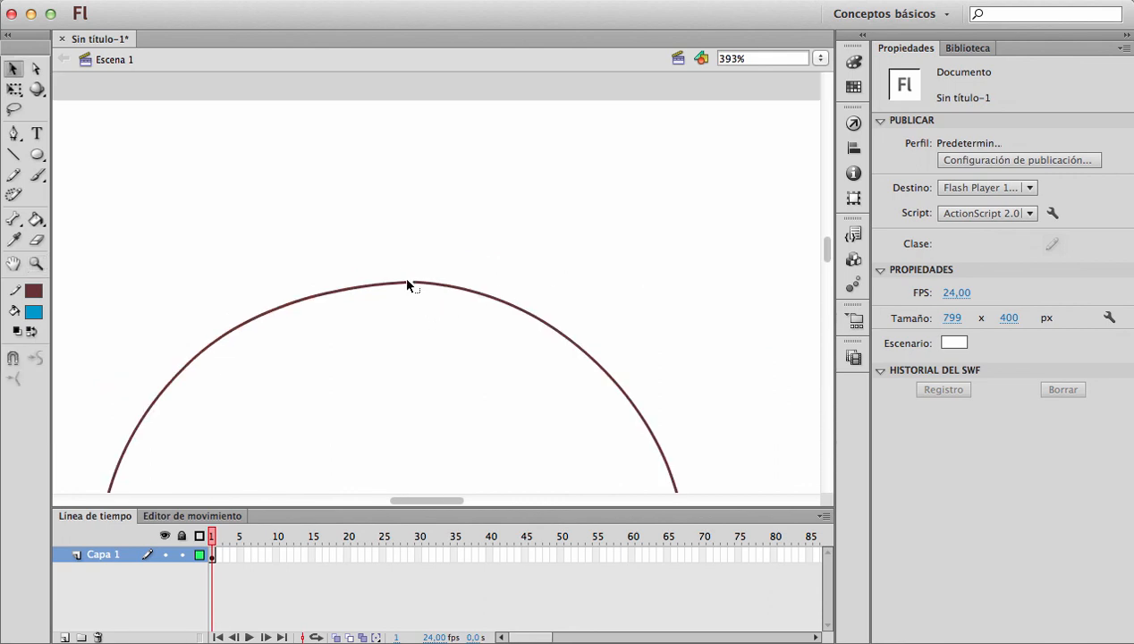
left_click_drag(407, 282, 386, 284)
key("k")
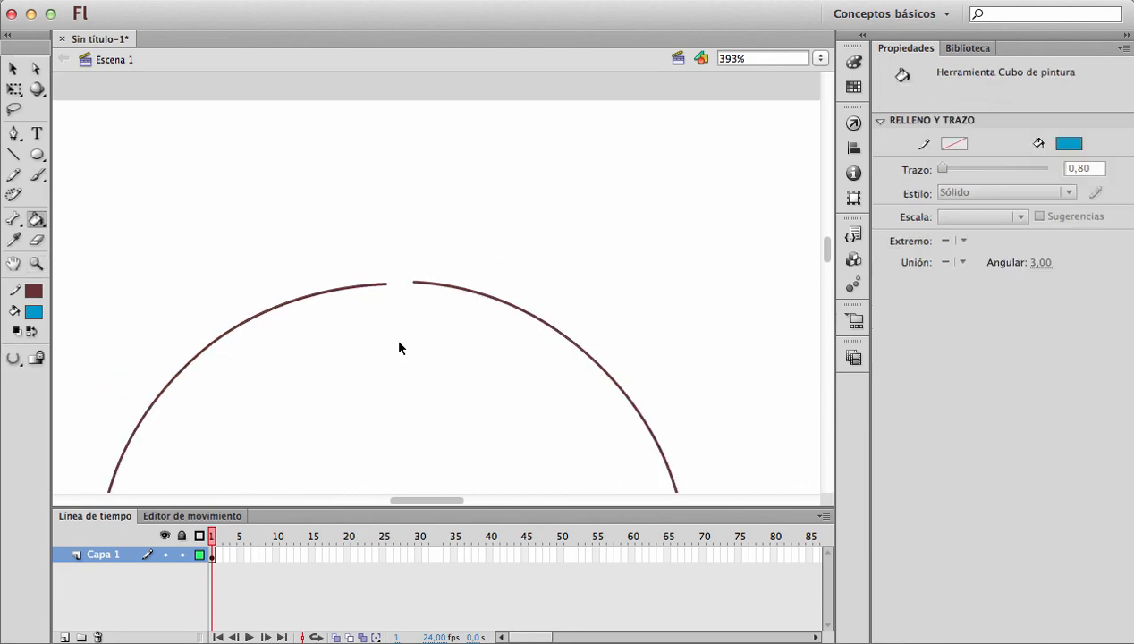
Step: Narrow the gap in the middle circle's outline in small increments, returning to the Paint Bucket after each adjustment
key("v")
left_click_drag(386, 286, 393, 286)
key("k")
key("v")
left_click_drag(392, 283, 404, 285)
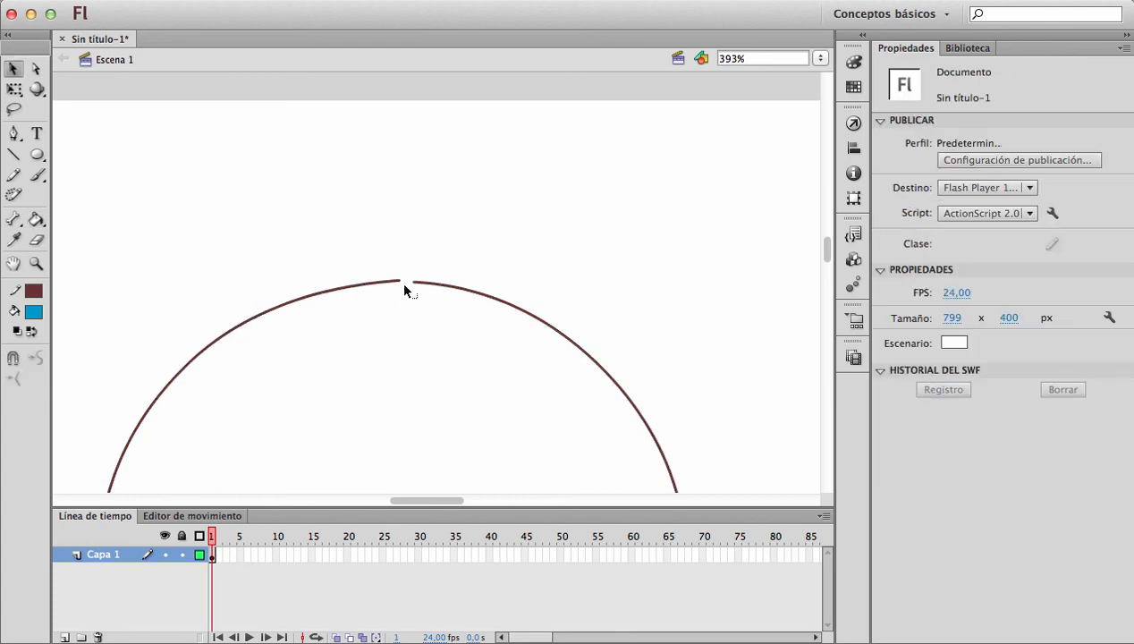
key("k")
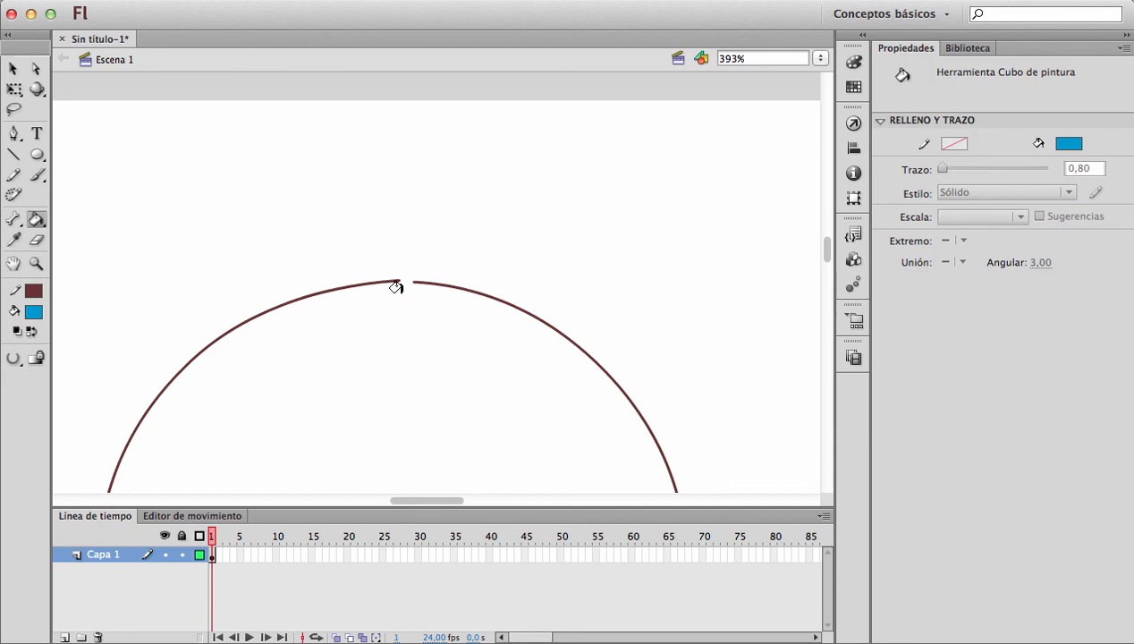
key("v")
left_click_drag(399, 282, 405, 283)
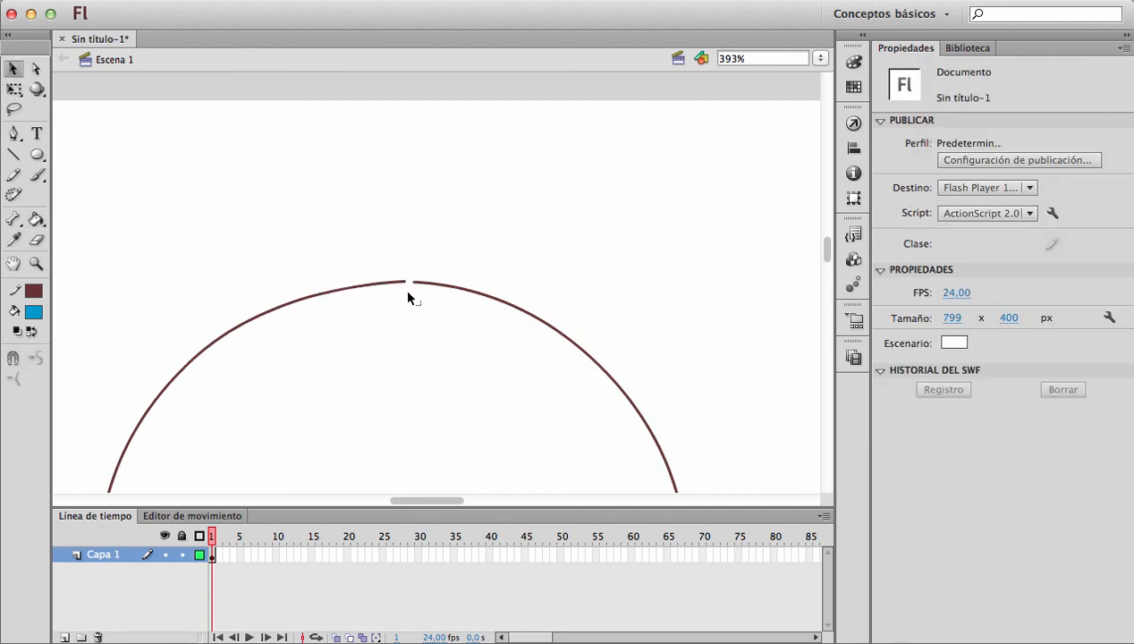
key("k")
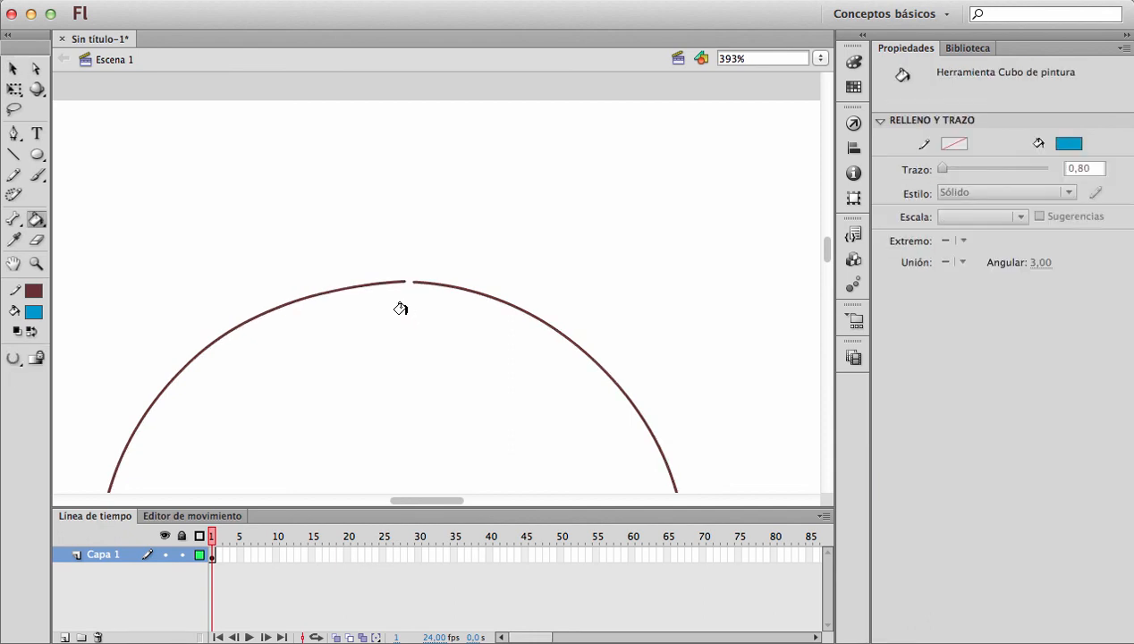
Step: Bring the outline's left end still closer to the right end and fill the middle circle with blue
key("v")
left_click_drag(406, 282, 443, 286)
key("k")
left_click(420, 313)
Step: Examine how the fill meets the gap in the middle circle's outline up close, and review the circles together
key("z")
left_click_drag(360, 312, 416, 350)
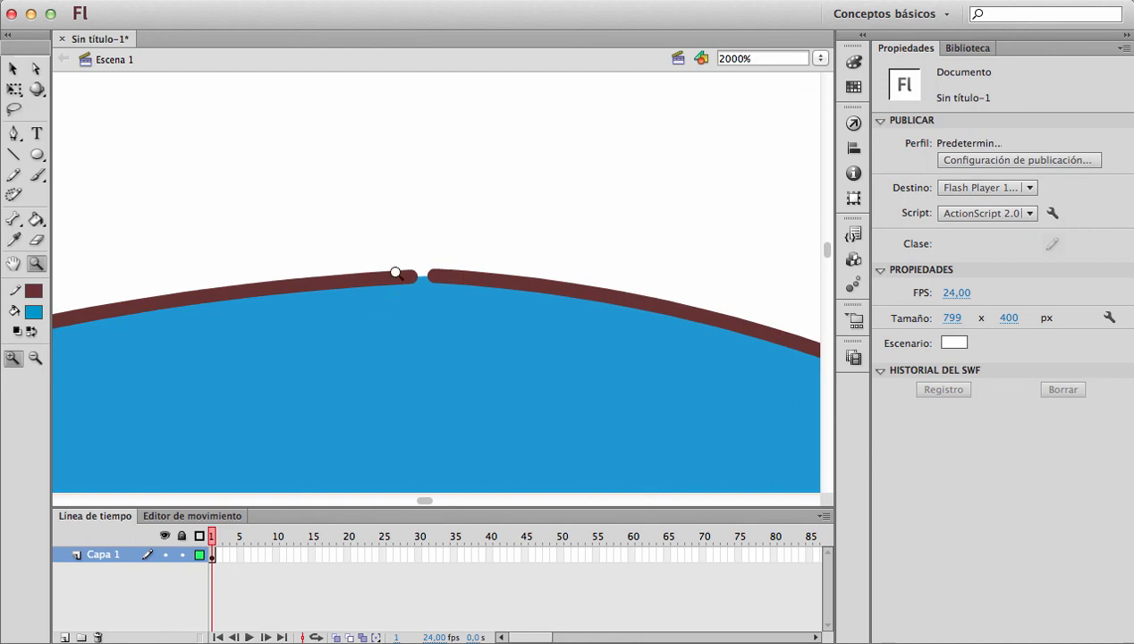
left_click_drag(403, 246, 456, 299)
left_click(461, 374, "alt")
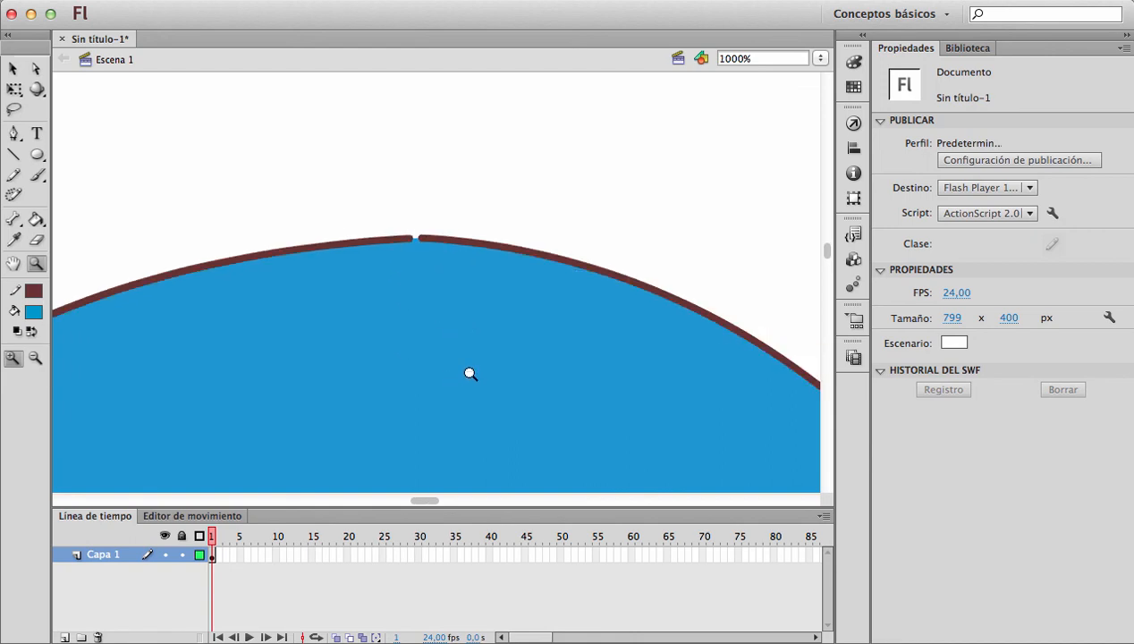
left_click(465, 372, "alt")
left_click(465, 372, "alt")
left_click(465, 372, "alt")
left_click(460, 376, "alt")
left_click_drag(261, 186, 581, 330)
scroll(443, 306, "left", 3)
scroll(482, 317, "up", 3)
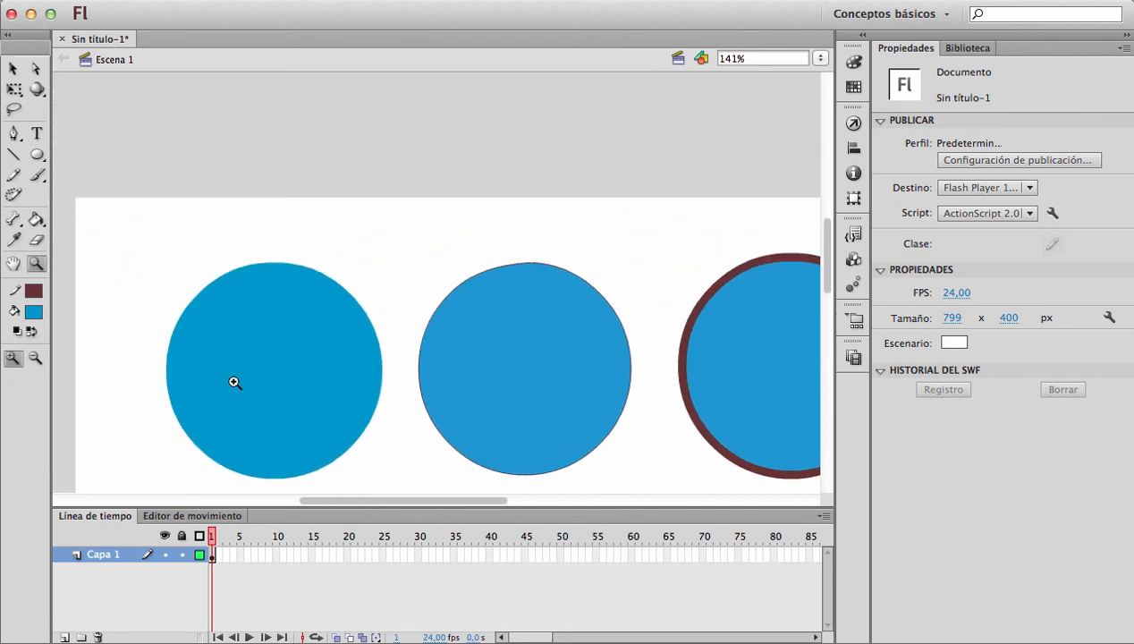
Step: Add a dark red 6.50 outline to the left circle with the Ink Bottle tool (Bote de tinta)
key("k")
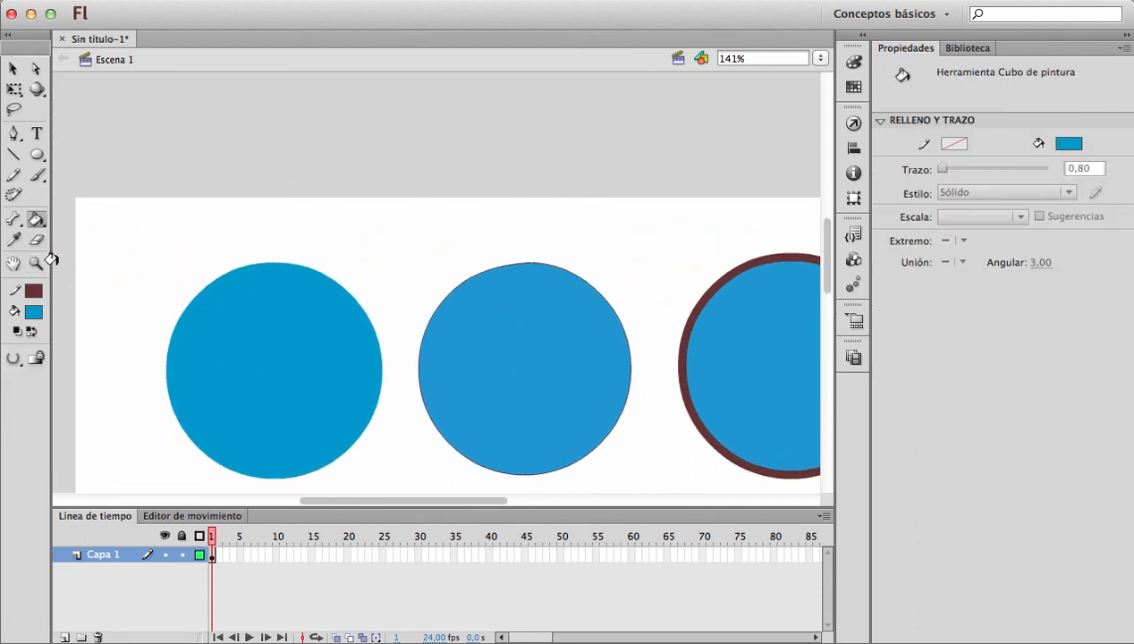
left_click(36, 219)
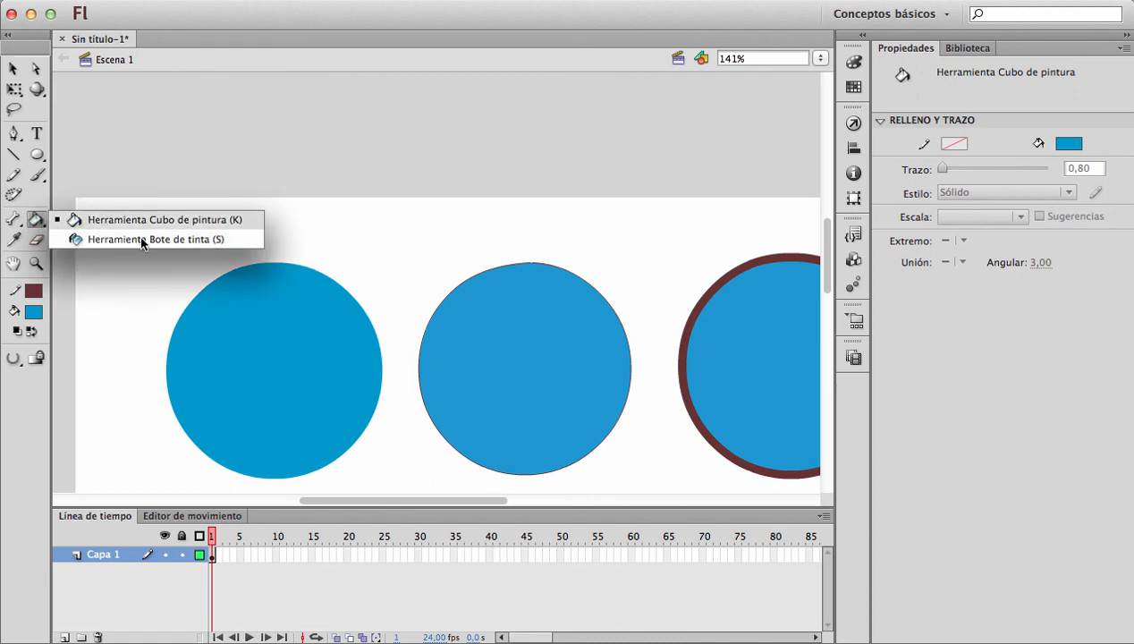
left_click(199, 240)
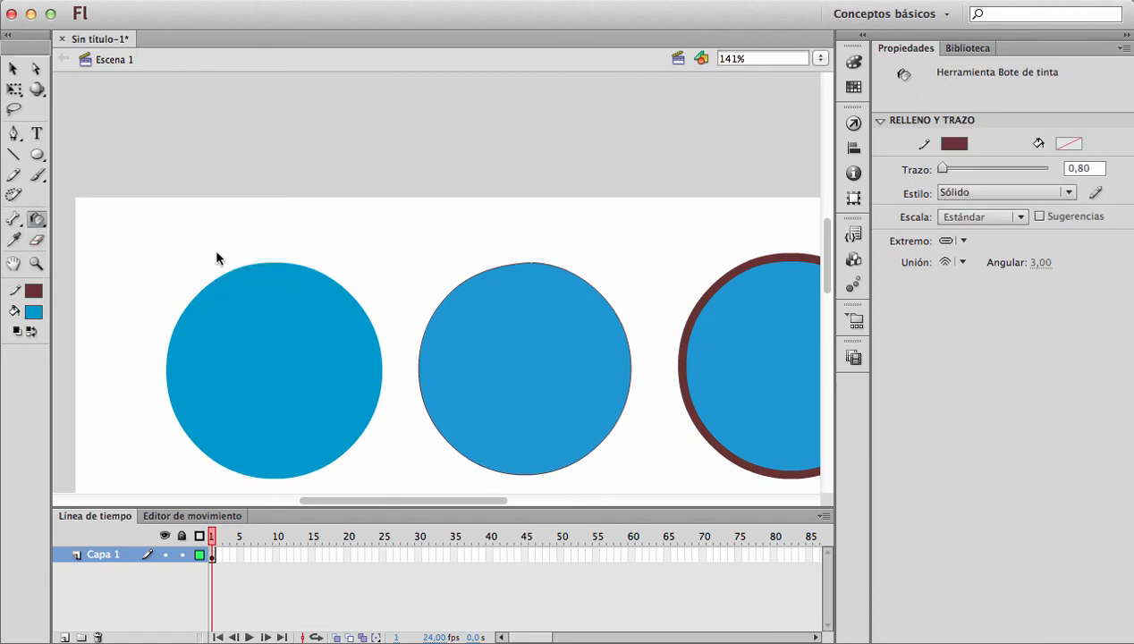
left_click_drag(949, 168, 948, 173)
left_click(288, 286)
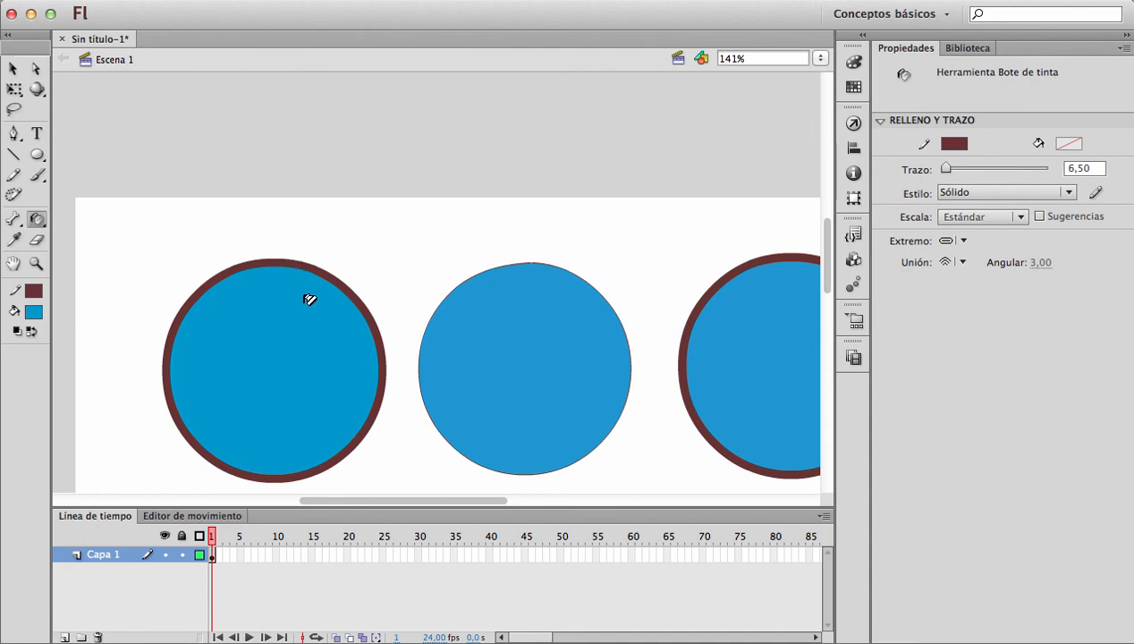
Step: Select the left circle's outline to inspect it as a separate stroke, and deselect it
key("v")
left_click(300, 264)
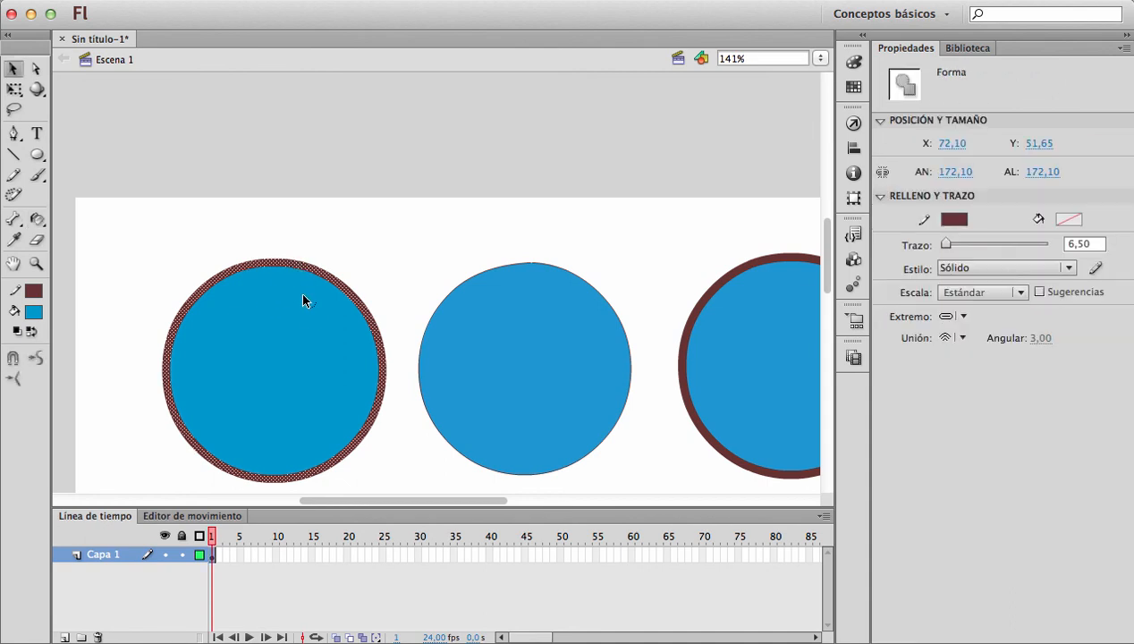
left_click(385, 281)
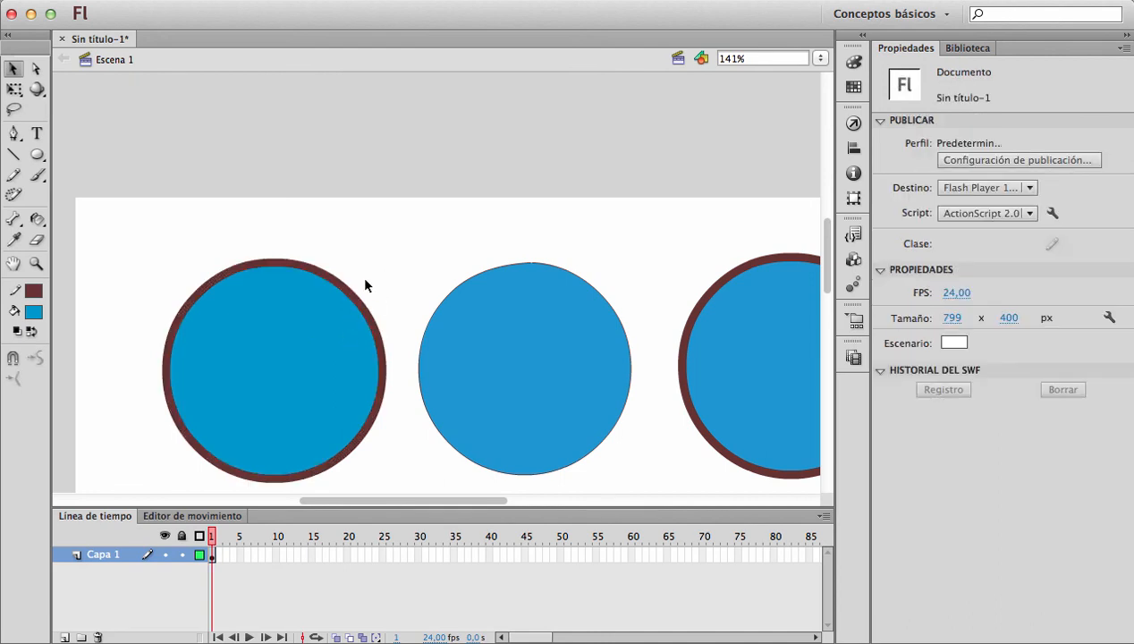
left_click(37, 218)
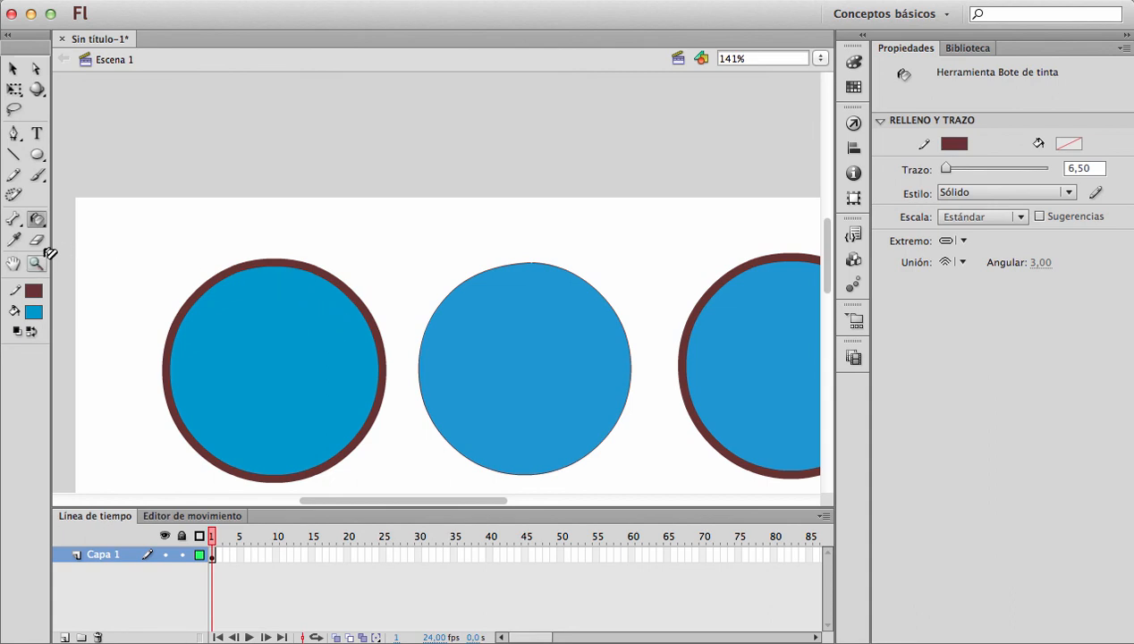
left_click(15, 69)
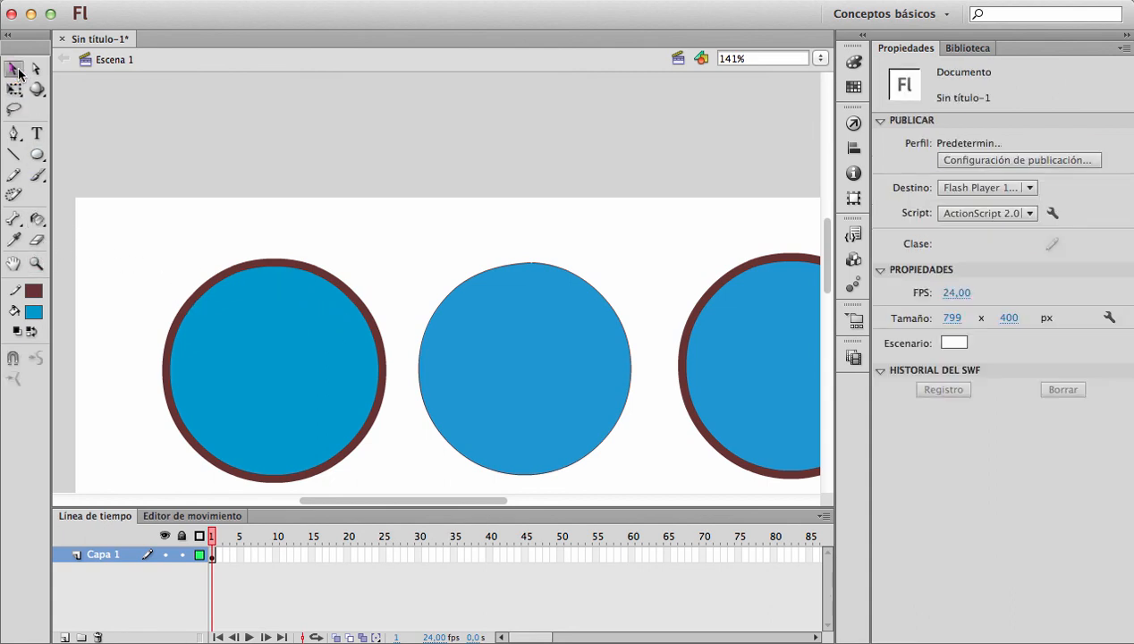
Step: Try erasing a diagonal strip across the left circle with the Eraser in Borrar normal mode, and undo it
left_click(39, 237)
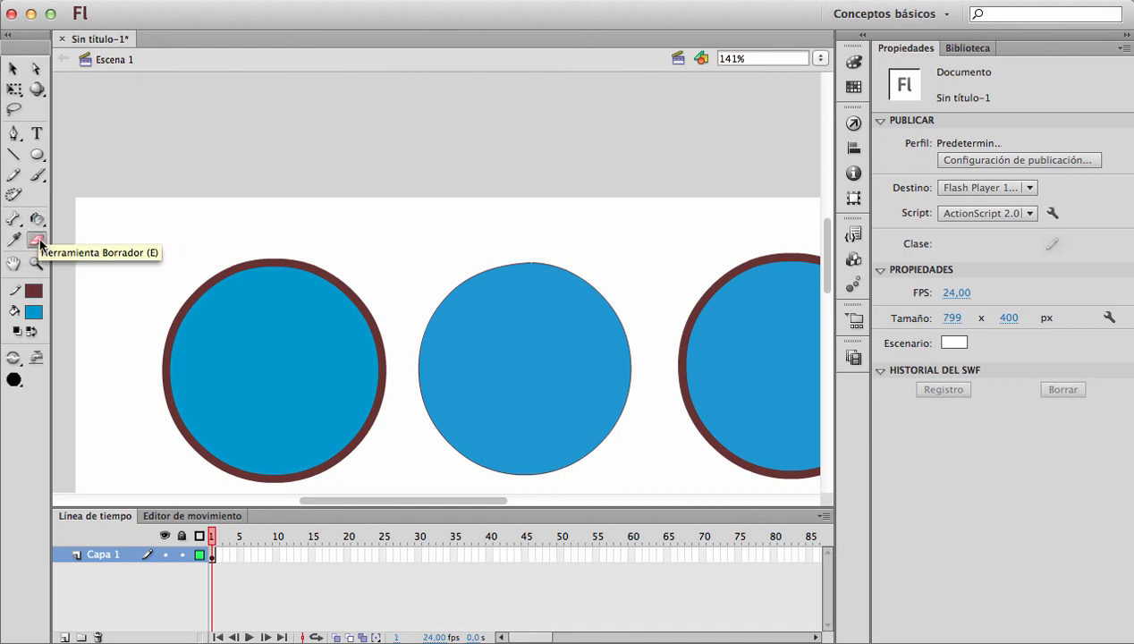
left_click(13, 358)
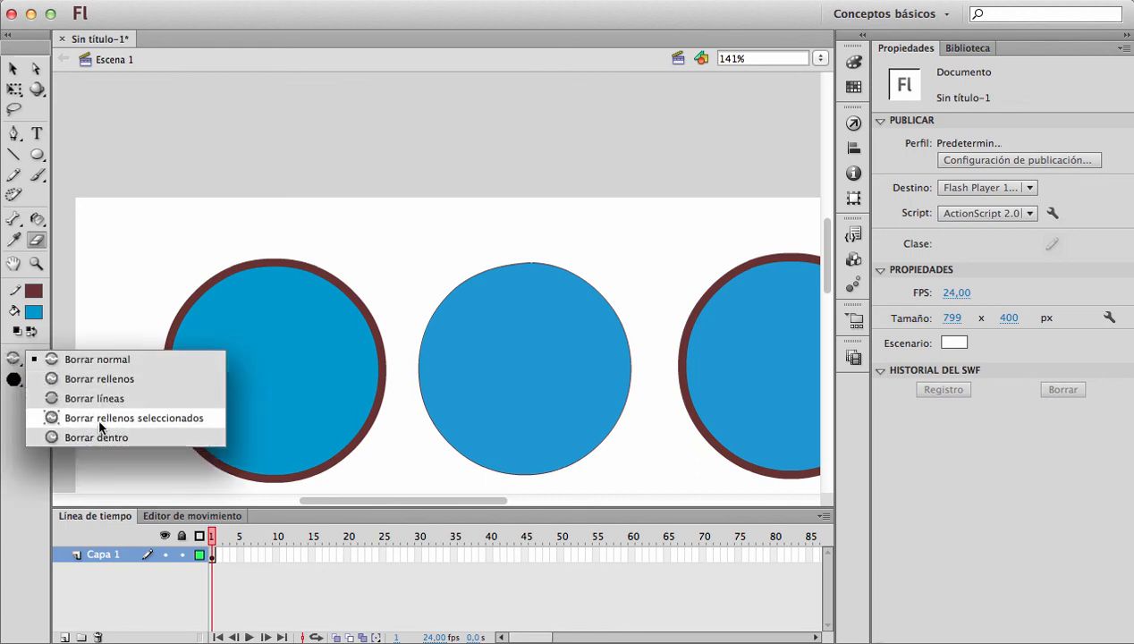
left_click(96, 358)
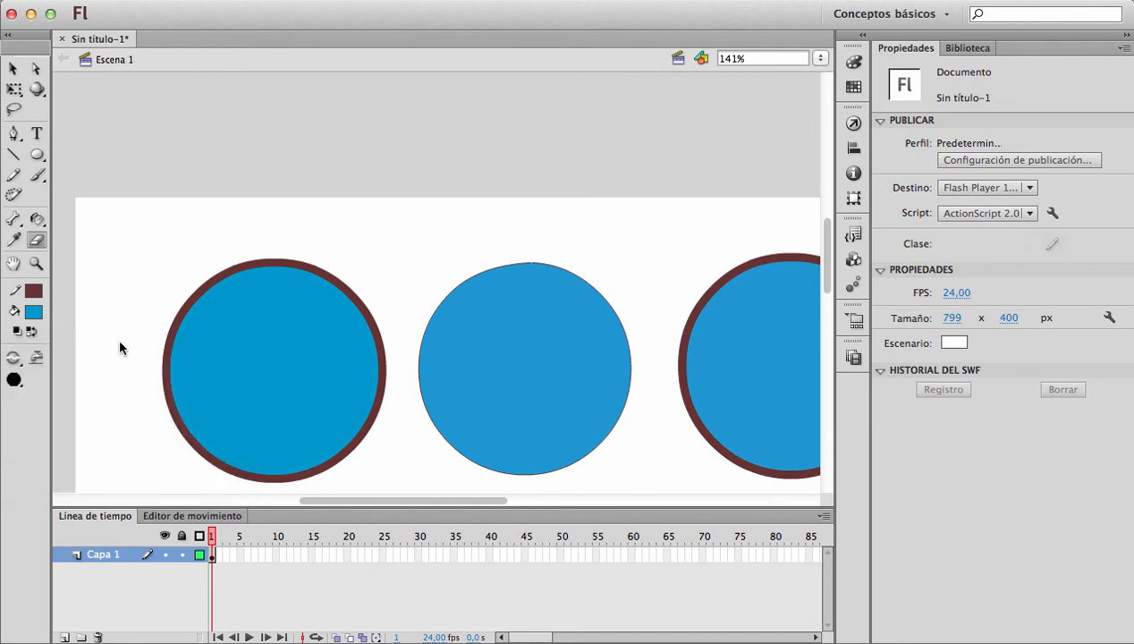
left_click_drag(225, 228, 360, 494)
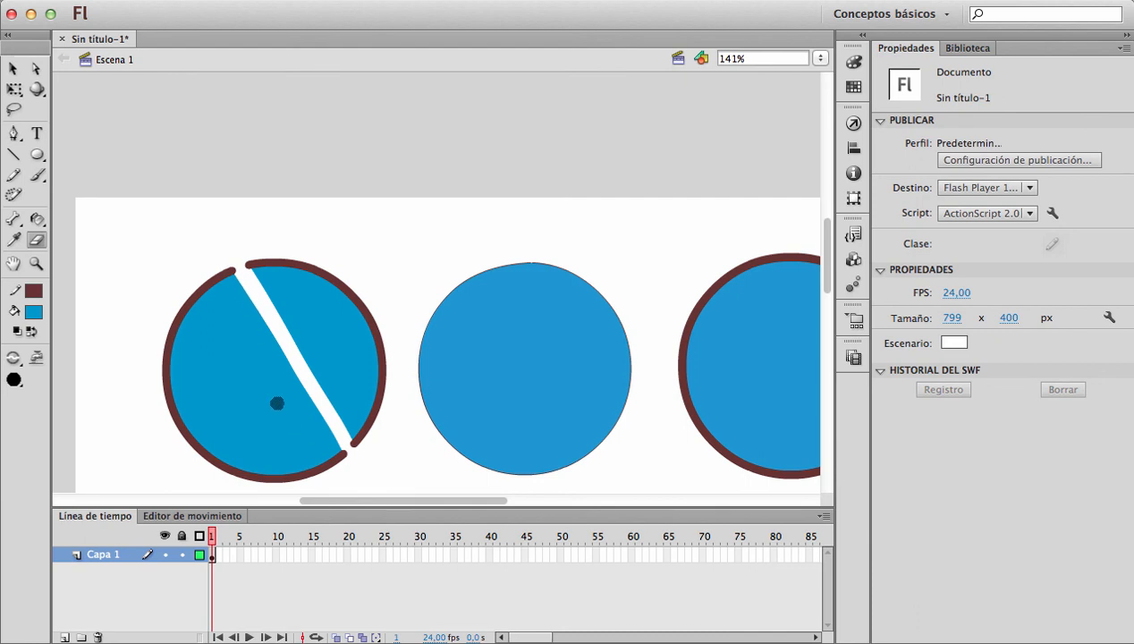
key("super+z")
Step: Try erasing a diagonal strip across the left circle with the Eraser in Borrar rellenos mode, and undo it
left_click(14, 360)
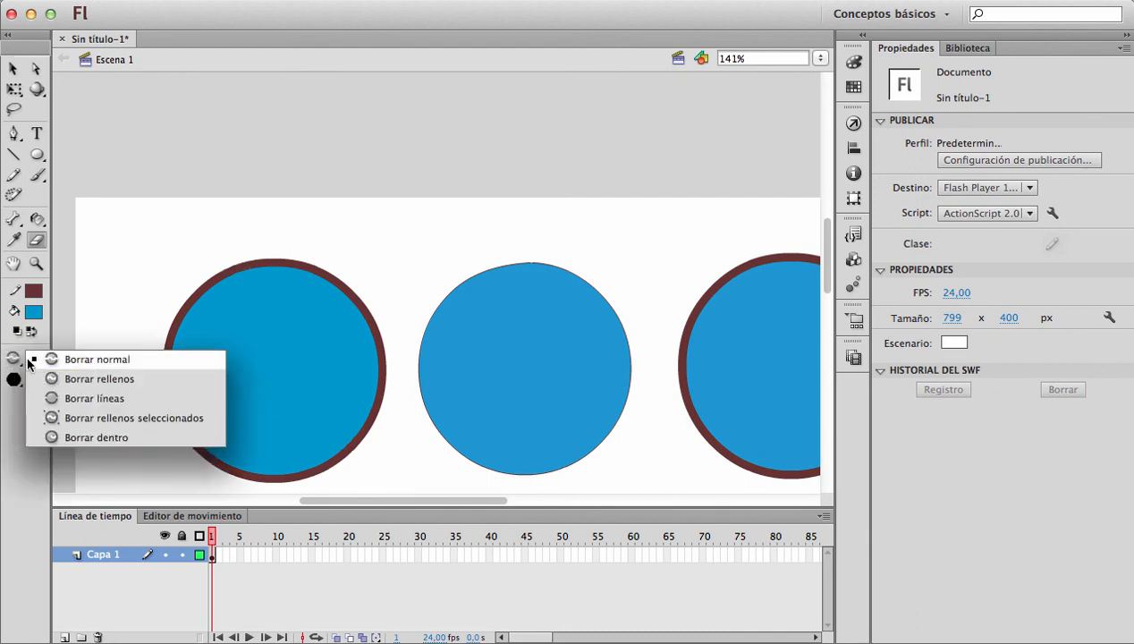
left_click(117, 379)
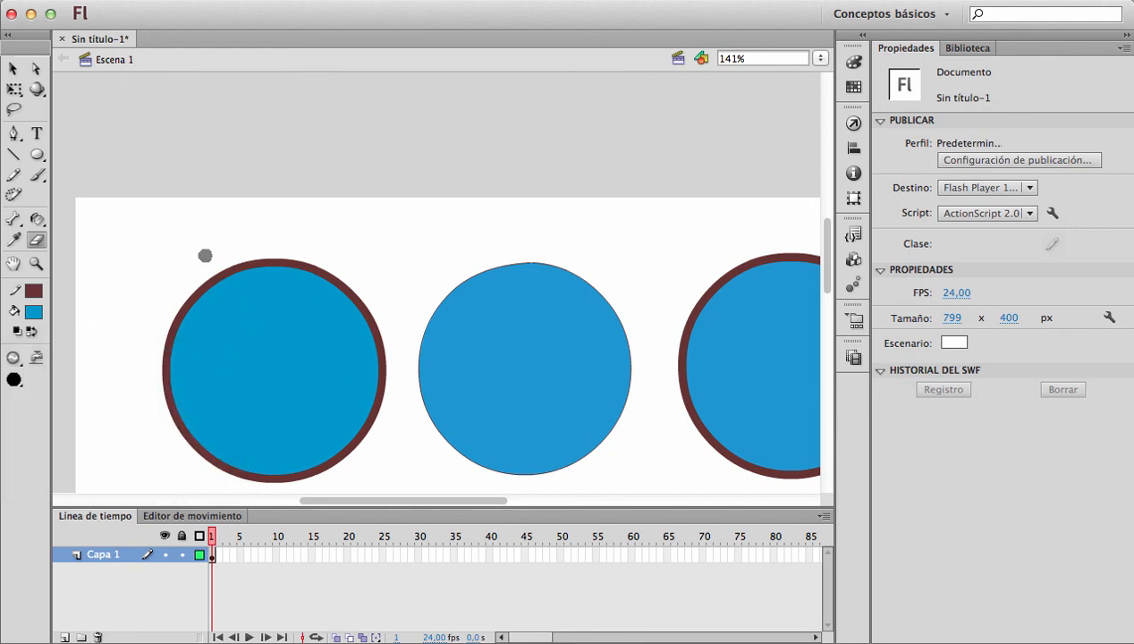
mouse_move(204, 253)
left_mouse_down()
mouse_move(264, 313)
mouse_move(368, 477)
left_mouse_up()
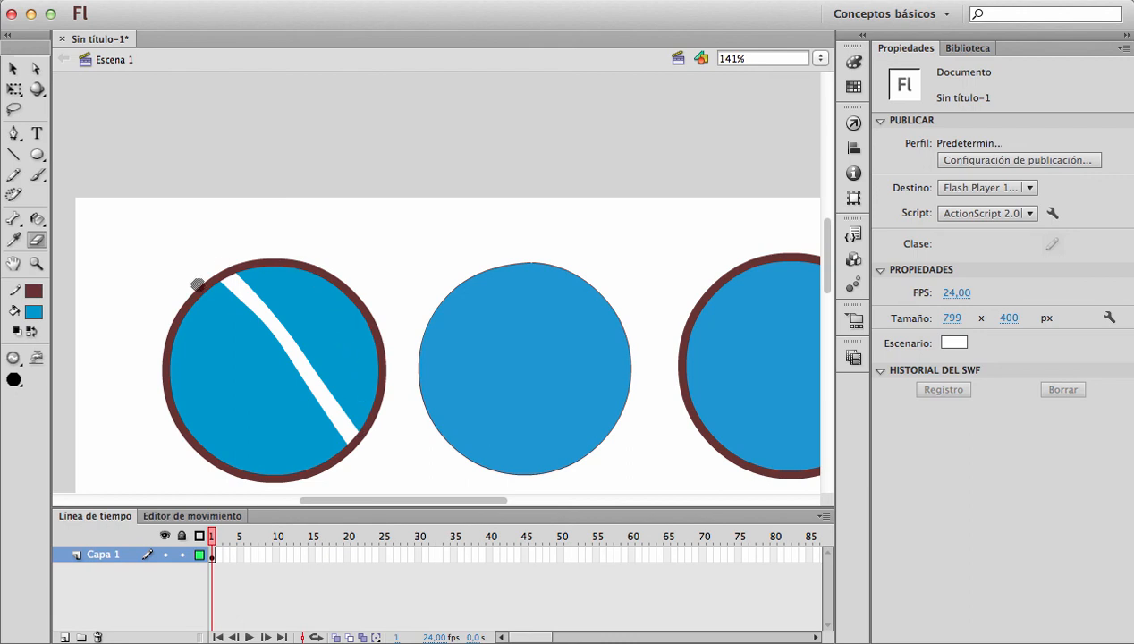
key("super+z")
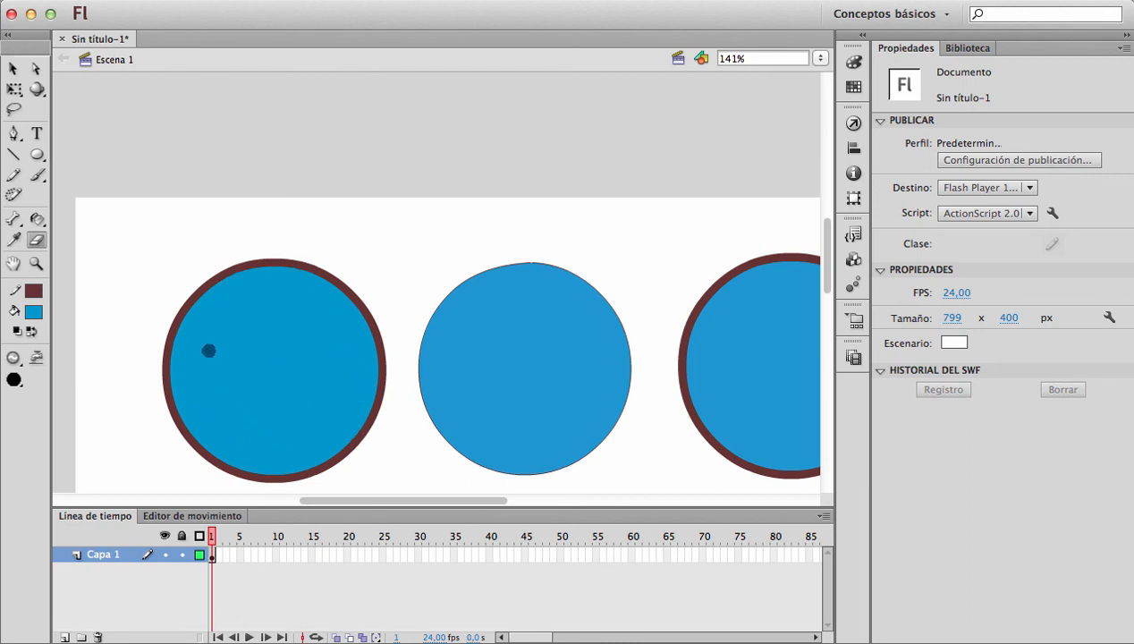
Step: Try erasing parts of the left circle's outline with the Eraser in Borrar líneas mode, and undo it
left_click(14, 358)
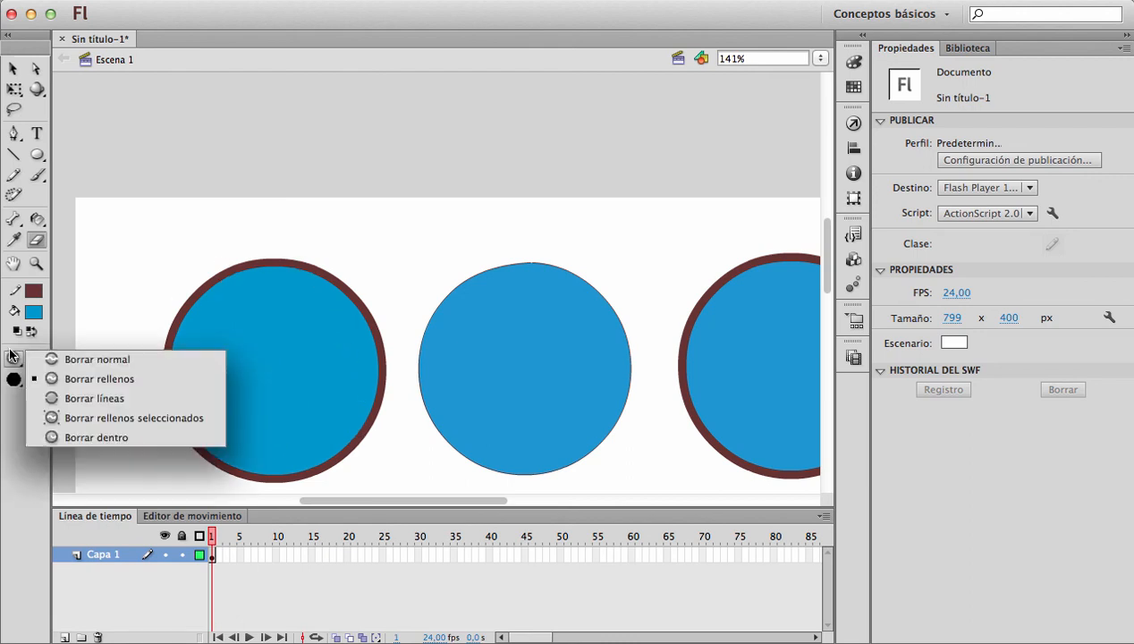
left_click(98, 407)
mouse_move(186, 290)
left_mouse_down()
mouse_move(194, 324)
mouse_move(192, 402)
mouse_move(299, 481)
left_mouse_up()
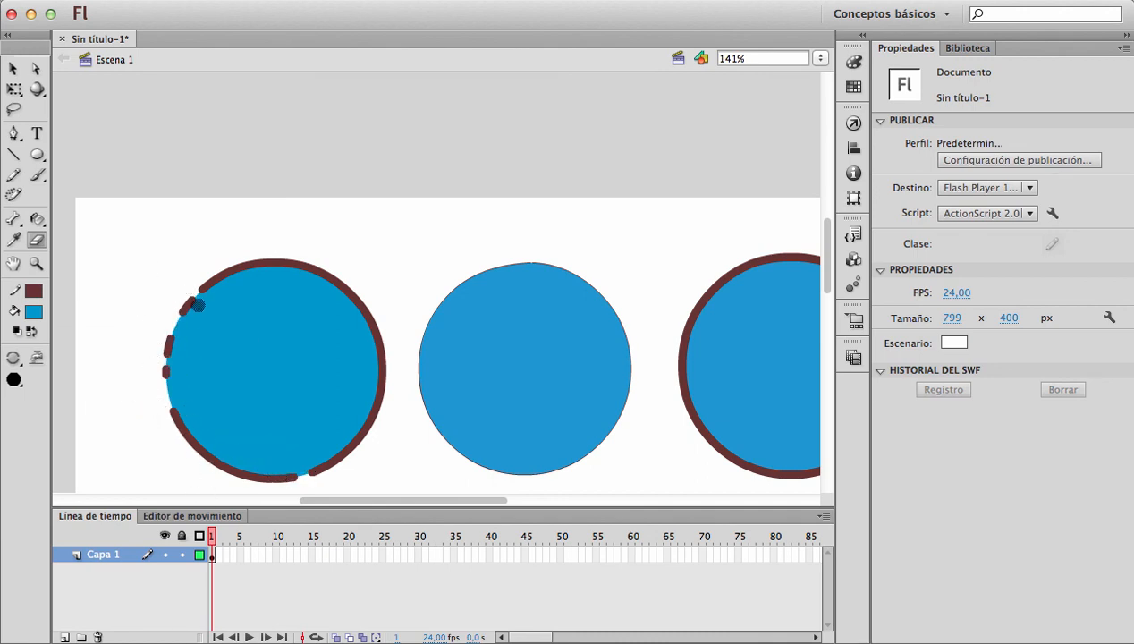
key("super+z")
Step: Try erasing a strip within a selected upper-left portion of the left circle in Borrar rellenos seleccionados mode, and undo it
left_click(14, 357)
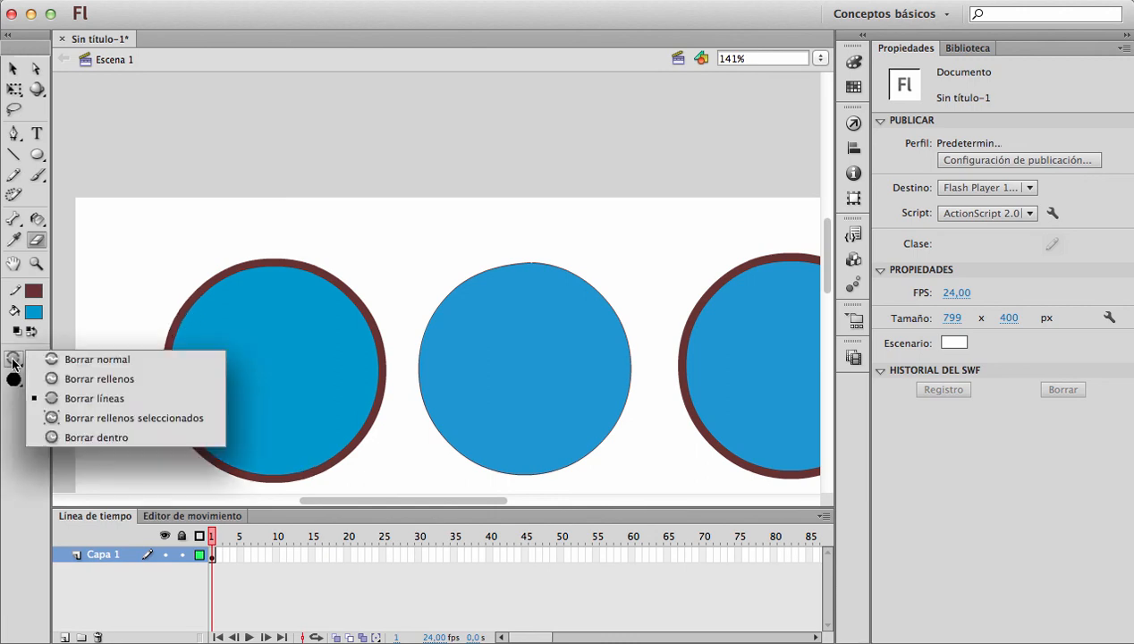
left_click(120, 418)
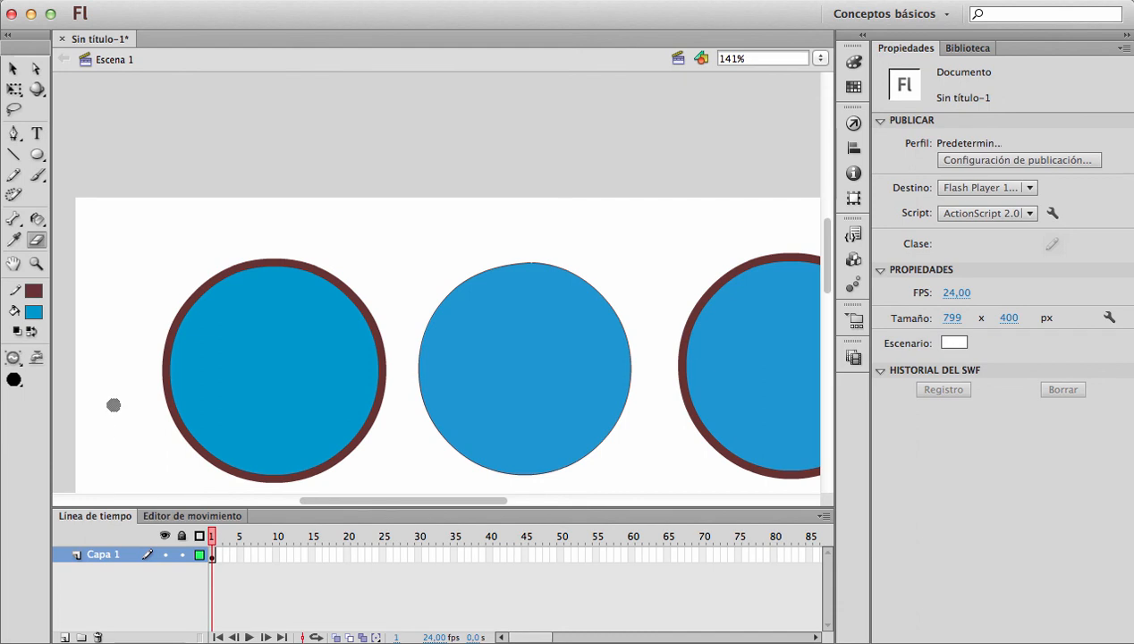
key("v")
left_click_drag(150, 258, 258, 346)
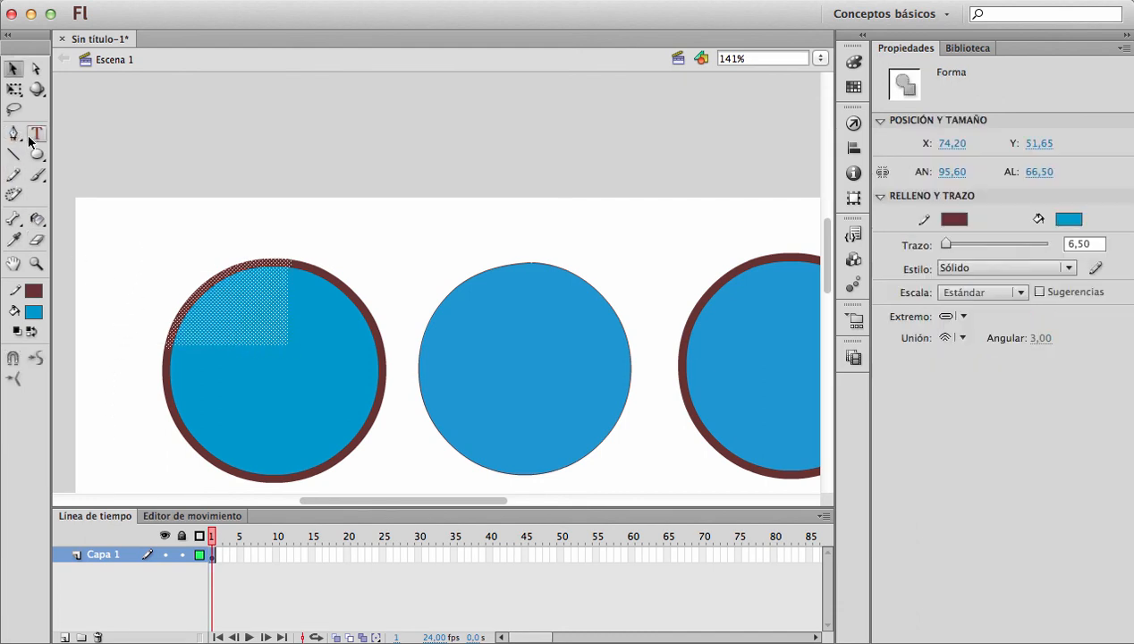
left_click(38, 239)
left_click_drag(214, 284, 260, 344)
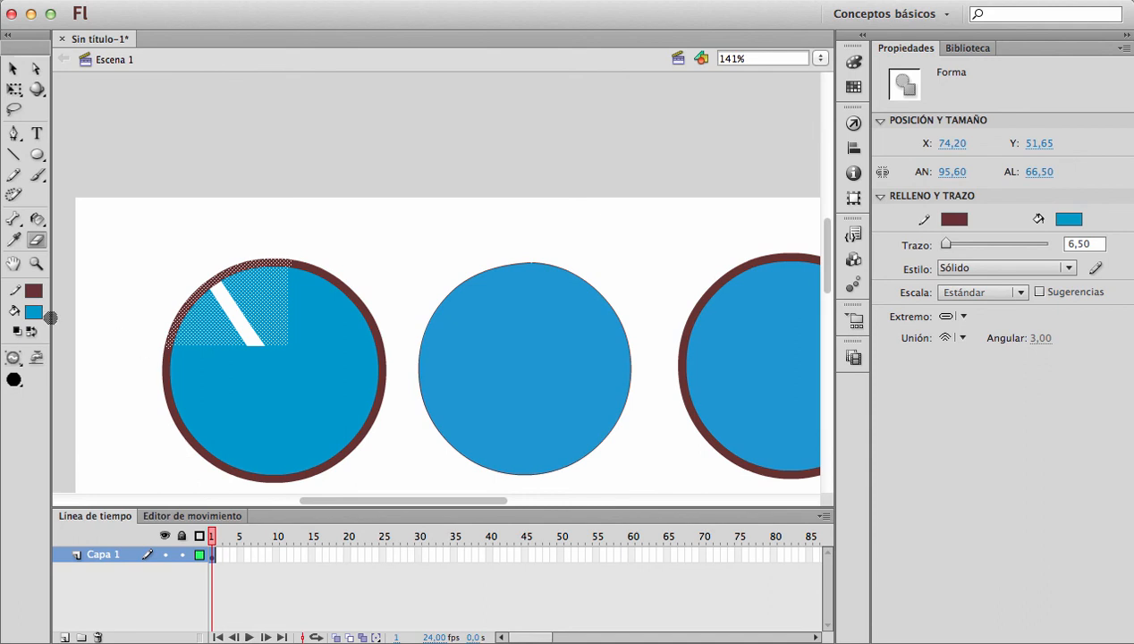
key("v")
left_click(145, 298)
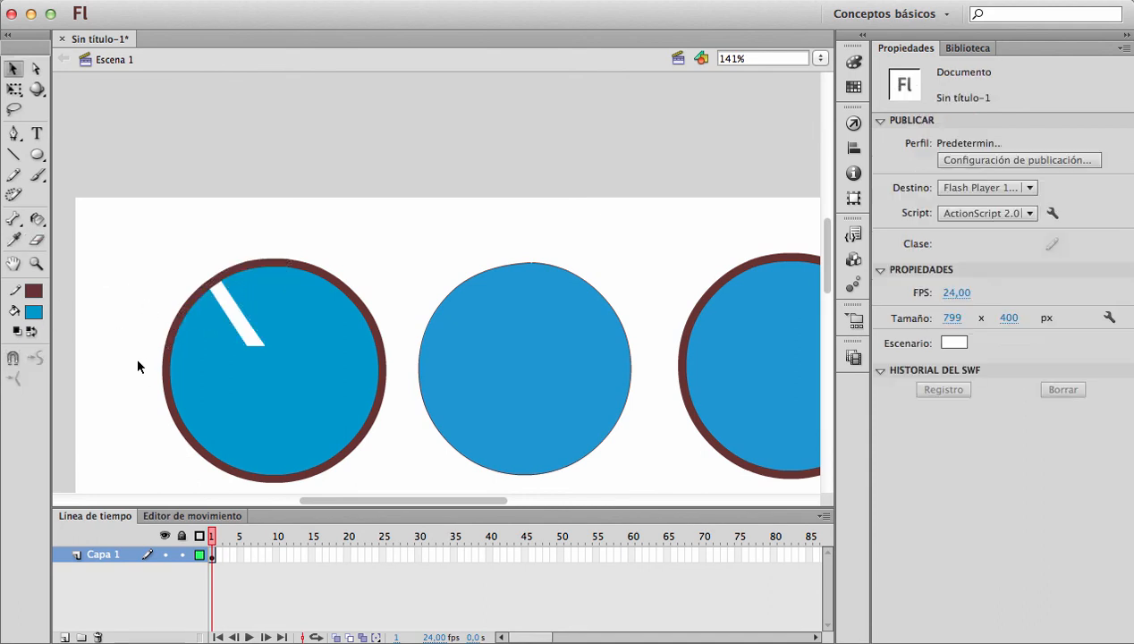
key("ctrl+z")
key("ctrl+z")
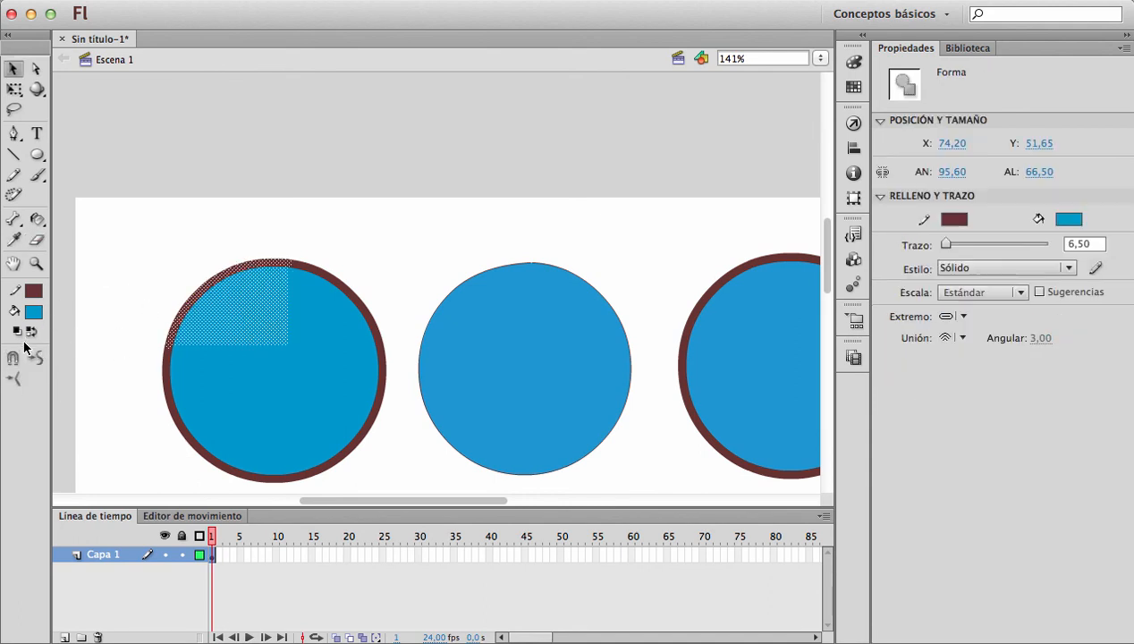
Step: Review the available round and square Eraser shapes and sizes without changing the current one
key("e")
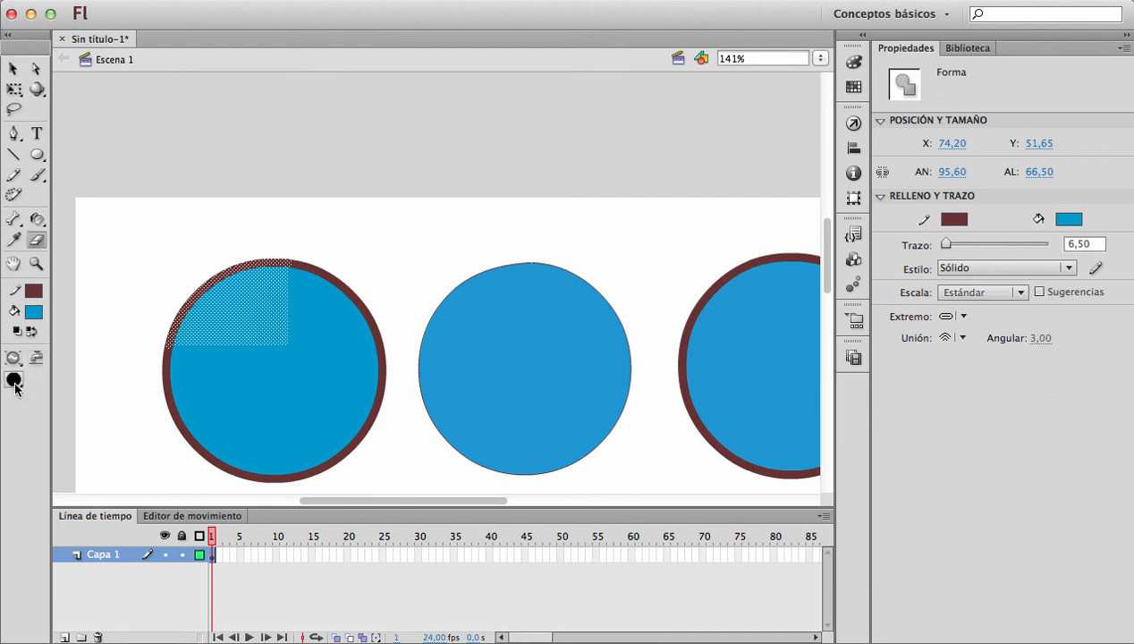
left_click(14, 381)
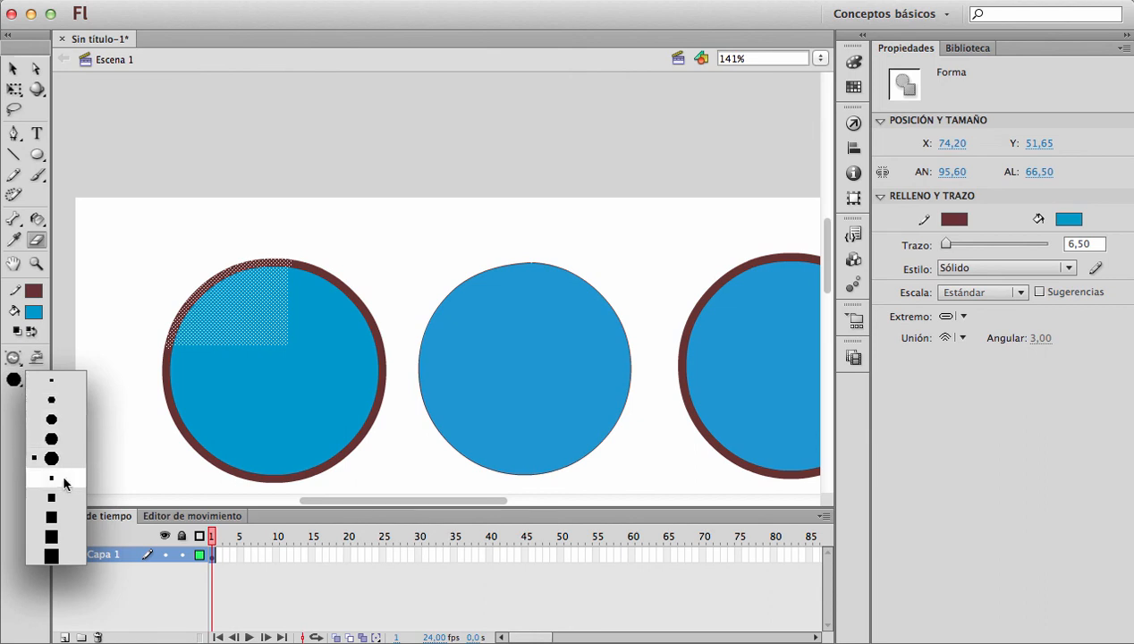
left_click(12, 377)
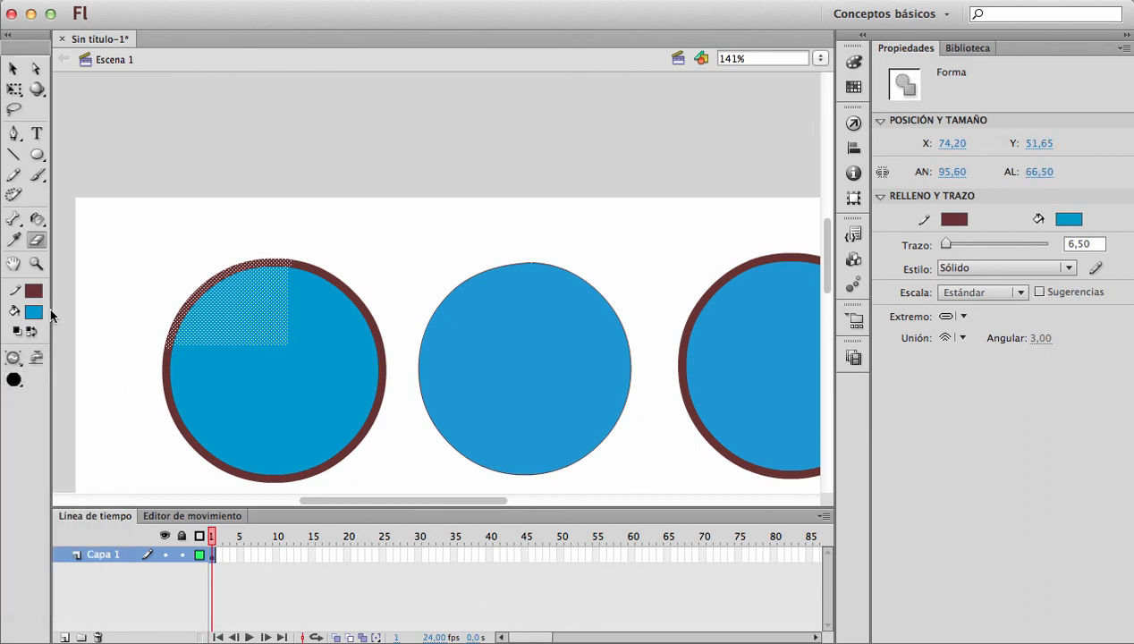
Step: Delete all three example circles from the stage
key("v")
left_click(131, 295)
mouse_move(120, 240)
left_mouse_down()
mouse_move(314, 458)
mouse_move(420, 510)
mouse_move(394, 495)
left_mouse_up()
key("z")
left_click(479, 374, "alt")
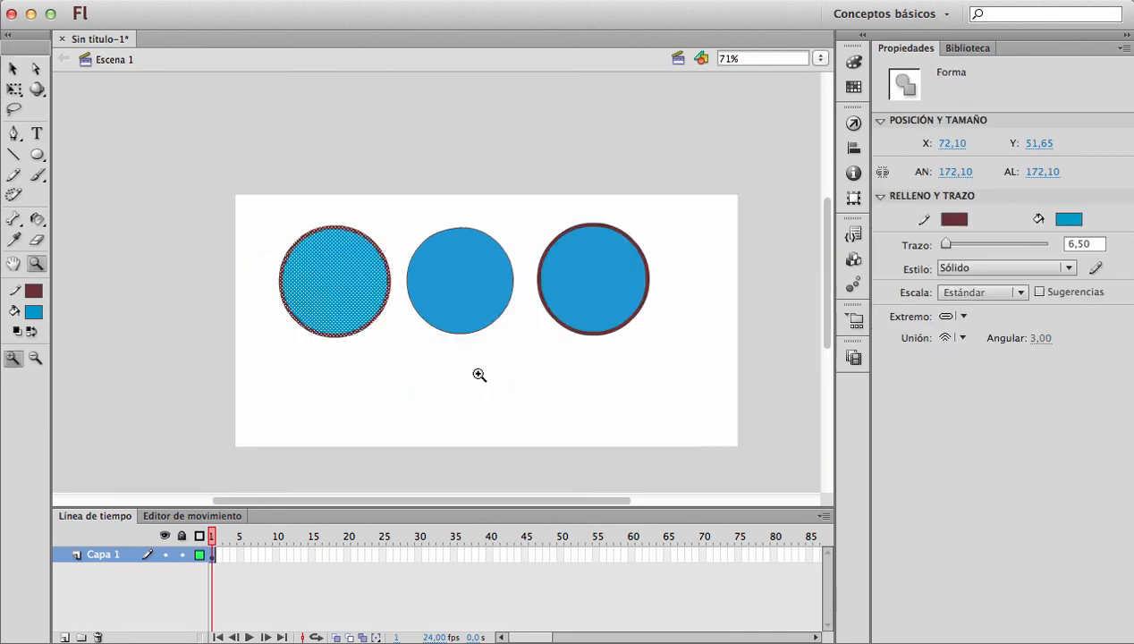
left_click(480, 374, "alt")
left_click_drag(288, 188, 482, 310)
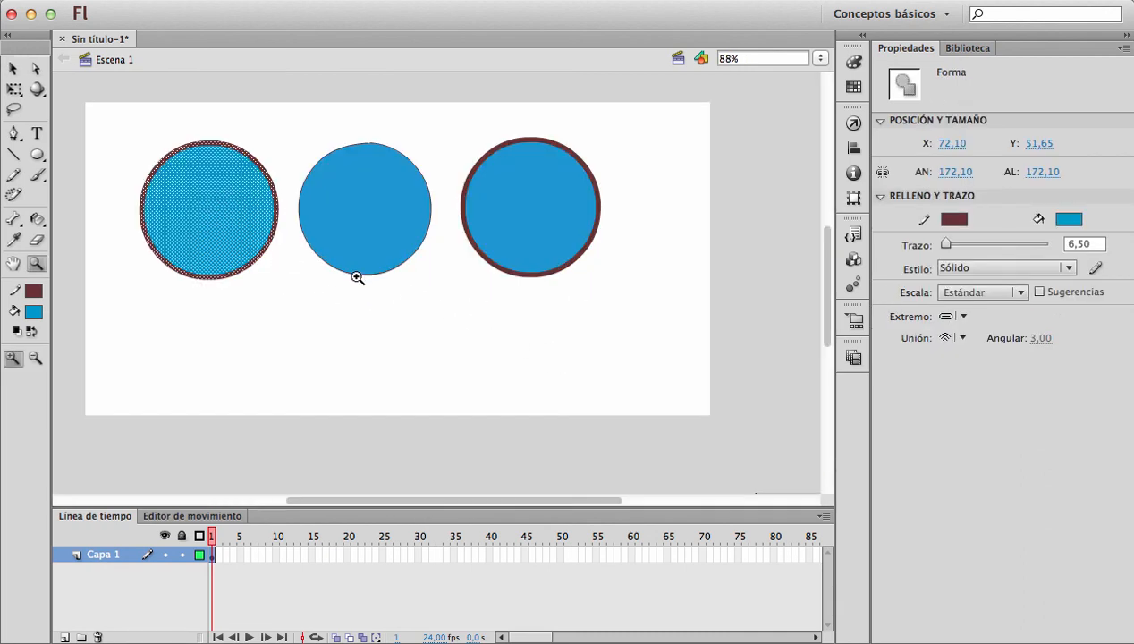
key("v")
left_click_drag(622, 353, 95, 111)
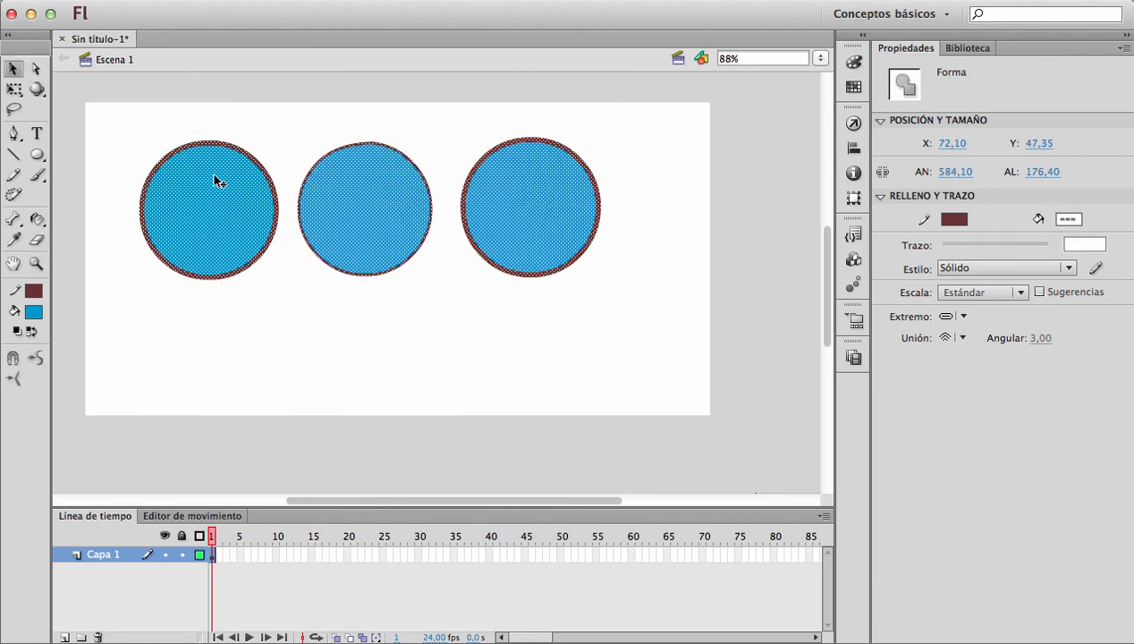
key("Delete")
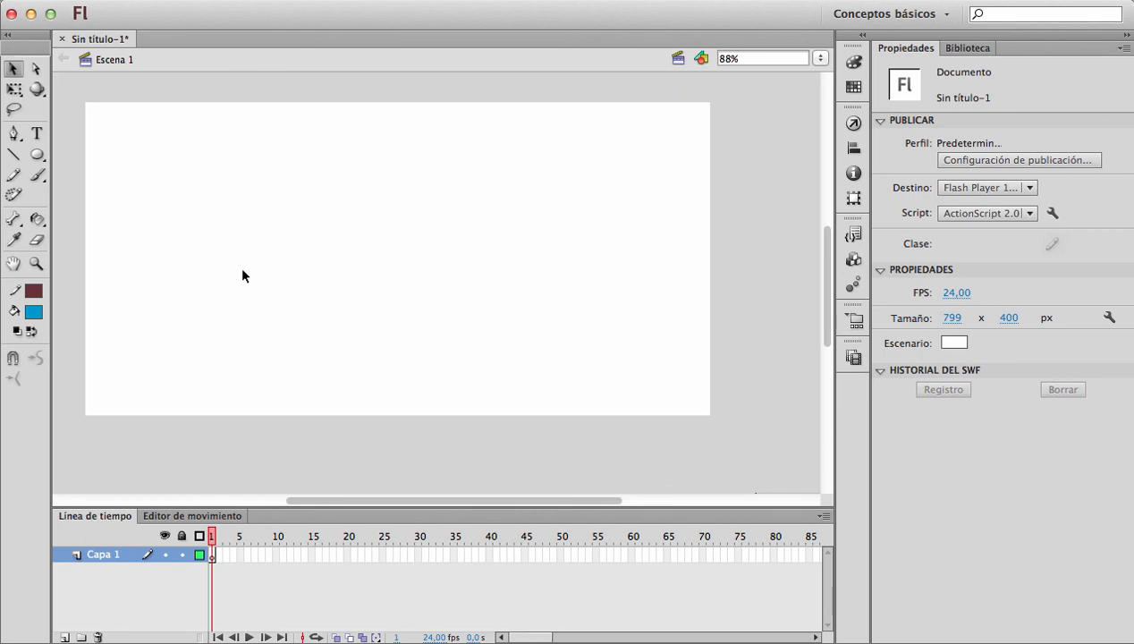
Step: Draw a blue circle without a stroke, about 217 px across, near the middle of the stage with the Oval tool
scroll(241, 270, "left", 3)
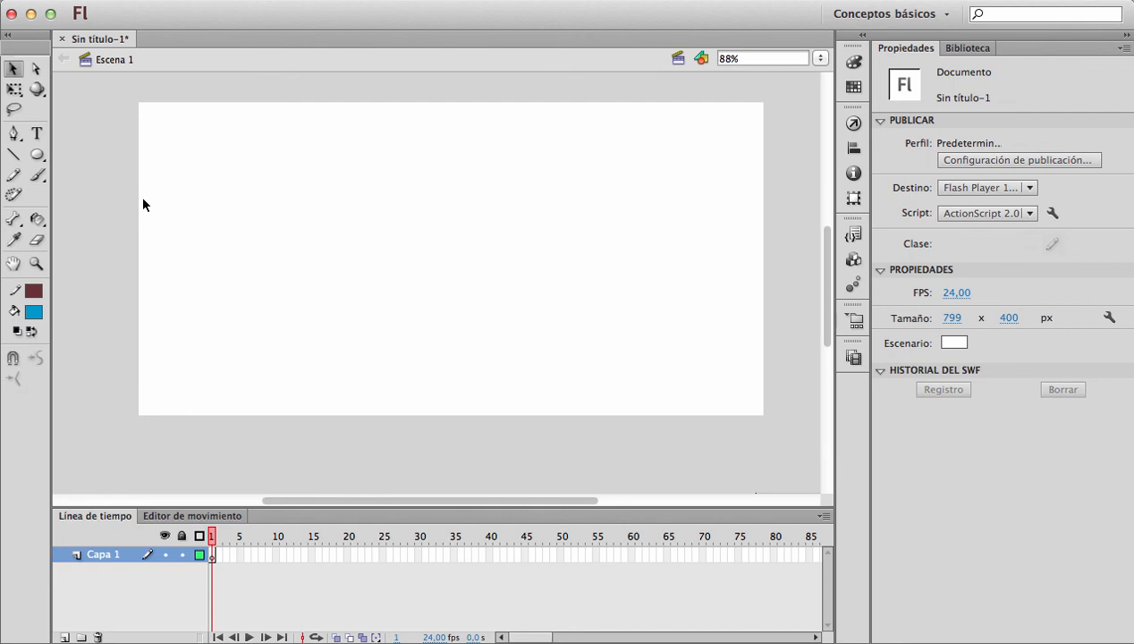
left_click(36, 155)
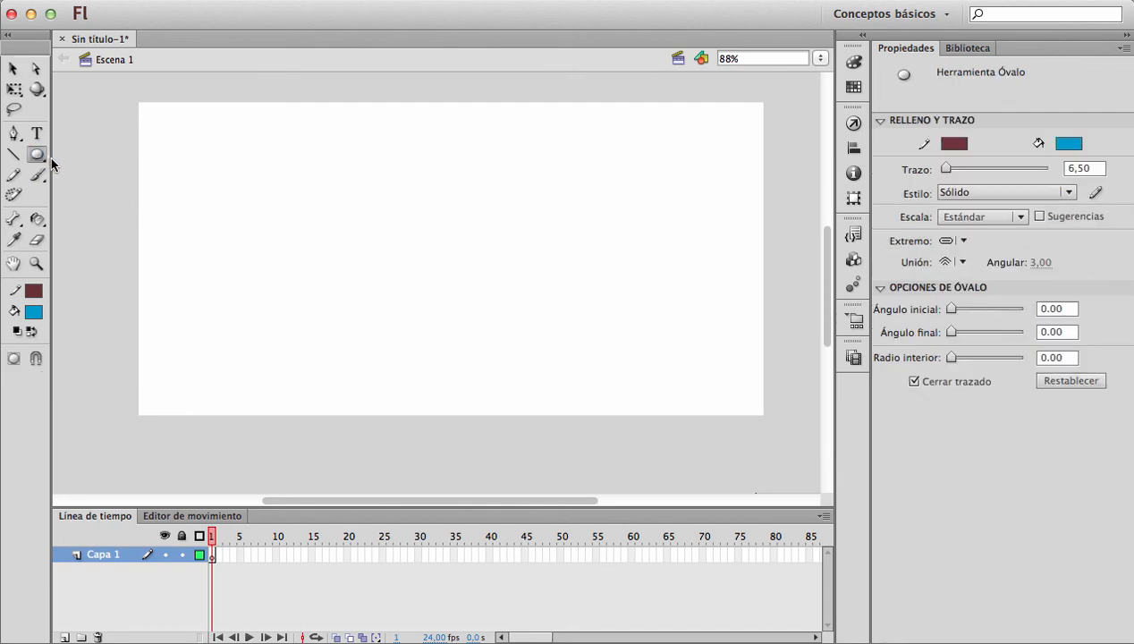
left_click(34, 295)
left_click(279, 311)
left_click_drag(341, 180, 510, 348)
key("v")
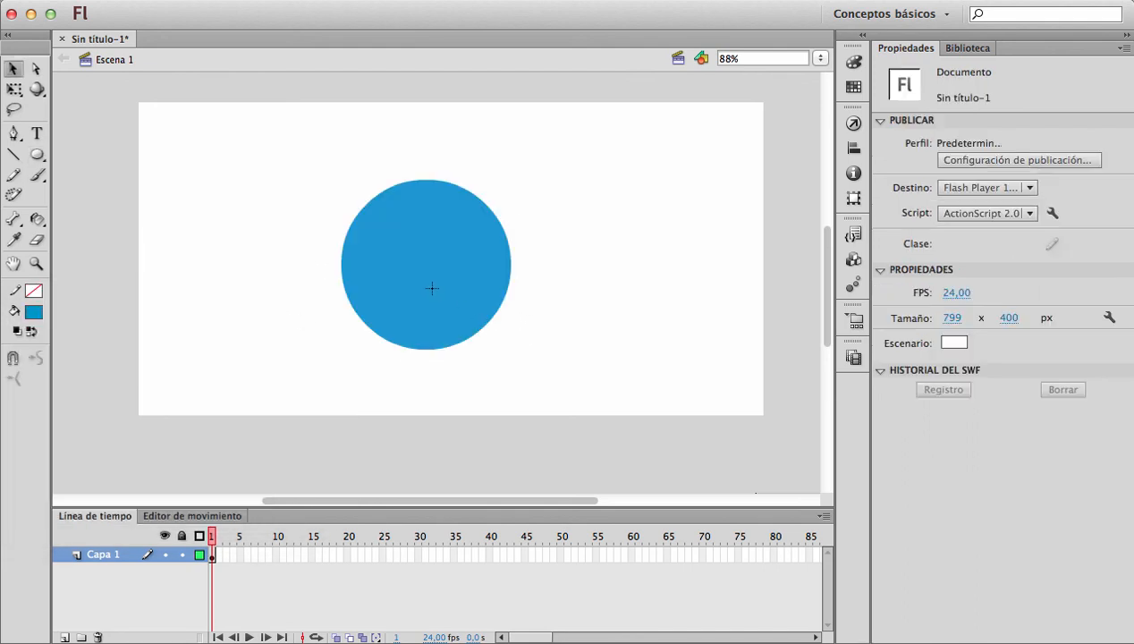
Step: Convert the blue circle into a movie clip symbol (Clip de película) named azul
left_click(433, 286)
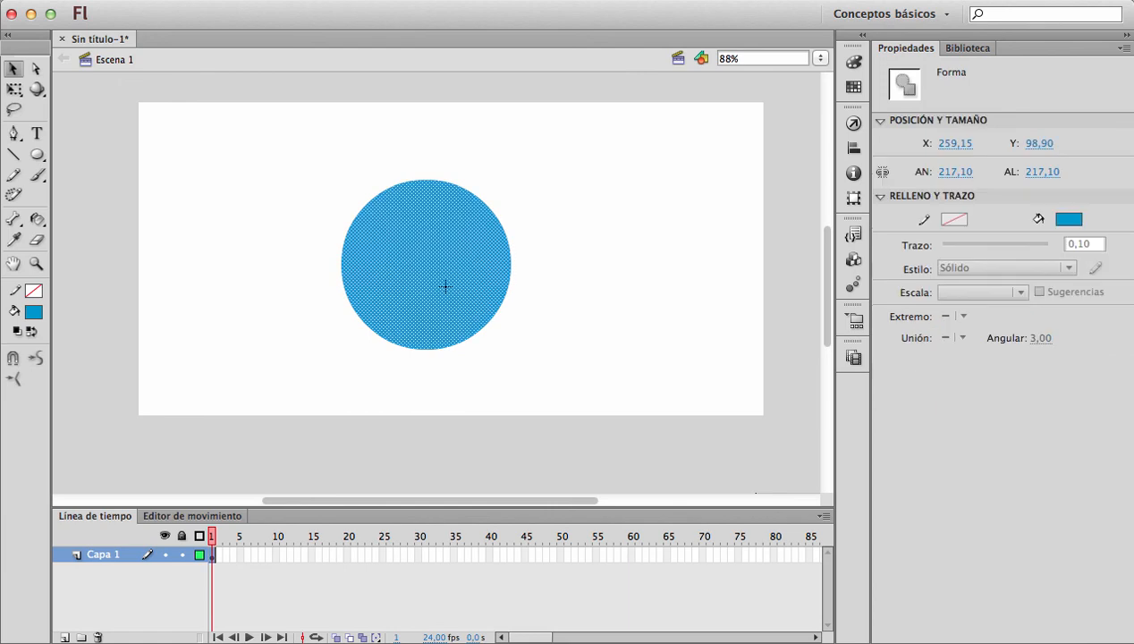
right_click(414, 248)
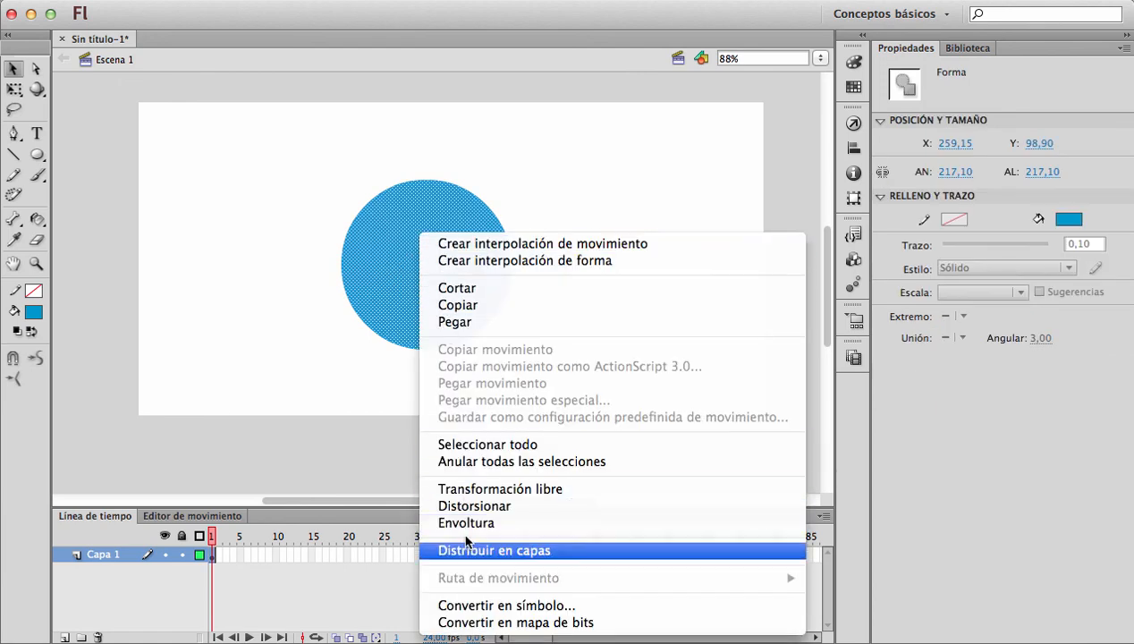
left_click(468, 606)
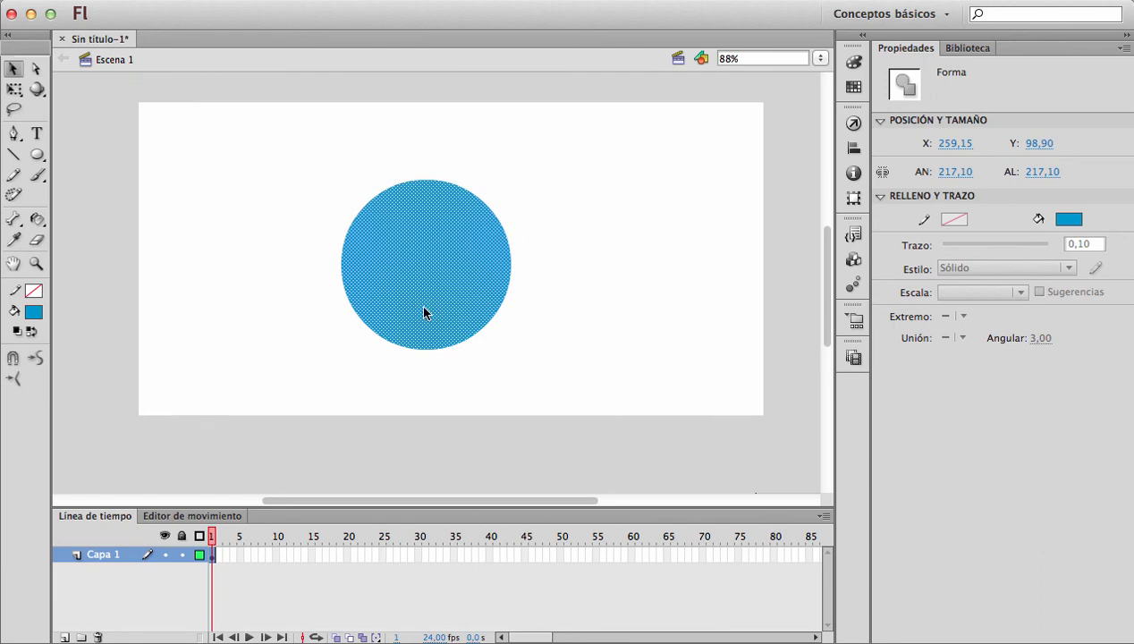
right_click(414, 310)
left_click(481, 579)
right_click(425, 336)
left_click(450, 404)
right_click(416, 312)
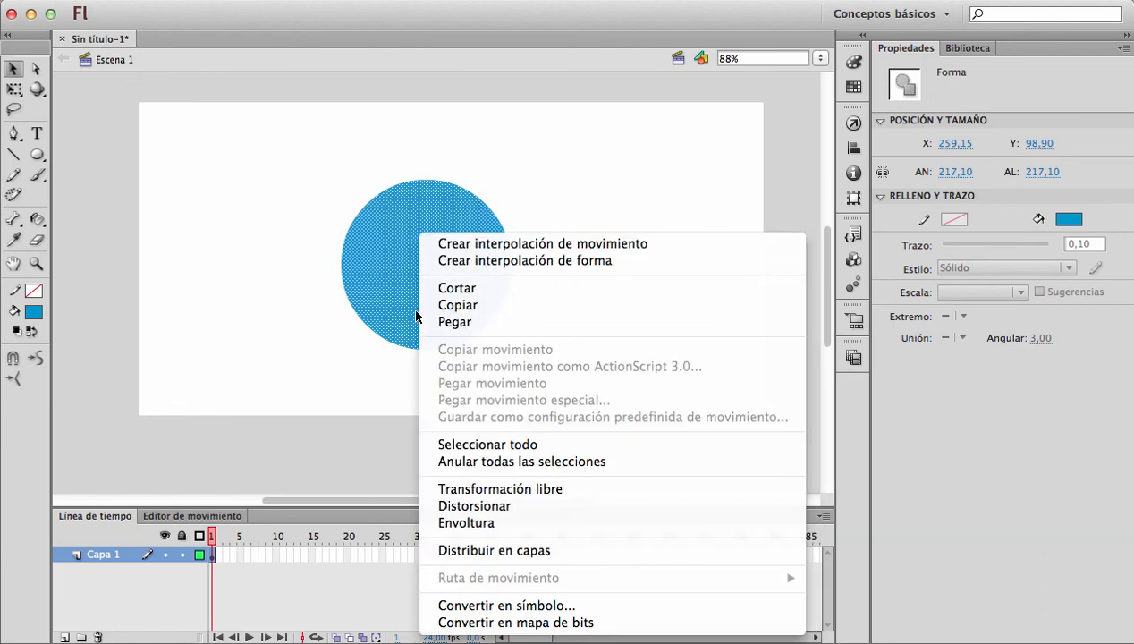
left_click(499, 606)
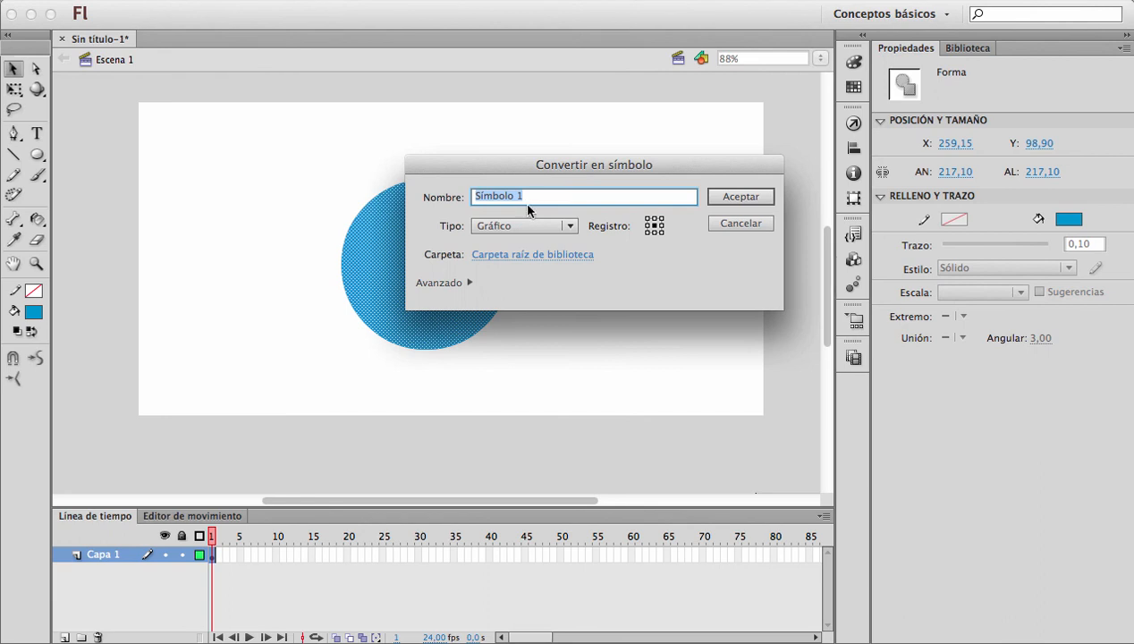
type("azul")
left_click(529, 227)
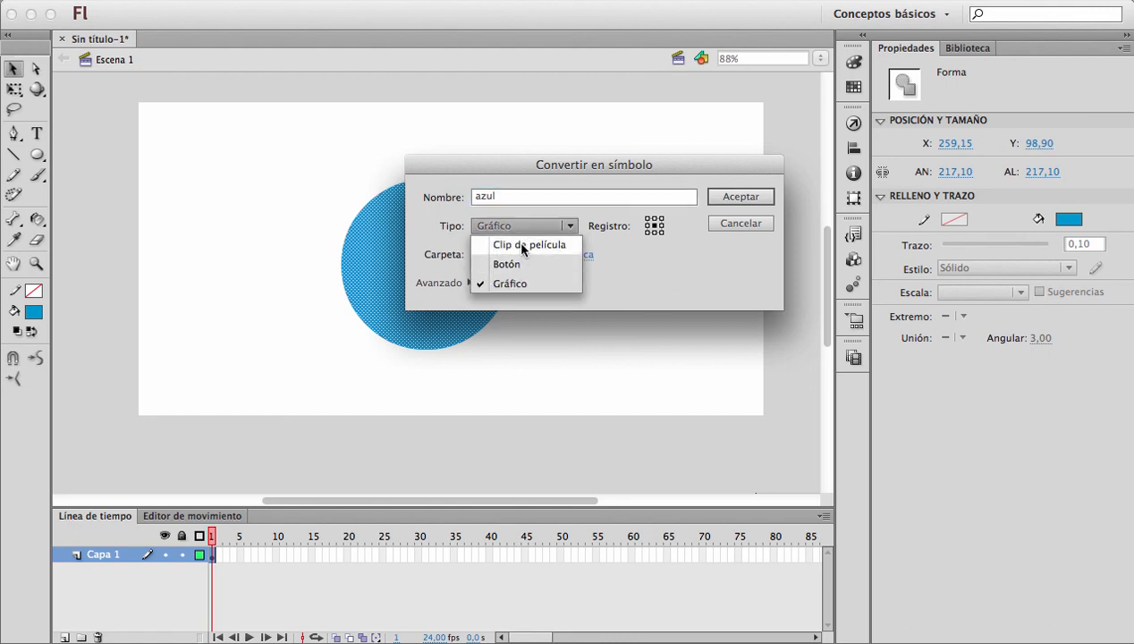
left_click(523, 245)
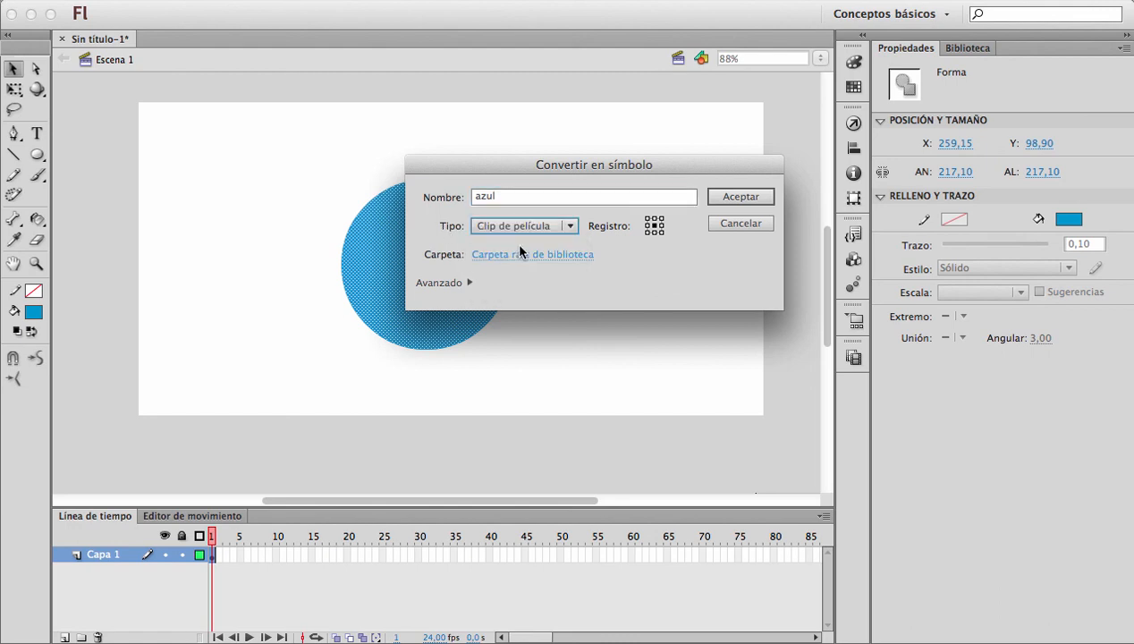
left_click(739, 198)
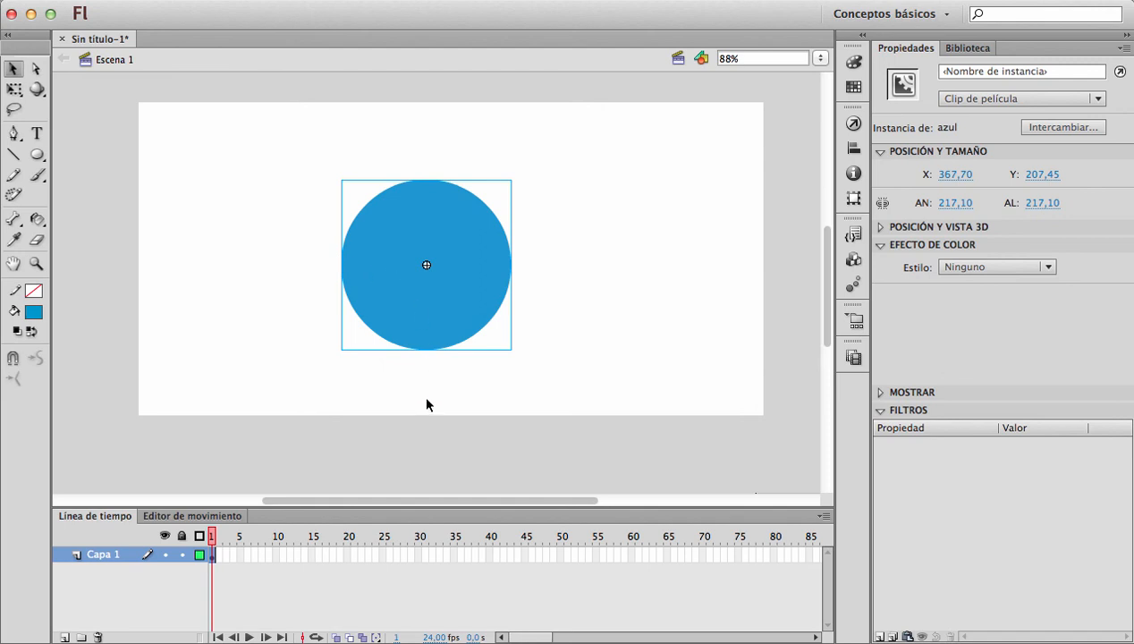
Step: Move the azul instance to the left part of the stage and duplicate it twice to form a row of three circles
left_click_drag(418, 293, 273, 284)
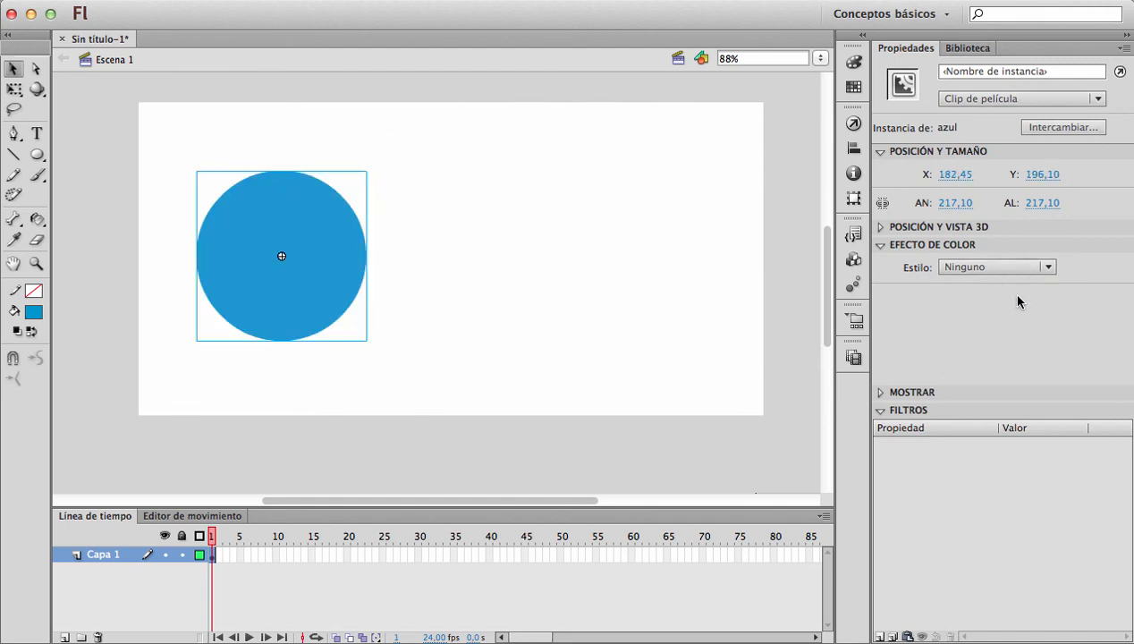
left_click(887, 247)
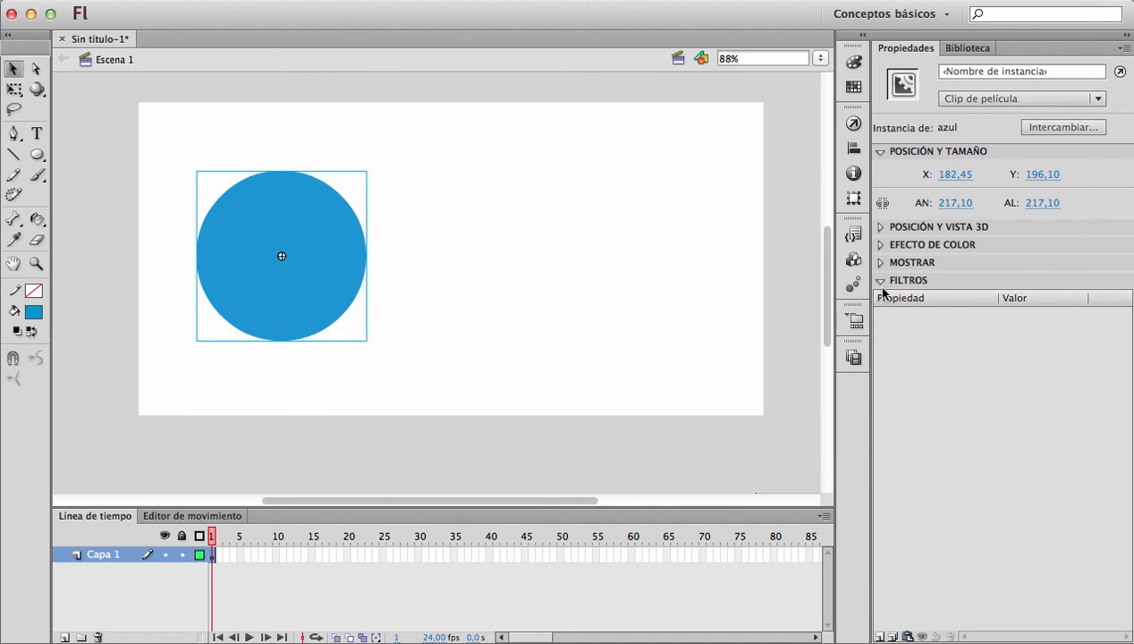
left_click_drag(302, 226, 655, 284)
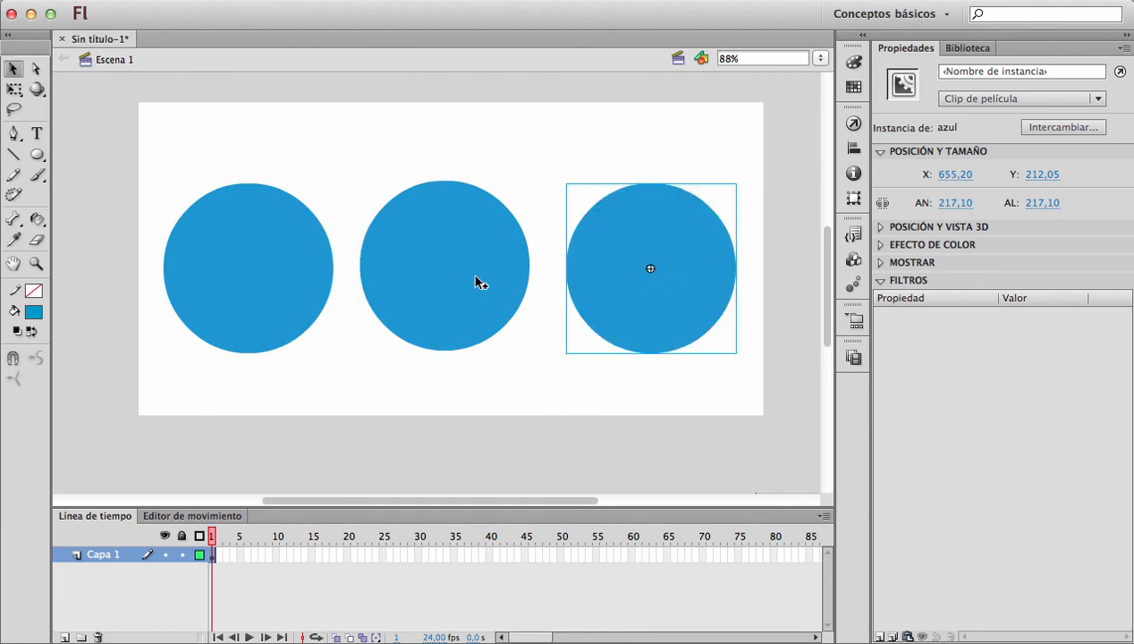
left_click_drag(475, 278, 493, 287)
left_click(307, 280)
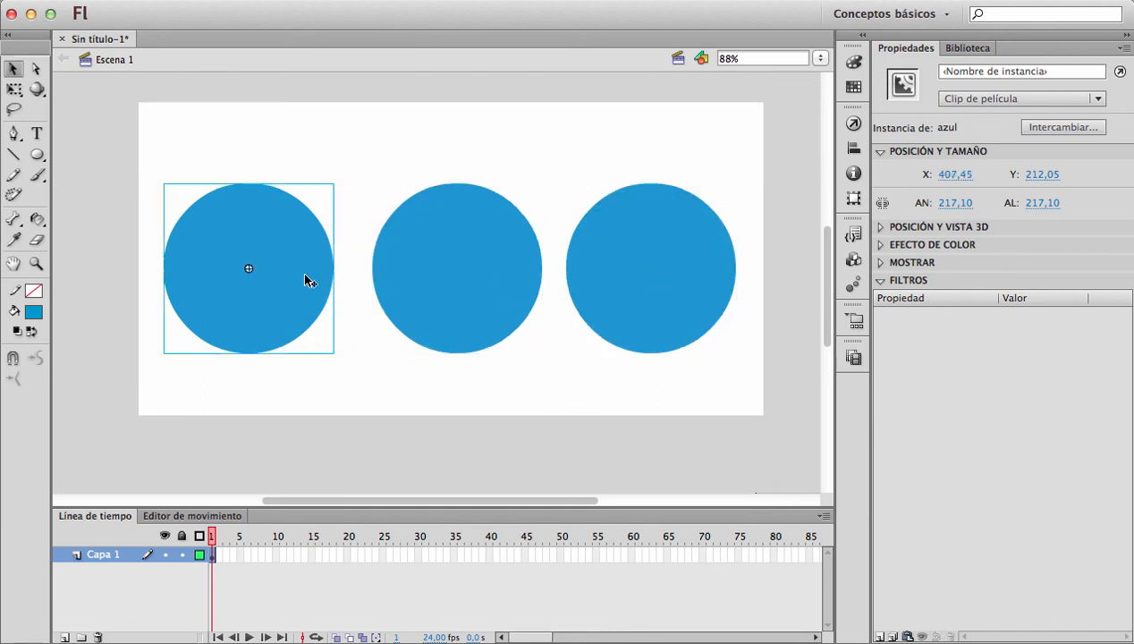
left_click(431, 366)
left_click_drag(445, 307, 437, 311)
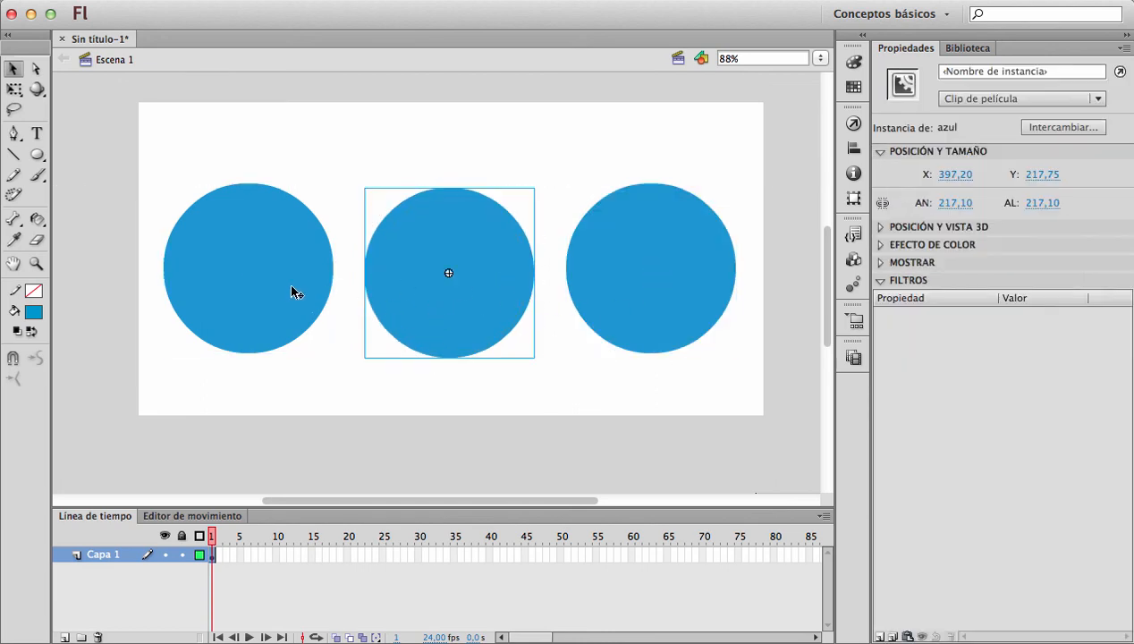
Step: Apply a Sombra filter to the left circle with a 12 px blur in both X and Y
left_click(295, 289)
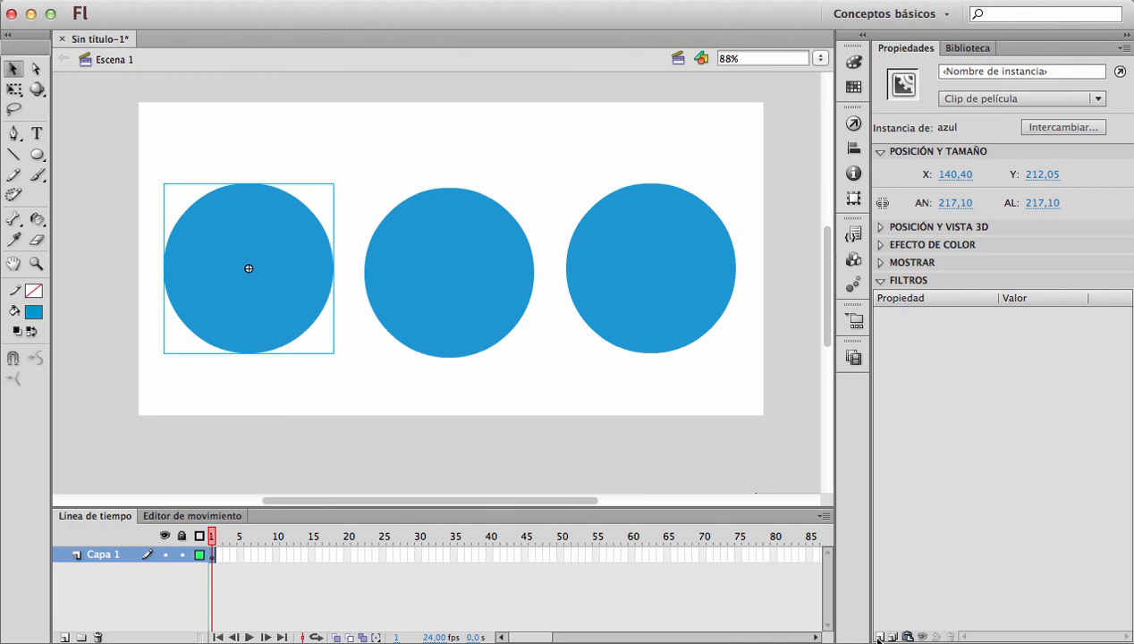
left_click(880, 636)
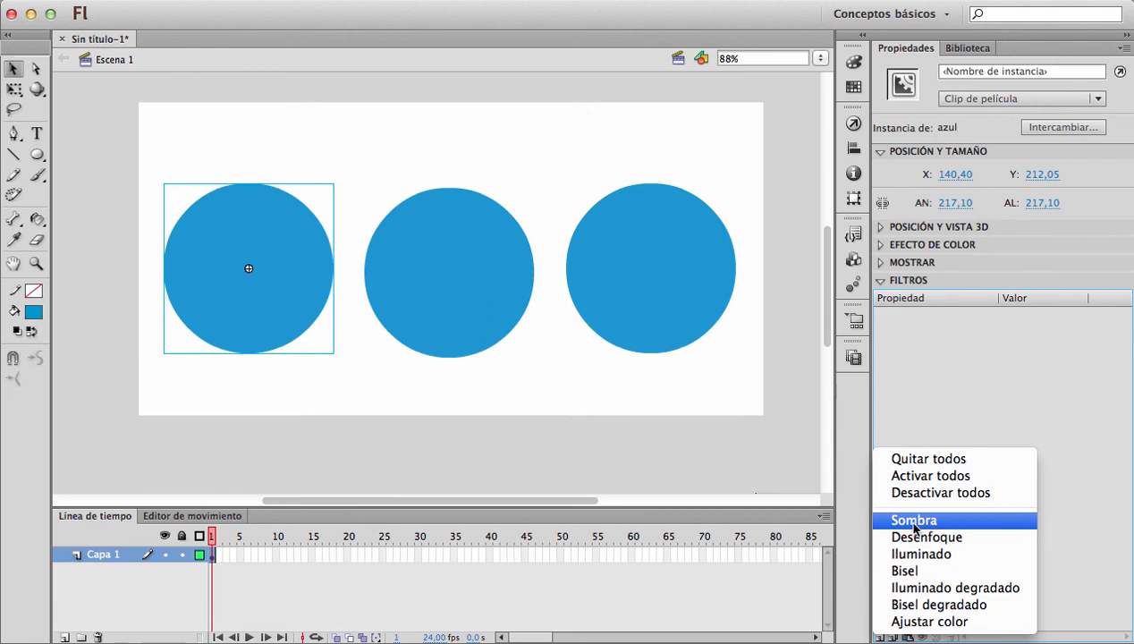
left_click(924, 522)
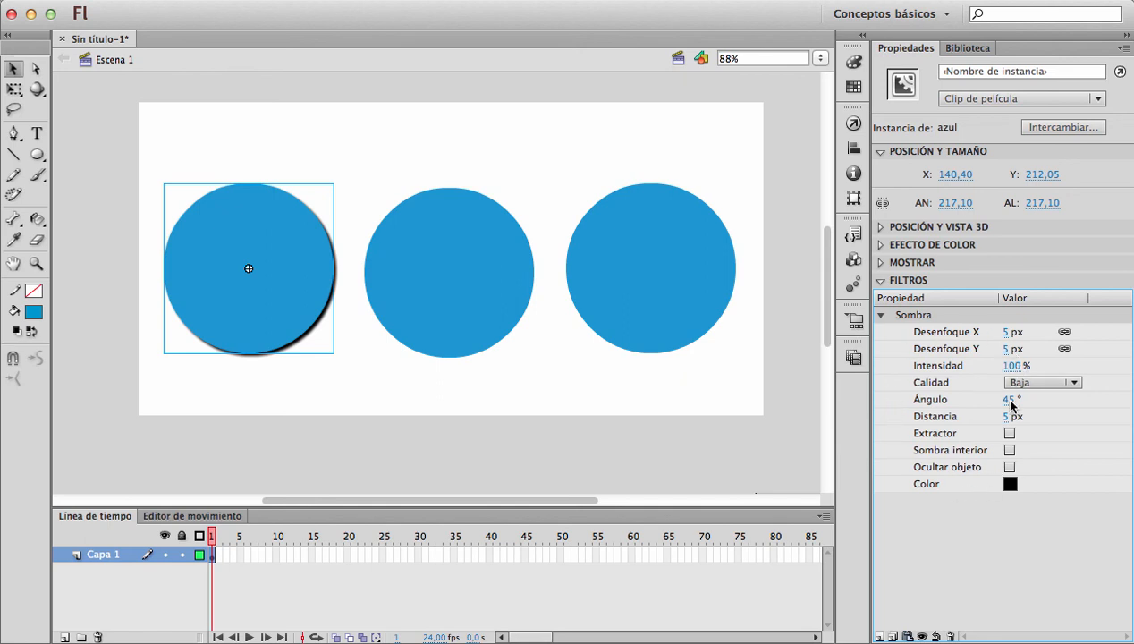
left_click(1003, 333)
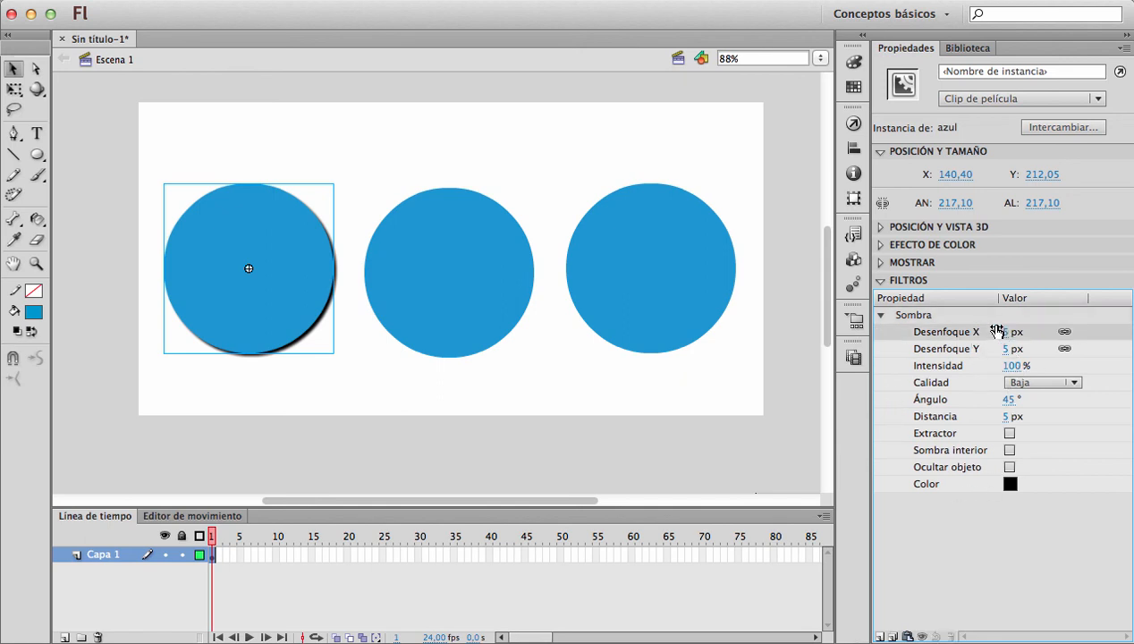
left_click_drag(1003, 335, 1010, 332)
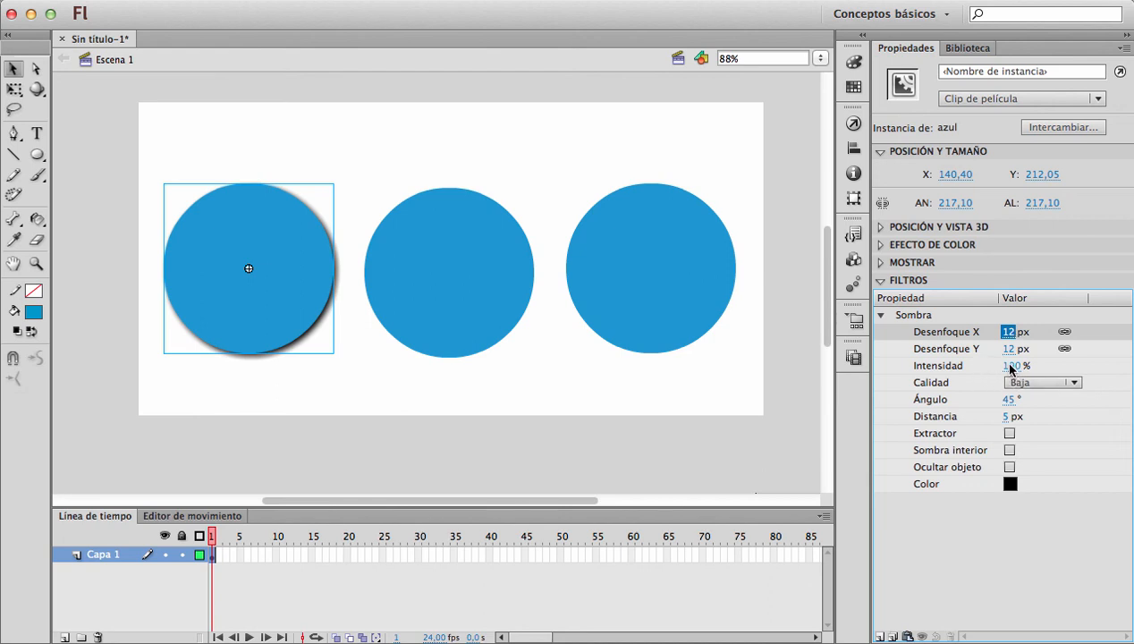
Step: Set the left circle's shadow intensity to 124% and its color to dark blue
left_click(1008, 366)
left_click_drag(1006, 366, 1035, 369)
left_click(1009, 484)
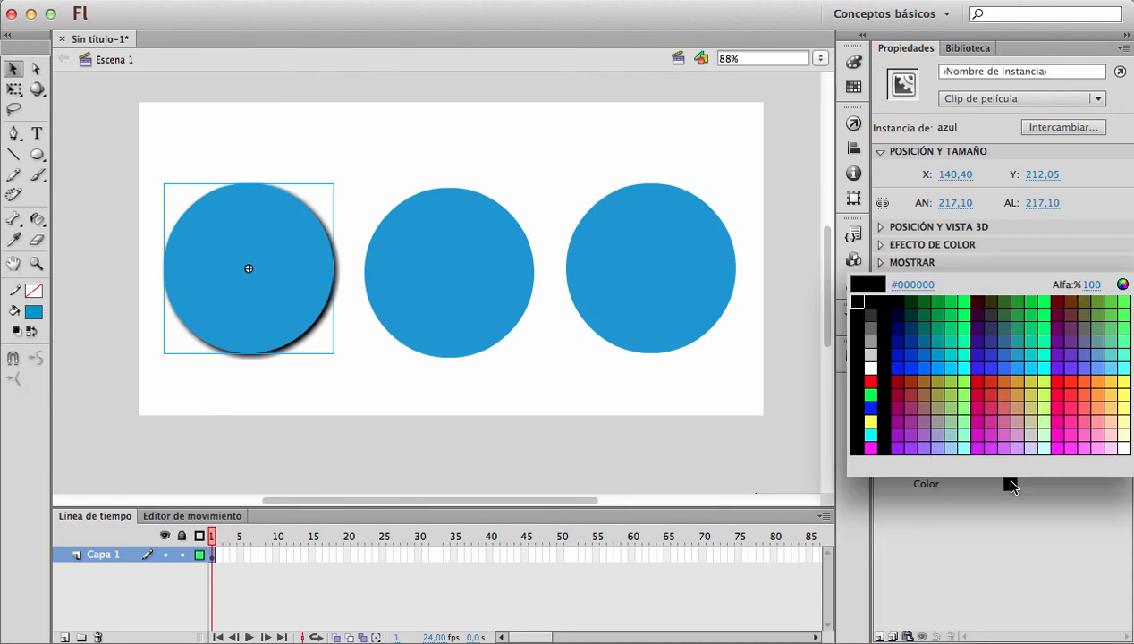
left_click(921, 334)
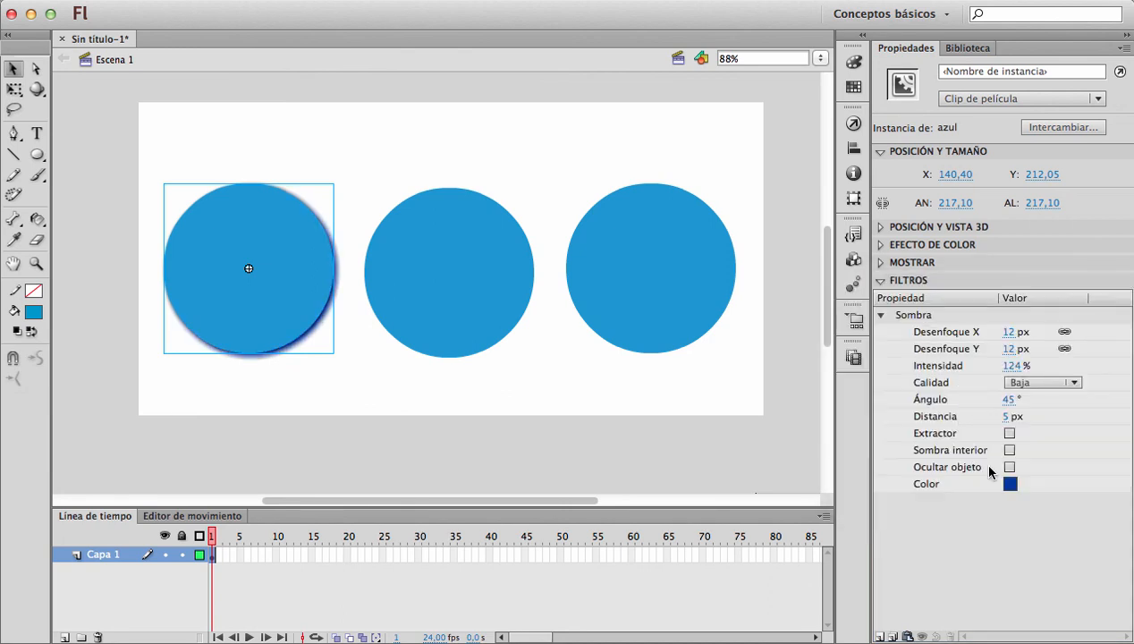
Step: Set the left circle's shadow angle to 91°, its quality to Alta and its distance to 8 px
left_click(1007, 400)
type("90")
key("Return")
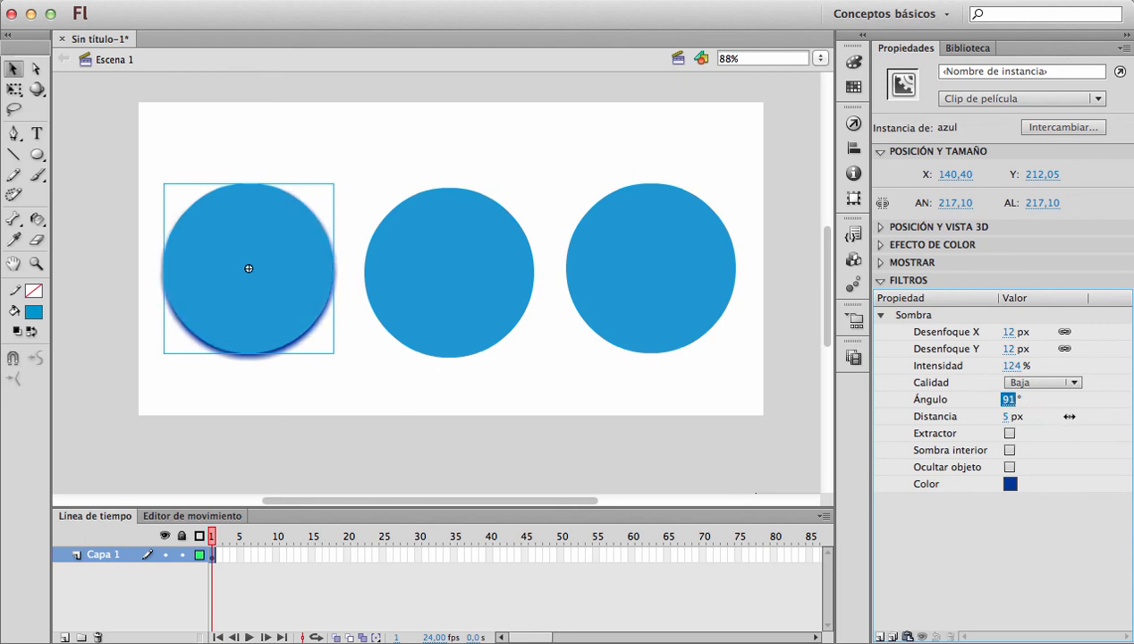
left_click(1008, 383)
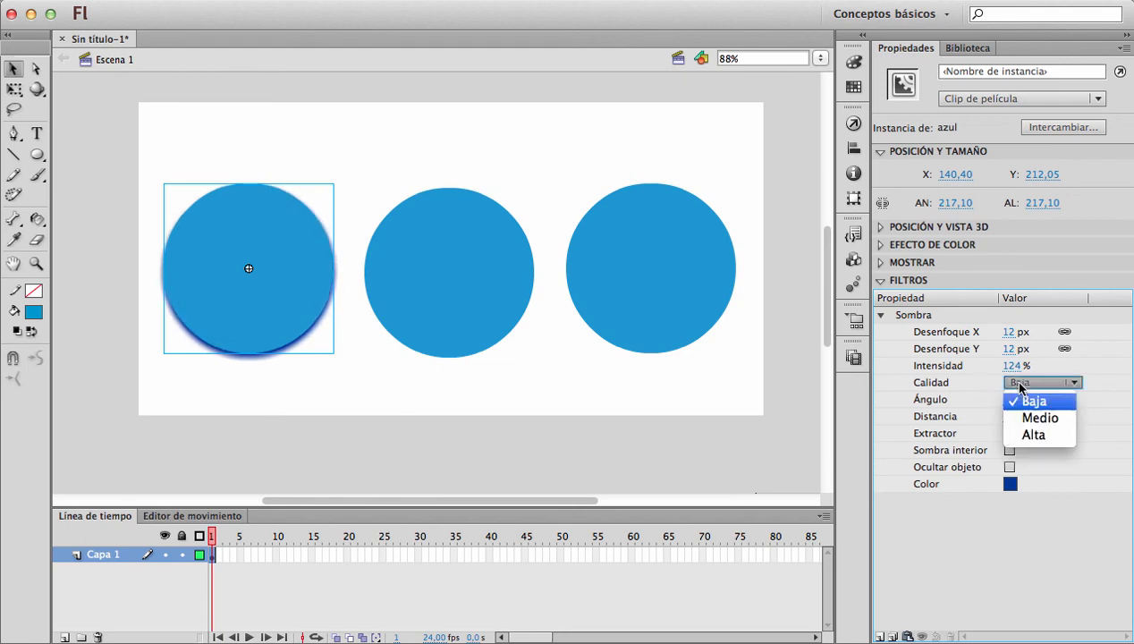
left_click(1029, 434)
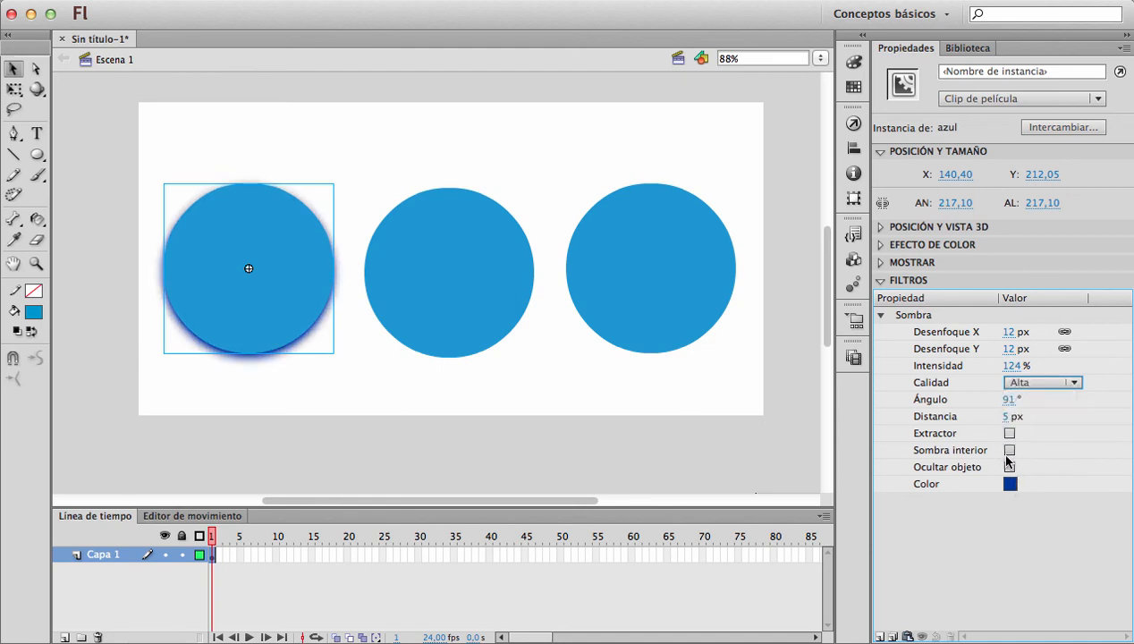
left_click_drag(1007, 417, 984, 405)
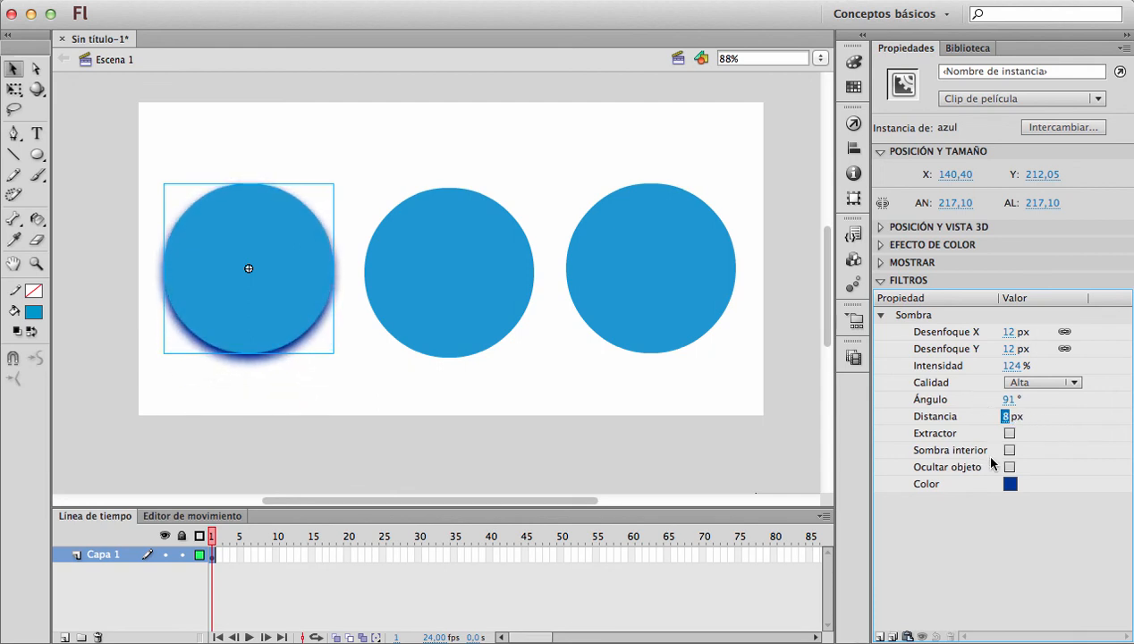
Step: Try the shadow's Extractor, Sombra interior and Ocultar objeto options one at a time, switching each off again
left_click(1009, 434)
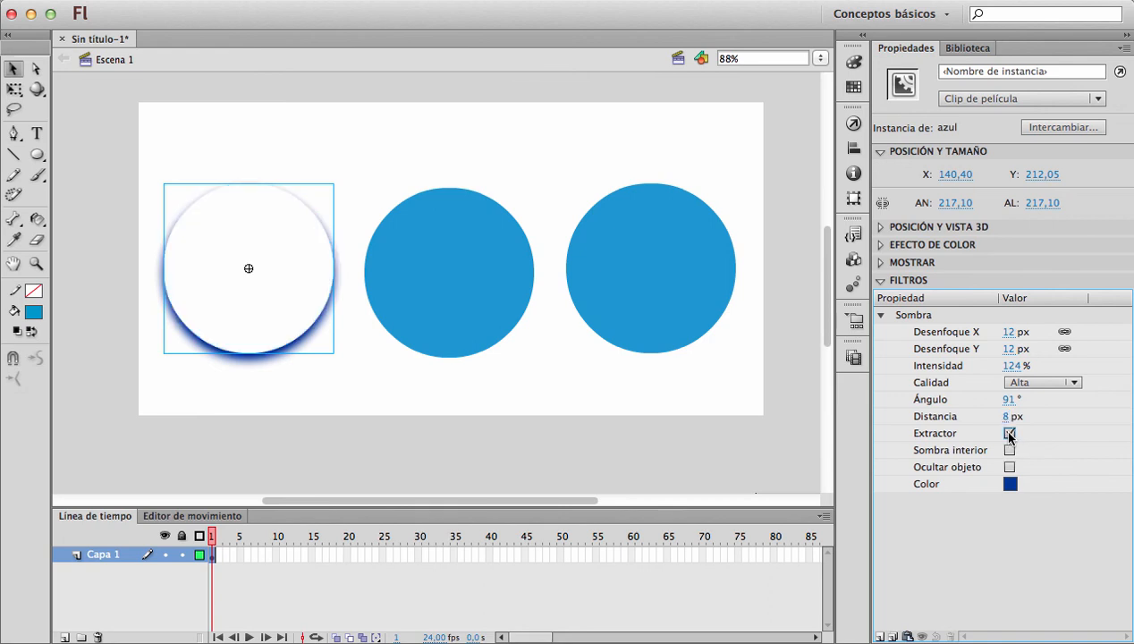
left_click(1008, 434)
left_click(1009, 449)
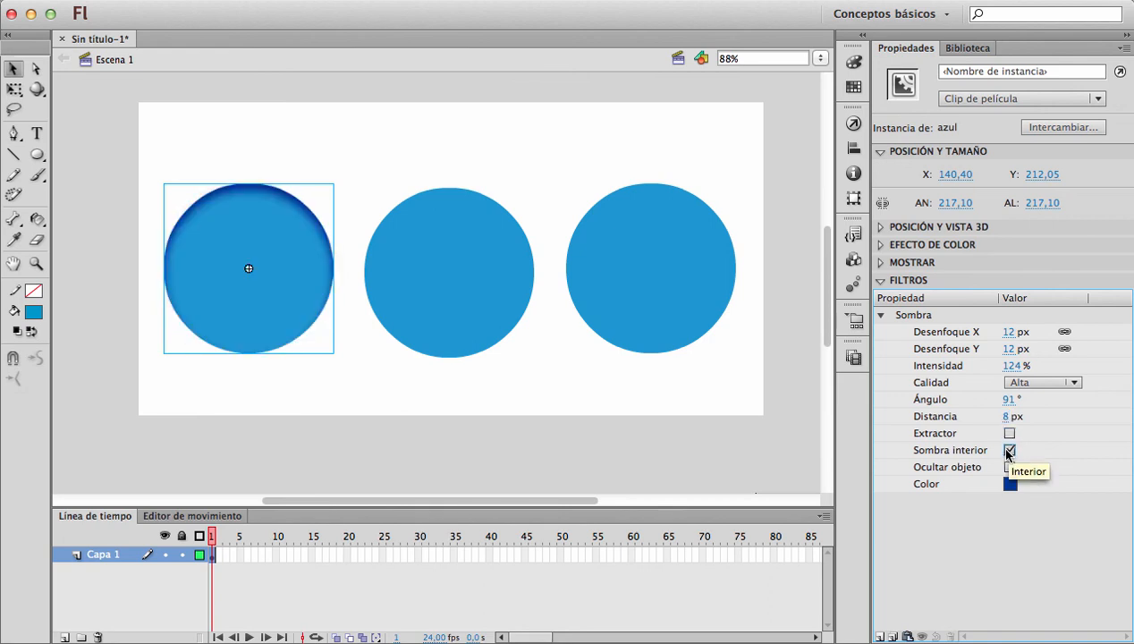
left_click(1009, 450)
left_click(1008, 466)
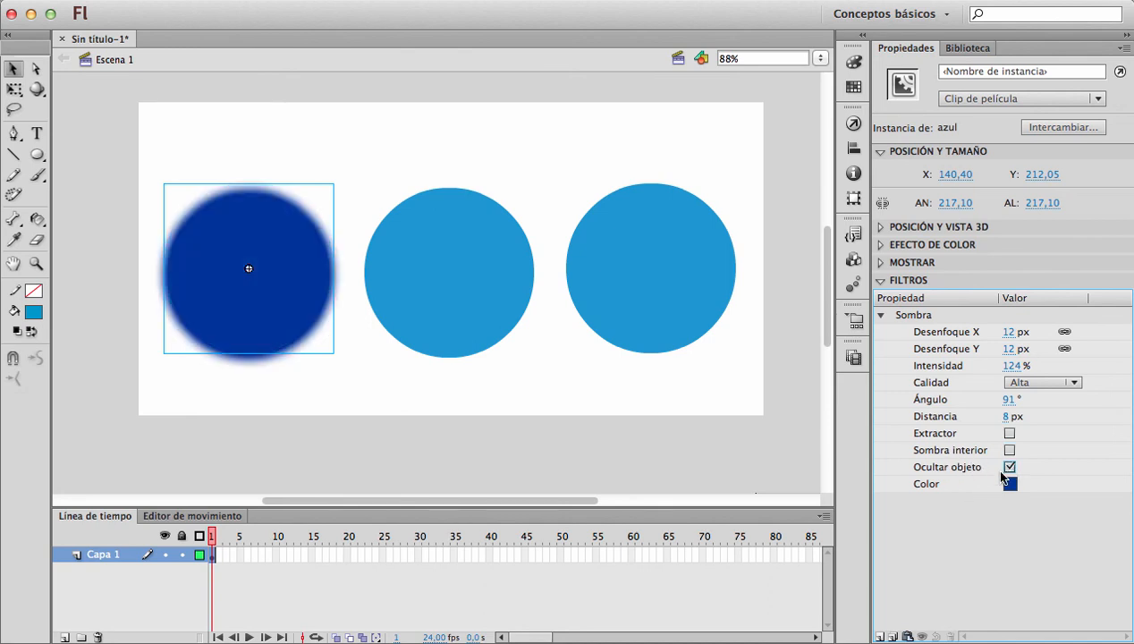
left_click(1008, 467)
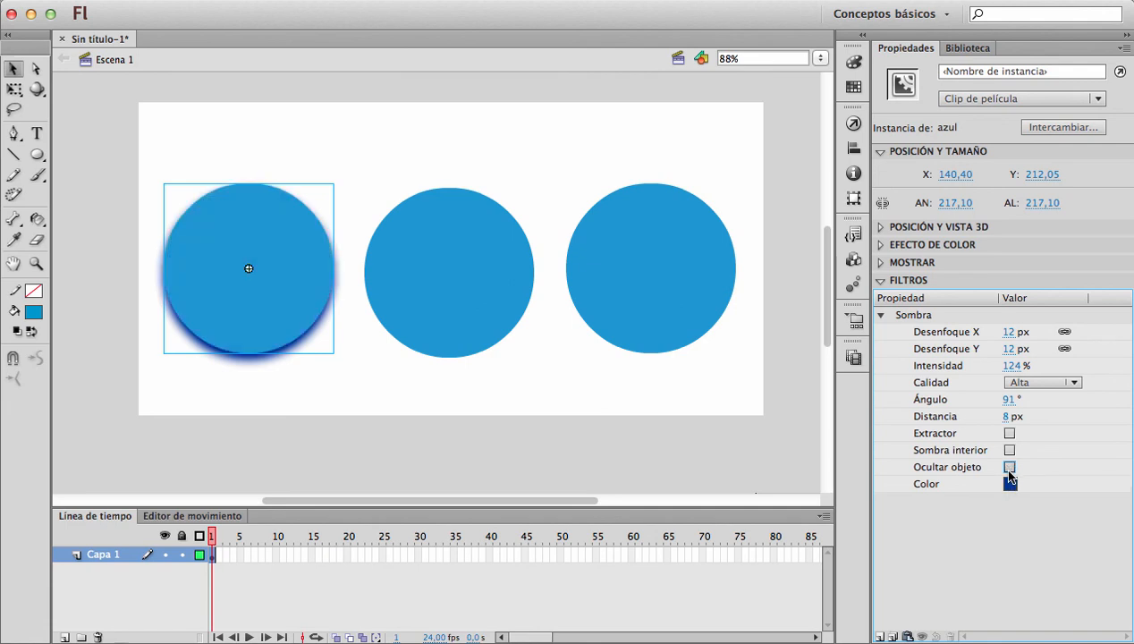
Step: Apply a Desenfoque filter to the middle circle with a 28 px blur in X and Y
left_click(496, 278)
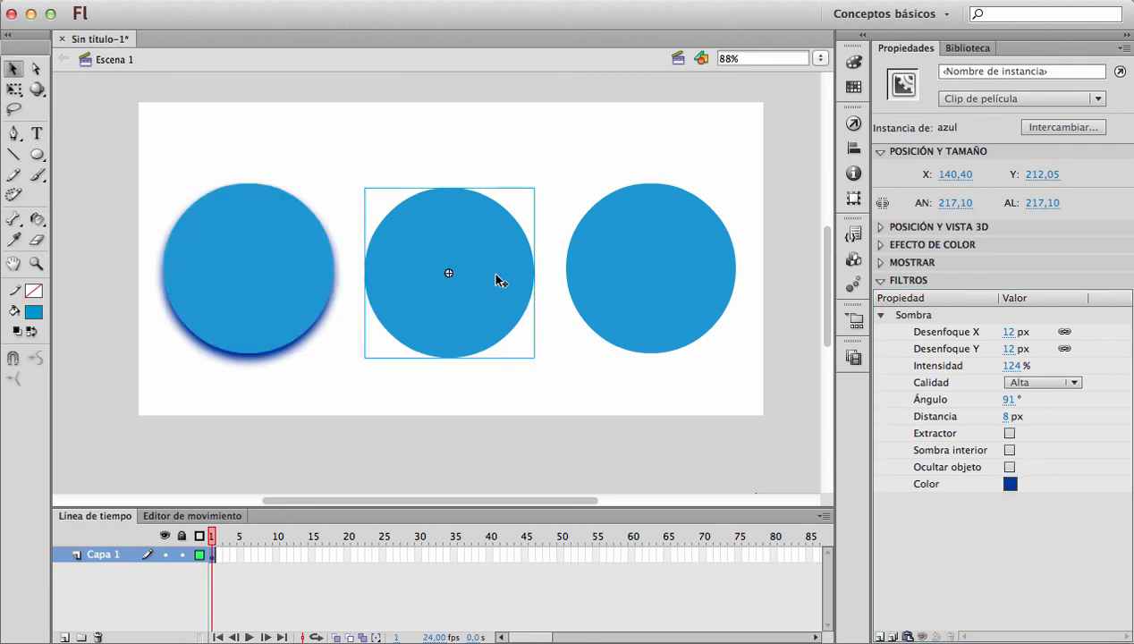
left_click(875, 633)
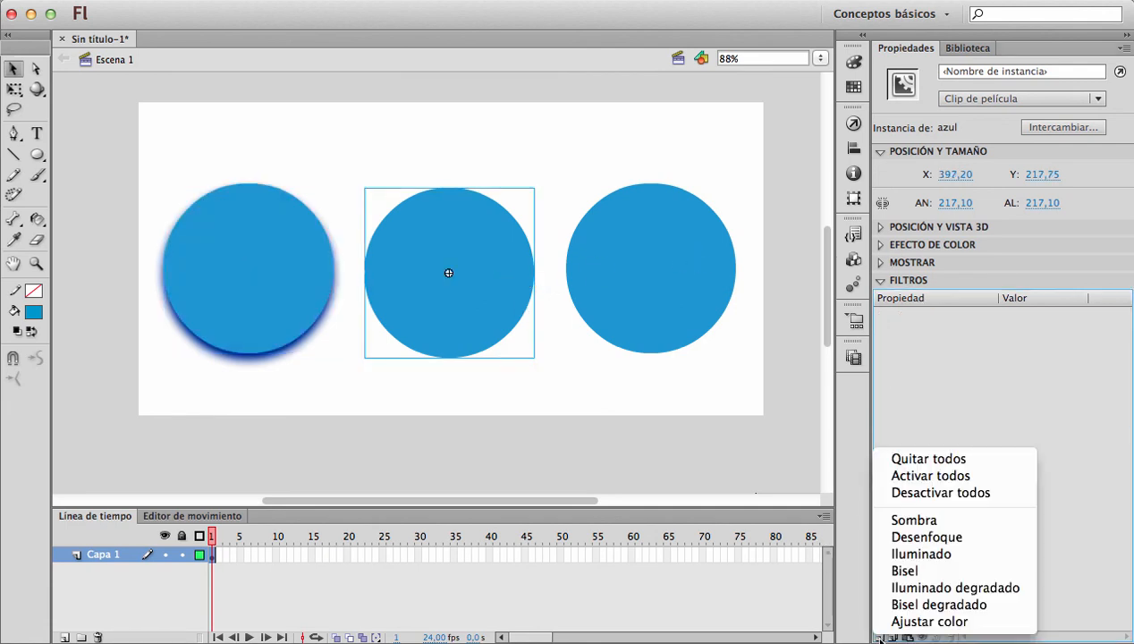
left_click(921, 538)
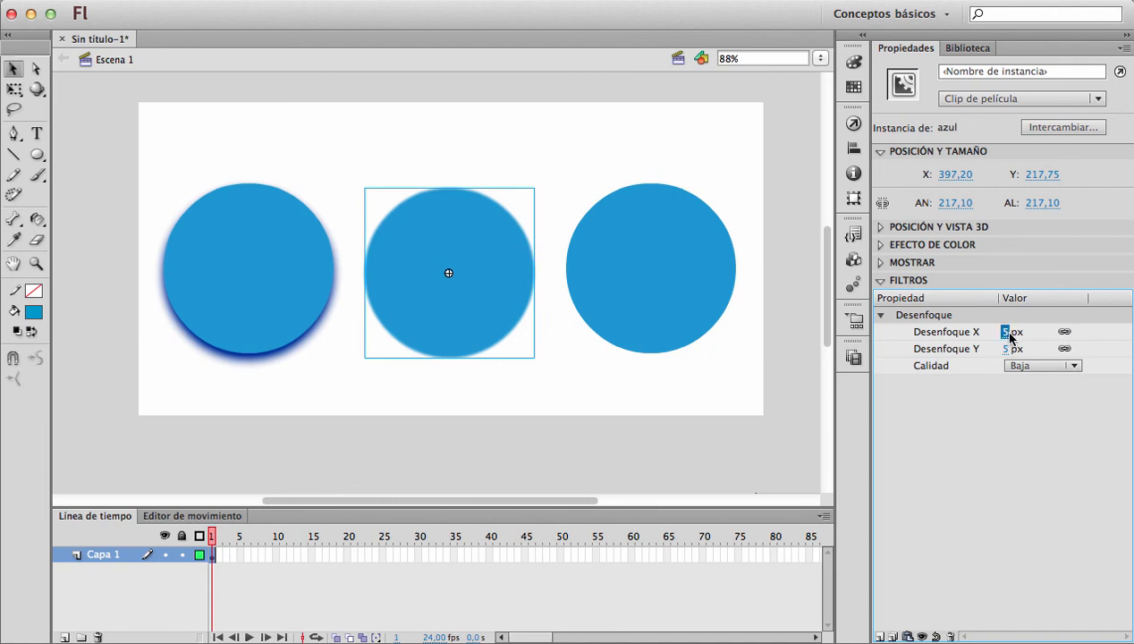
left_click_drag(1010, 337, 1030, 332)
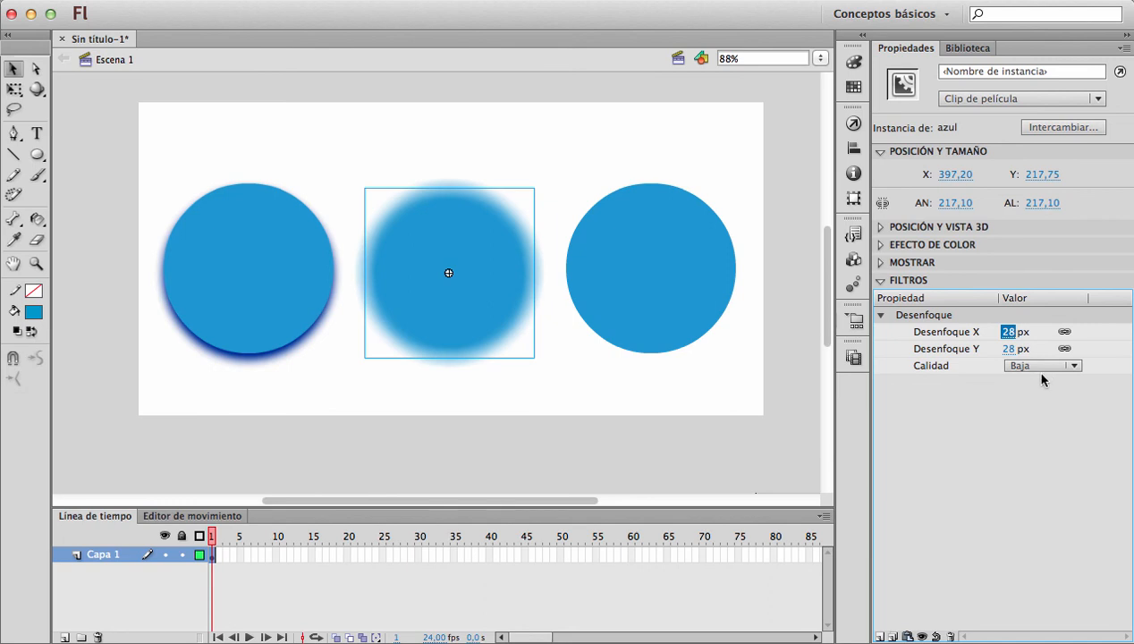
Step: Set the middle circle's blur quality to Alta and its blur to 32 px in both X and Y
left_click(1030, 368)
left_click(1027, 401)
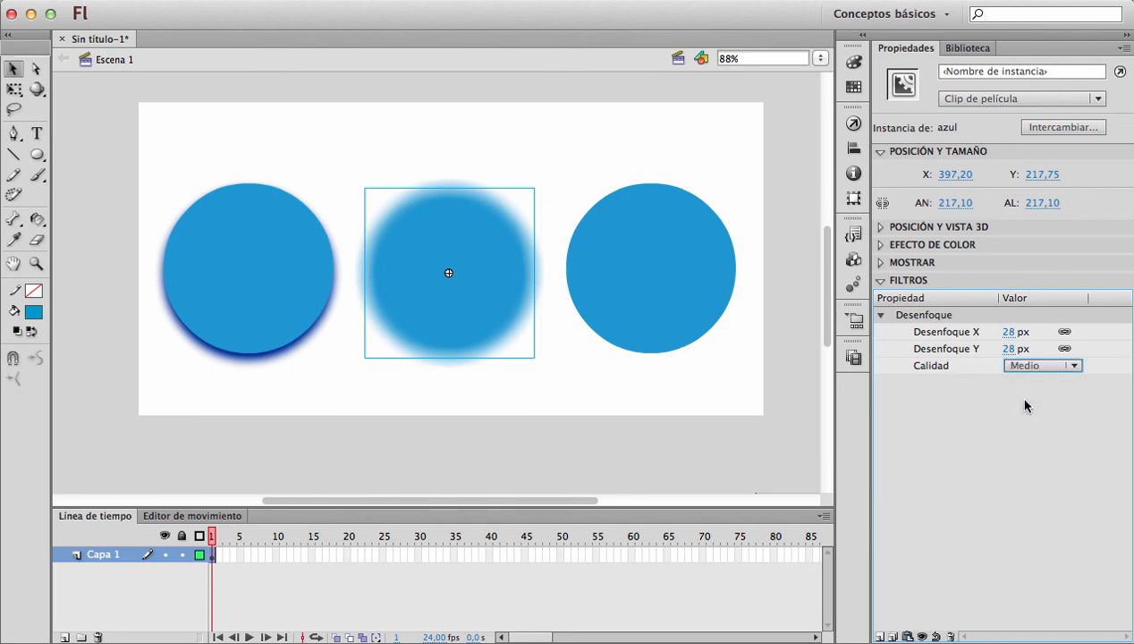
left_click(1035, 365)
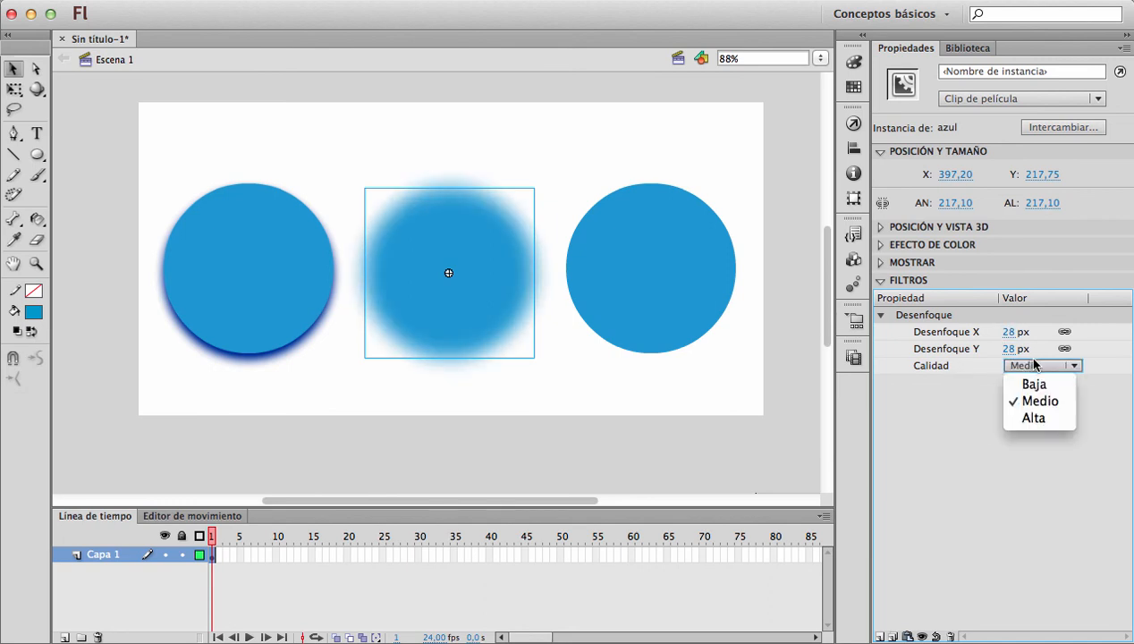
left_click(1034, 419)
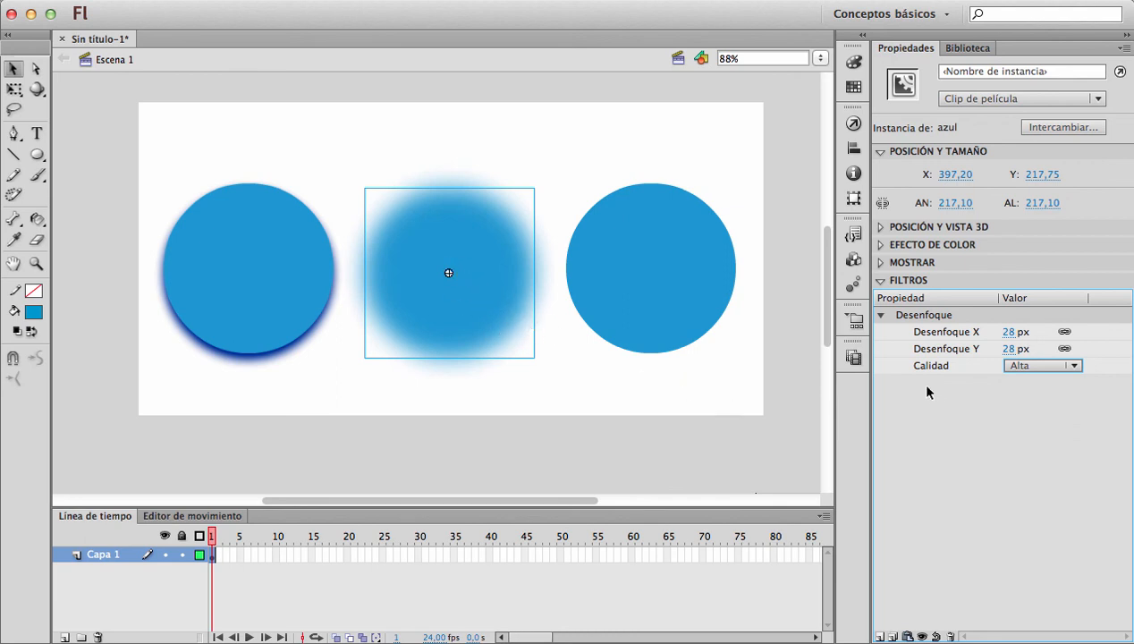
mouse_move(1003, 350)
left_mouse_down()
mouse_move(984, 348)
mouse_move(1004, 348)
left_mouse_up()
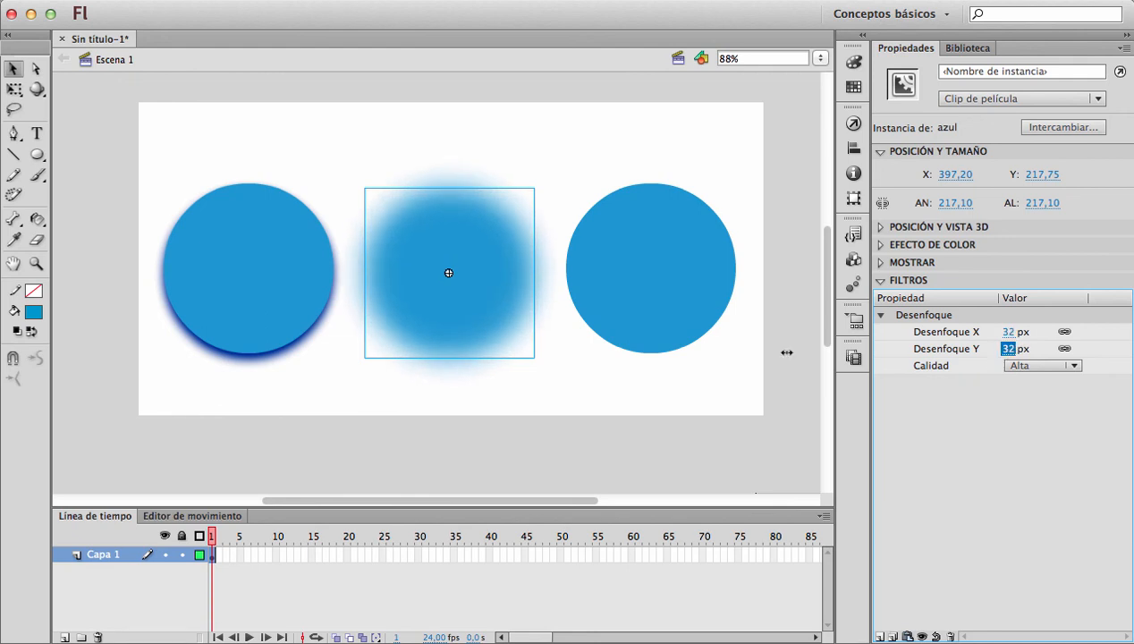
Step: Apply a Bisel filter to the right circle and set its angle to 128°
left_click(696, 306)
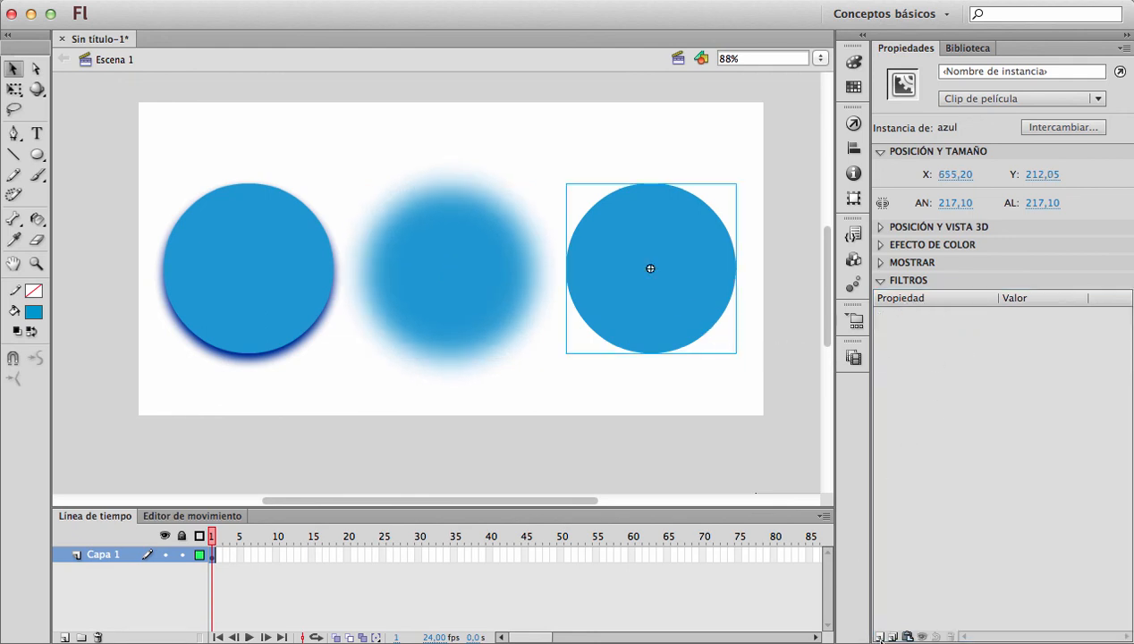
left_click(879, 637)
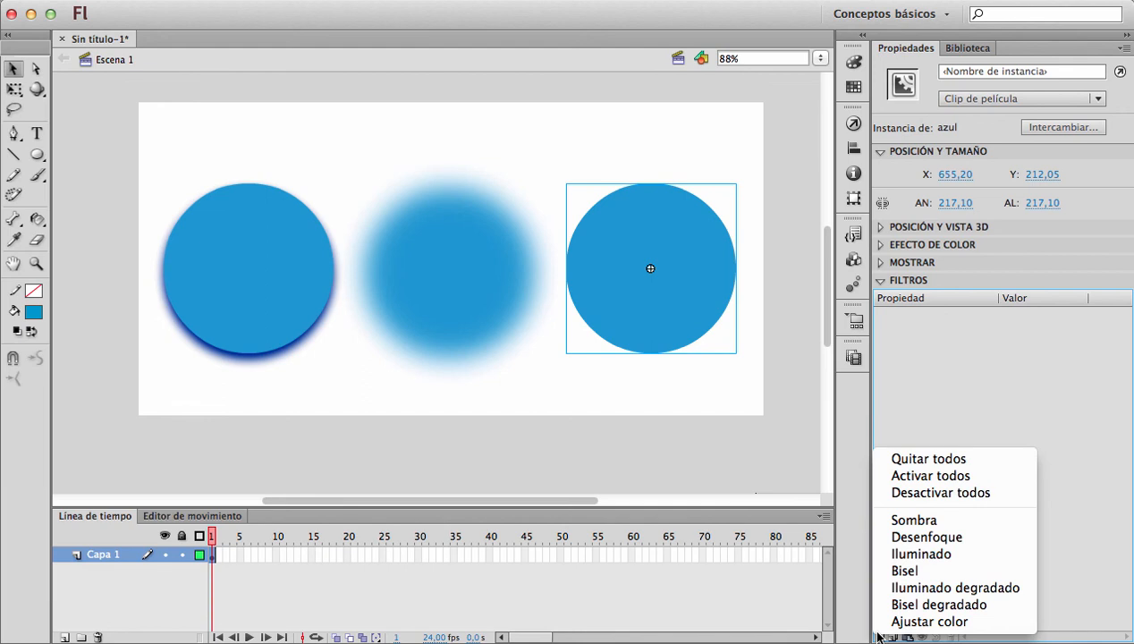
left_click(912, 572)
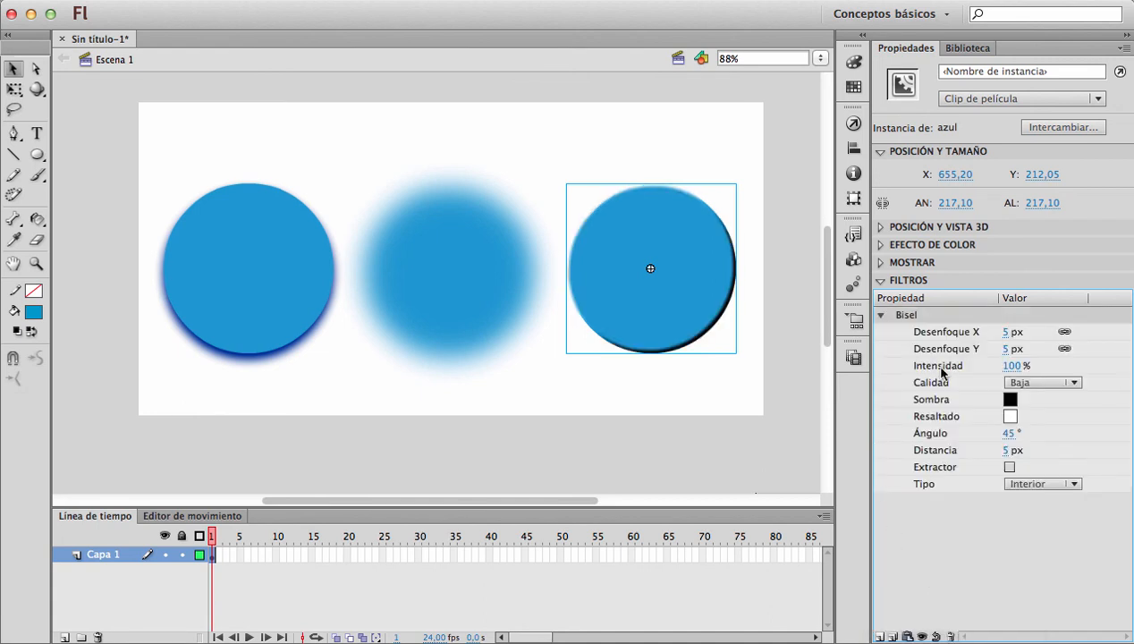
left_click_drag(1006, 434, 1045, 428)
Step: Try a teal green highlight (Resaltado) color on the right circle's bevel and restore it to white
left_click(1009, 416)
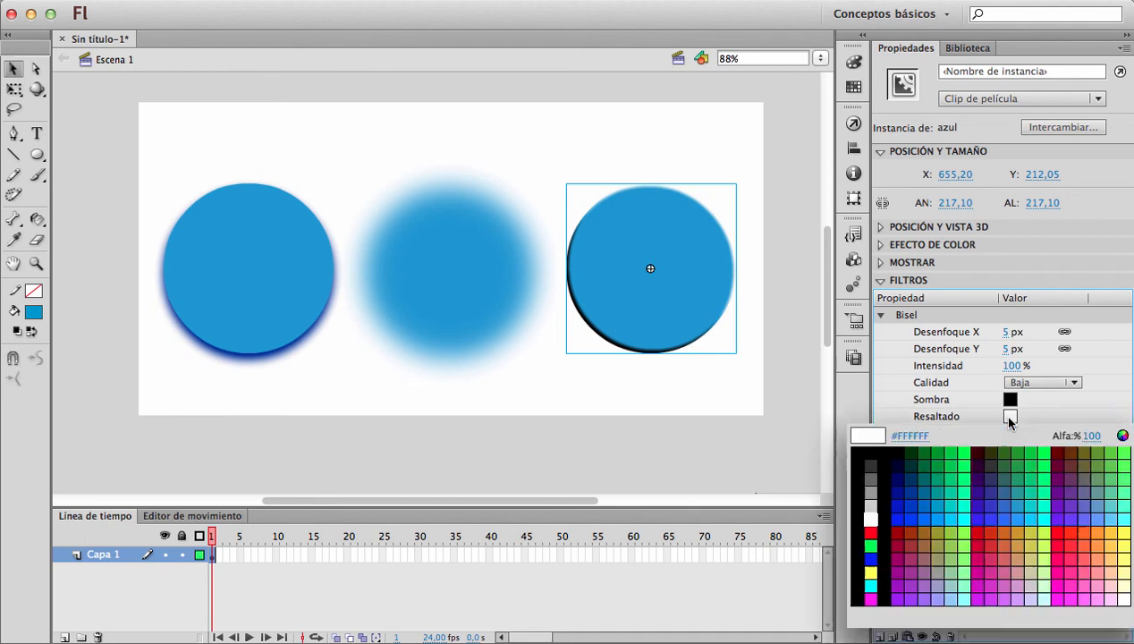
left_click(960, 482)
left_click(1007, 418)
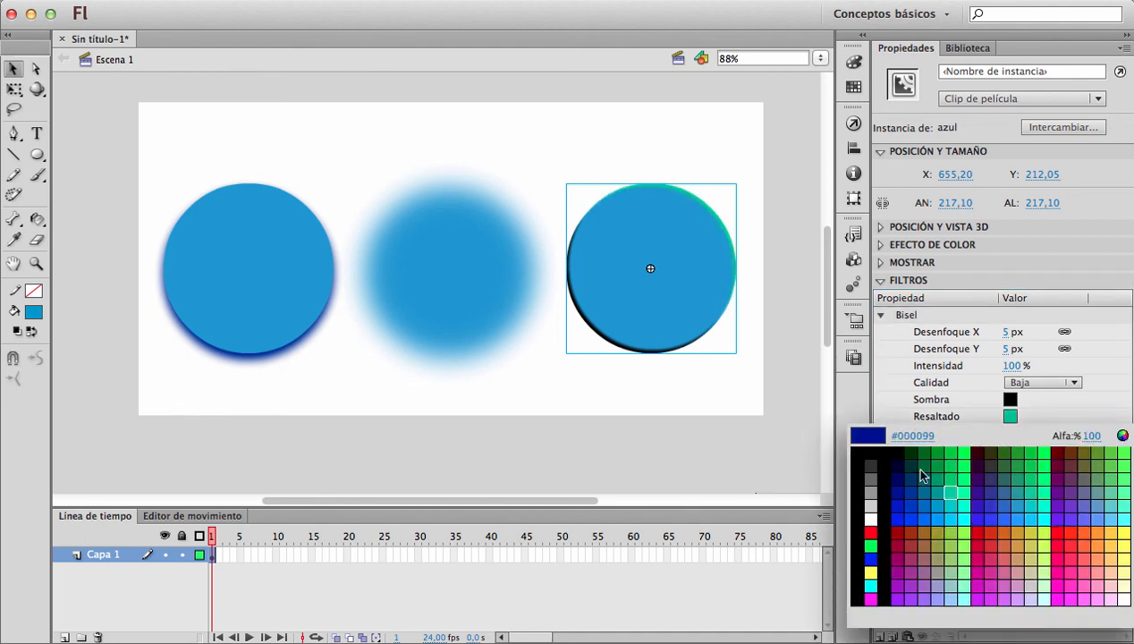
left_click(870, 517)
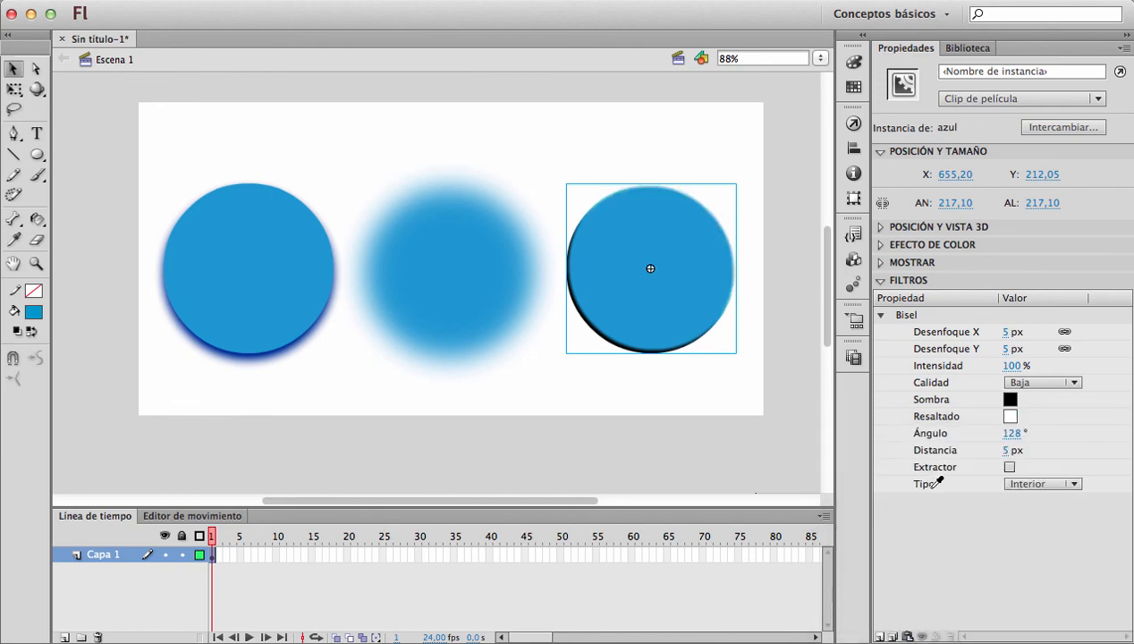
Step: Set the right circle's bevel shadow color to dark blue and its blur to 31 px in X and Y
left_click(1010, 401)
left_click(919, 466)
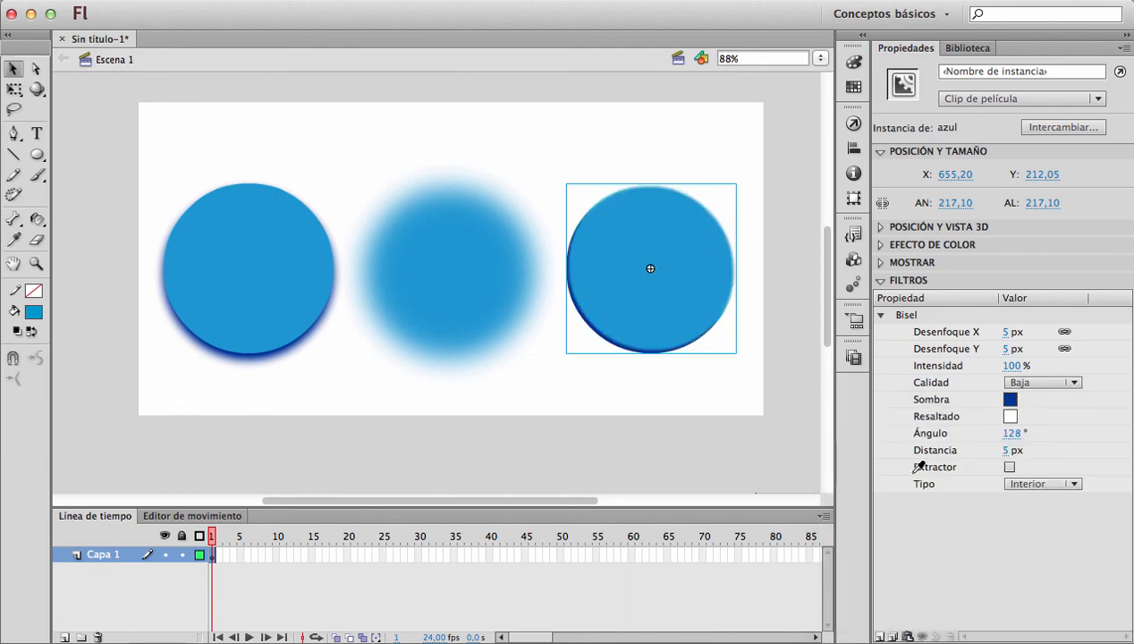
left_click(1004, 332)
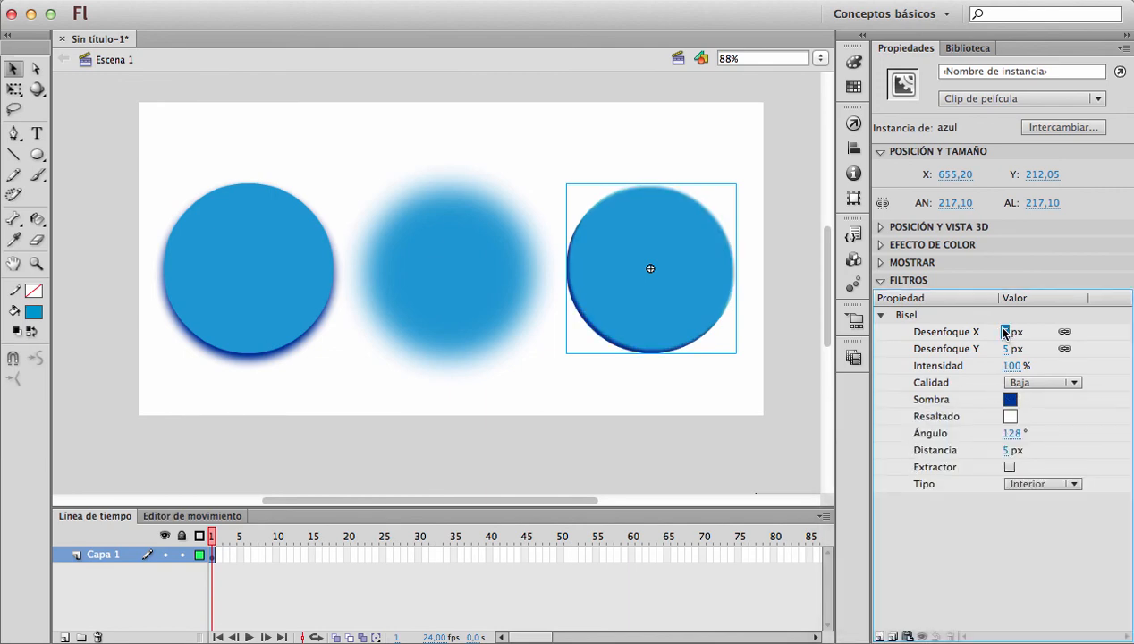
left_click_drag(1003, 332, 1025, 326)
left_click(1007, 389)
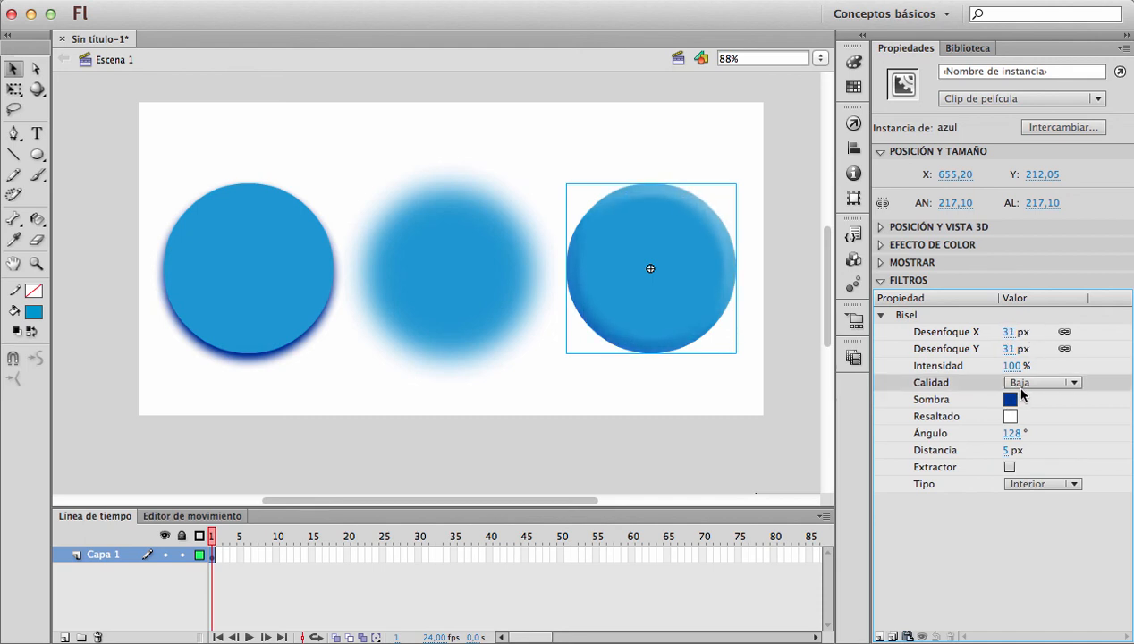
left_click(1024, 419)
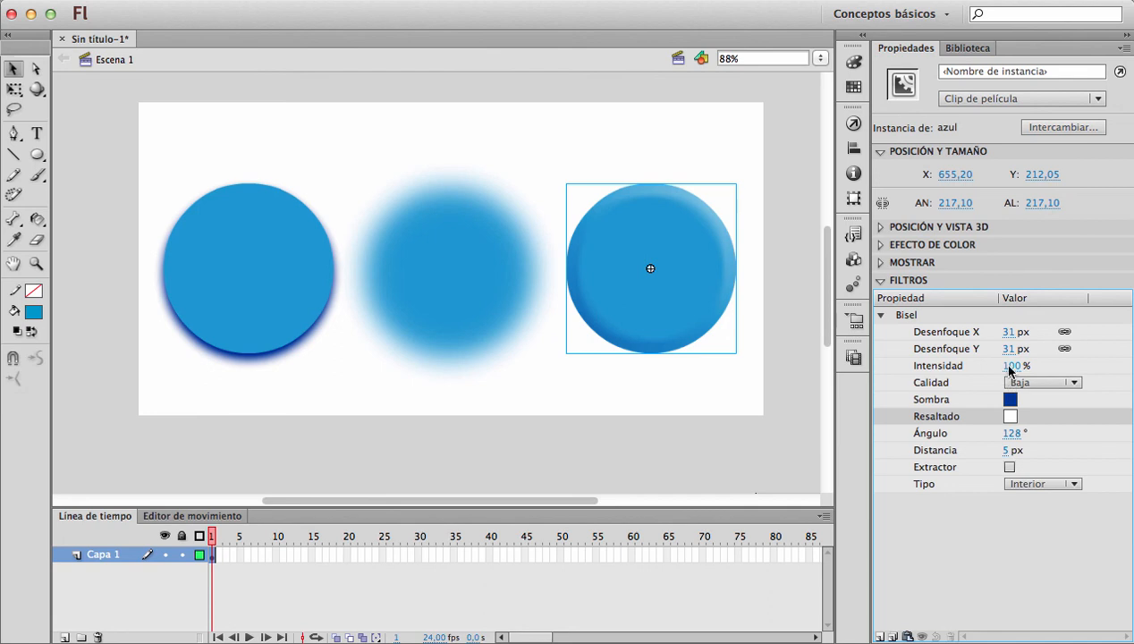
Step: Set the right circle's bevel intensity to 215%, keeping the circle selected
left_click_drag(1009, 369, 1106, 371)
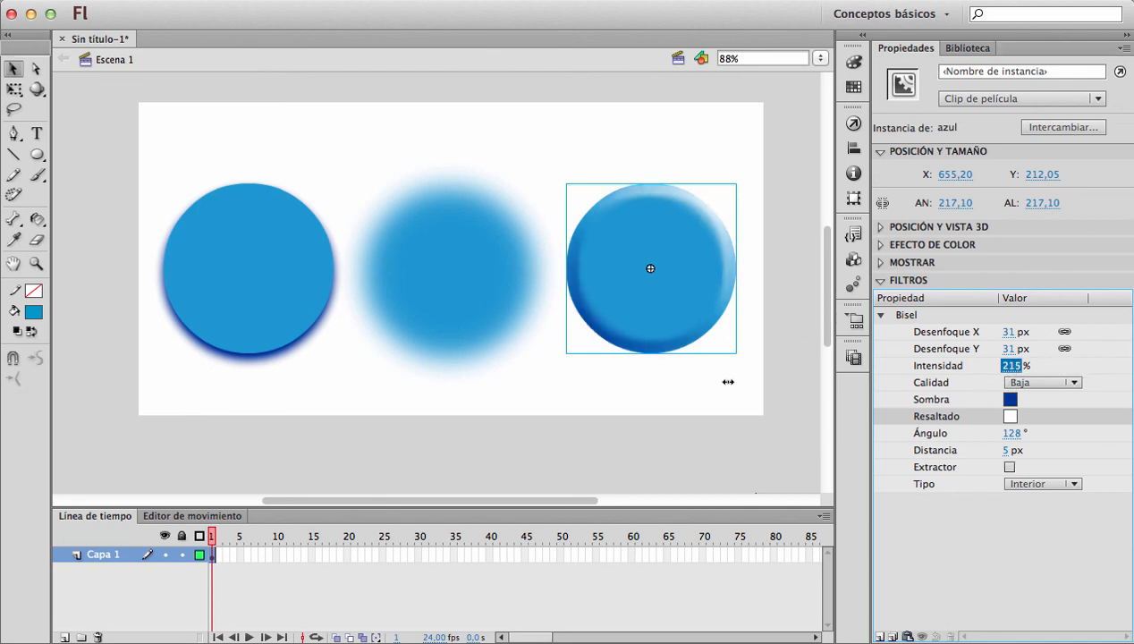
left_click(749, 432)
left_click(686, 331)
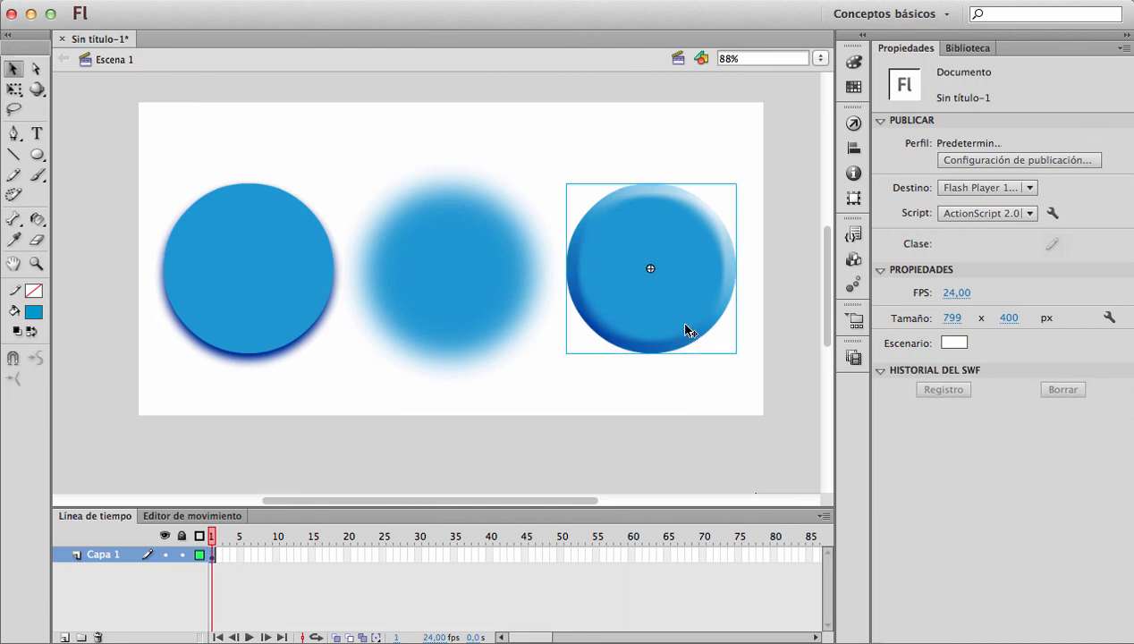
Step: Delete all three azul circle instances from the stage
left_click(721, 400)
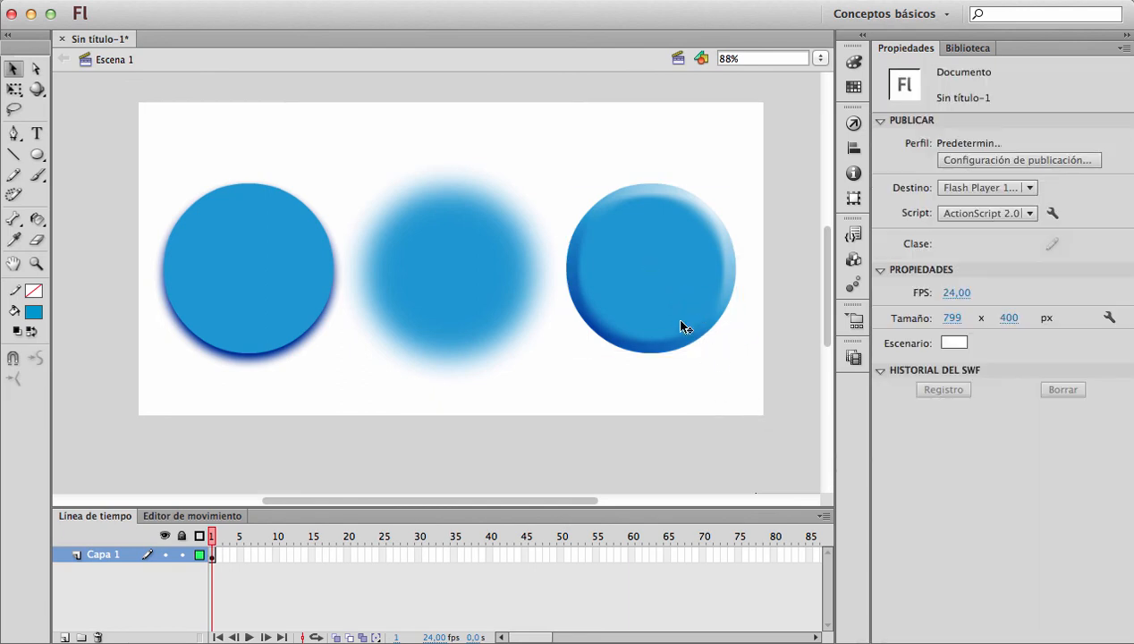
left_click(677, 306)
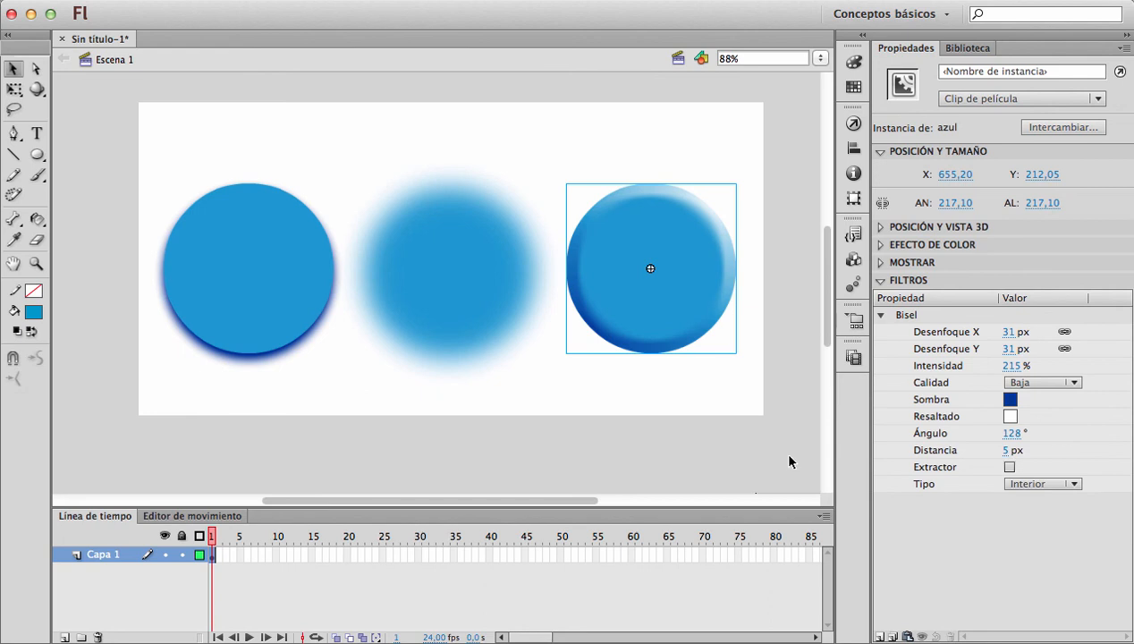
left_click_drag(136, 148, 754, 412)
key("Delete")
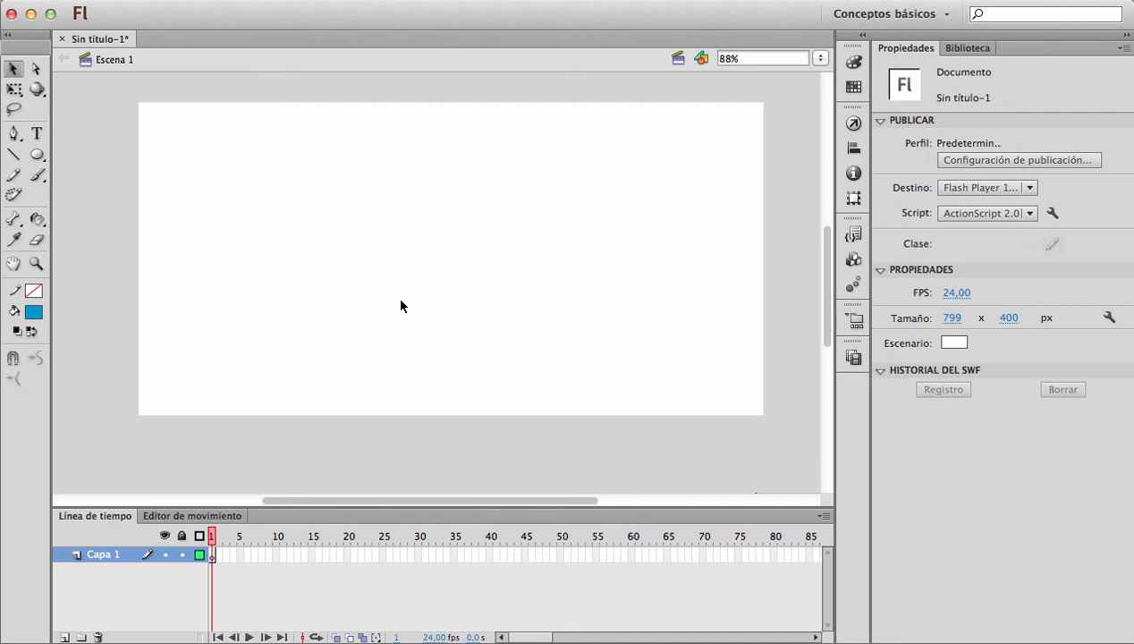
Step: Set up the Brush tool with a black fill, a smaller brush size and the Pintar normal mode
key("b")
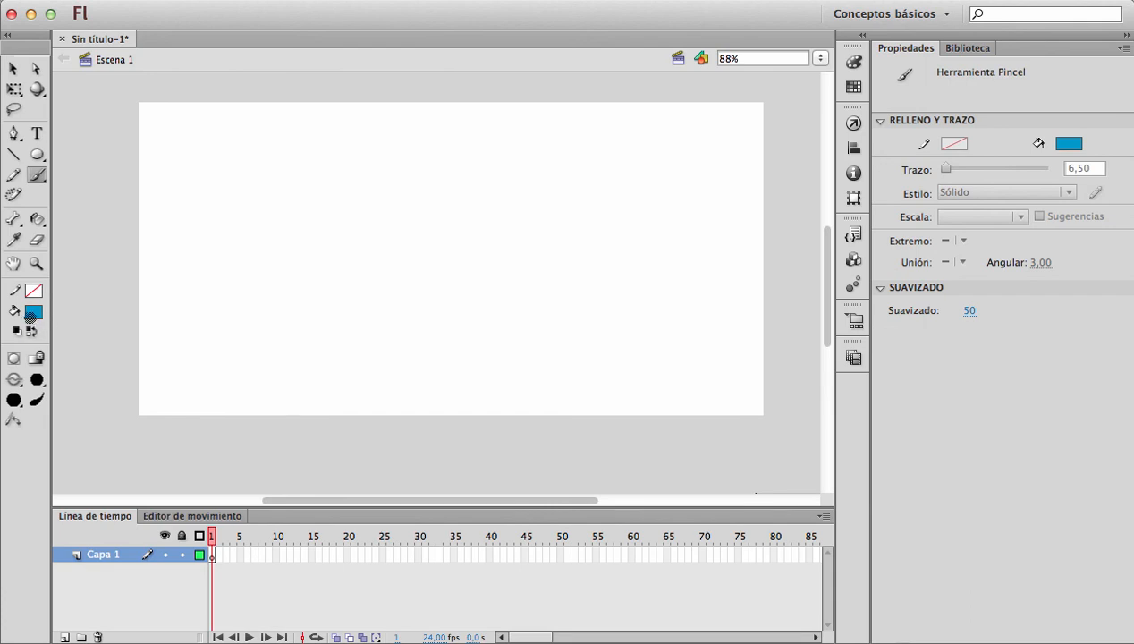
left_click(34, 313)
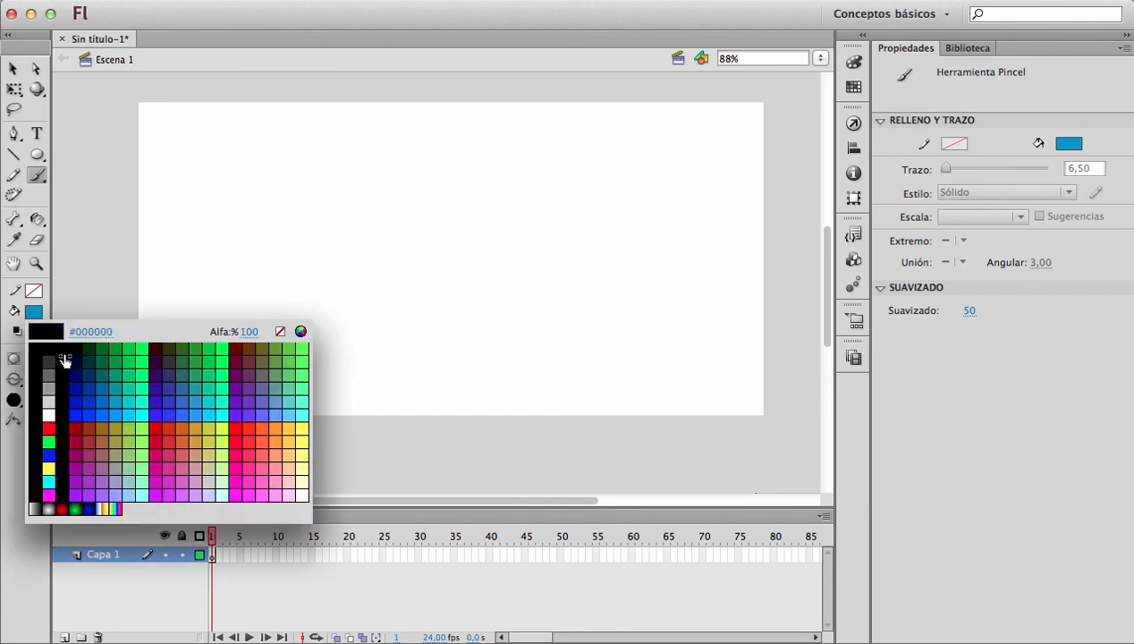
left_click(66, 351)
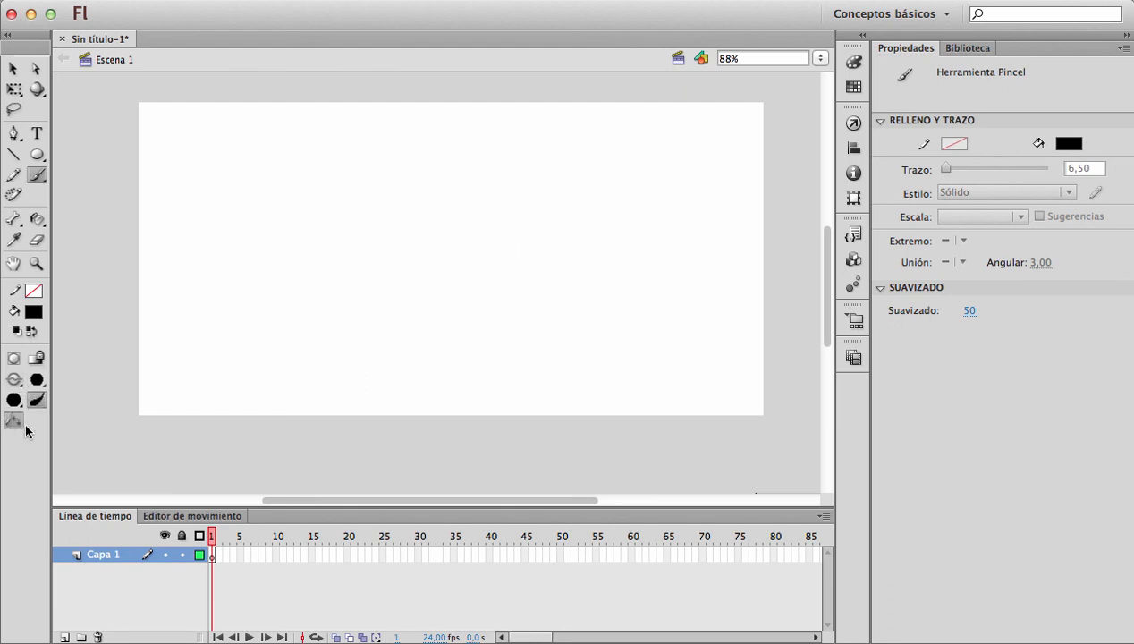
left_click(39, 380)
left_click(72, 460)
left_click(16, 381)
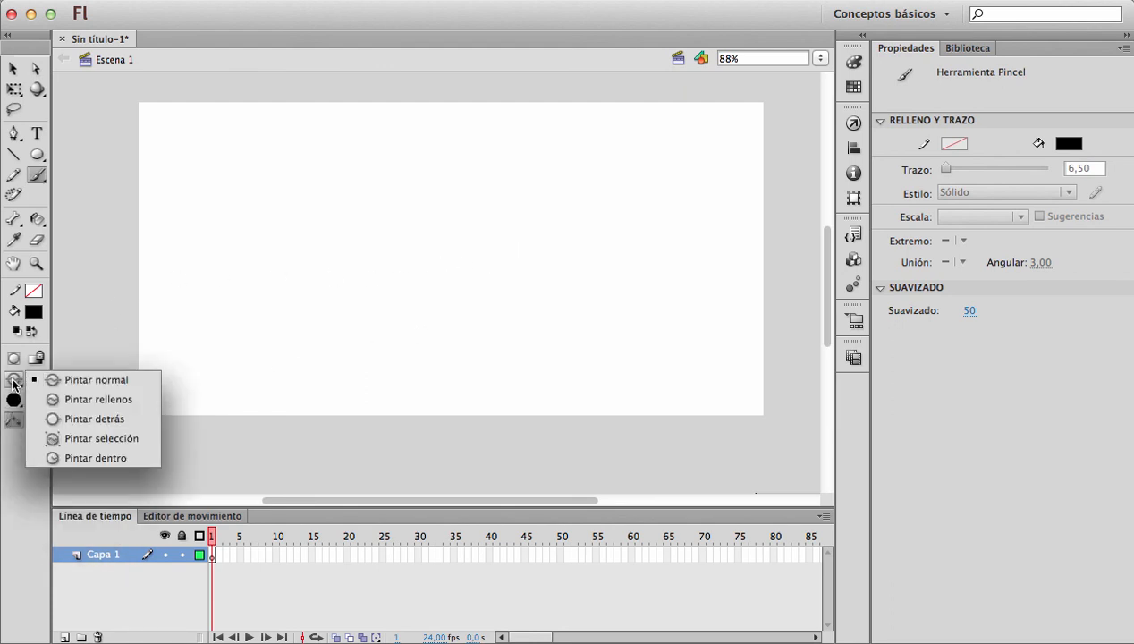
left_click(35, 377)
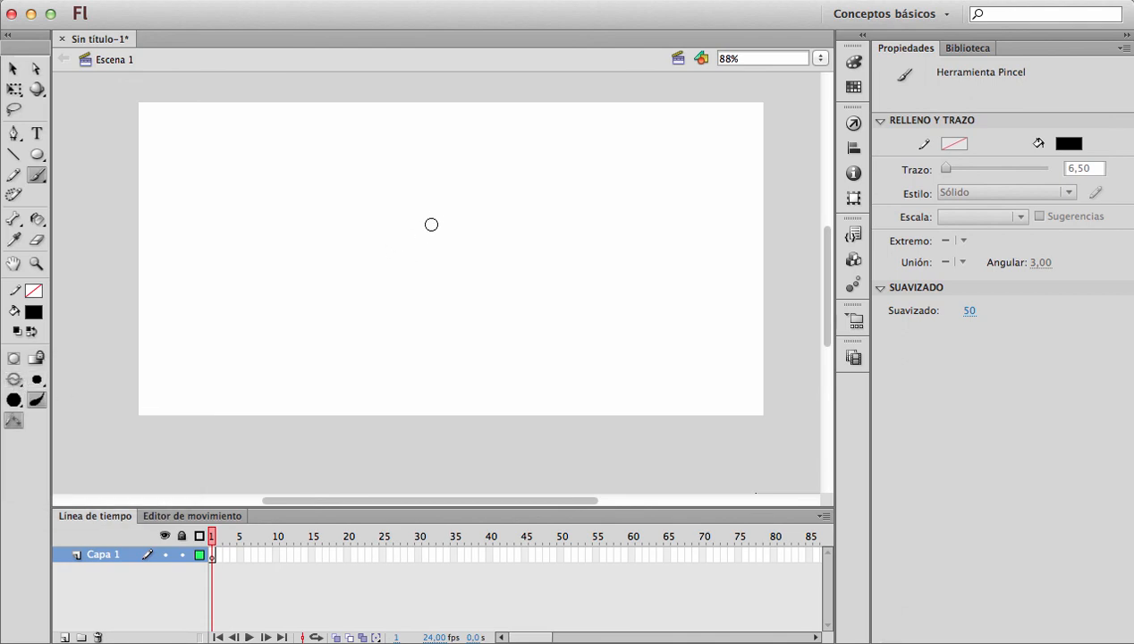
Step: Draw a side-view cartoon rabbit on the stage with ear, snout, round nose, body, legs and eye
mouse_move(450, 227)
left_mouse_down()
mouse_move(428, 215)
mouse_move(503, 278)
mouse_move(502, 267)
mouse_move(447, 299)
mouse_move(419, 262)
left_mouse_up()
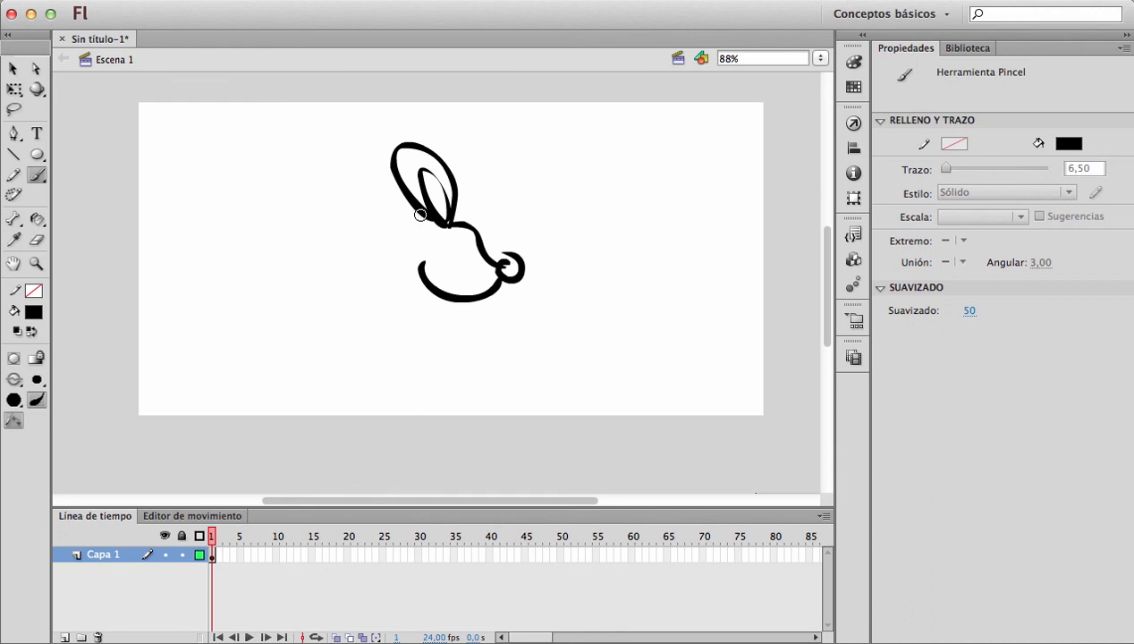
mouse_move(430, 220)
left_mouse_down()
mouse_move(325, 241)
mouse_move(377, 291)
mouse_move(350, 291)
mouse_move(397, 291)
mouse_move(332, 296)
left_mouse_up()
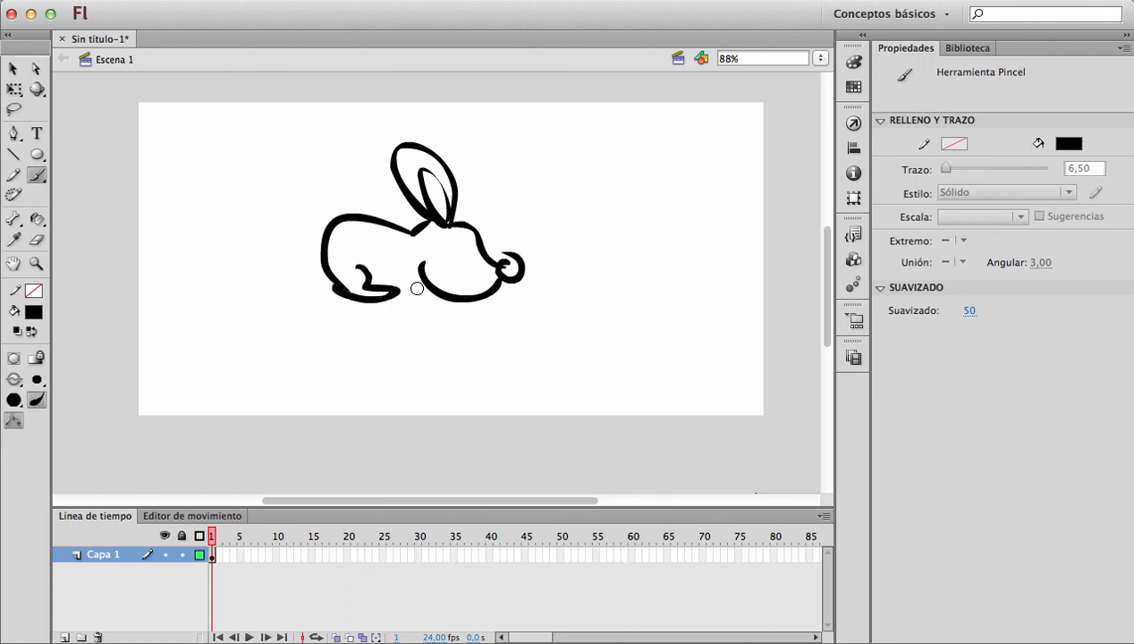
left_click_drag(420, 272, 398, 273)
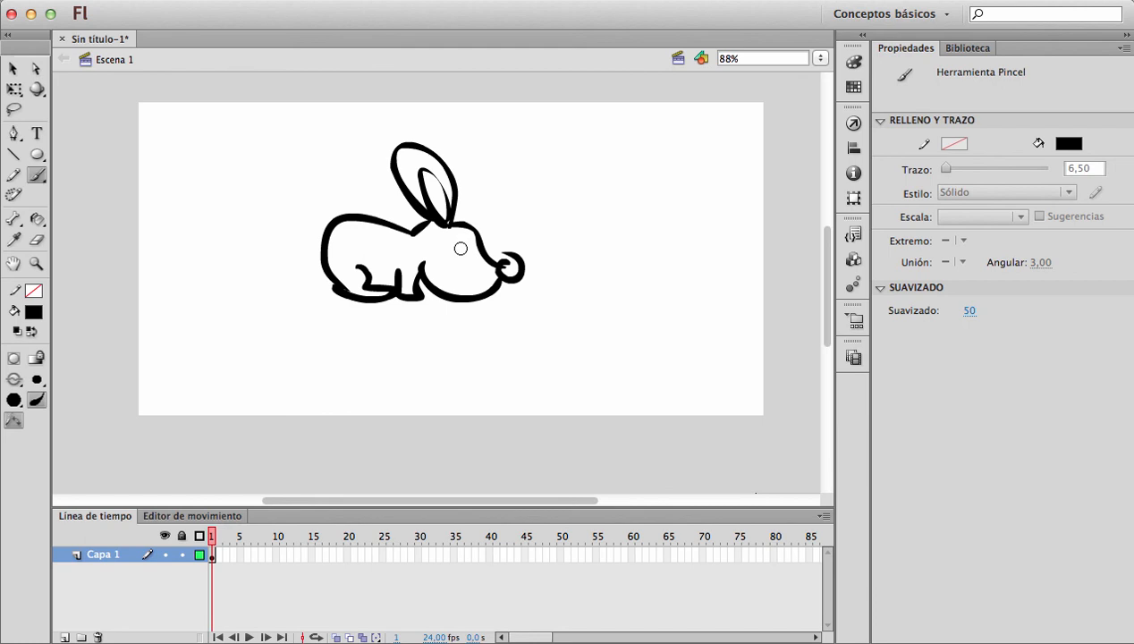
left_click_drag(455, 245, 454, 256)
Step: Fill the rabbit's body, head and outer ear with light pink #FFCCCC using the Paint Bucket
key("k")
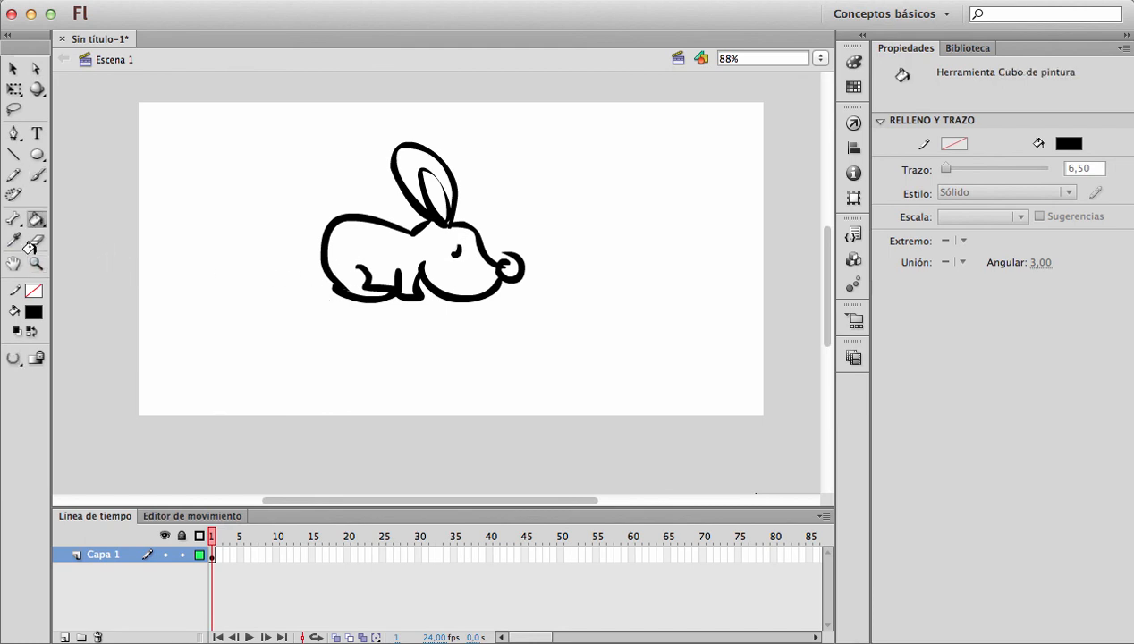
left_click(33, 311)
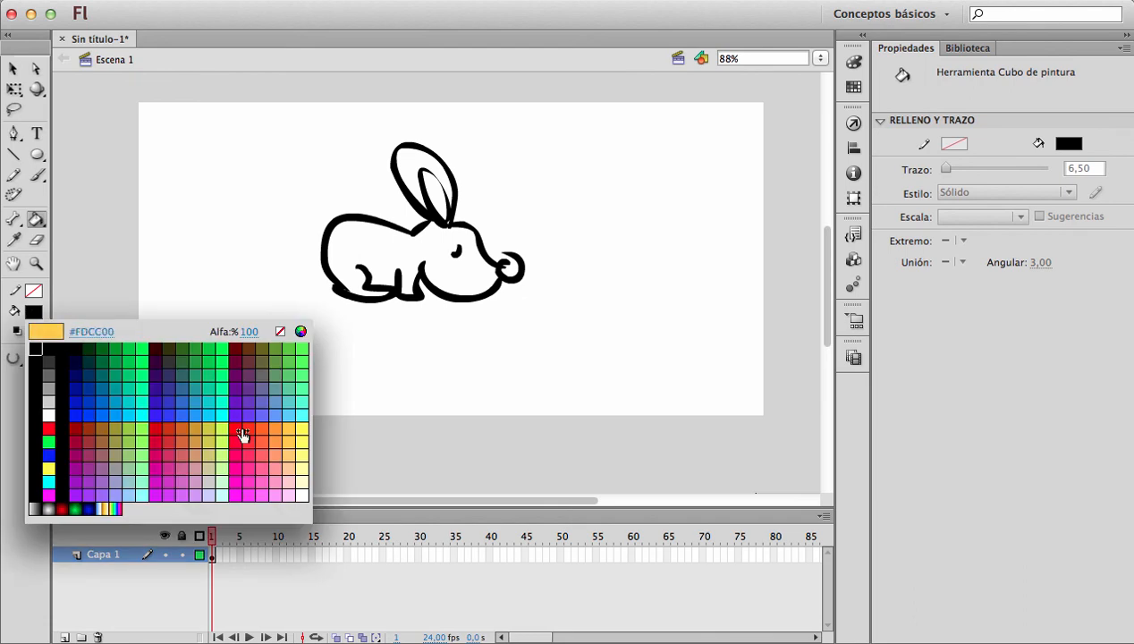
left_click(362, 280)
left_click(397, 167)
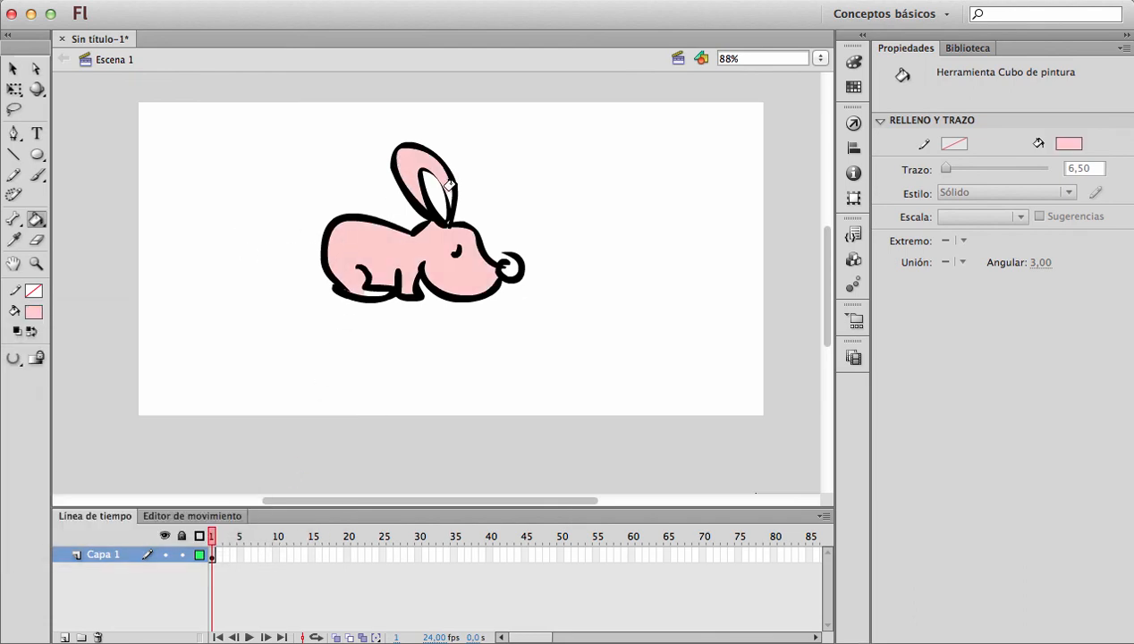
Step: Fill the rabbit's inner ear and nose with a stronger pink
left_click(33, 310)
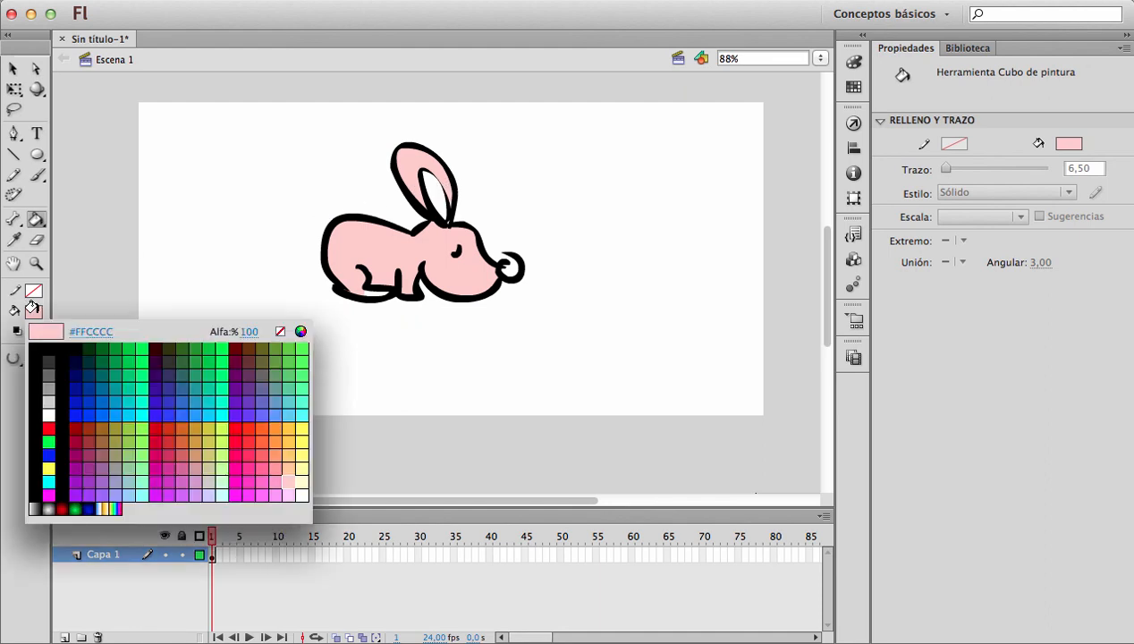
left_click(280, 446)
left_click(34, 310)
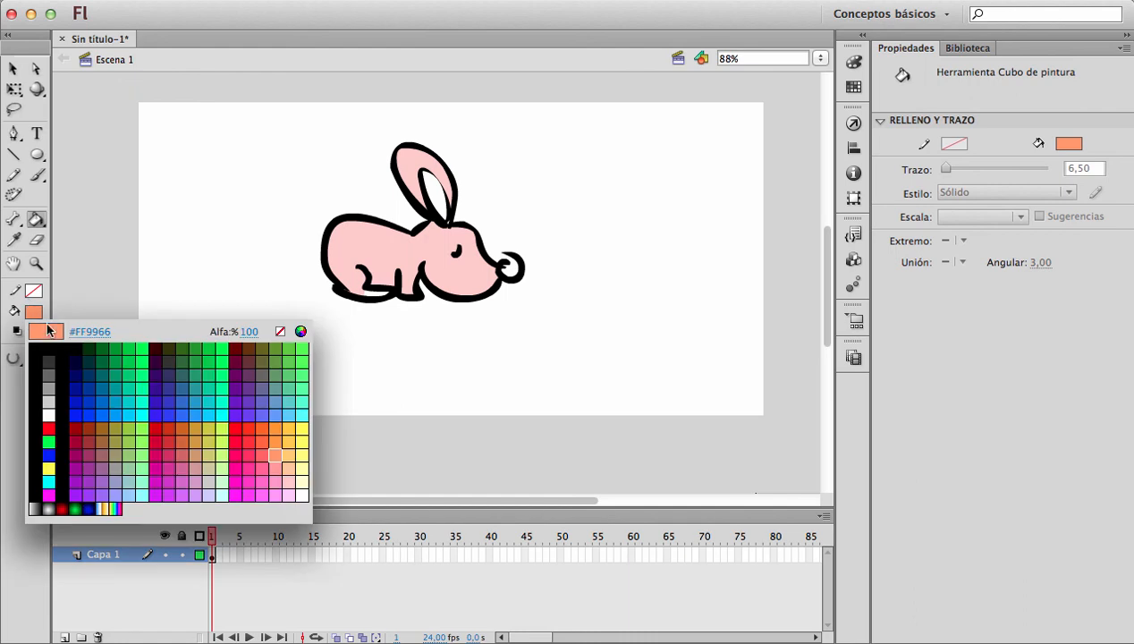
left_click(277, 480)
left_click(442, 189)
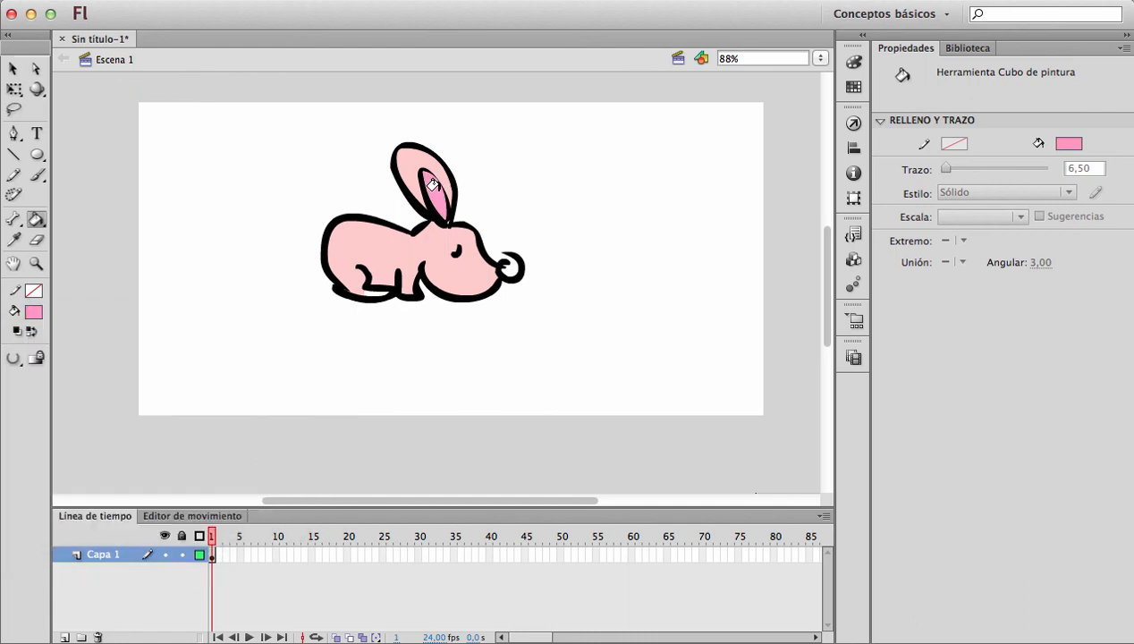
left_click(500, 265)
Step: Select the whole rabbit drawing, move it slightly down and to the left, and deselect it
key("v")
left_click_drag(263, 129, 606, 368)
left_click_drag(458, 272, 444, 304)
left_click(463, 360)
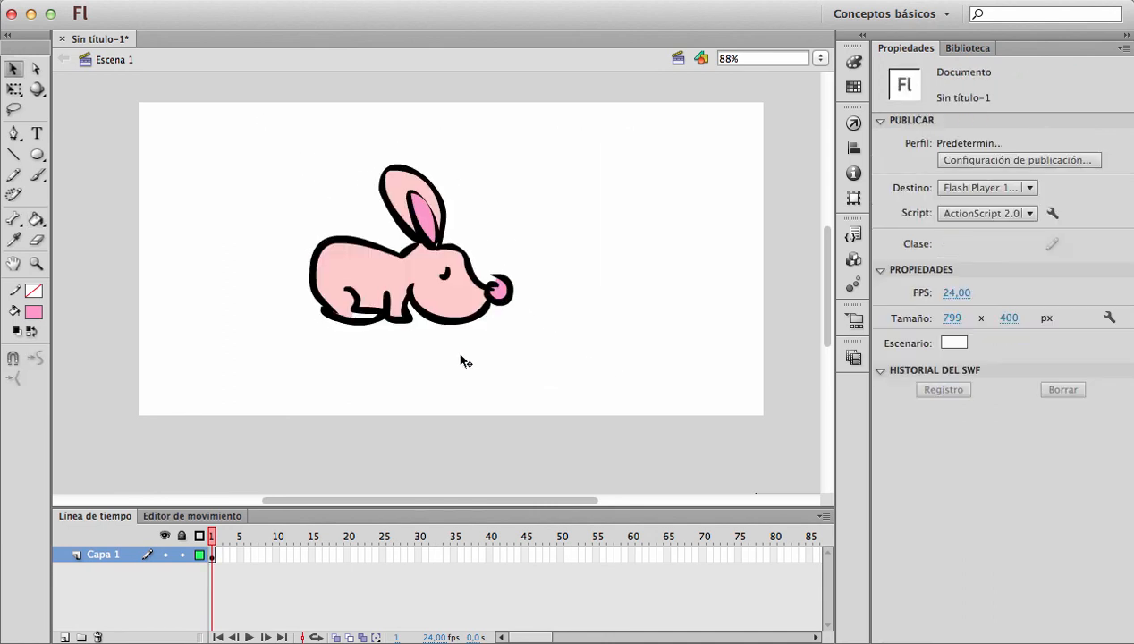
Step: Try to fill the area around the rabbit's hind foot with light pink, and undo the fill
key("k")
left_click(355, 311)
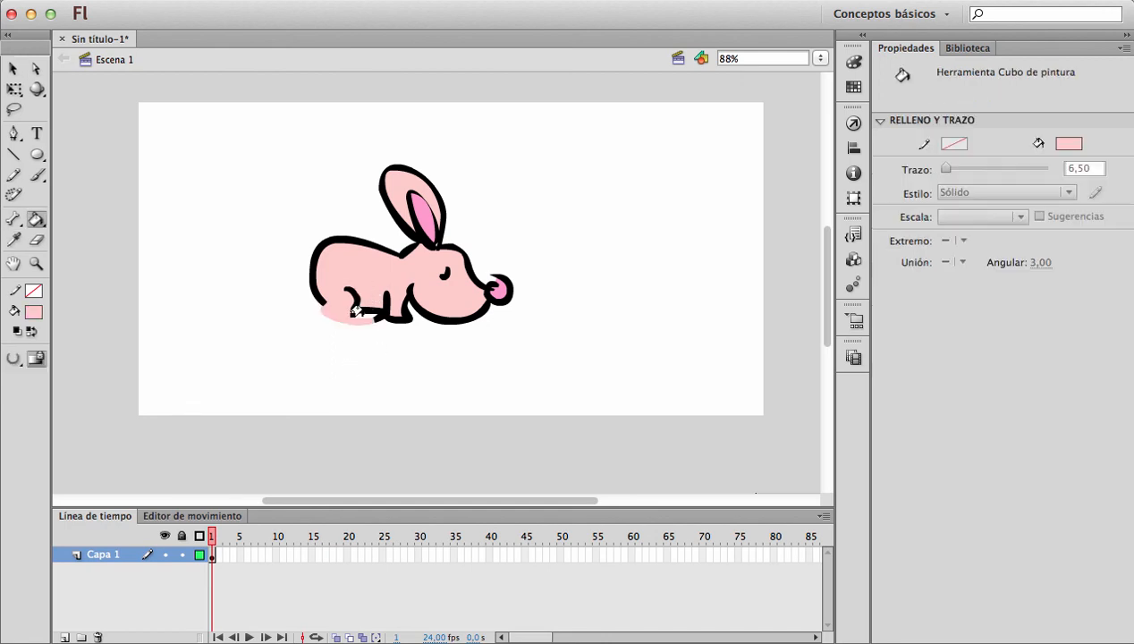
key("super+z")
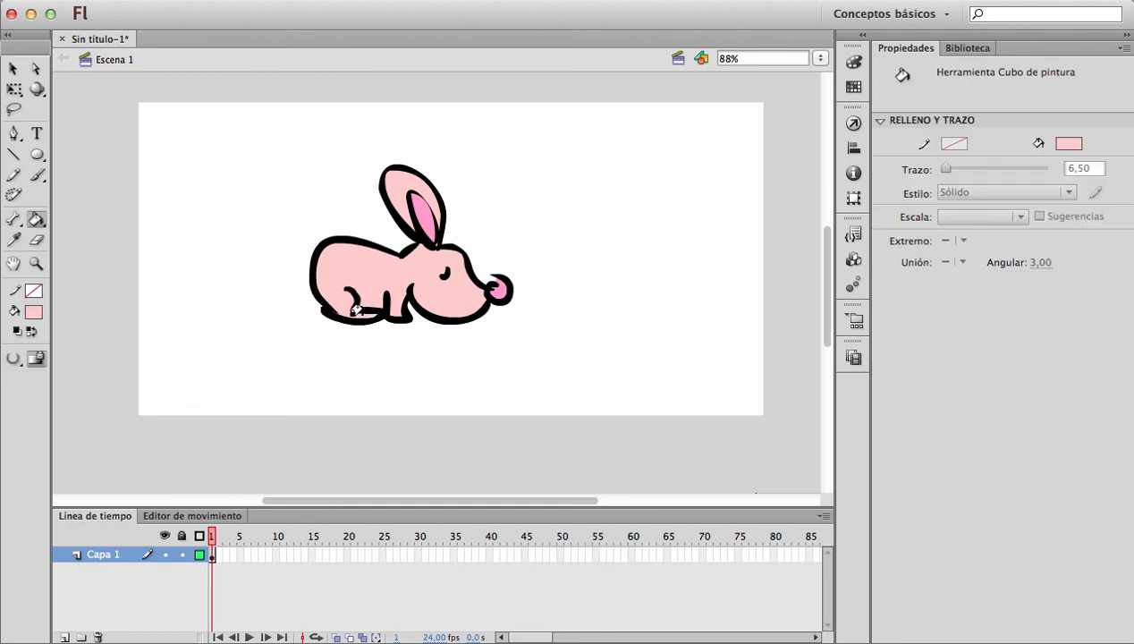
Step: Group the whole rabbit drawing and place a duplicate of the group slightly offset from the original
key("v")
left_click_drag(241, 113, 594, 376)
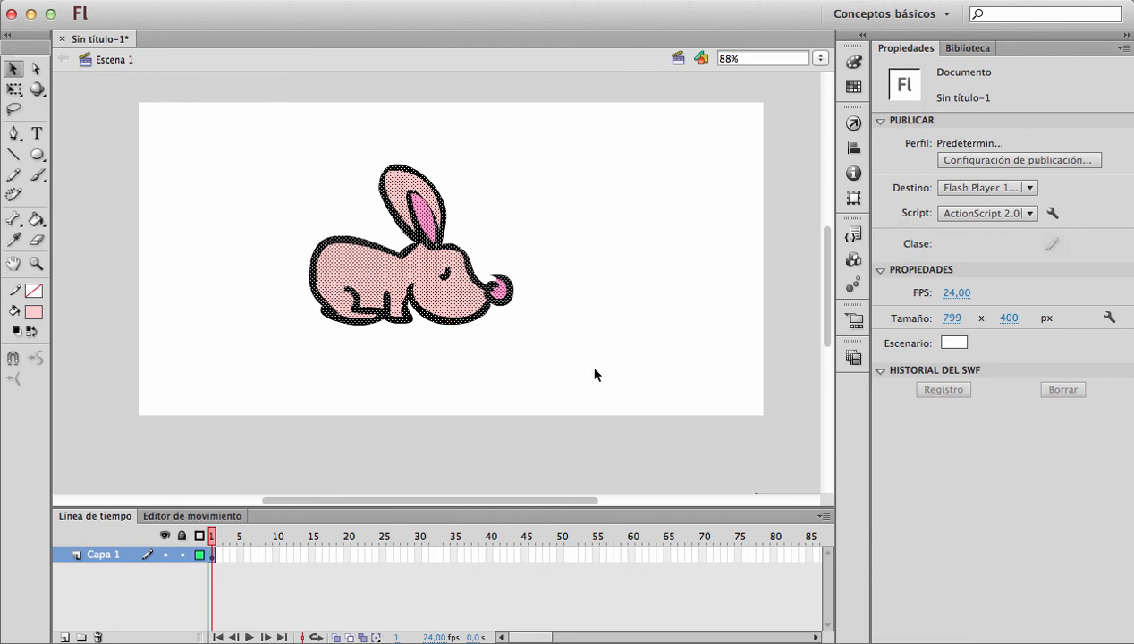
key("super+g")
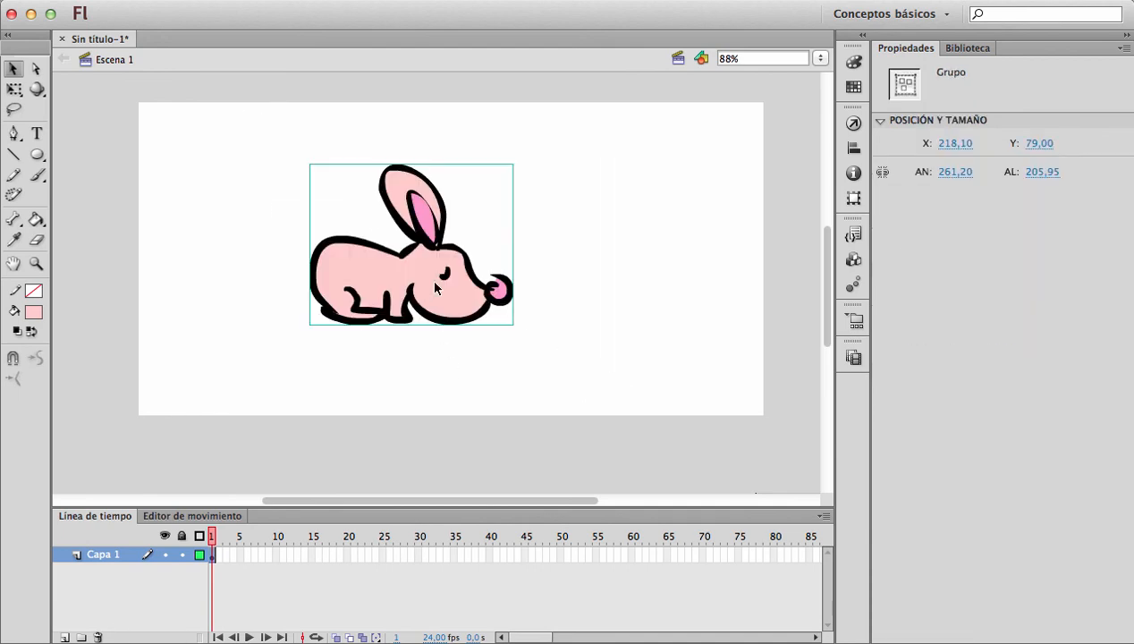
left_click_drag(435, 286, 401, 266)
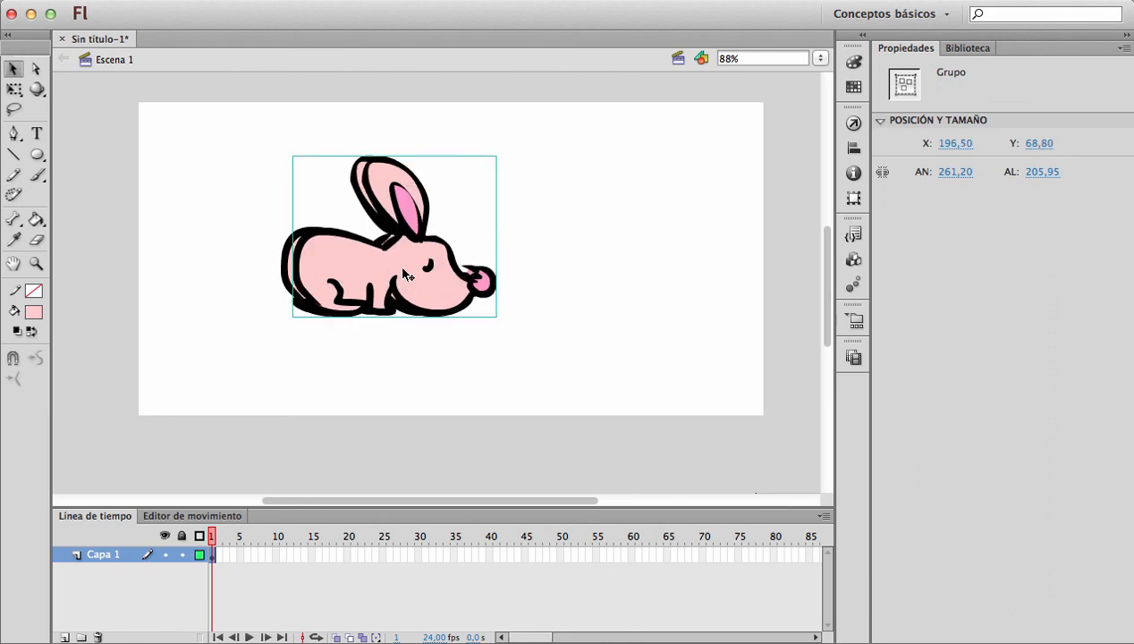
Step: Convert the duplicated rabbit into a Clip de película symbol named "sombra - conejo"
right_click(410, 261)
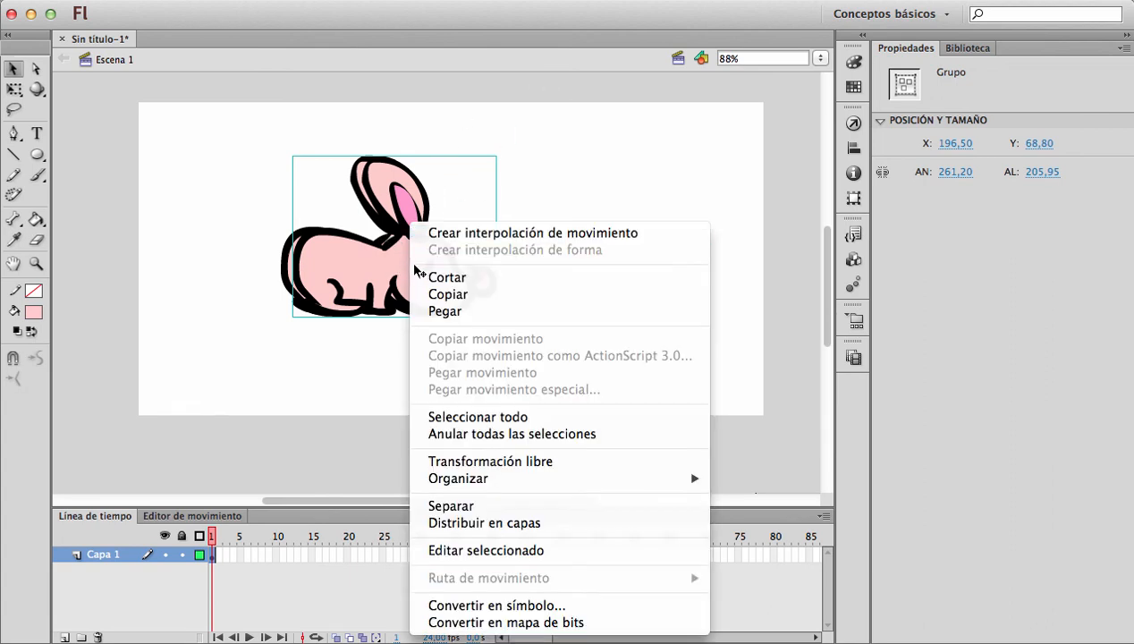
left_click(471, 605)
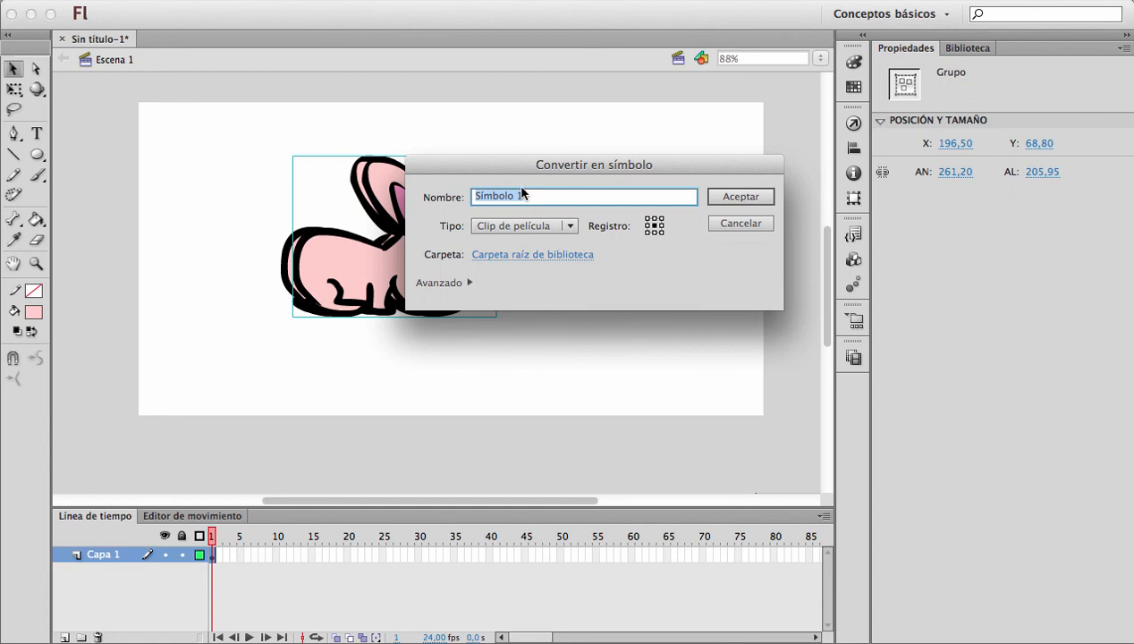
type("sombra - conejo")
key("Return")
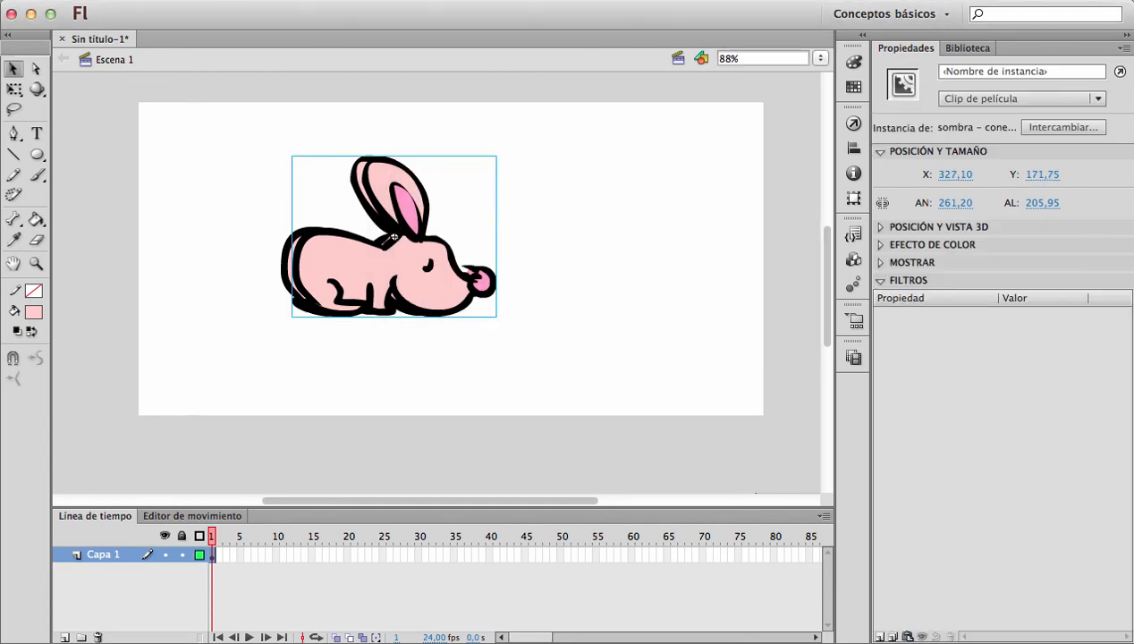
left_click(779, 2)
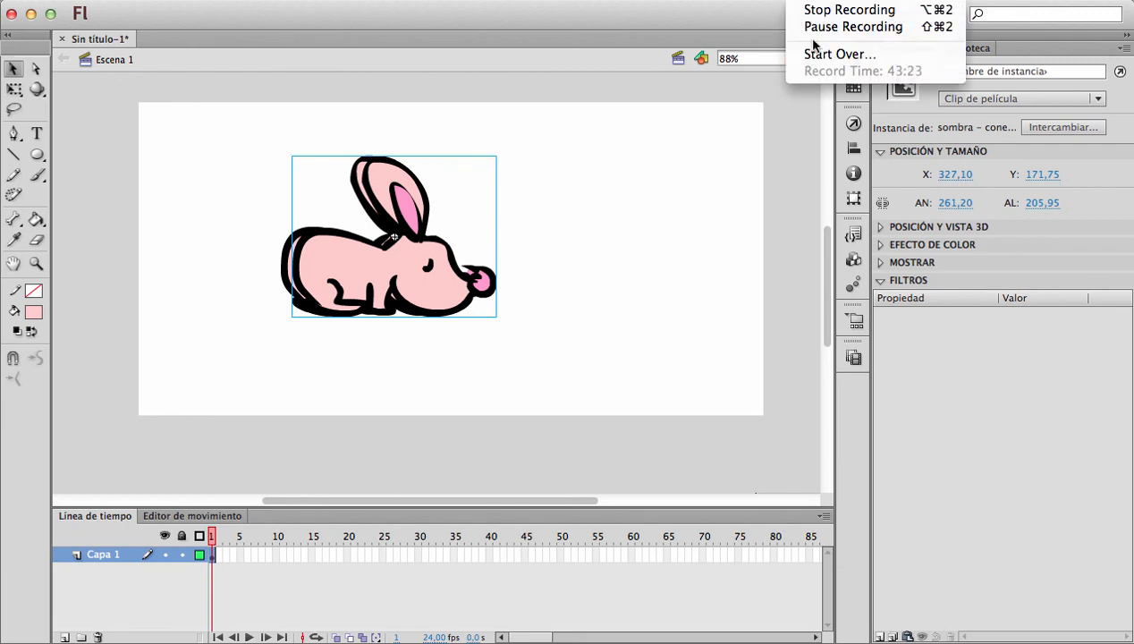
left_click(818, 32)
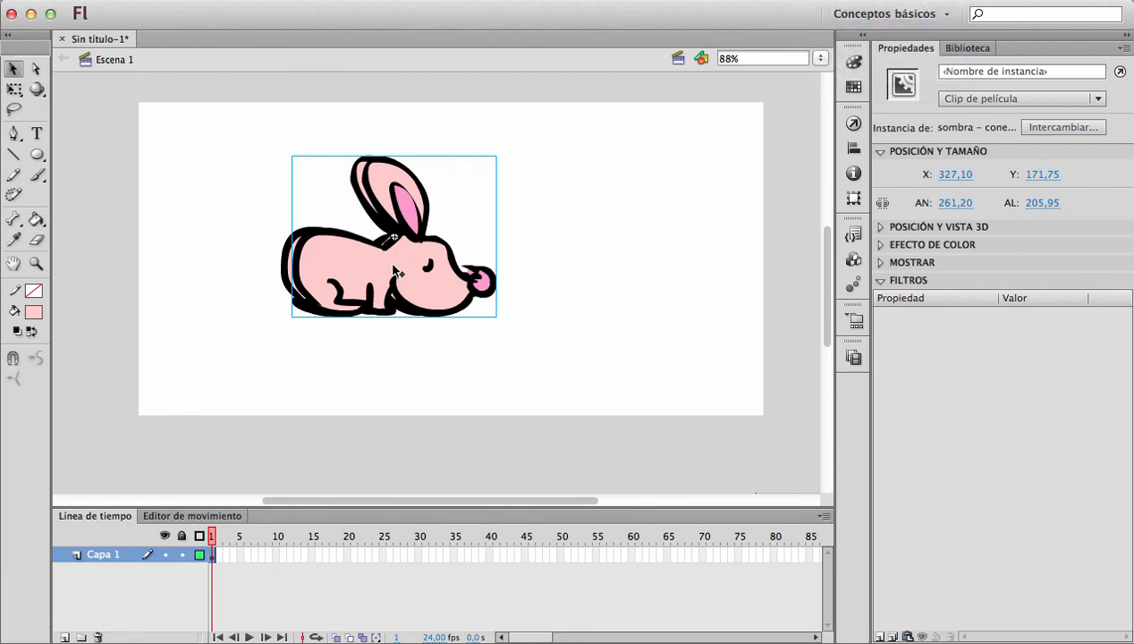
Step: Shift the sombra - conejo clip to about X 337, Y 171 and recolor the entire shape in its inner group black
left_click_drag(396, 269, 404, 267)
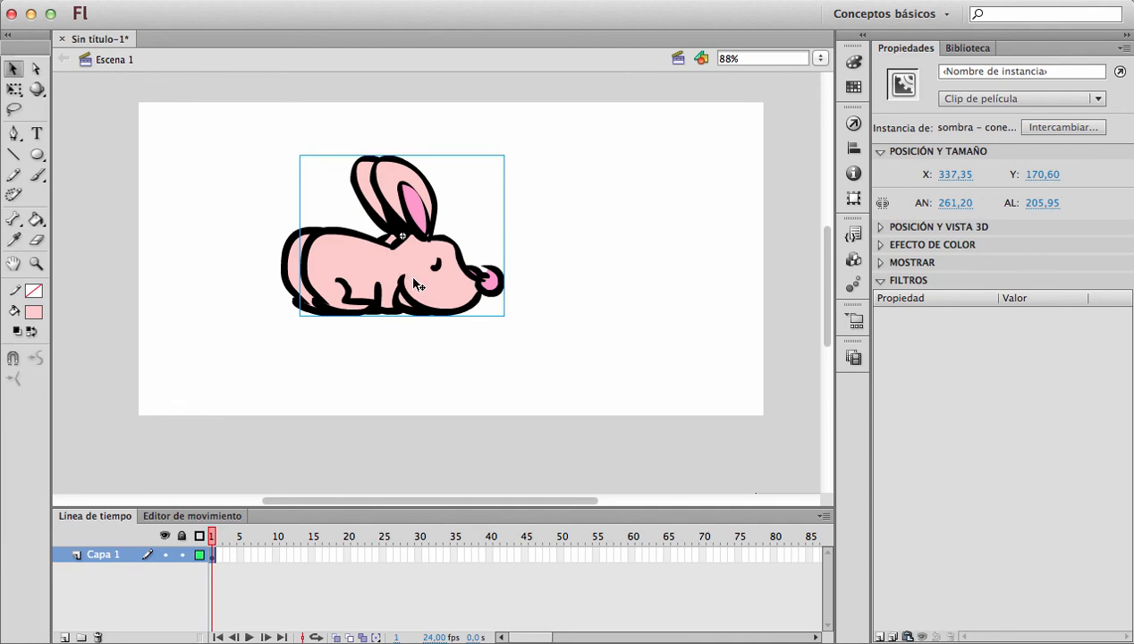
double_click(416, 275)
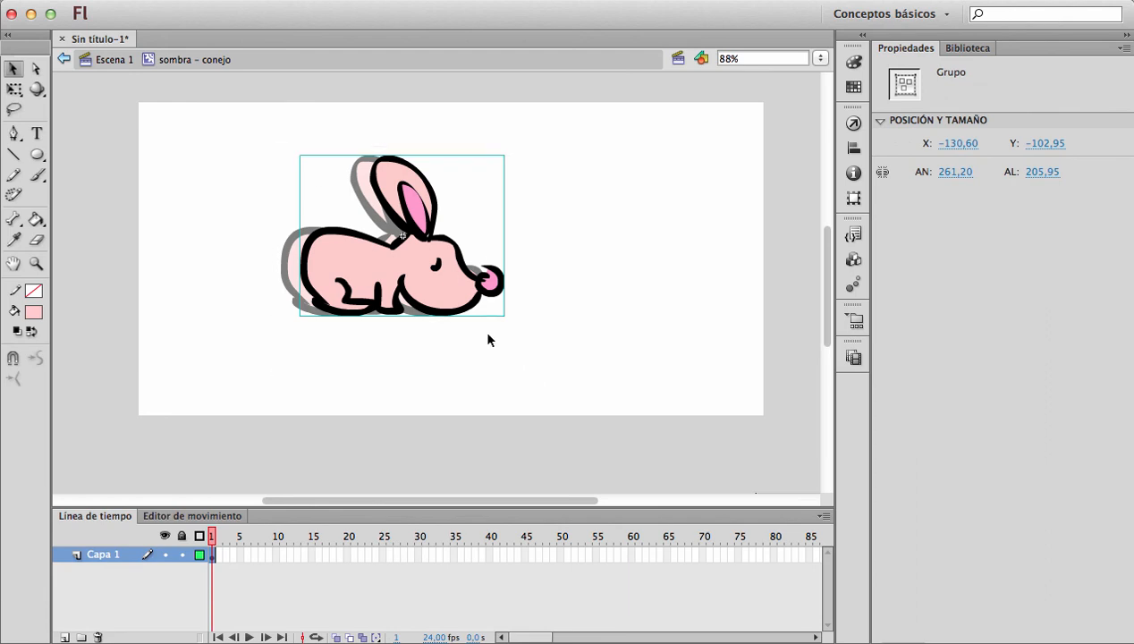
left_click(33, 311)
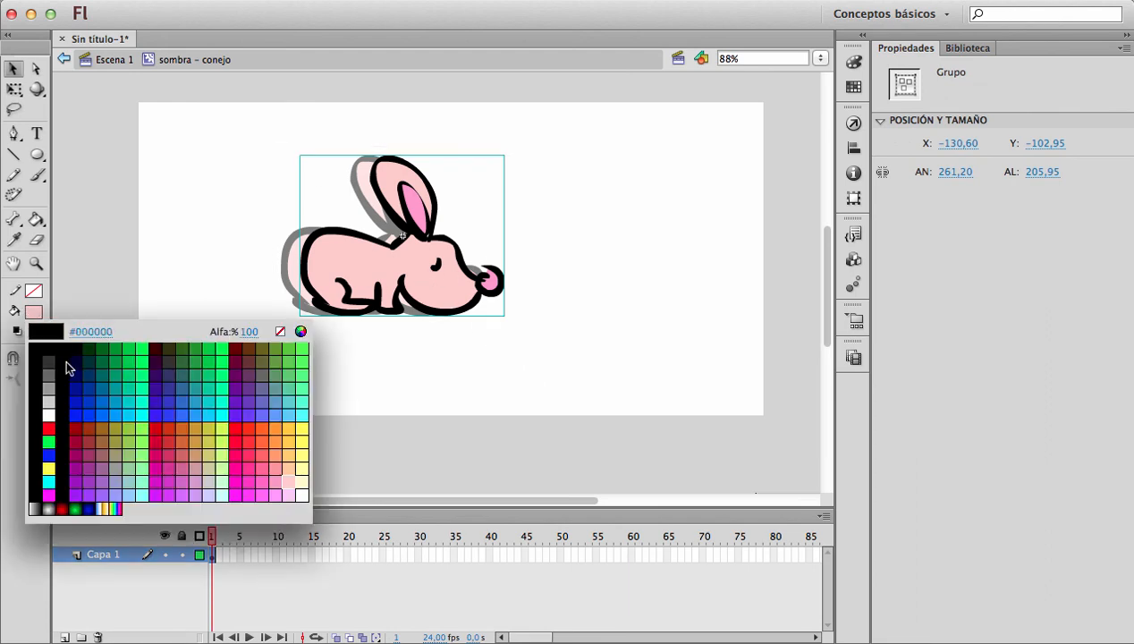
left_click(64, 359)
double_click(373, 267)
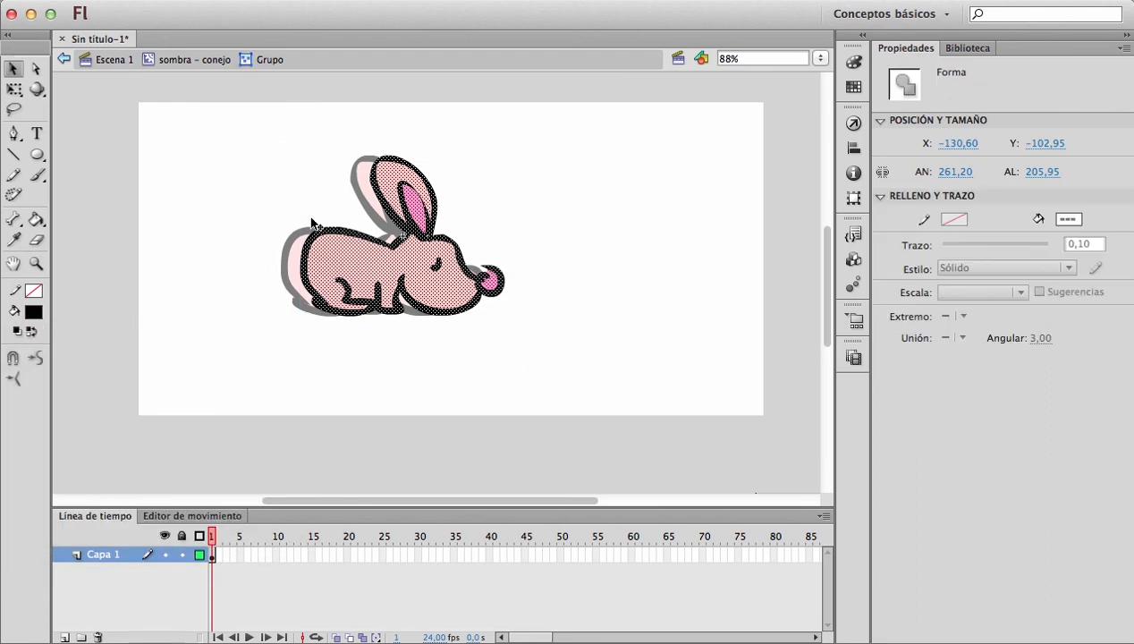
left_click(33, 311)
left_click(69, 374)
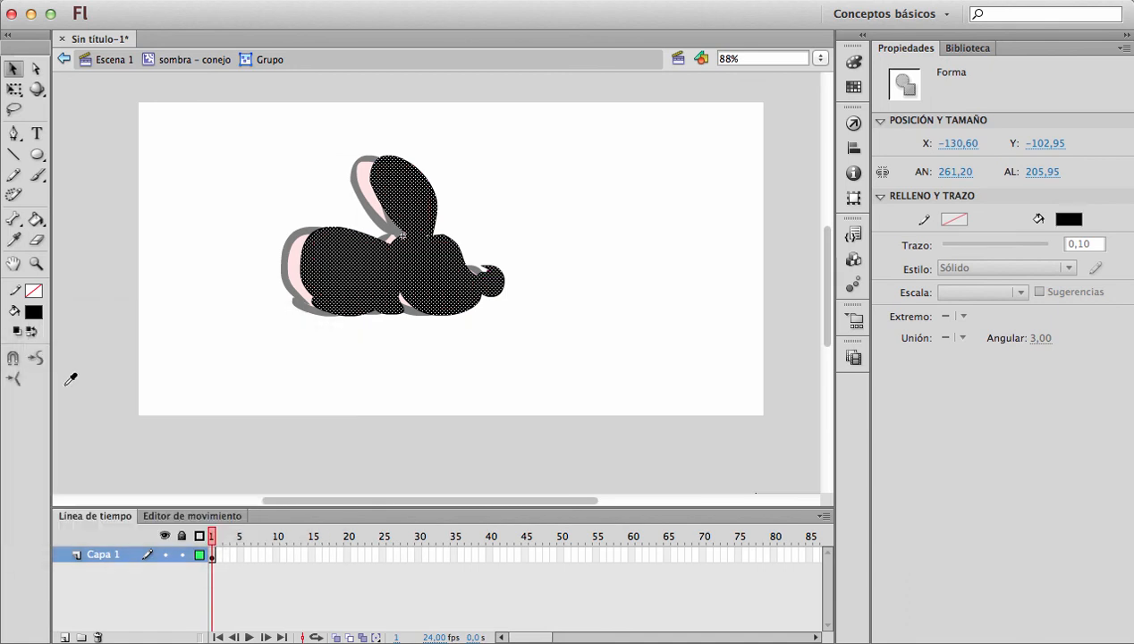
Step: Return to the main scene and send the sombra - conejo clip behind the pink rabbit
double_click(224, 301)
double_click(249, 290)
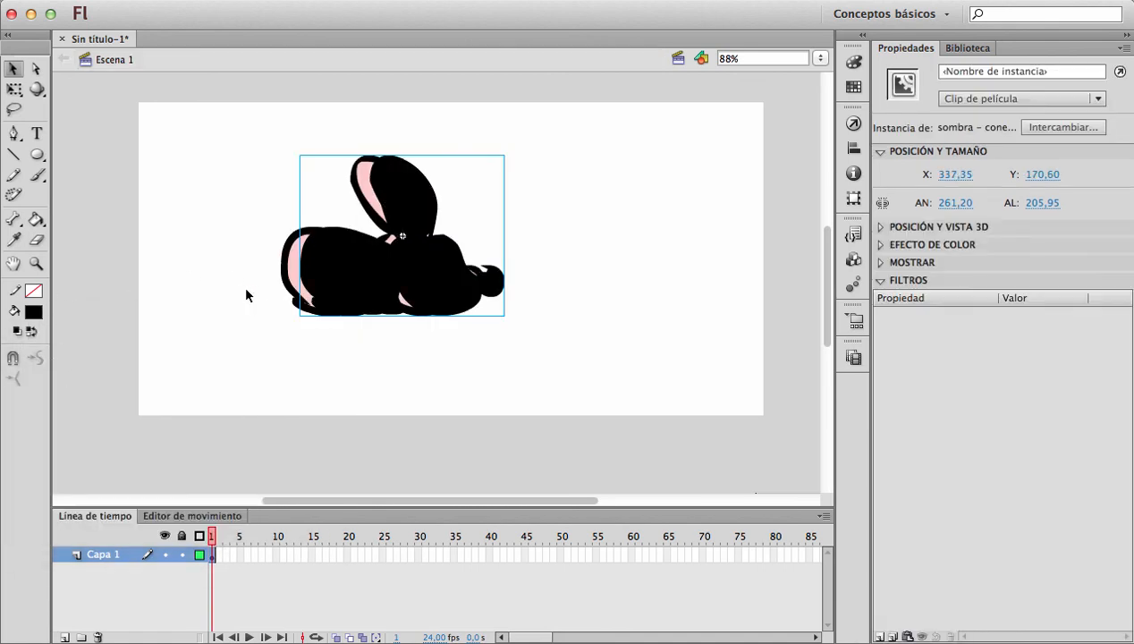
key("ctrl+Down")
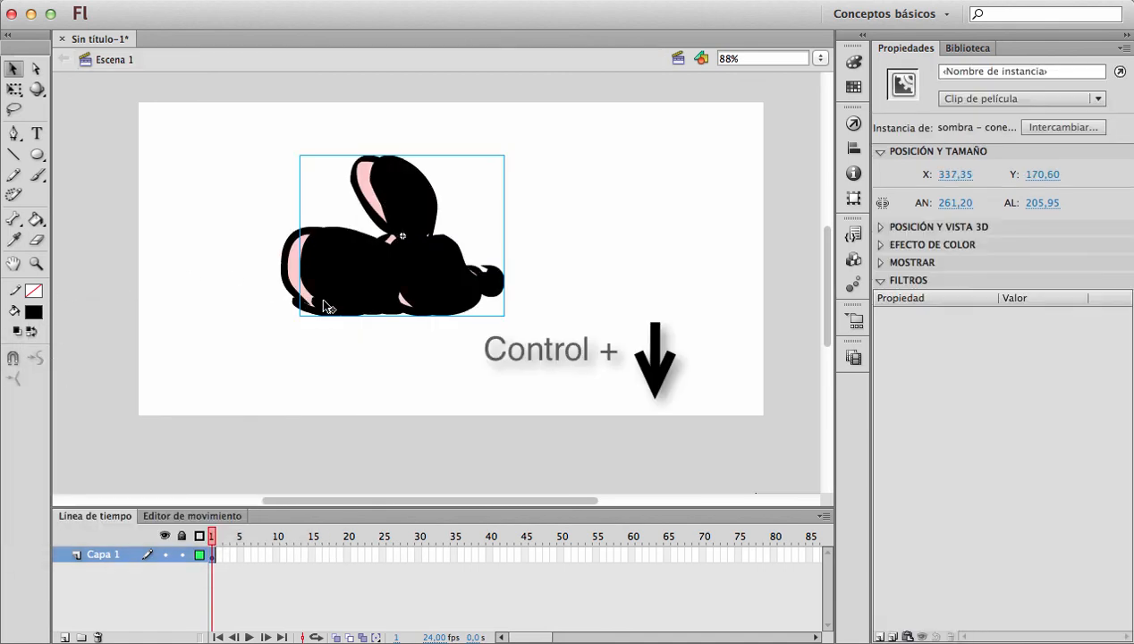
key("ctrl+Down")
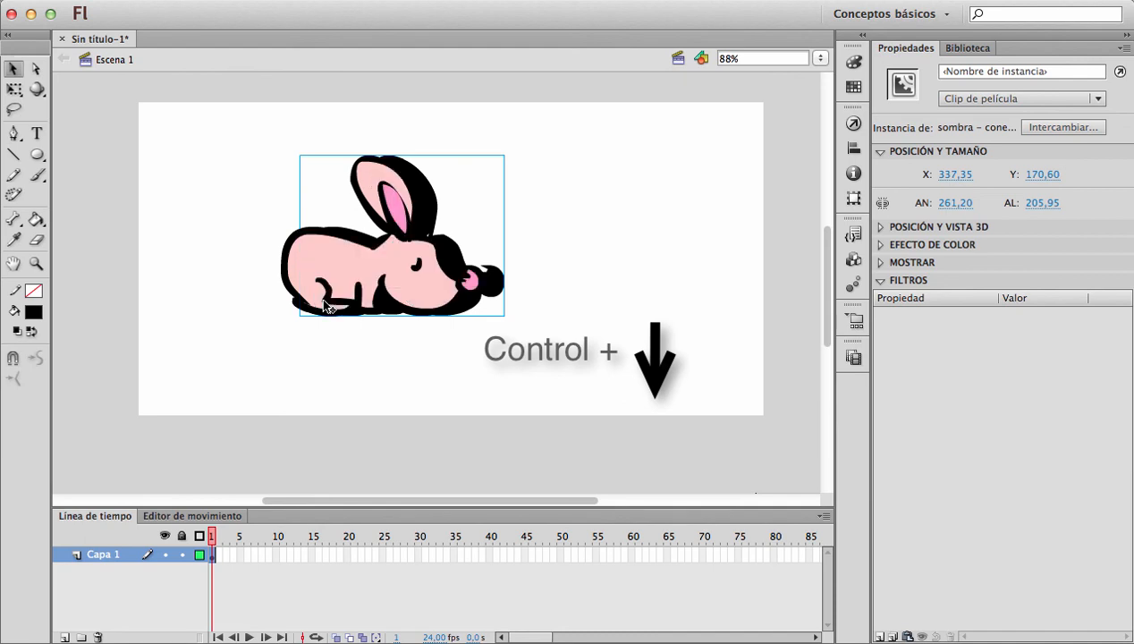
Step: Nudge the shadow clip behind the rabbit to X 339,65 and Y 169,45
key("Left")
key("Left")
key("Down")
key("Down")
key("Down")
key("Down")
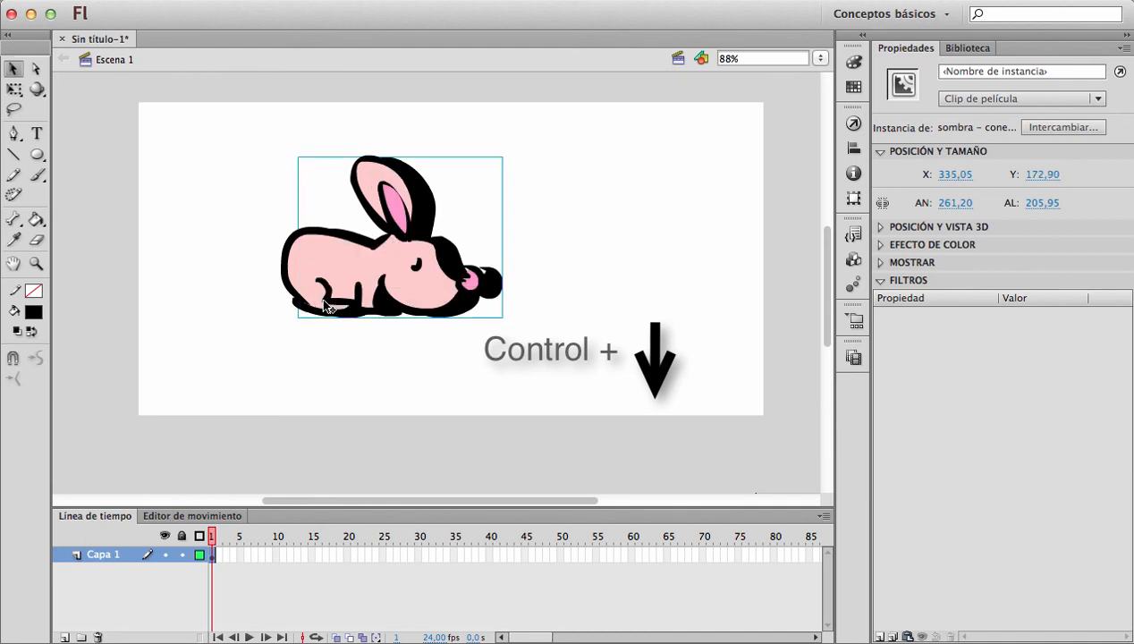
key("Up")
key("Up")
key("Up")
key("Up")
key("Up")
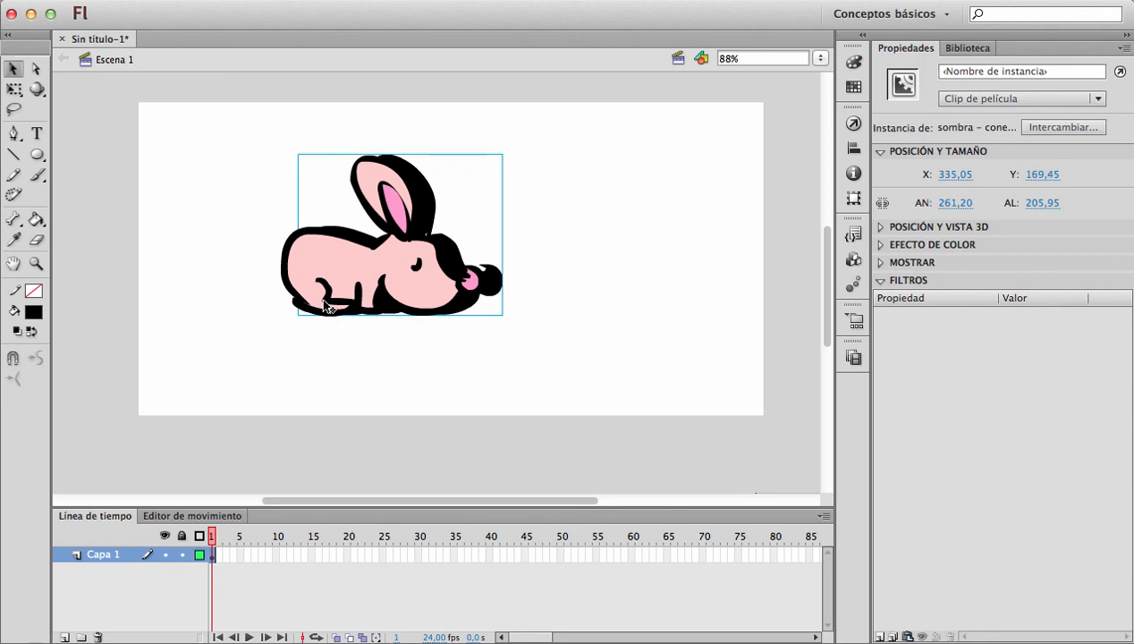
key("Right")
key("Right")
key("Right")
key("Right")
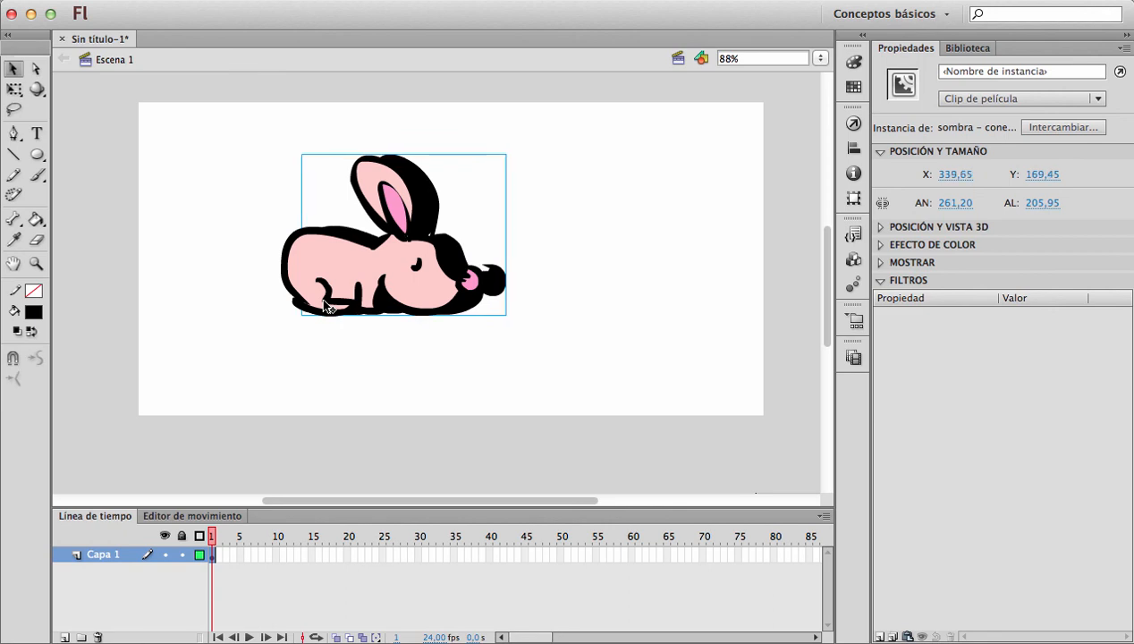
Step: Add a Desenfoque filter to the shadow clip with Alta quality and 24 px blur in X and Y
left_click(881, 637)
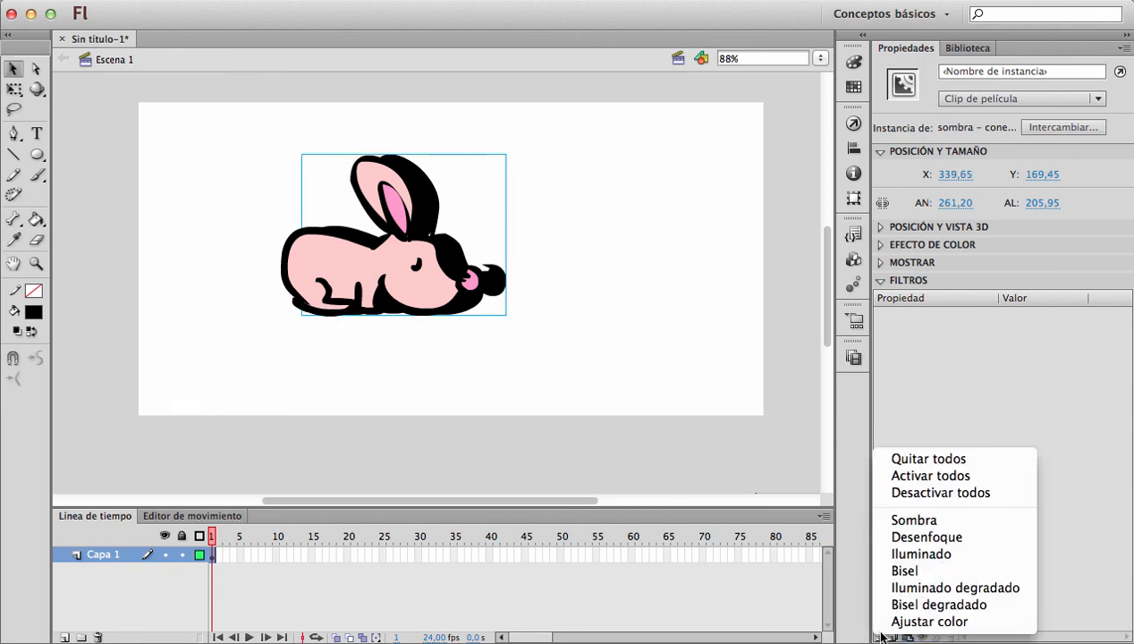
left_click(921, 539)
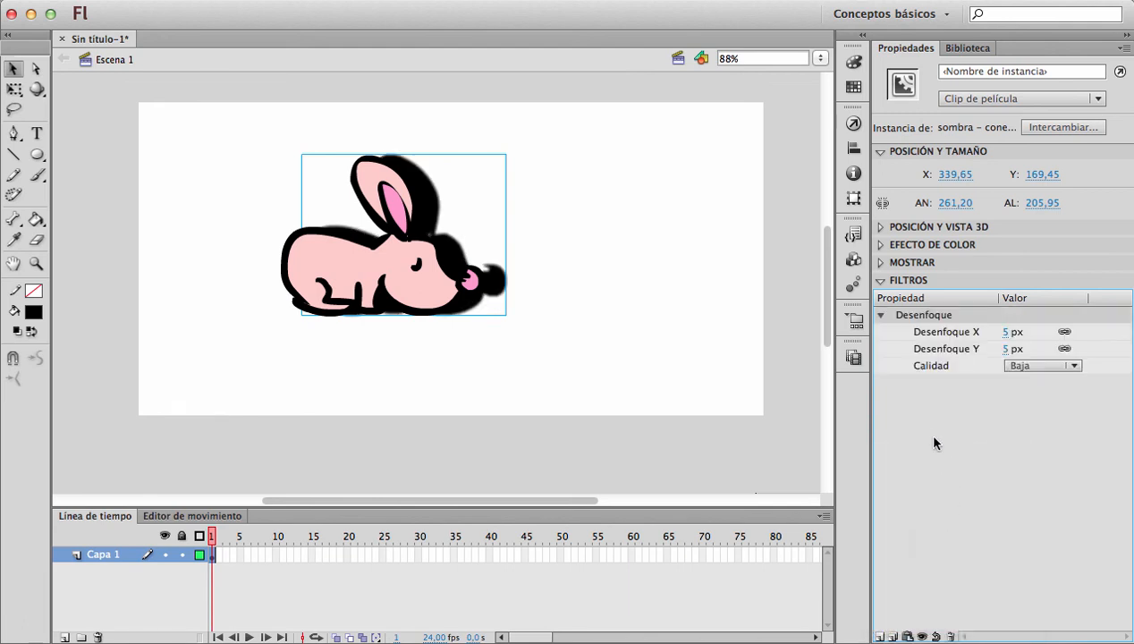
left_click(1019, 366)
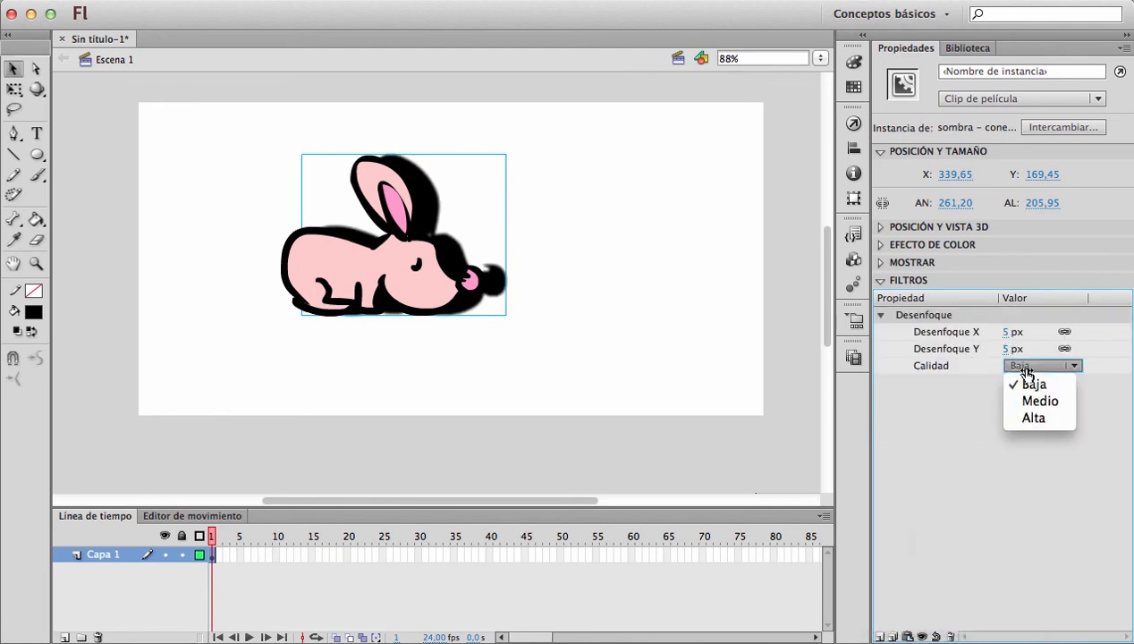
left_click(1018, 422)
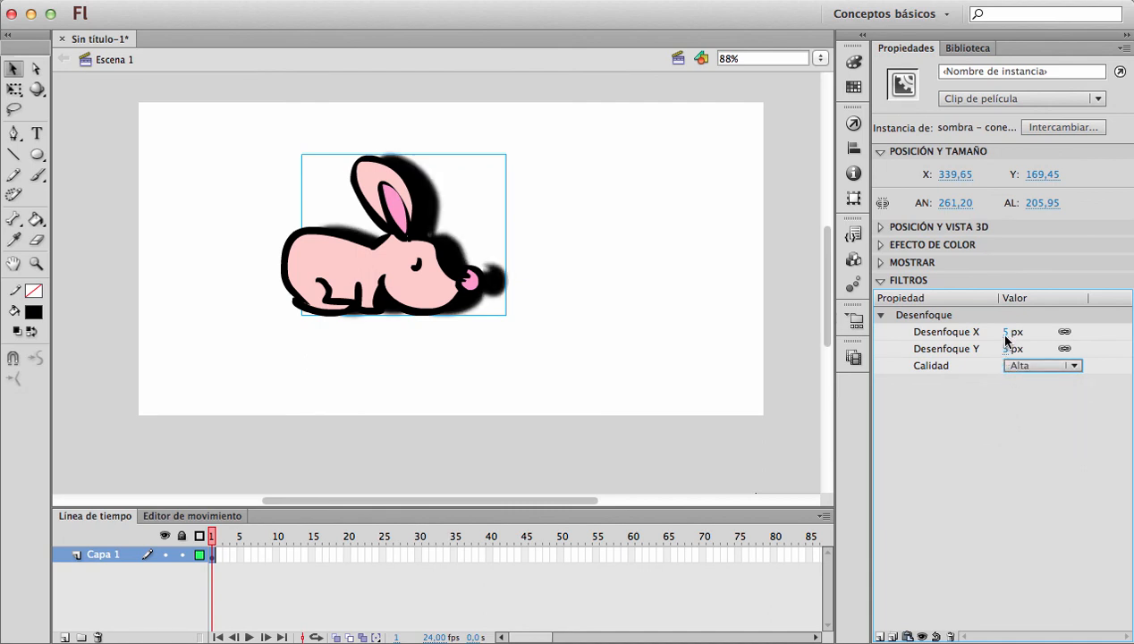
left_click_drag(1005, 332, 1024, 332)
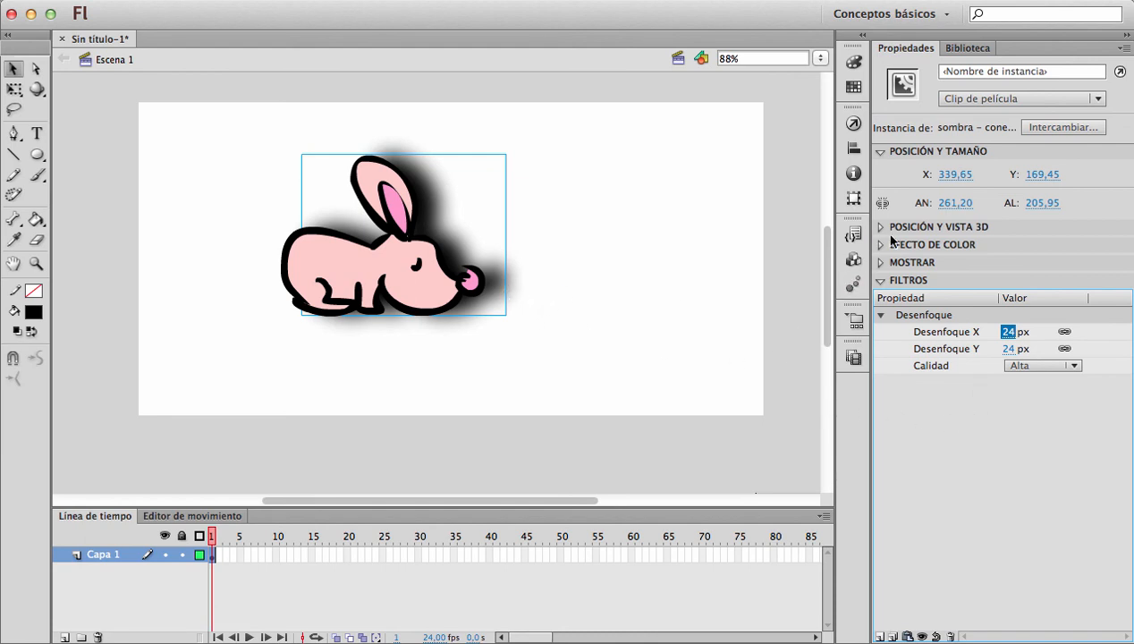
Step: Apply an Alfa color effect of 40% to the shadow clip and deselect it
left_click(890, 247)
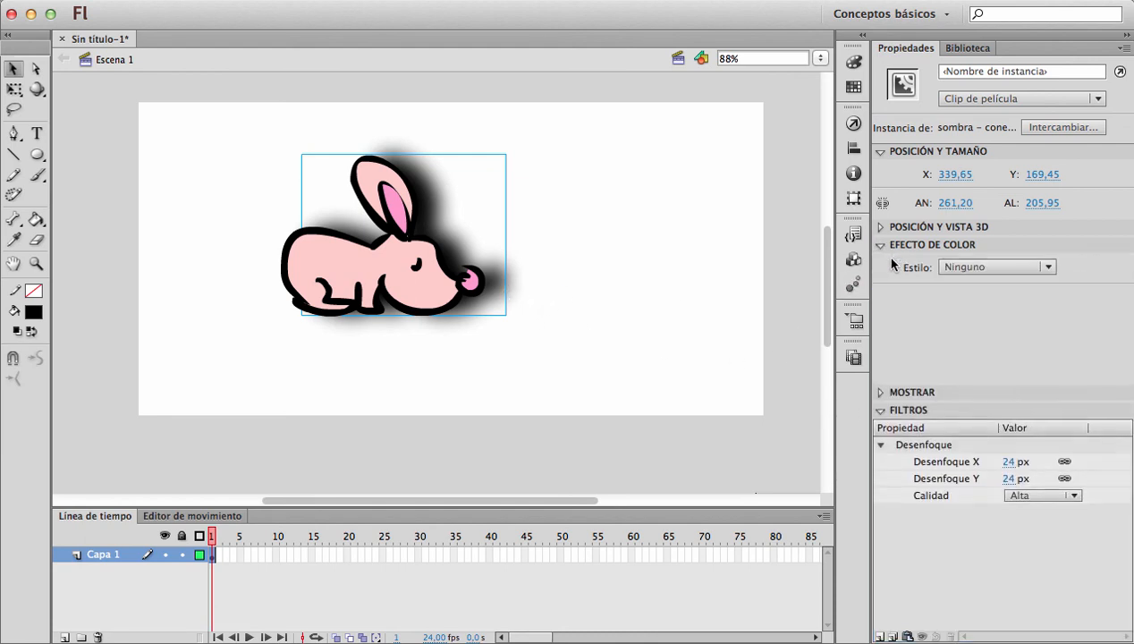
left_click(961, 266)
left_click(959, 356)
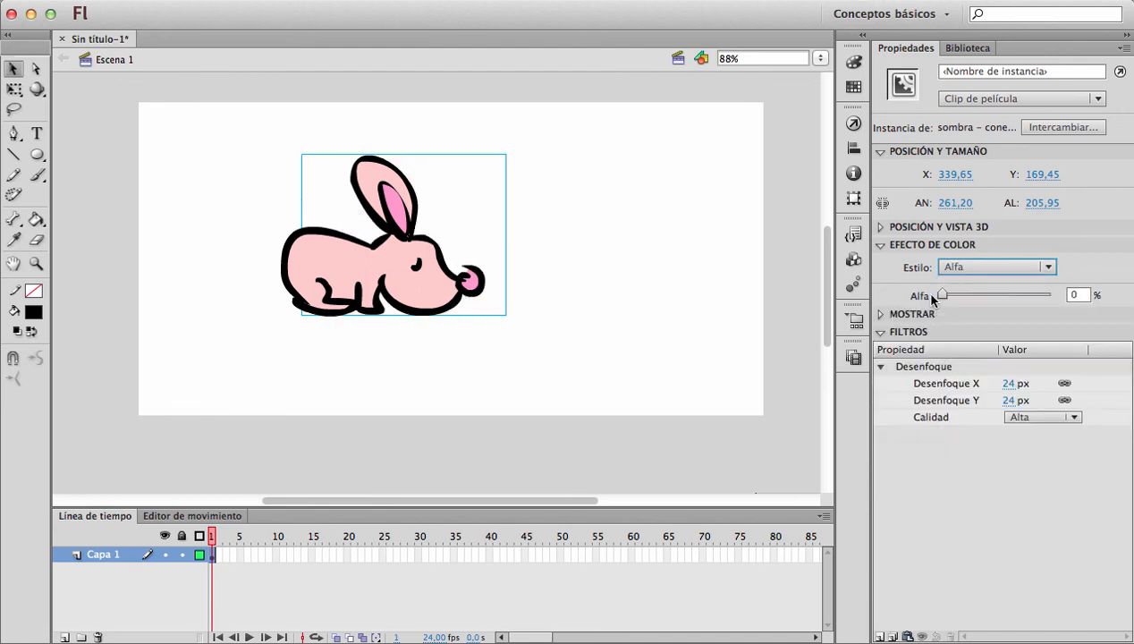
left_click_drag(937, 298, 974, 309)
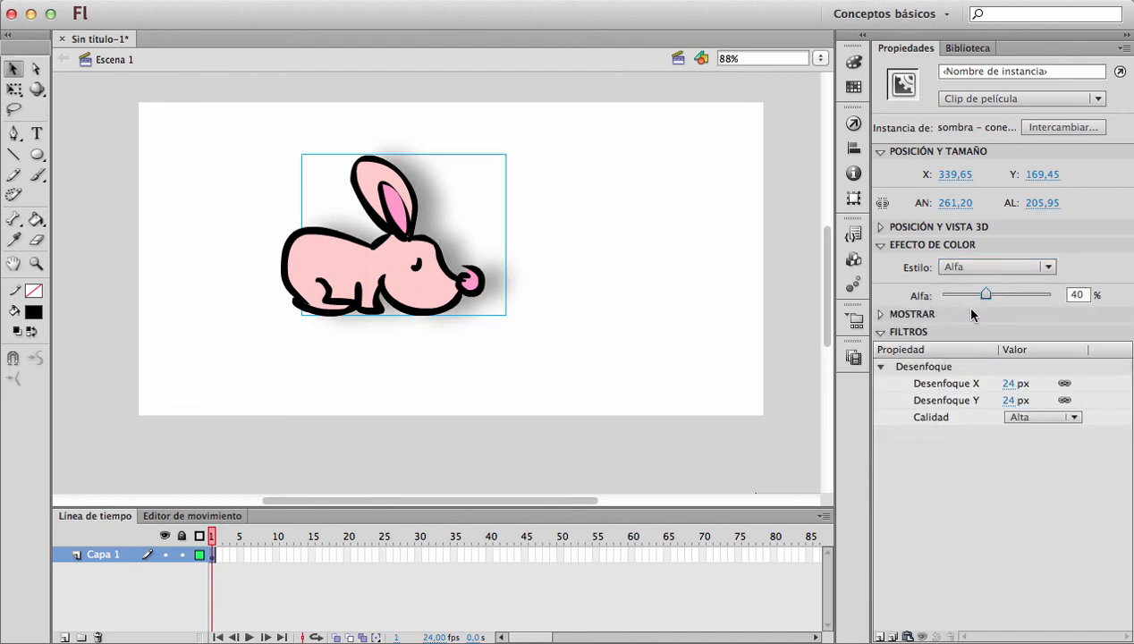
left_click(431, 396)
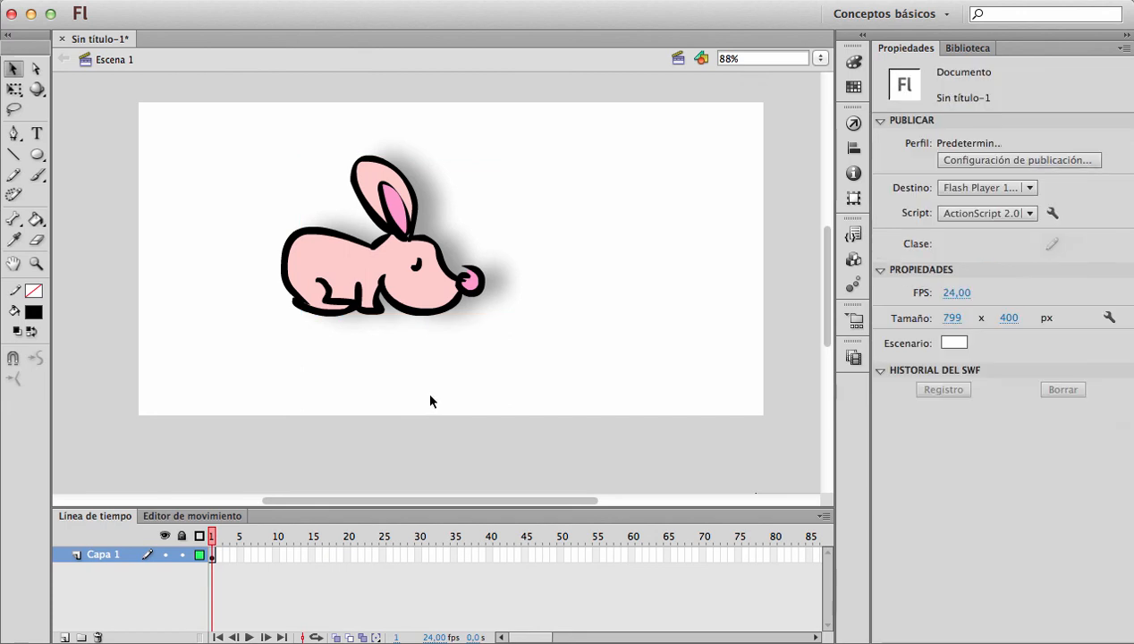
Step: Shift the blurred shadow clip slightly to about X 343, Y 171
left_click(456, 245)
left_click(474, 355)
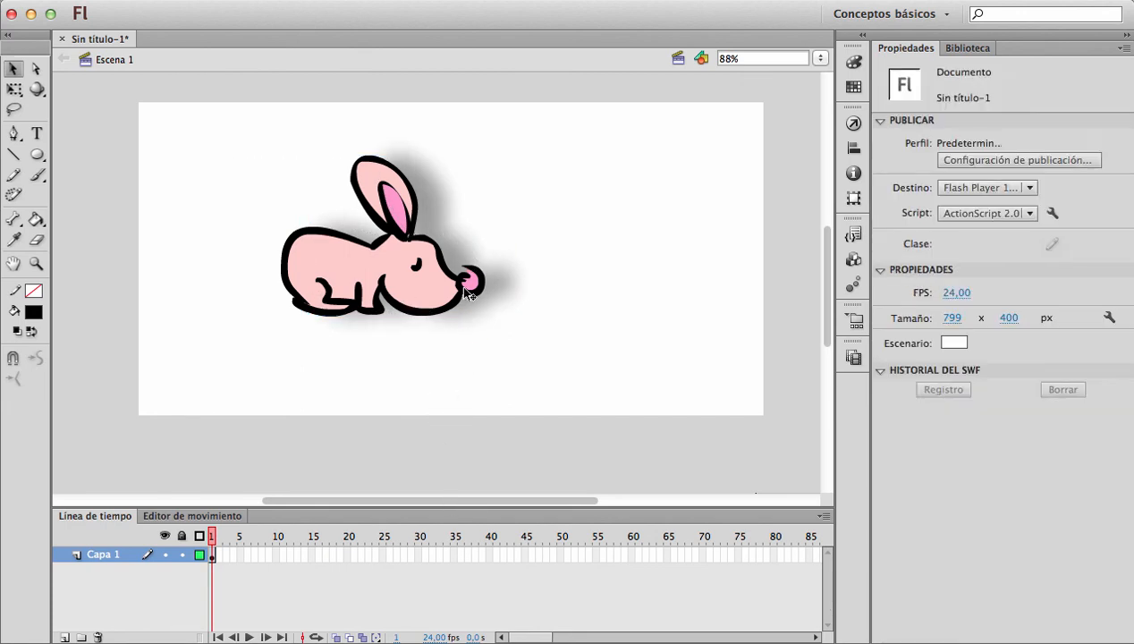
left_click_drag(452, 254, 447, 254)
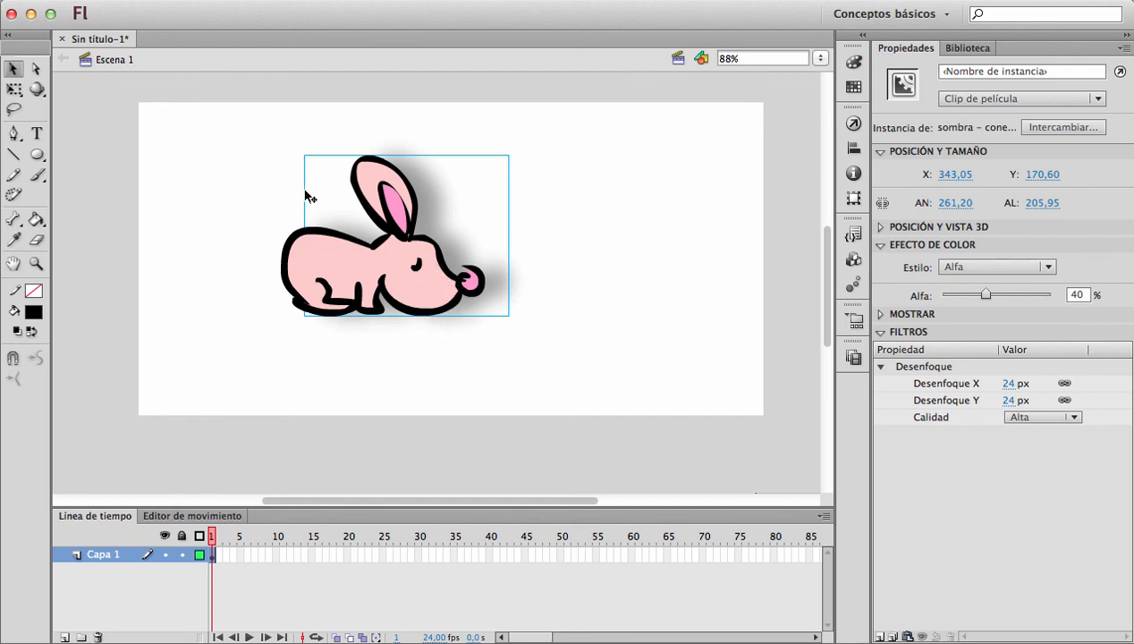
Step: Delete the rabbit and its shadow from the stage
left_click_drag(225, 113, 493, 311)
key("Delete")
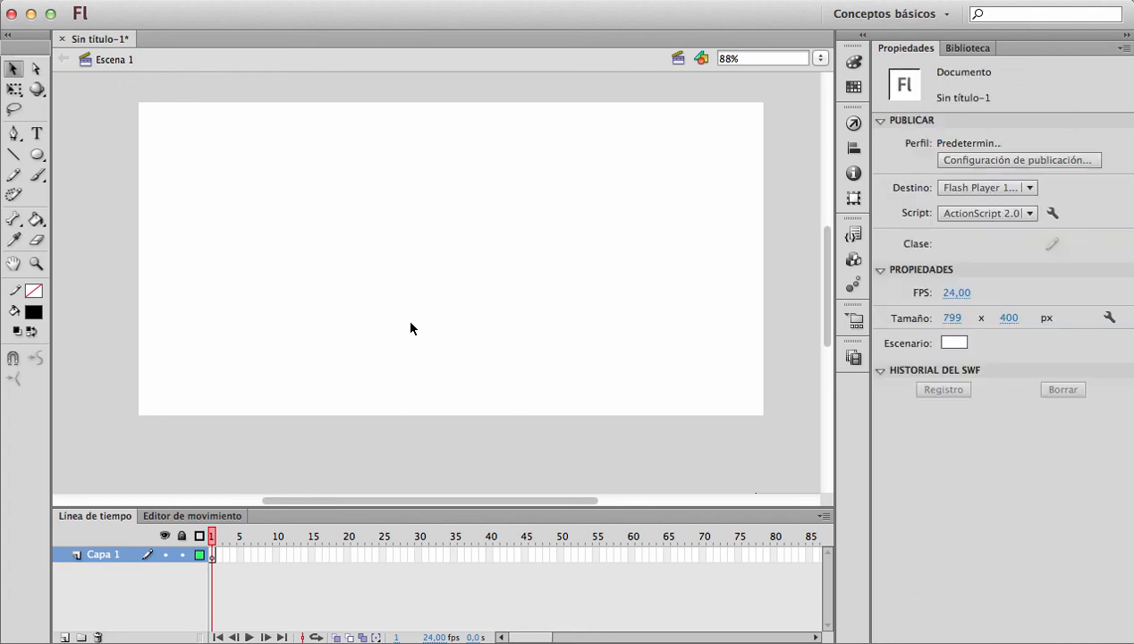
Step: Paint two dark brown curved lines with the Brush tool as the sides of a palm trunk
key("b")
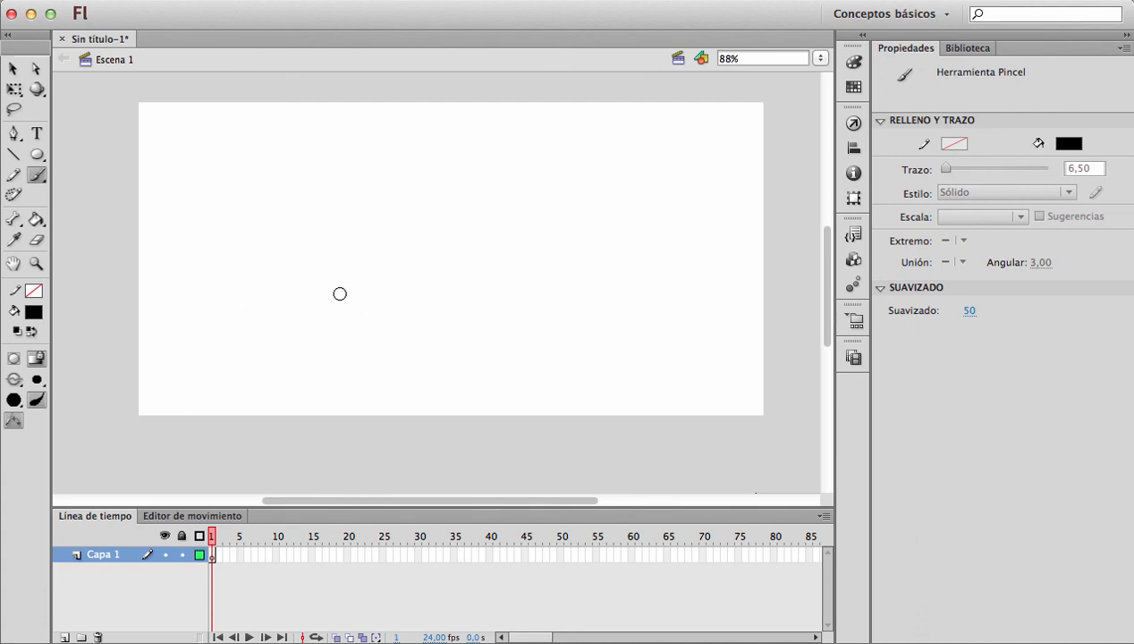
left_click(33, 311)
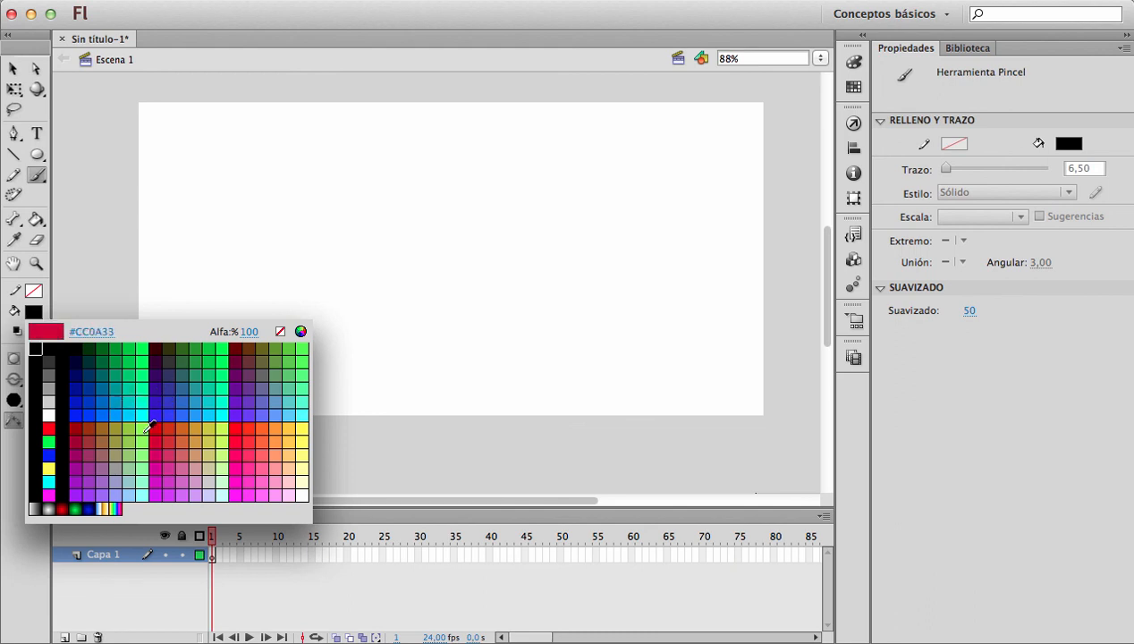
left_click(188, 342)
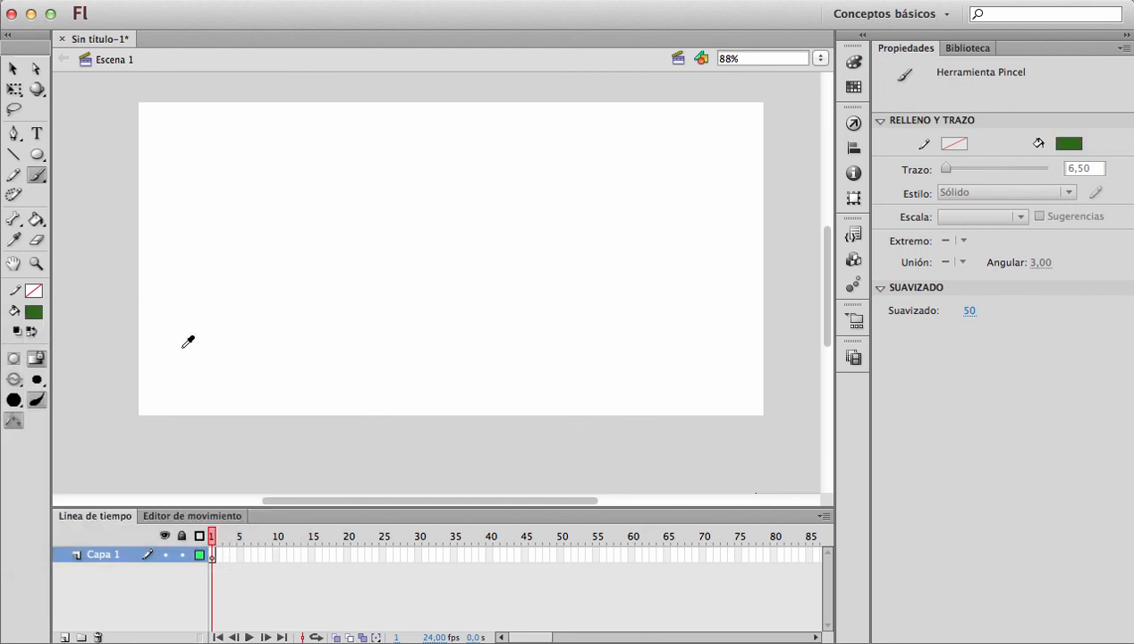
left_click(41, 306)
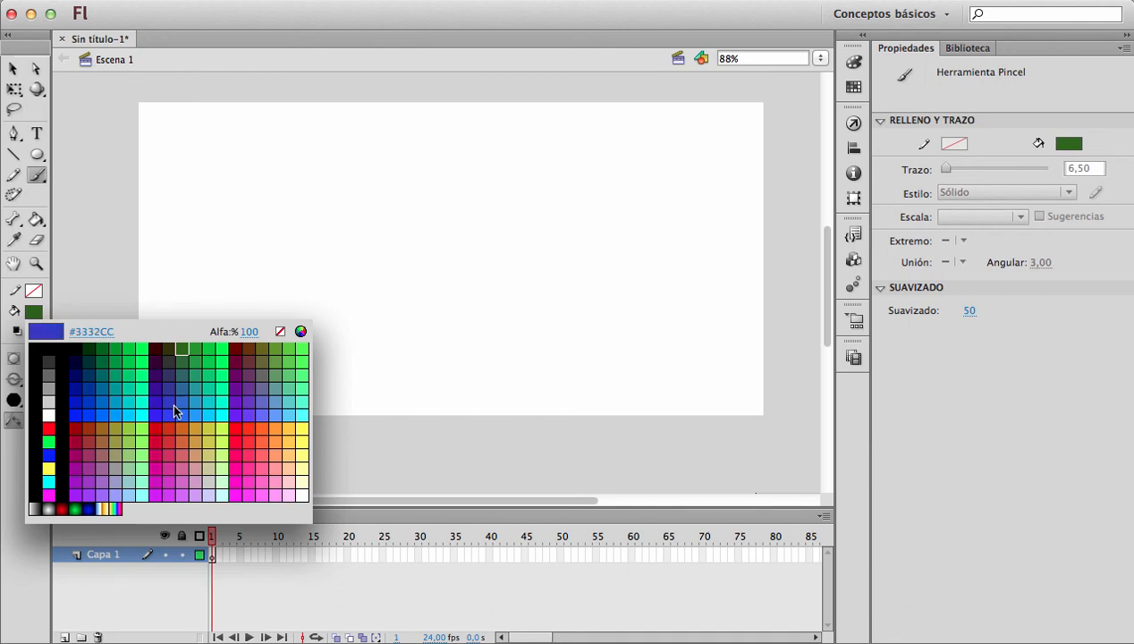
left_click(246, 345)
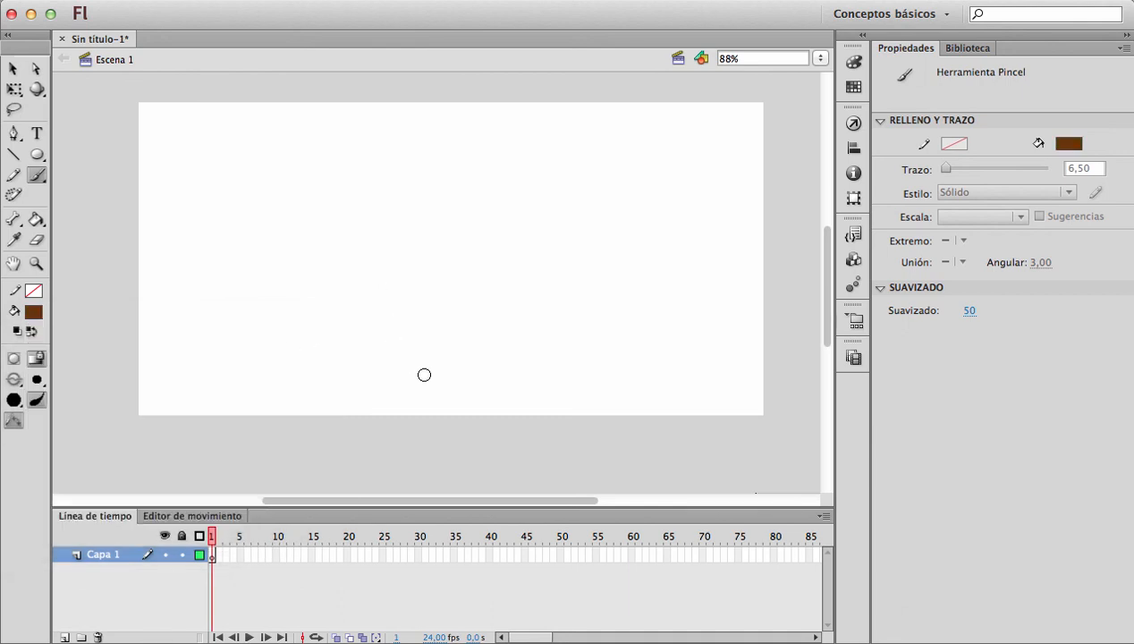
mouse_move(417, 385)
left_mouse_down()
mouse_move(460, 240)
mouse_move(428, 252)
mouse_move(390, 408)
left_mouse_up()
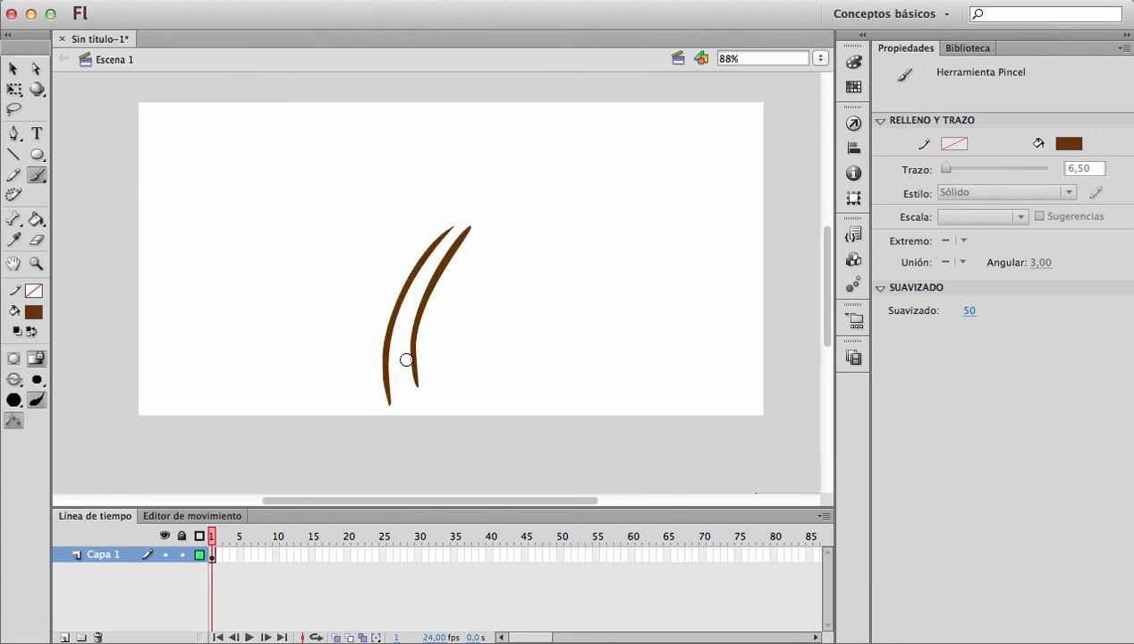
Step: Try painting short brown cross strokes between the two trunk lines, and undo them
mouse_move(412, 359)
left_mouse_down()
mouse_move(386, 360)
mouse_move(411, 298)
left_mouse_up()
left_click_drag(446, 255, 435, 254)
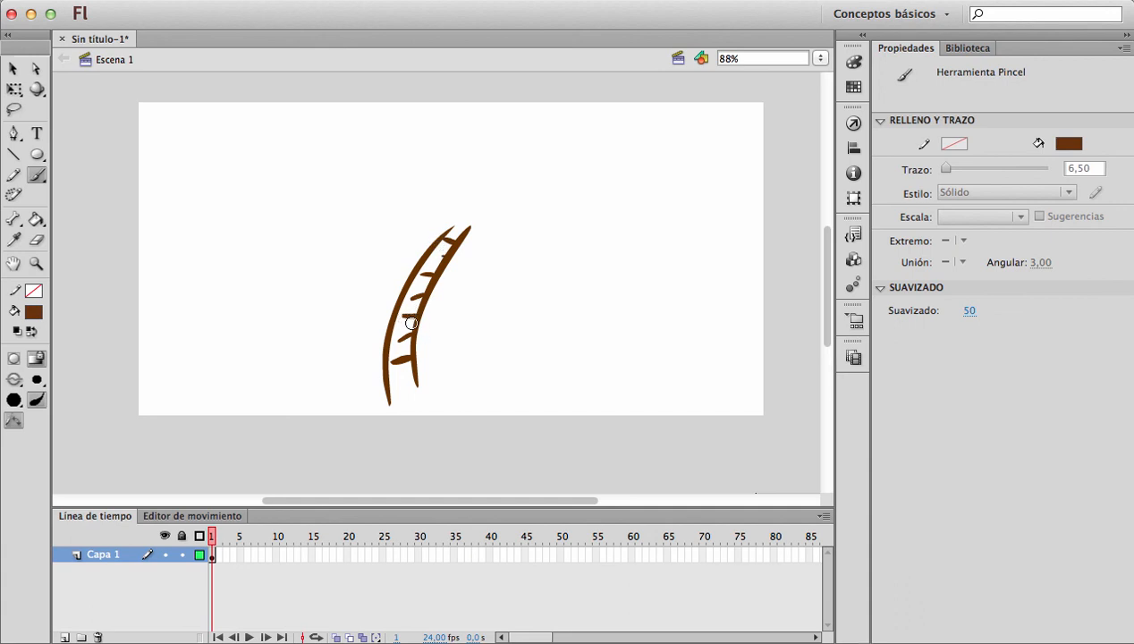
key("ctrl+z")
key("ctrl+z")
key("ctrl+z")
key("ctrl+z")
key("ctrl+z")
key("ctrl+z")
key("ctrl+z")
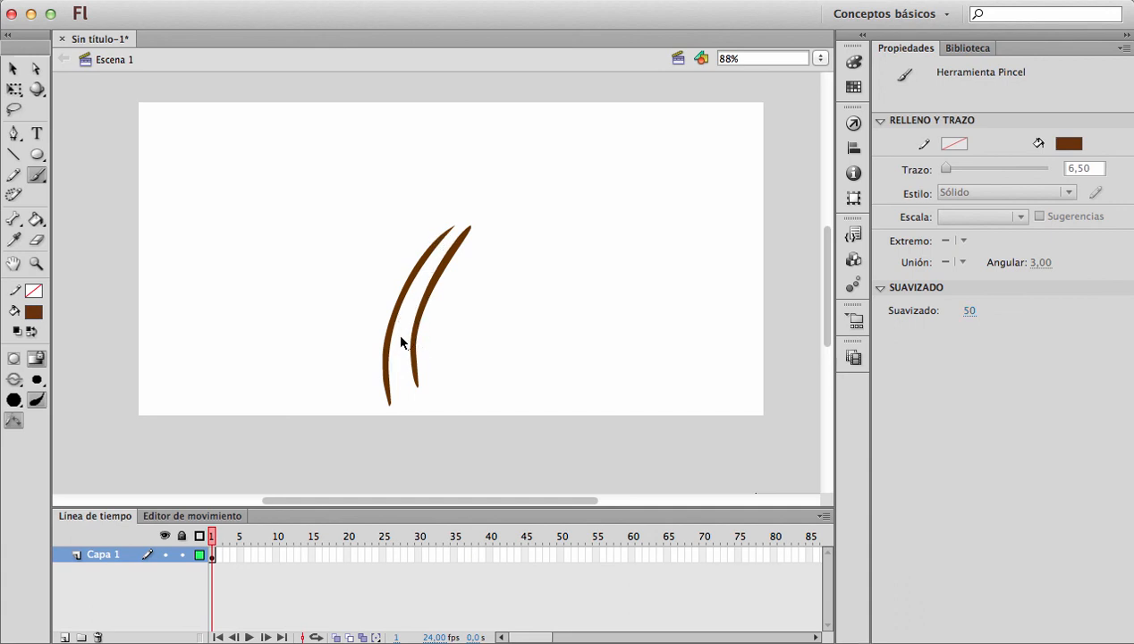
Step: Close the trunk outline at its base and tip with brush strokes and fill it with dark brown
mouse_move(419, 371)
left_mouse_down()
mouse_move(428, 401)
mouse_move(397, 395)
left_mouse_up()
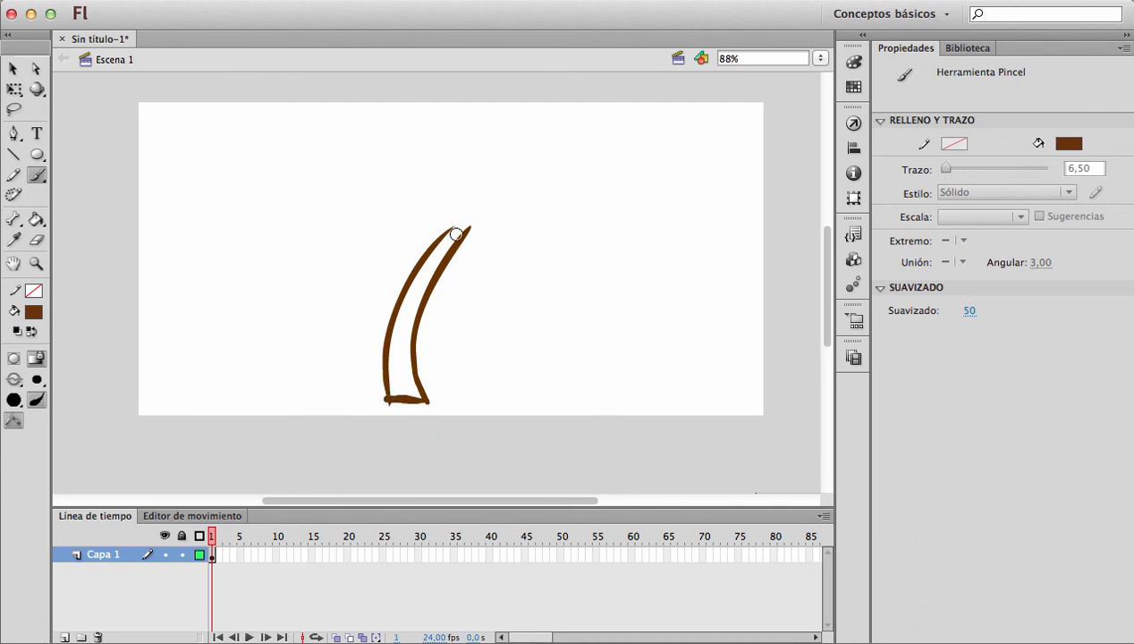
left_click_drag(470, 227, 449, 232)
key("k")
left_click(405, 313)
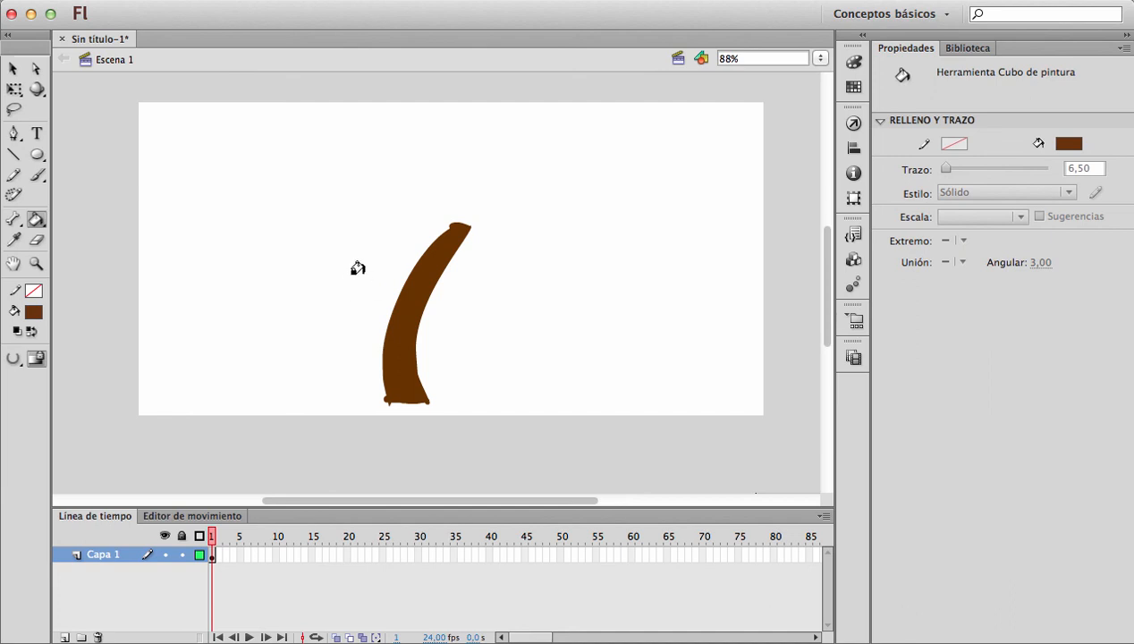
Step: Add a new layer above the trunk and paint a green palm leaf outline with a jagged lower edge at the trunk's tip
left_click(65, 637)
key("b")
left_click(33, 311)
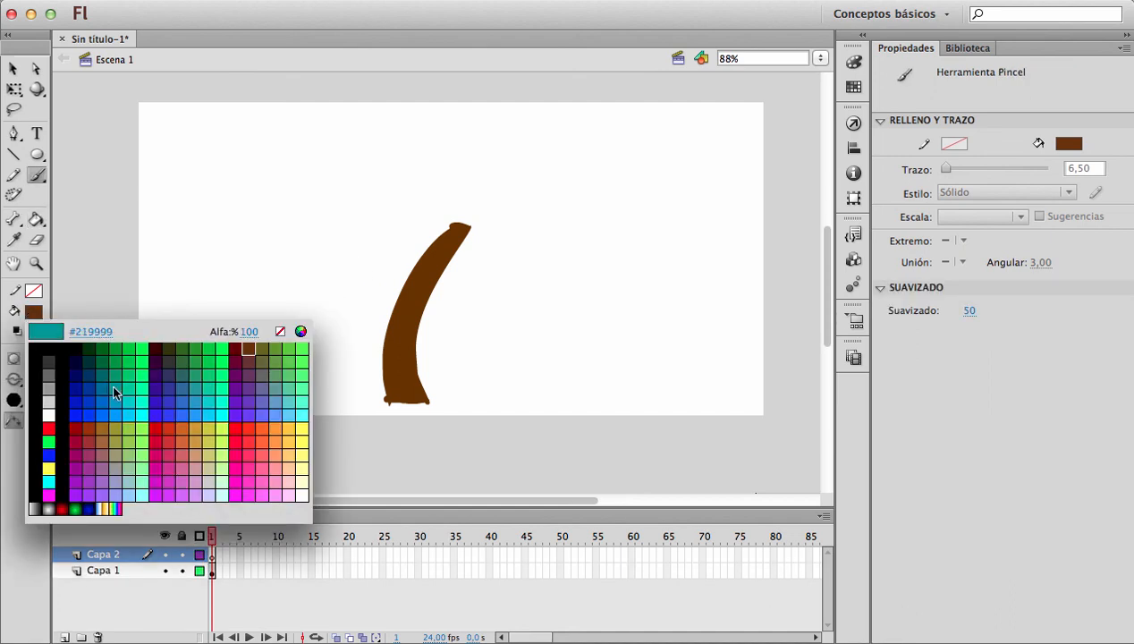
left_click(191, 345)
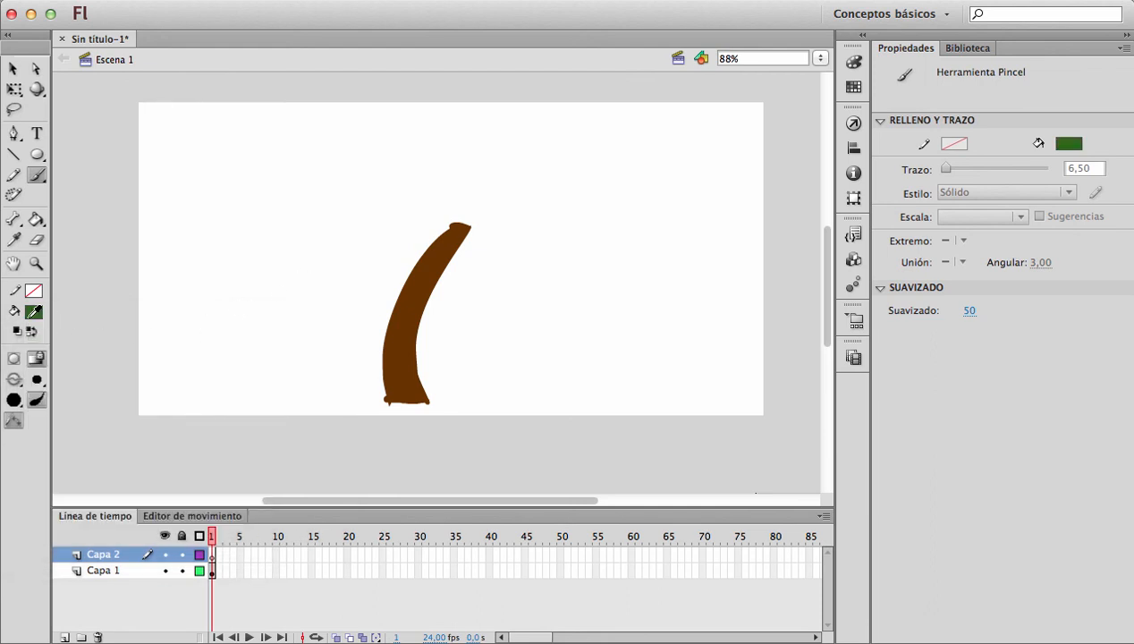
left_click(34, 311)
left_click(197, 340)
mouse_move(478, 222)
left_mouse_down()
mouse_move(470, 214)
mouse_move(508, 224)
mouse_move(512, 241)
mouse_move(528, 228)
mouse_move(547, 286)
mouse_move(570, 262)
mouse_move(465, 202)
mouse_move(481, 233)
left_mouse_up()
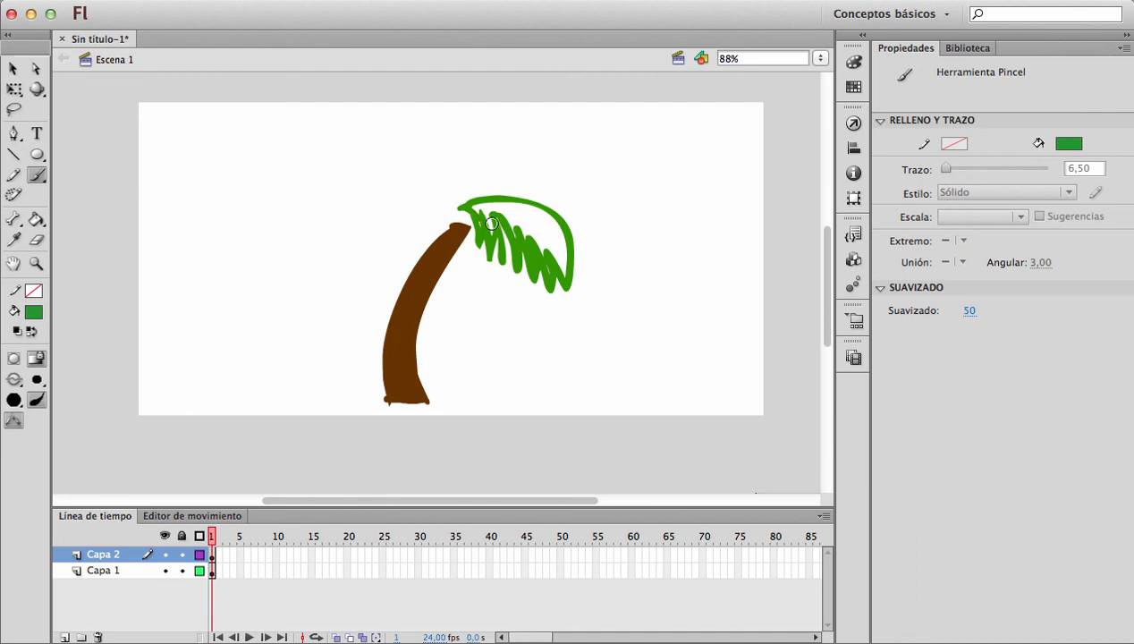
Step: Fill the palm leaf outline with the same green and group the leaf
key("k")
left_click(509, 222)
left_click(471, 216)
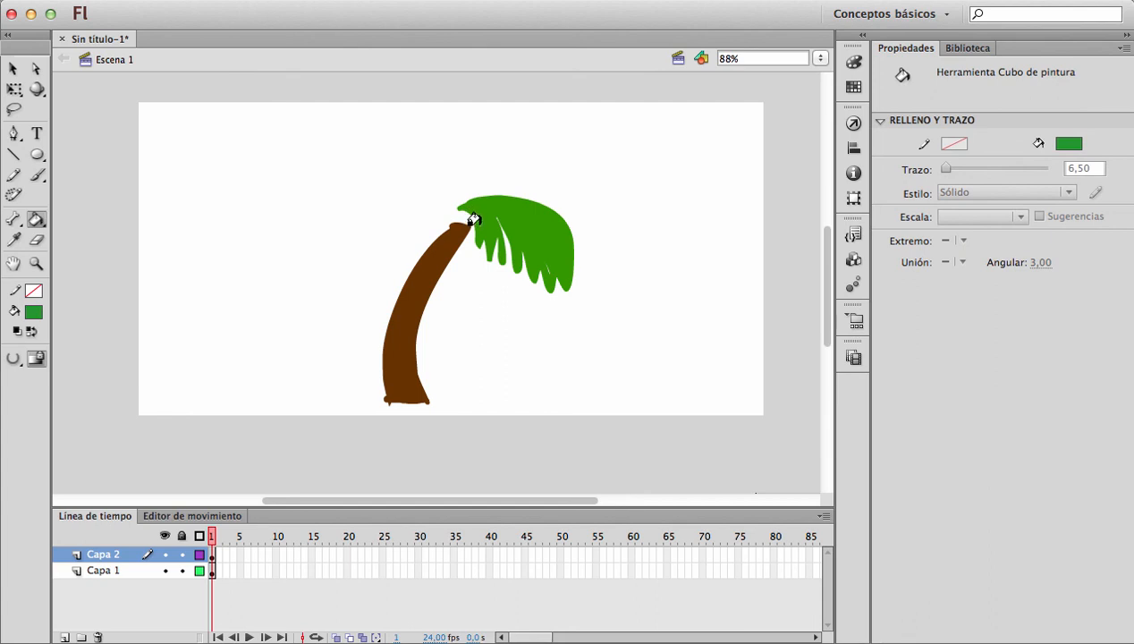
key("v")
left_click(527, 249)
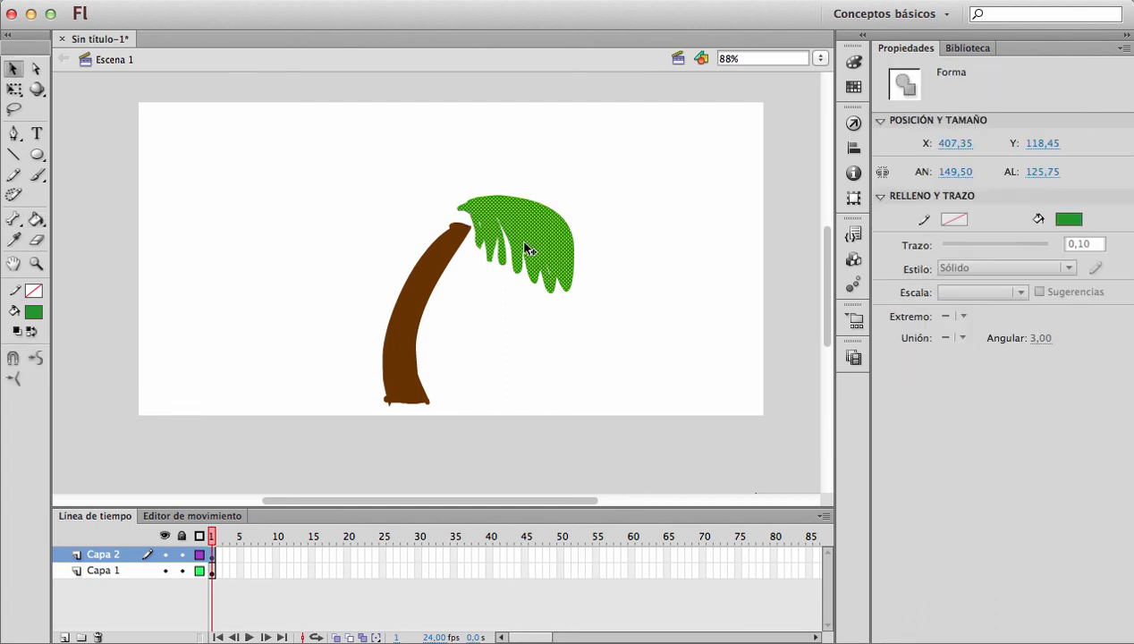
key("super+g")
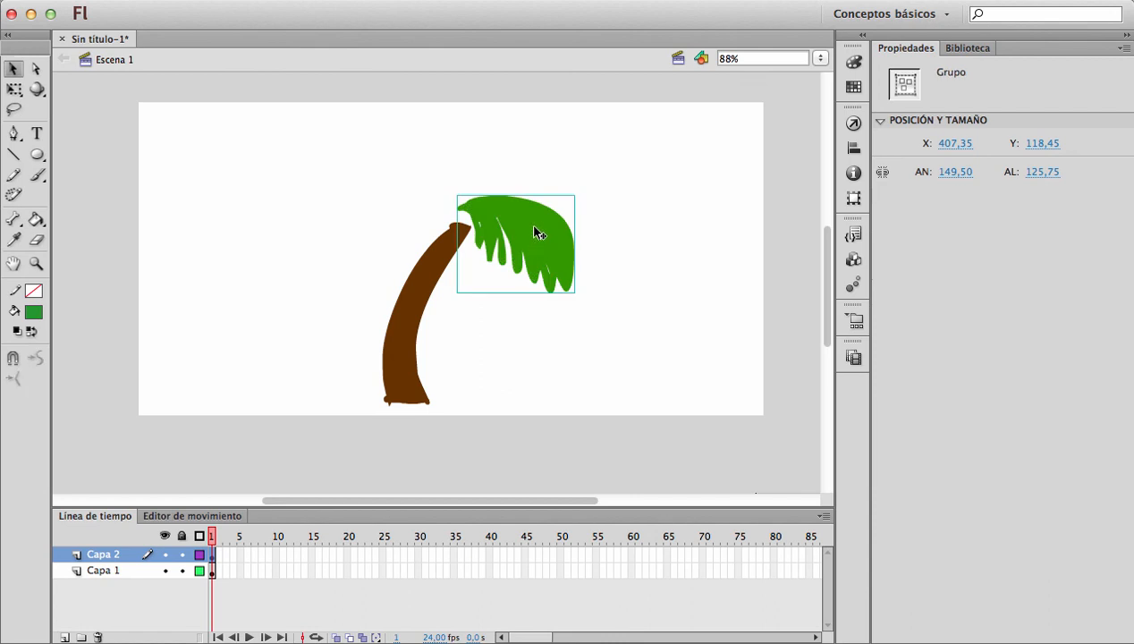
Step: Duplicate the palm leaf, mirror the copy and place it on the left side of the trunk's tip
left_click_drag(537, 235, 271, 232)
key("q")
left_click_drag(344, 197, 421, 224)
Step: Duplicate the right leaf above the original and transform the copy so it rises up and outward from the trunk's tip
left_click_drag(502, 235, 499, 205)
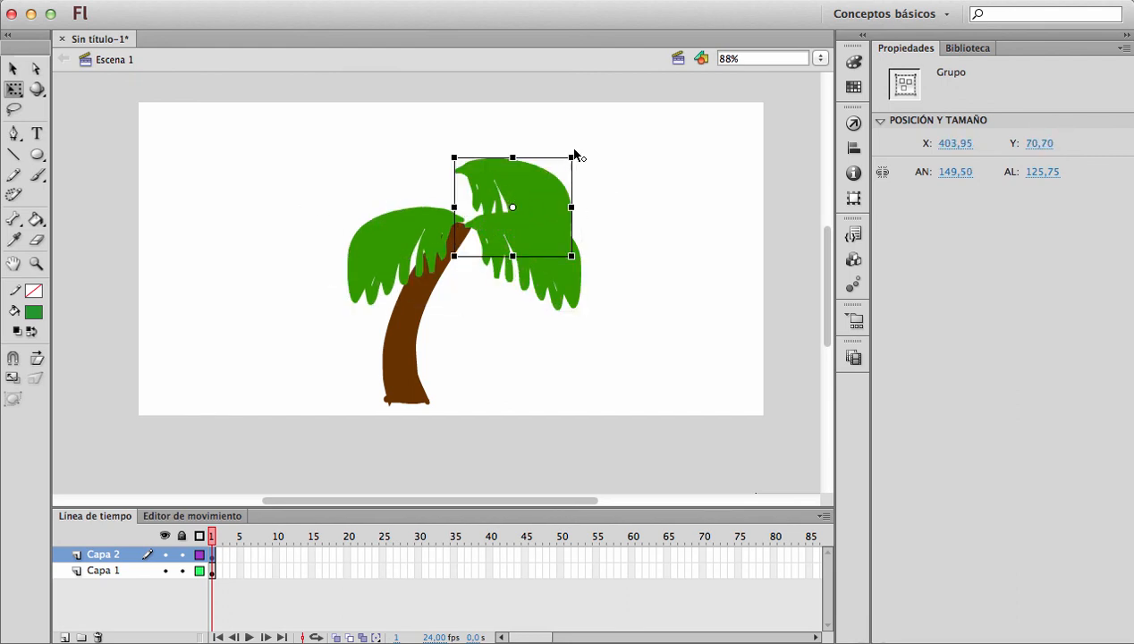
left_click(571, 164)
left_click(565, 185)
left_click_drag(579, 160, 585, 186)
left_click_drag(521, 227, 527, 192)
Step: Duplicate the upper right leaf, mirror the copy and place it on the upper left of the trunk's tip
left_click_drag(529, 201, 291, 125)
left_click_drag(385, 170, 418, 183)
left_click(495, 315)
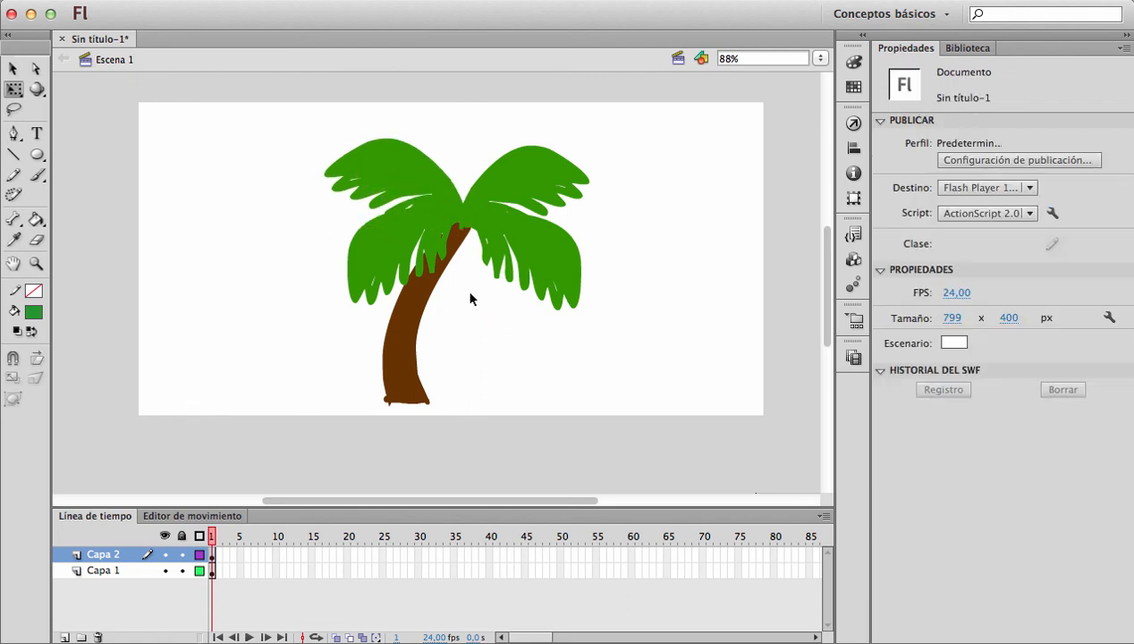
Step: Hide the leaf layer Capa 2 so only the trunk can be worked on
key("z")
left_click_drag(262, 112, 567, 403)
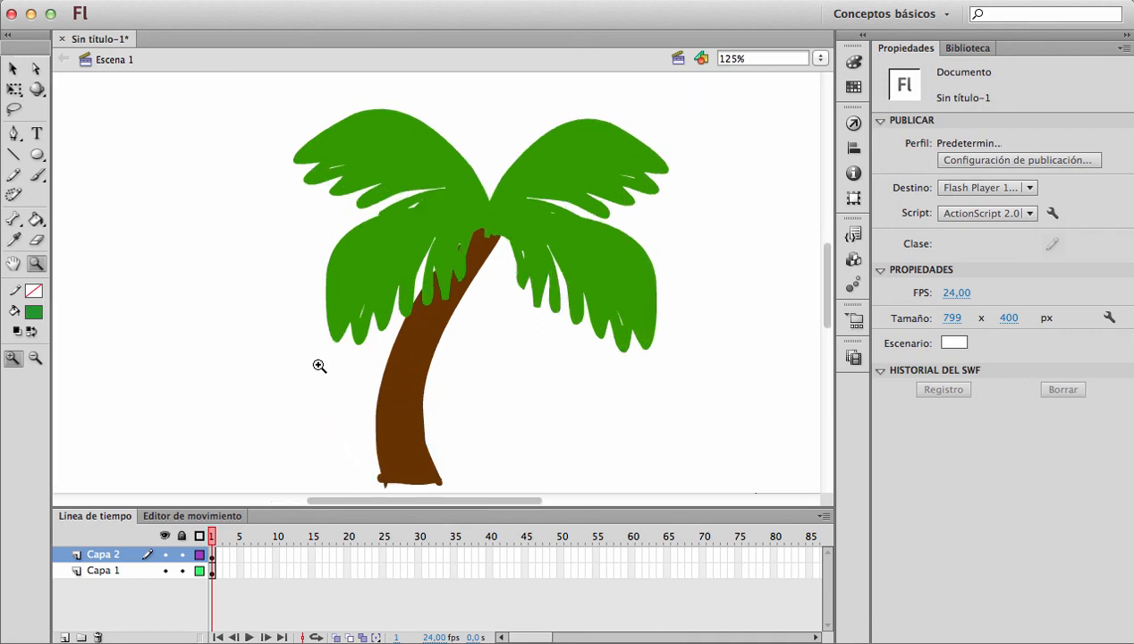
scroll(390, 340, "down", 3)
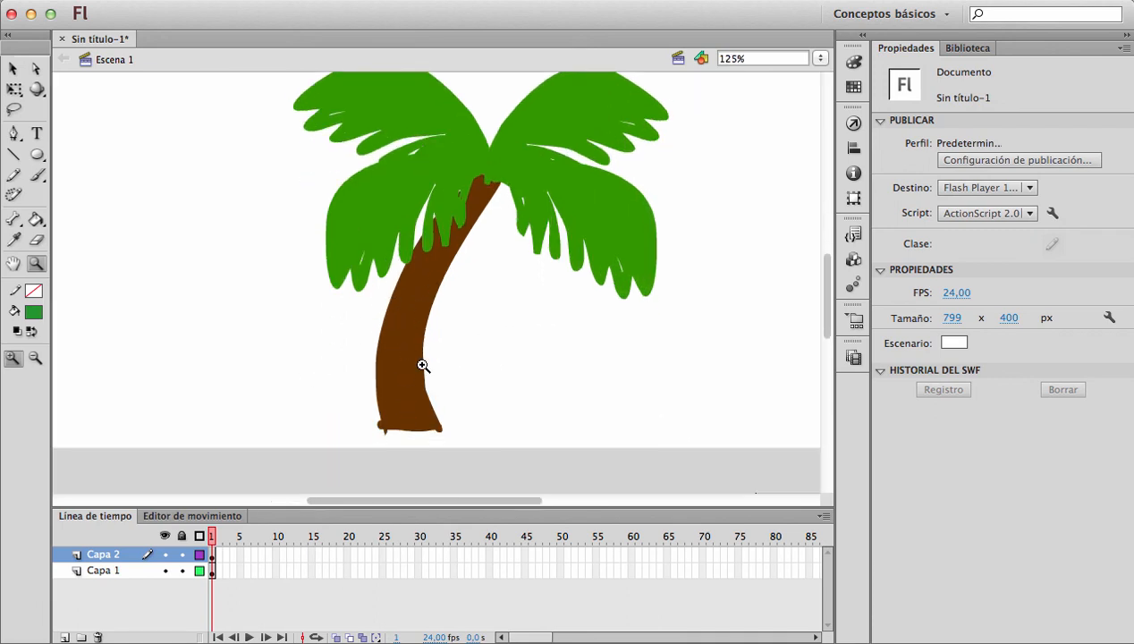
key("v")
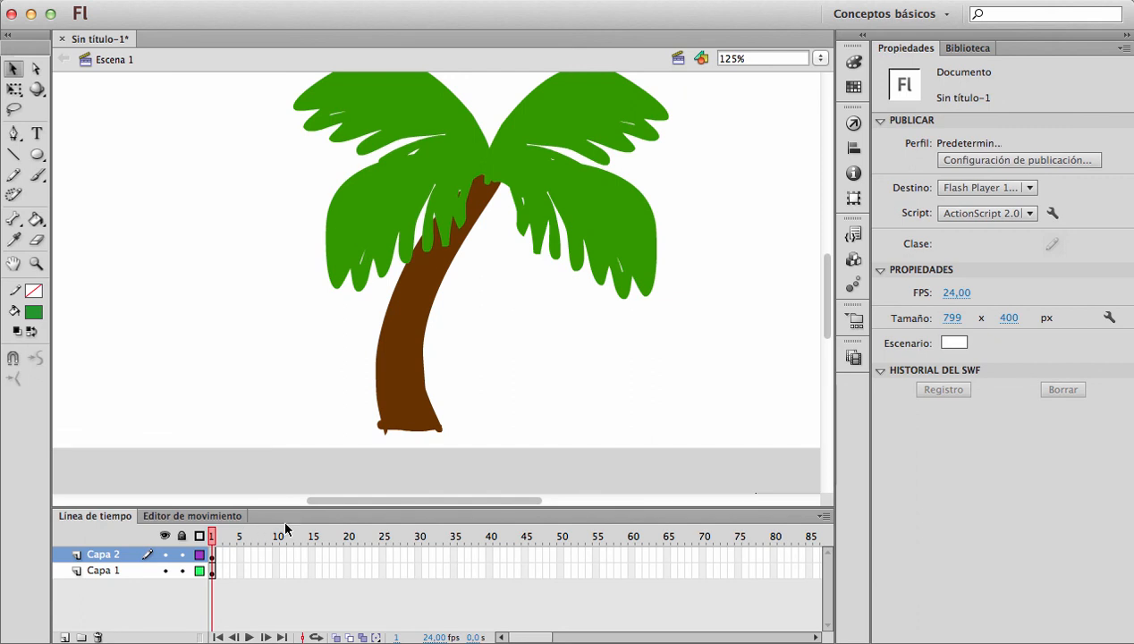
left_click(165, 555)
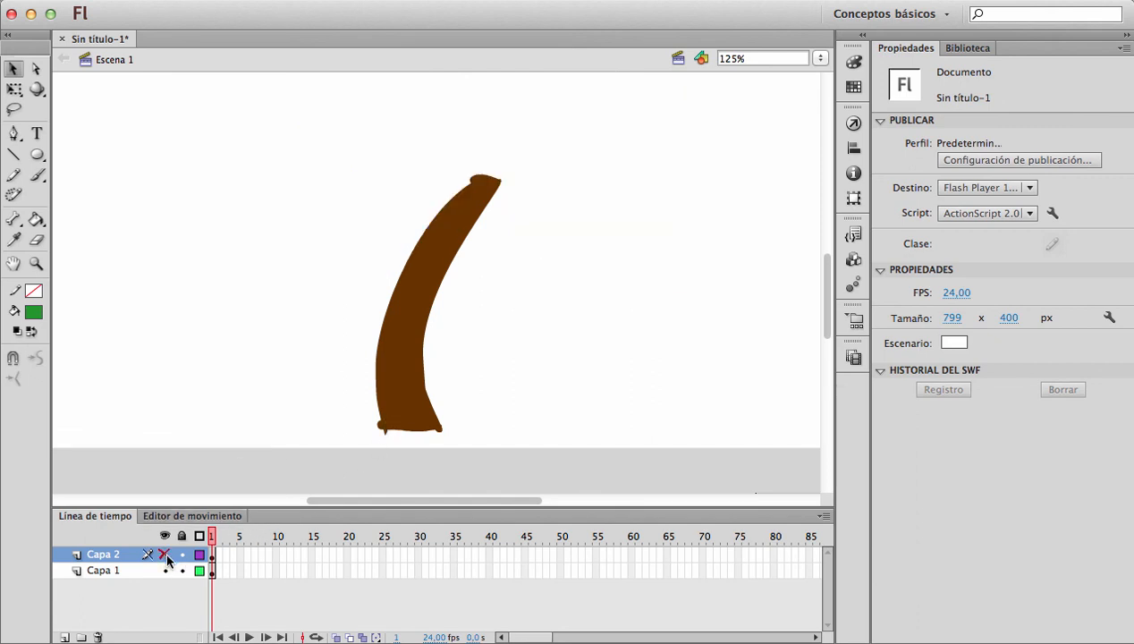
Step: Draw a straight, slanted red line with the Line tool on Capa 1, to the left of the trunk
left_click(402, 419)
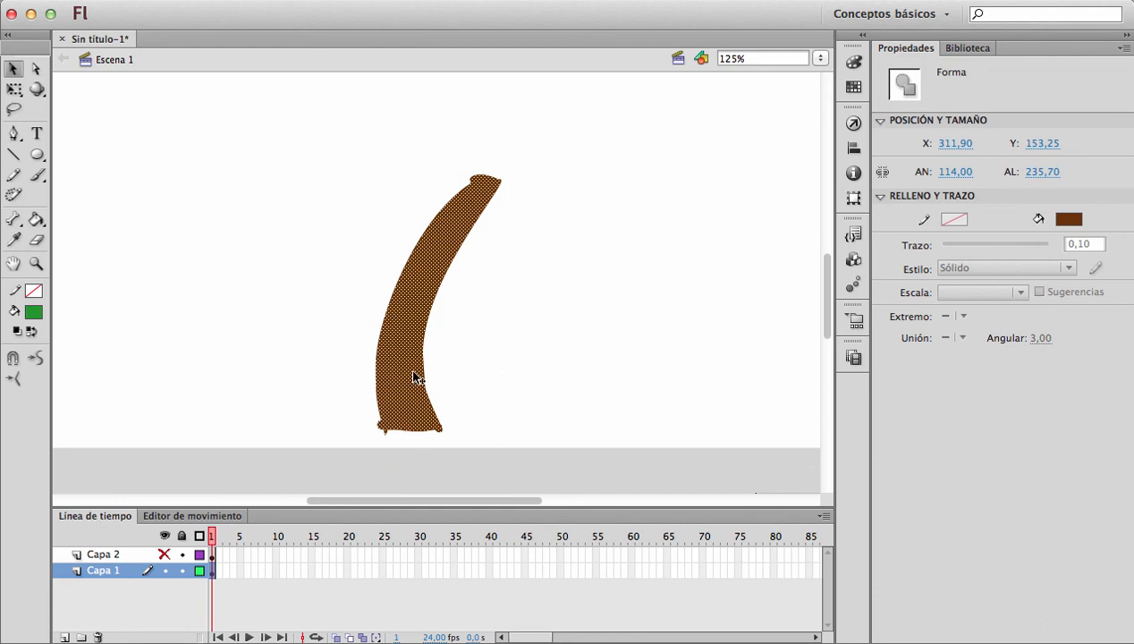
left_click(13, 109)
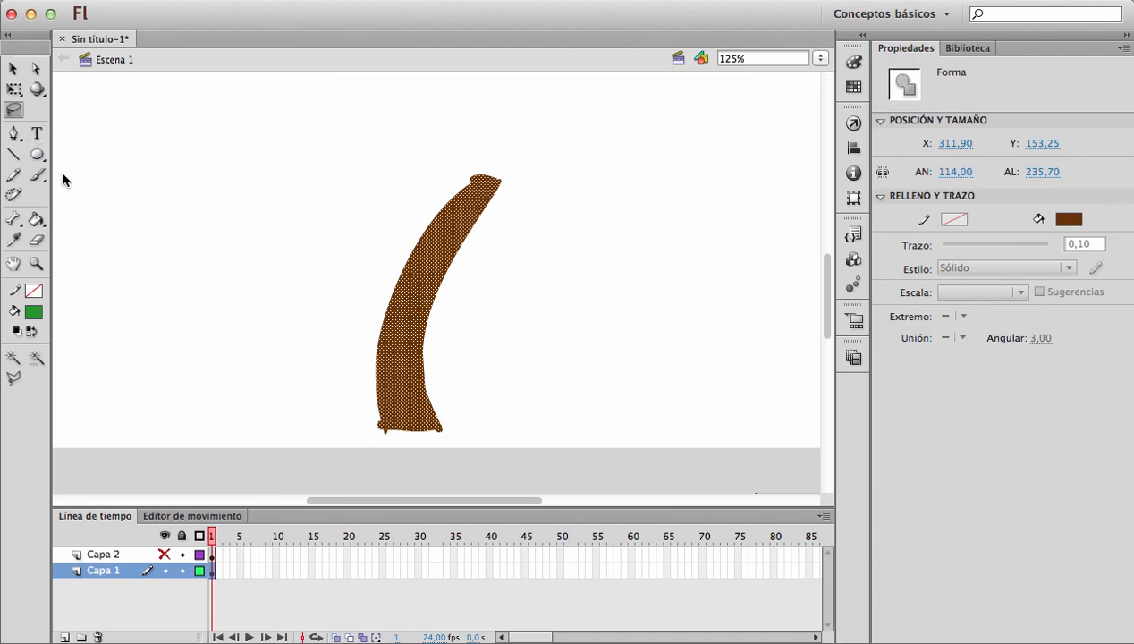
key("v")
key("n")
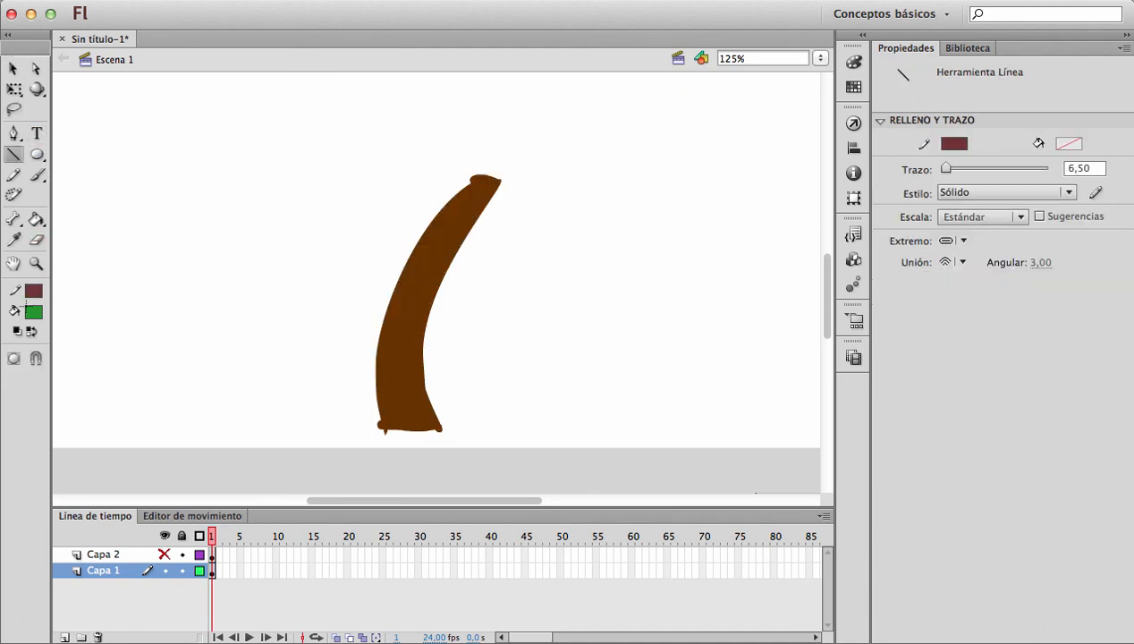
left_click(33, 291)
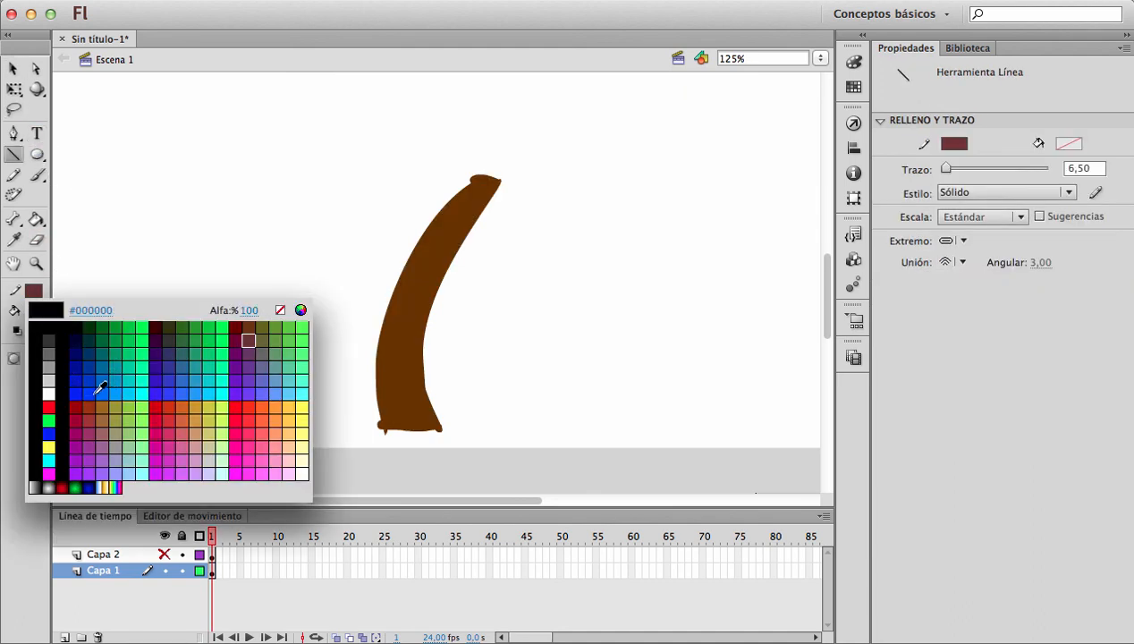
left_click(50, 407)
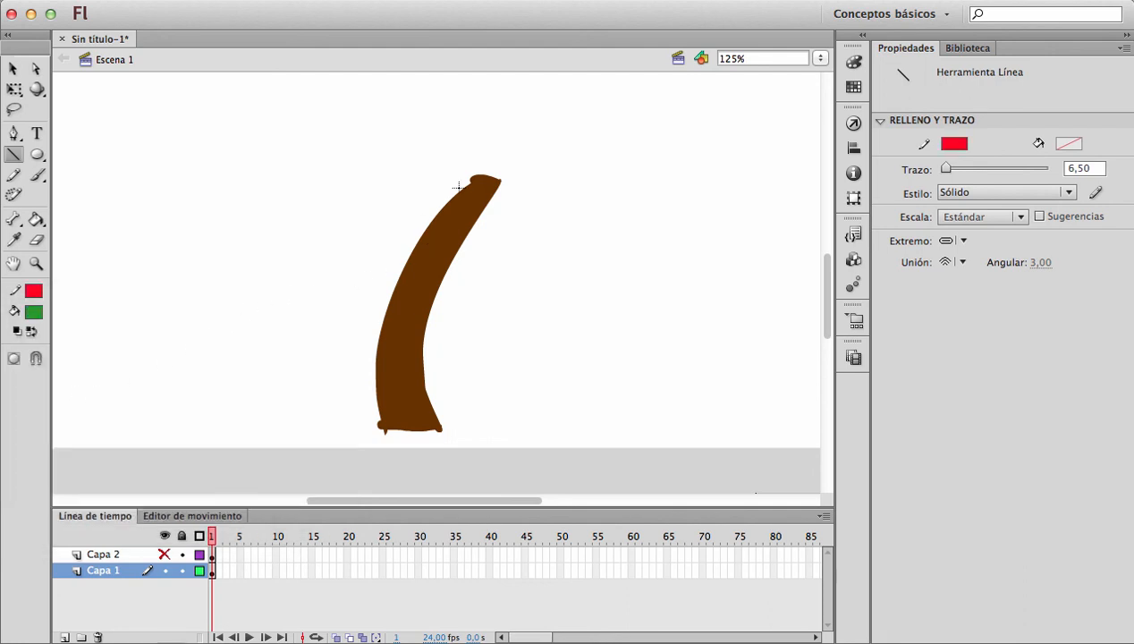
left_click_drag(380, 144, 319, 428)
Step: Reduce the red line's stroke thickness to 2,65
key("v")
left_click(350, 284)
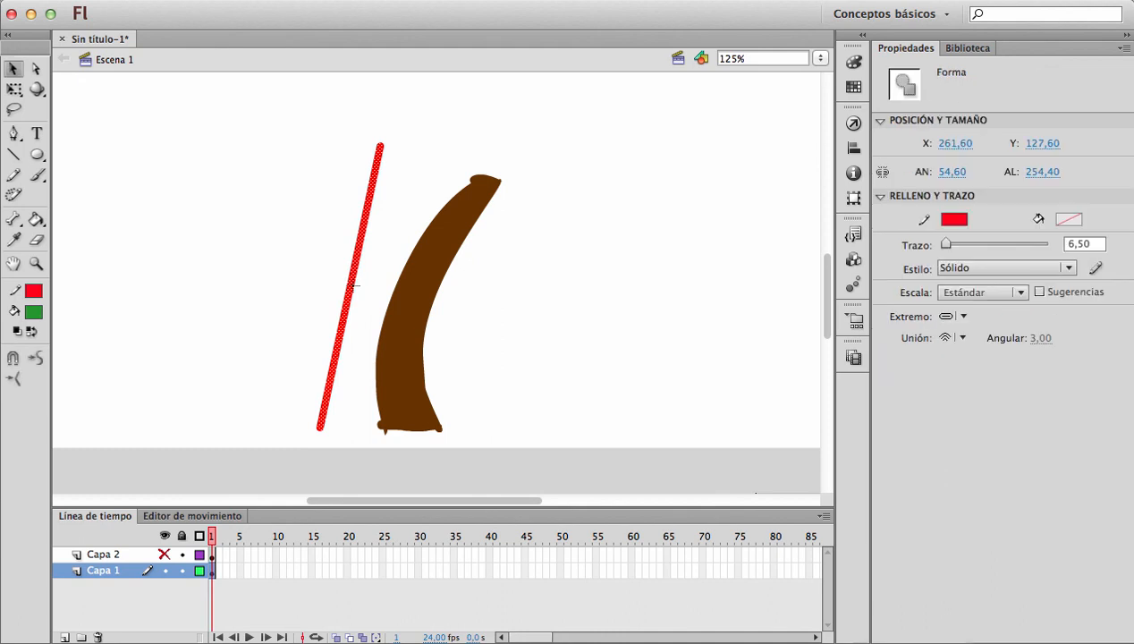
left_click_drag(946, 244, 946, 247)
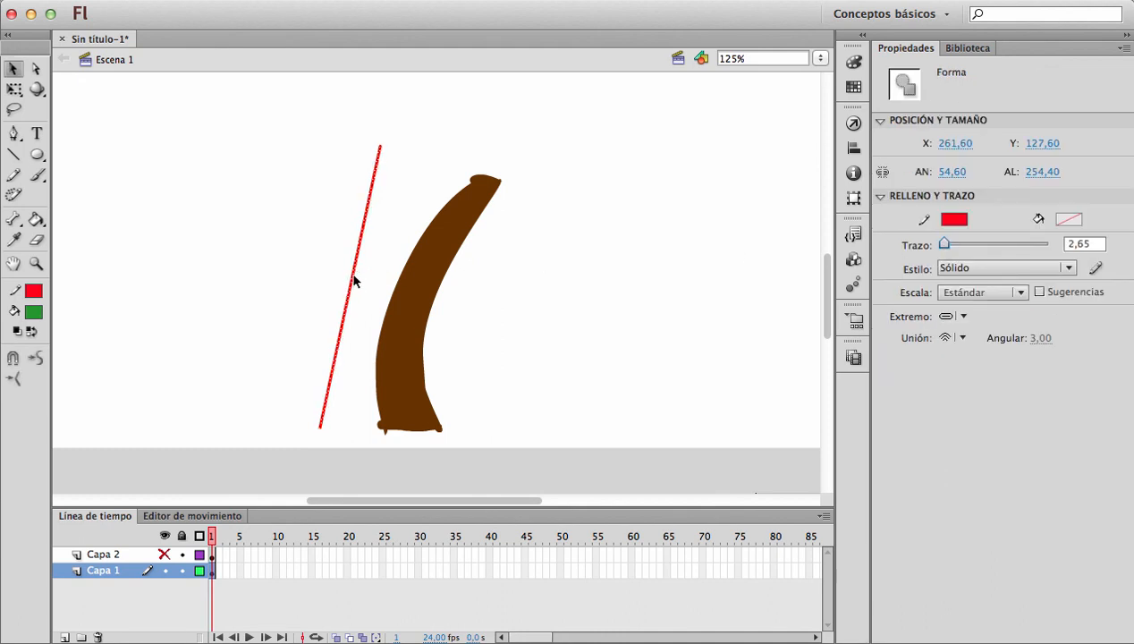
Step: Bend the red line into a curve and place it over the trunk from tip to base
mouse_move(352, 279)
left_mouse_down()
mouse_move(261, 253)
mouse_move(405, 279)
mouse_move(412, 296)
mouse_move(416, 284)
left_mouse_up()
left_click(320, 272)
left_click(261, 252)
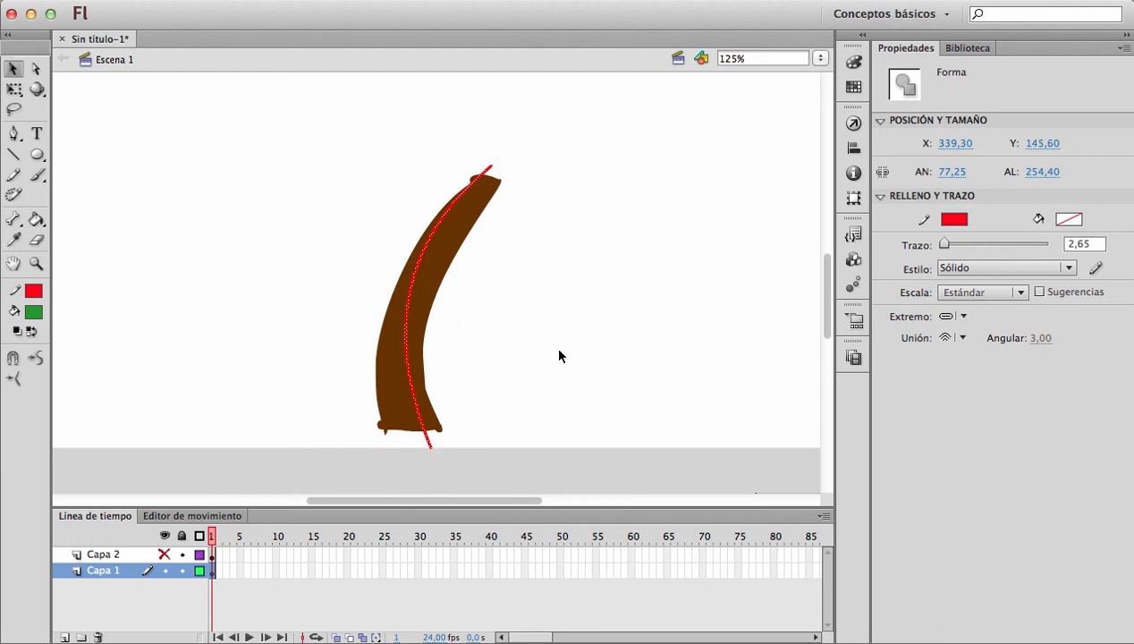
Step: Bend the curve's lower part toward the trunk's left edge and delete the line piece overhanging the base
scroll(559, 356, "down", 3)
left_click(511, 307)
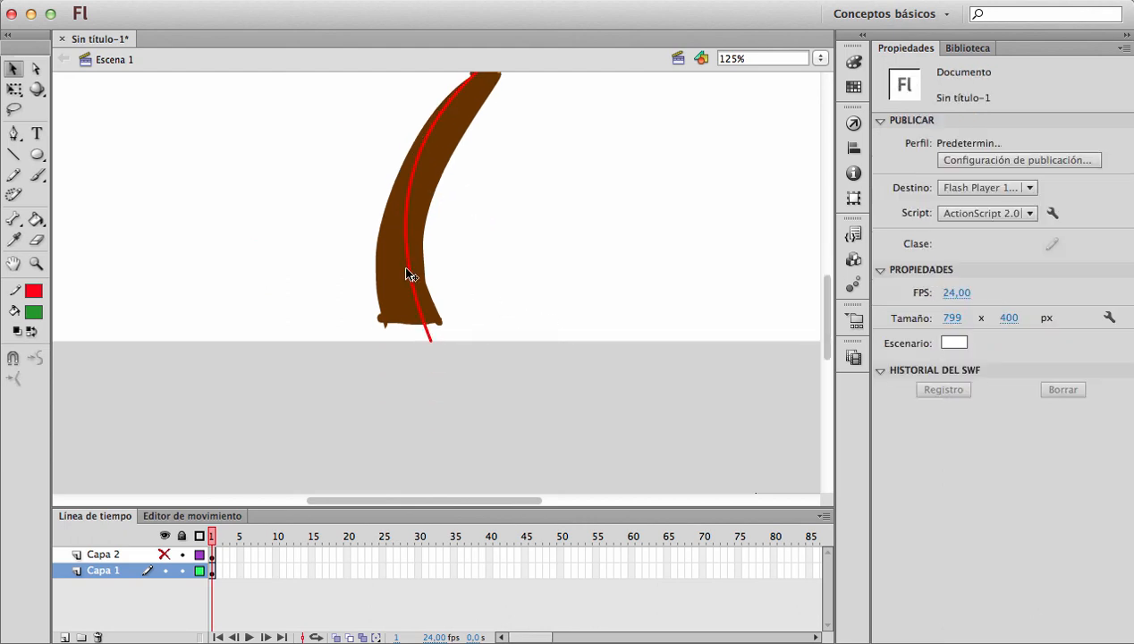
mouse_move(405, 275)
left_mouse_down()
mouse_move(384, 318)
mouse_move(411, 317)
mouse_move(405, 336)
mouse_move(417, 317)
left_mouse_up()
left_click(428, 342)
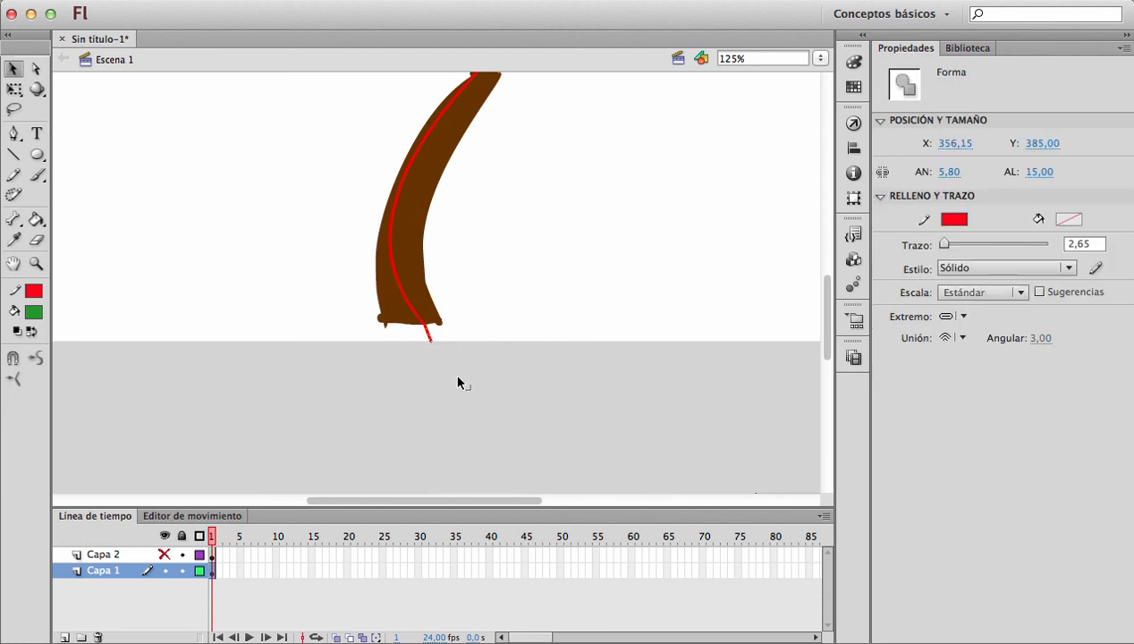
key("Delete")
Step: Recolour the trunk's left strip with a darker brown and delete the red dividing line
scroll(456, 327, "up", 1)
scroll(456, 326, "left", 1)
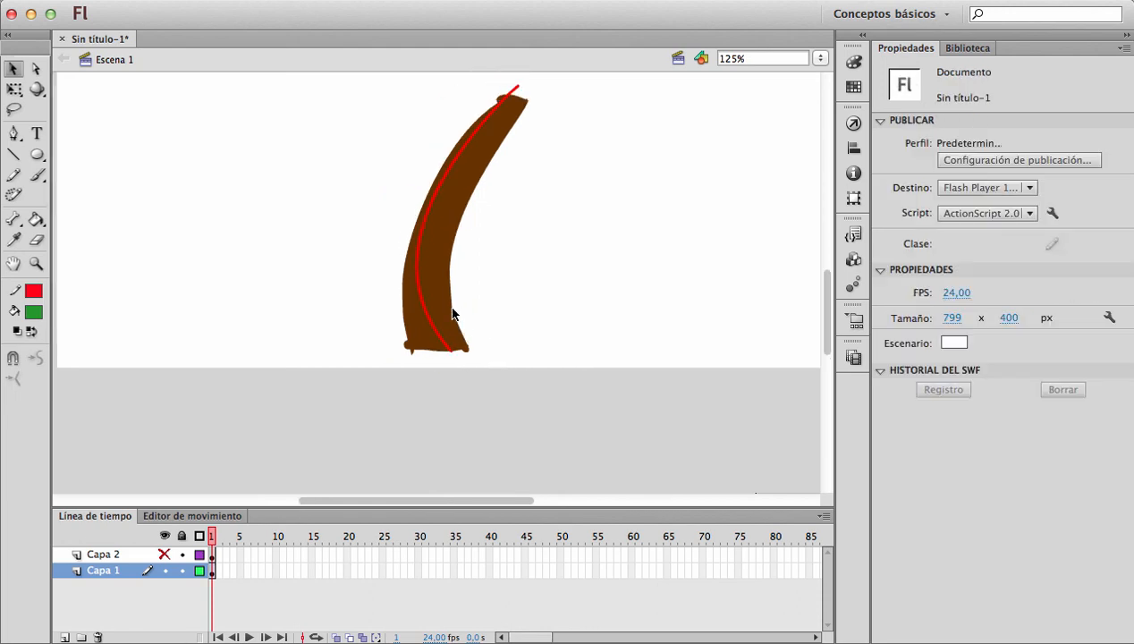
left_click(415, 341)
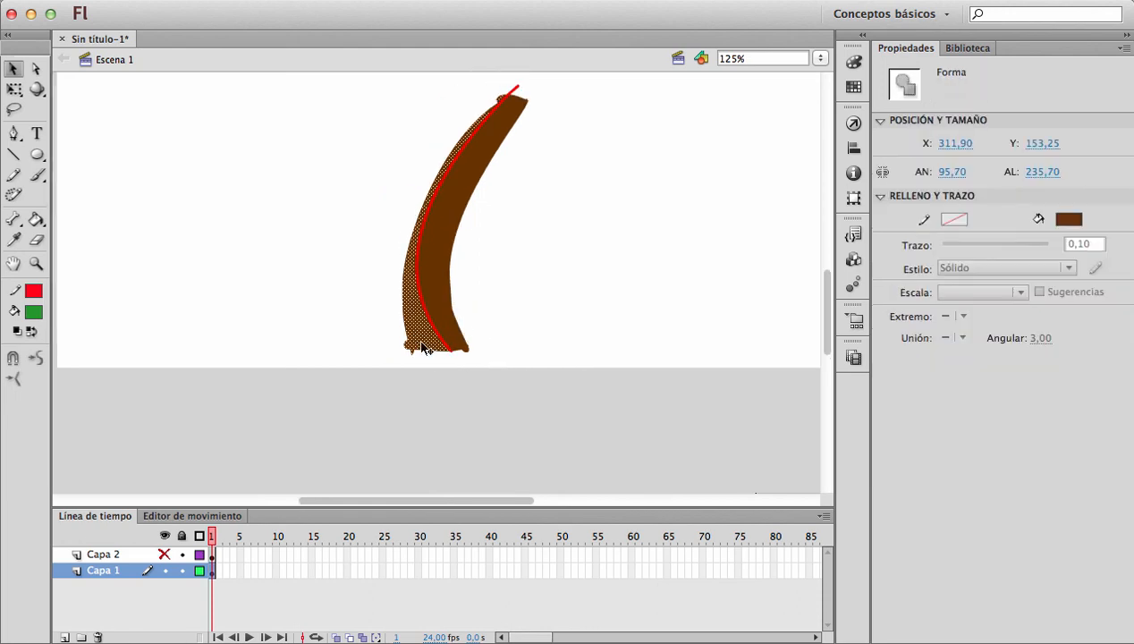
left_click(1069, 219)
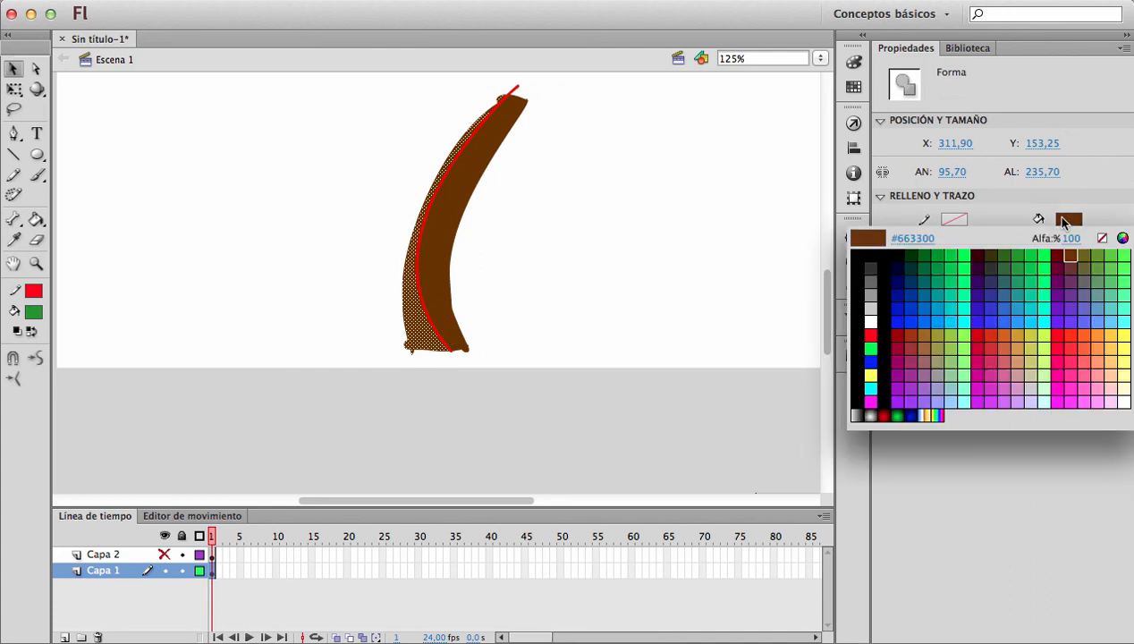
left_click(1072, 251)
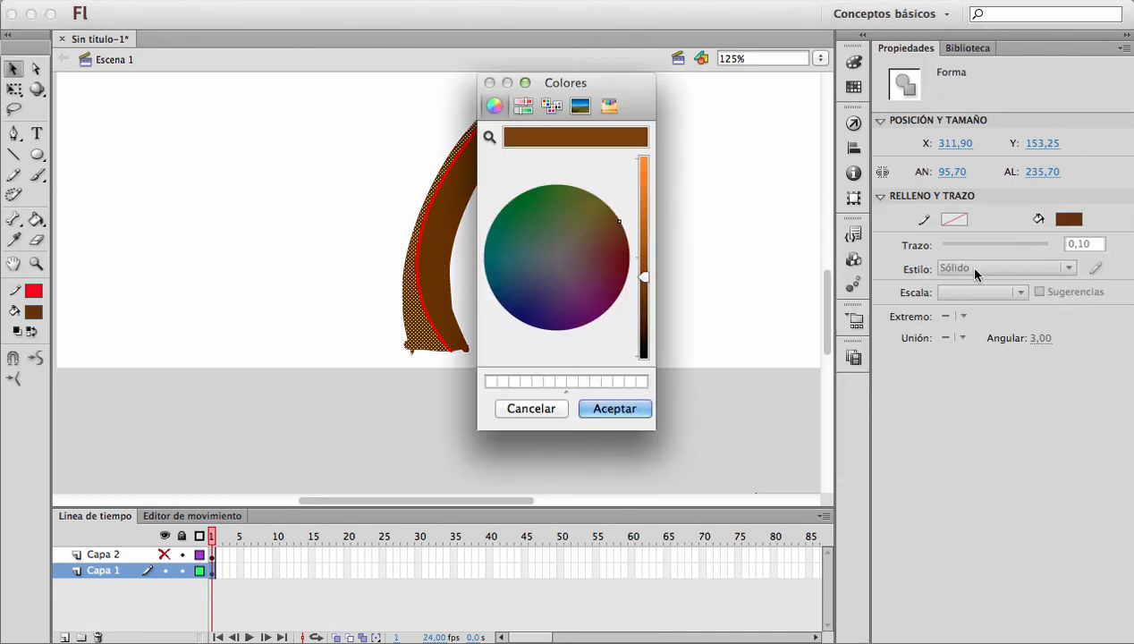
left_click_drag(646, 287, 644, 293)
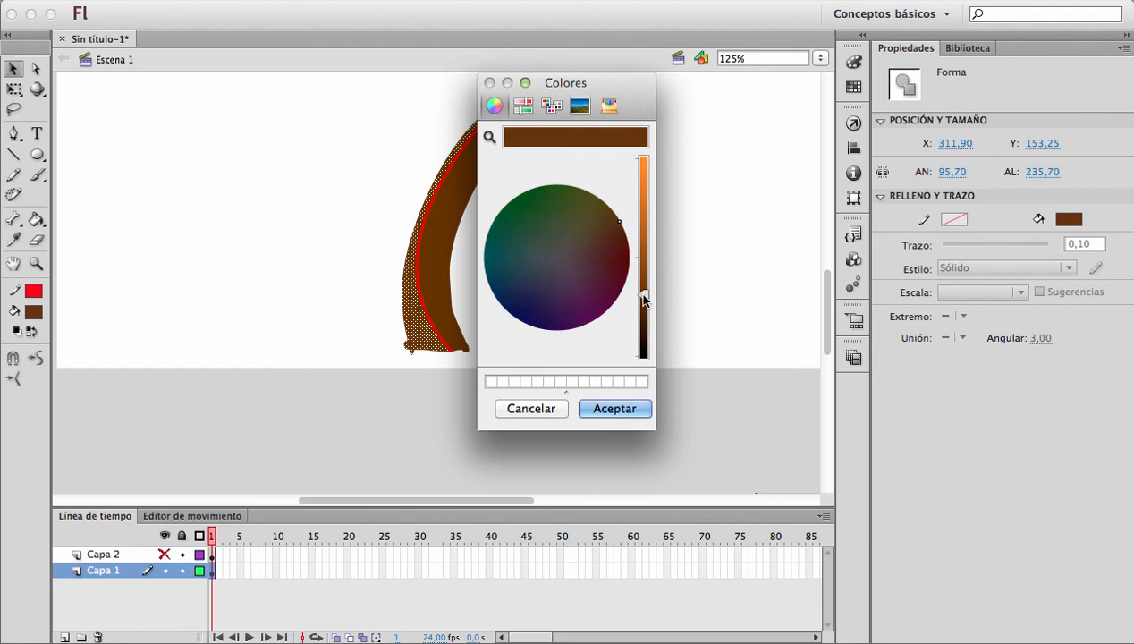
left_click(600, 410)
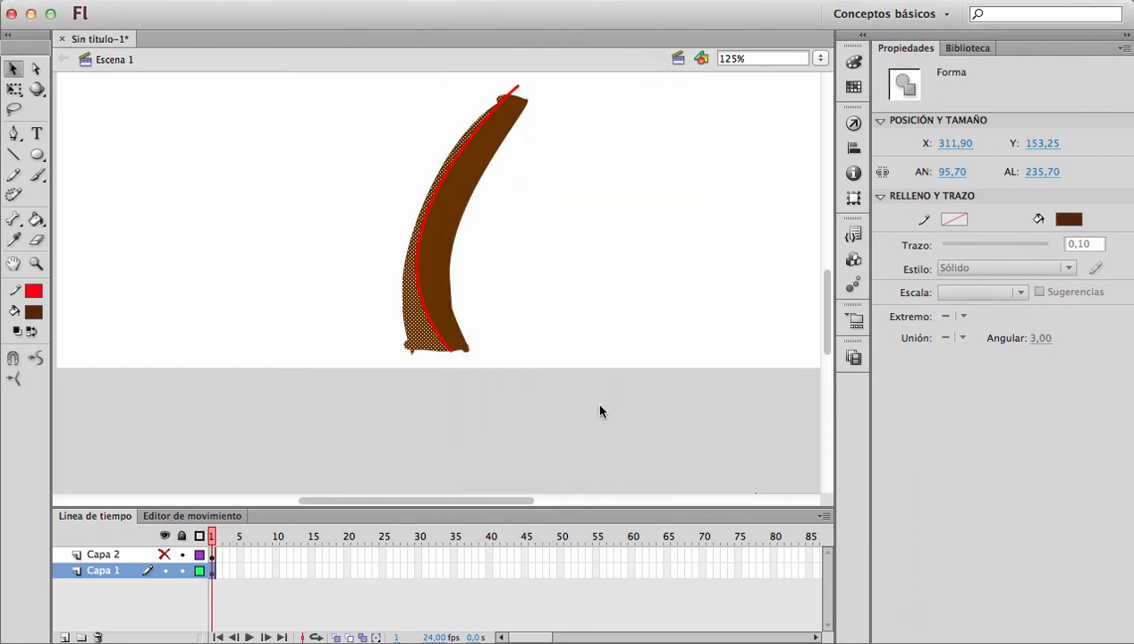
left_click(420, 270)
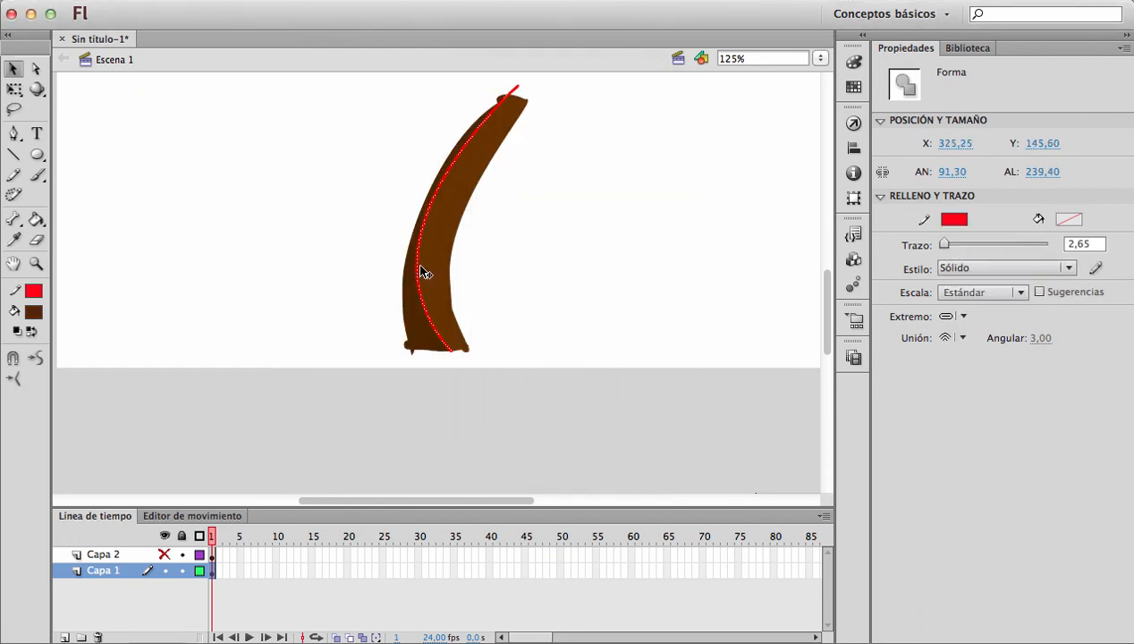
left_click(522, 411)
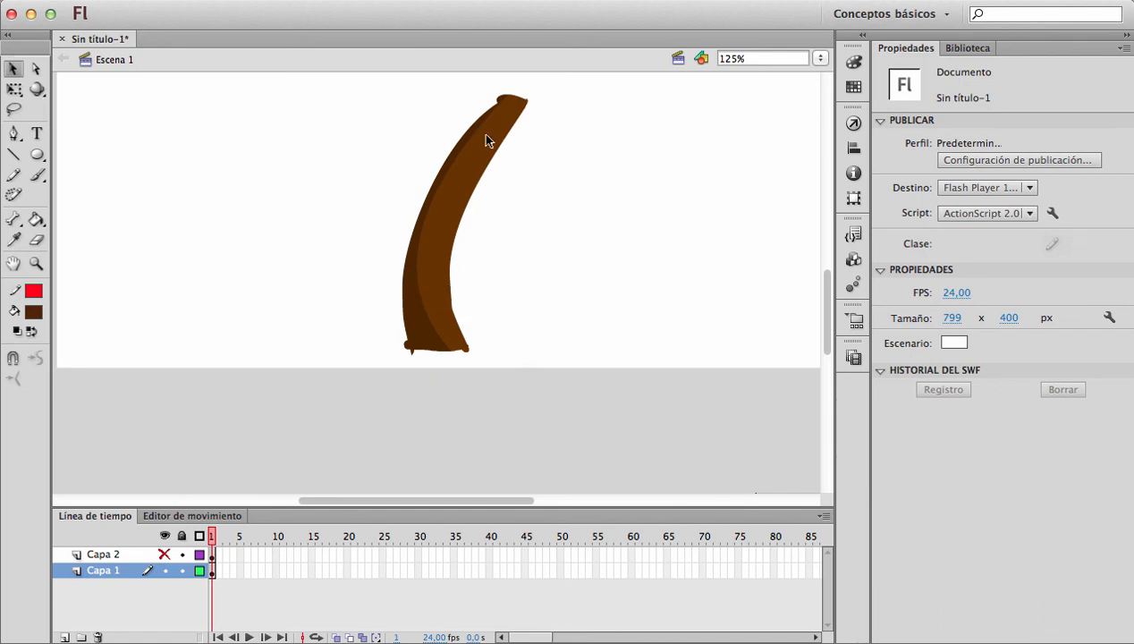
Step: Try to draw a red line from the trunk's tip to its lower right corner and bend it into the trunk
key("n")
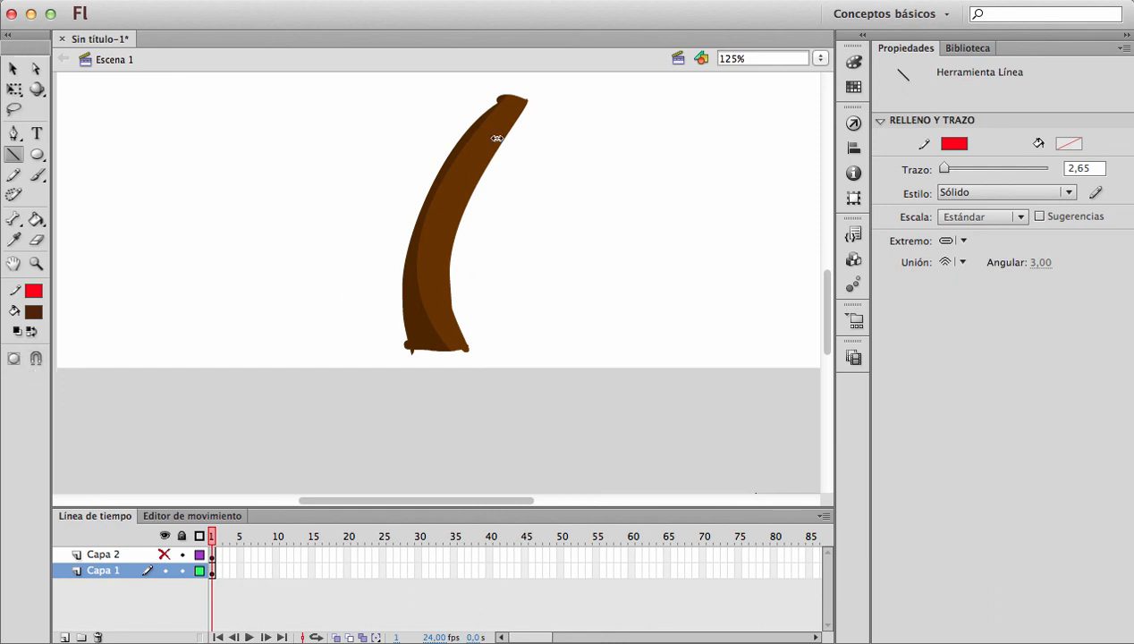
left_click_drag(500, 97, 465, 348)
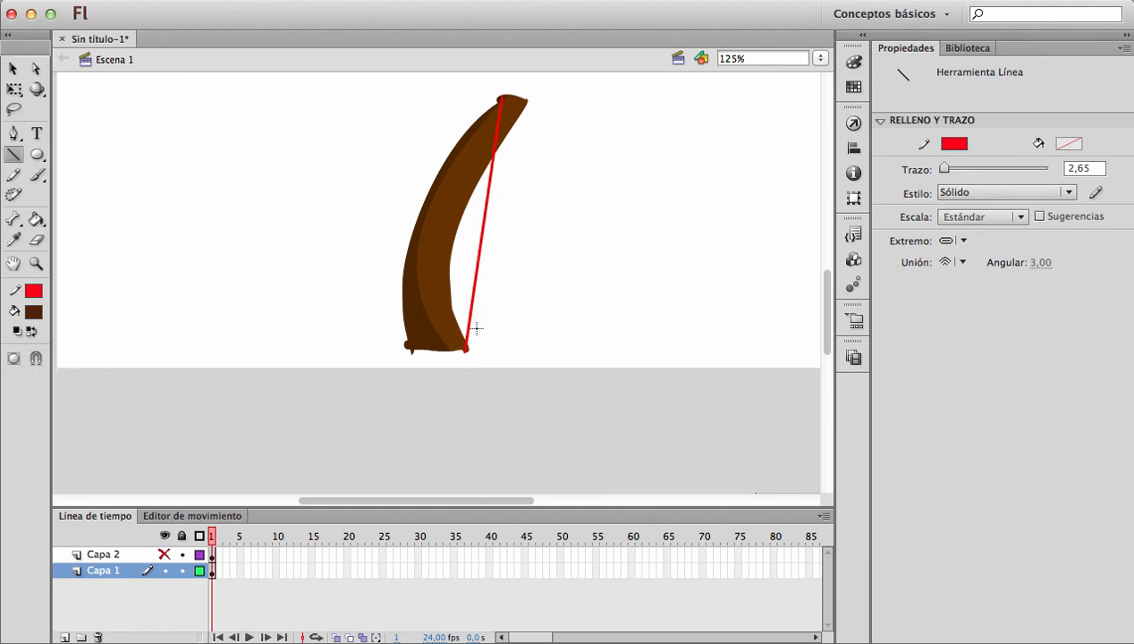
key("v")
left_click_drag(470, 271, 418, 260)
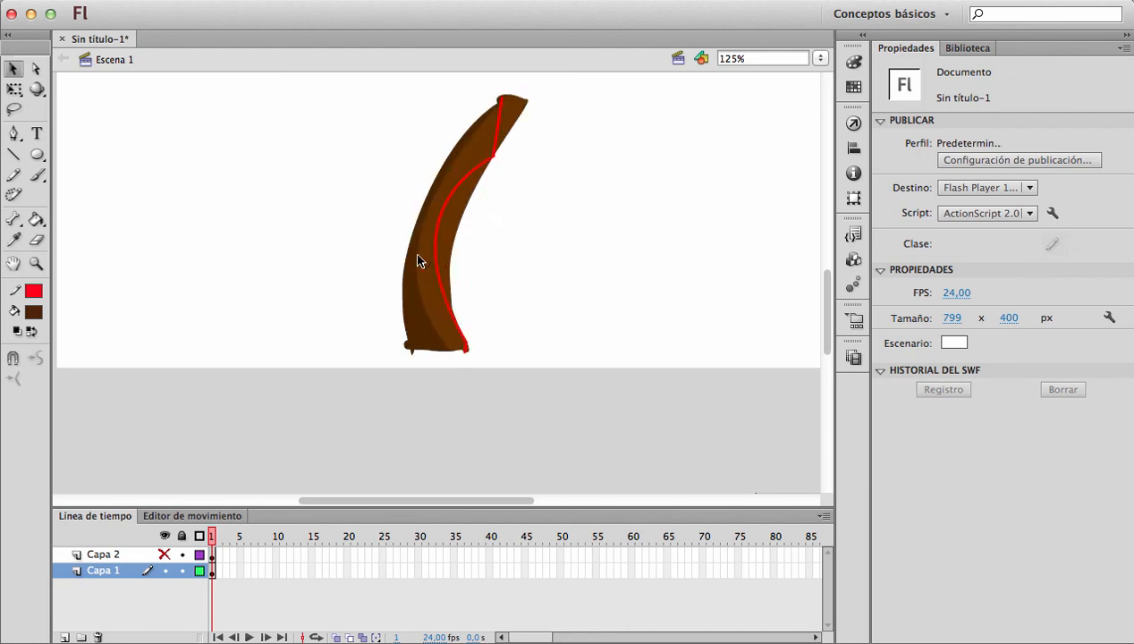
key("super+z")
key("super+z")
Step: Turn on object drawing for the Line tool and draw a straight red line from the trunk's tip to its base
left_click(14, 153)
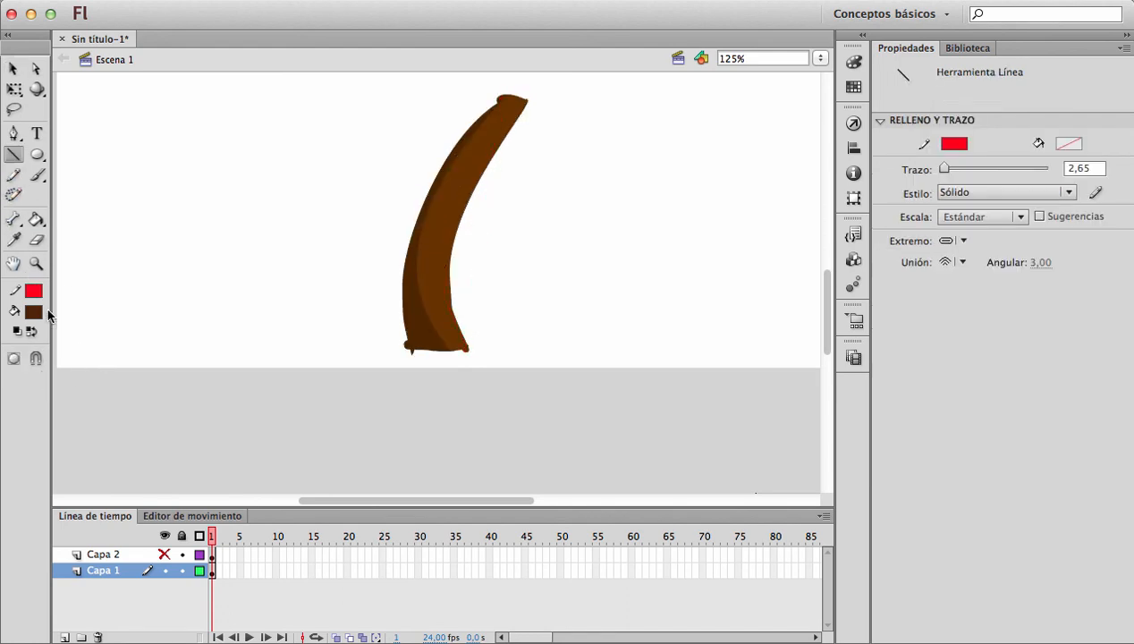
left_click(17, 359)
left_click_drag(522, 94, 456, 346)
key("v")
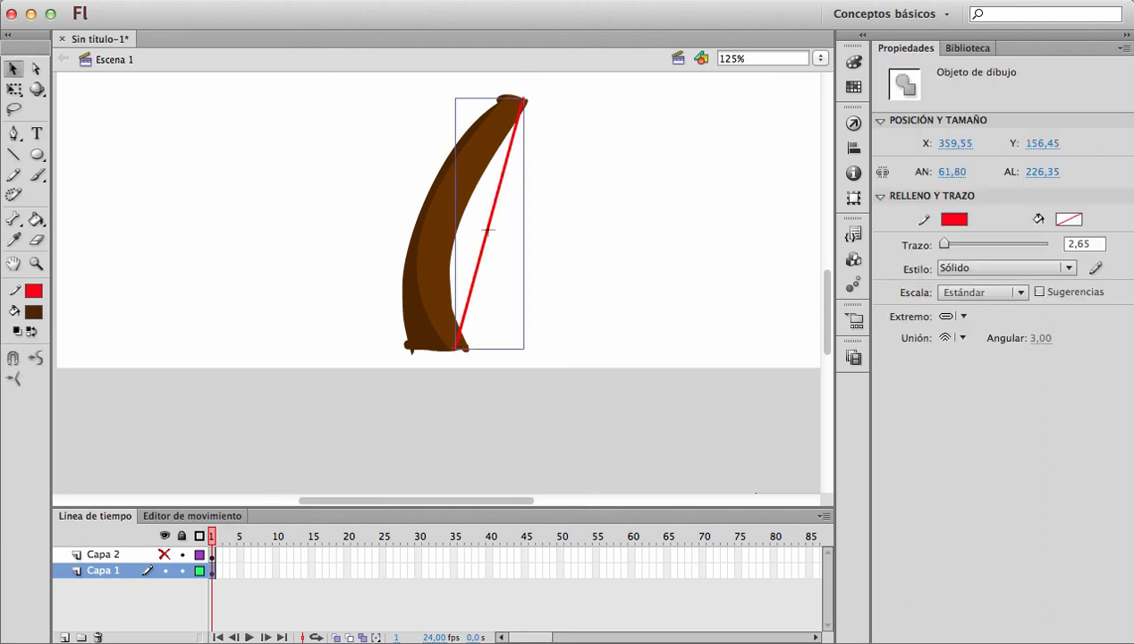
Step: Inside the line's drawing object, bend the line along the trunk's right edge and move its lower end to the base's right corner
double_click(491, 231)
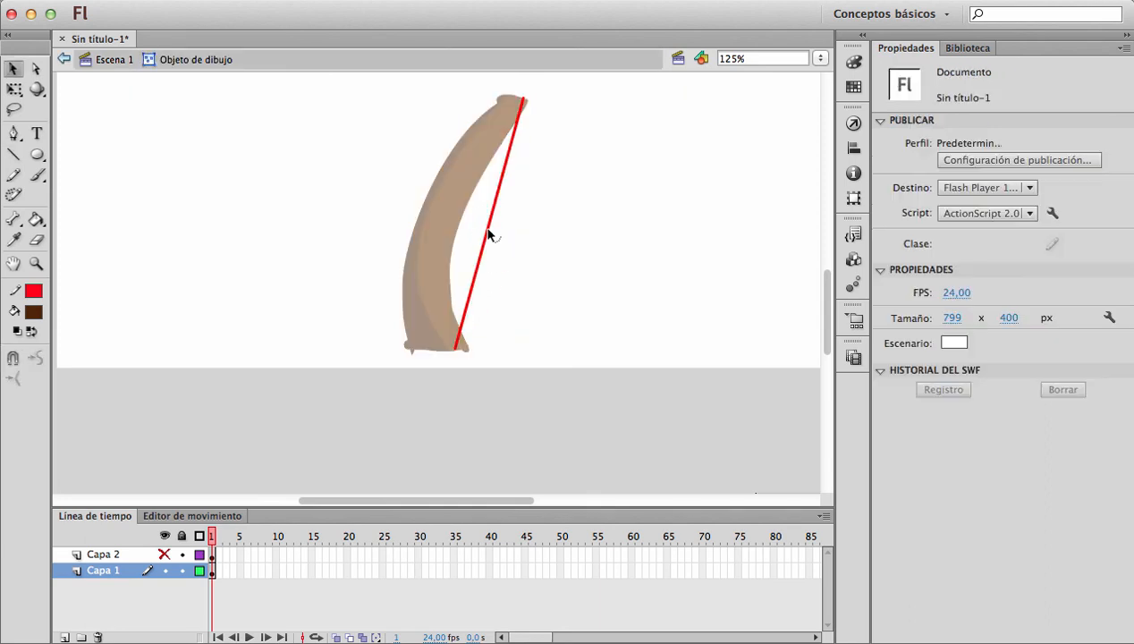
left_click_drag(487, 234, 450, 235)
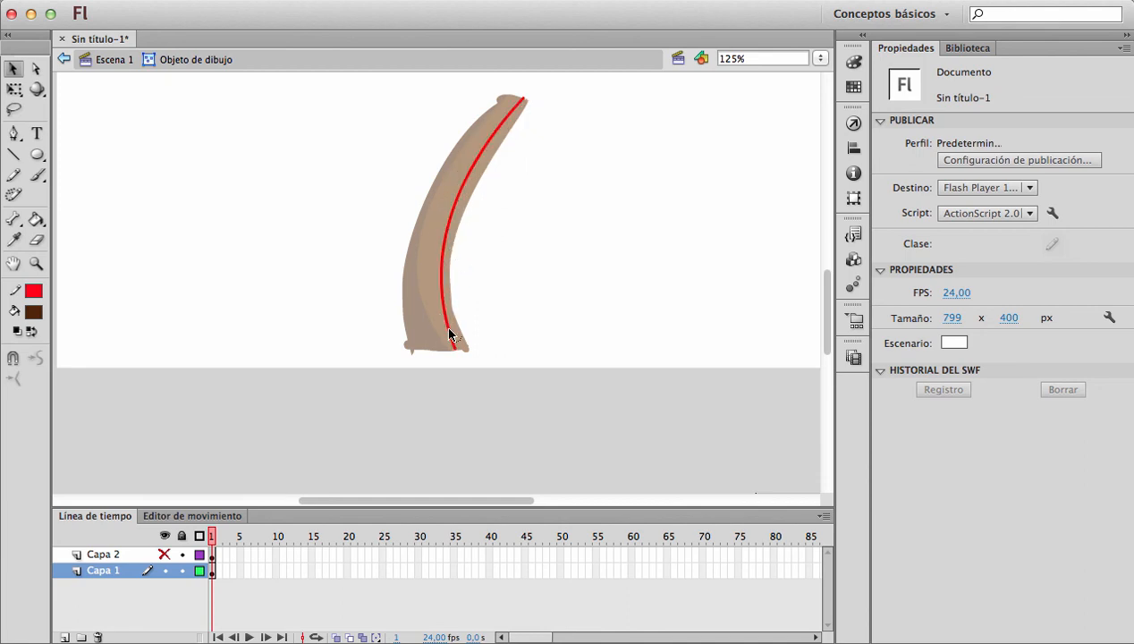
left_click_drag(456, 352, 463, 349)
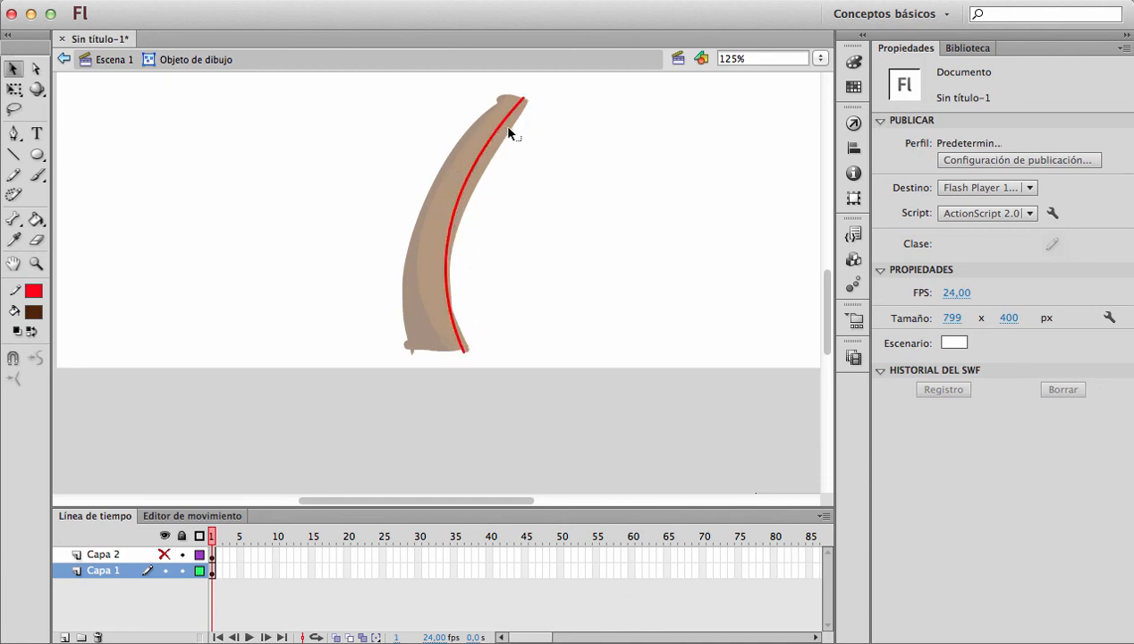
left_click_drag(487, 156, 478, 193)
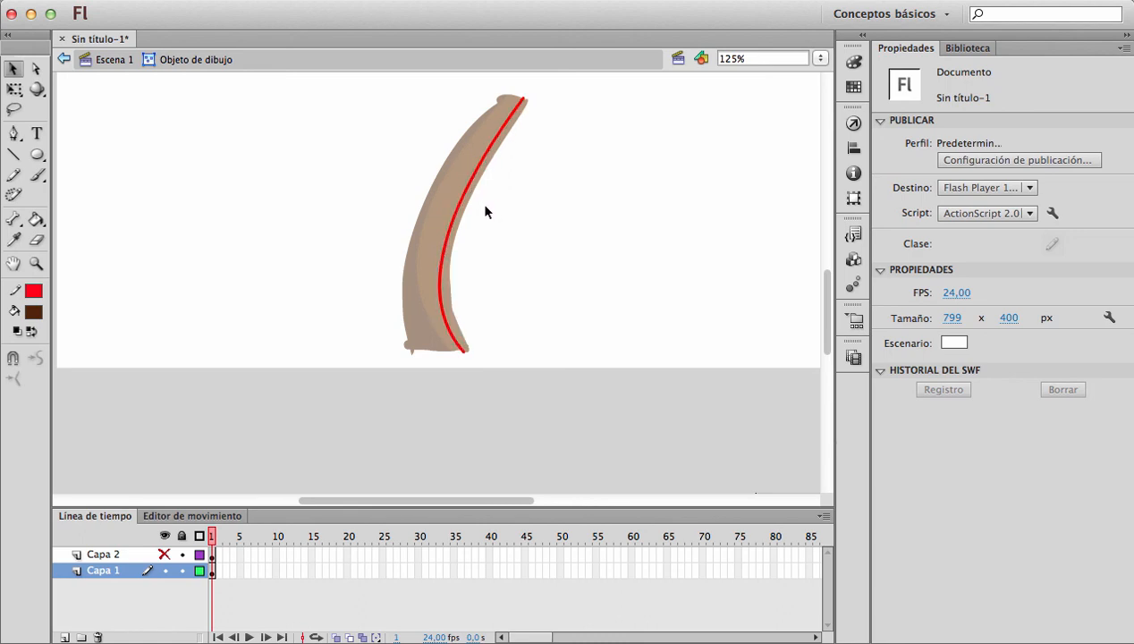
double_click(504, 222)
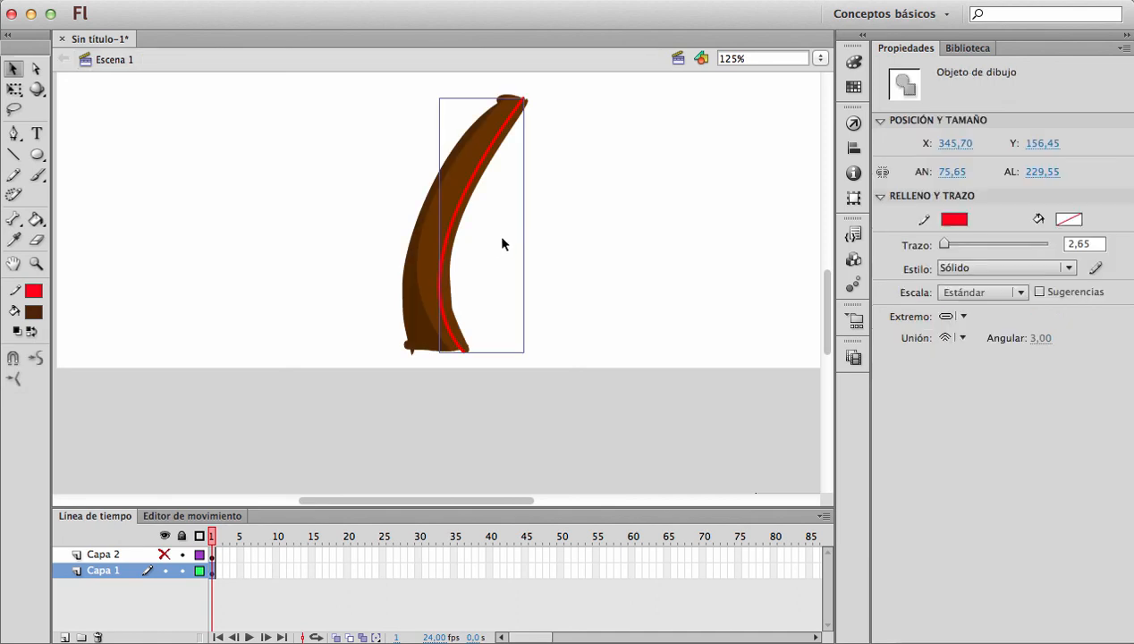
left_click(464, 155)
left_click(487, 167)
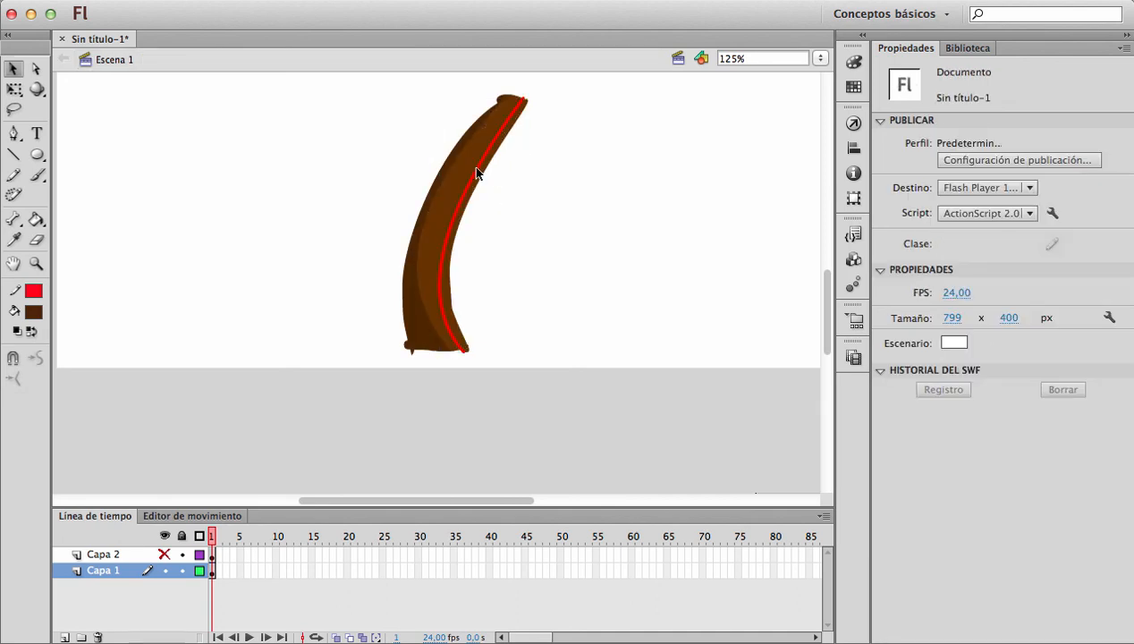
Step: Break apart the curved red line's drawing object so it divides the trunk's fill
left_click(473, 168)
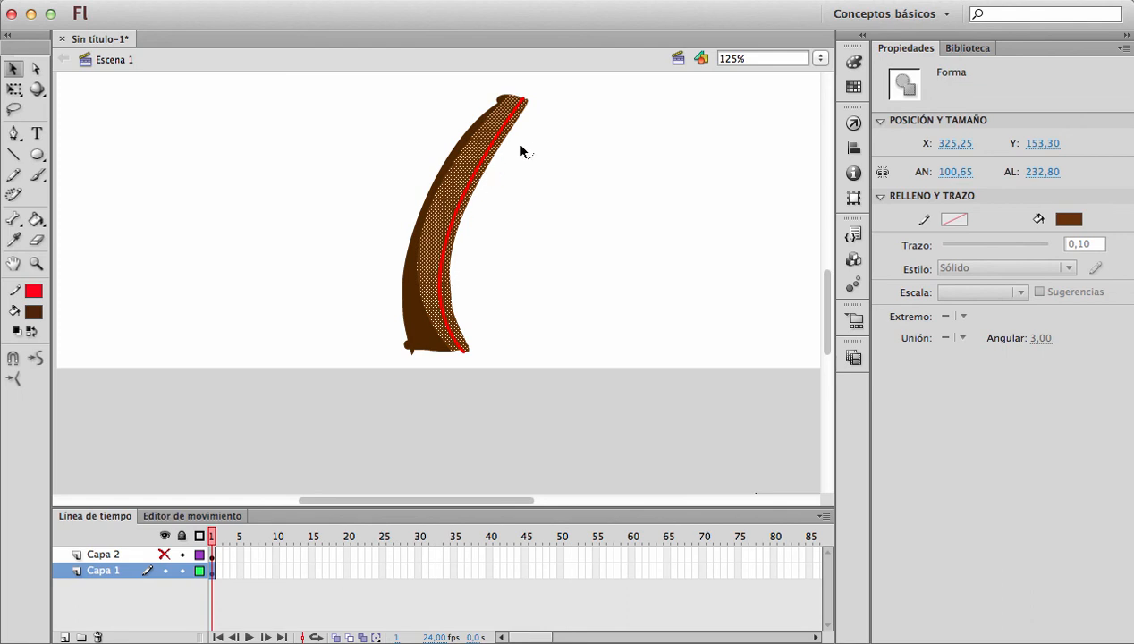
left_click(465, 192)
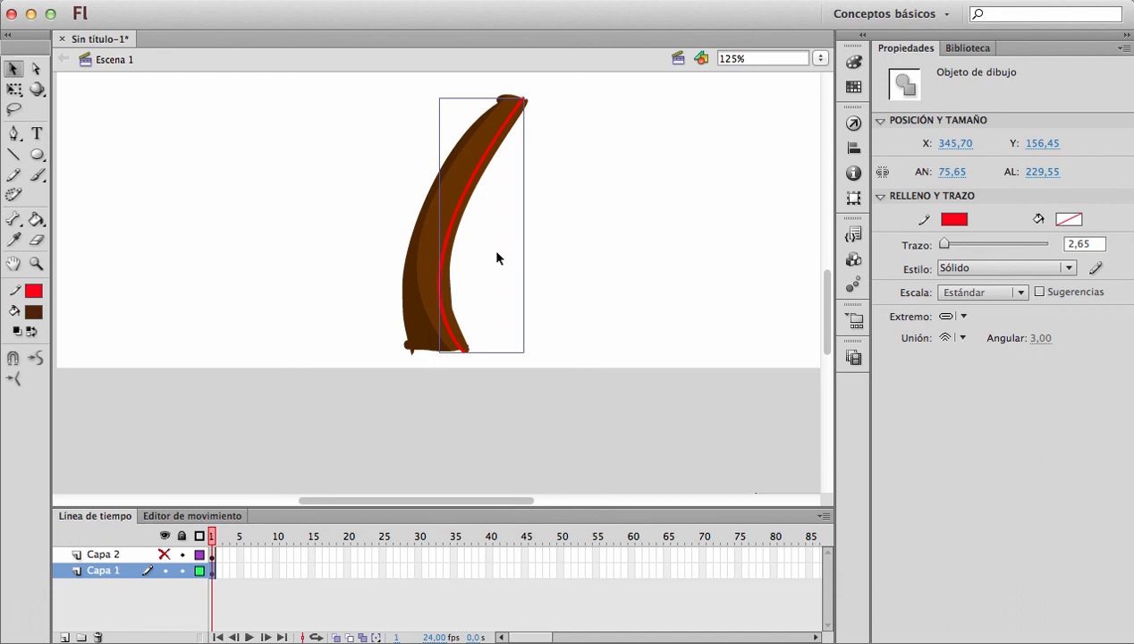
key("super+b")
left_click(501, 223)
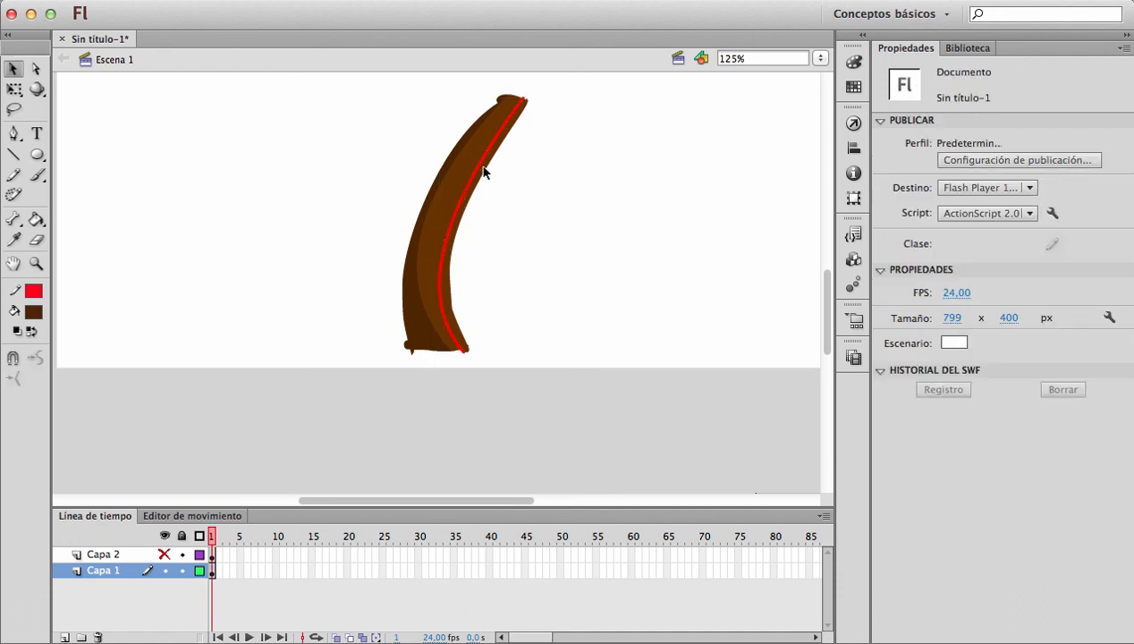
Step: Recolour the trunk's right strip with a lighter orange-brown and delete the red dividing line
left_click(483, 175)
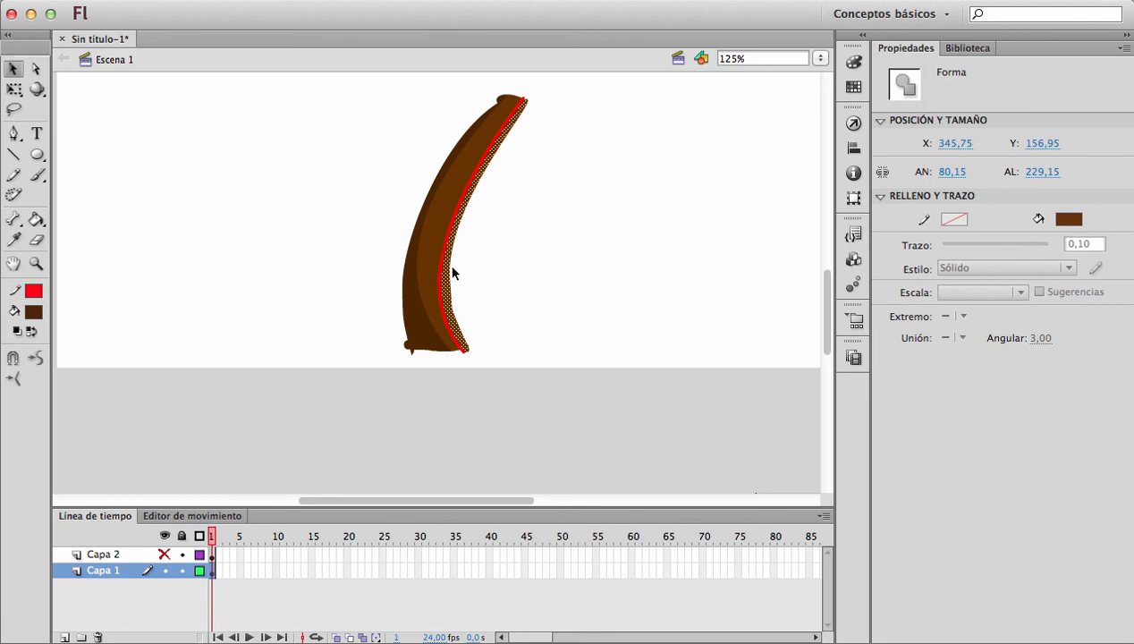
key("z")
left_click_drag(363, 105, 585, 358)
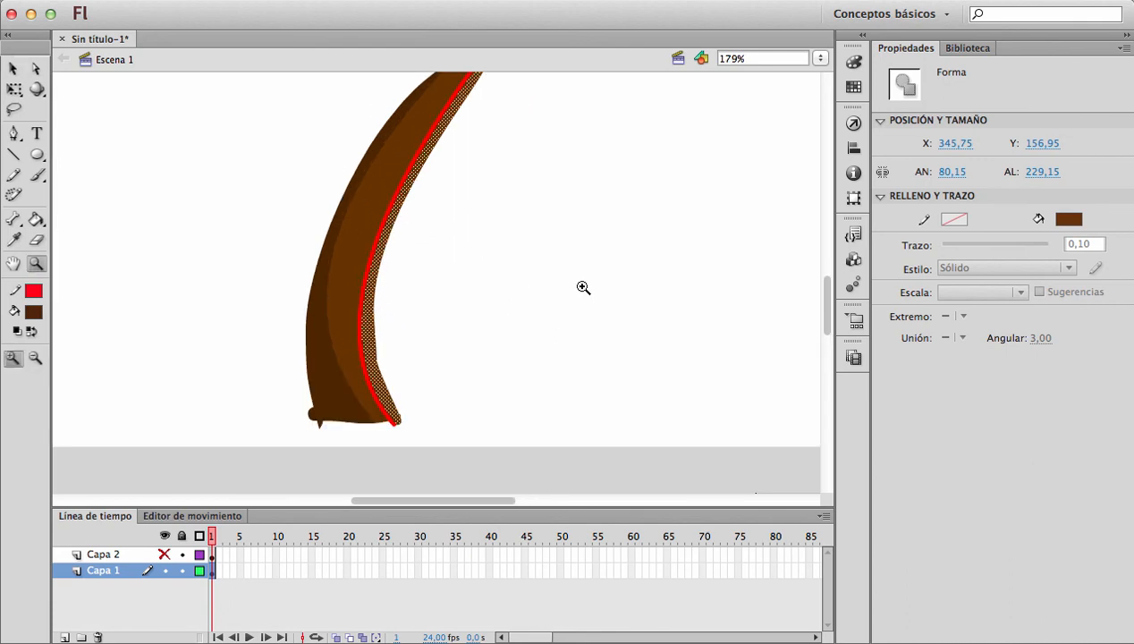
scroll(553, 268, "up", 3)
scroll(556, 287, "down", 3)
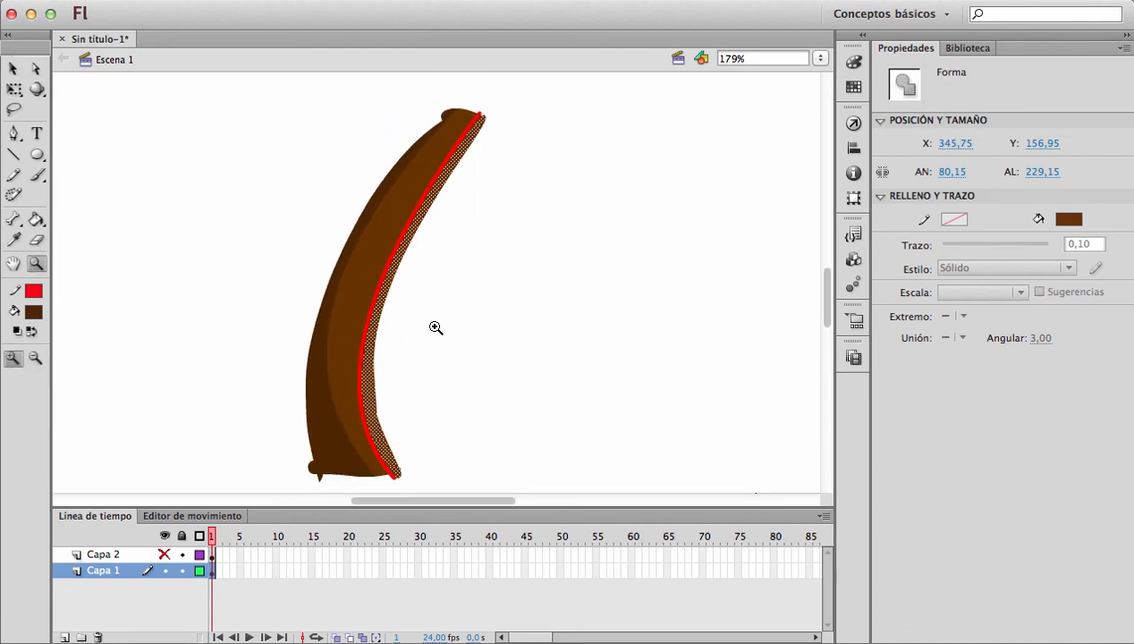
key("v")
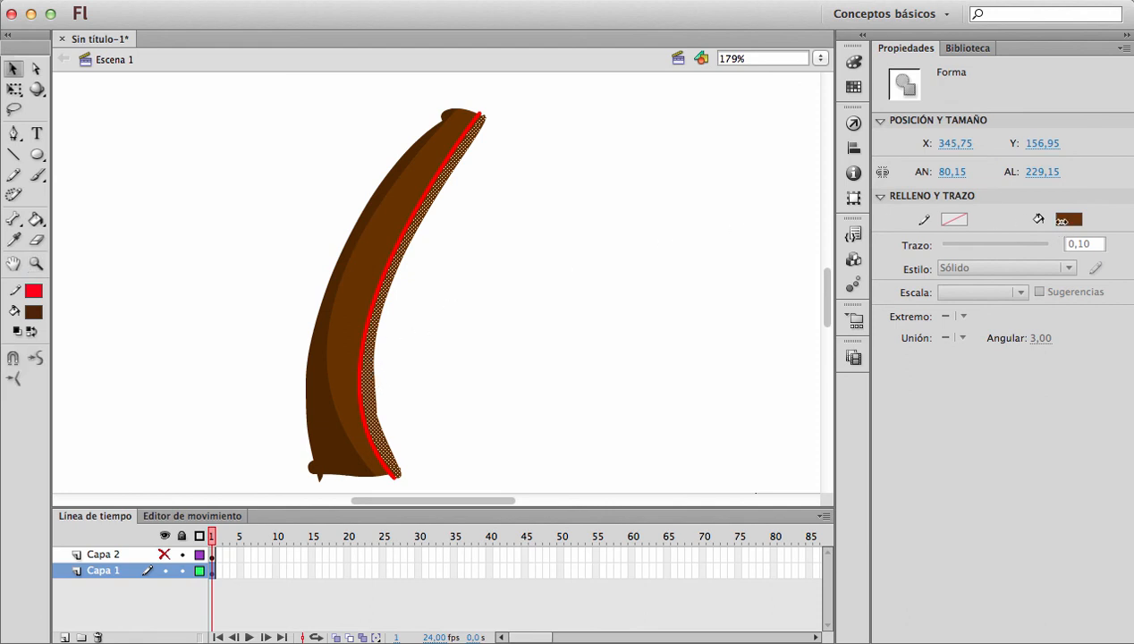
left_click(1067, 220)
left_click(1122, 238)
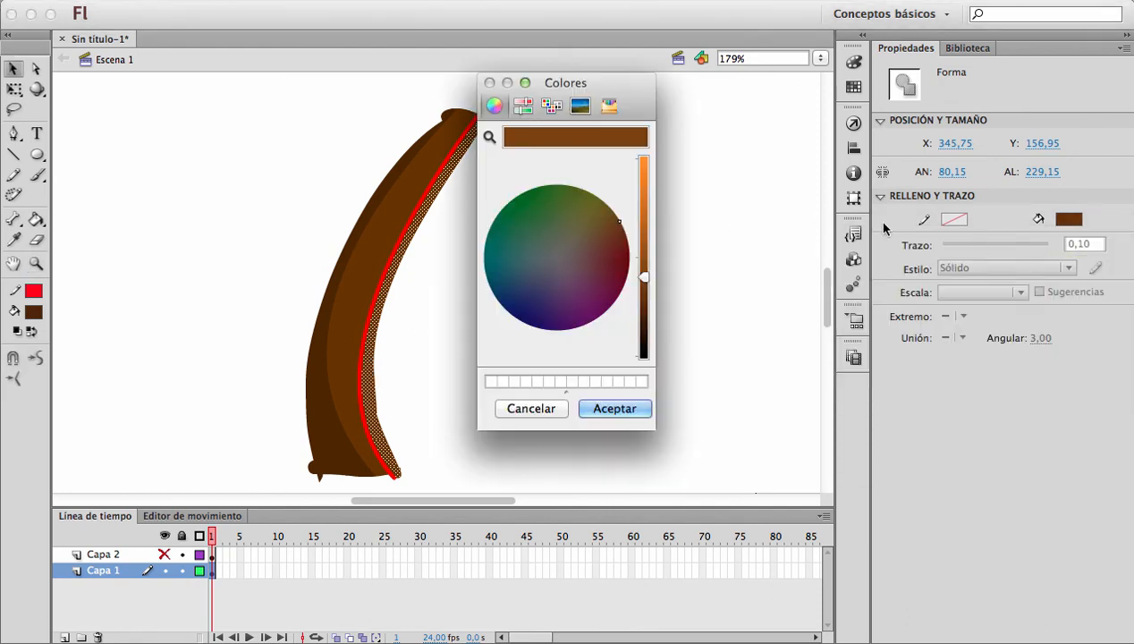
left_click_drag(650, 275, 647, 224)
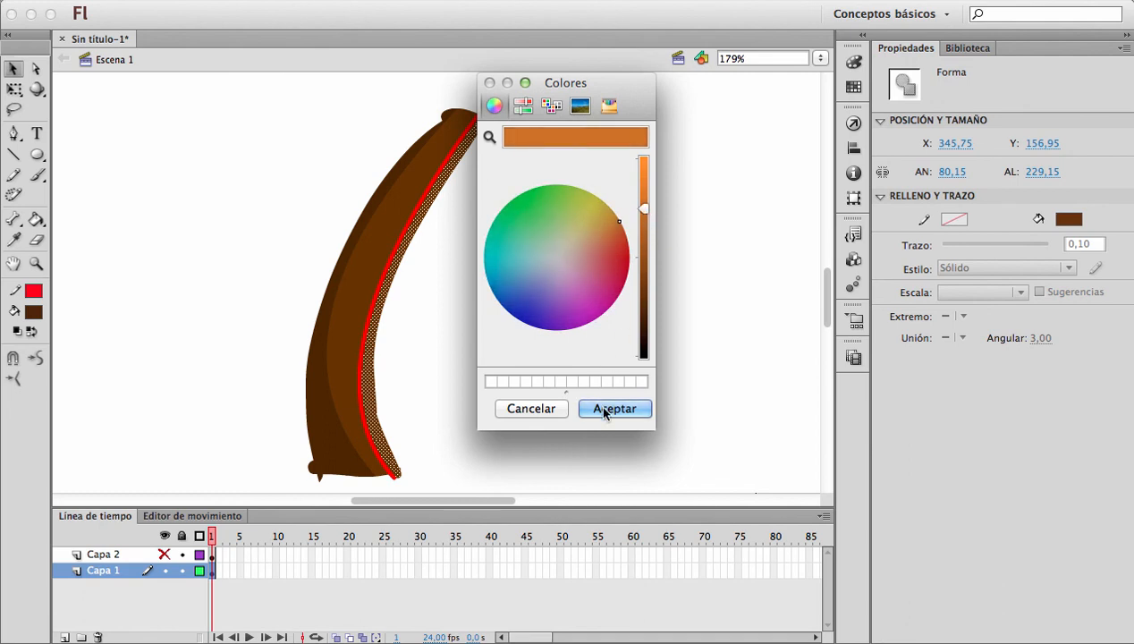
left_click(599, 406)
left_click(424, 305)
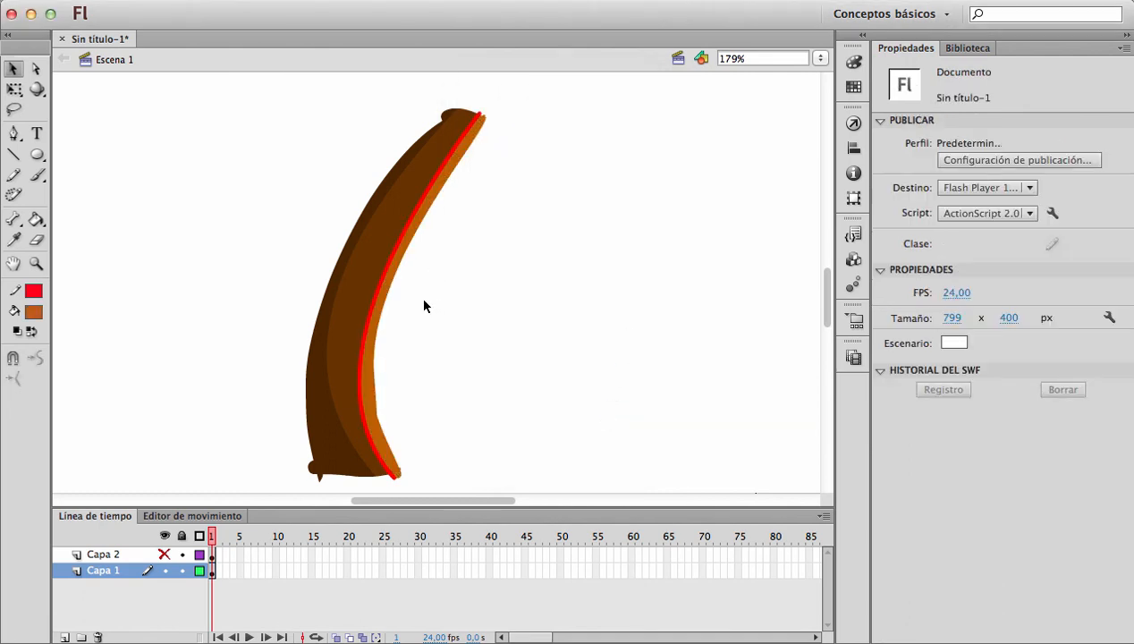
left_click(409, 224)
left_click(477, 284)
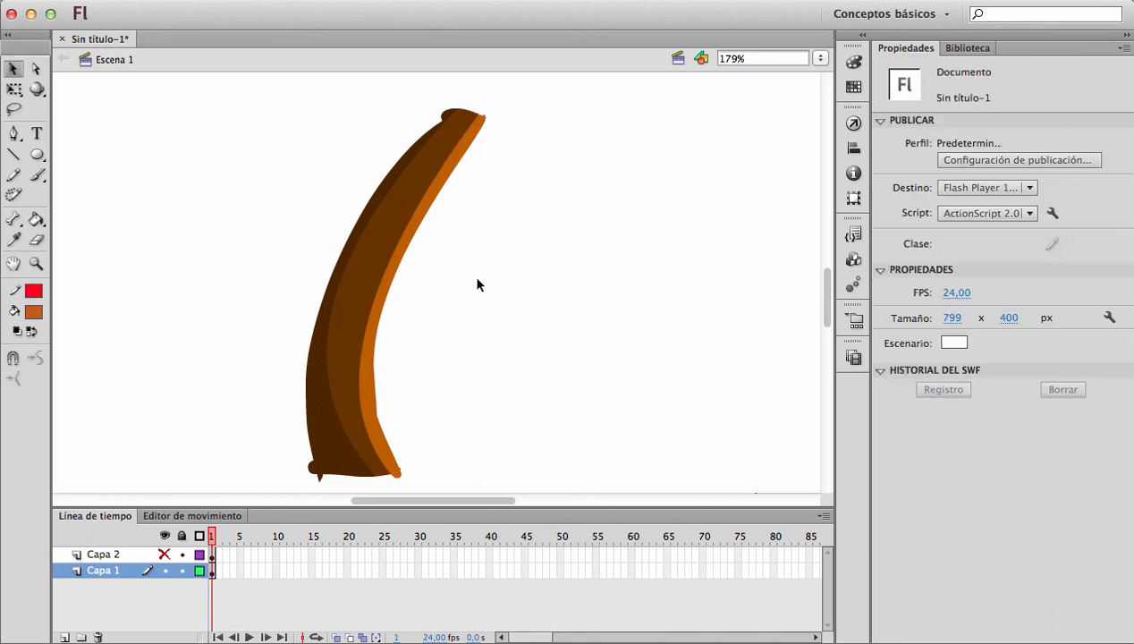
Step: Show the hidden leaf layer Capa 2 above the shaded trunk
key("z")
left_click(517, 297, "alt")
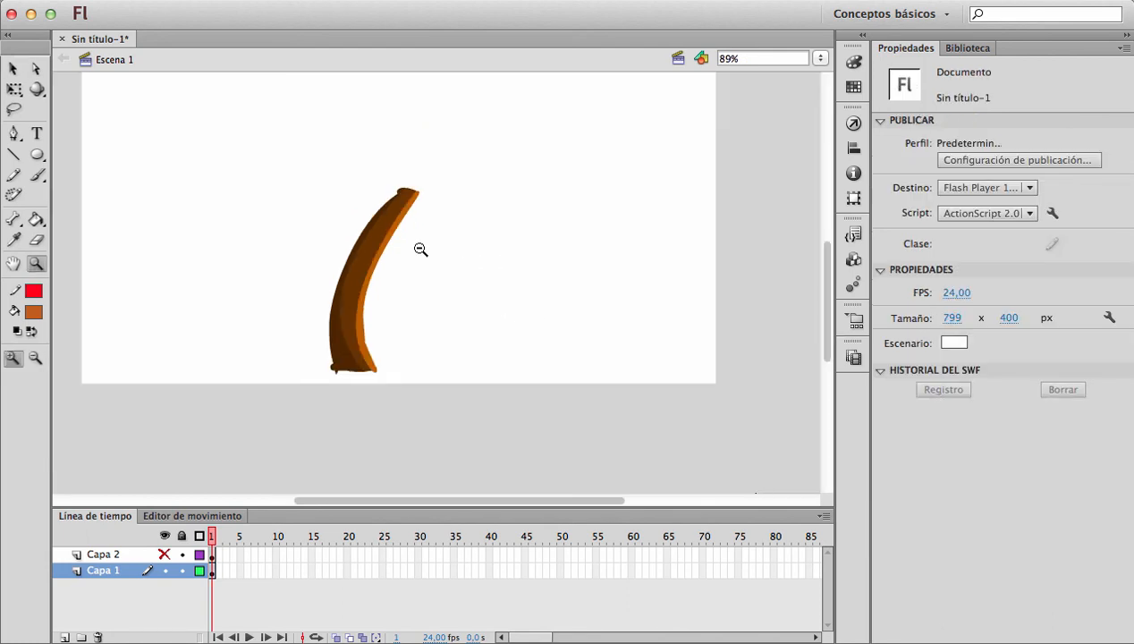
key("v")
left_click(164, 554)
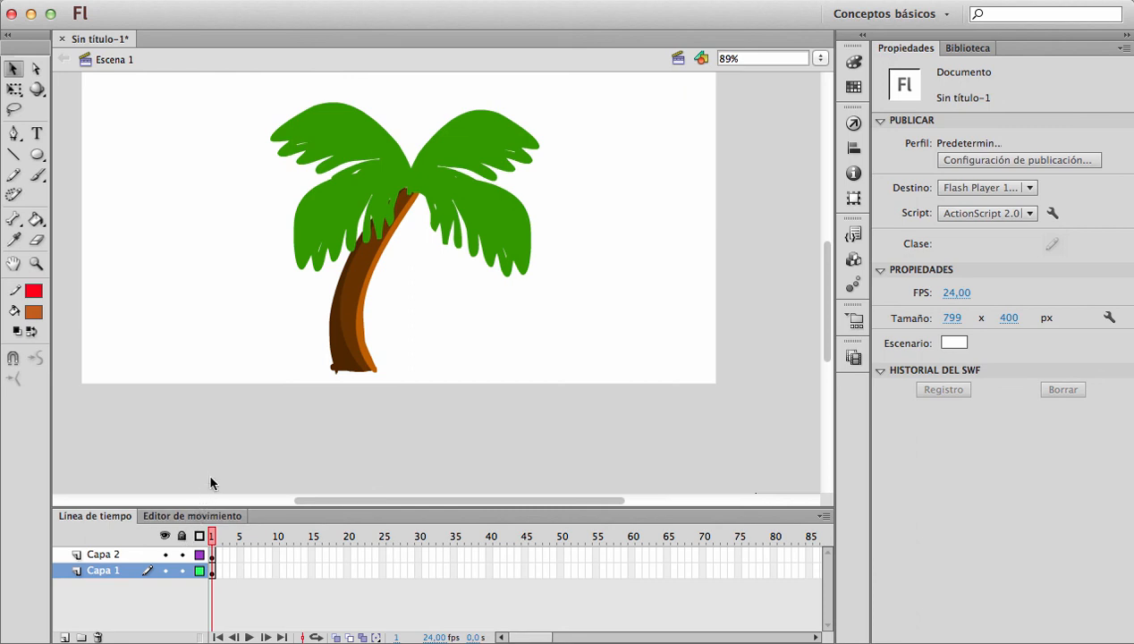
Step: Inside the lower right leaf group, lasso the leaf's lower fringe and recolour it with a slightly darker green
left_click(493, 210)
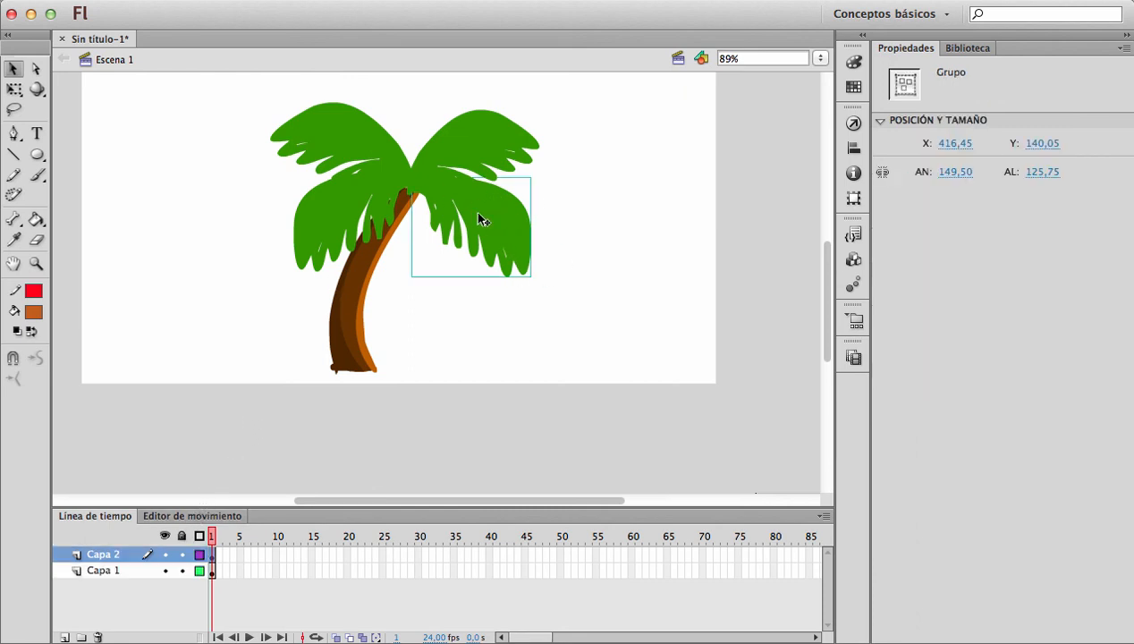
double_click(480, 219)
left_click(544, 295)
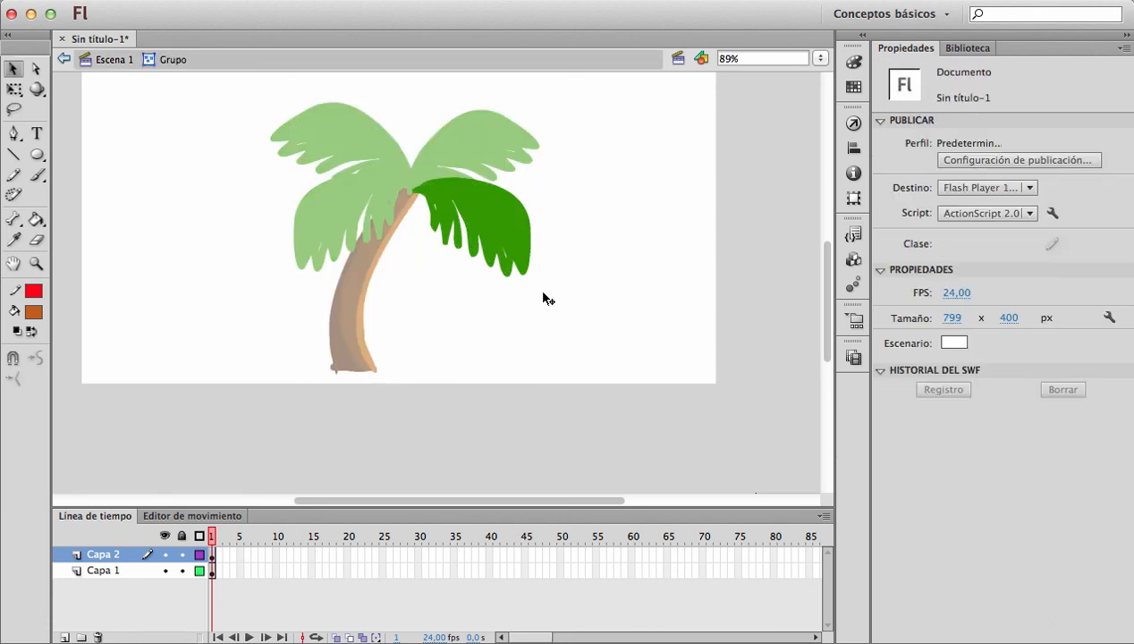
left_click(12, 111)
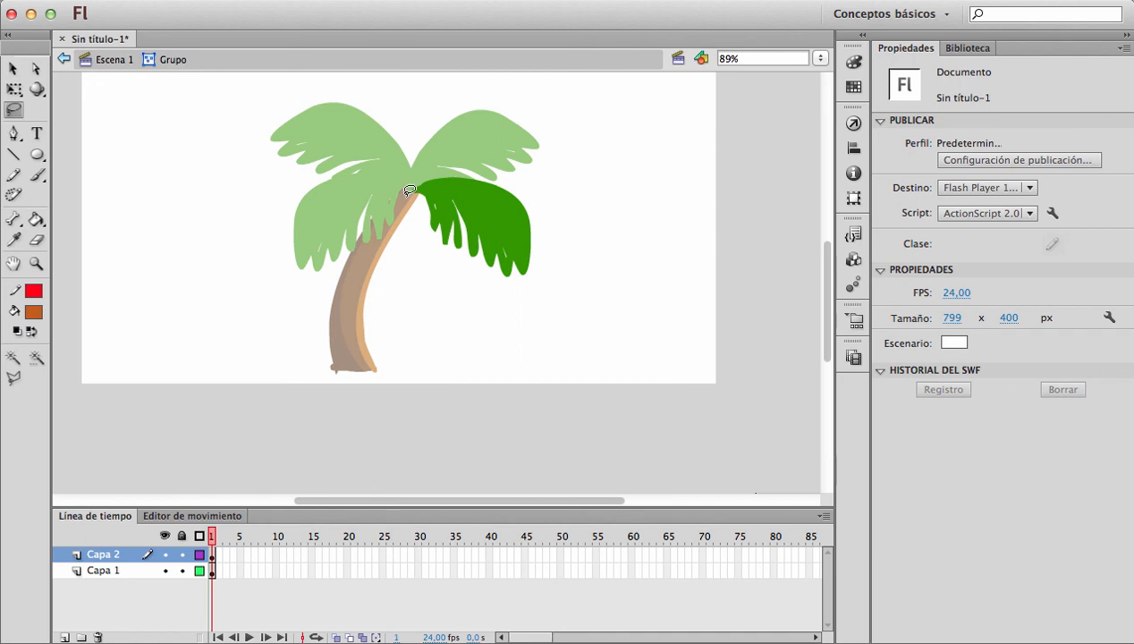
mouse_move(409, 182)
left_mouse_down()
mouse_move(475, 205)
mouse_move(540, 265)
mouse_move(504, 300)
mouse_move(434, 248)
mouse_move(413, 199)
left_mouse_up()
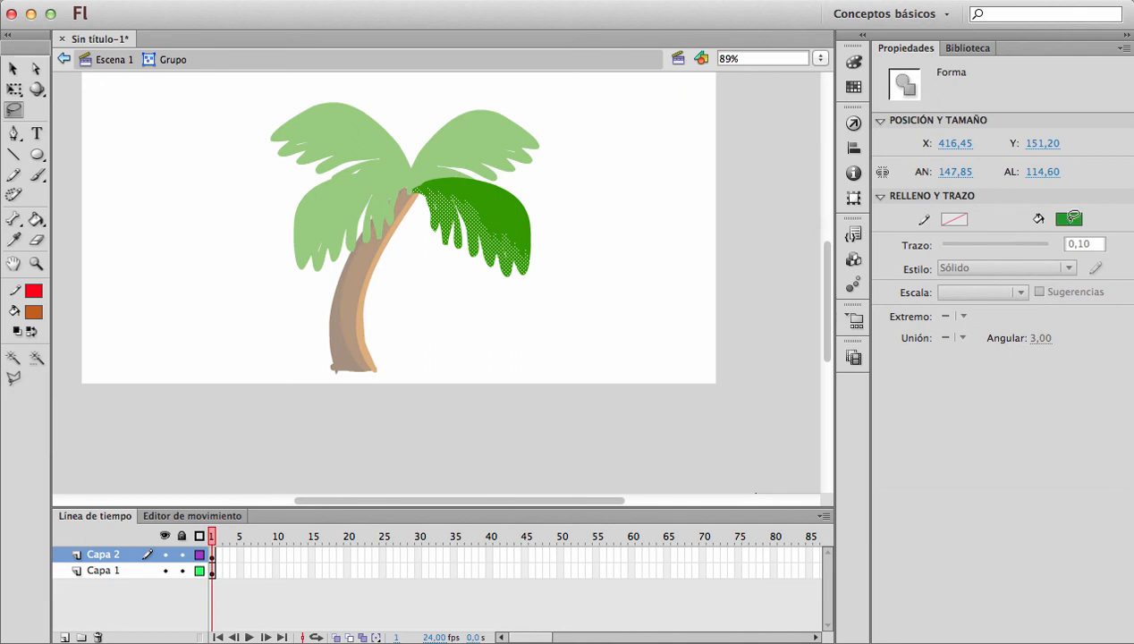
left_click(1068, 219)
left_click(1111, 239)
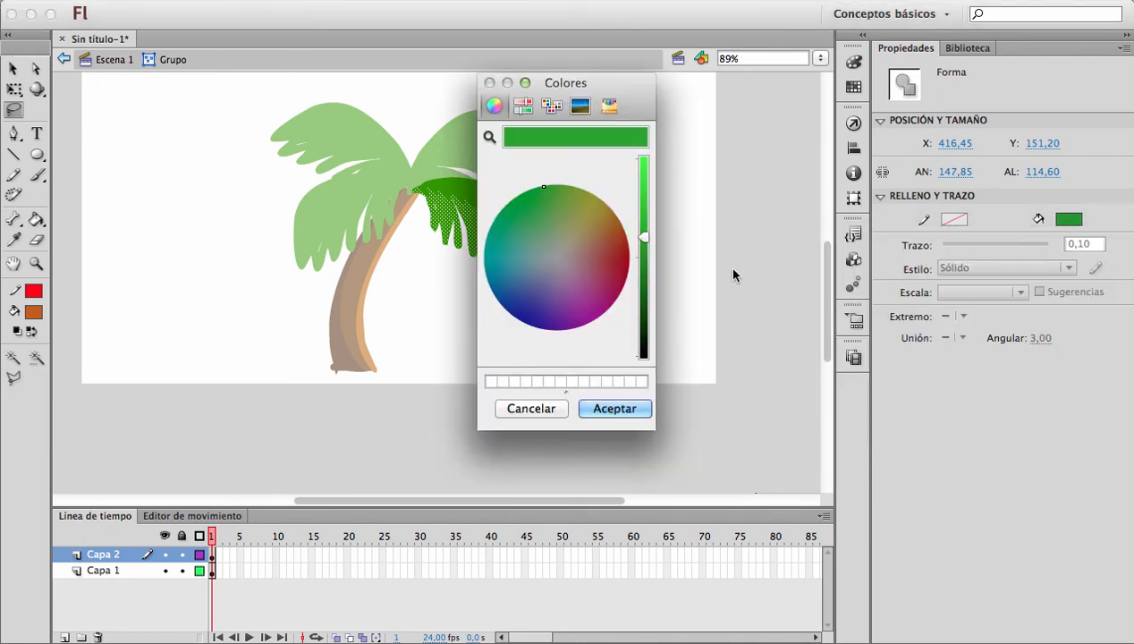
left_click_drag(642, 235, 642, 244)
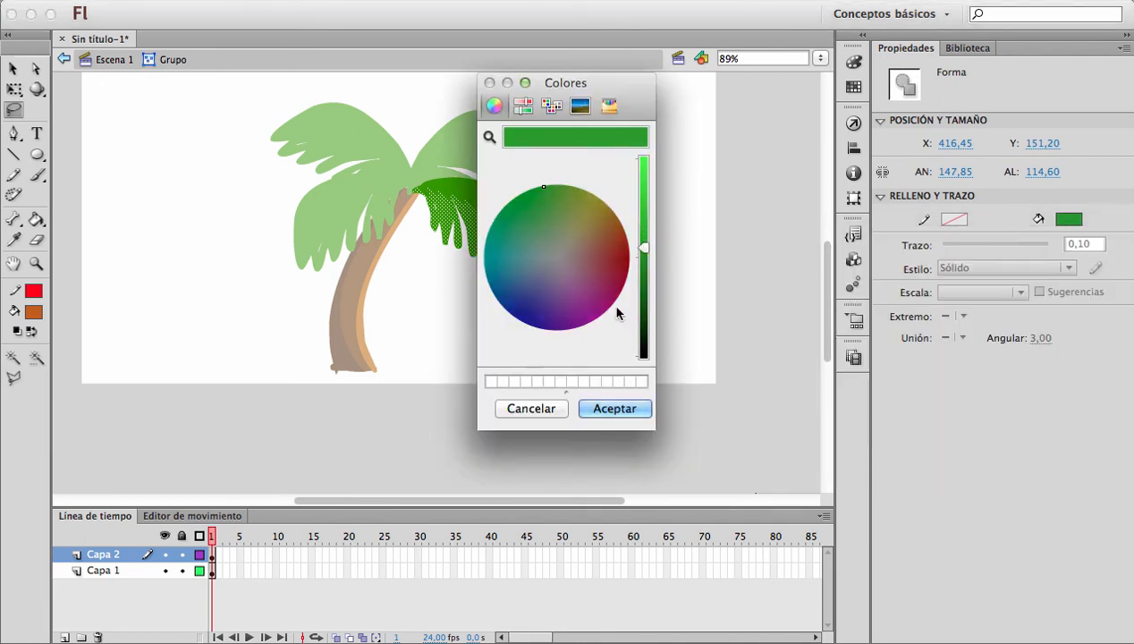
left_click(596, 404)
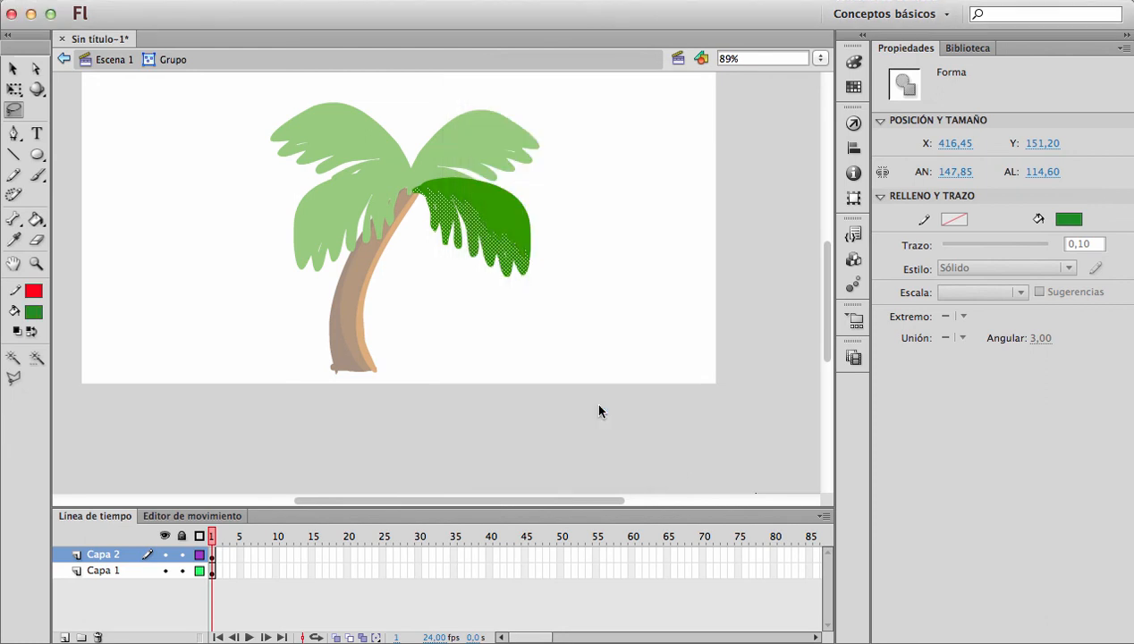
key("v")
left_click(518, 335)
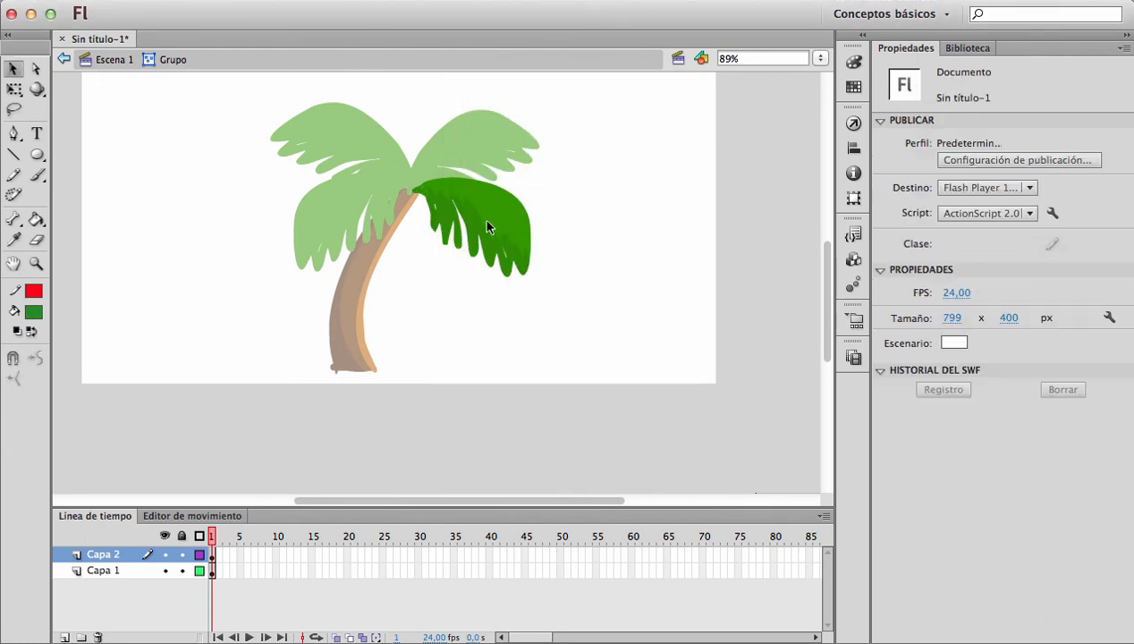
Step: Lasso the same leaf's upper edge, recolour it with a brighter green, and exit the group
left_click(15, 110)
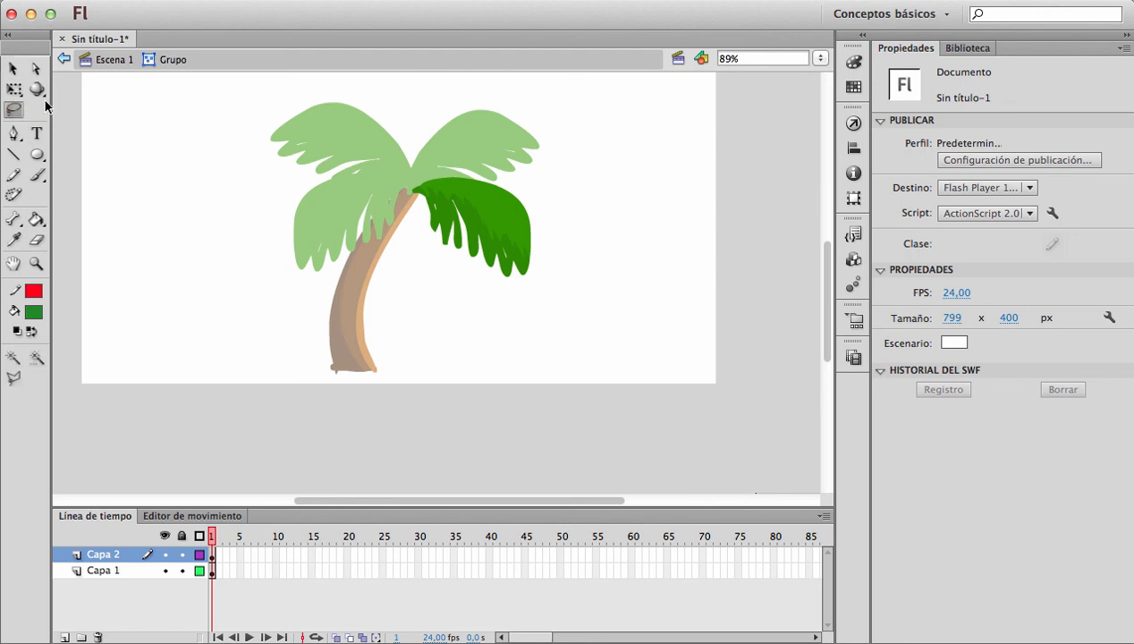
mouse_move(406, 173)
left_mouse_down()
mouse_move(503, 197)
mouse_move(547, 249)
mouse_move(438, 170)
mouse_move(420, 177)
left_mouse_up()
left_click(1068, 219)
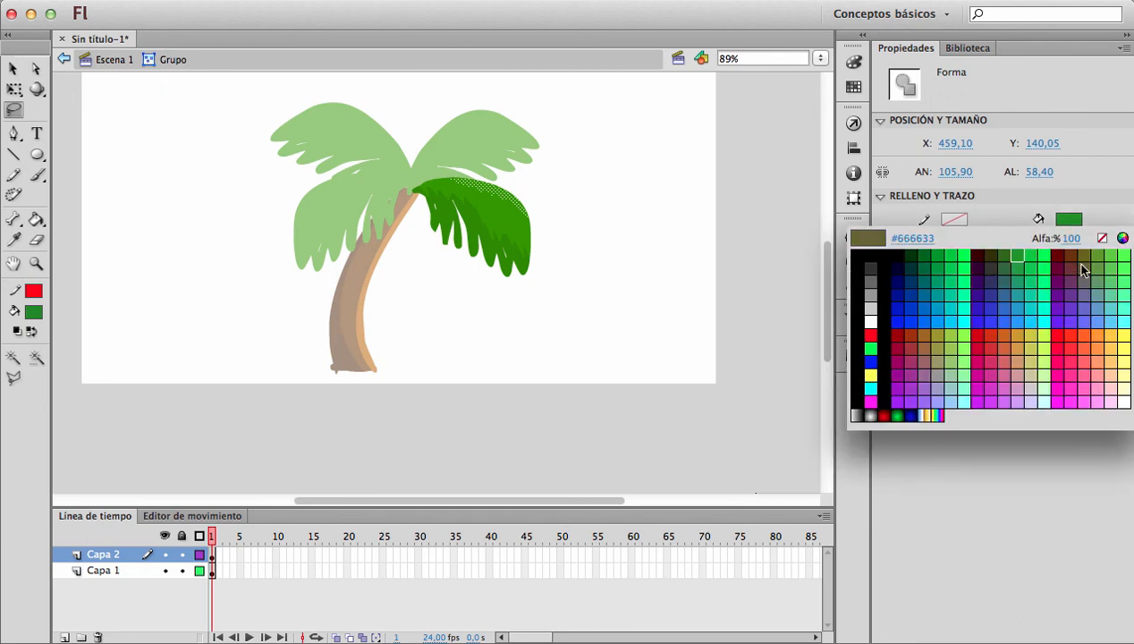
left_click(1113, 236)
left_click_drag(651, 239, 639, 197)
left_click(610, 400)
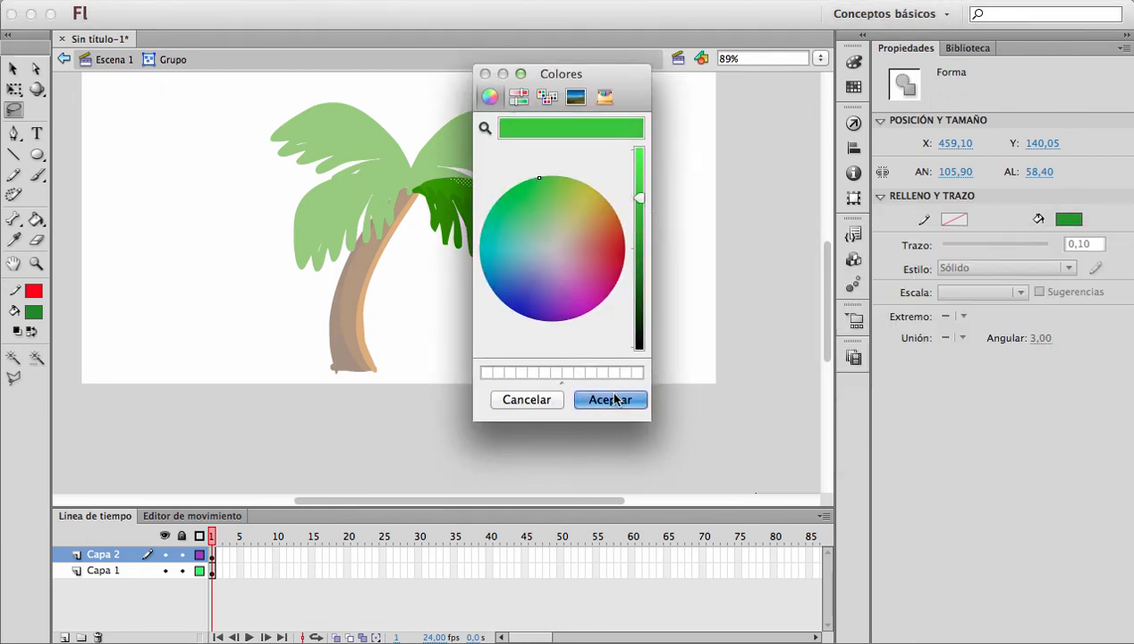
left_click(523, 341)
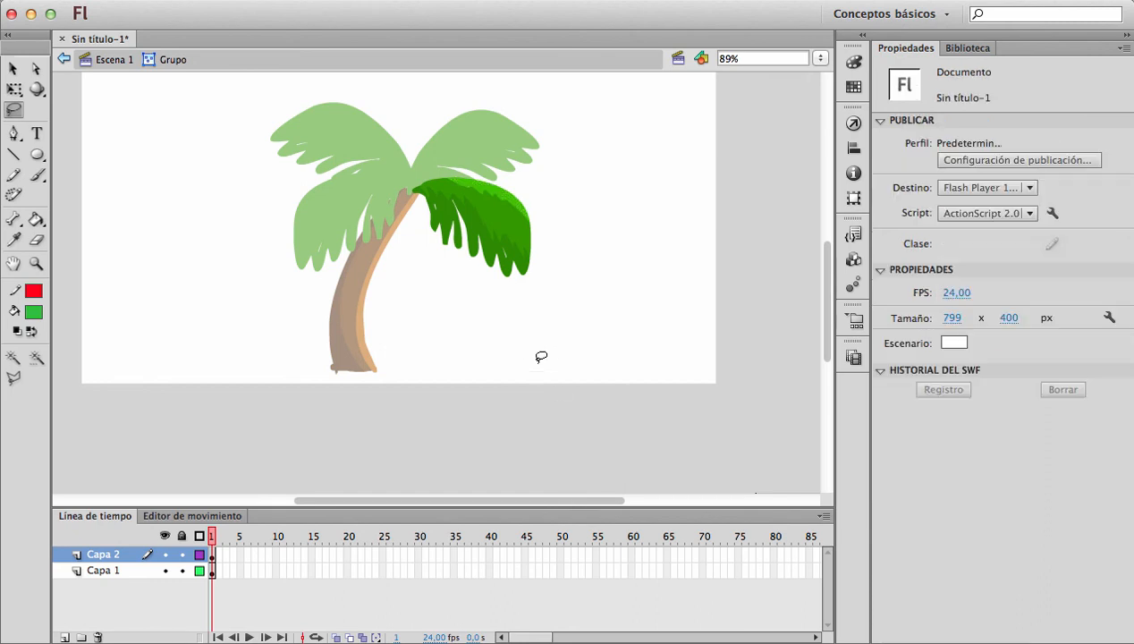
key("v")
double_click(535, 380)
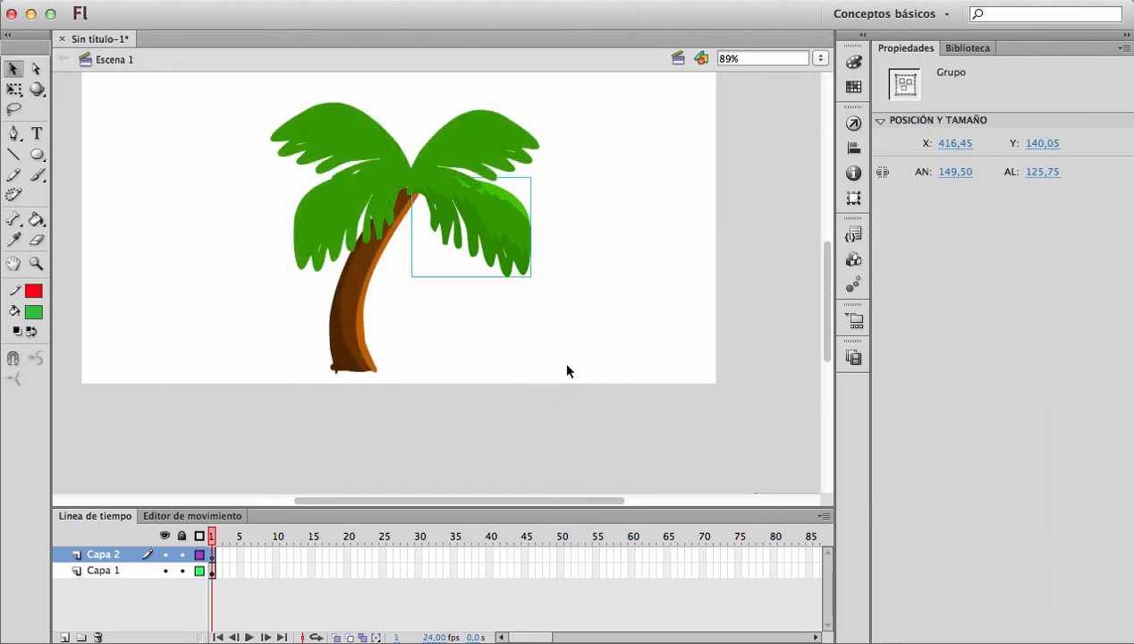
left_click(572, 365)
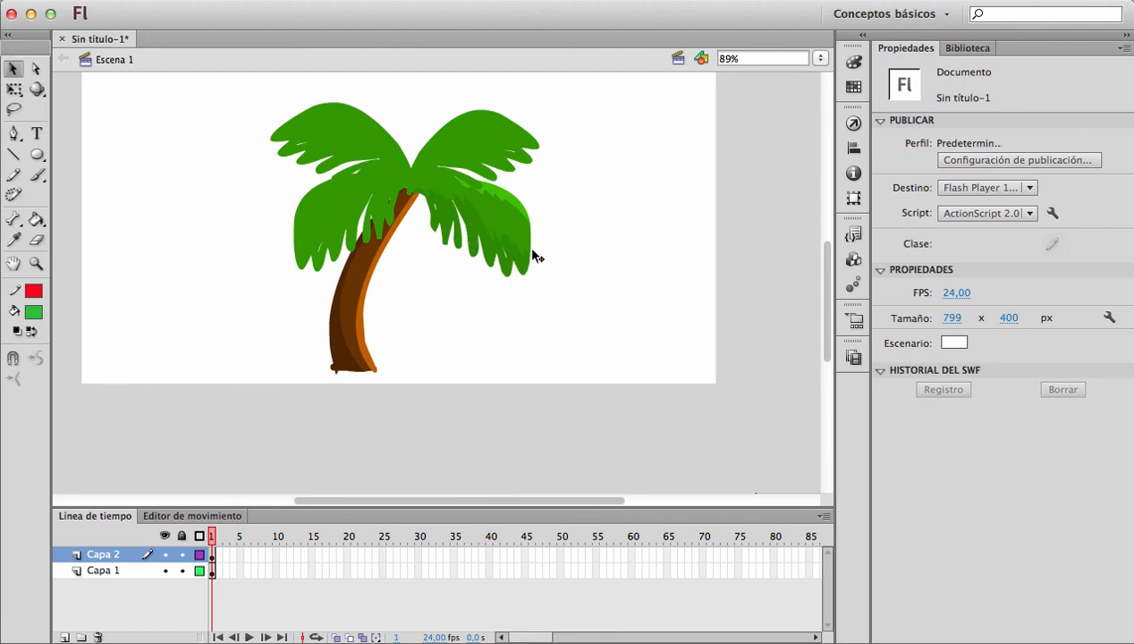
Step: Activate the Brush tool with the bright green fill on layer Capa 2
scroll(527, 309, "up", 3)
scroll(537, 322, "left", 2)
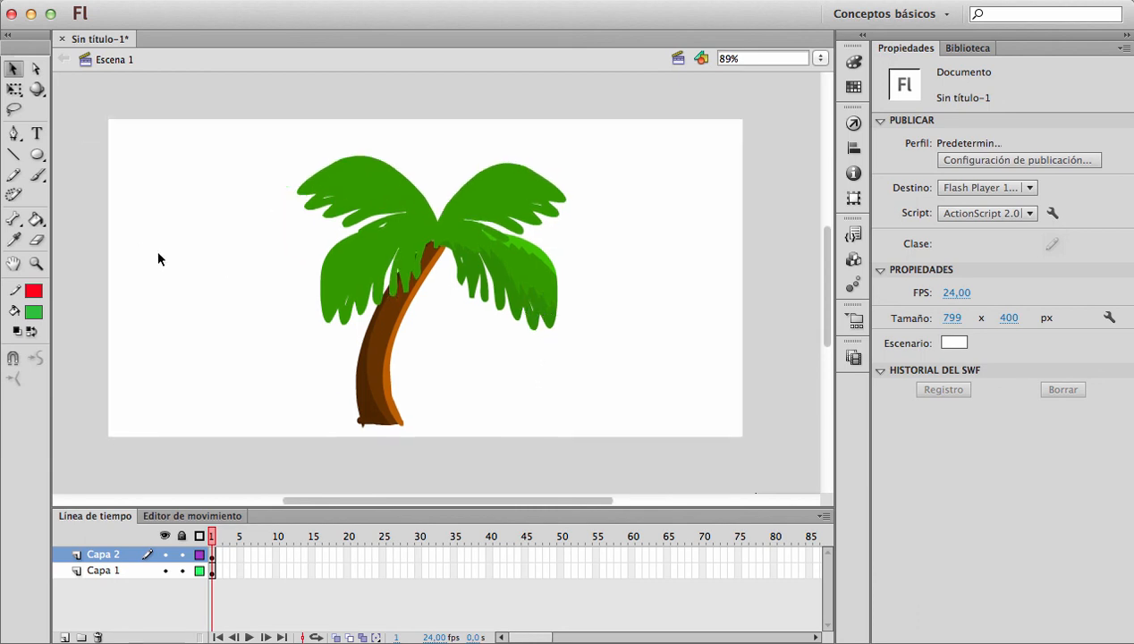
key("b")
left_click(13, 68)
key("b")
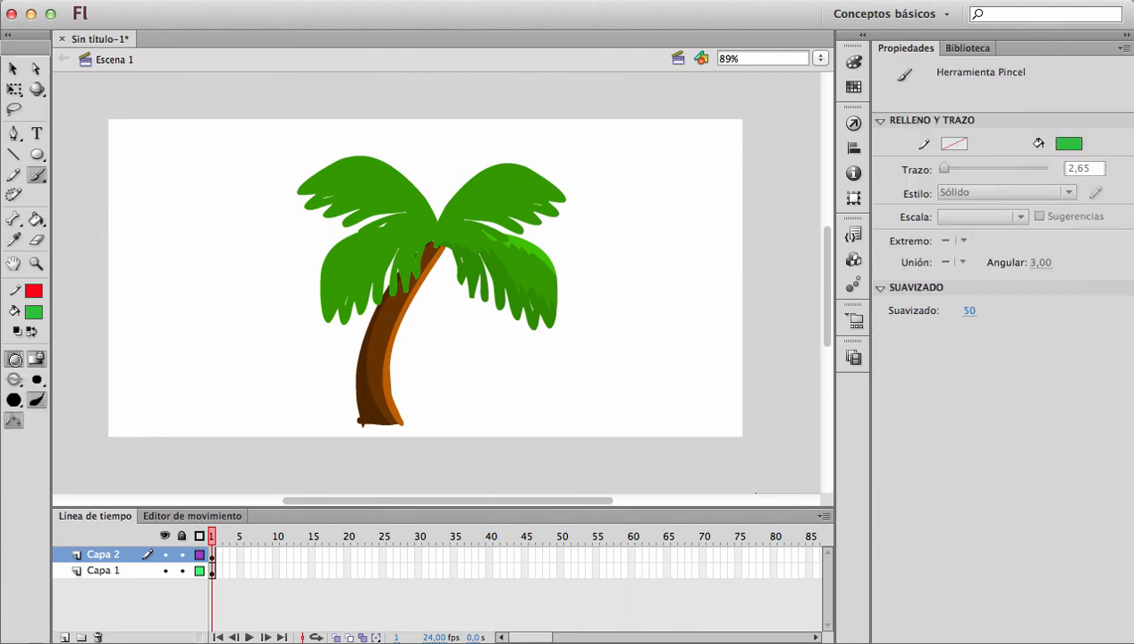